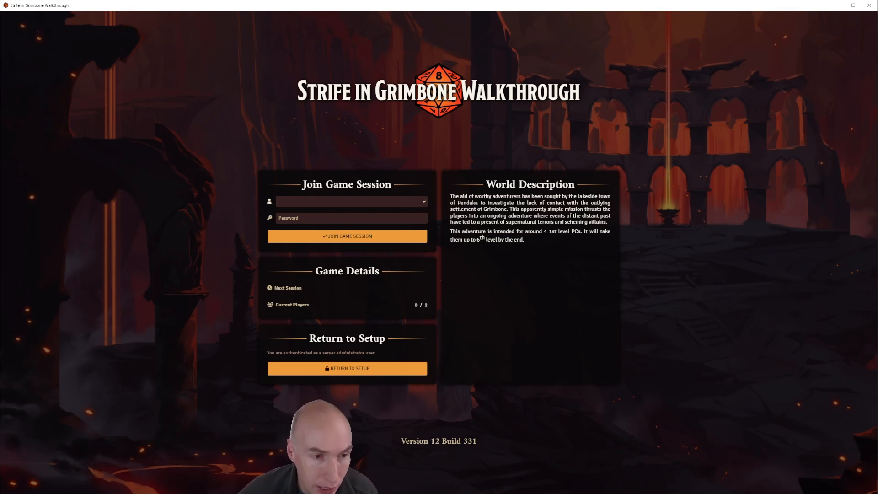
- Join the game session and activate the Ashwood Forest Encounters scene from the Chapter 2. Ashwood scene folder
left_click(352, 235)
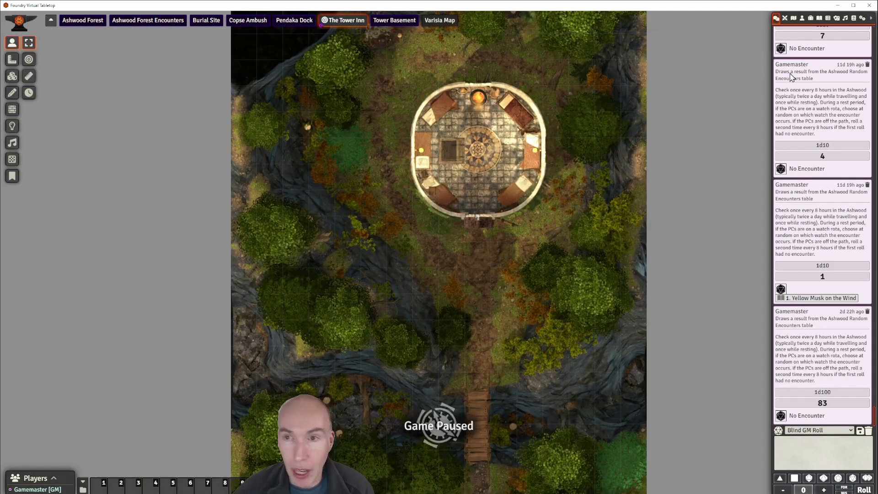
left_click(795, 19)
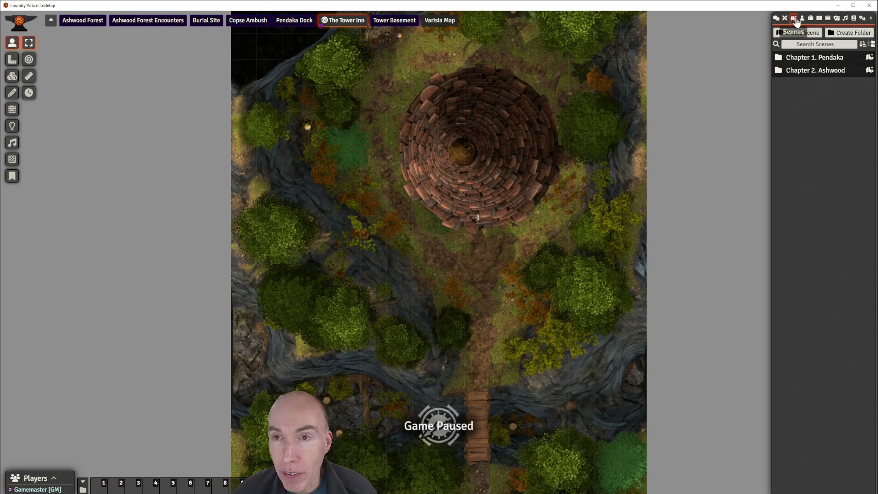
left_click(806, 69)
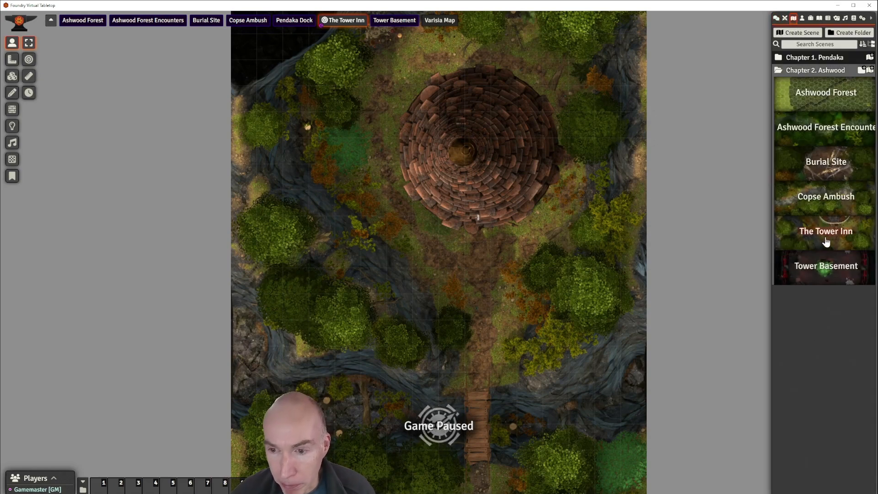
right_click(823, 132)
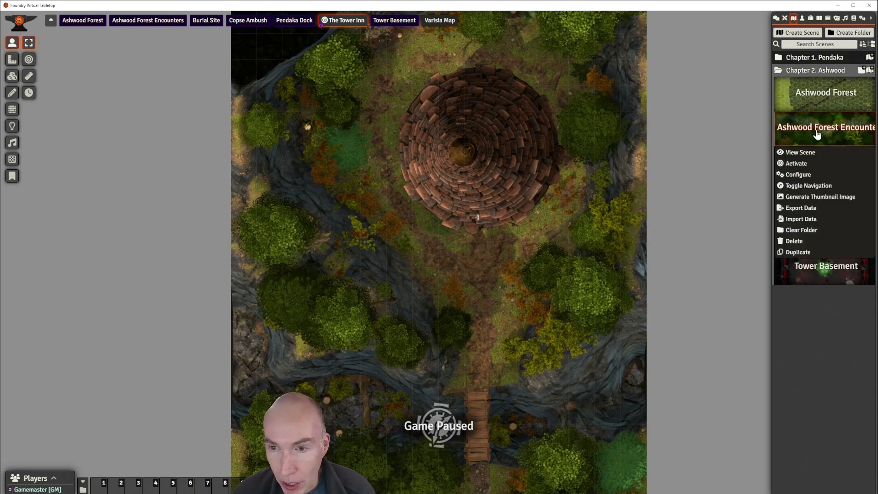
left_click(799, 165)
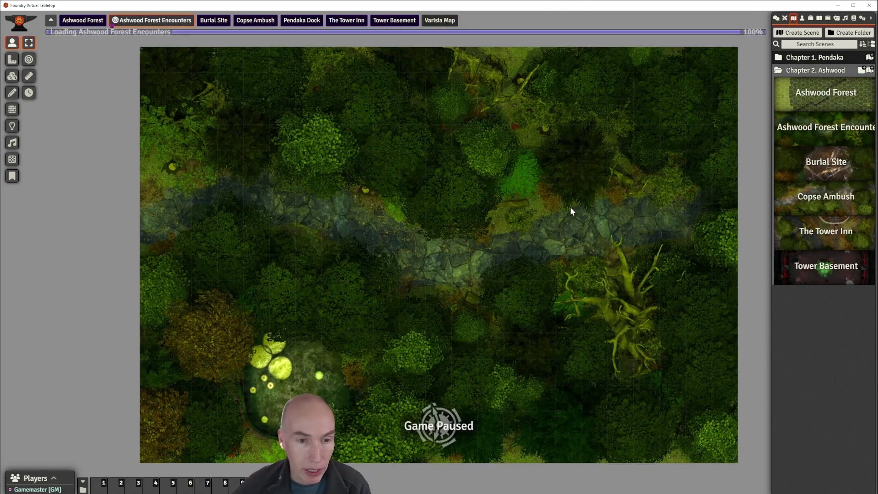
scroll(563, 246, "up", 3)
scroll(564, 247, "down", 2)
left_click_drag(566, 241, 537, 238)
scroll(537, 238, "up", 2)
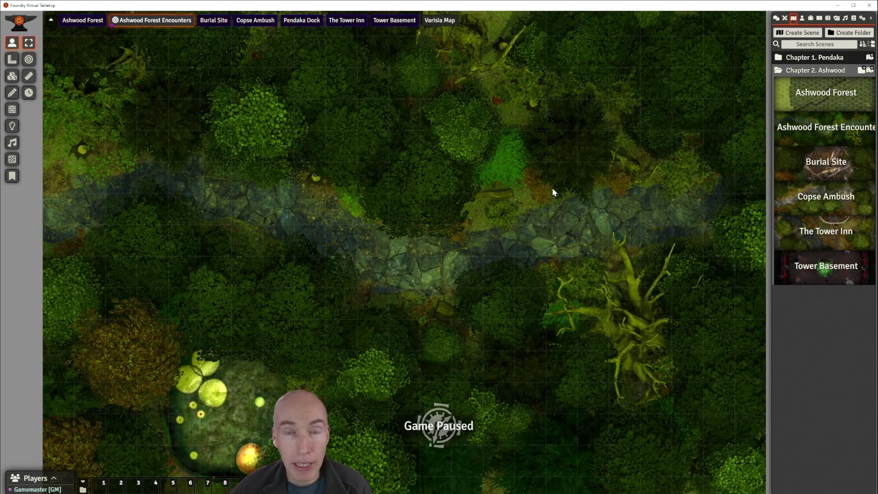
- Activate the Ashwood Forest scene and examine the hex map along the path to Grimbone
right_click(796, 111)
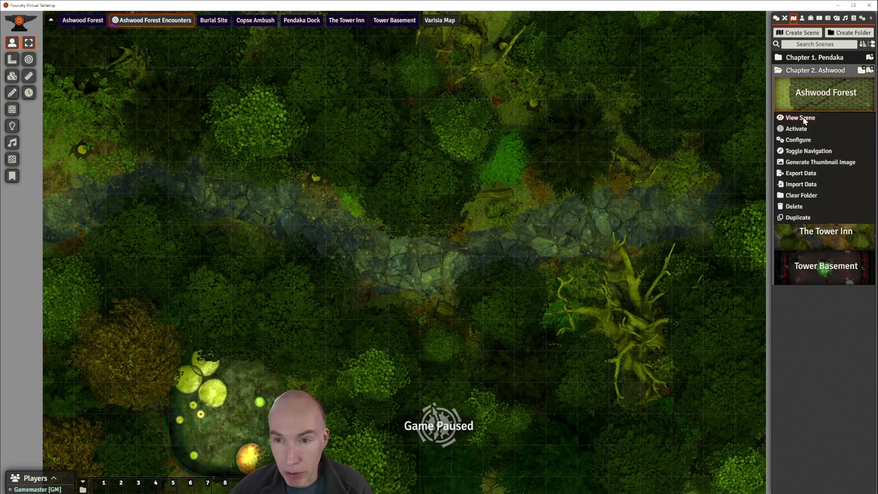
left_click(800, 130)
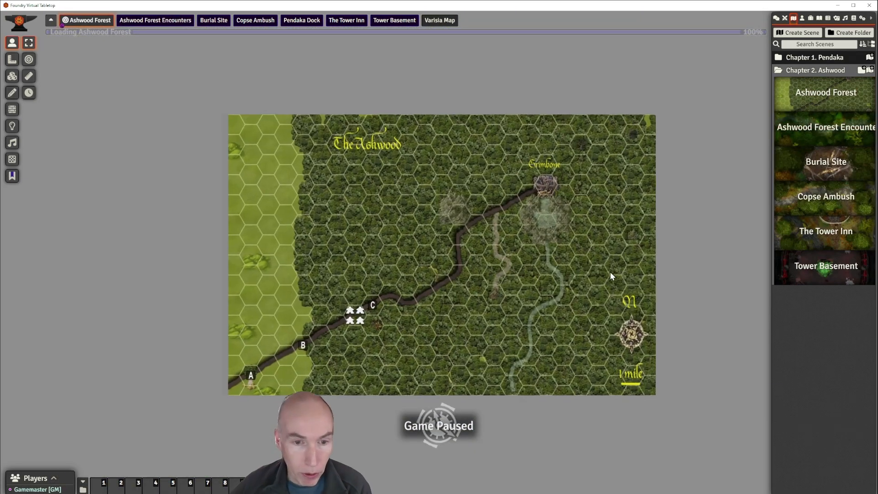
scroll(610, 272, "up", 5)
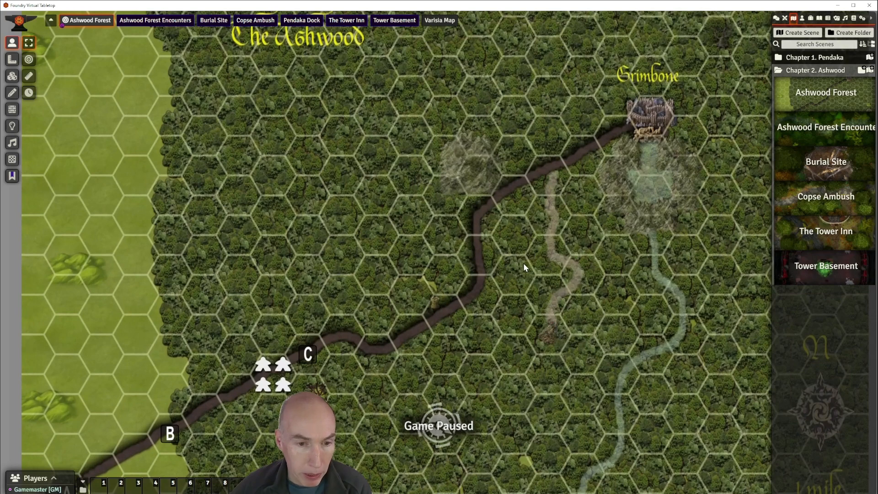
left_click_drag(523, 262, 537, 180)
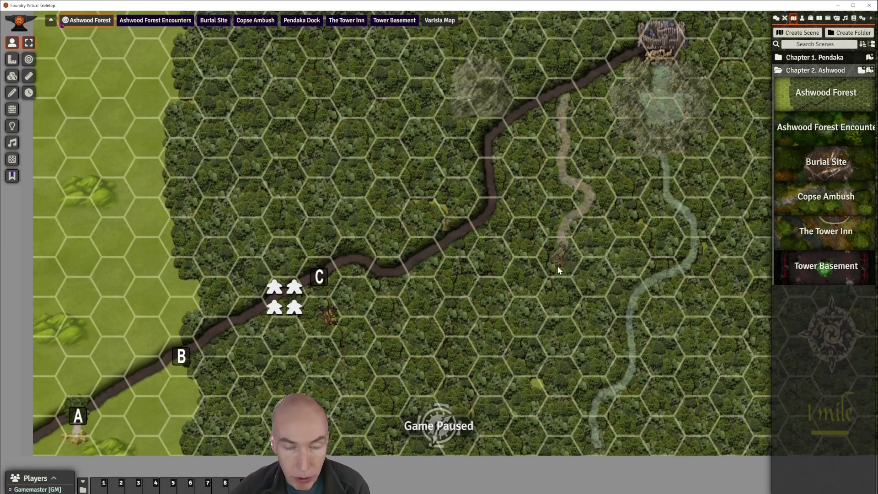
left_click_drag(596, 215, 550, 254)
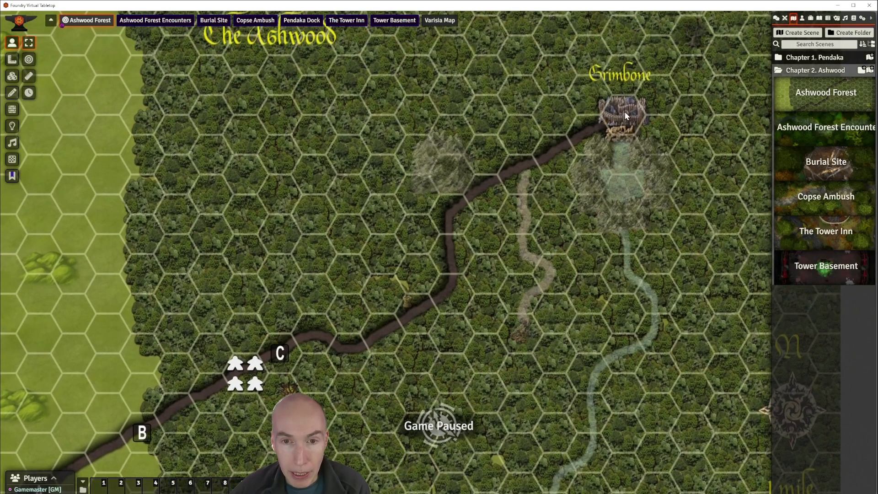
left_click_drag(548, 201, 576, 175)
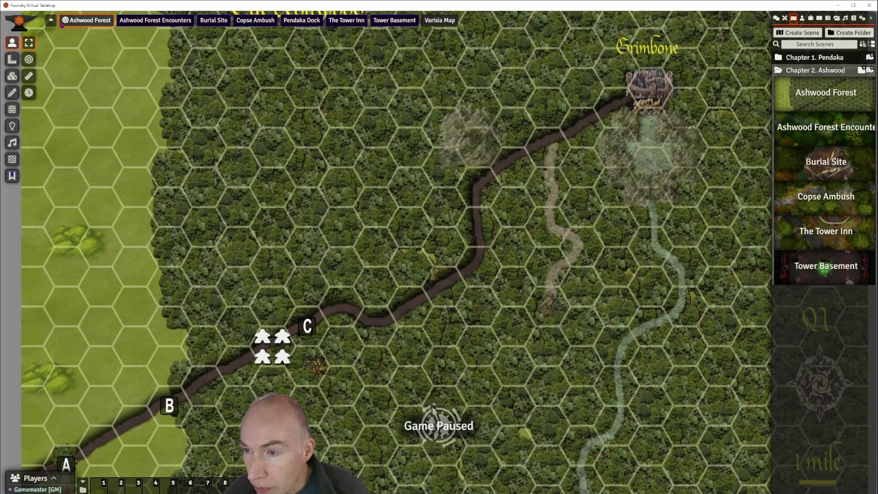
- Create a journal entry named "E. Ogre Grotto" in the Random Encounters in the Ashwood folder and close its sheet
left_click(820, 20)
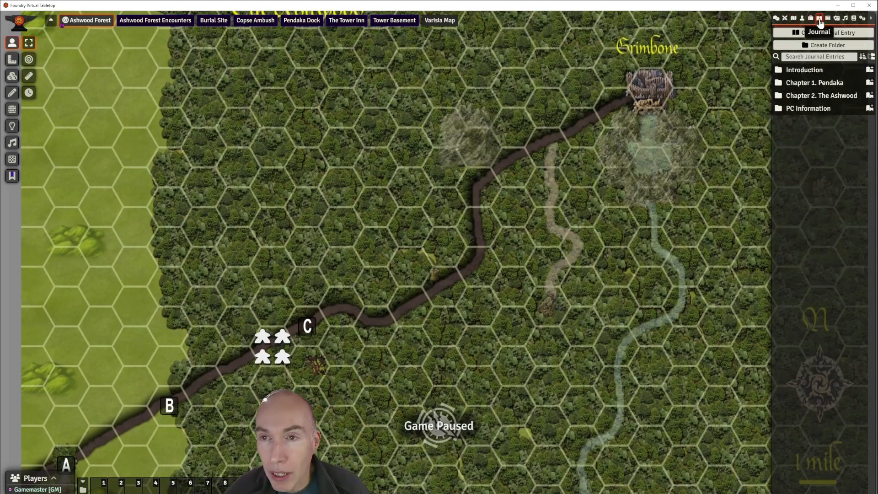
left_click(806, 95)
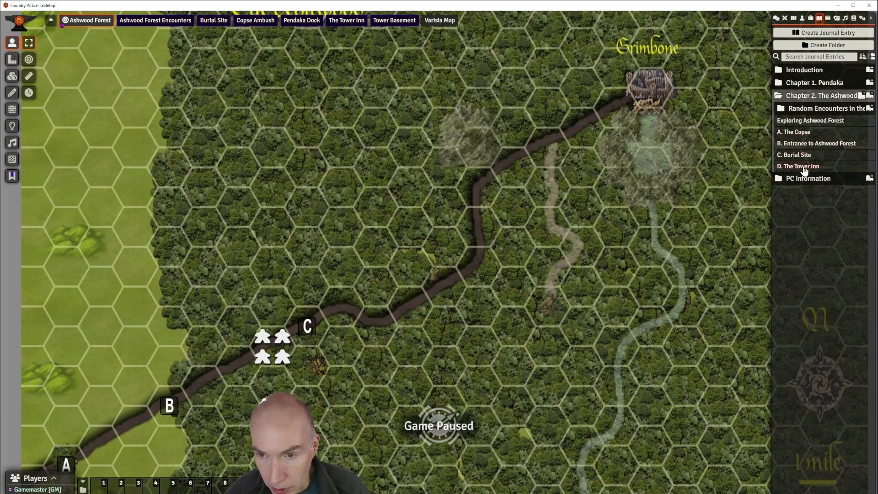
left_click(869, 109)
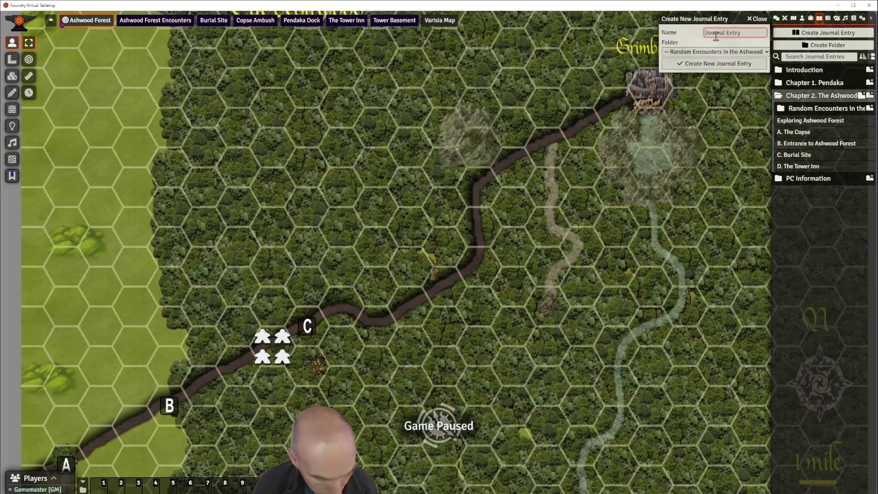
type("E.")
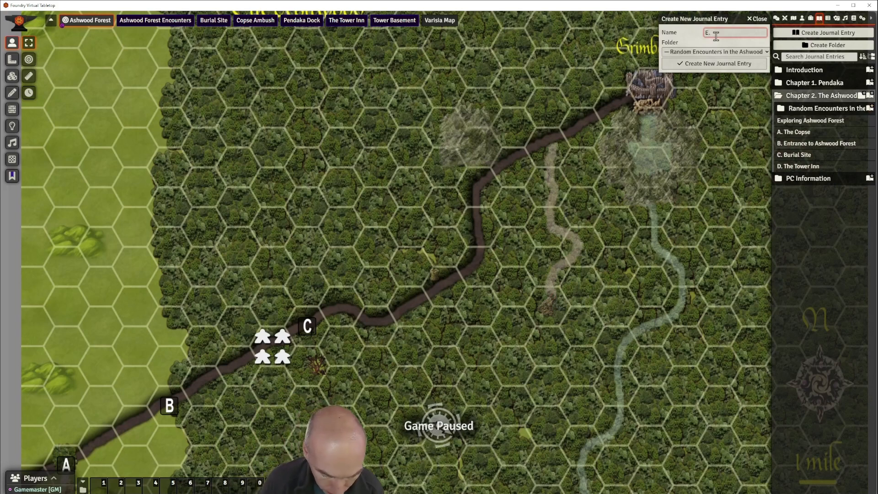
type(" Cave Grotto")
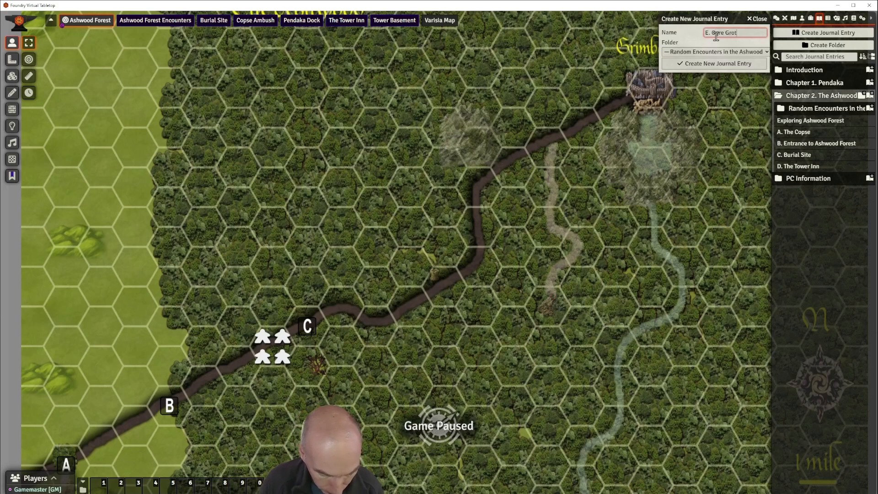
left_click(718, 64)
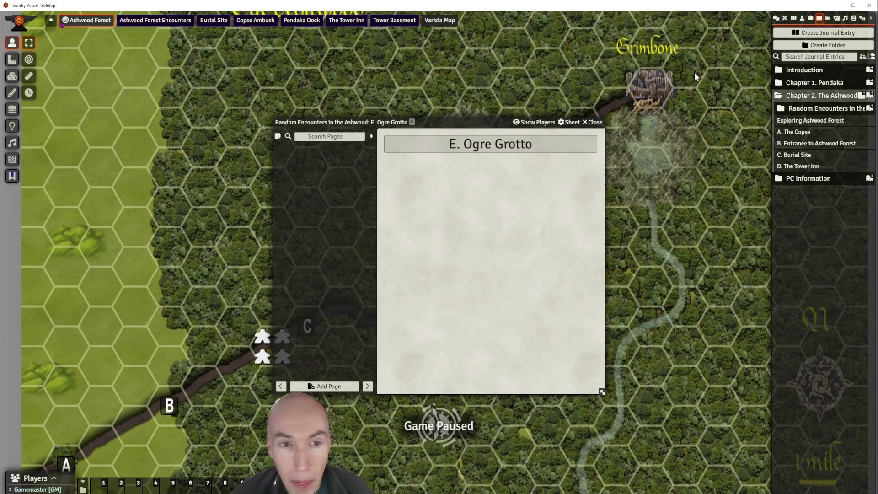
left_click_drag(469, 123, 488, 125)
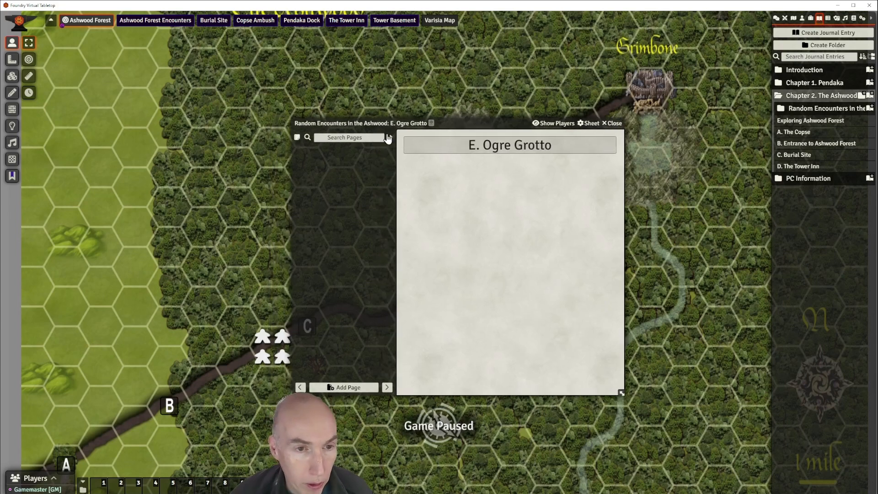
left_click(612, 124)
- Move the E. Ogre Grotto entry into the Chapter 2. The Ashwood folder, placing it after D. The Tower Inn
left_click(819, 110)
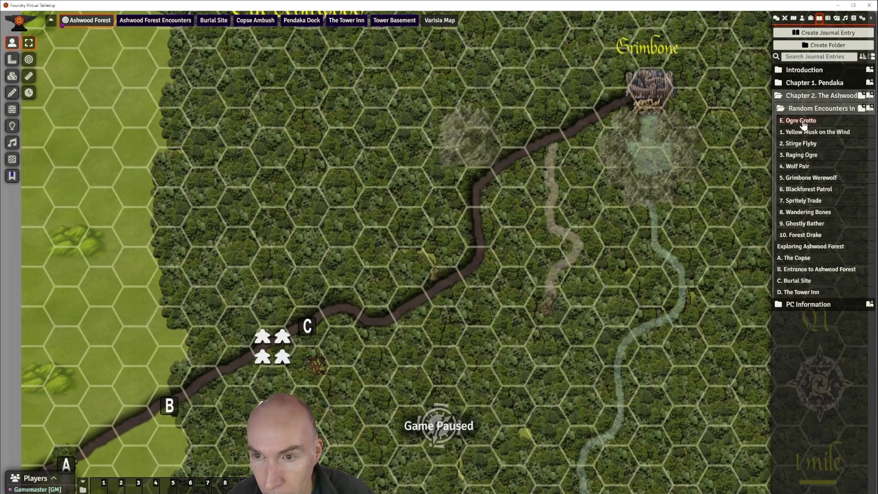
left_click_drag(804, 125, 813, 97)
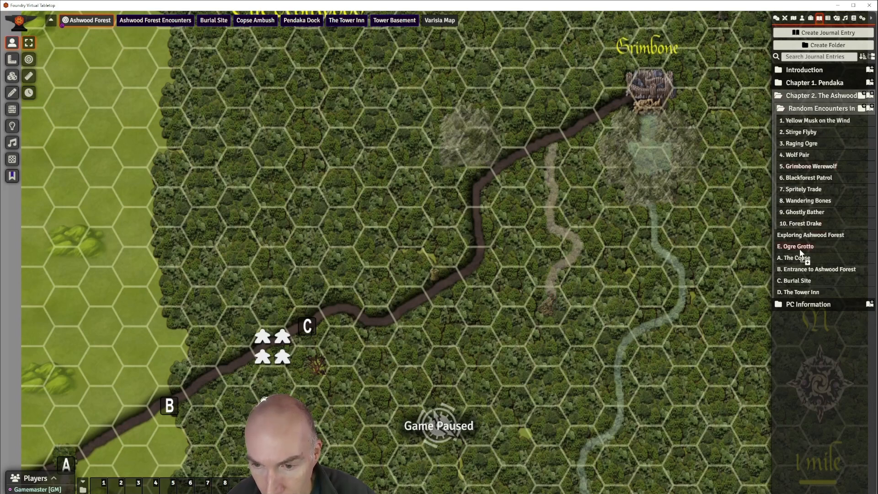
left_click_drag(801, 253, 807, 300)
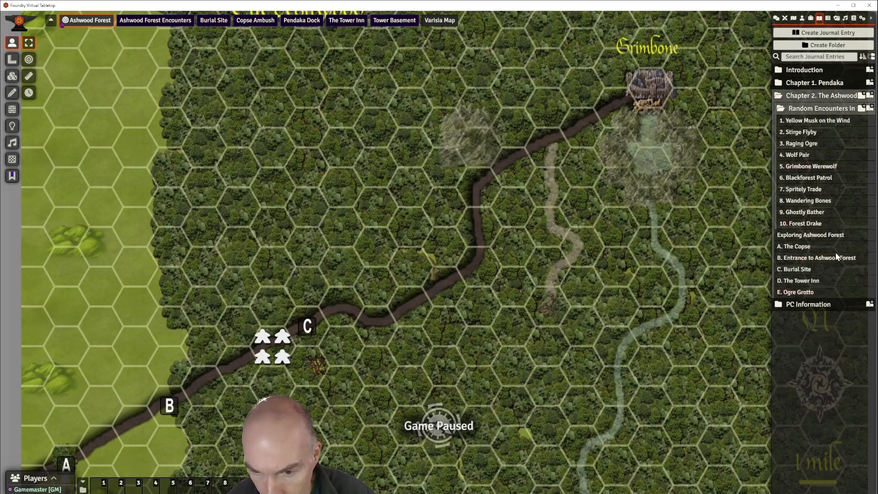
left_click(798, 109)
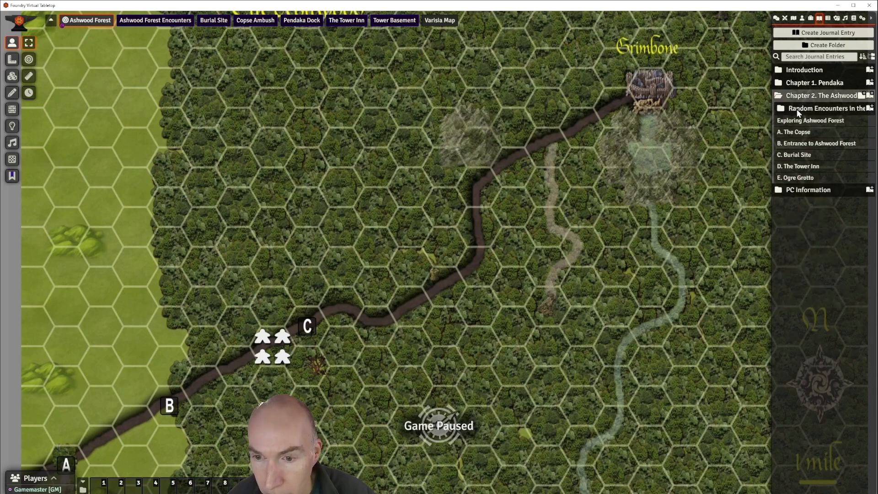
- Add a text page named "Ogre Grotto" to the E. Ogre Grotto journal entry and turn off its page title display
left_click(805, 181)
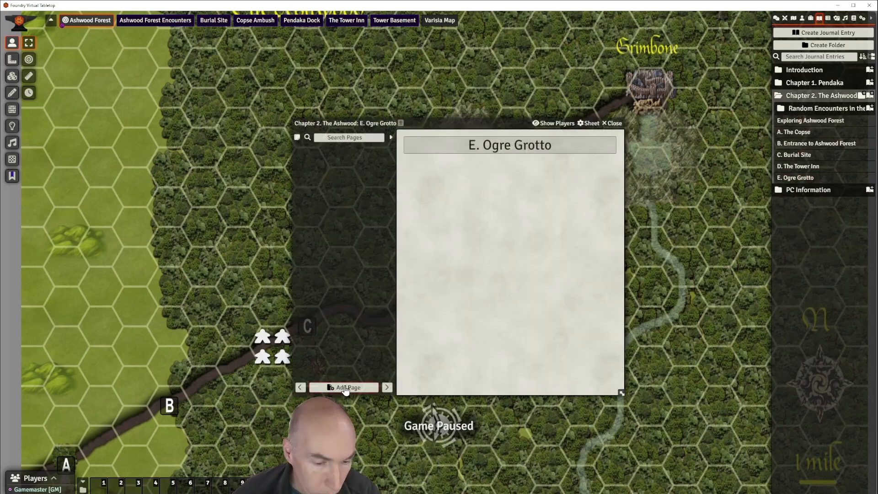
left_click(345, 388)
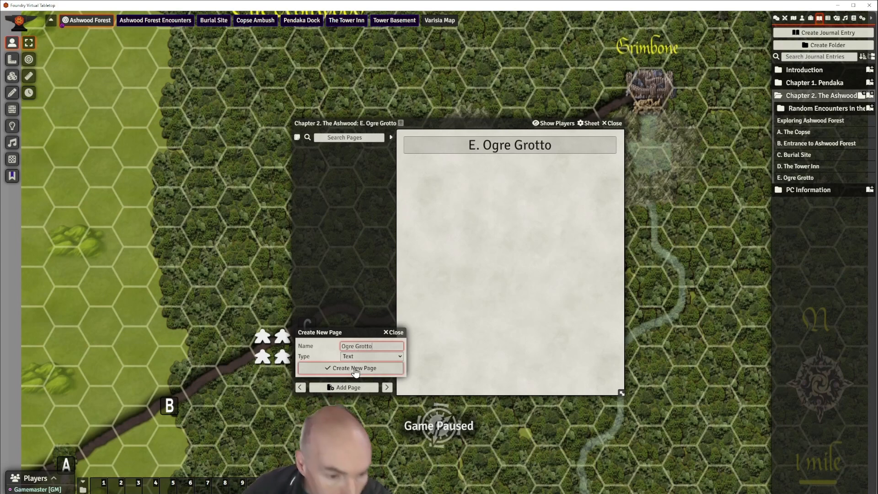
left_click(354, 368)
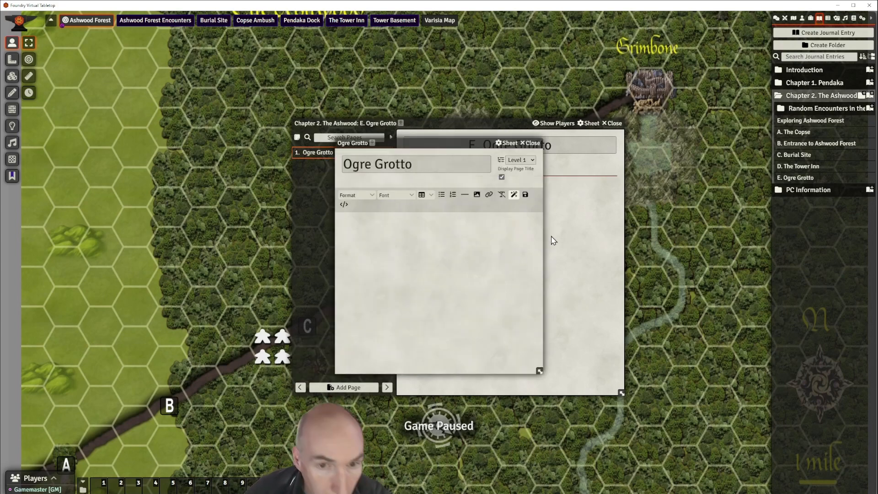
left_click(502, 177)
- Insert a horizontal rule at the start of the page body and paste the copied grotto encounter text below it
left_click(448, 229)
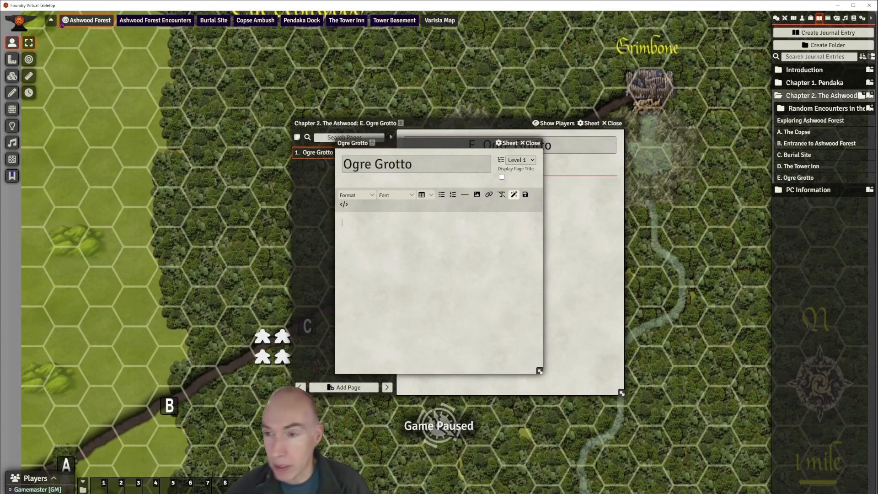
left_click(465, 195)
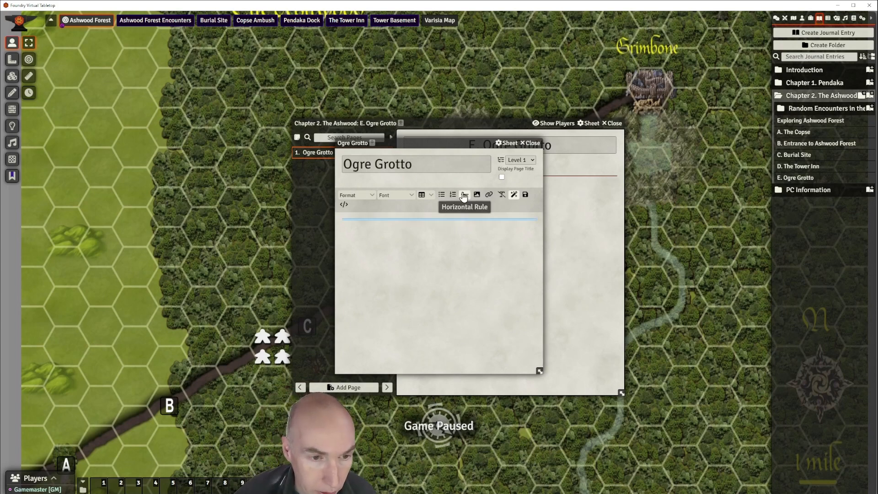
left_click(359, 226)
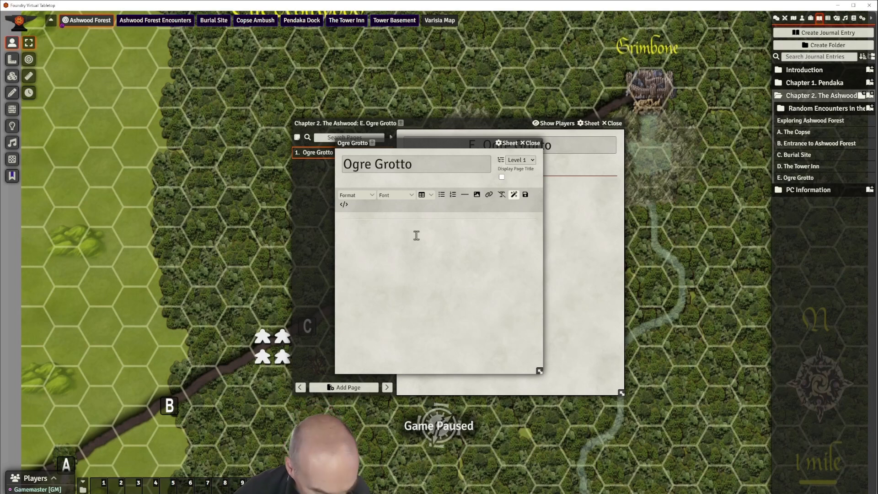
key("ctrl+v")
scroll(476, 257, "up", 3)
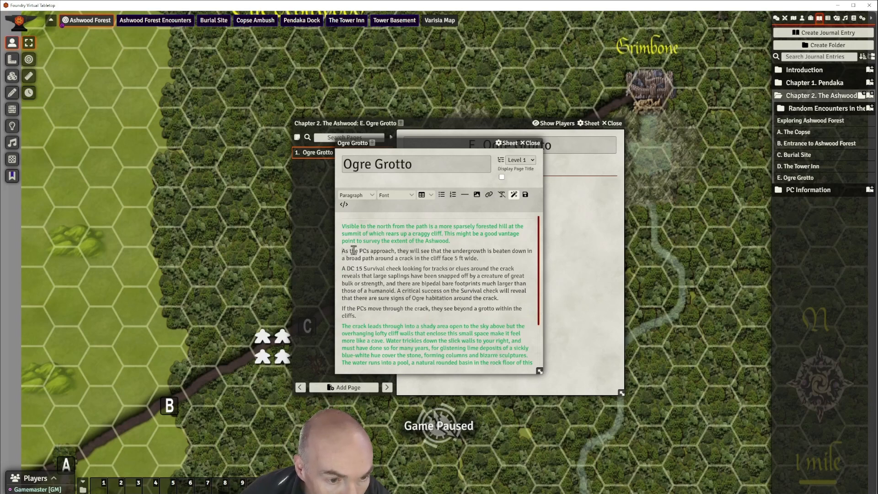
- Insert a horizontal rule after the first green paragraph and format that paragraph as a blockquote
left_click(464, 195)
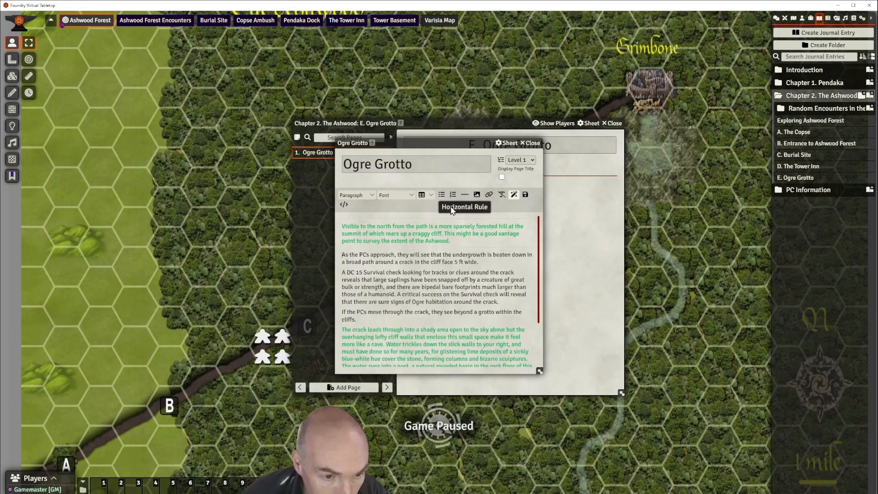
left_click_drag(451, 241, 340, 229)
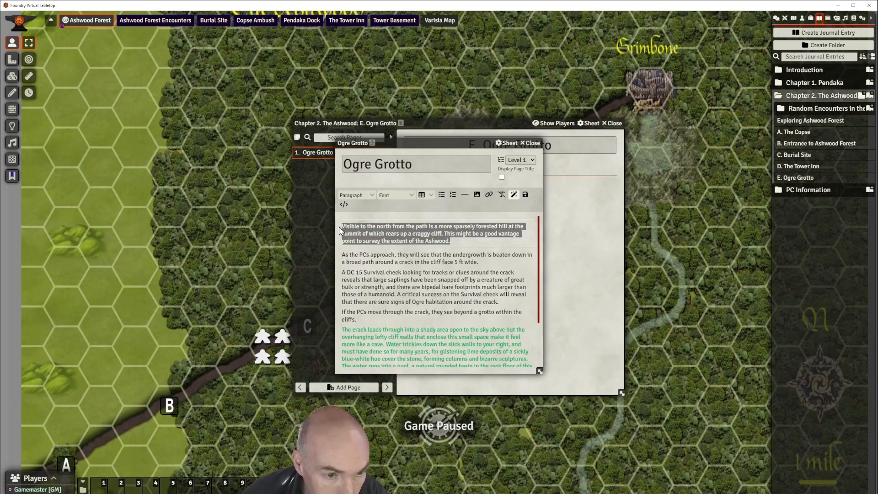
left_click(356, 195)
mouse_move(354, 218)
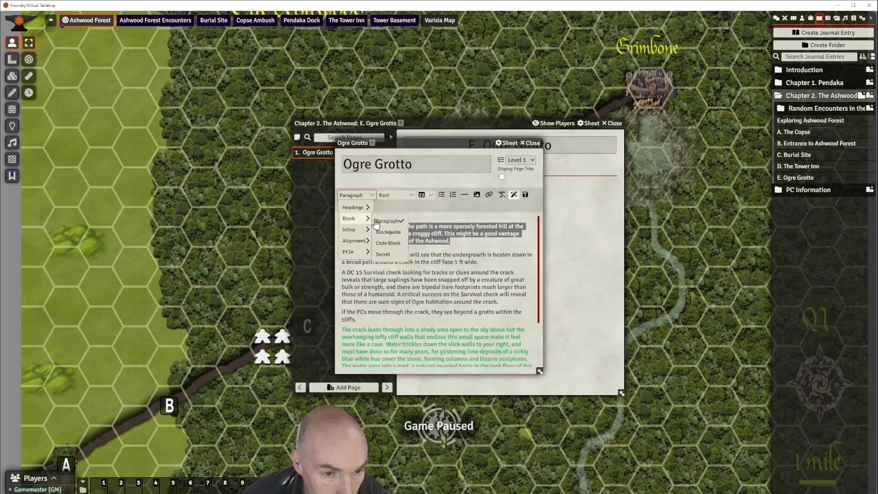
left_click(393, 232)
- Insert a horizontal rule above the green paragraph that begins "The crack leads through into a shady area"
scroll(473, 272, "down", 2)
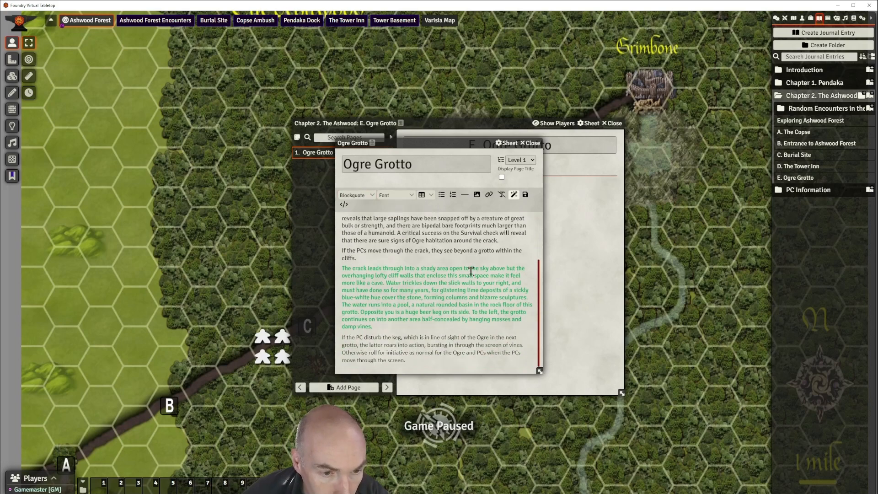
left_click(364, 258)
left_click(465, 194)
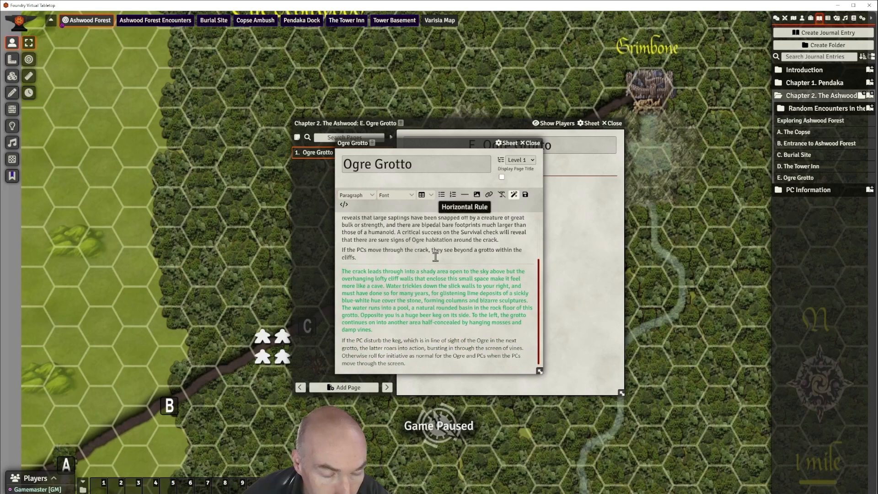
- Insert a horizontal rule below the second green paragraph and clear the formatting of the closing paragraph about the keg
scroll(436, 257, "down", 1)
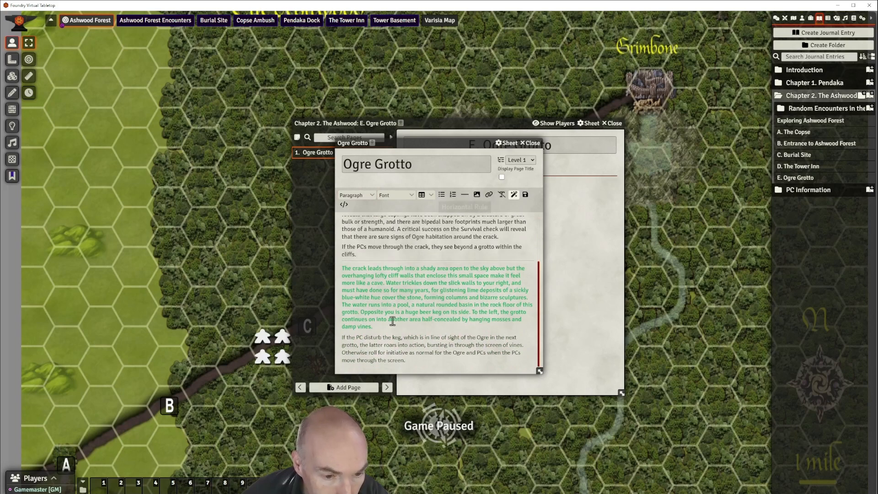
left_click(342, 338)
left_click(465, 195)
scroll(458, 264, "down", 1)
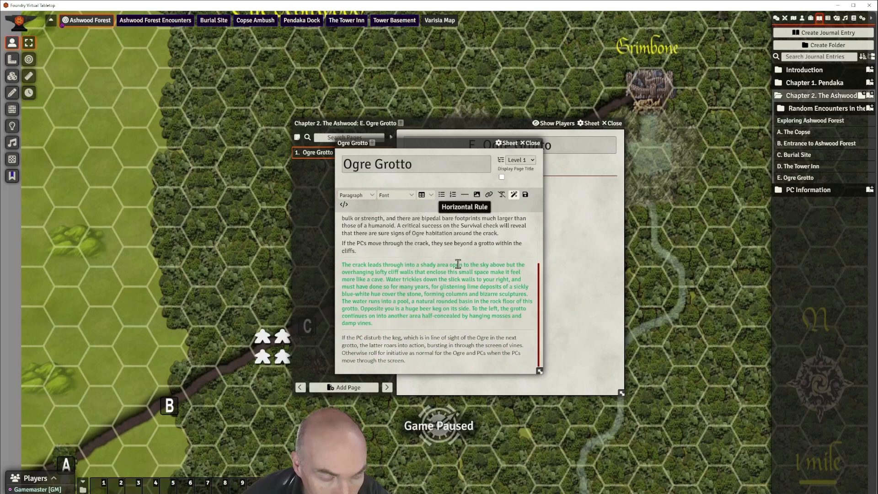
left_click_drag(406, 361, 342, 341)
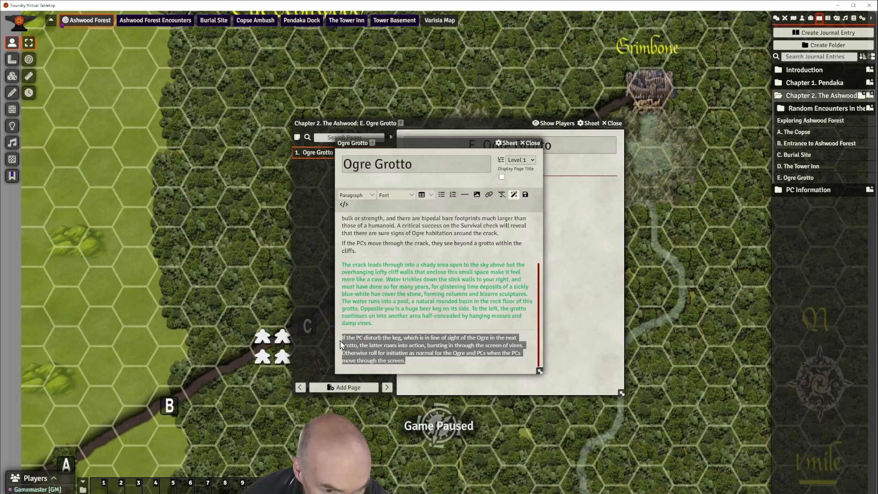
left_click(502, 194)
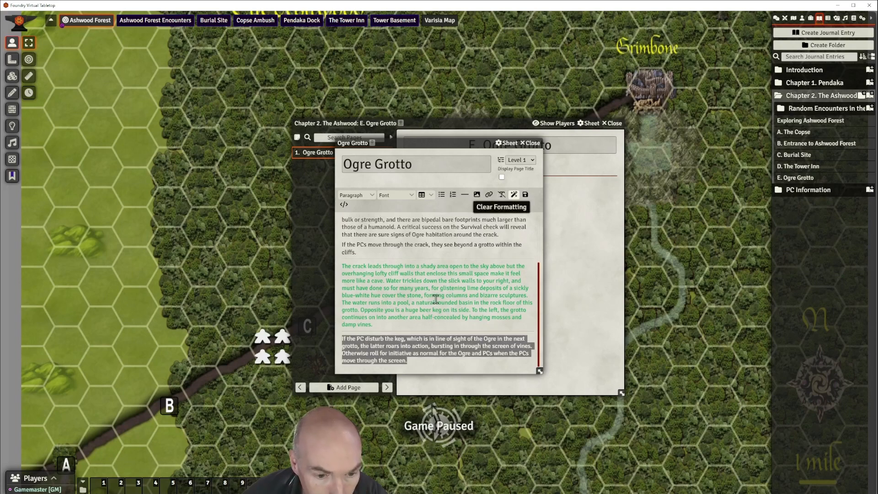
- Format the green paragraph that begins "The crack leads through into a shady area" as a blockquote
left_click_drag(373, 324, 342, 267)
left_click(356, 195)
mouse_move(351, 221)
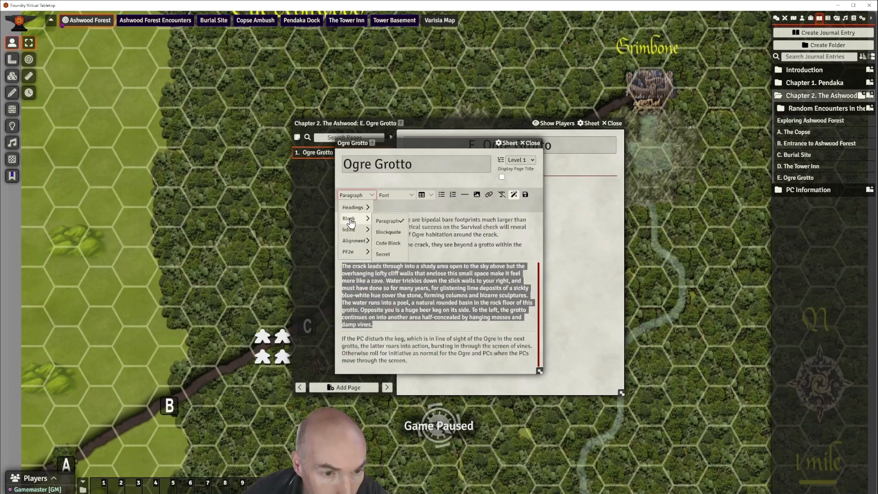
left_click(389, 232)
scroll(445, 272, "up", 2)
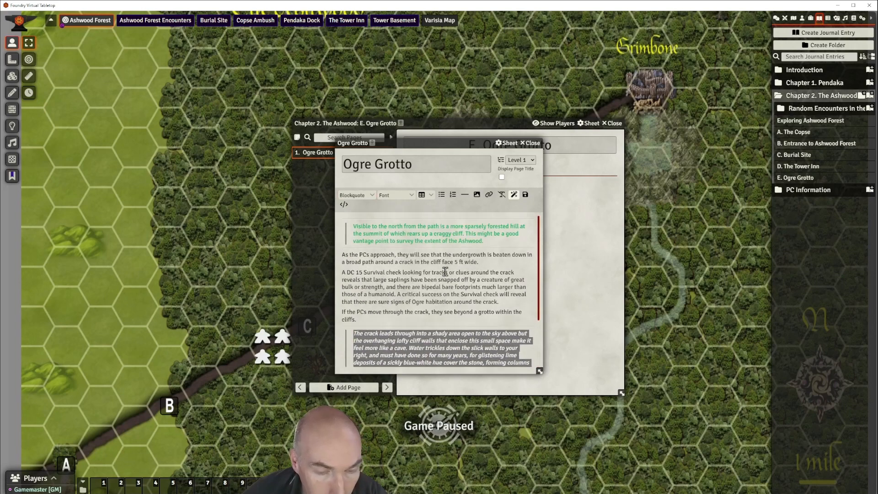
left_click(443, 272)
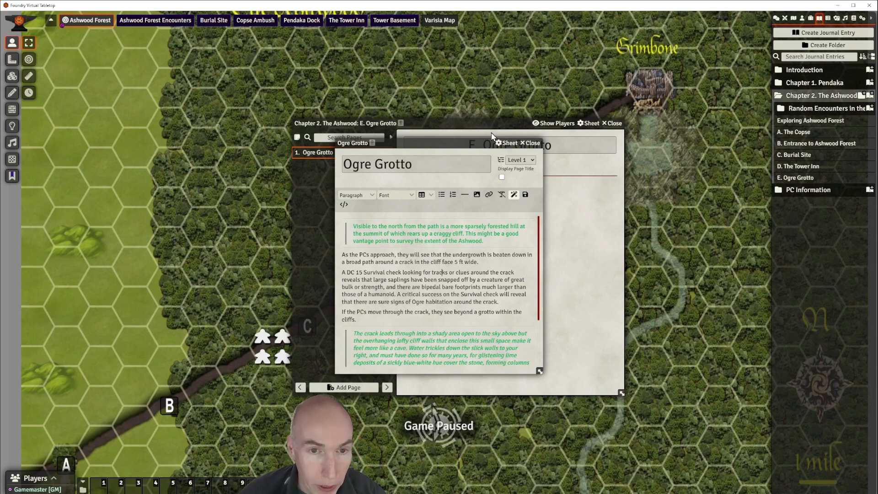
- Arrange the journal window and the page editor side by side and save the page text
left_click_drag(490, 126, 203, 39)
left_click_drag(436, 144, 408, 42)
left_click_drag(619, 210, 786, 216)
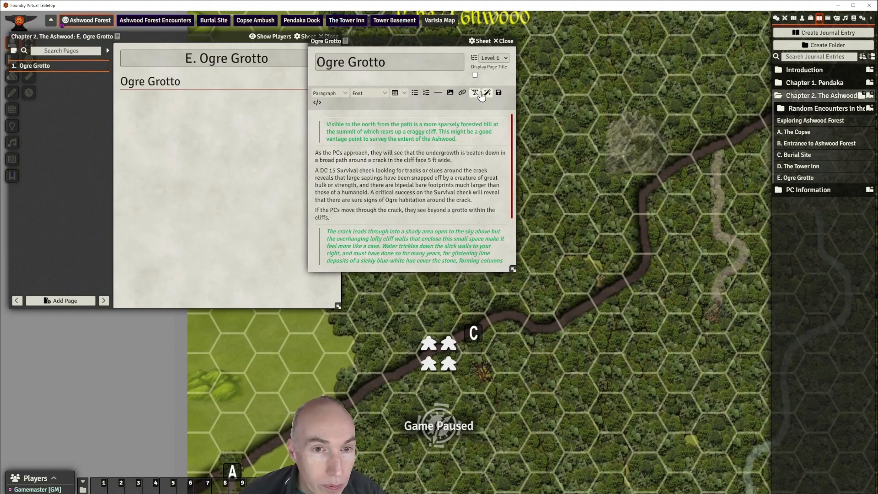
left_click(499, 93)
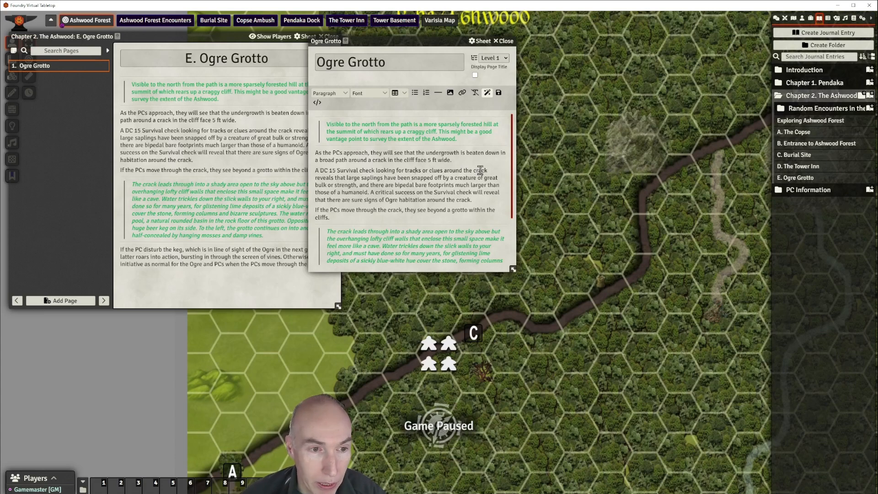
scroll(495, 190, "down", 1)
scroll(495, 191, "up", 1)
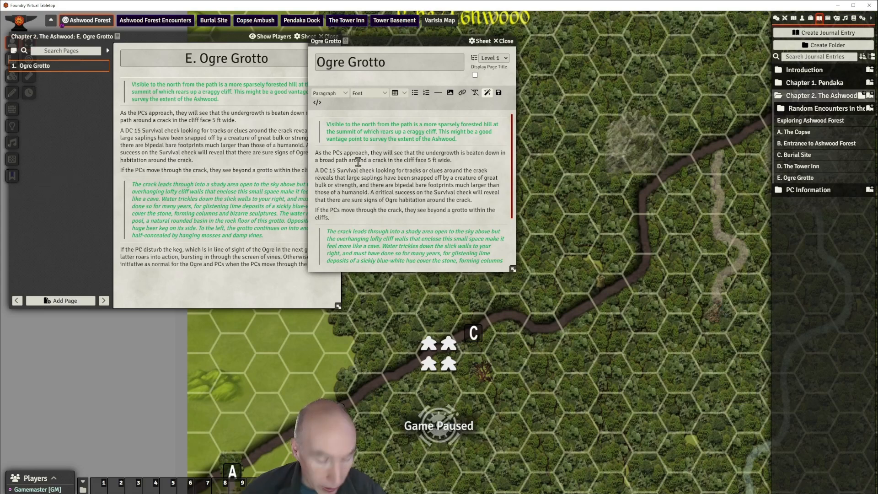
type("@Check")
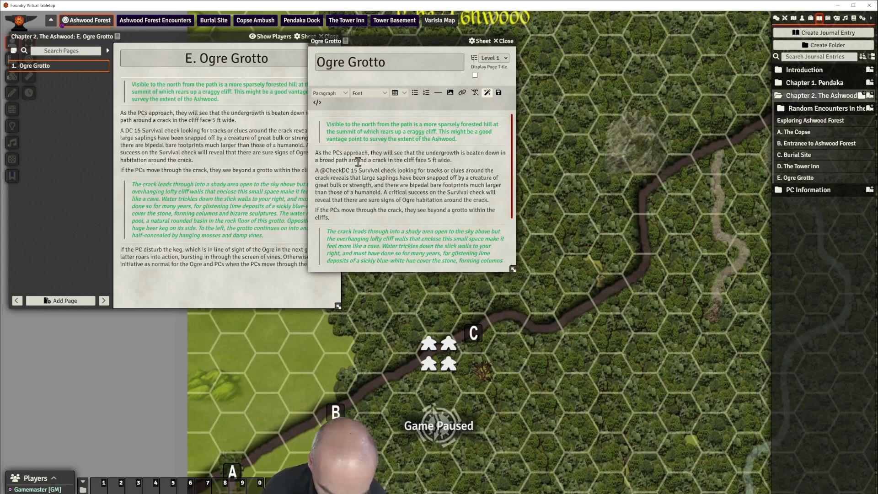
type("[type:")
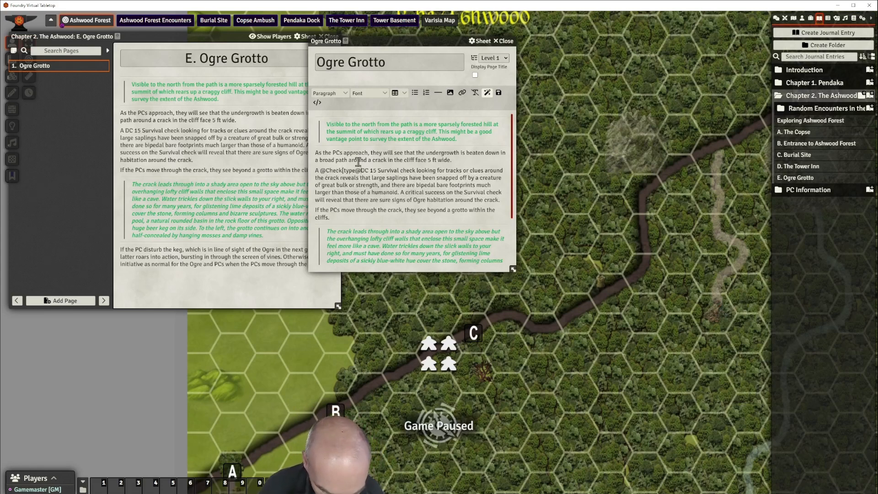
type("survi")
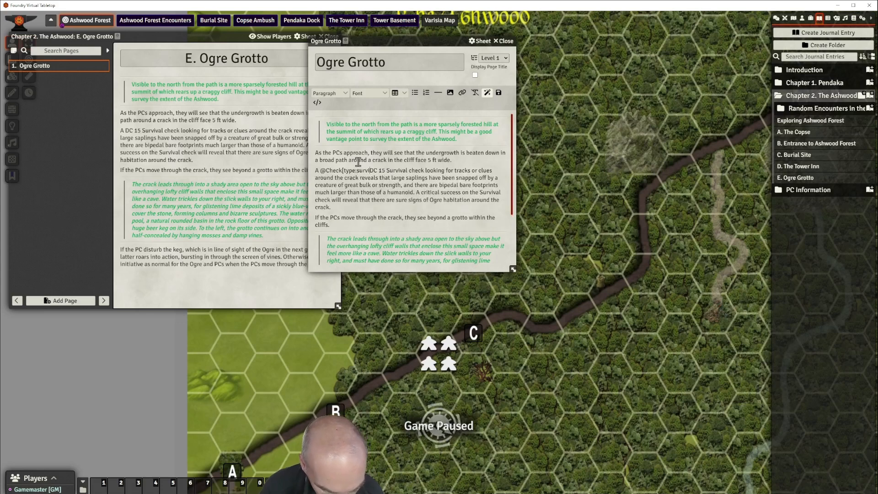
type("val]")
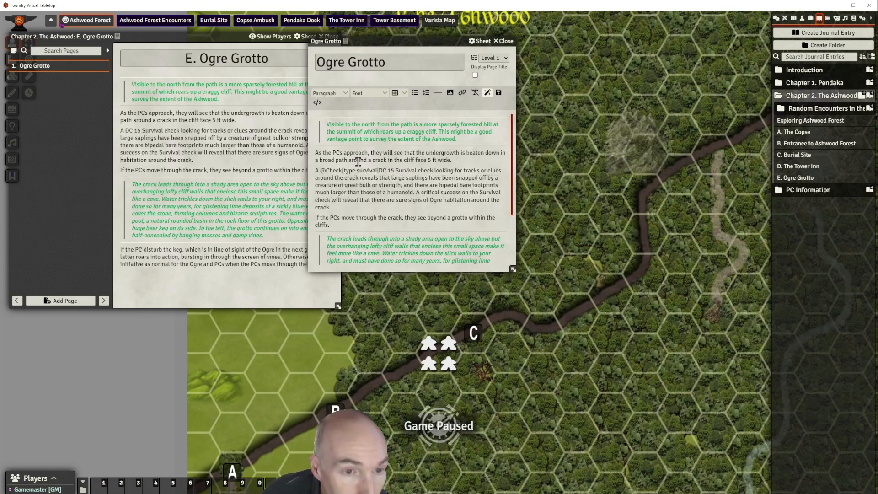
type("dc:1")
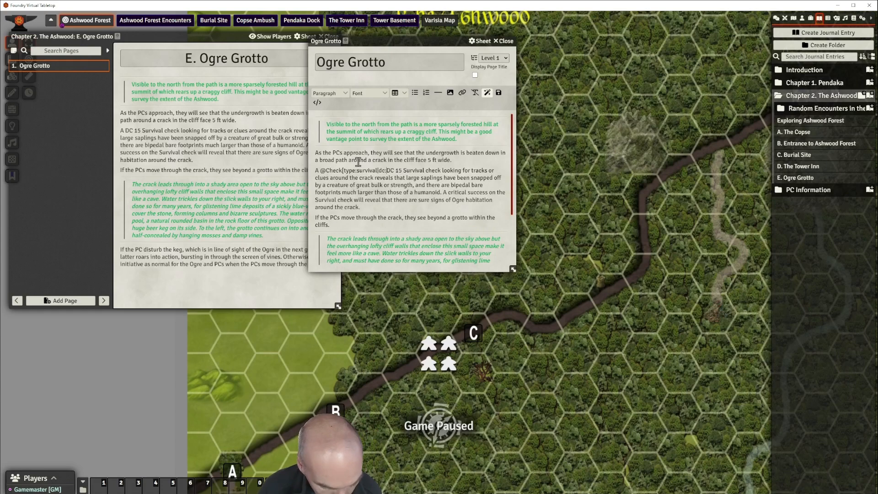
type("5")
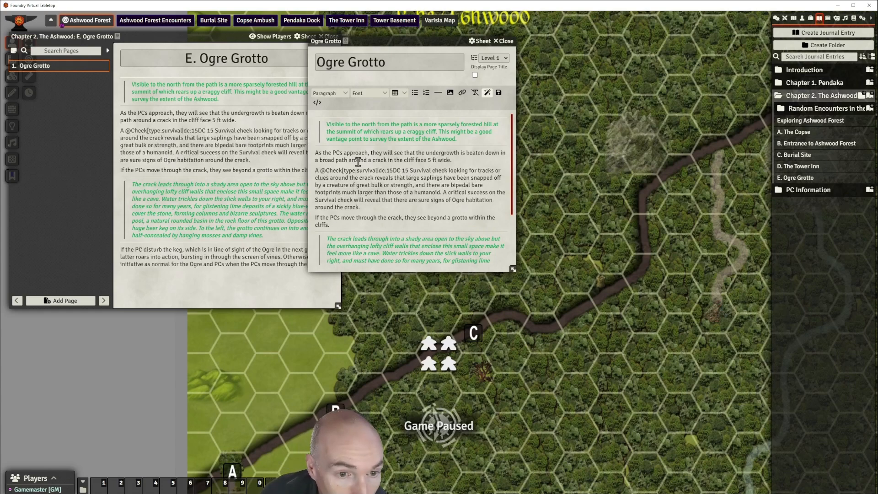
type("|traits")
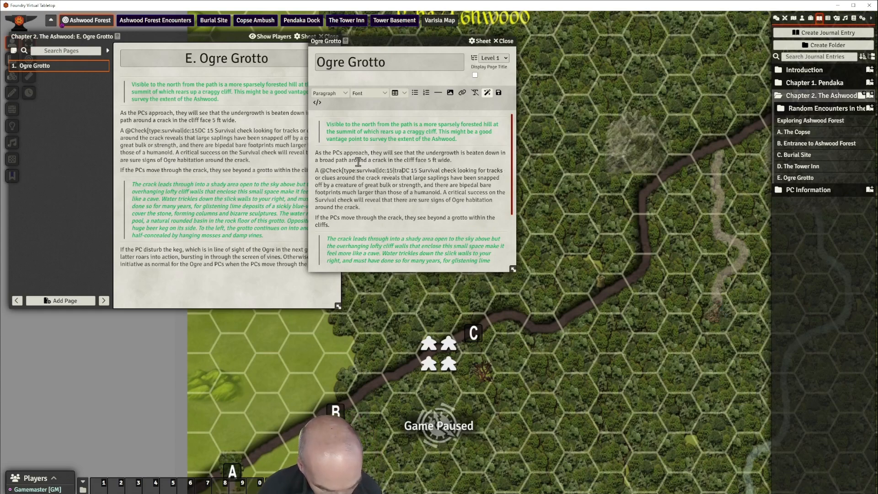
type(":secret")
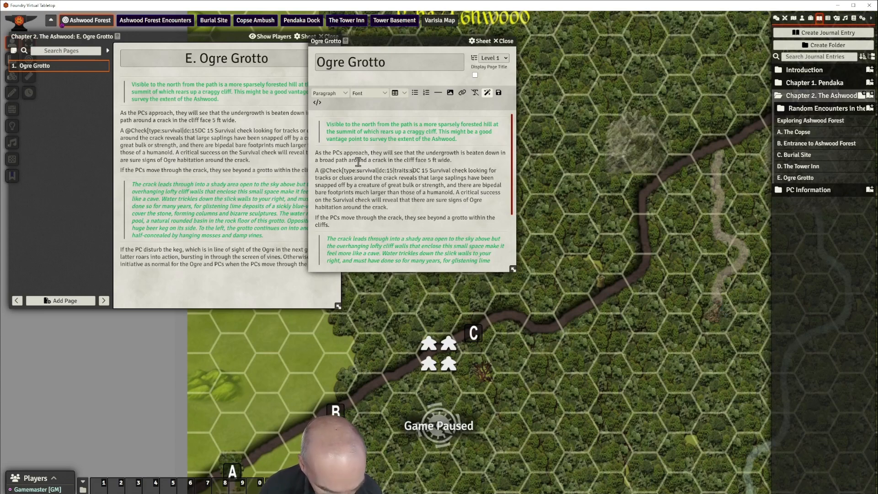
type("]")
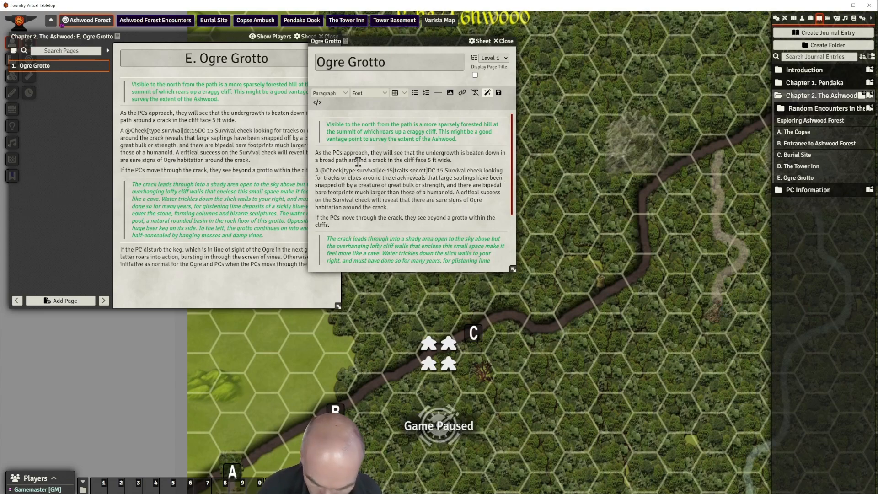
- Delete the plain text "DC 15 Survival" after the inline check code, save the page and view the check in the journal
key("Delete")
key("Delete")
key("Delete")
key("Delete")
key("Delete")
key("Delete")
key("Delete")
key("Delete")
key("Delete")
key("Delete")
key("Delete")
key("Delete")
key("Delete")
key("Delete")
key("Delete")
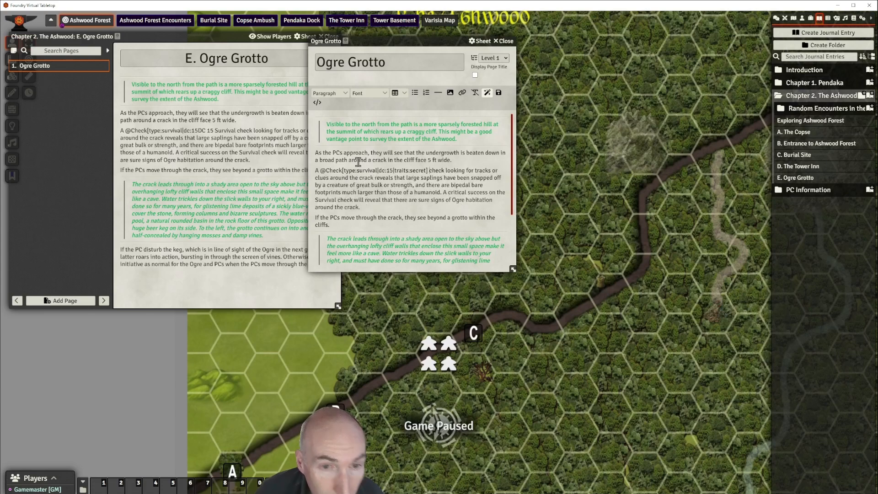
left_click(499, 93)
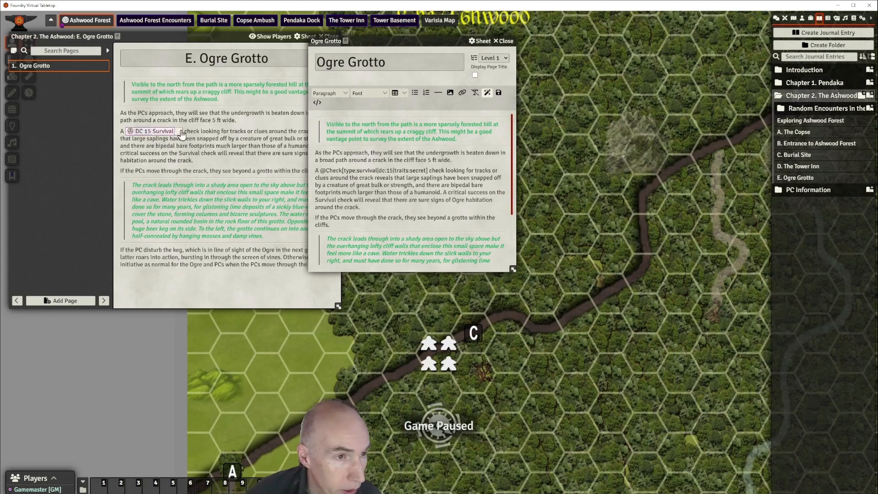
left_click_drag(417, 40, 443, 41)
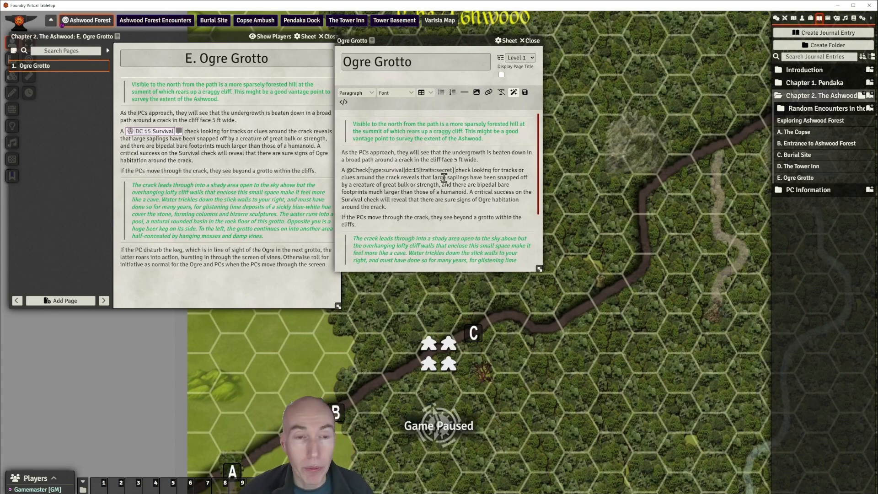
scroll(444, 178, "down", 3)
scroll(444, 178, "up", 3)
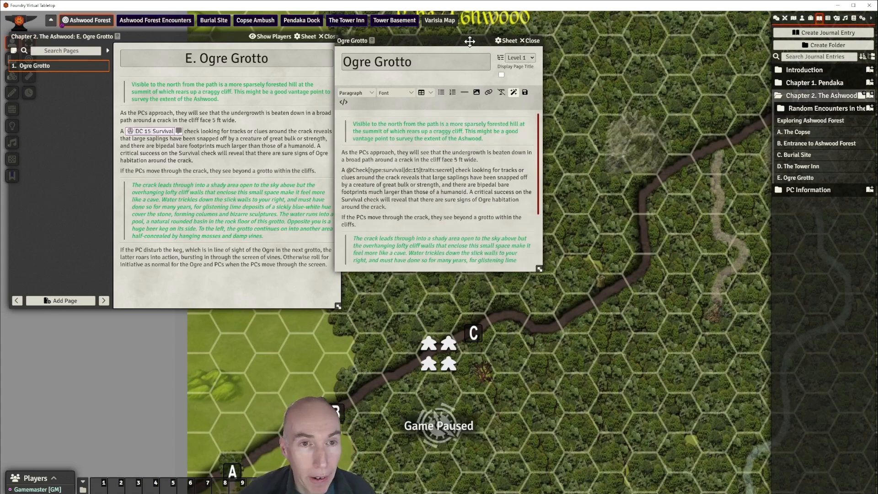
left_click_drag(470, 41, 441, 41)
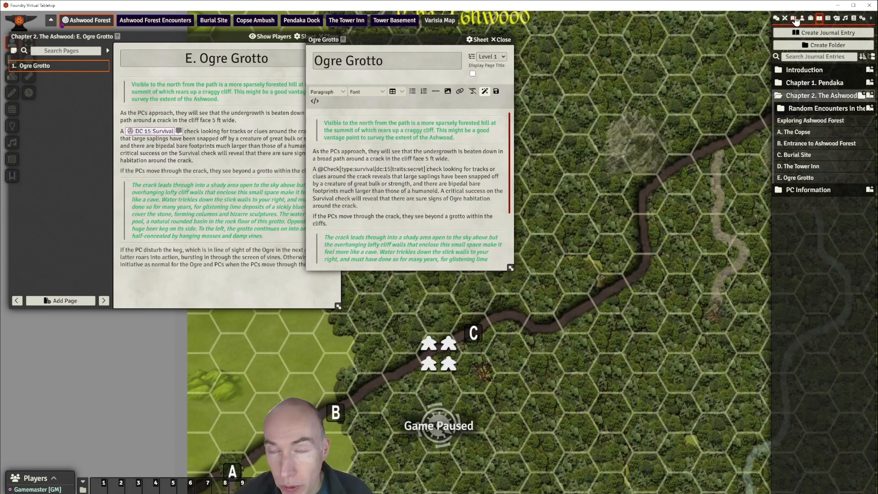
- Create a new scene named "Grotto" in the Chapter 2. Ashwood scene folder
left_click(794, 19)
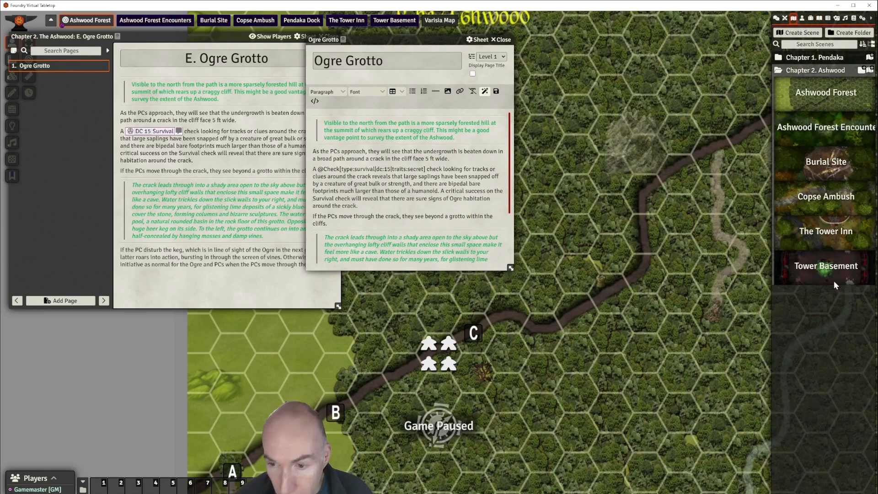
left_click(871, 71)
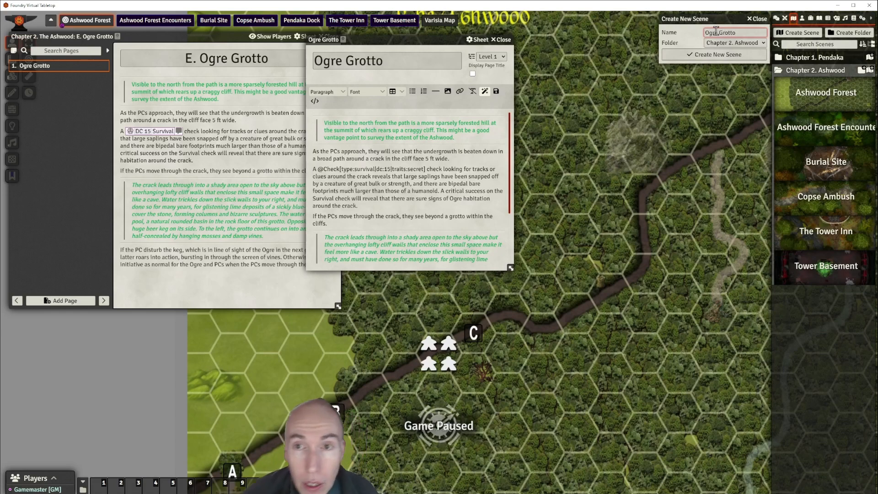
left_click(724, 57)
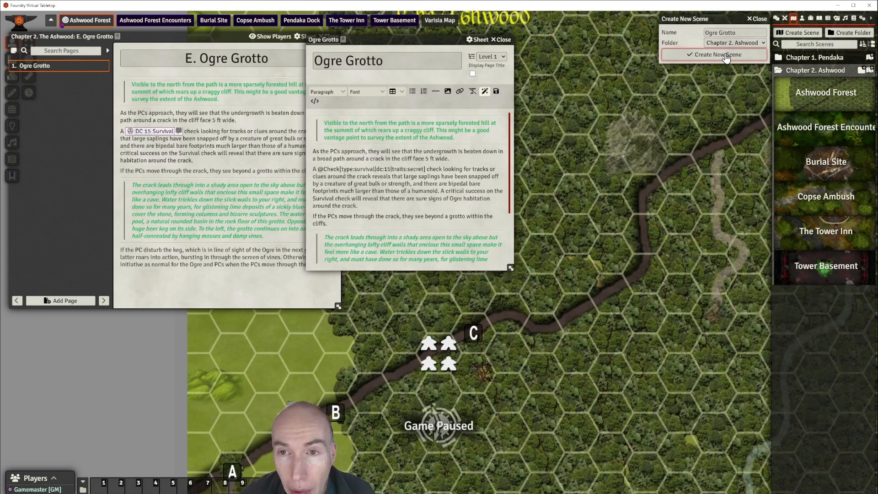
left_click_drag(719, 33, 706, 33)
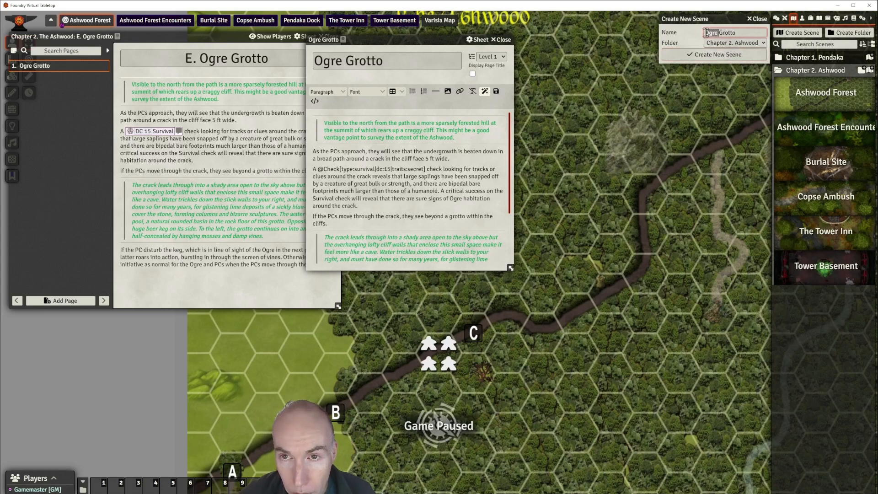
key("BackSpace")
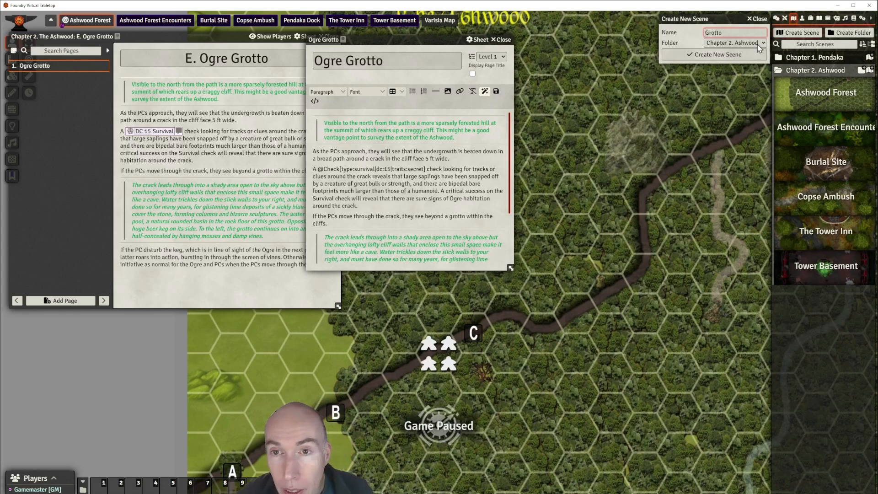
left_click(714, 55)
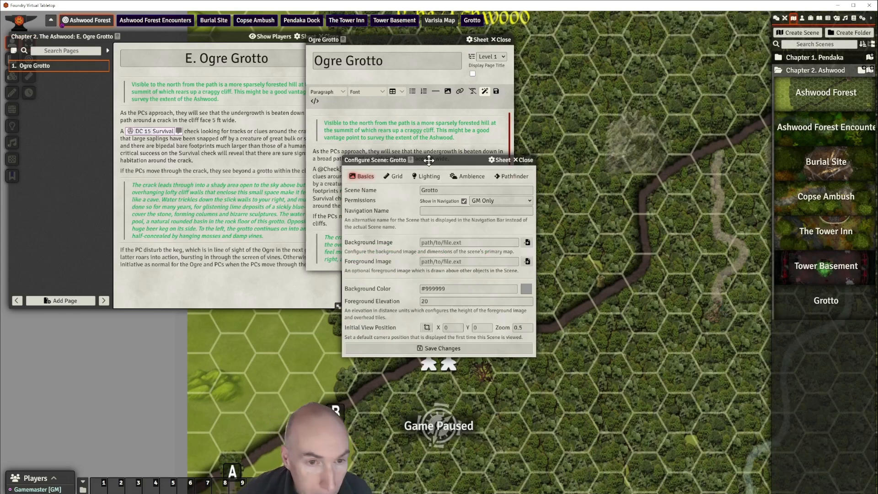
- Change the scene name to "Ogre Grotto" and set its navigation name to "Grotto" in the scene configuration
left_click_drag(437, 162, 484, 146)
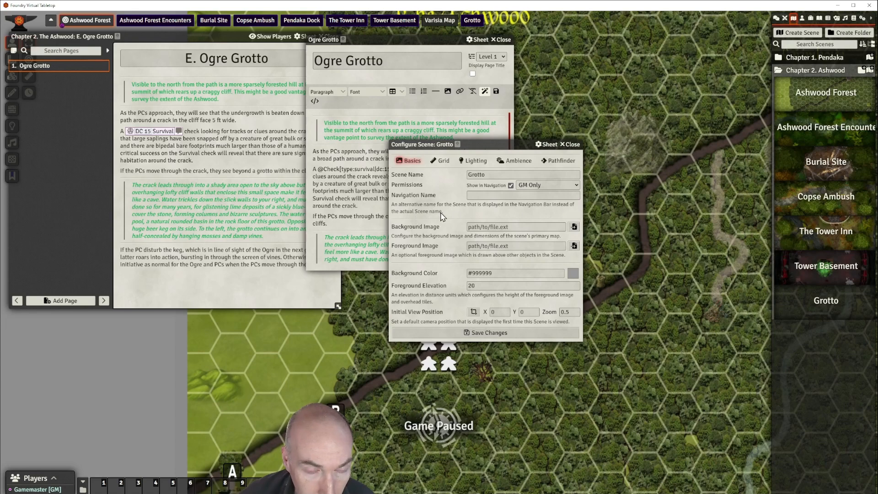
left_click(472, 174)
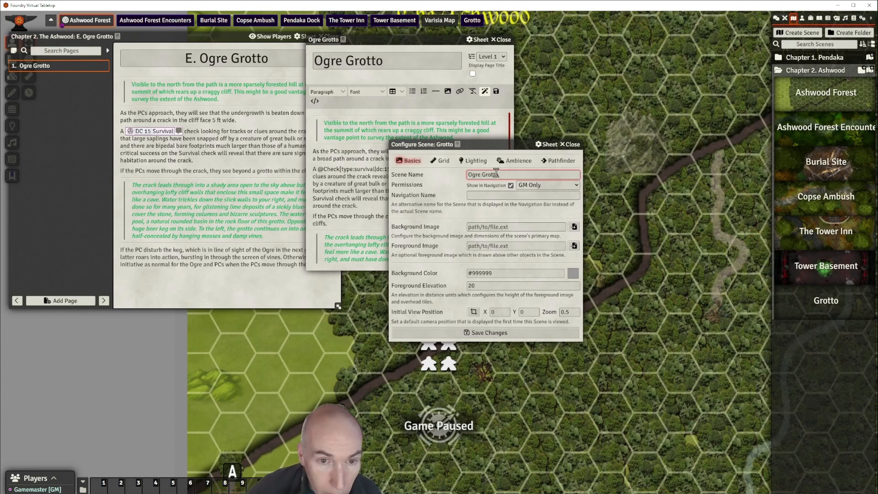
left_click(489, 194)
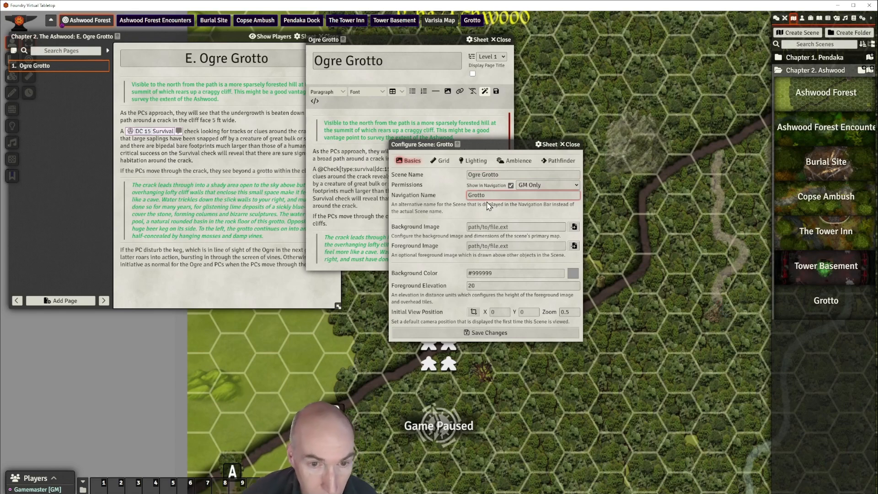
left_click(514, 210)
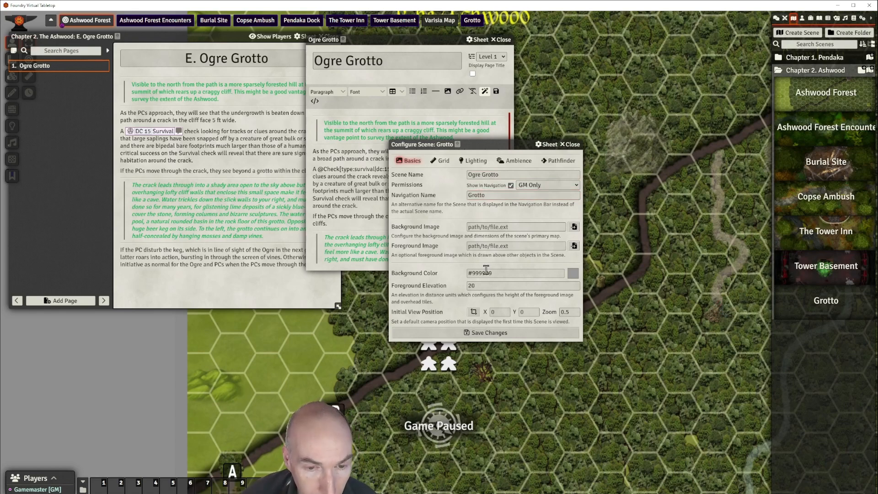
left_click_drag(483, 143, 484, 133)
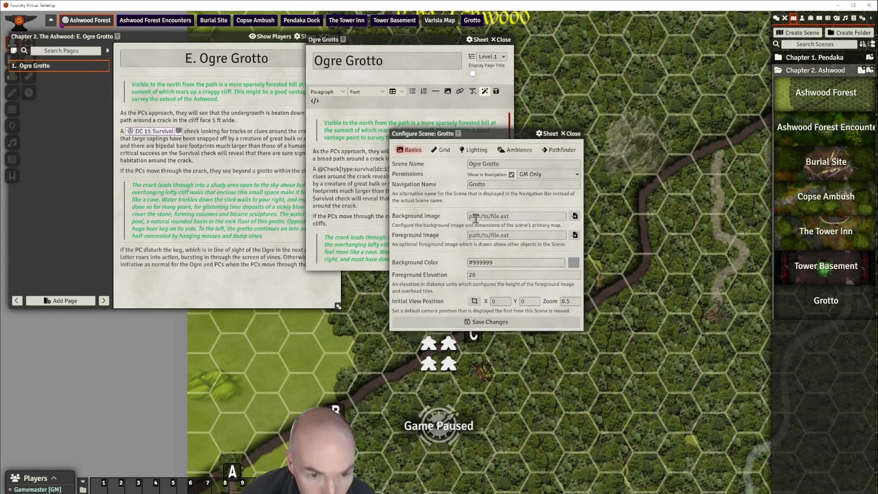
- Set the scene's background image to "ogre grotto no trees.jpg" from the scenes folder of the strife-in-grimbone-walkthrough-module
left_click(575, 217)
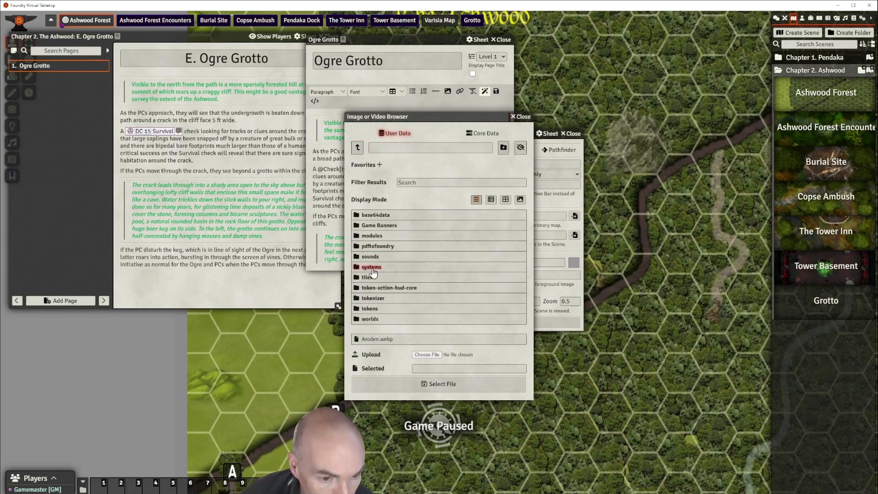
left_click(372, 236)
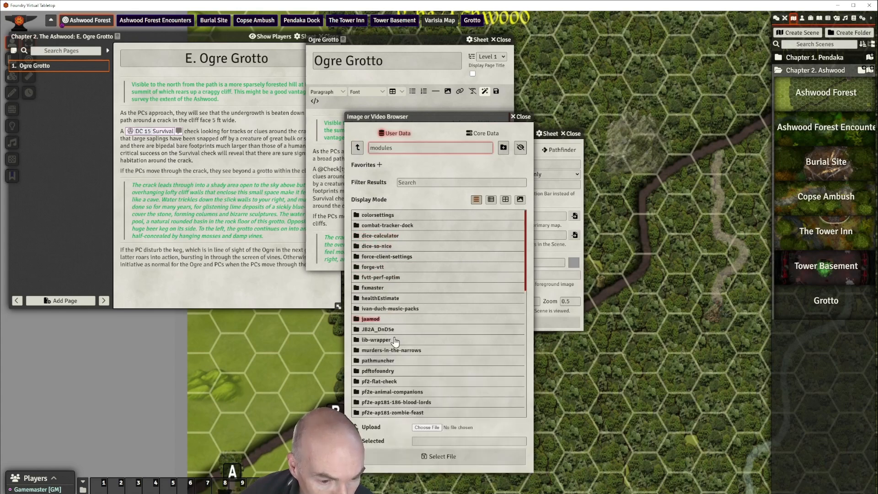
scroll(398, 357, "down", 5)
scroll(399, 361, "down", 3)
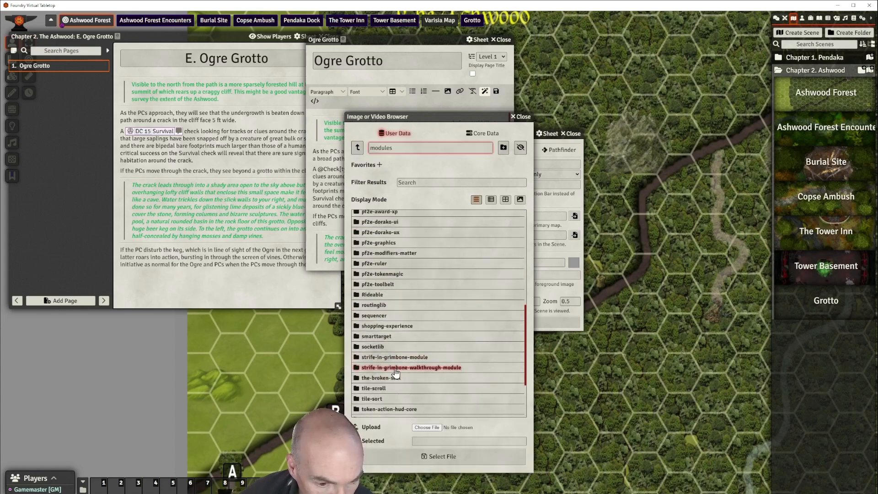
left_click(396, 368)
left_click(389, 217)
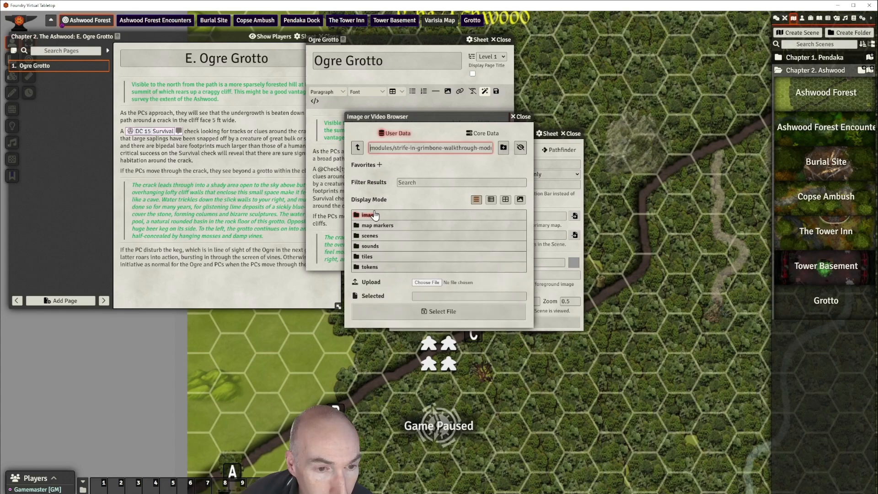
left_click(371, 237)
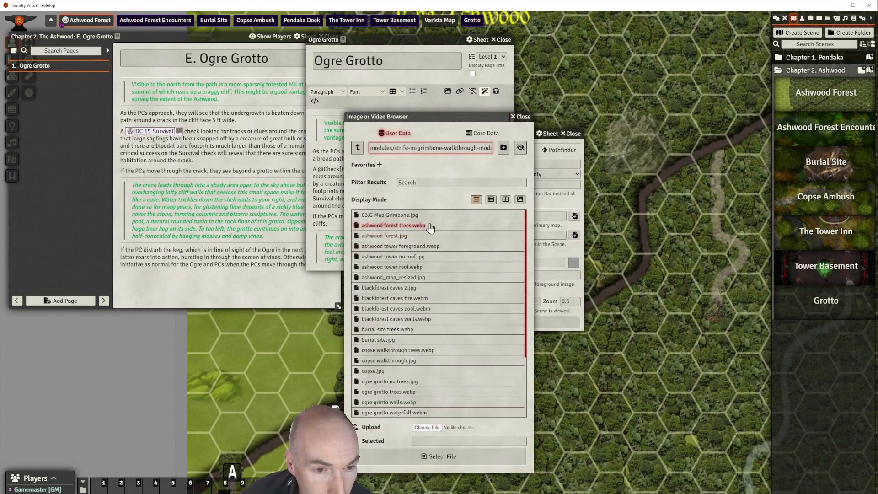
left_click(490, 200)
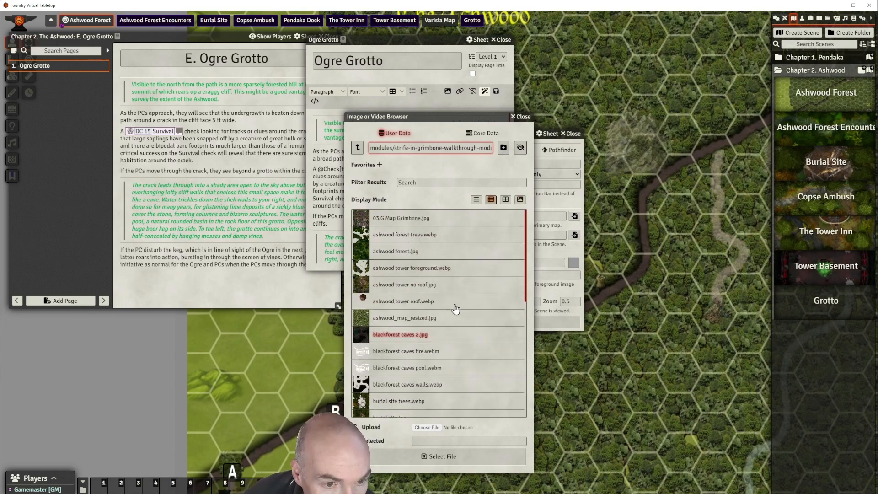
scroll(455, 309, "down", 4)
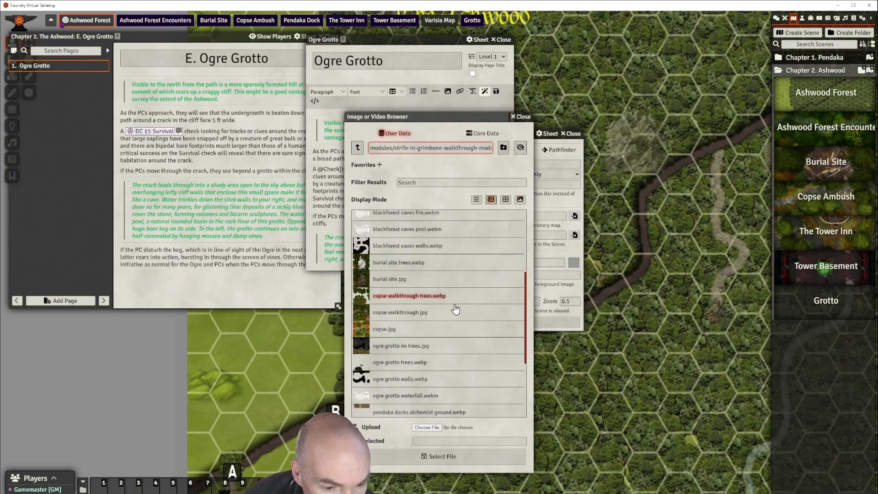
scroll(455, 310, "down", 2)
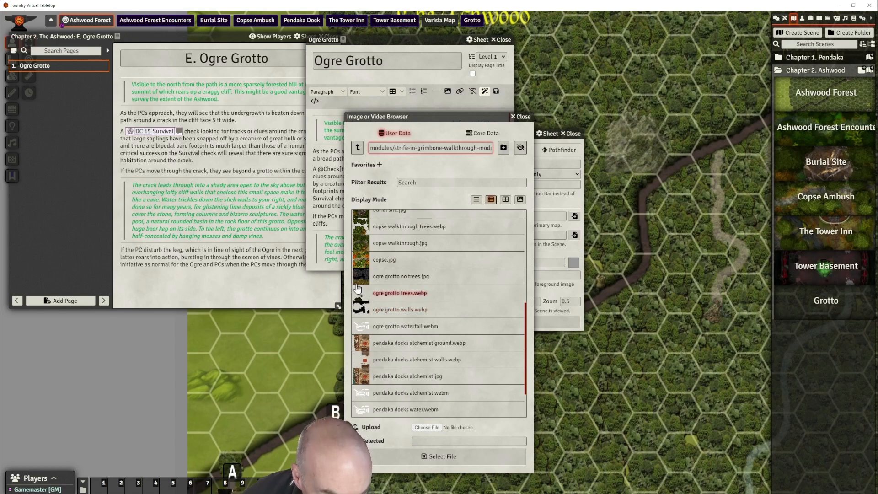
left_click(402, 277)
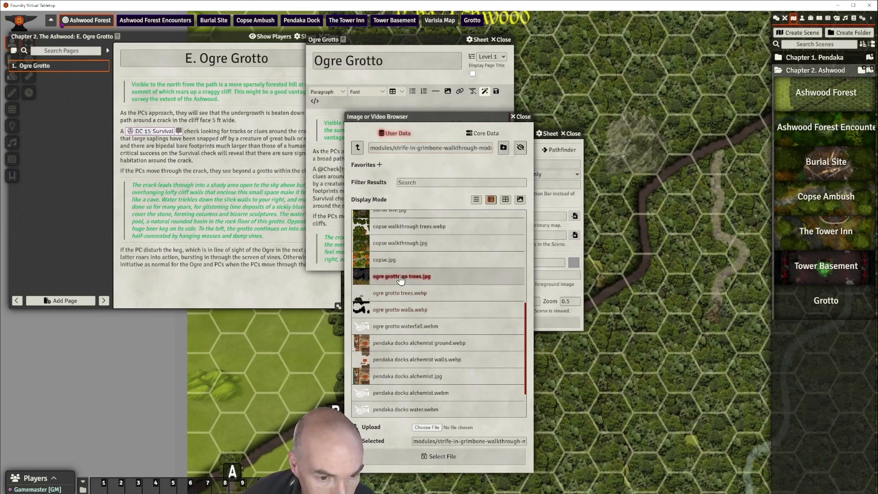
left_click(459, 458)
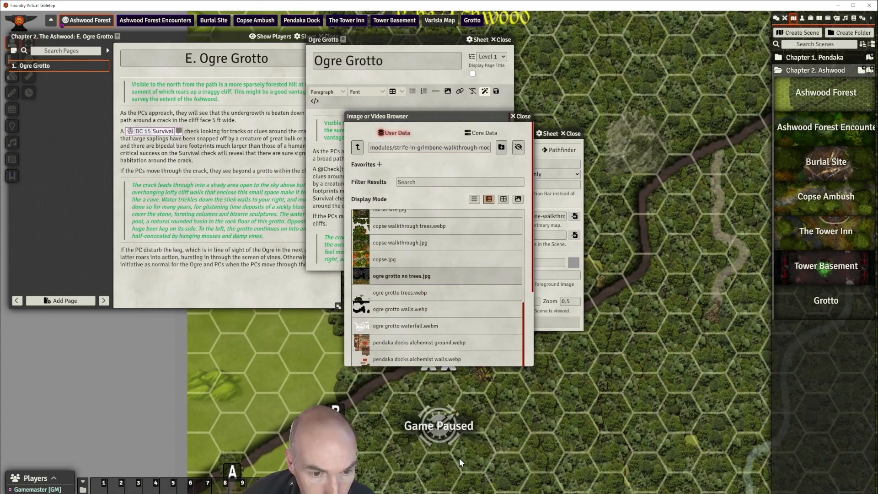
- Set the scene's foreground elevation to 10
double_click(487, 277)
type("1")
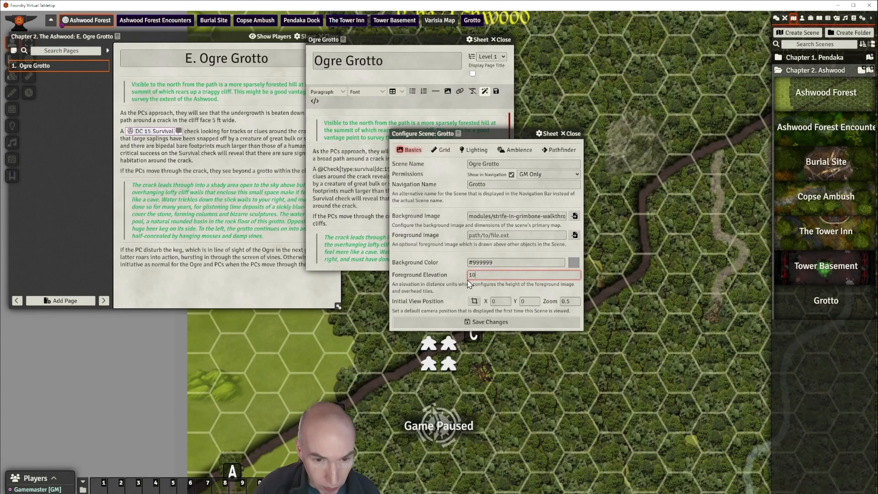
type("0")
left_click(452, 288)
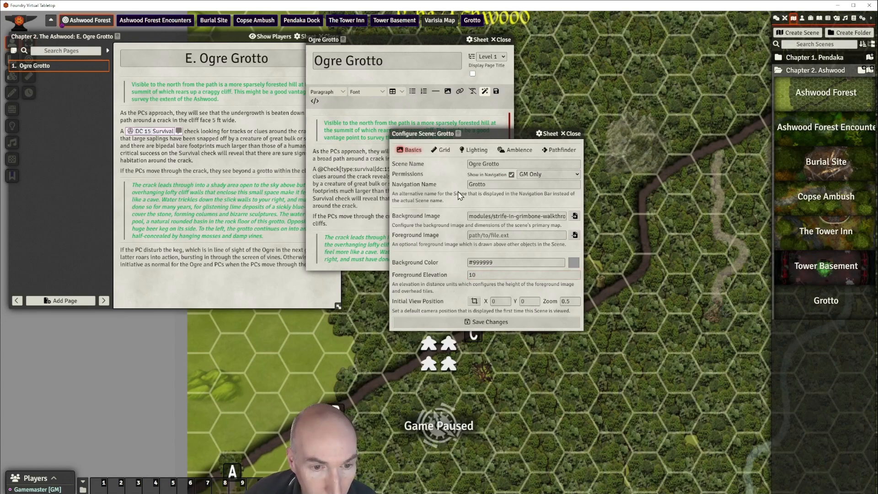
- Set the scene's grid size to 300 pixels and its padding percentage to 0
left_click(444, 150)
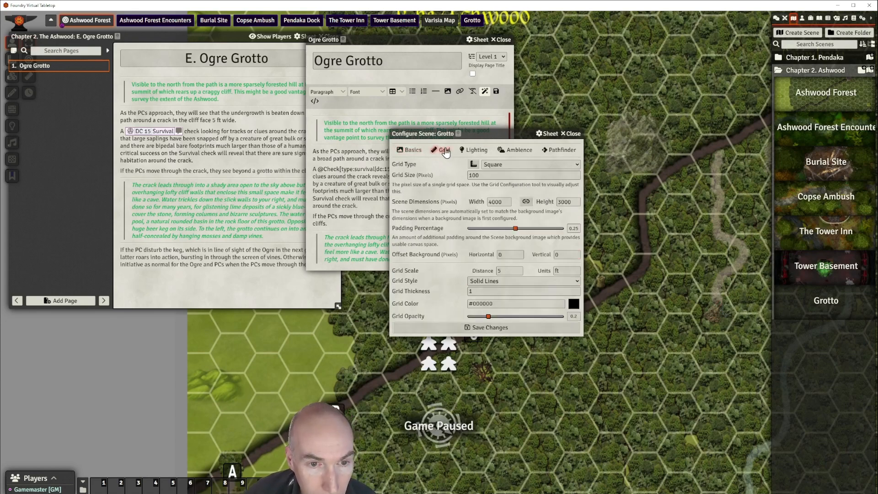
double_click(472, 176)
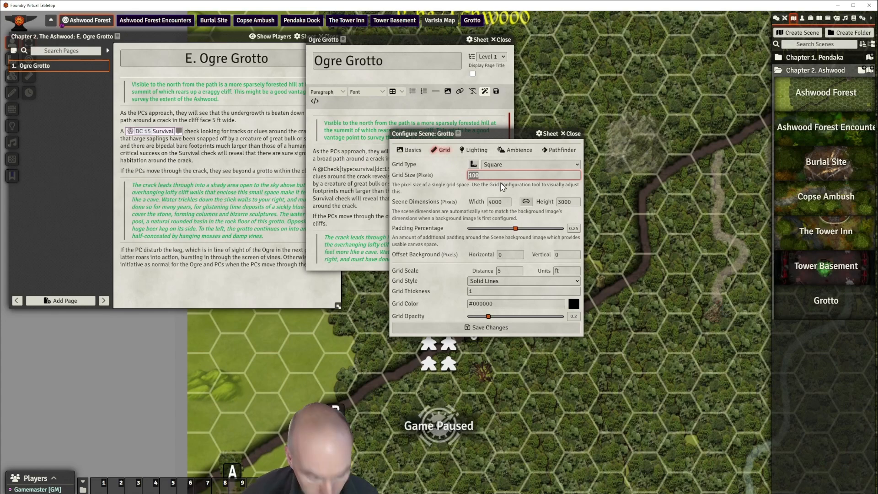
type("300")
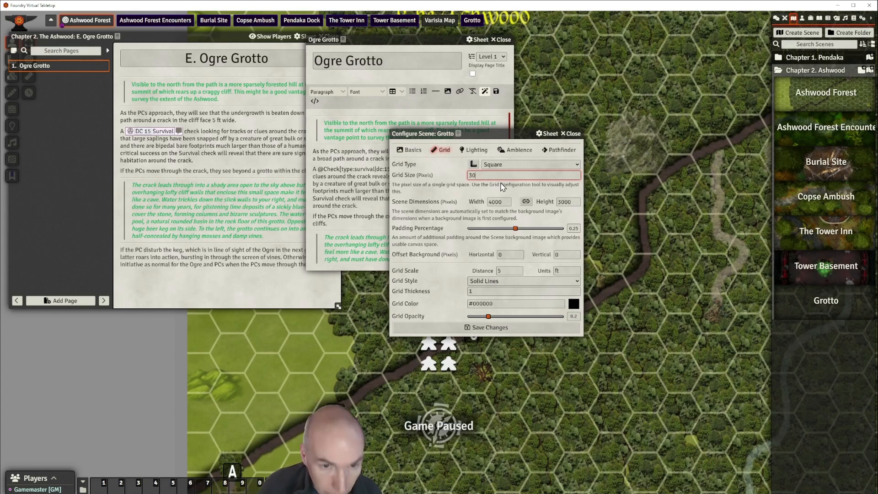
left_click(454, 190)
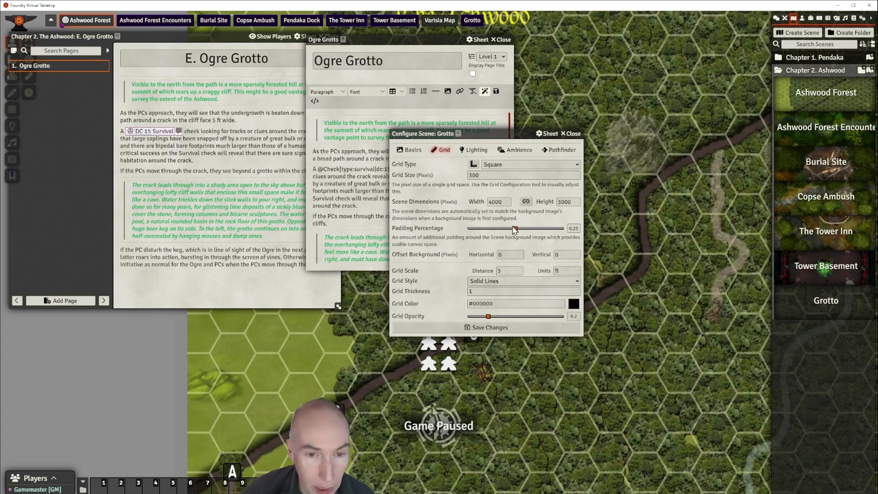
left_click_drag(515, 231, 465, 232)
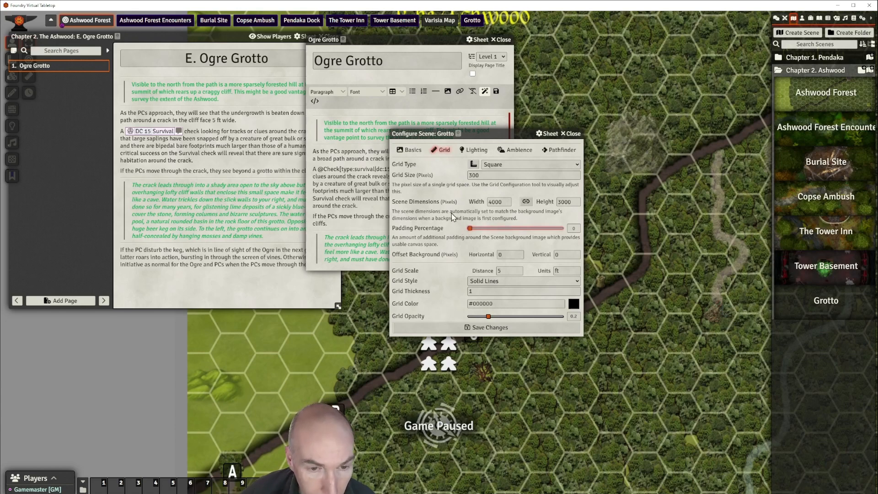
- Set the grid thickness to 2 and the grid color to grey #8d8b8b, then save the scene and accept the dimension change
left_click(483, 293)
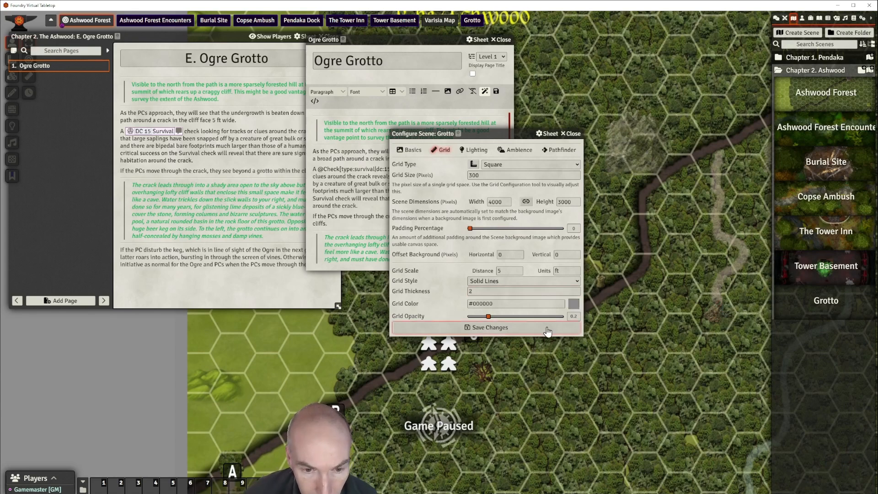
left_click(482, 329)
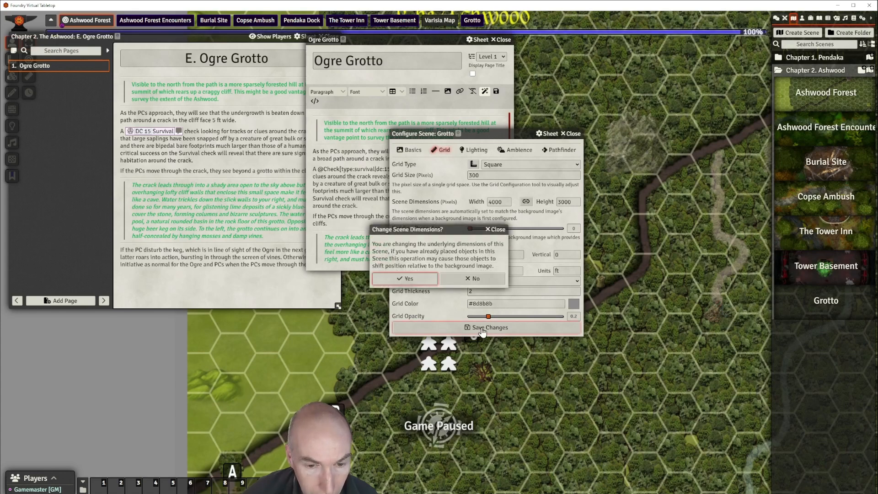
left_click(416, 276)
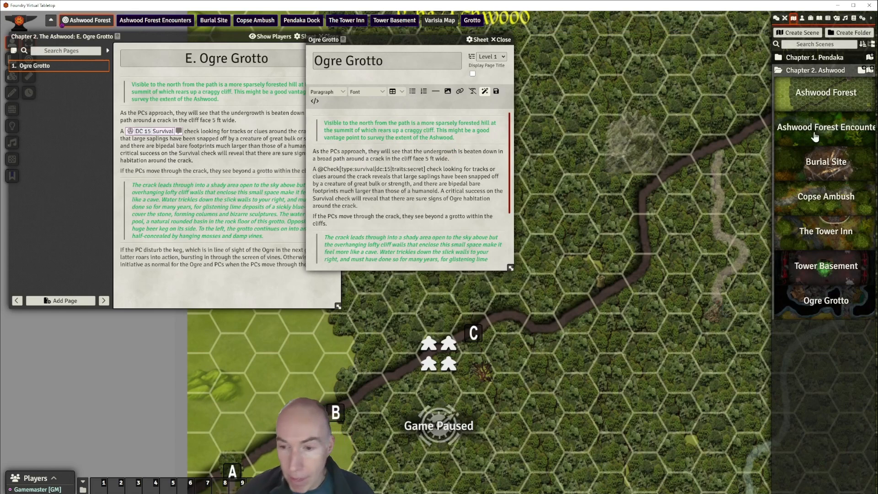
- Activate the Ogre Grotto scene and clear the view of its map by closing the journal and moving the page editor aside
right_click(823, 302)
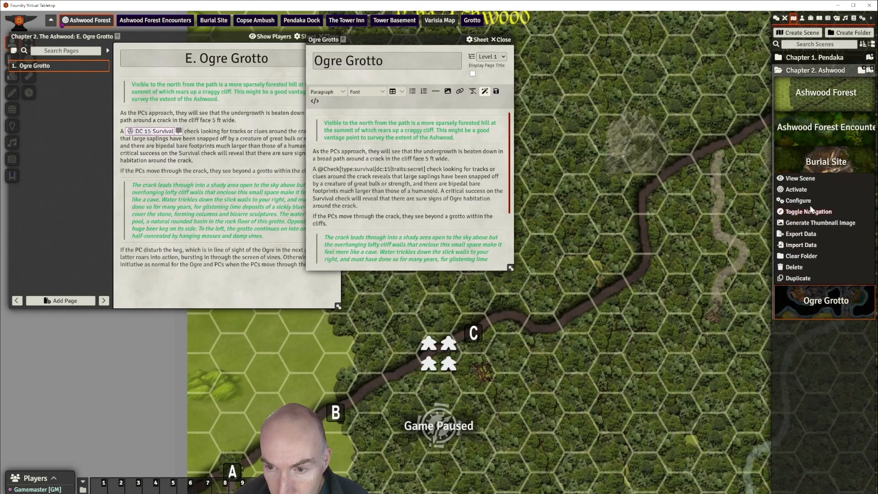
left_click(804, 190)
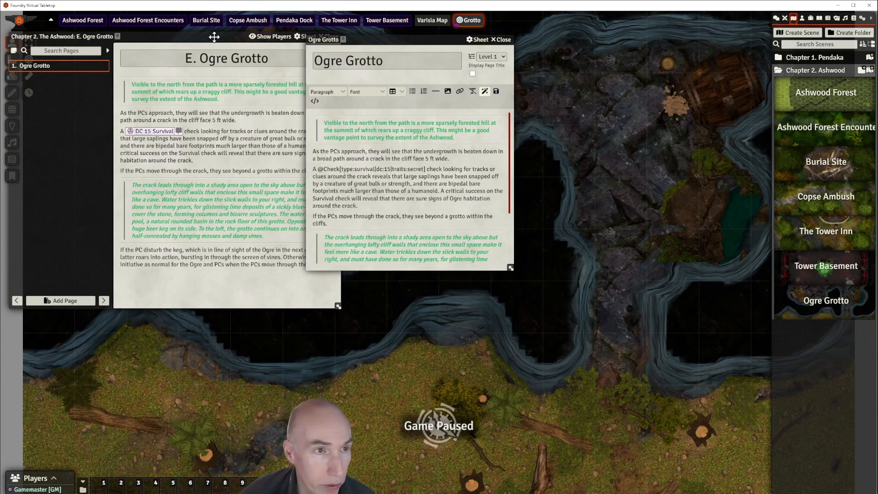
left_click_drag(214, 37, 206, 33)
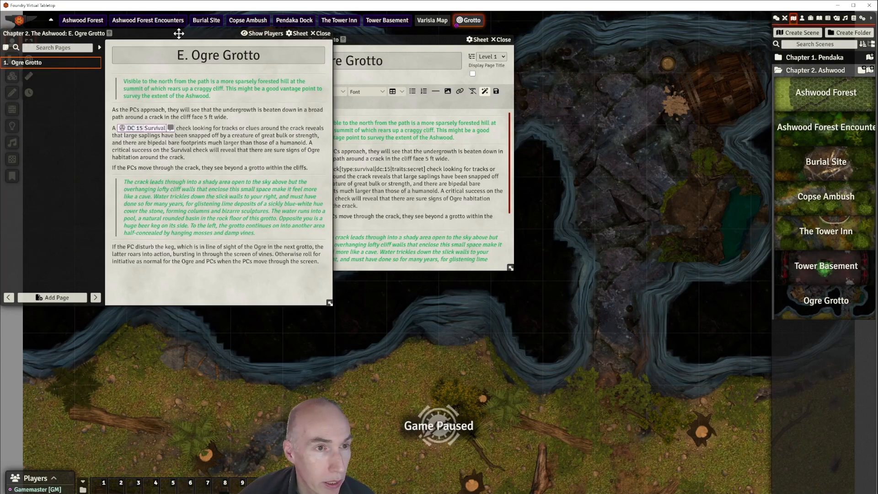
left_click(326, 34)
left_click_drag(378, 38, 112, 36)
- Examine the Ogre Grotto map closely and from afar to judge how the grid lines show over the grass and rocks
left_click_drag(458, 216, 521, 117)
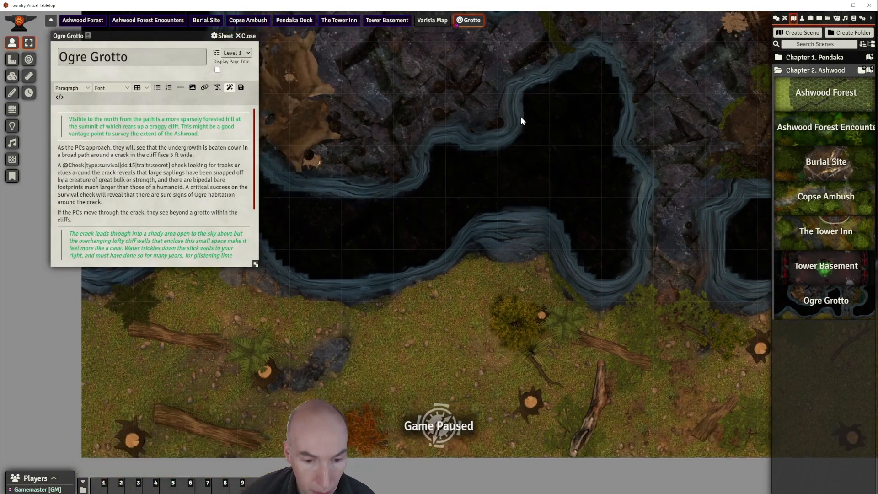
left_click_drag(532, 295, 510, 295)
left_click_drag(433, 277, 507, 306)
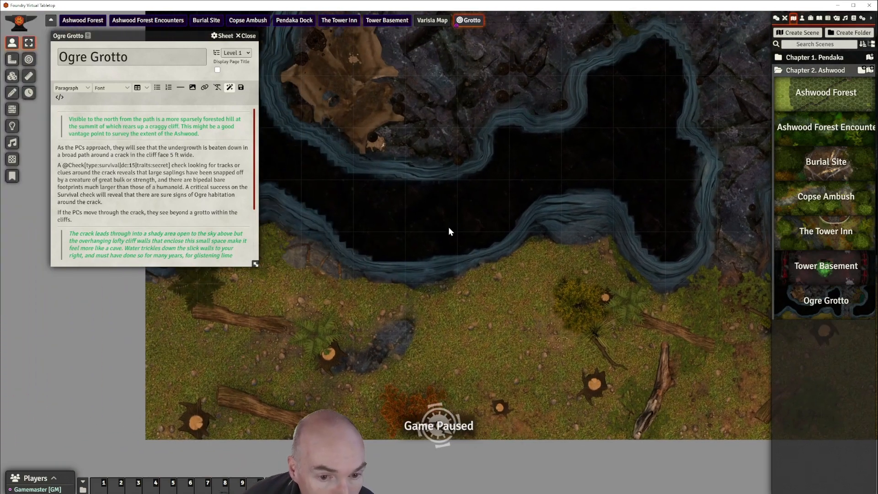
left_click_drag(437, 343, 555, 280)
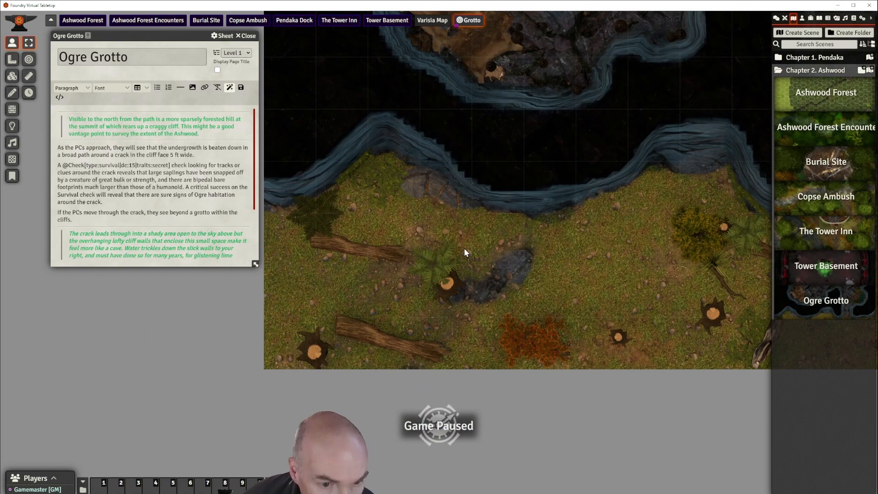
scroll(464, 248, "up", 5)
scroll(551, 278, "up", 4)
left_click_drag(649, 286, 382, 286)
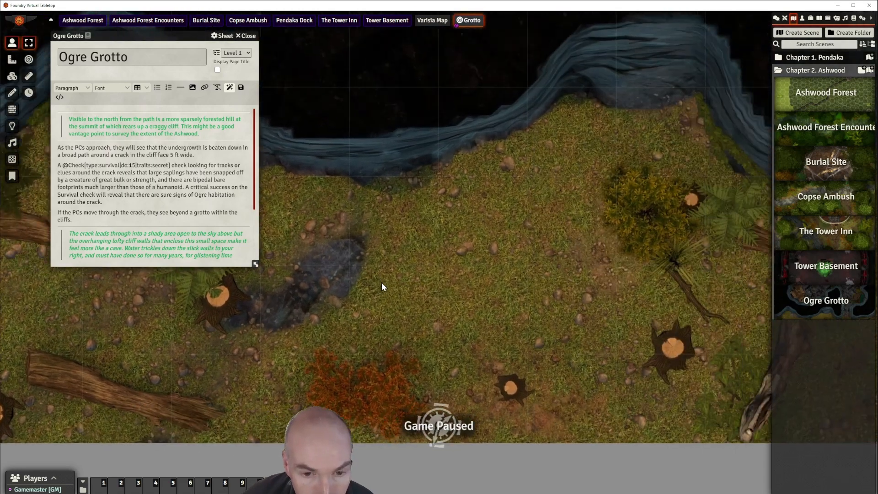
scroll(482, 268, "down", 8)
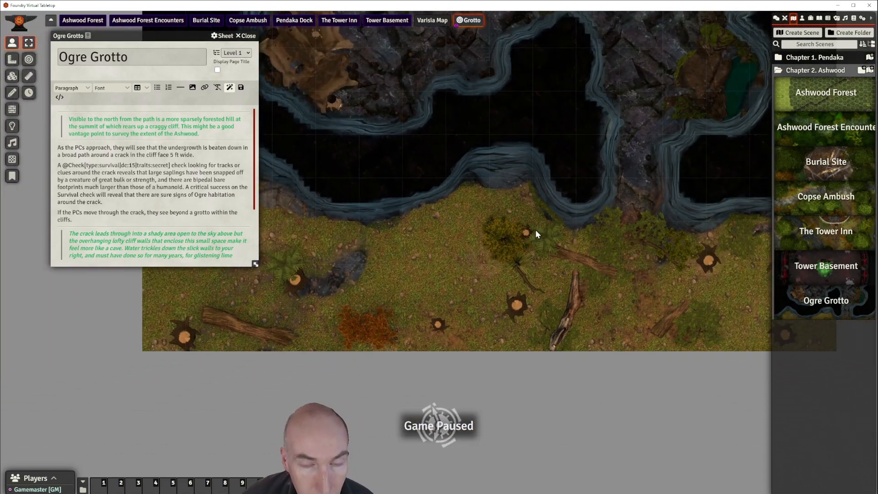
left_click_drag(536, 230, 513, 206)
scroll(491, 219, "up", 3)
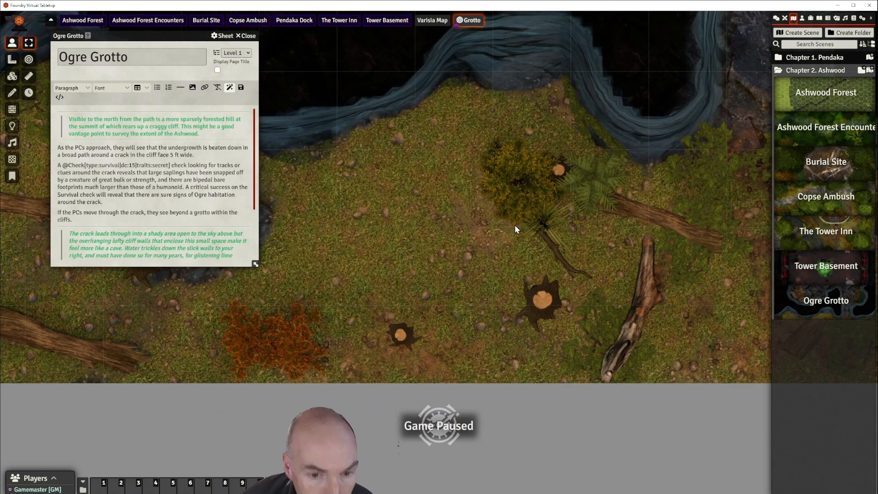
scroll(515, 224, "down", 5)
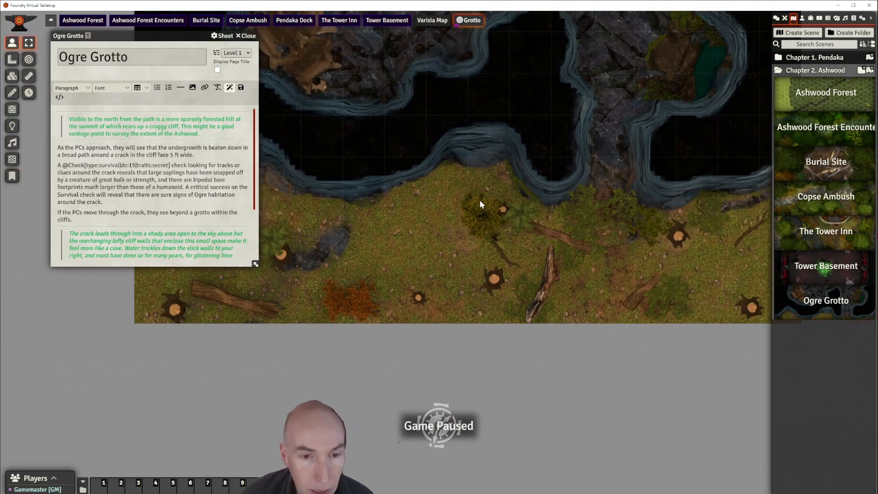
left_click_drag(480, 204, 447, 260)
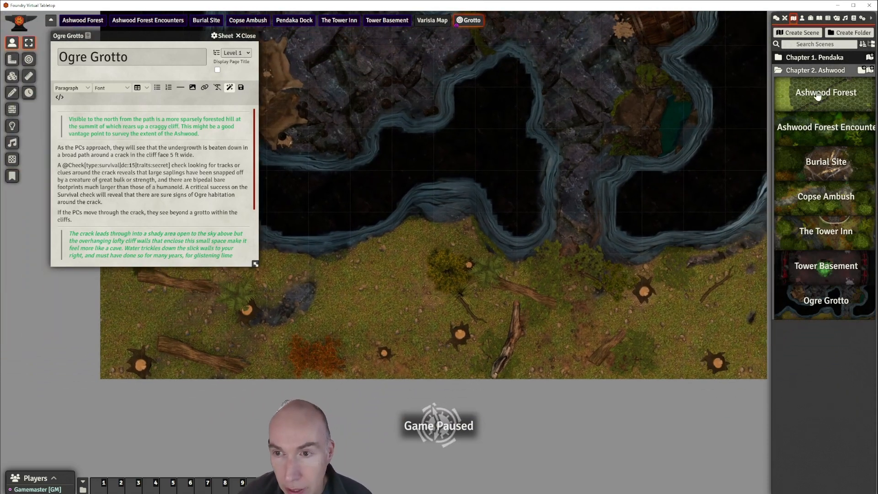
- Reopen the Ogre Grotto scene's grid configuration, darken the grid color to grey #696969 and save the scene
right_click(831, 302)
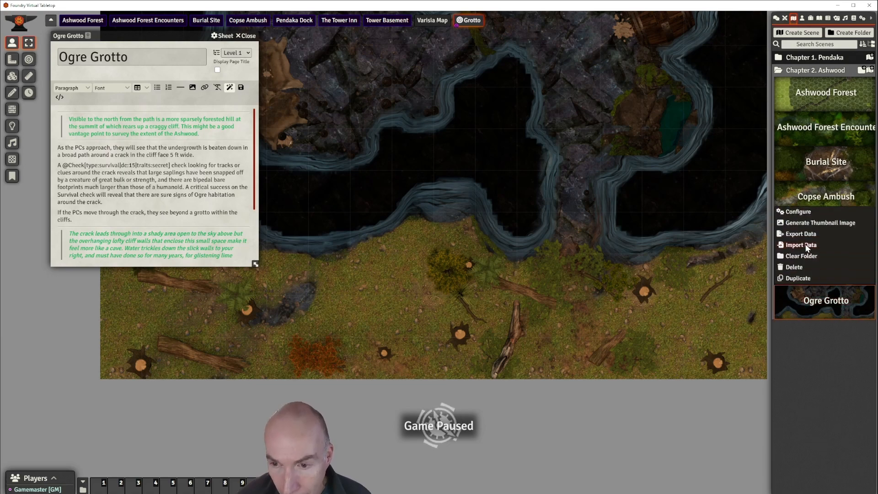
left_click(798, 212)
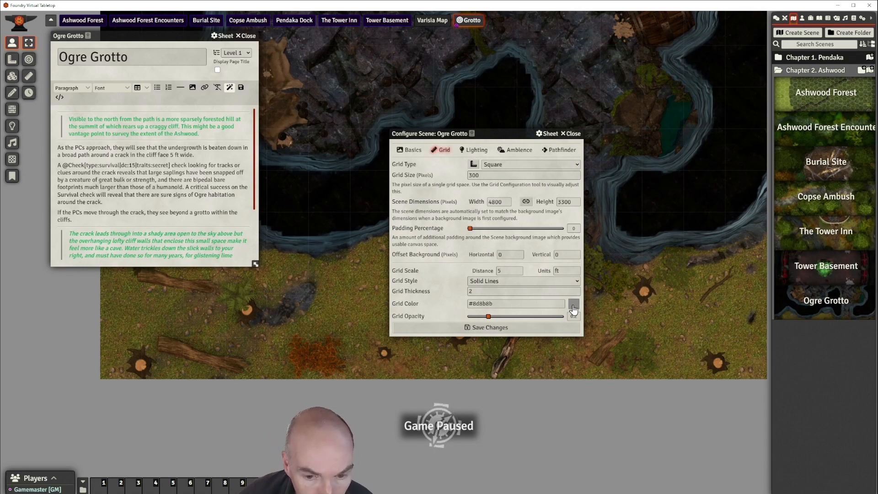
left_click(569, 345)
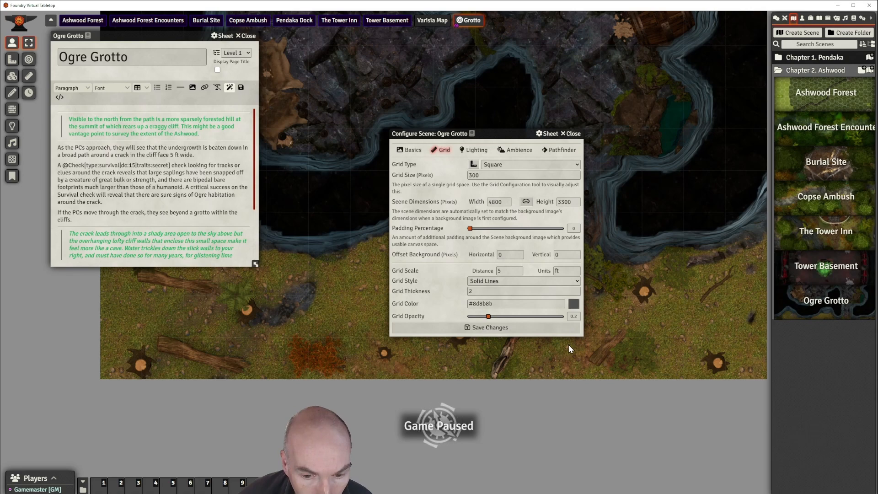
left_click(568, 340)
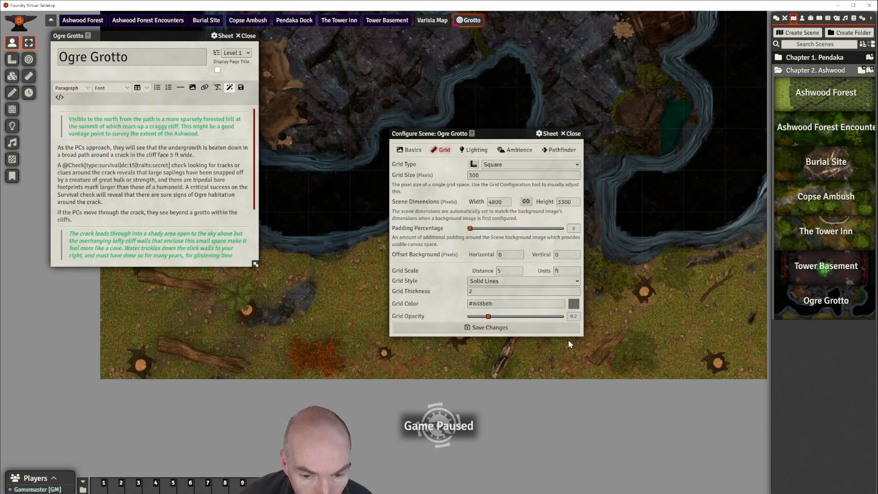
left_click(501, 325)
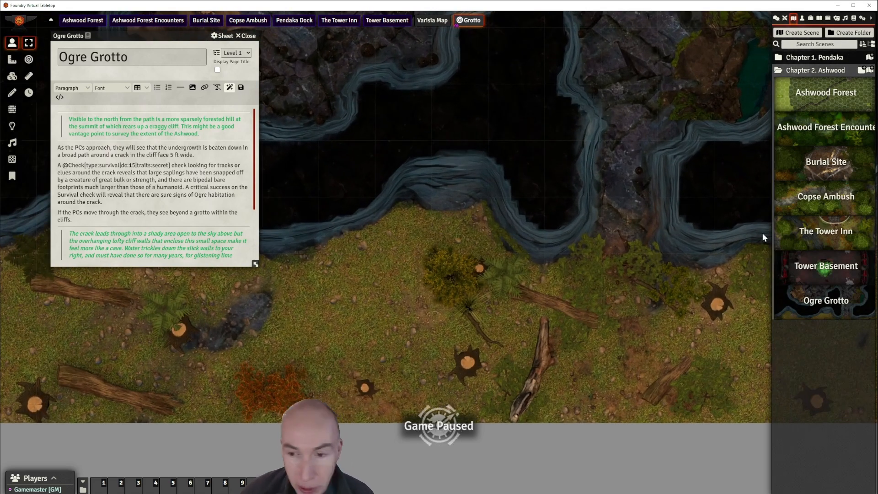
- Darken the Ogre Grotto scene's grid color further to near-black #2c2b2b and save the scene
right_click(822, 306)
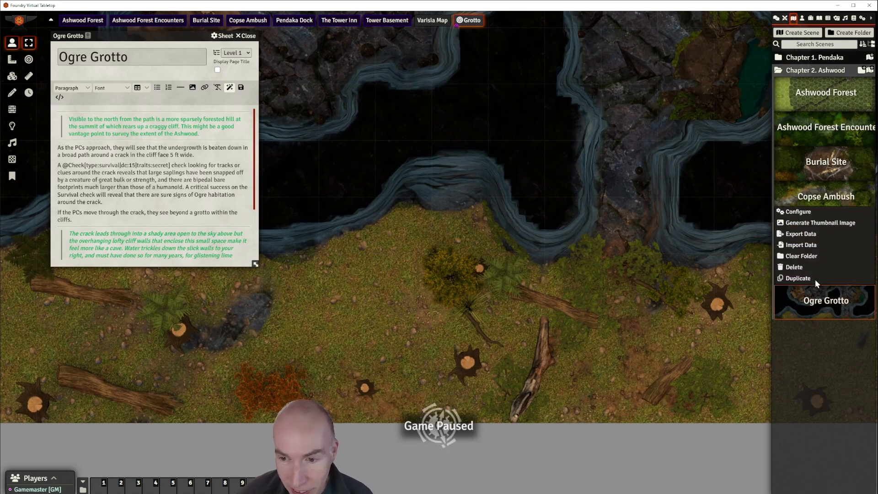
left_click(801, 212)
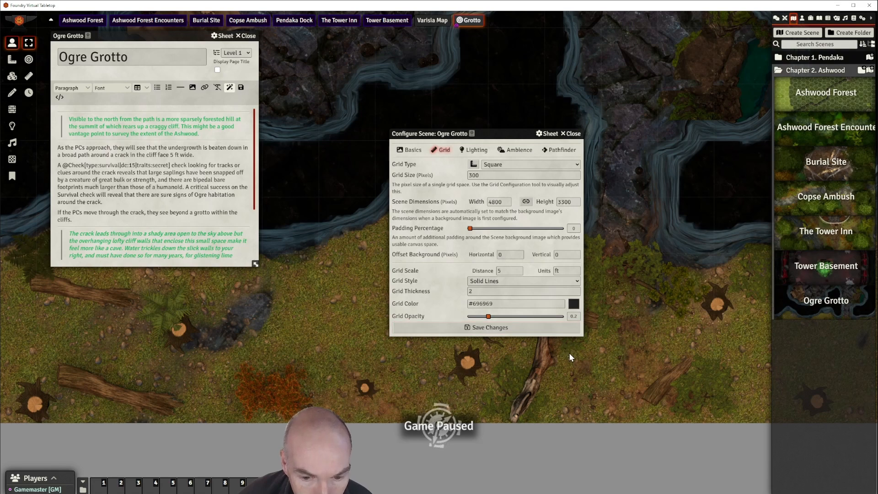
left_click(515, 327)
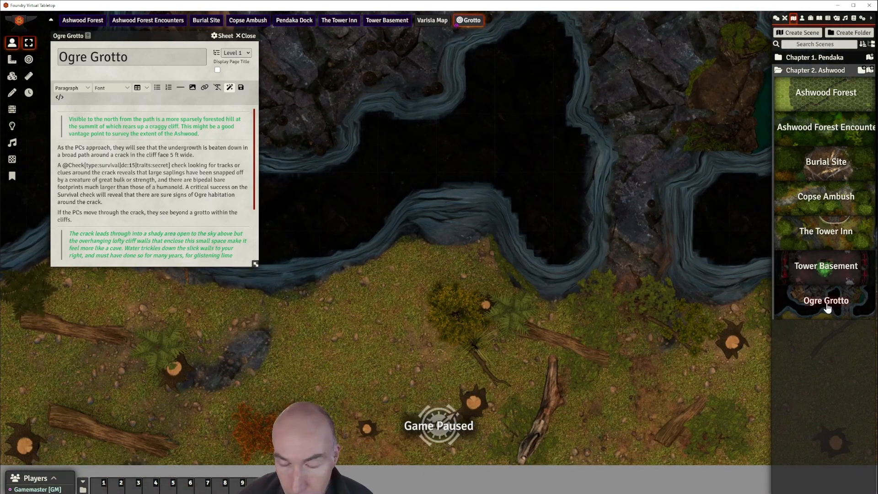
- Set the Ogre Grotto scene's grid color to grey #828282 and its grid opacity to 0.35, then save the changes
right_click(827, 306)
left_click(802, 211)
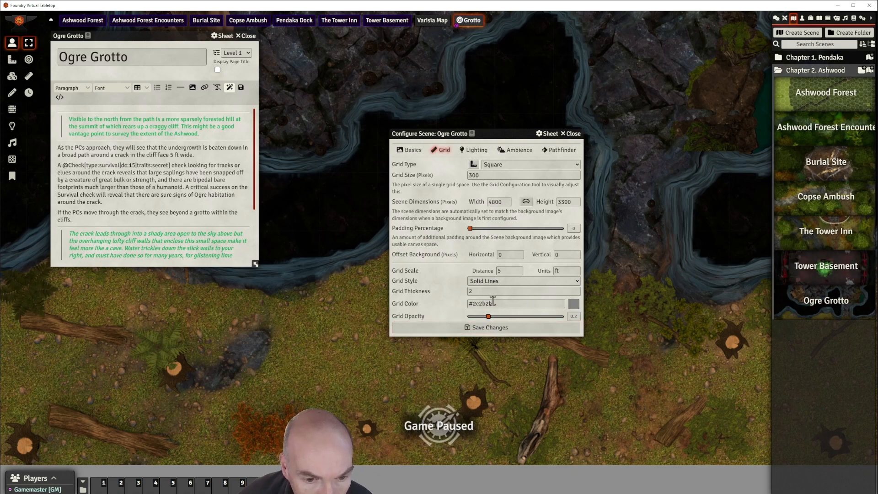
left_click_drag(488, 317, 498, 318)
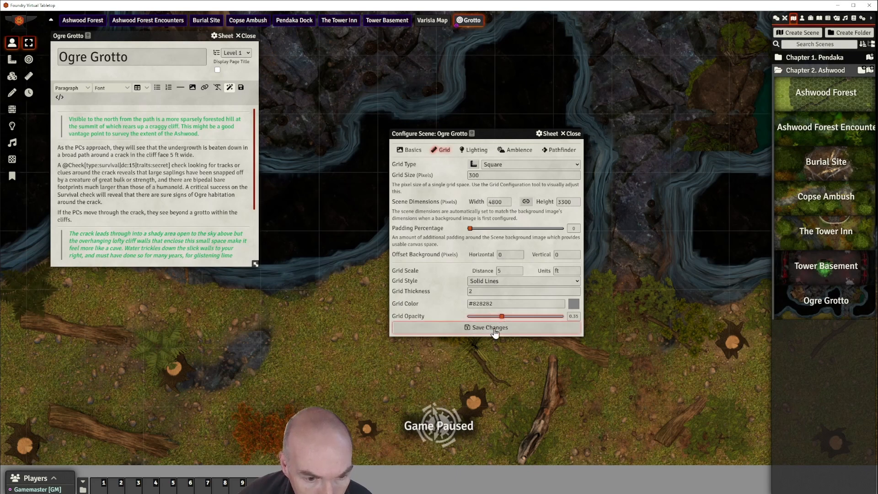
left_click(494, 328)
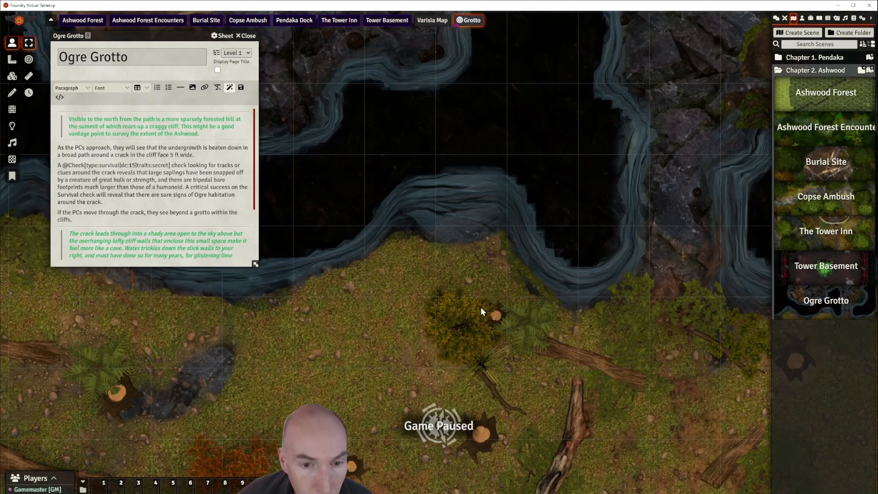
- Examine the Ogre Grotto map across the grass, cliffs and cave at several zoom levels to judge how clearly the grid lines show
left_click_drag(481, 306, 401, 185)
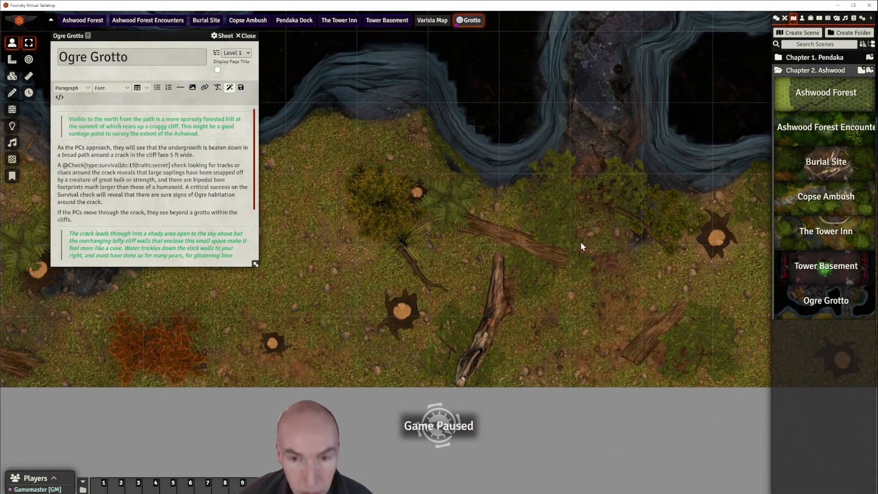
left_click_drag(581, 241, 588, 411)
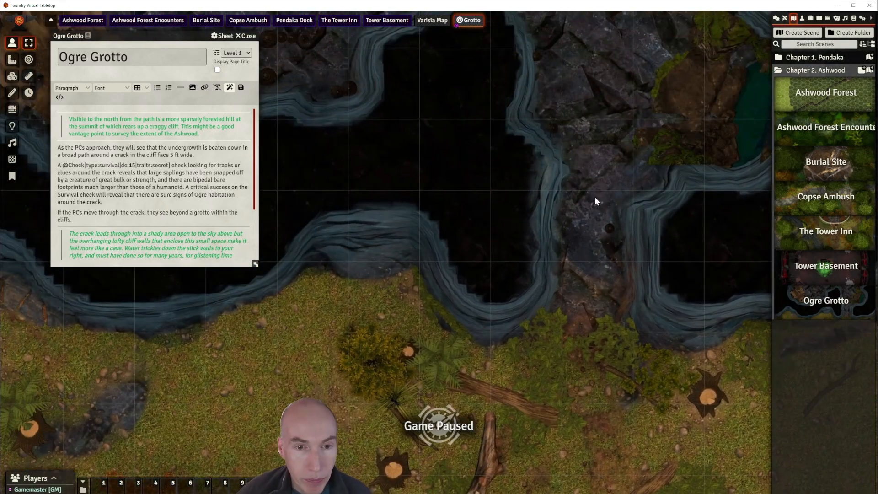
left_click_drag(595, 198, 555, 398)
scroll(558, 311, "down", 6)
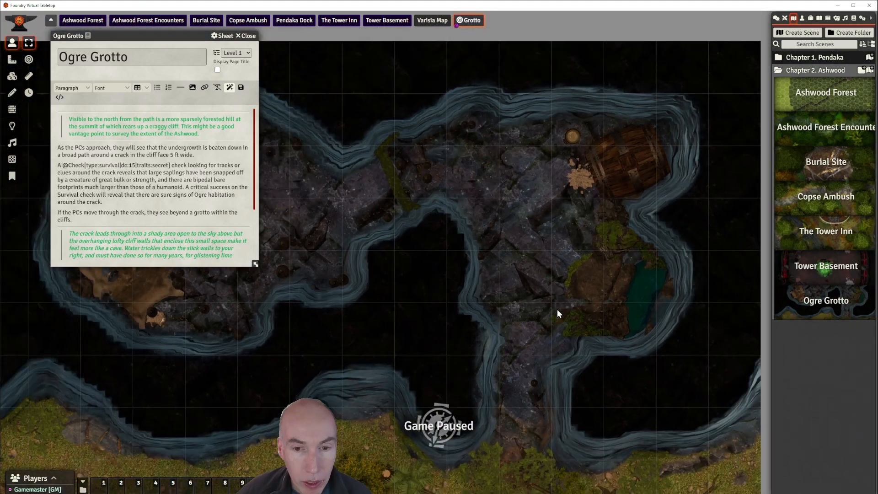
left_click_drag(550, 266, 581, 248)
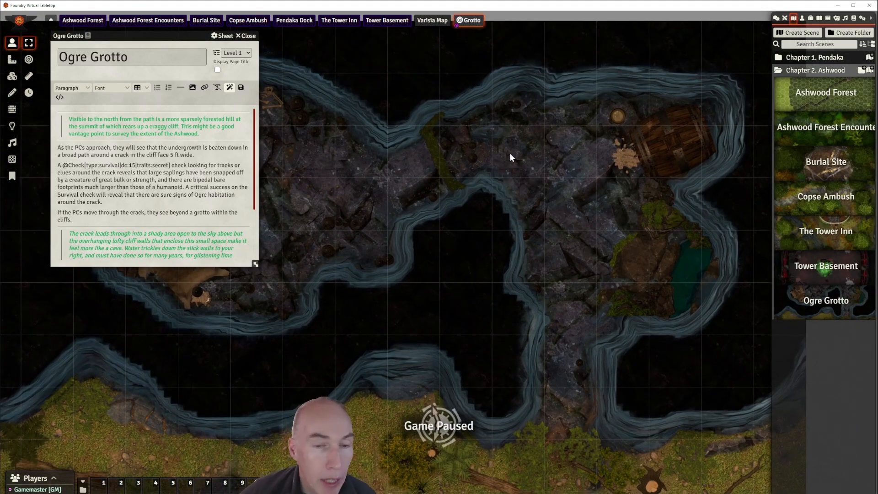
scroll(512, 160, "down", 3)
left_click_drag(529, 194, 561, 120)
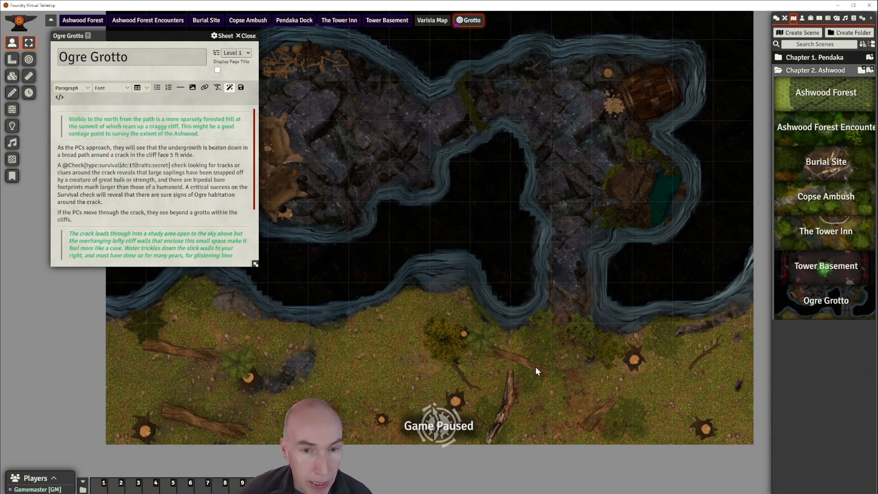
scroll(531, 367, "down", 3)
scroll(528, 369, "up", 2)
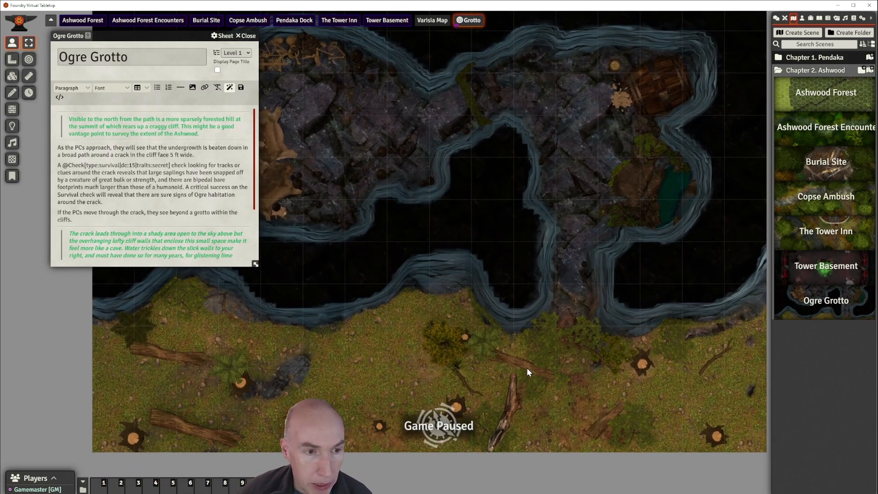
scroll(528, 368, "up", 2)
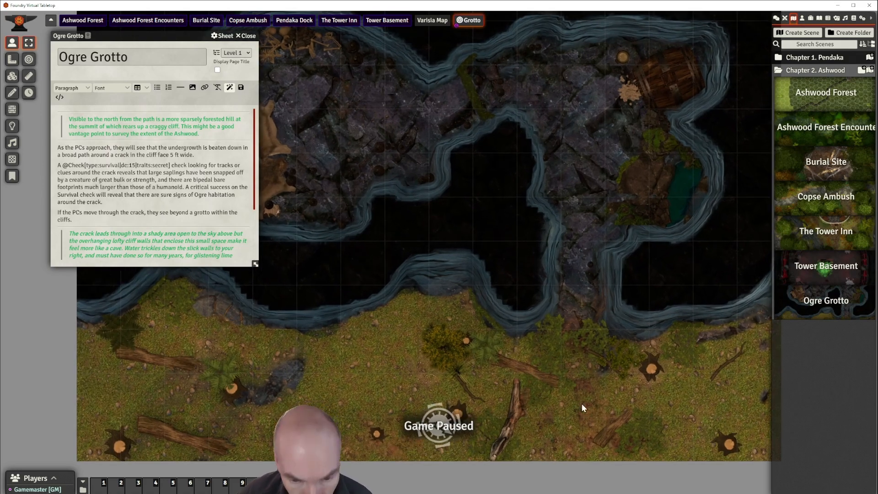
scroll(581, 404, "up", 2)
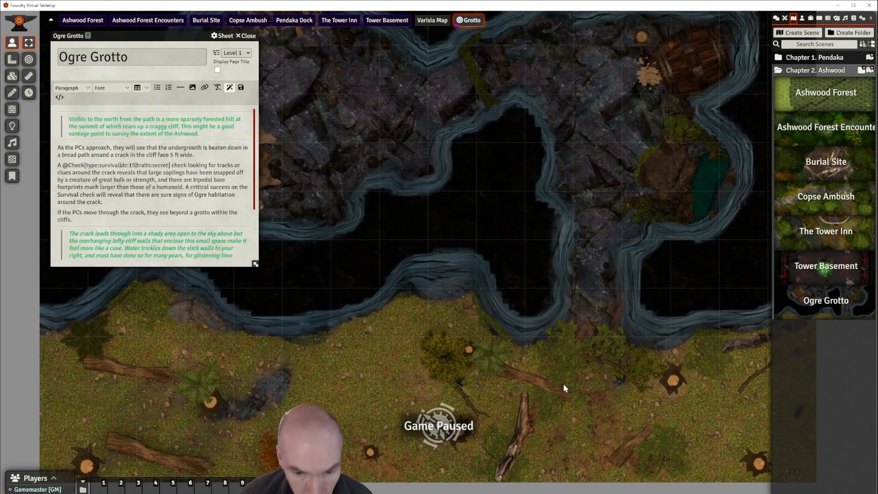
- Open the tile browser for the Ogre Grotto scene and go up to the root folder of the user data
left_click(12, 76)
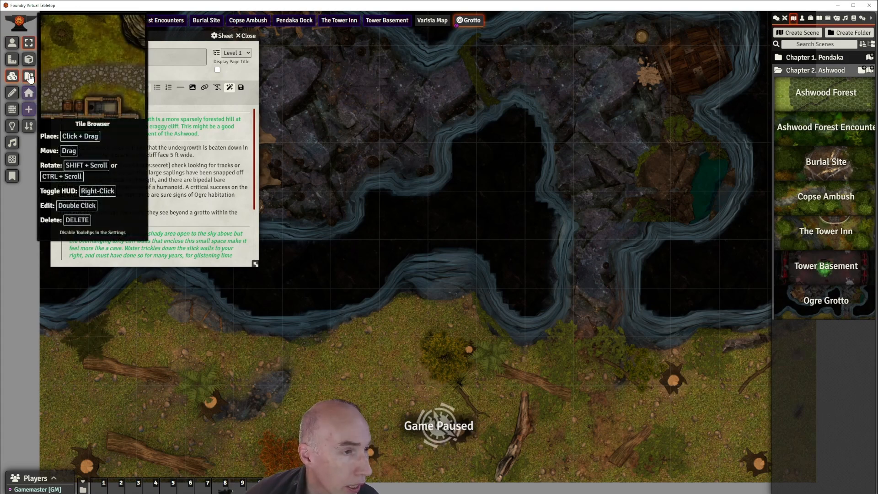
left_click(29, 76)
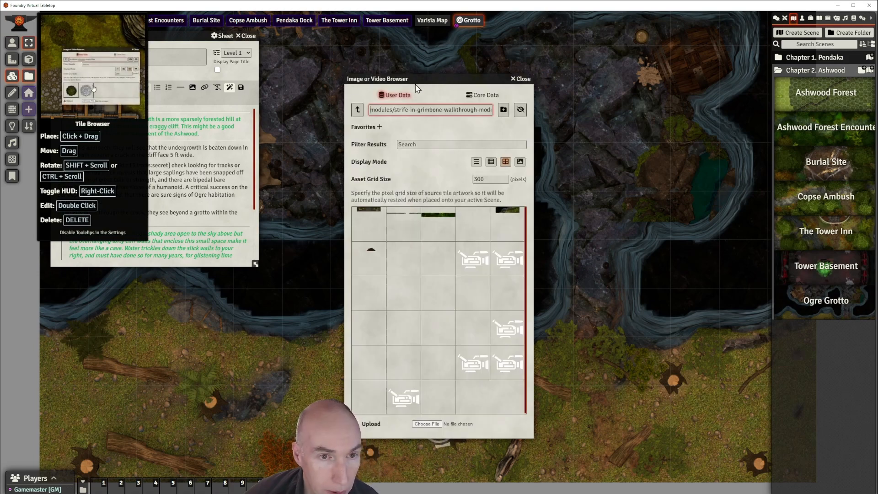
left_click_drag(449, 78, 268, 92)
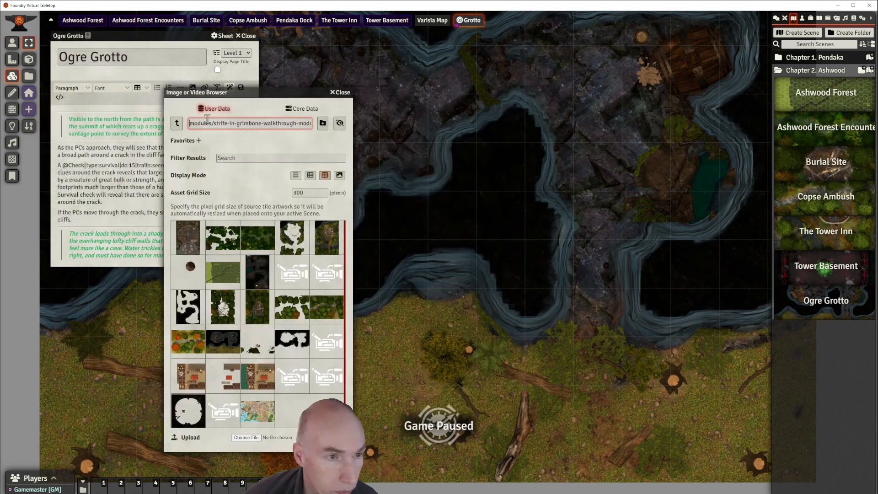
left_click(177, 123)
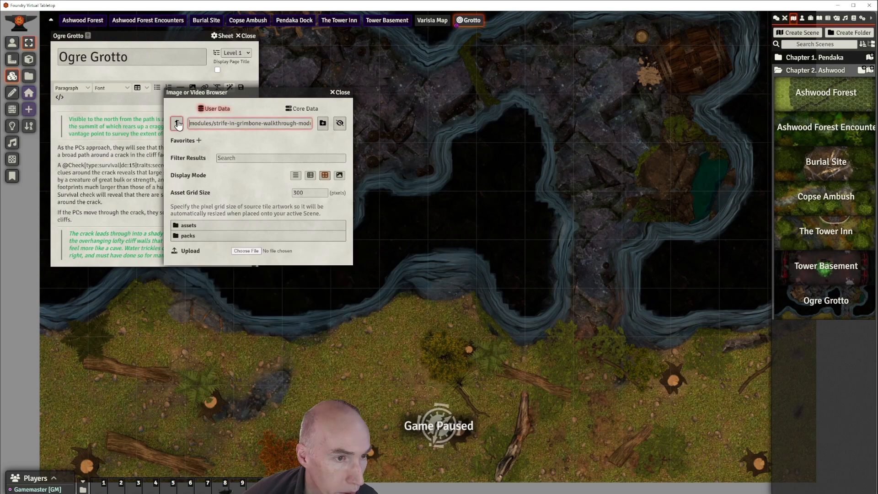
left_click(178, 123)
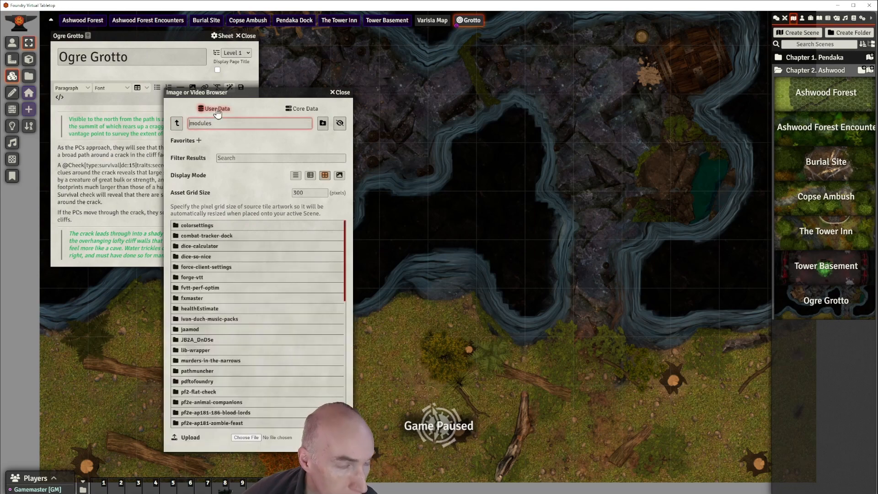
left_click(177, 125)
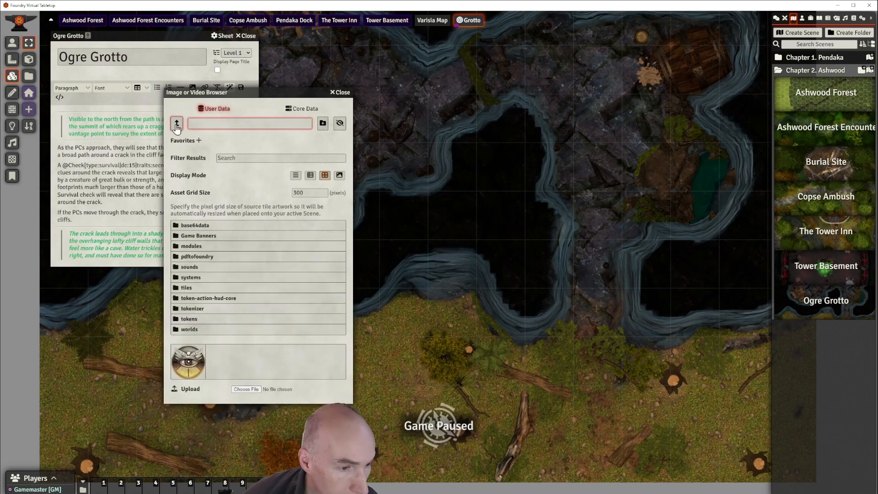
- Browse the tile images to the systems/pf2e/icons/default-icons folder
left_click(198, 277)
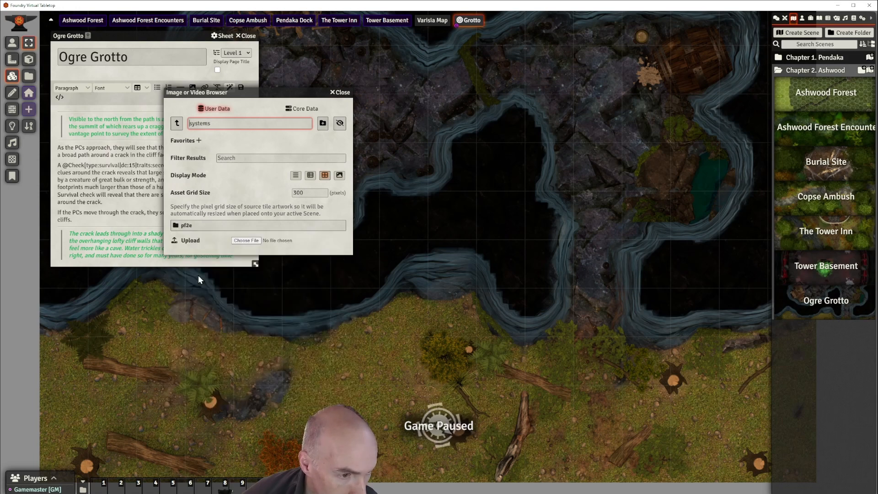
left_click(189, 225)
left_click(189, 225)
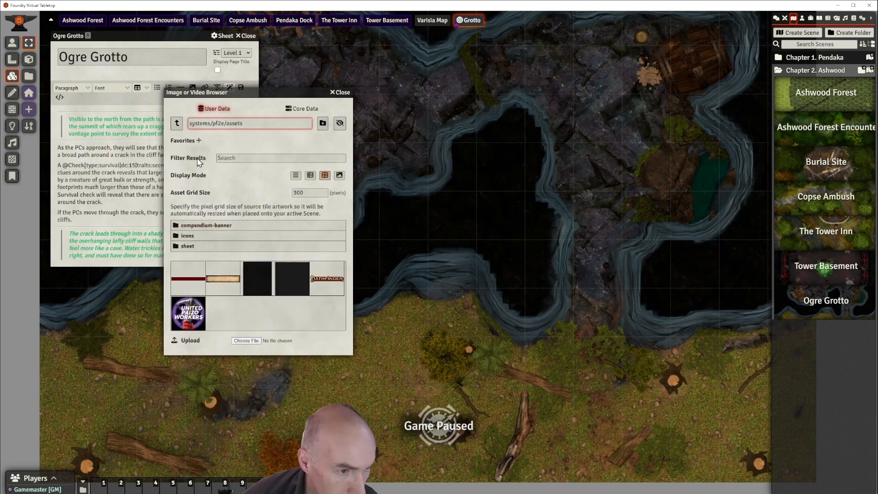
left_click(177, 123)
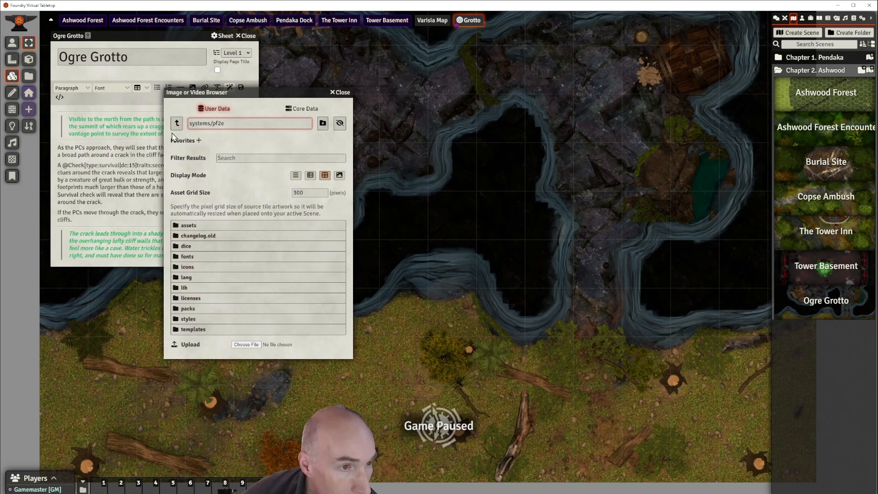
left_click(188, 269)
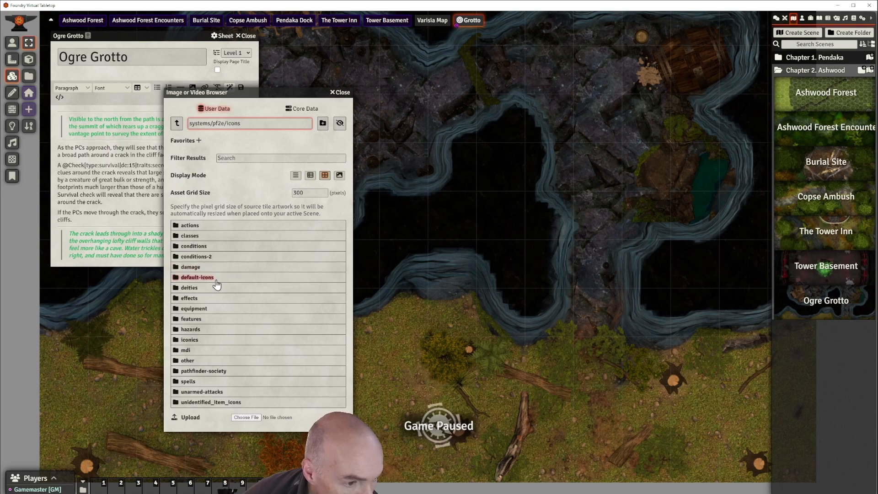
left_click(201, 278)
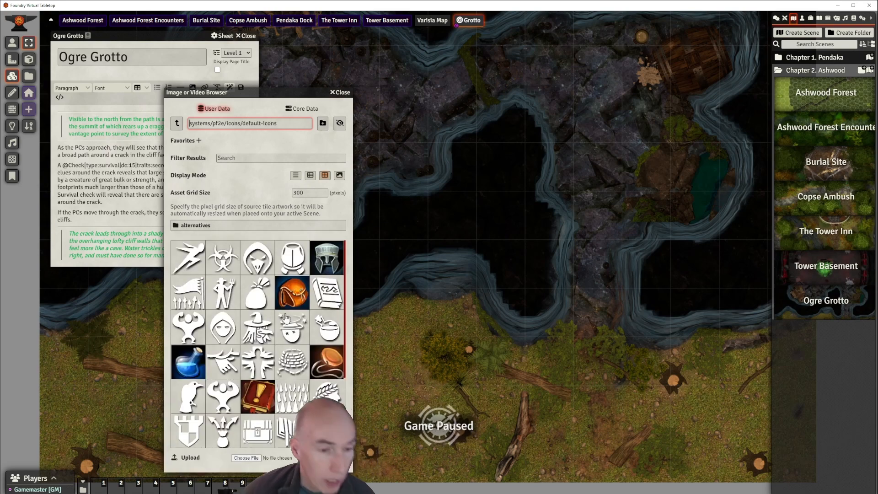
- Place the white four-meeple party icon as a tile on the grass south of the grotto entrance, then close the image browser
scroll(275, 343, "down", 3)
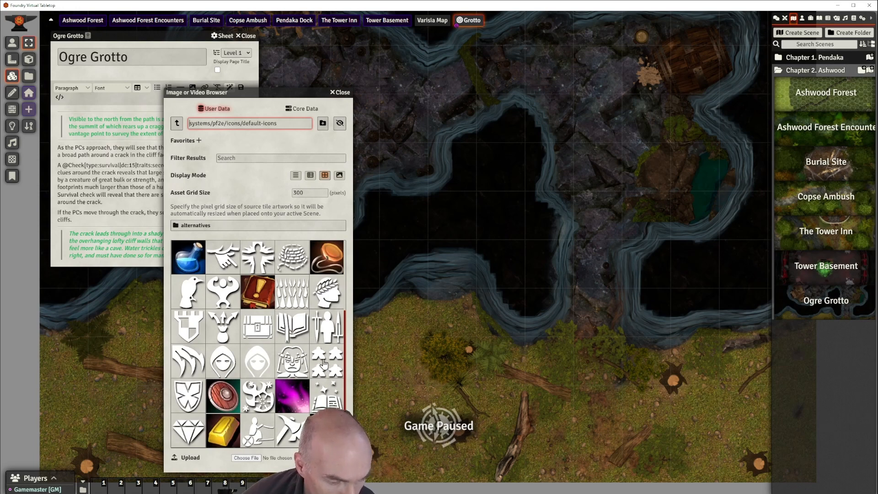
left_click(325, 362)
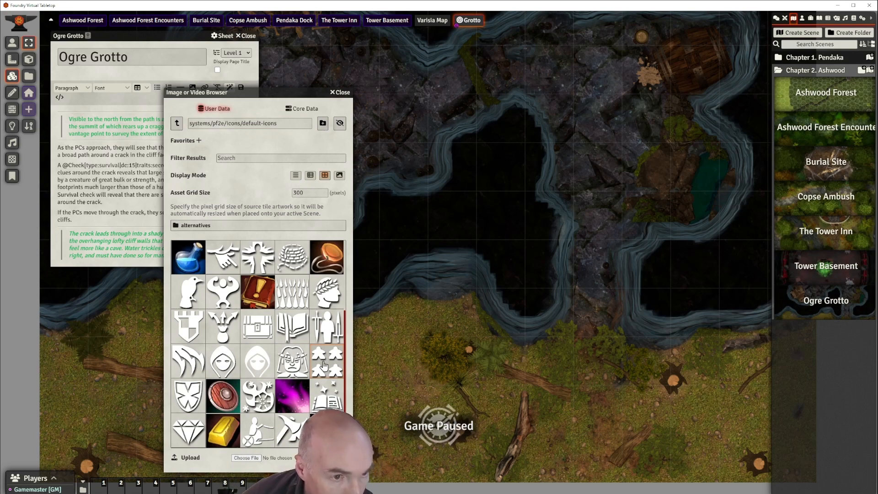
left_click_drag(333, 357, 593, 413)
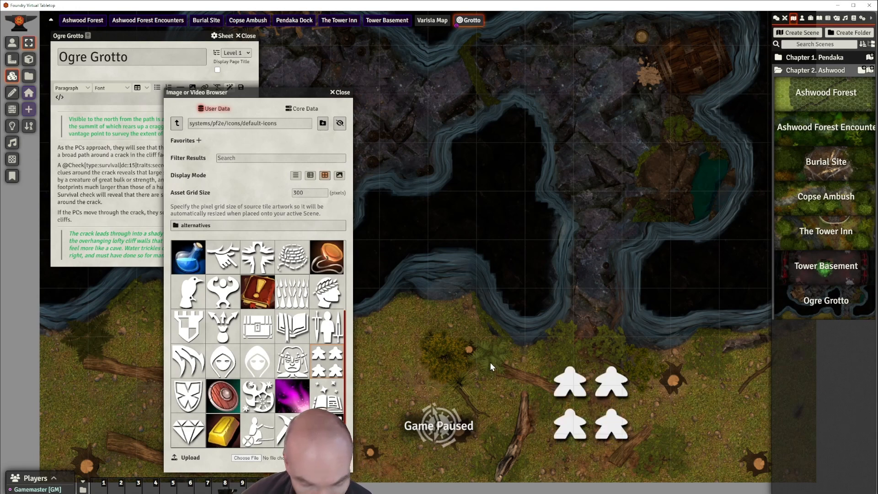
left_click(340, 92)
- Align the four-meeple tile to the grid just south of the grotto entrance and shrink it to one grid square
left_click_drag(561, 330, 406, 162)
scroll(427, 172, "up", 11)
left_click_drag(410, 197, 453, 245)
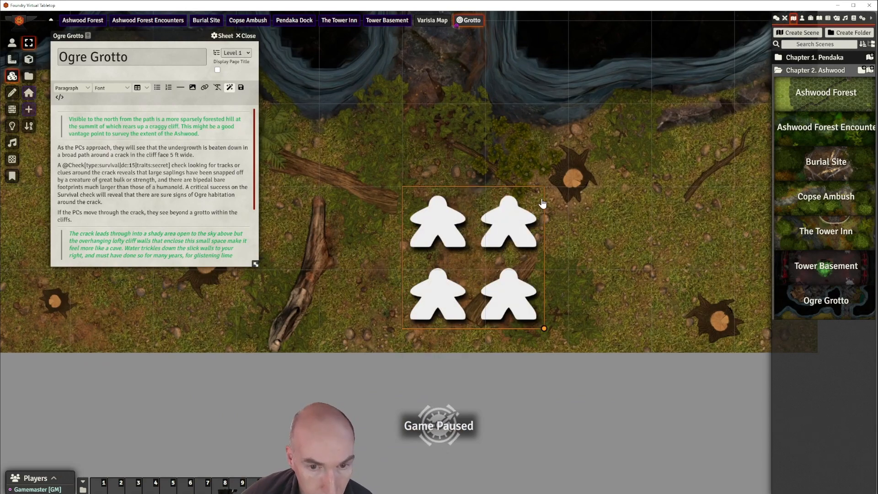
left_click_drag(544, 328, 481, 277)
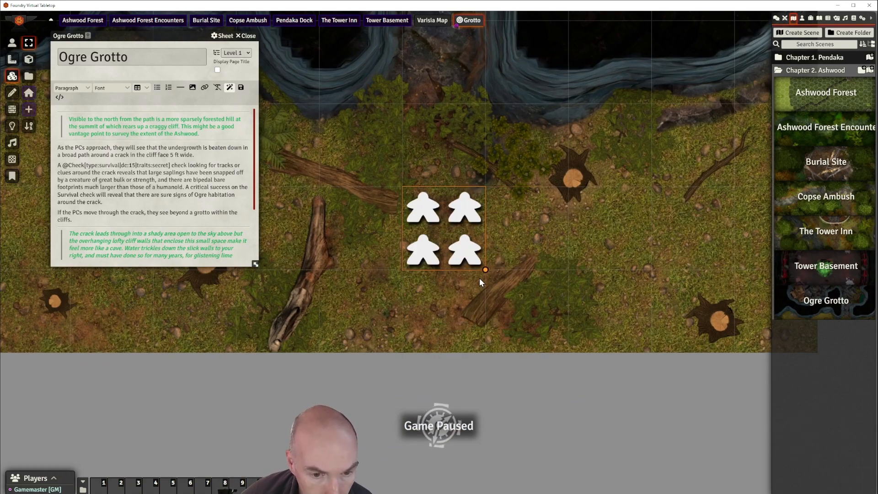
- Move the four-meeple tile to the grid square at the map's southern edge and make it hidden
left_click_drag(466, 220, 479, 279)
scroll(479, 279, "down", 2)
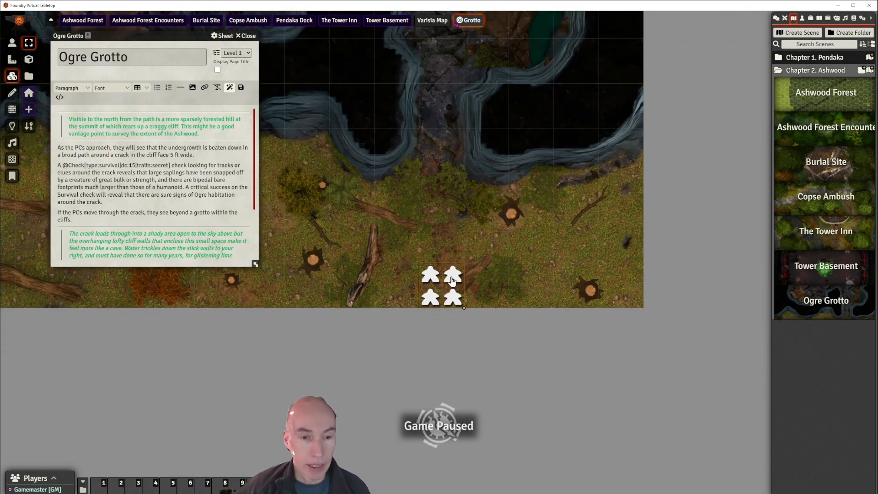
left_click(471, 264)
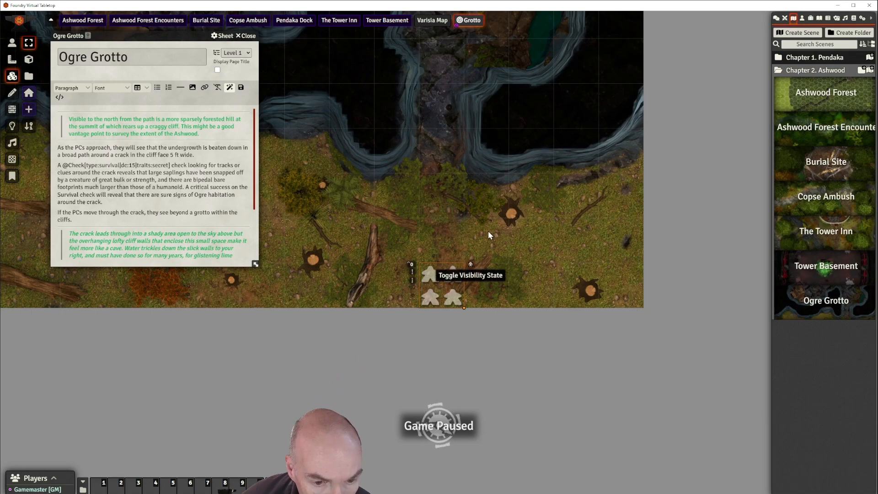
scroll(501, 254, "up", 2)
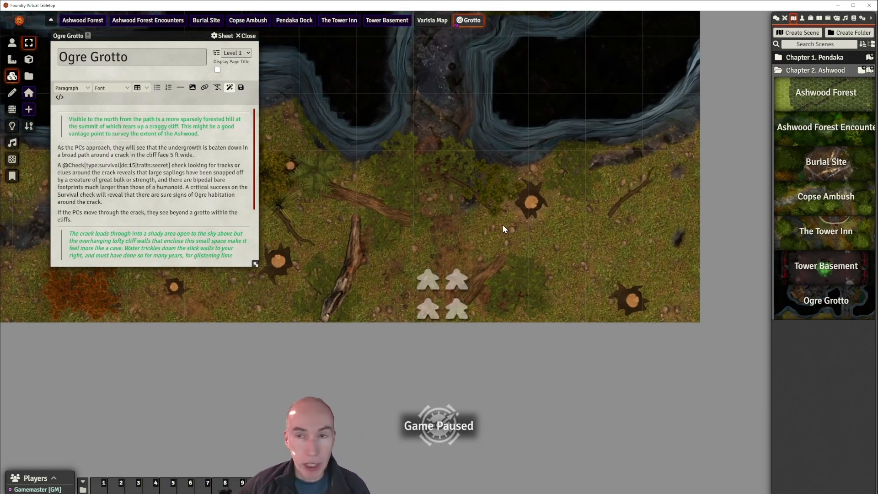
- Test the start marker by placing The Party token on it and deploying its characters, and delete the test tokens
left_click(802, 19)
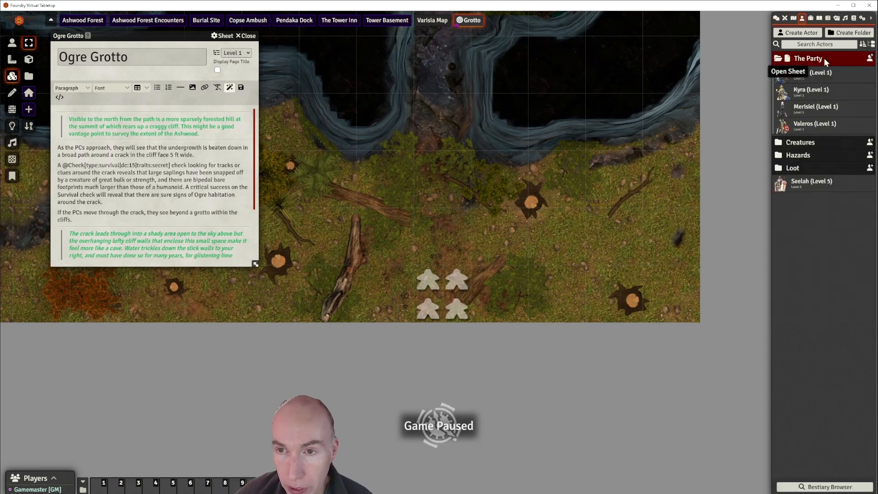
left_click_drag(789, 62, 648, 210)
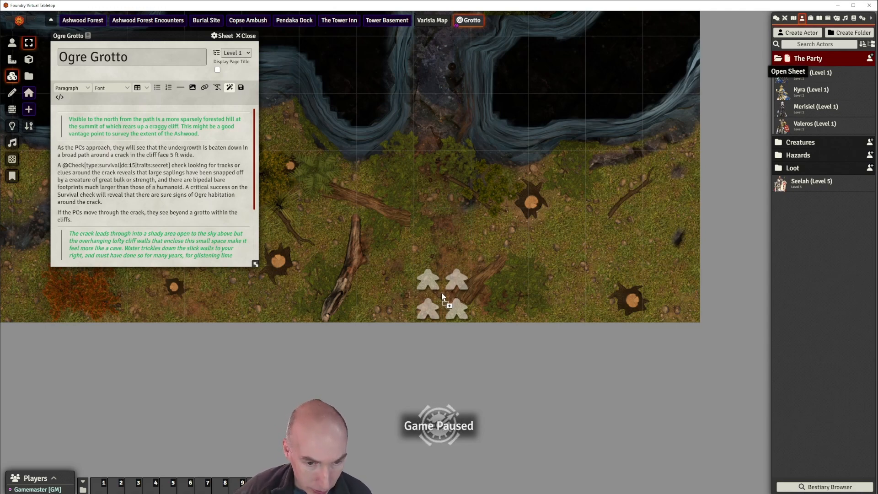
left_click_drag(442, 293, 442, 293)
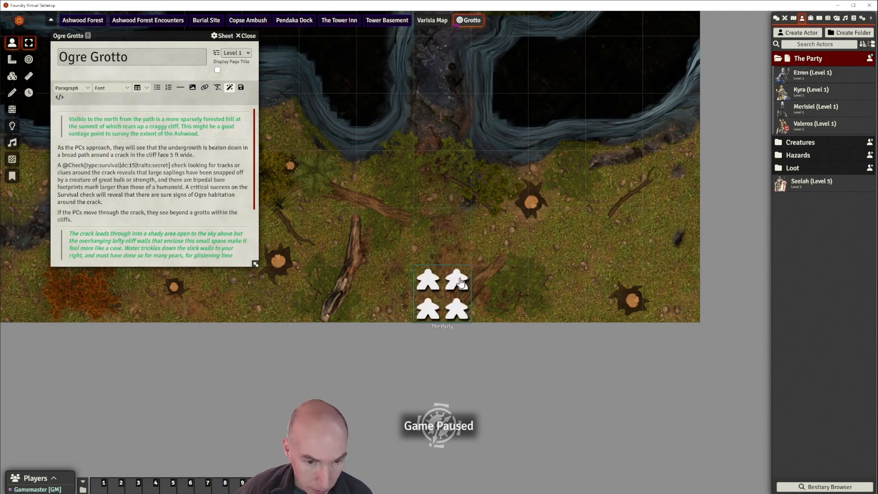
right_click(460, 282)
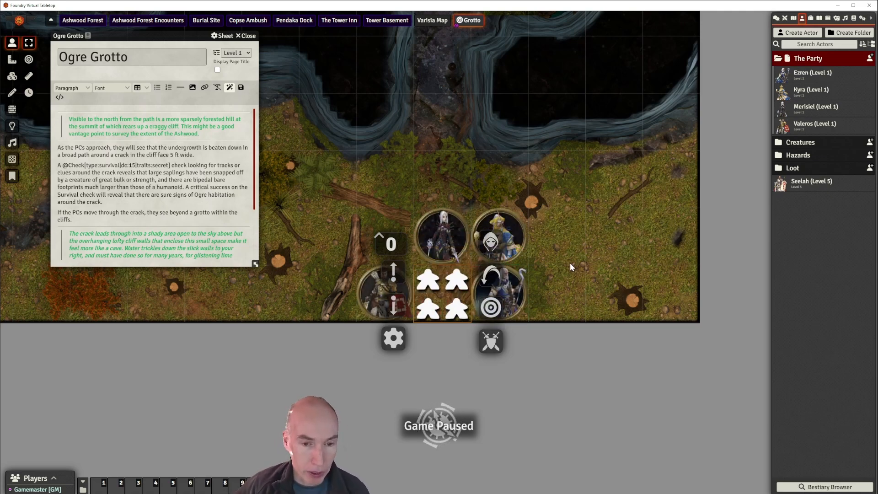
left_click(504, 233)
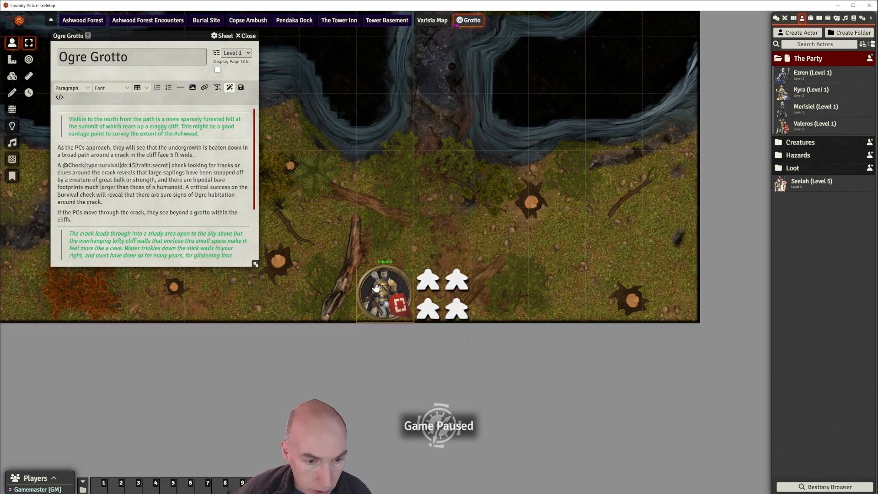
key("Delete")
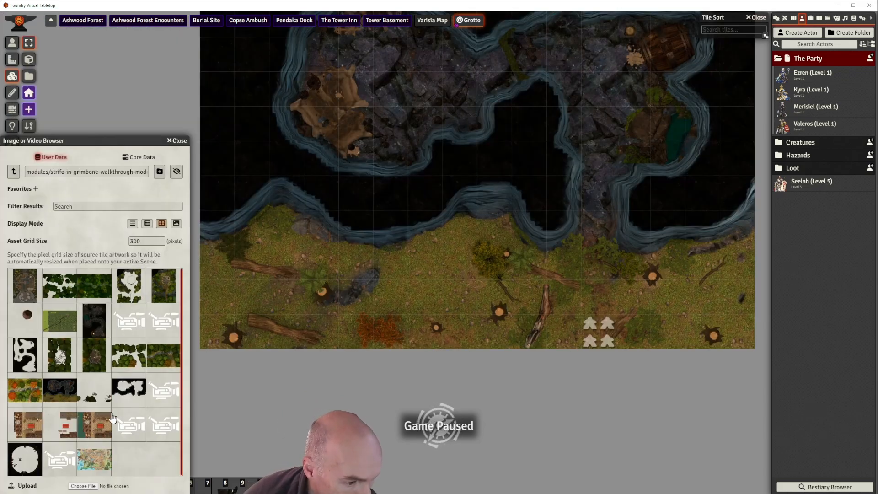
- Place the ogre grotto walls image as a foreground tile aligned with the Grotto map
left_click_drag(407, 270, 397, 334)
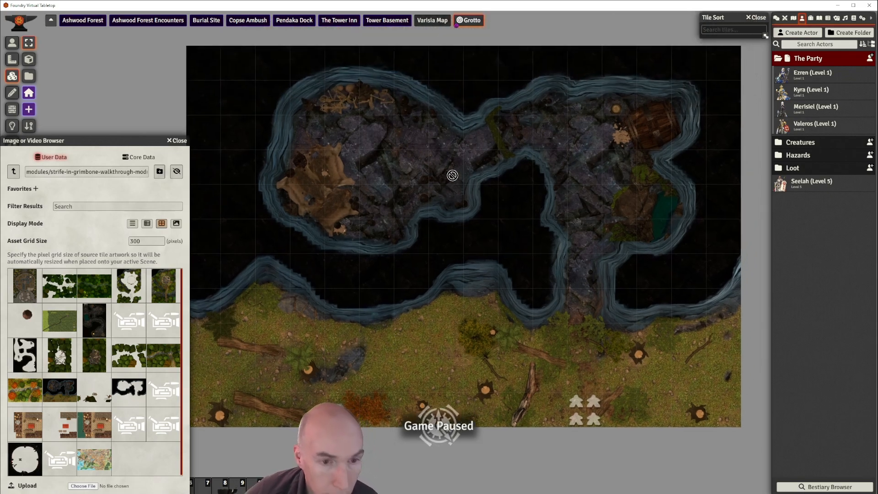
left_click_drag(464, 230, 465, 234)
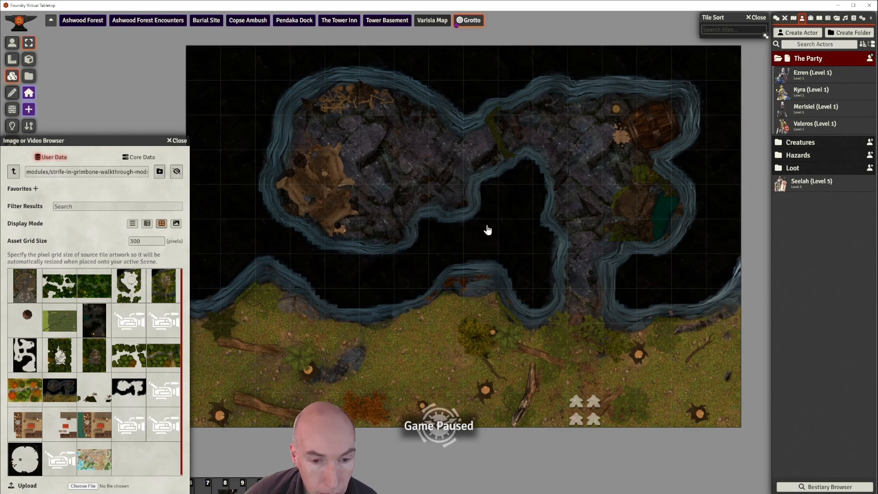
left_click_drag(431, 367, 405, 338)
- Slightly lower the walls tile's opacity and set its occlusion mode to None (Always Visible)
double_click(476, 188)
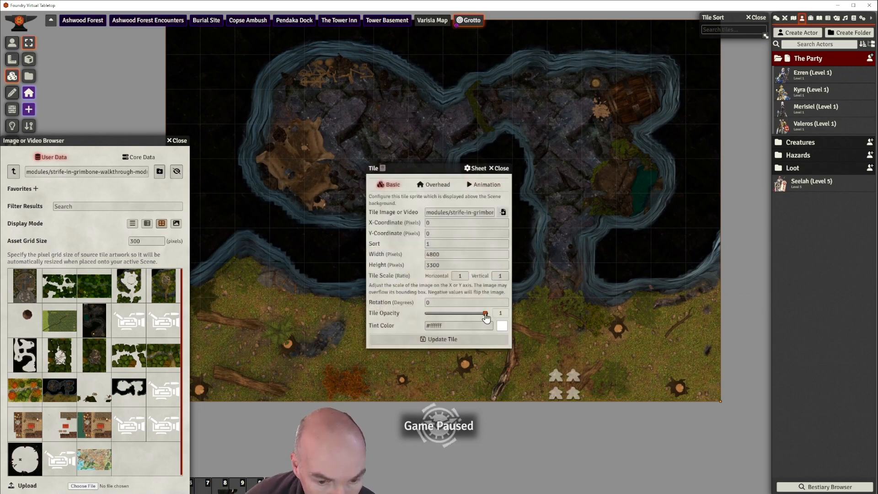
left_click_drag(485, 314, 477, 316)
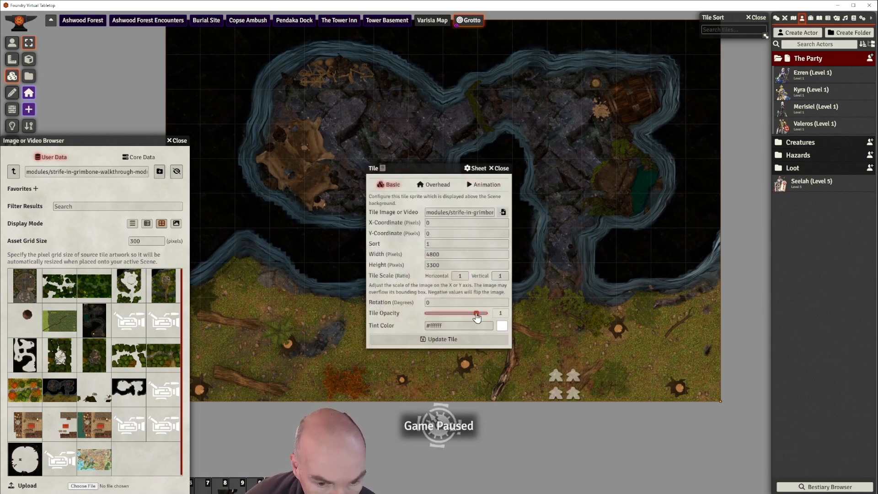
left_click(433, 185)
left_click(506, 224)
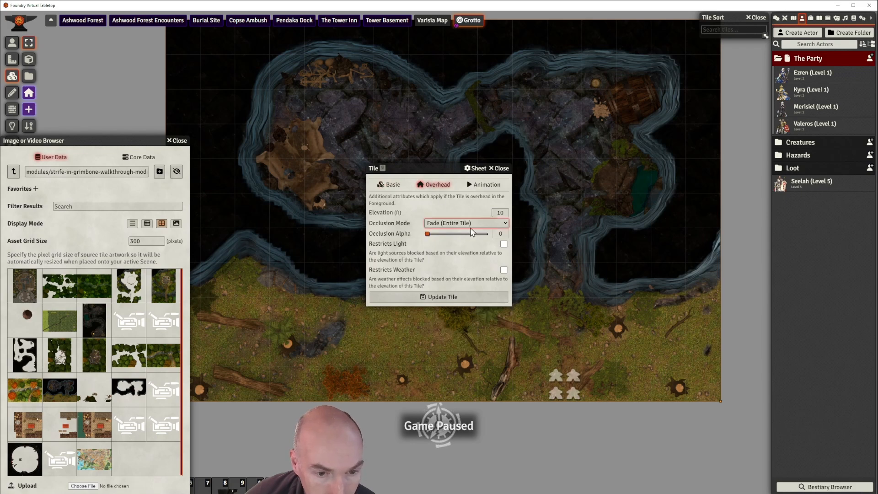
left_click(464, 235)
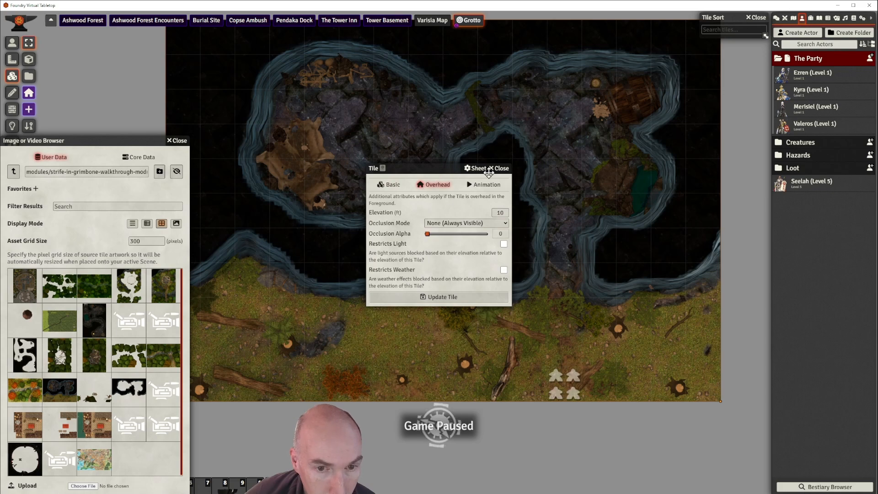
left_click(442, 298)
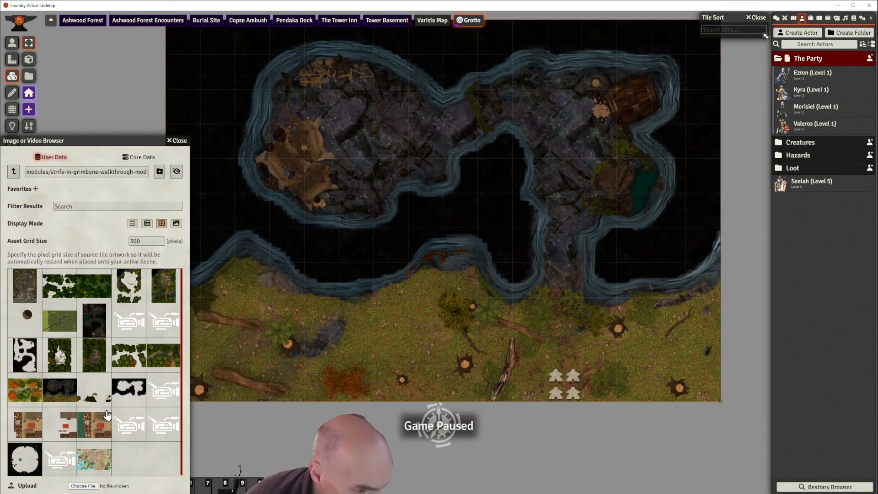
- Try to place the ogre grotto trees image on the scene from the thumbnail grid
left_click_drag(91, 404, 219, 373)
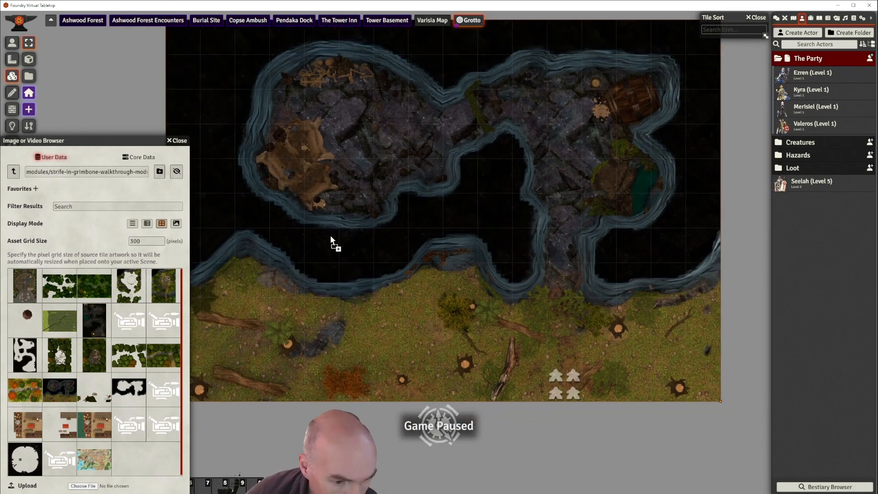
left_click_drag(362, 173, 381, 171)
mouse_move(367, 207)
left_mouse_down()
mouse_move(382, 206)
mouse_move(364, 196)
mouse_move(392, 173)
mouse_move(348, 215)
mouse_move(370, 197)
left_mouse_up()
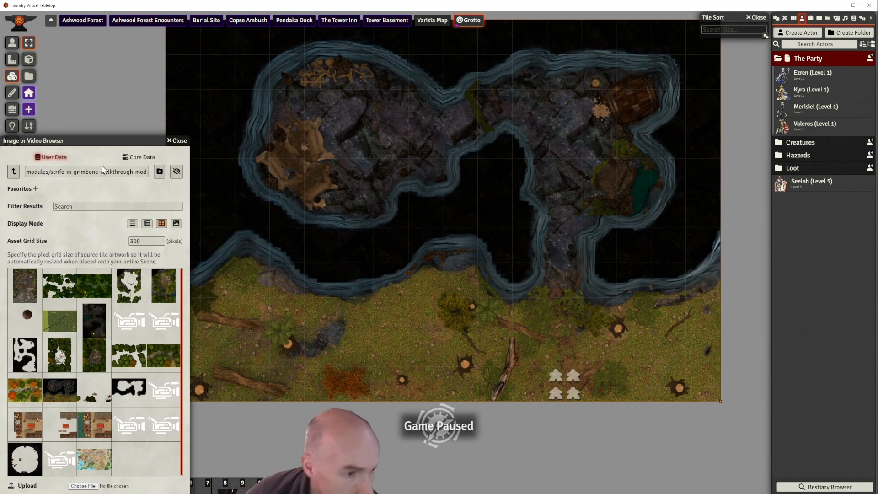
- Place ogre grotto trees.webp as a foreground tile from the detailed file list and align it with the map's edges
left_click(147, 223)
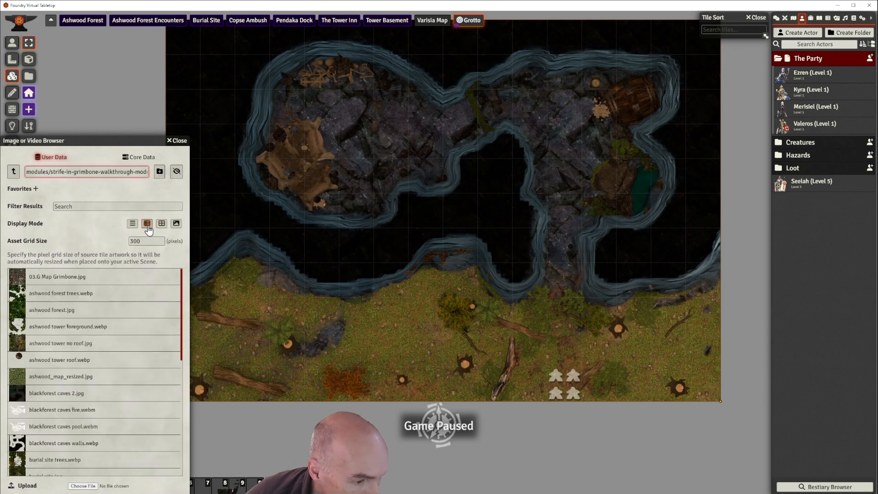
scroll(98, 375, "down", 15)
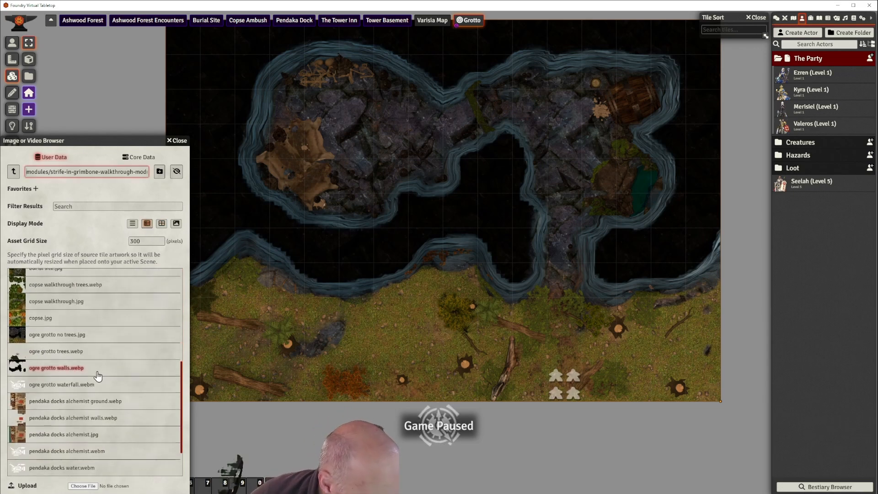
scroll(93, 371, "up", 2)
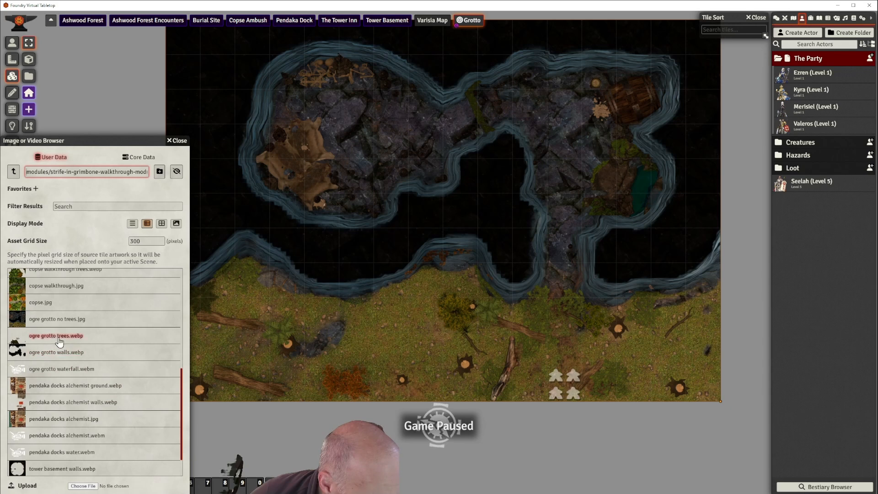
left_click_drag(38, 339, 439, 173)
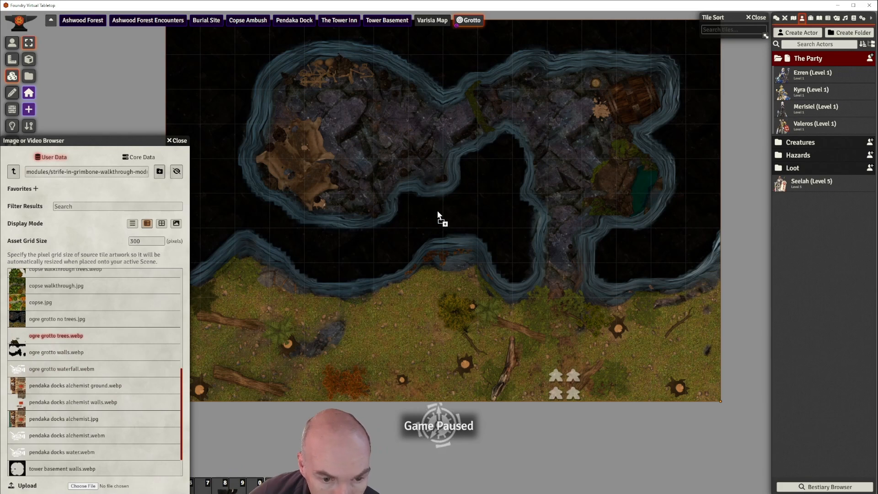
left_click_drag(441, 253, 441, 255)
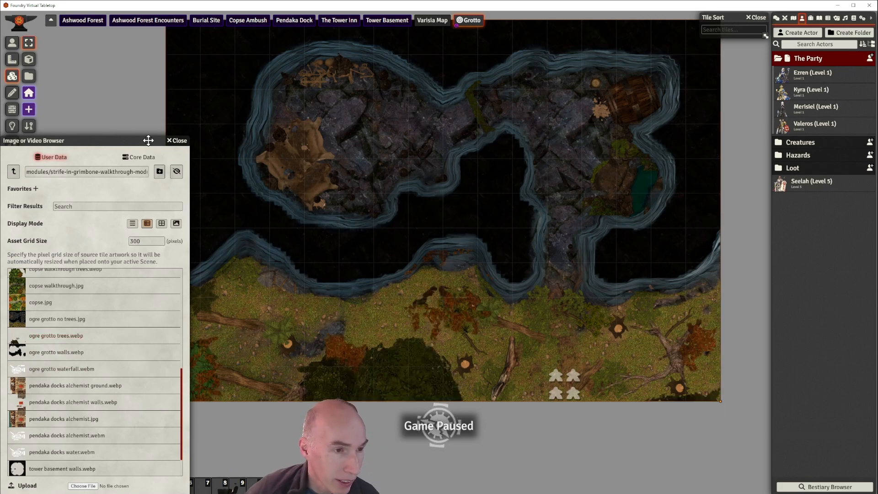
left_click(177, 141)
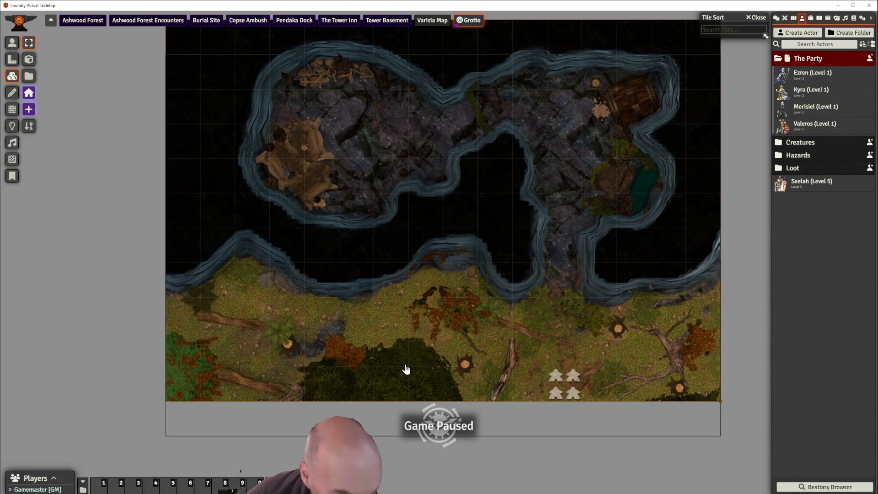
left_click_drag(407, 370, 414, 336)
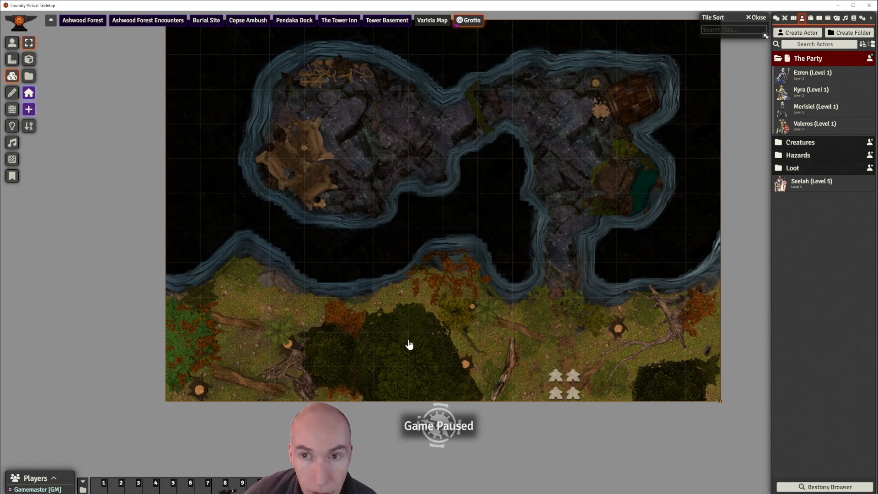
- Select the trees tile among the foreground tiles and slightly lower its opacity
left_click(31, 94)
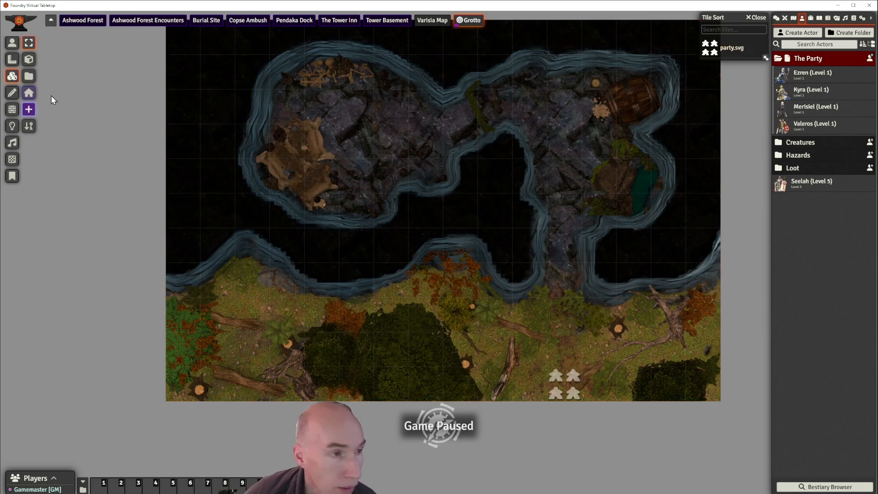
left_click(30, 95)
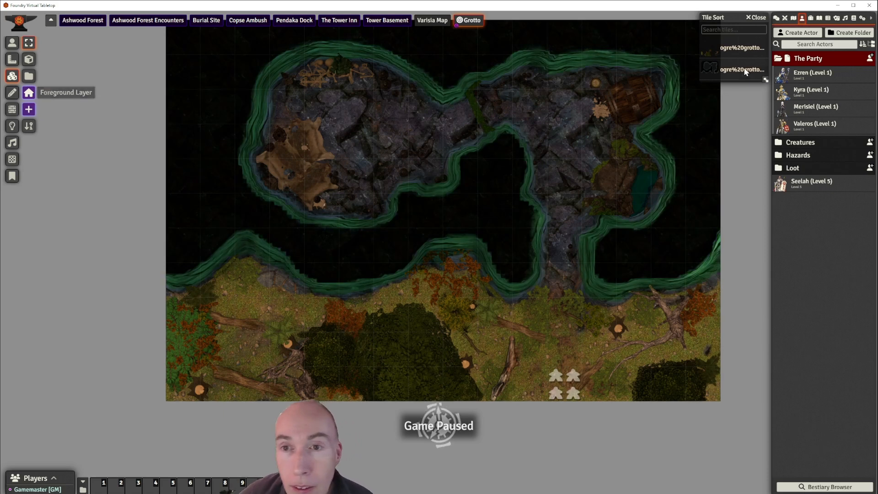
left_click(741, 48)
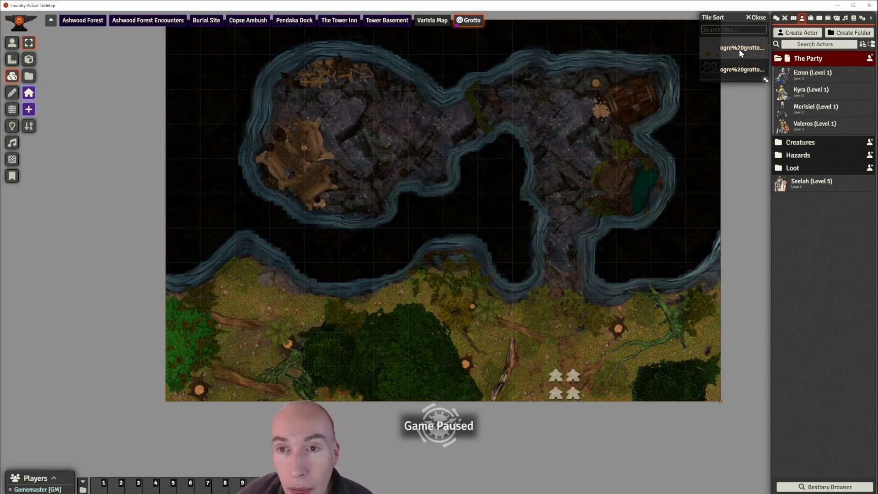
double_click(389, 367)
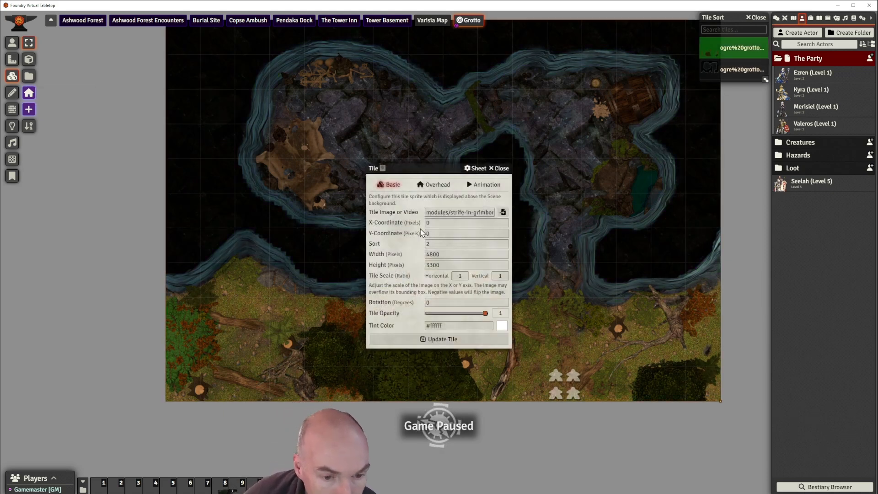
left_click_drag(485, 314, 477, 317)
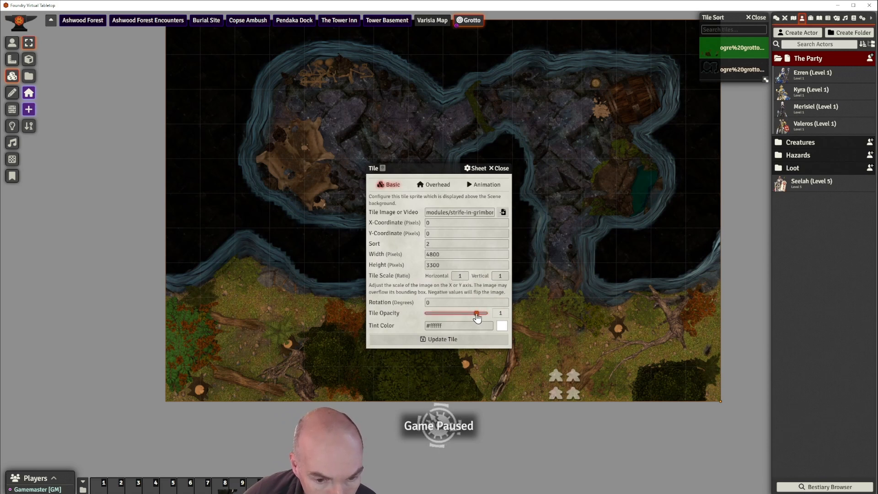
- Set the trees tile's occlusion mode to Radial (Surrounding Token) with an occlusion alpha of 0.5
left_click(435, 185)
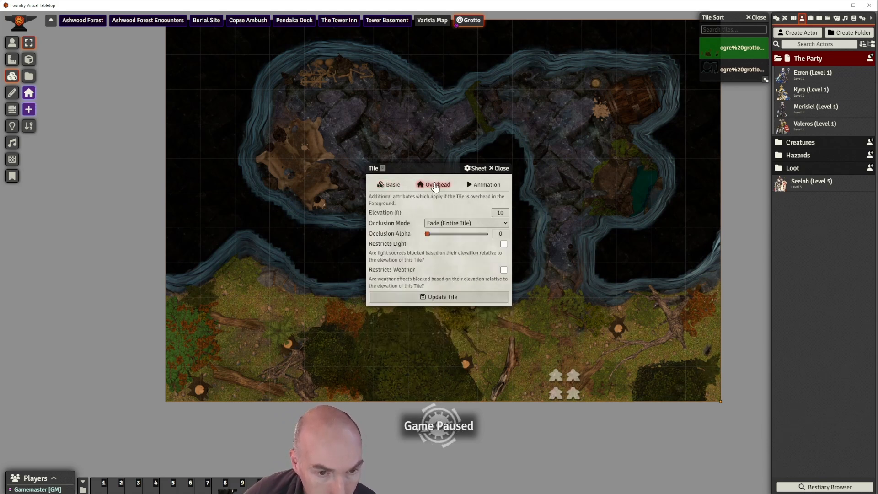
left_click(505, 225)
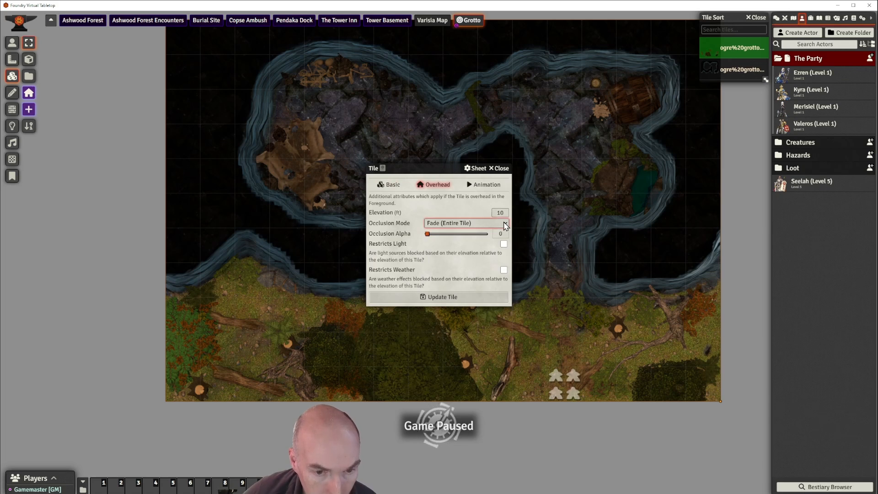
left_click(463, 250)
left_click_drag(427, 234, 452, 239)
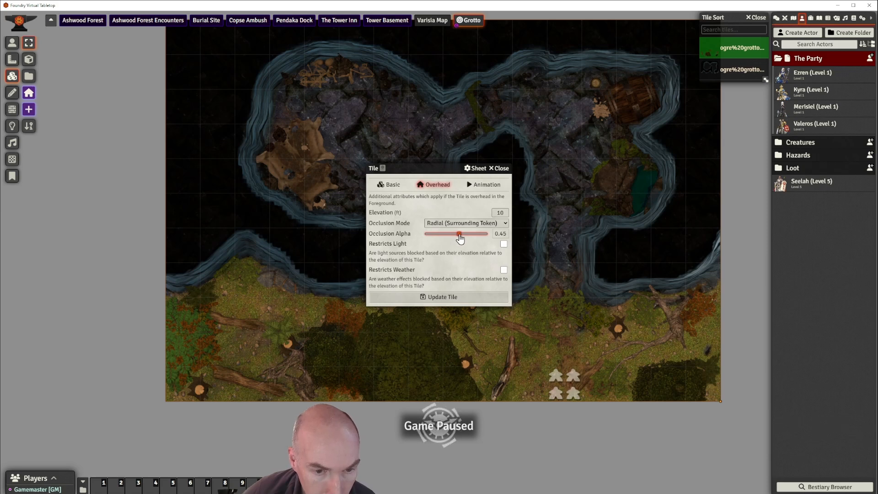
left_click_drag(454, 238, 457, 238)
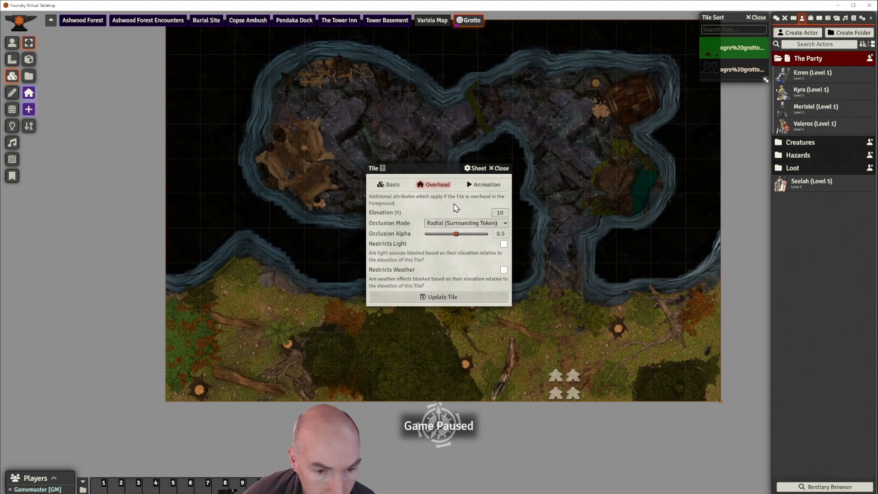
left_click(445, 298)
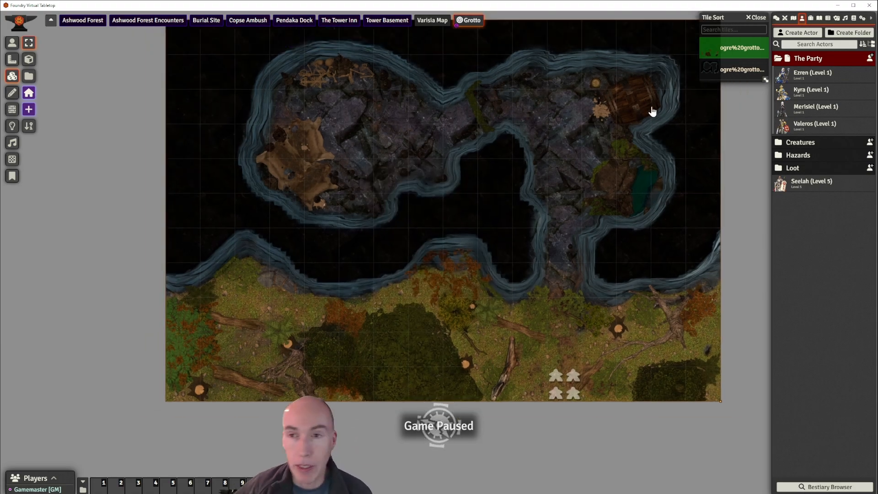
- Place an Ezren token on the party marker near the map's lower edge
left_click_drag(805, 78, 565, 384)
scroll(639, 379, "up", 10)
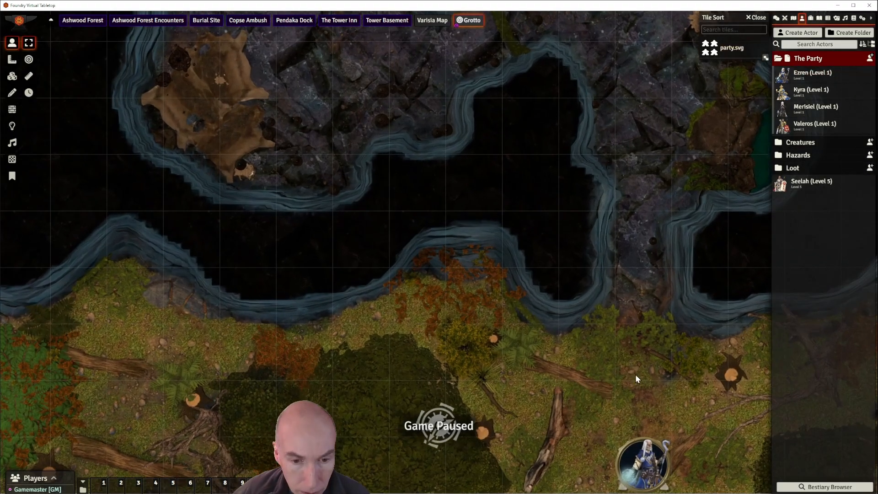
left_click_drag(635, 375, 482, 165)
scroll(483, 182, "down", 1)
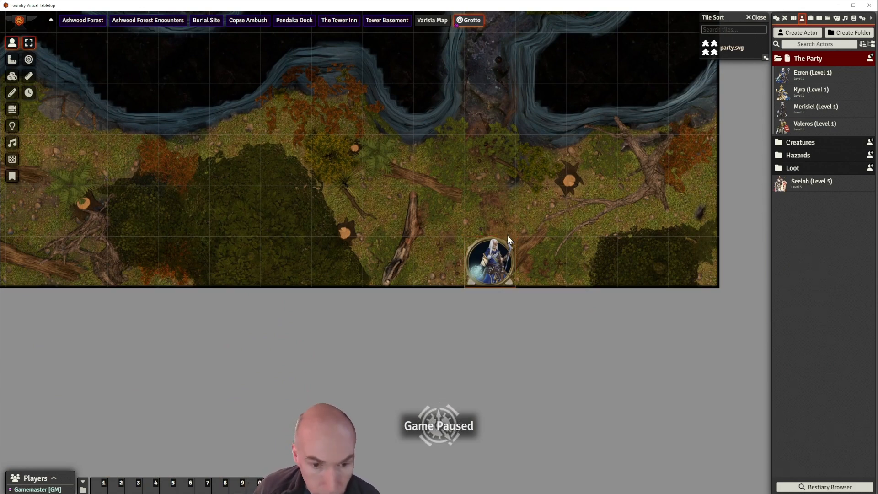
- Test the trees tile's occlusion by moving the Ezren token back and forth beneath the large tree canopy in the forest
key("Left")
key("Left")
key("Left")
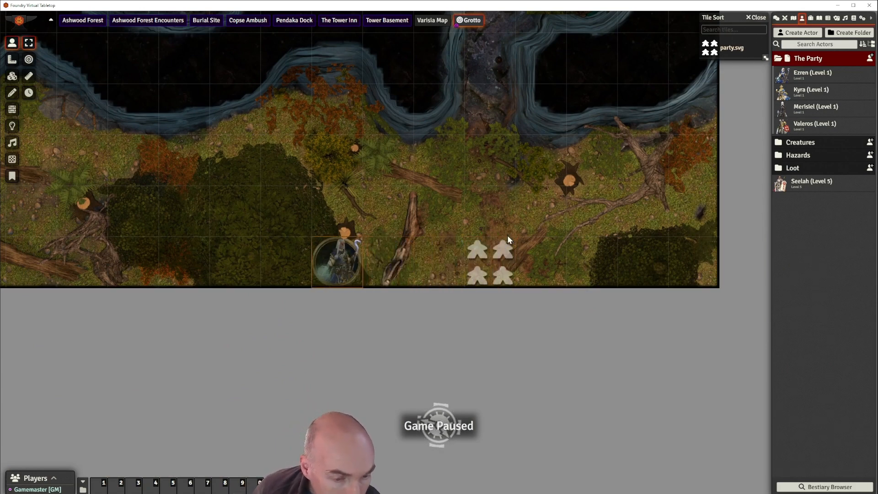
key("Left")
key("Left")
key("Right")
key("Right")
key("Right")
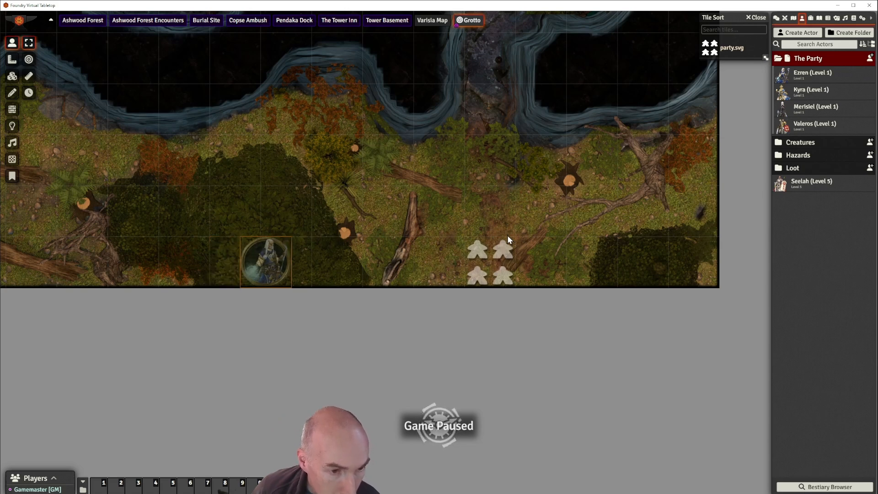
key("Up")
key("Left")
key("Left")
key("Left")
key("Left")
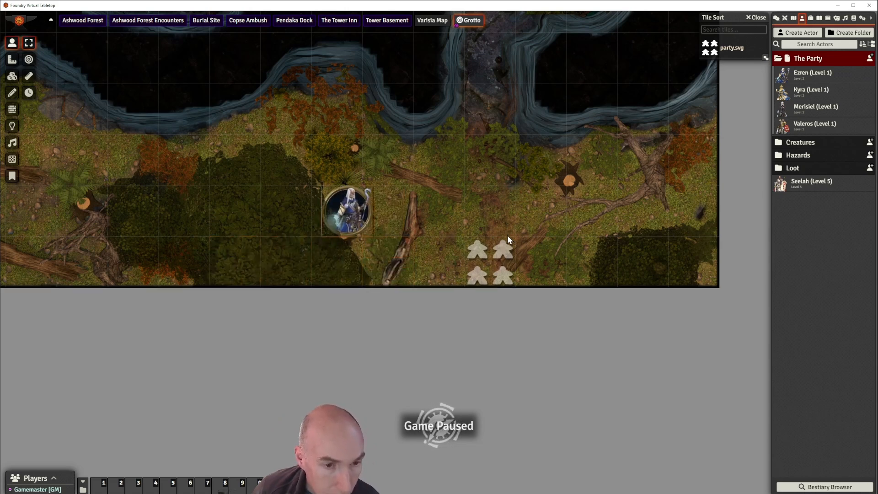
key("Right")
key("Right")
key("Right")
key("Right")
key("Right")
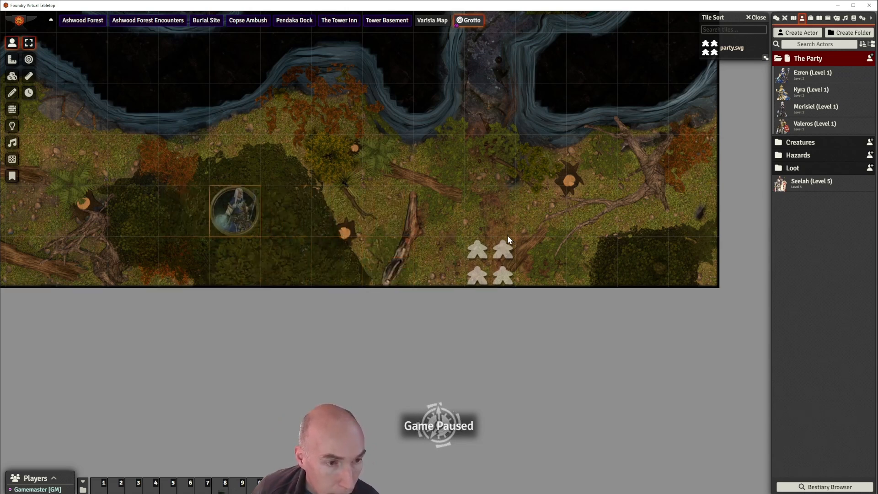
key("Up")
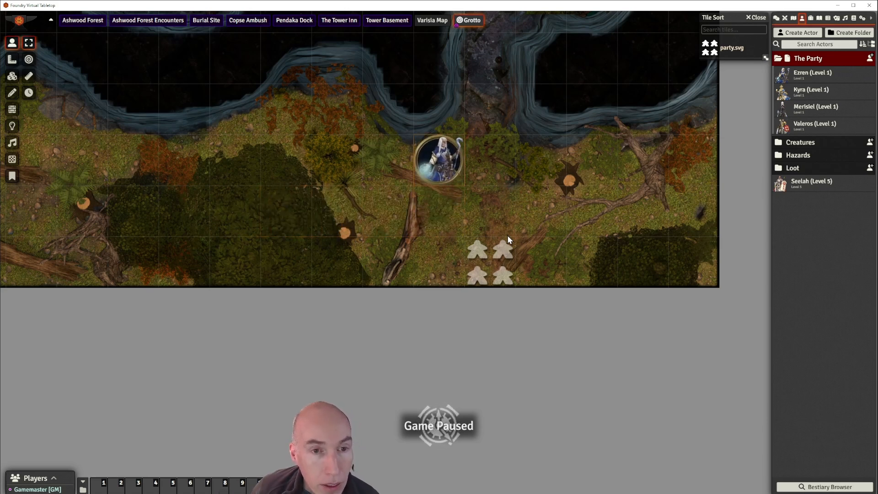
- Test the walls tile's overlap by moving the Ezren token through the rock walls and around the grotto's entrance passage
key("Up")
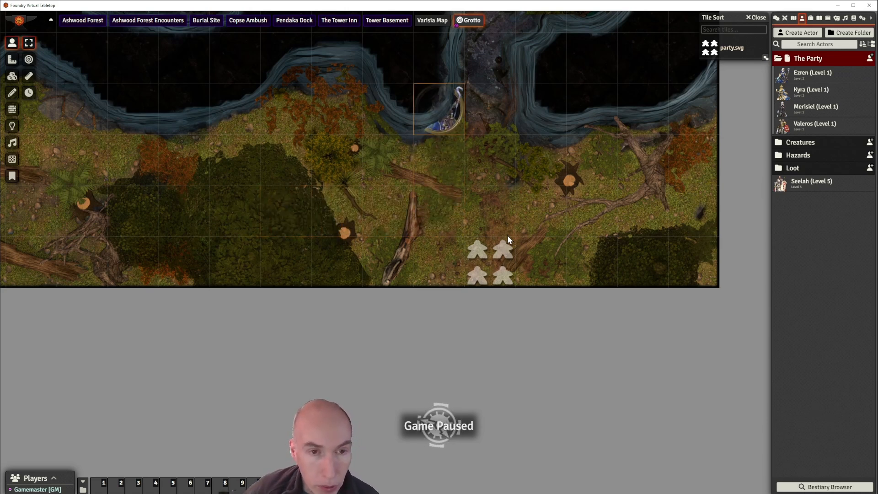
left_click_drag(501, 197, 539, 341)
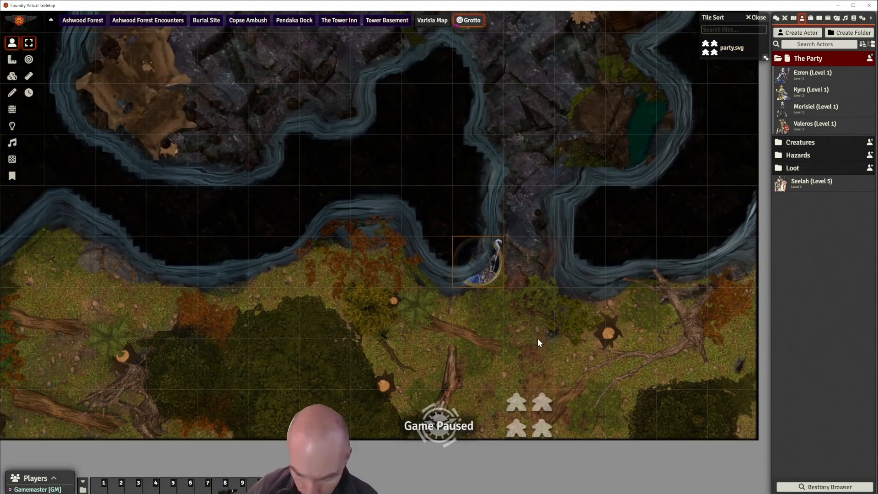
key("Up")
key("Up")
key("Up")
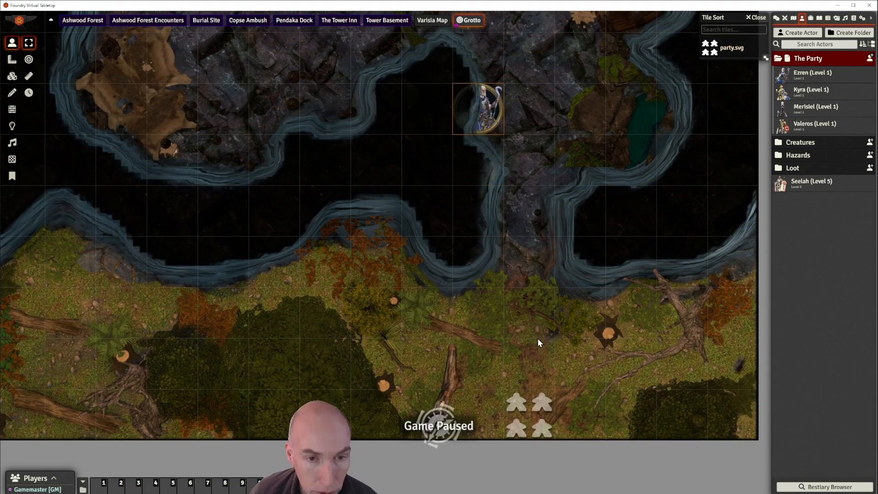
key("Right")
key("Right")
key("Down")
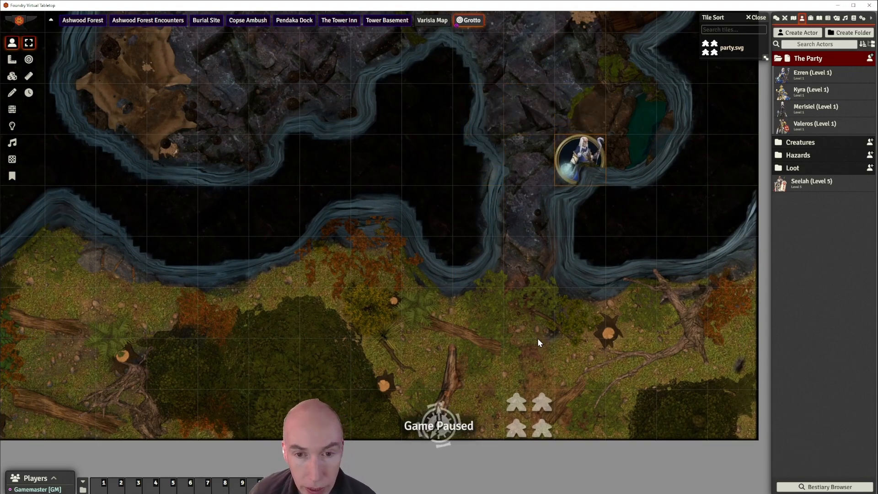
key("Down")
key("Right")
key("Left")
key("Left")
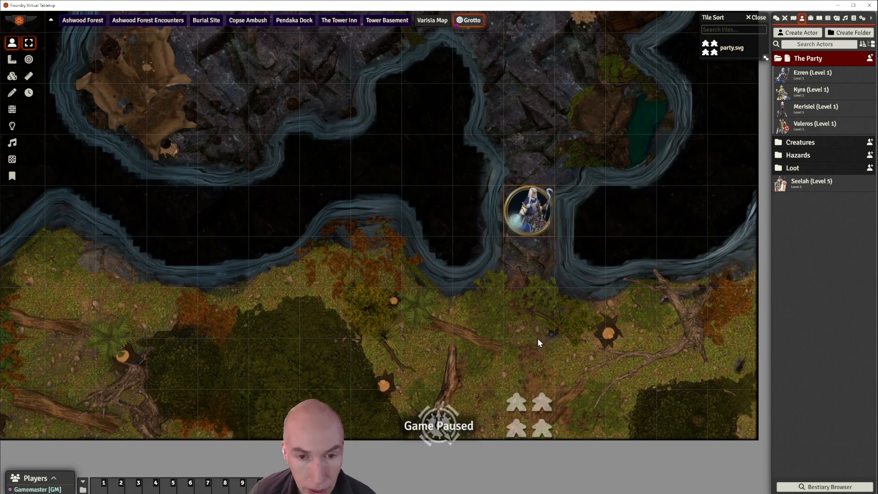
- Move the Ezren token out of the grotto, through the trees east of the entrance and back above the party marker
key("Down")
key("Down")
key("Down")
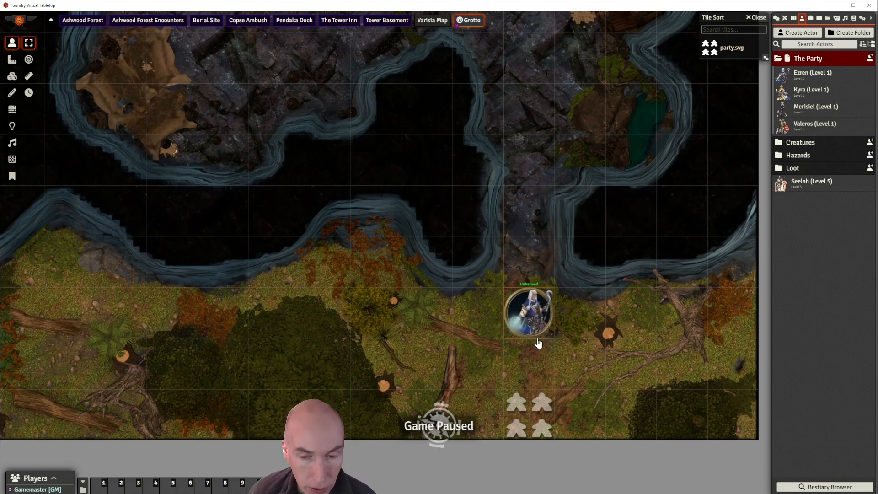
key("Right")
key("Right")
key("Right")
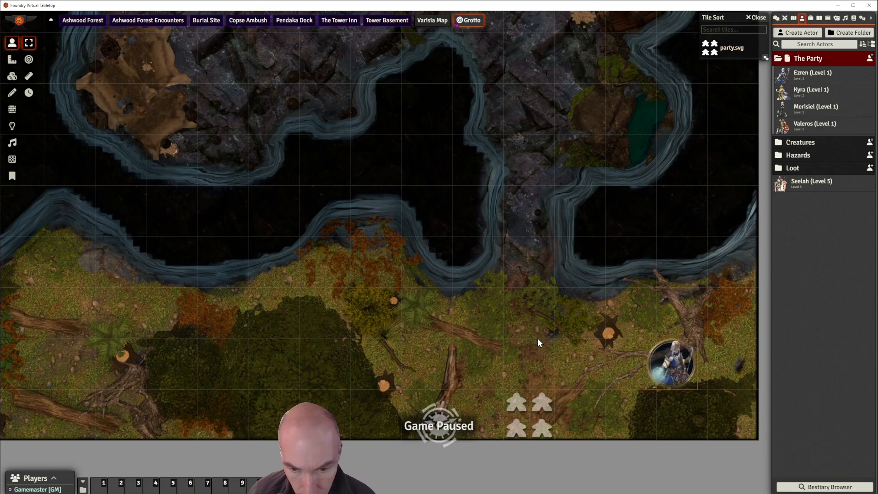
key("Up")
key("Down")
key("Left")
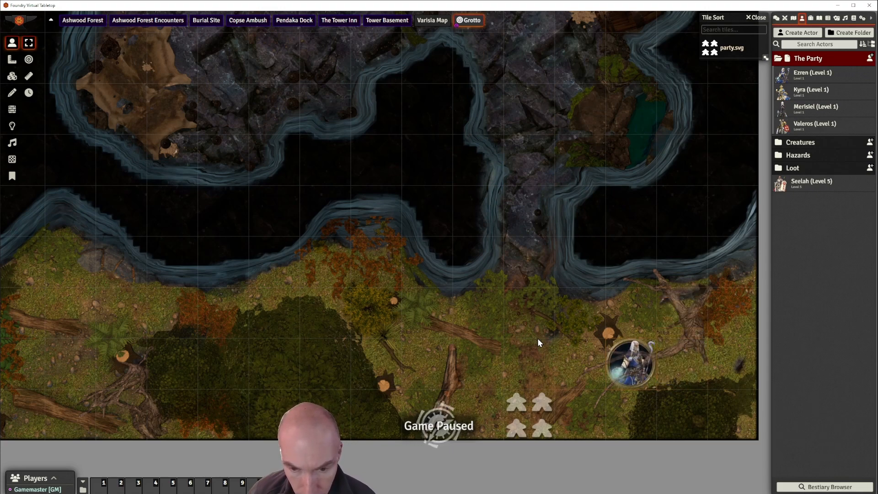
key("Left")
key("Left")
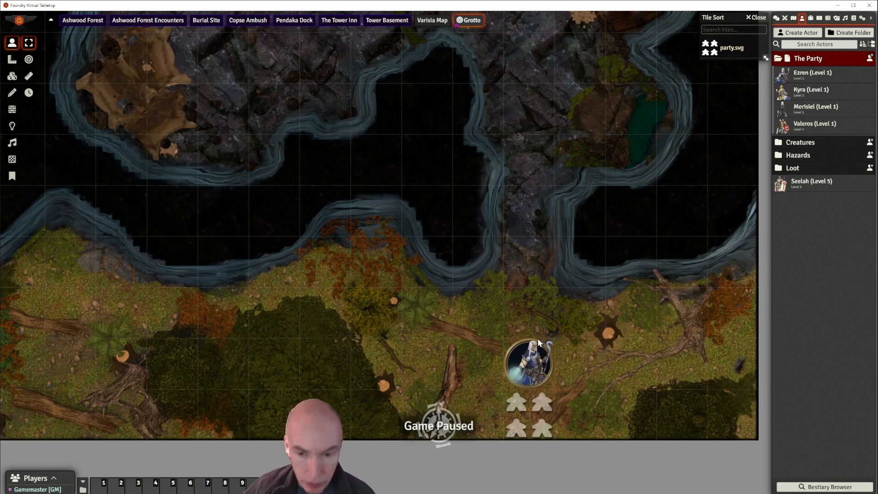
- Delete the Ezren test token from the scene
scroll(486, 318, "down", 3)
scroll(478, 312, "down", 1)
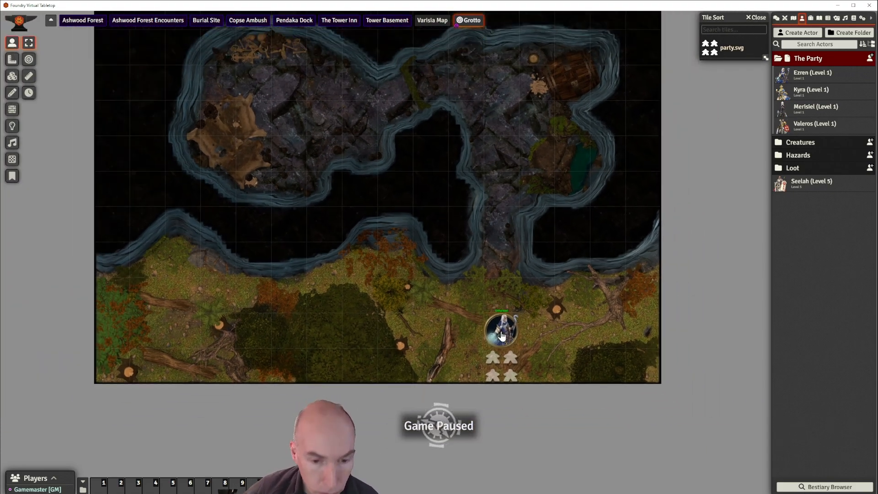
key("Delete")
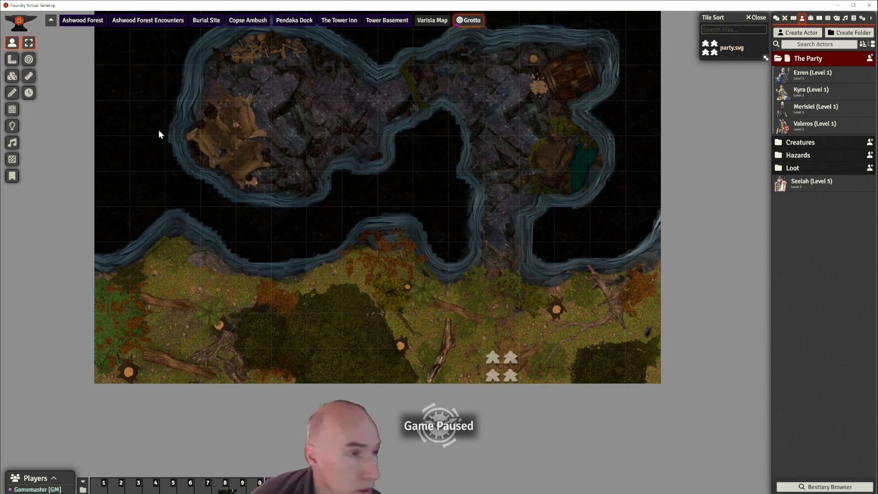
- Switch to the wall controls and try a first wall segment where the cliff meets the map's left edge
left_click(12, 110)
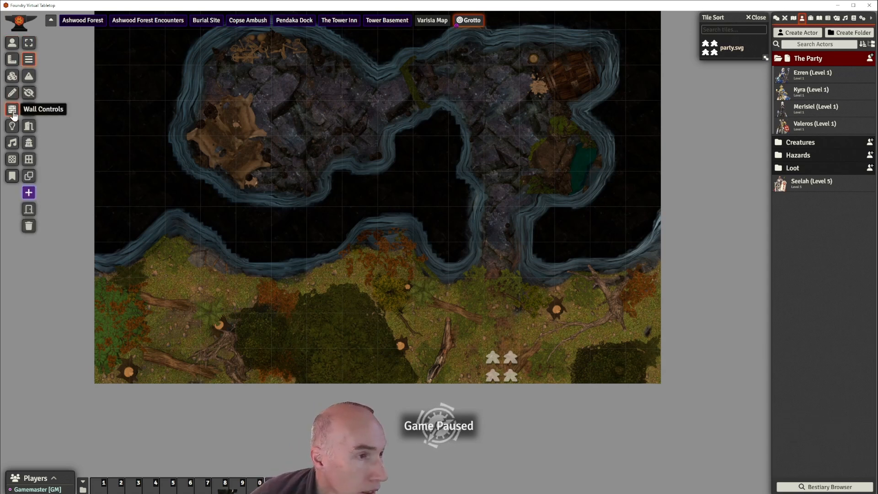
left_click_drag(432, 183, 495, 213)
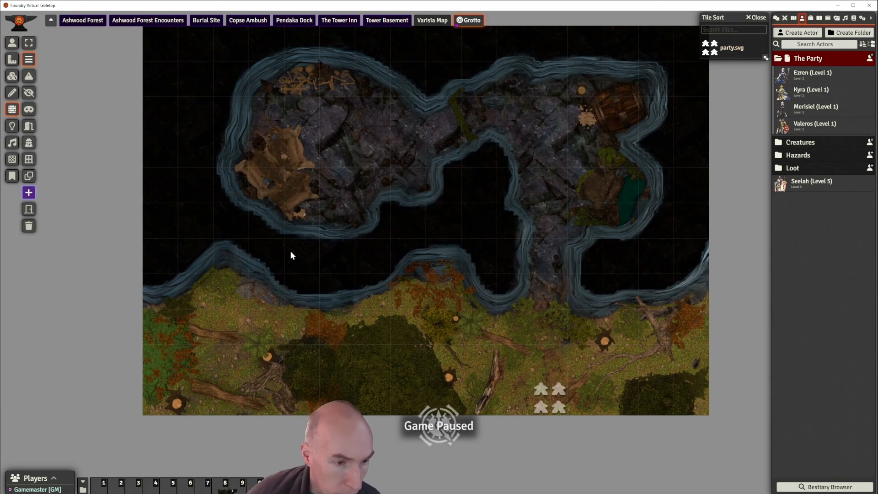
scroll(305, 244, "up", 2)
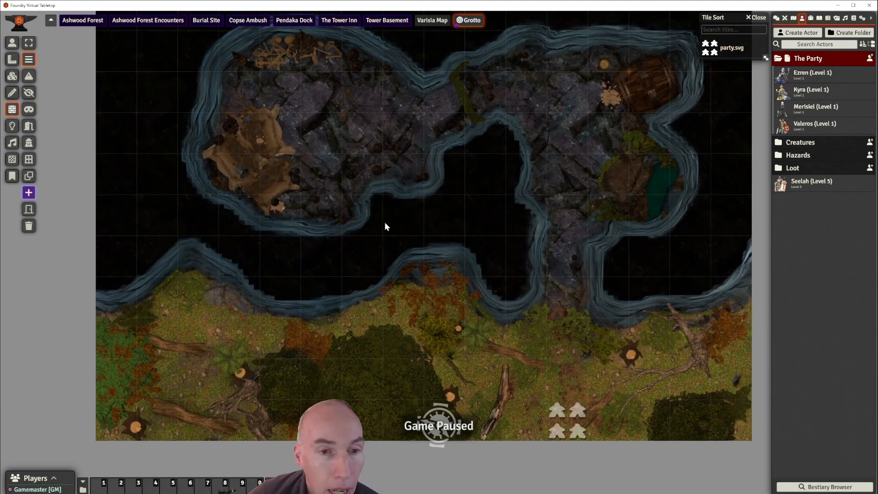
scroll(456, 207, "down", 2)
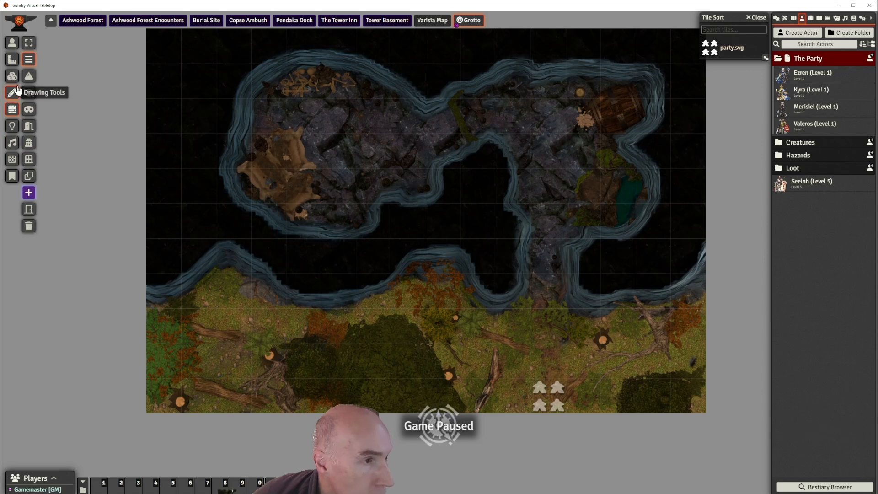
mouse_move(30, 63)
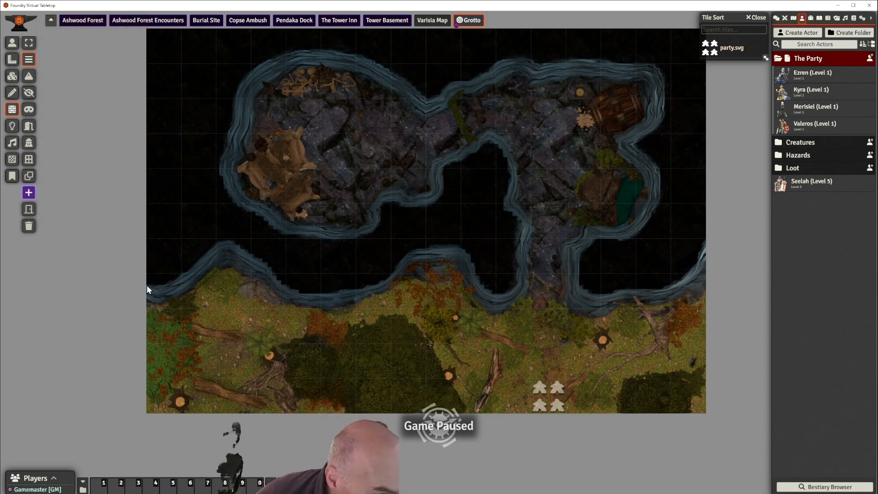
left_click_drag(147, 284, 173, 289)
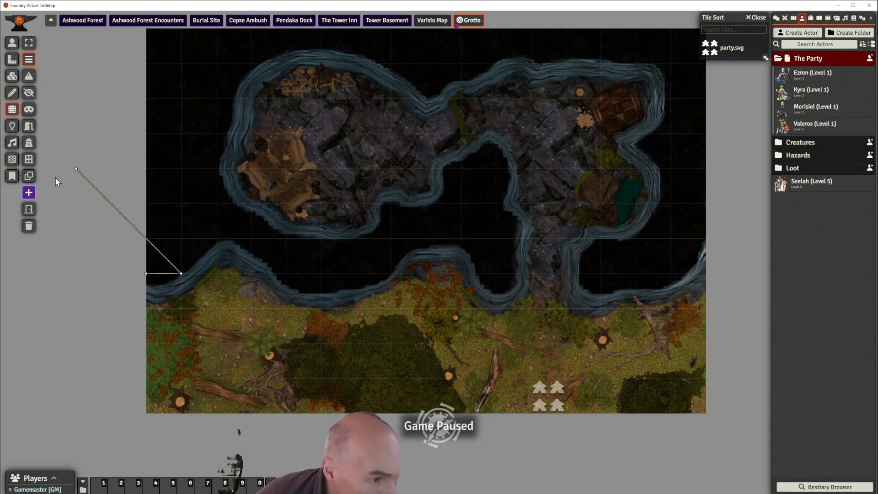
- Turn off Force Snap to Grid Vertices for walls and delete the snapped wall segment at the map's left edge
right_click(93, 194)
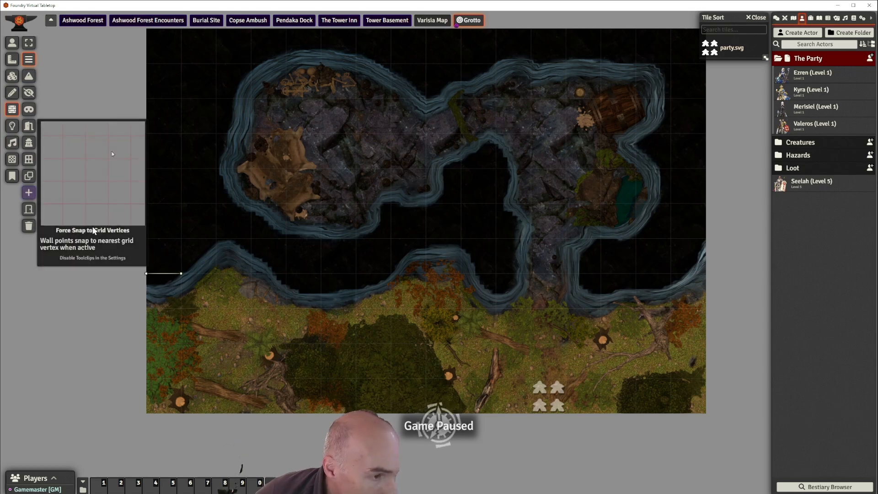
left_click(181, 275)
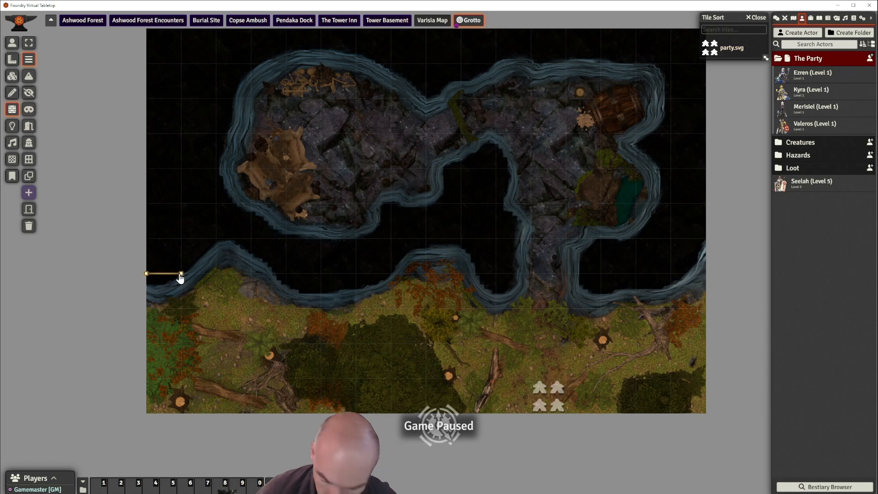
key("Delete")
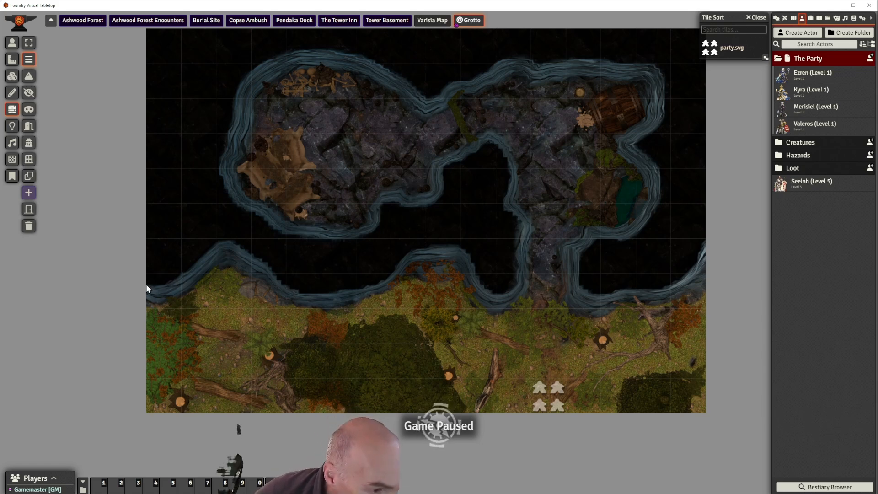
- Trace a chain of connected walls along the forest-side cliff from the map's left edge to the west side of the grotto entrance
left_click_drag(165, 285, 168, 285)
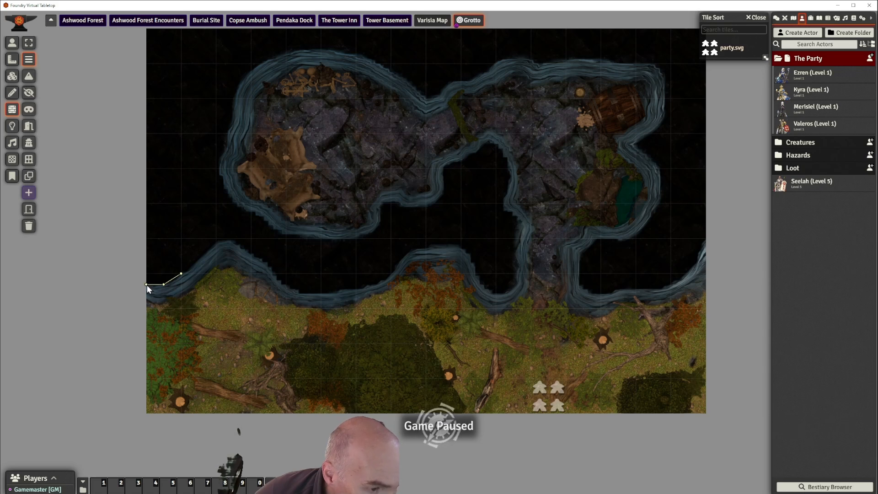
left_click_drag(181, 273, 199, 267)
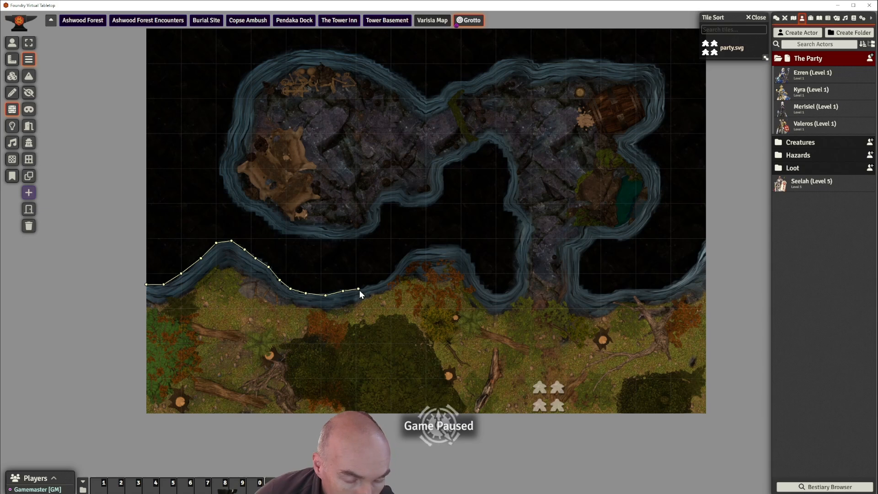
left_click(389, 279)
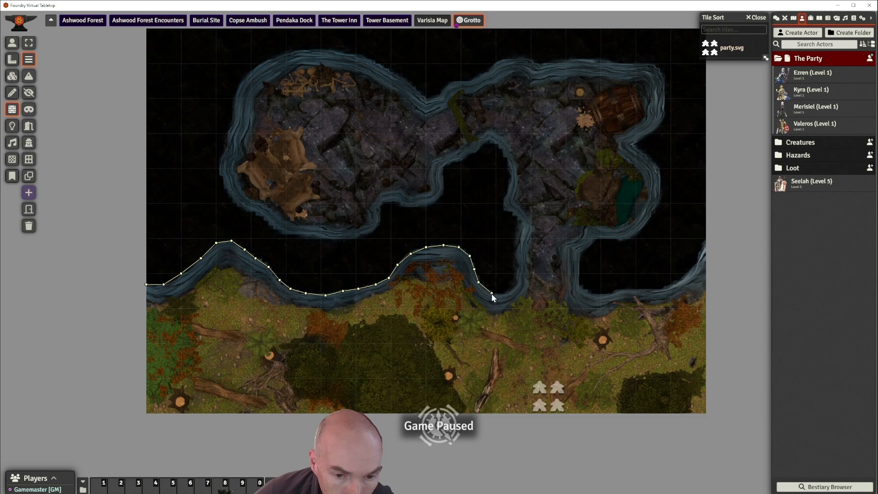
left_click(517, 285)
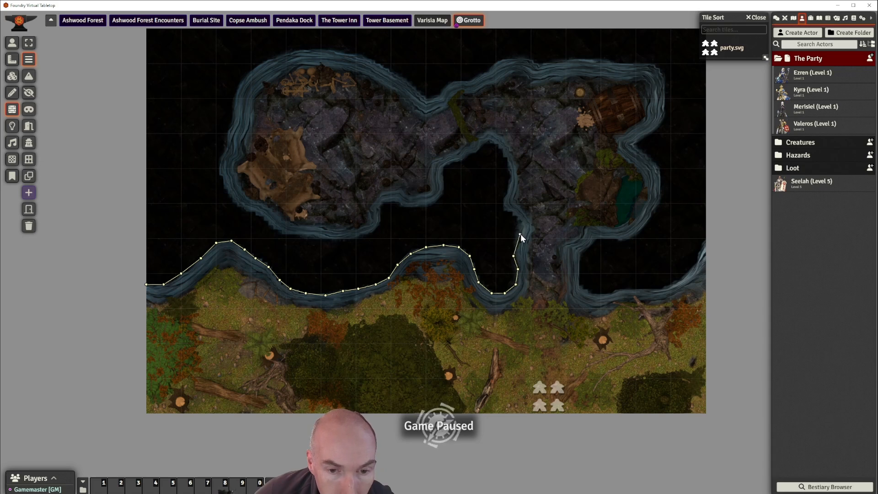
- Continue the connected walls north along the west side of the entrance passage to the northern tip of the inner rock mass
left_click(507, 212)
left_click(503, 208)
left_click(505, 196)
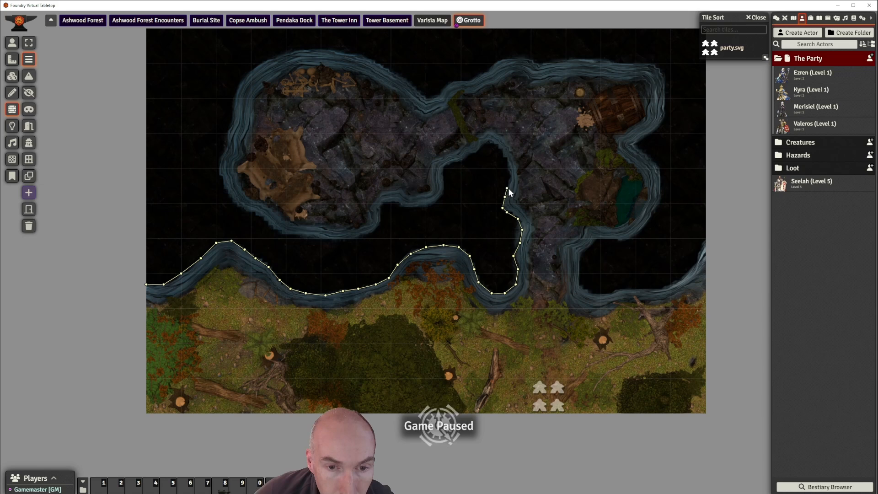
left_click(509, 185)
left_click(509, 169)
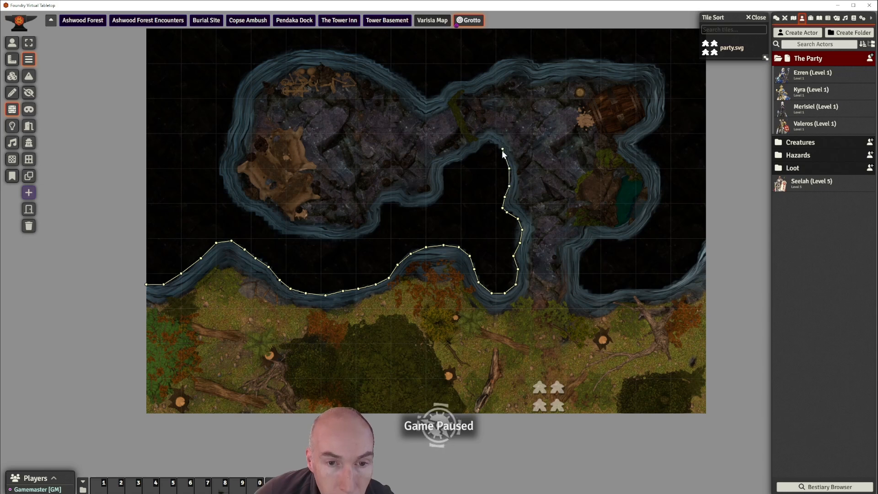
left_click(501, 149)
left_click(490, 142)
- Extend the wall chain southwest along the inner rock mass to the southeast bend of the western chamber
left_click(474, 153)
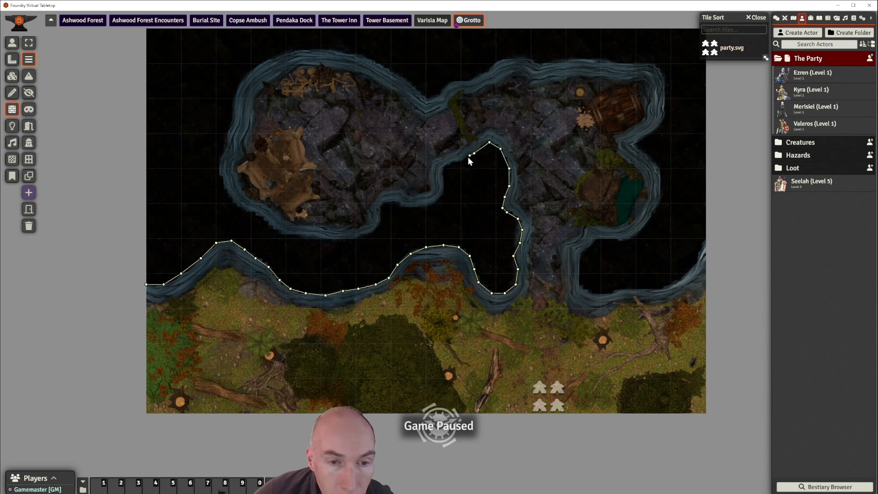
left_click(448, 164)
left_click(442, 172)
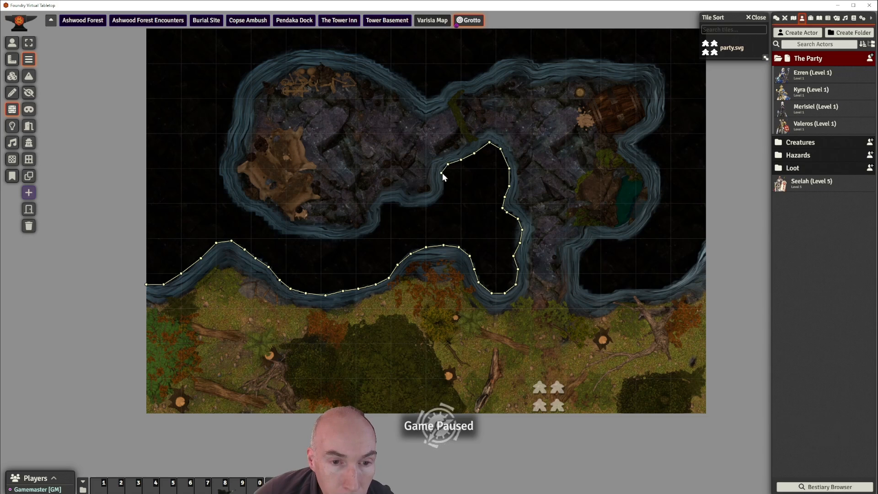
left_click(441, 184)
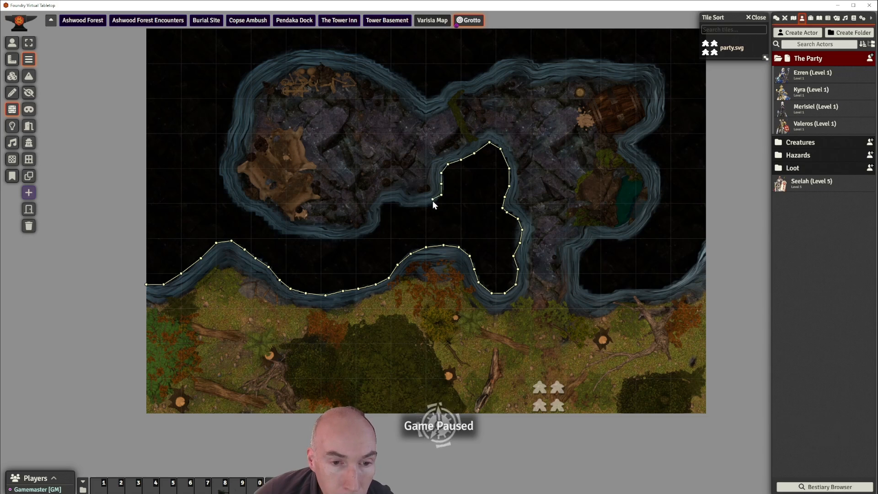
left_click(413, 206)
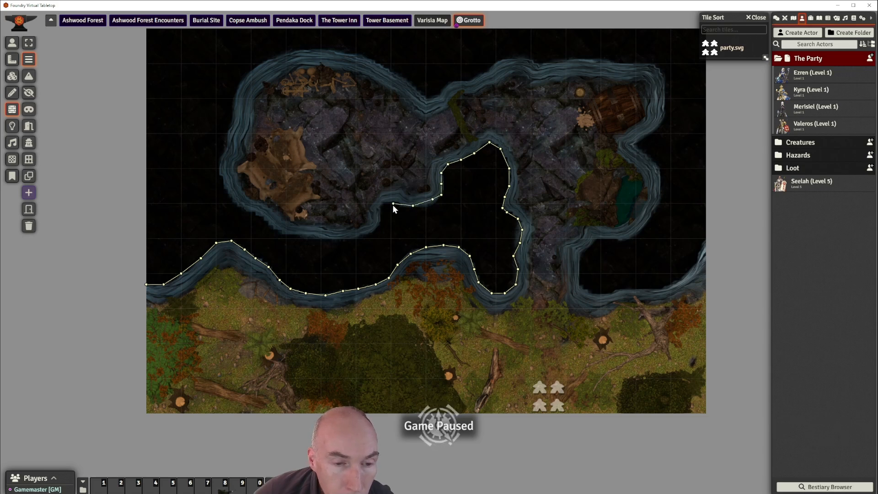
left_click(393, 204)
left_click(380, 213)
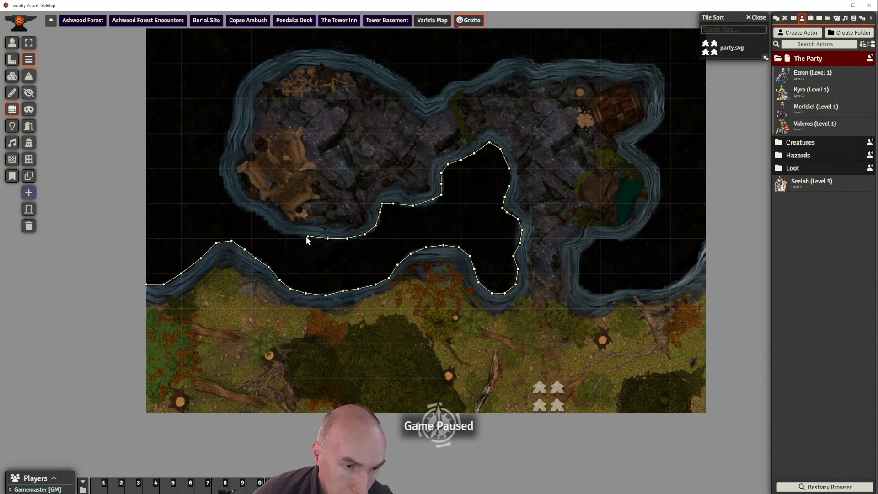
- Trace the connected walls around the south and west sides of the western chamber, up to its northwest corner
left_click(255, 214)
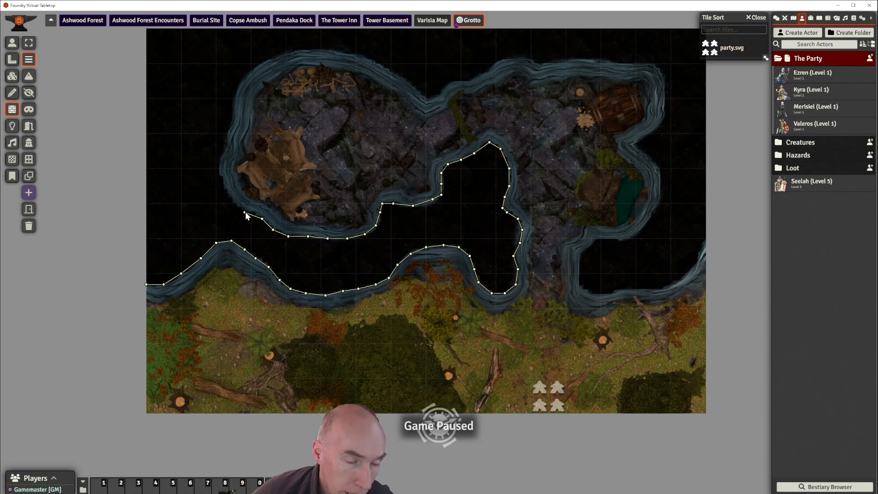
left_click(246, 210)
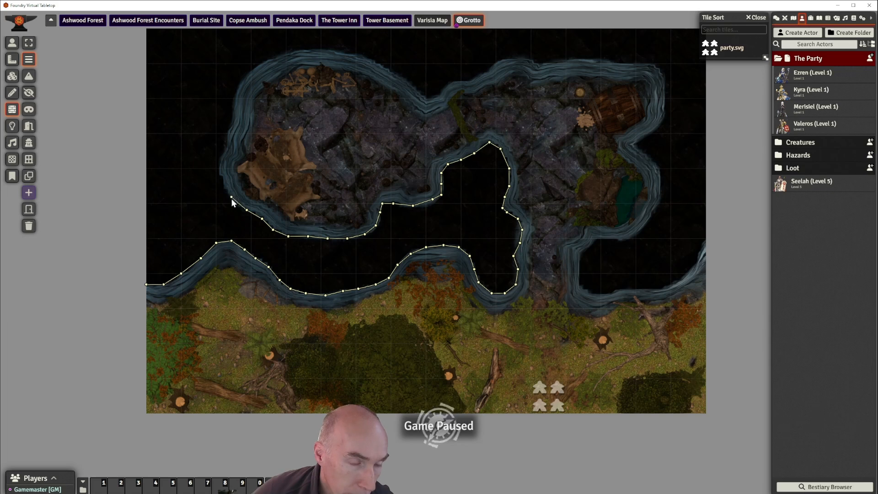
left_click(232, 199)
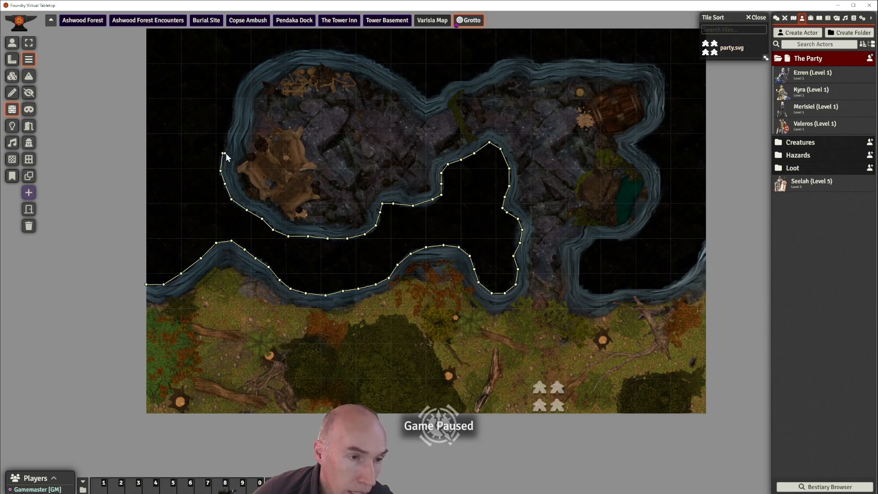
left_click(231, 116)
left_click(236, 98)
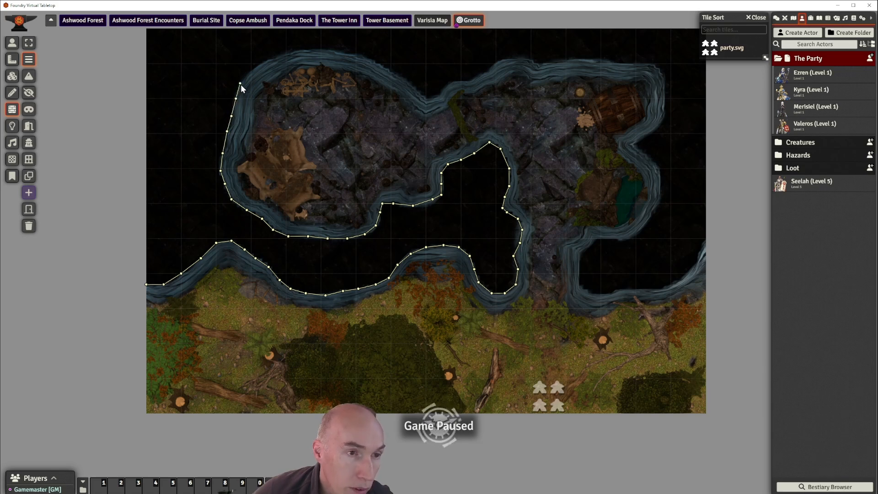
left_click(240, 84)
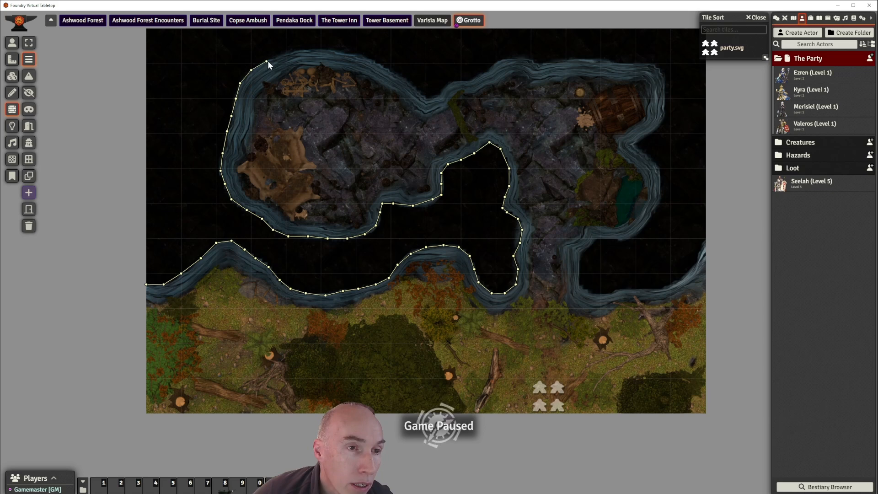
- Trace the connected walls over the north side of the western chamber to the notch between the two chambers
left_click(268, 61)
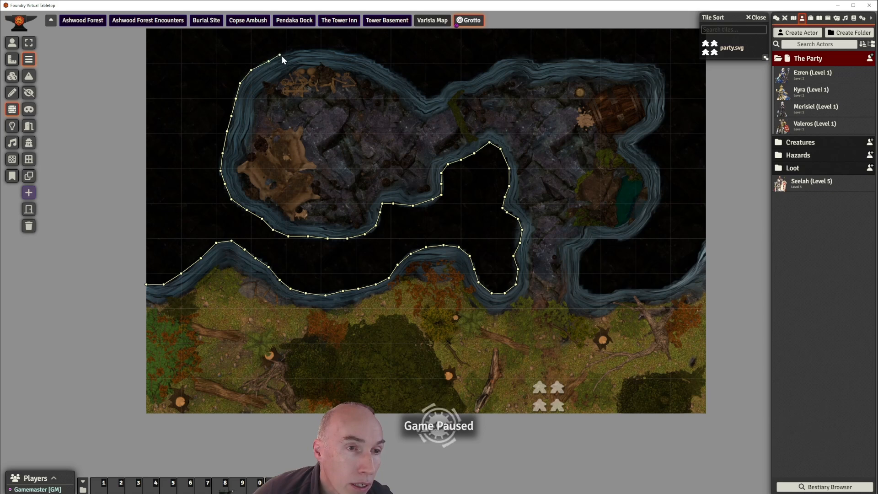
left_click(306, 50)
left_click(327, 51)
left_click(349, 54)
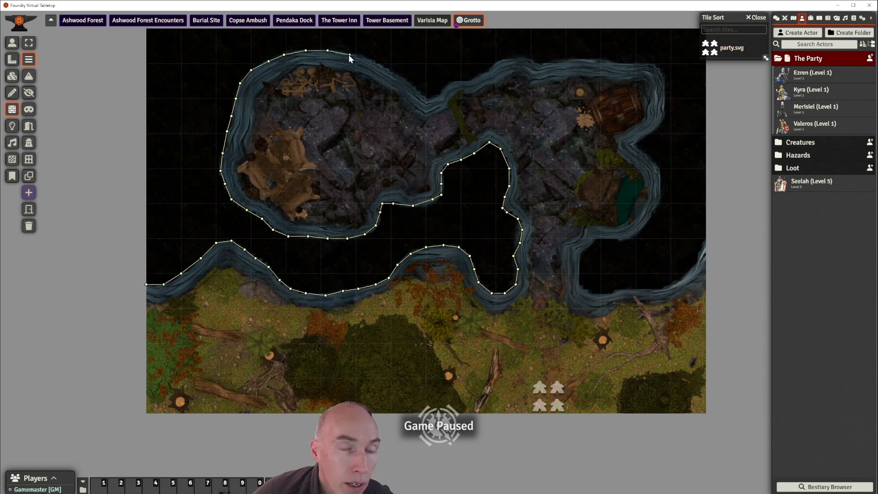
left_click(387, 67)
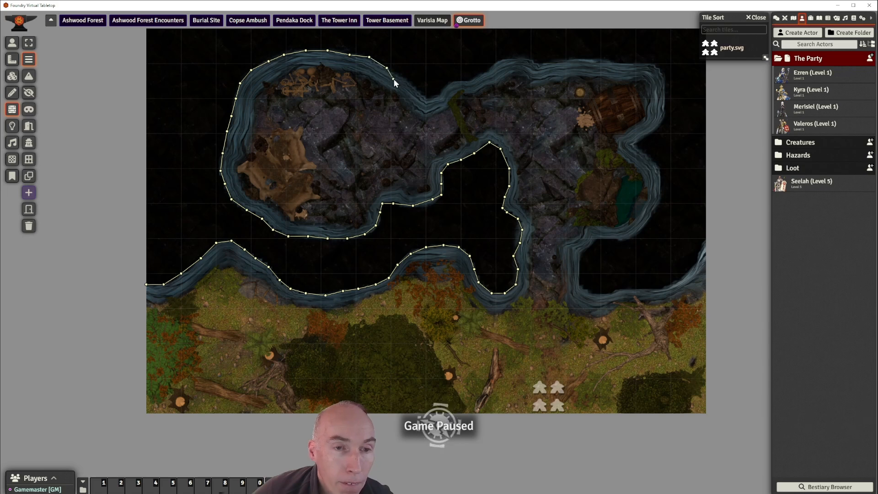
left_click(424, 97)
left_click(443, 95)
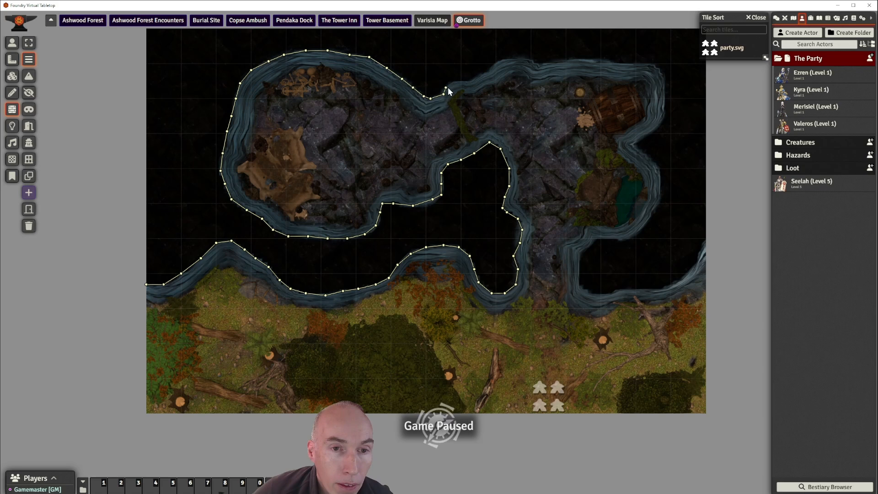
- Extend the wall chain from the notch beside the mossy divider up to the northwest rim of the eastern chamber
left_click(447, 87)
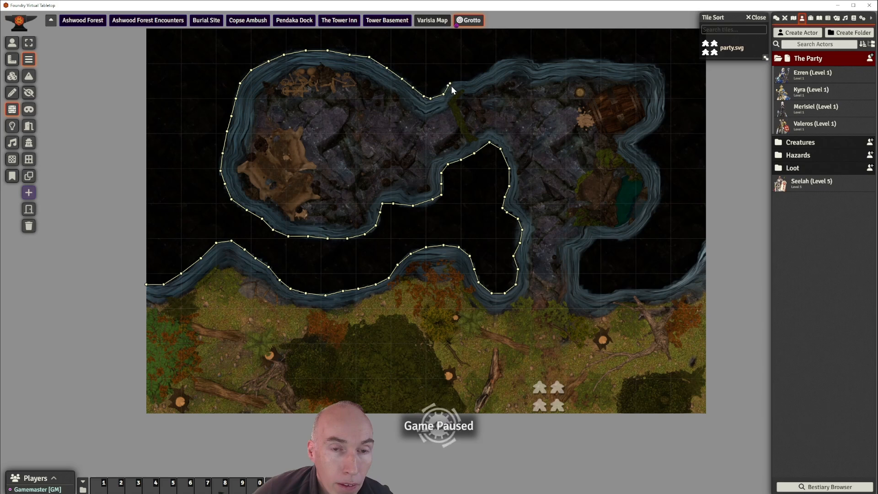
left_click(479, 78)
left_click(489, 71)
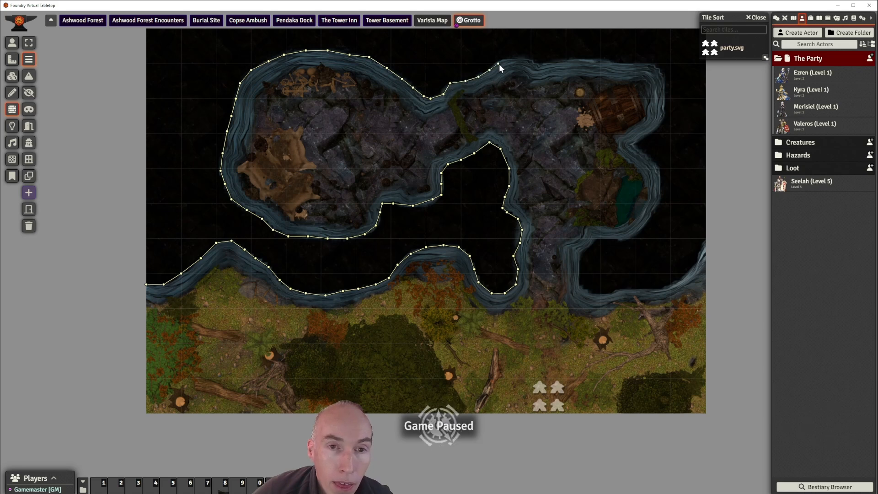
left_click(499, 63)
left_click(512, 60)
left_click(528, 59)
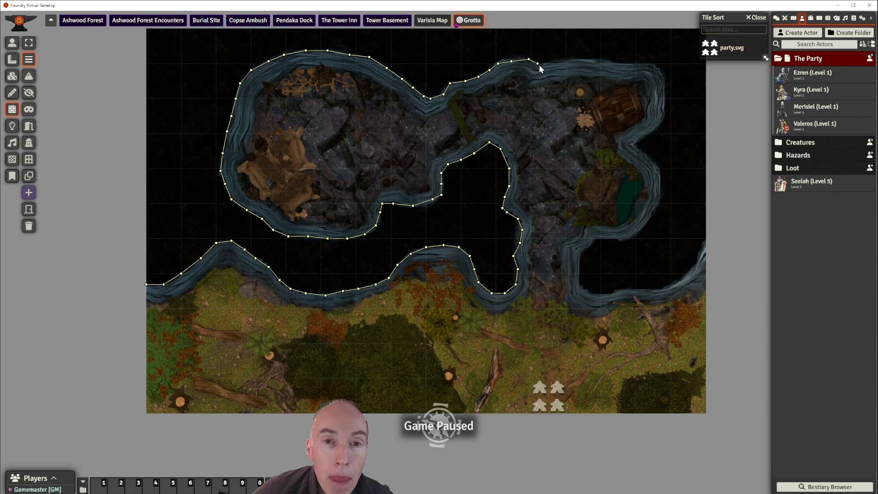
- Trace the connected walls along the north edge of the eastern chamber to its northeast corner above the barrel
left_click(540, 63)
left_click(556, 64)
left_click(570, 61)
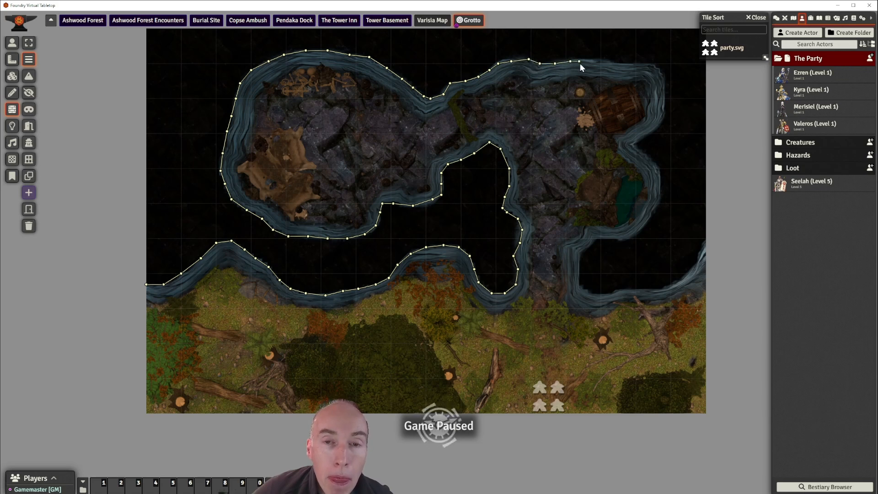
left_click(591, 59)
left_click(611, 61)
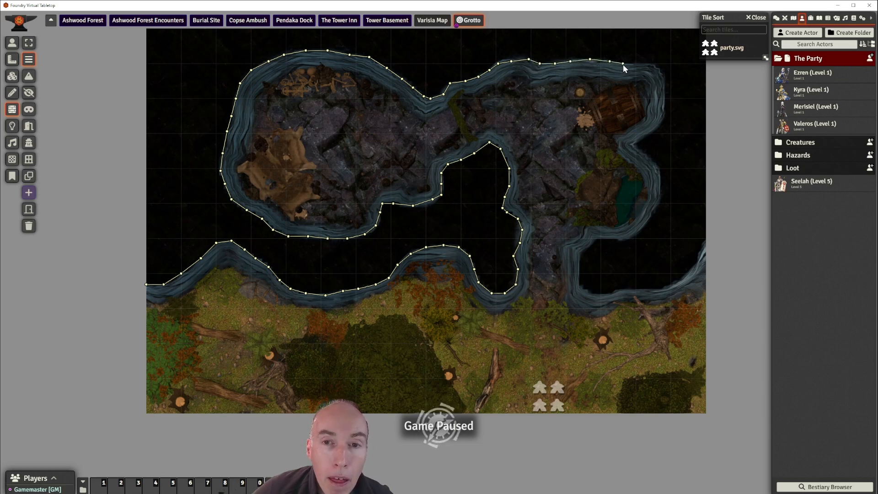
left_click(626, 64)
left_click(640, 65)
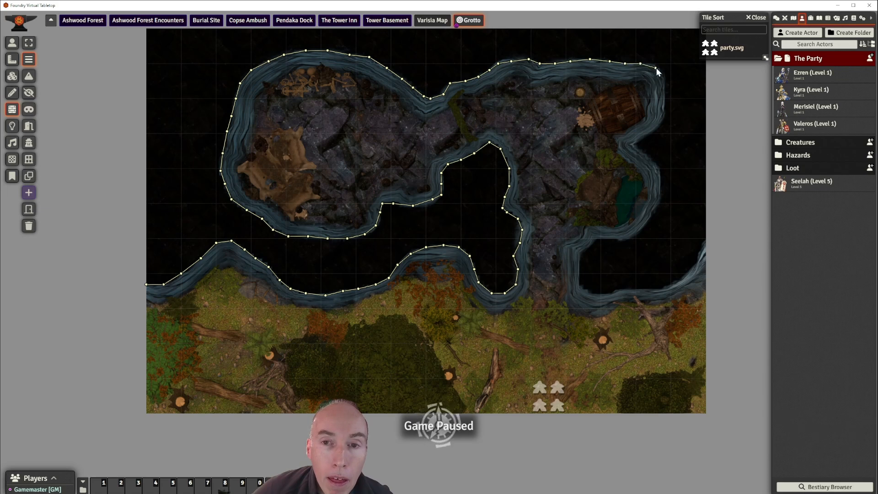
- Trace the connected walls down the east side of the eastern chamber, past the barrel and around the pool
left_click(664, 93)
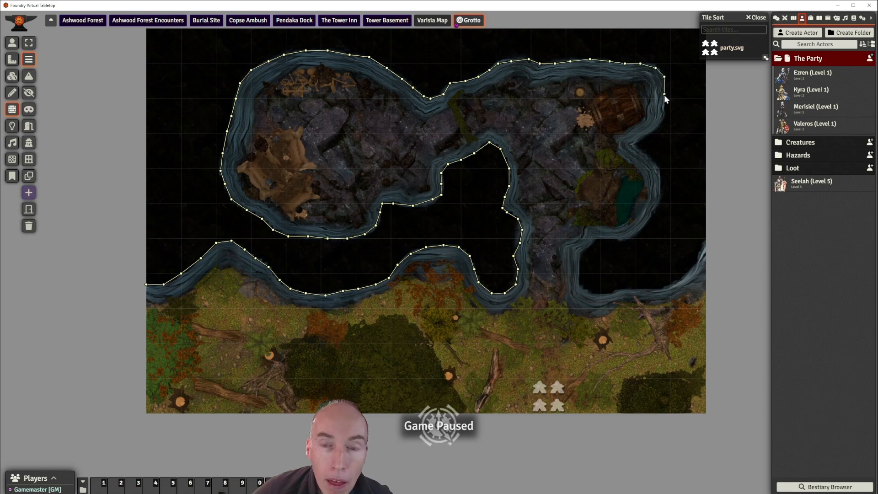
left_click(664, 110)
left_click(647, 134)
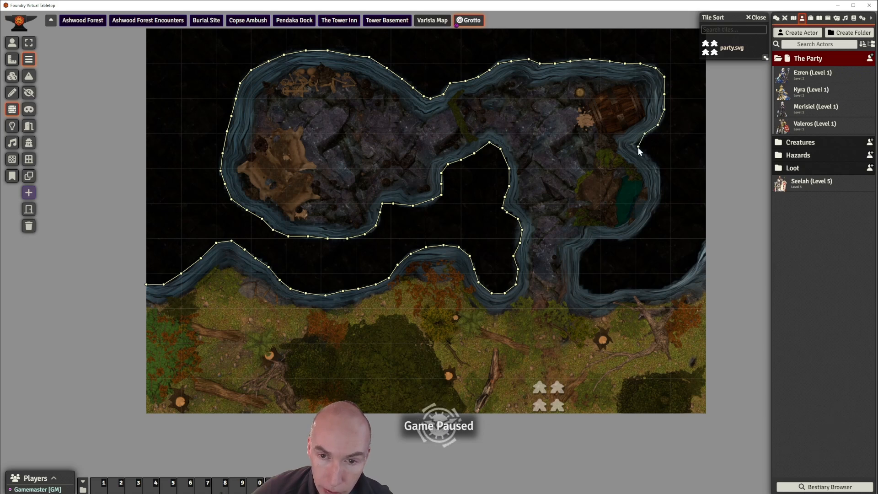
left_click(639, 147)
left_click(649, 157)
left_click(658, 166)
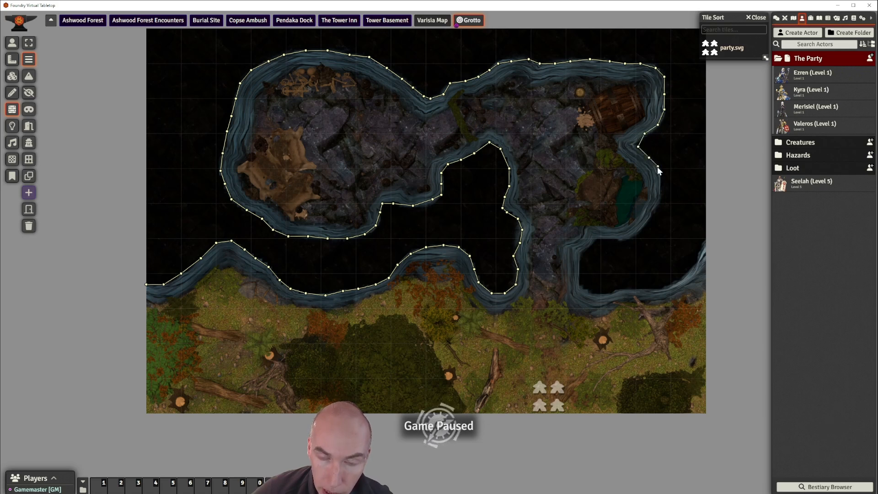
left_click(659, 183)
left_click(660, 199)
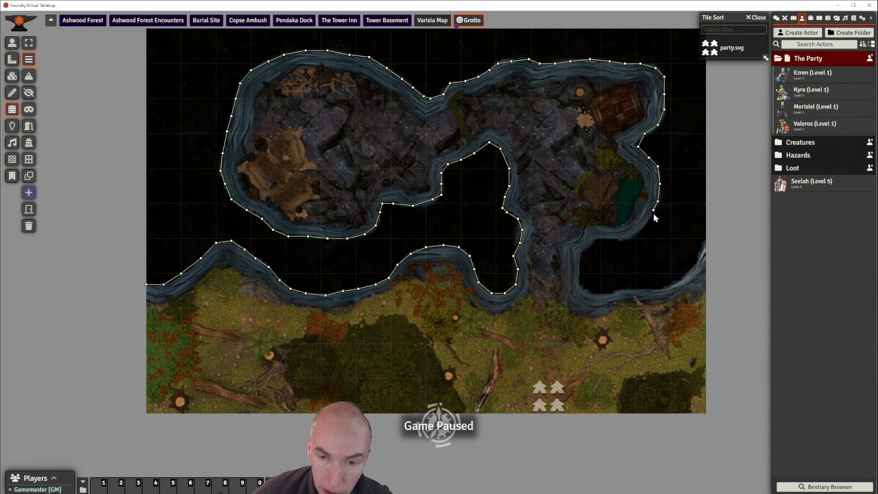
- Complete the wall chain below the pool, down the east side of the entrance and along the cliff to the map's east edge
left_click(639, 232)
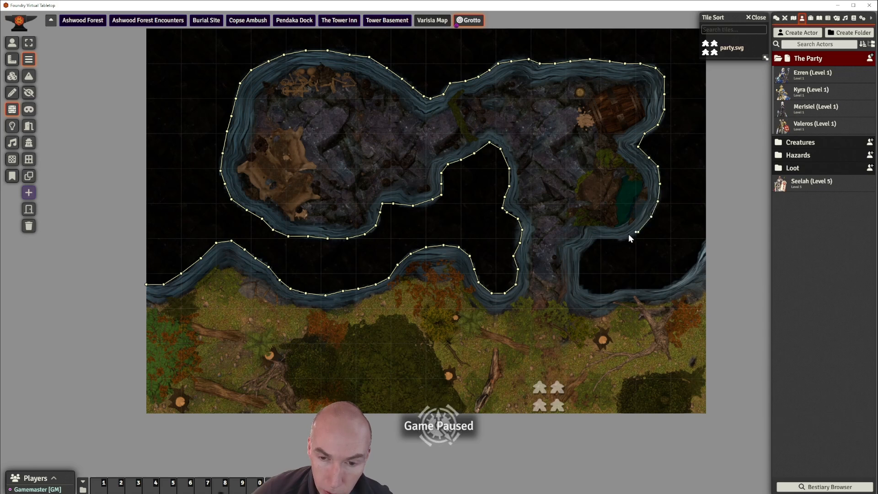
left_click(622, 238)
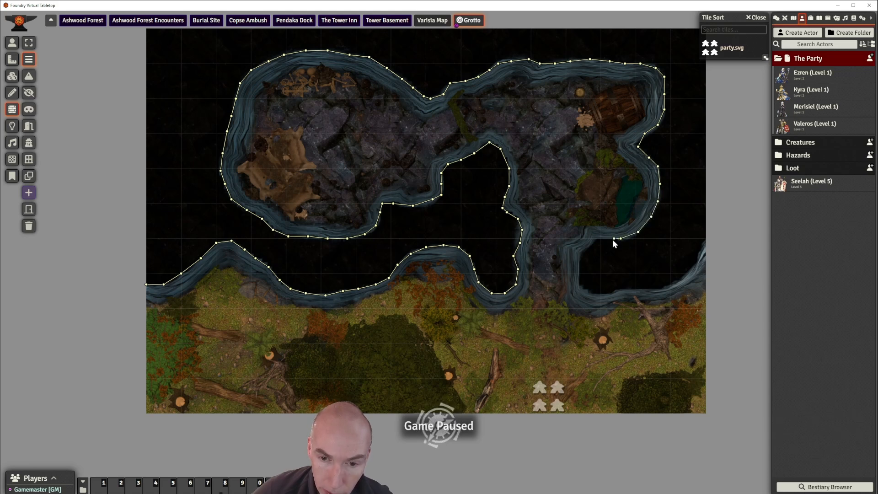
left_click(591, 245)
left_click(580, 256)
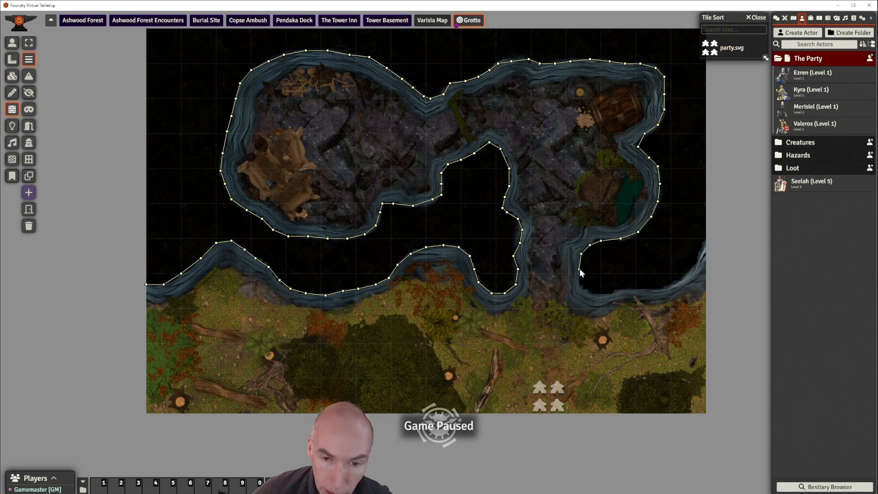
left_click(580, 269)
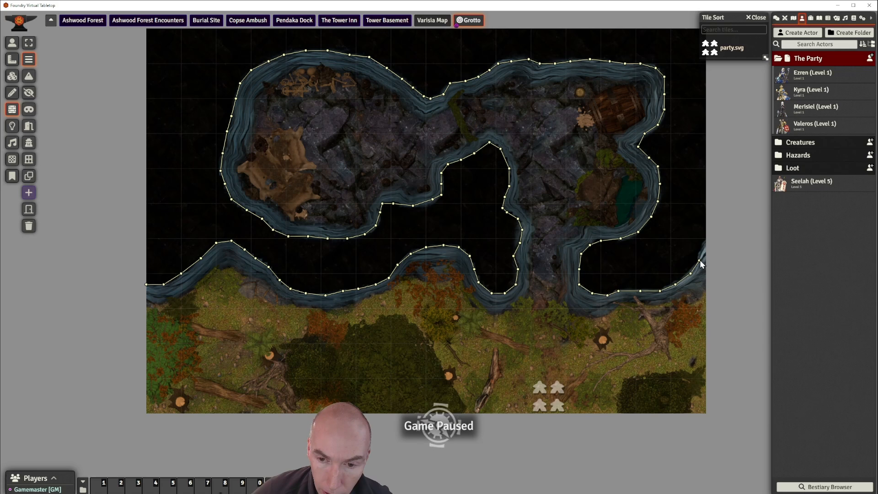
left_click(700, 258)
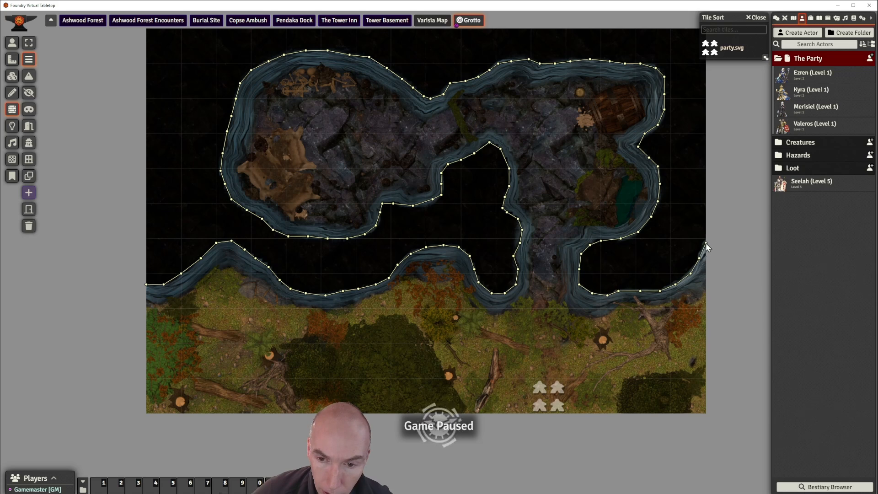
left_click(707, 243)
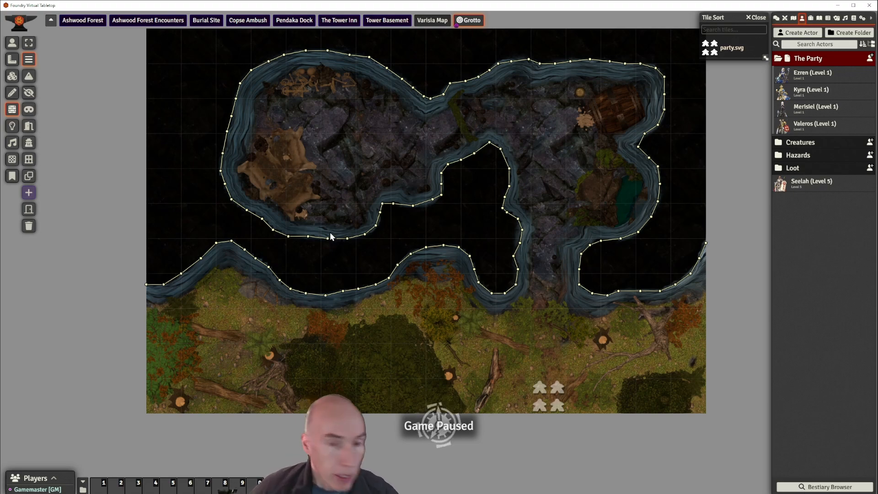
- Draw a closed four-sided box of terrain walls around the base of the dead tree beside the western forest stump
scroll(287, 295, "up", 7)
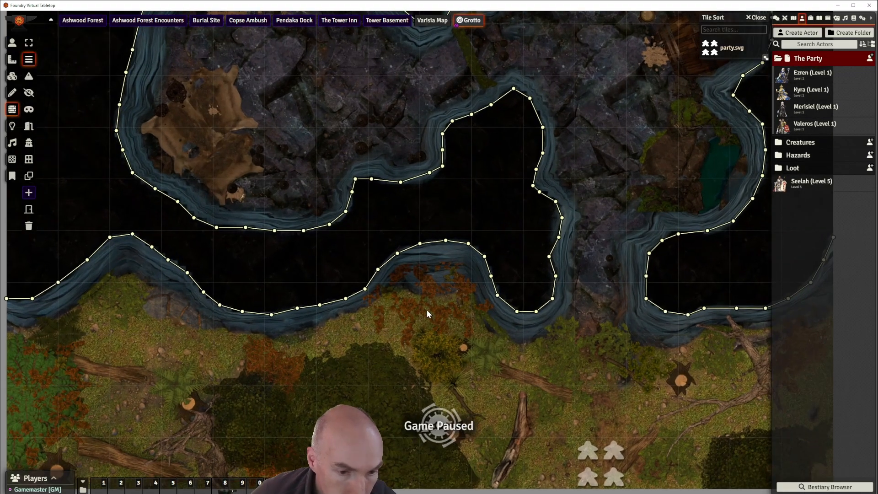
left_click_drag(426, 309, 518, 170)
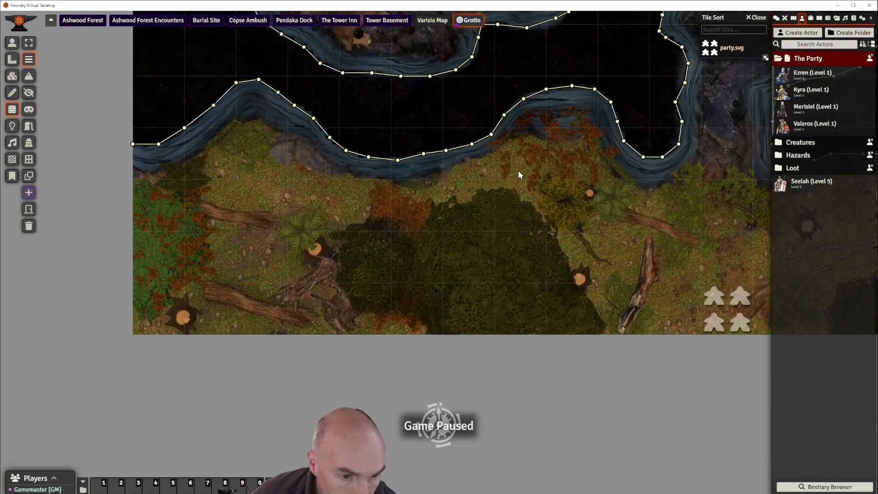
left_click(29, 74)
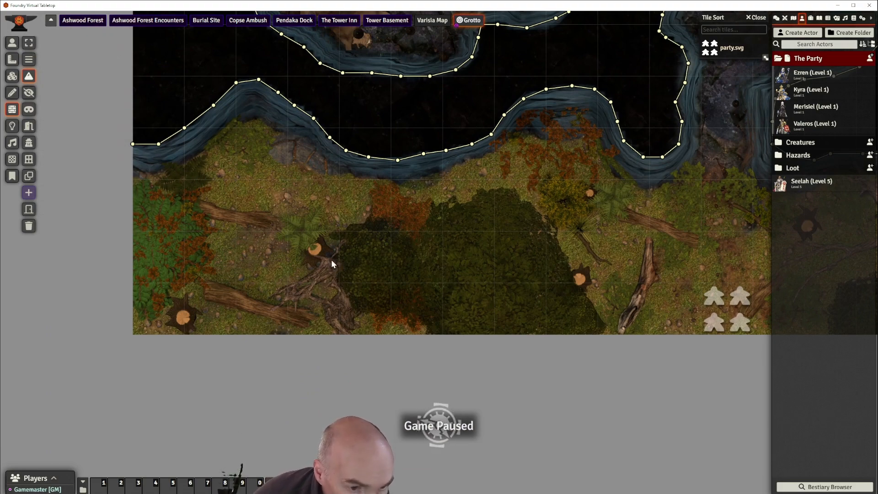
left_click_drag(327, 259, 342, 262)
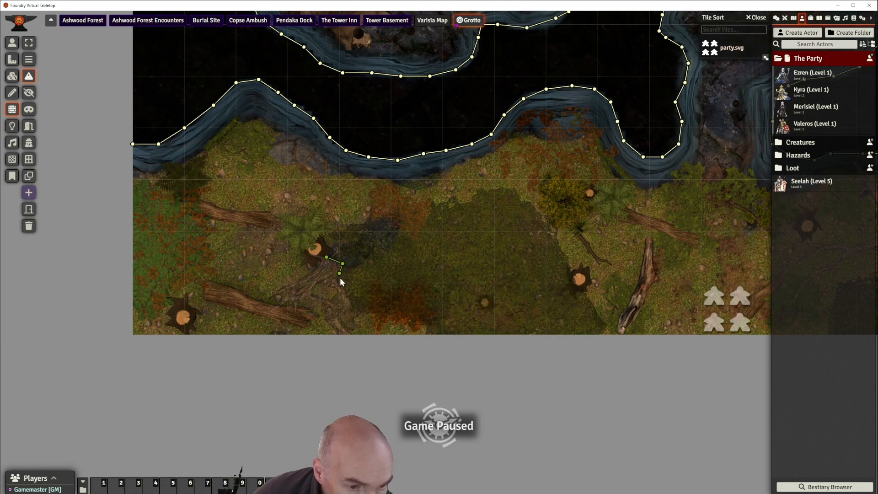
left_click(336, 280, "ctrl")
left_click(321, 276, "ctrl")
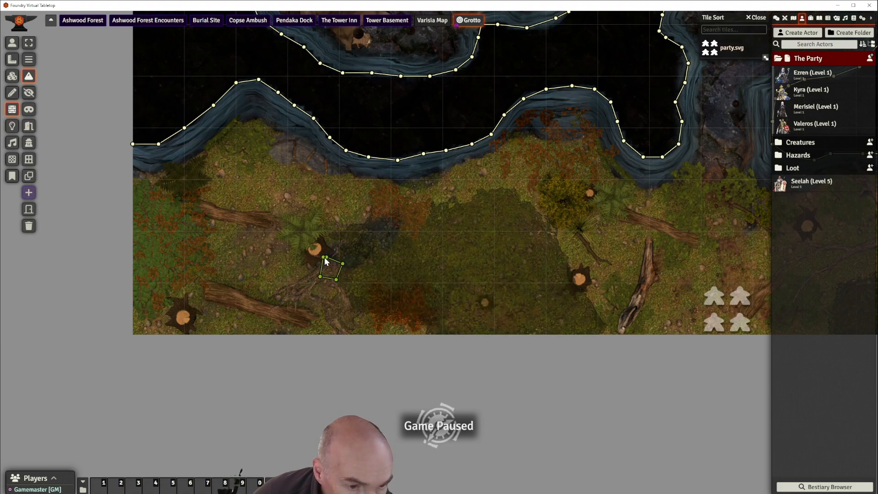
left_click(327, 257)
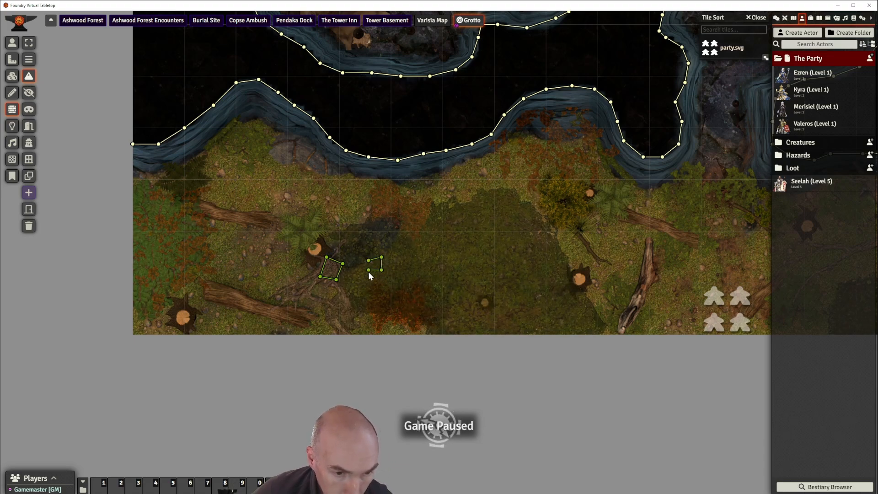
- Box the trunk of the neighbouring dark-canopied tree with terrain walls and paste copies onto the large canopy's trunk and the red-green tree at the west edge
left_click(369, 273, "ctrl")
left_click(369, 261)
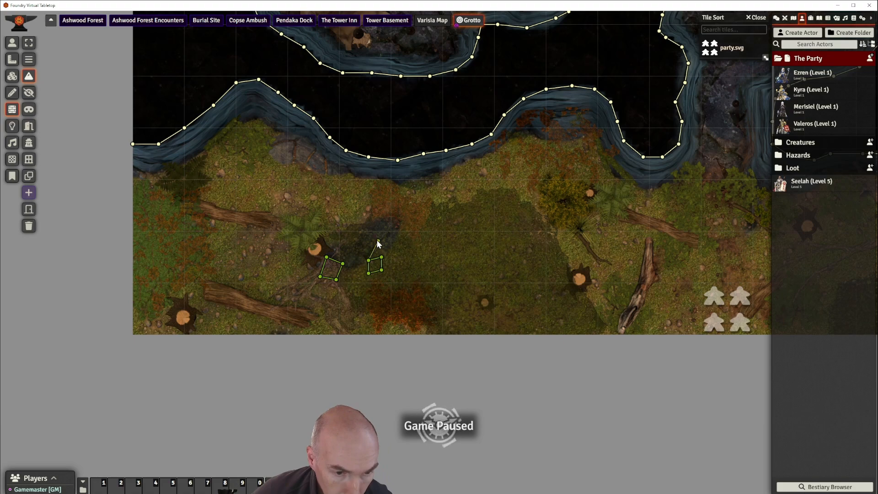
left_click(28, 42)
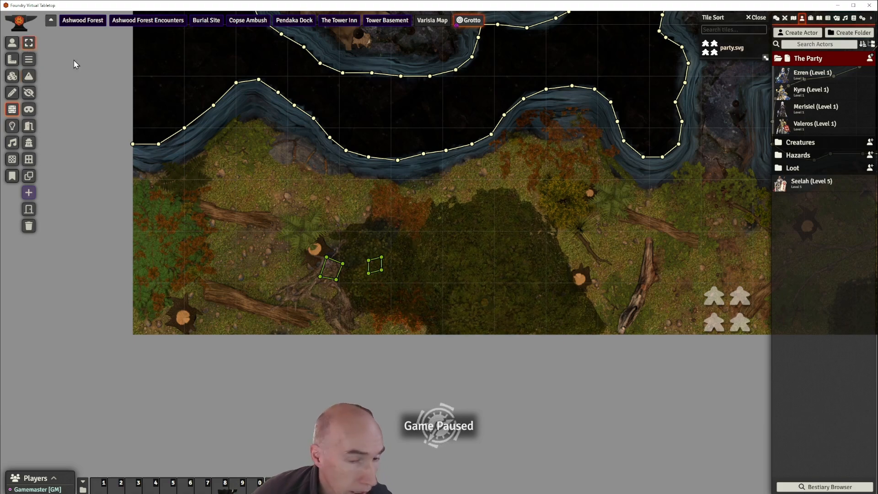
mouse_move(365, 235)
left_mouse_down()
mouse_move(386, 284)
mouse_move(406, 295)
left_mouse_up()
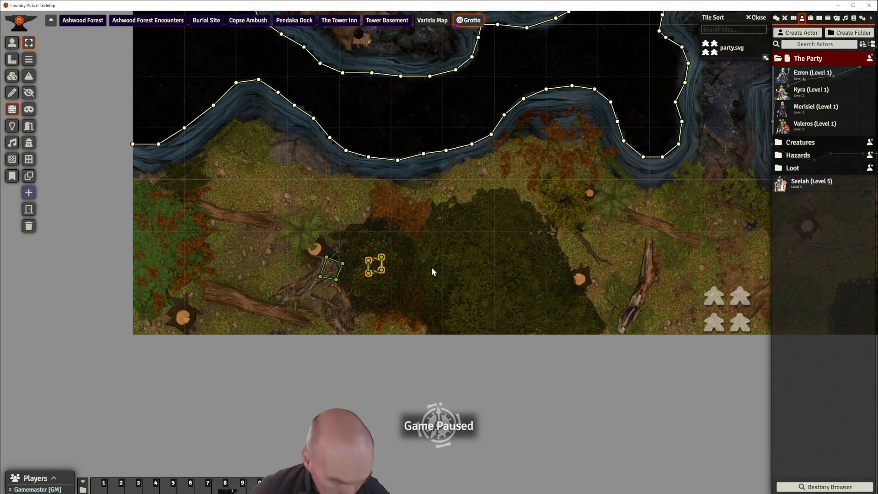
key("ctrl+c")
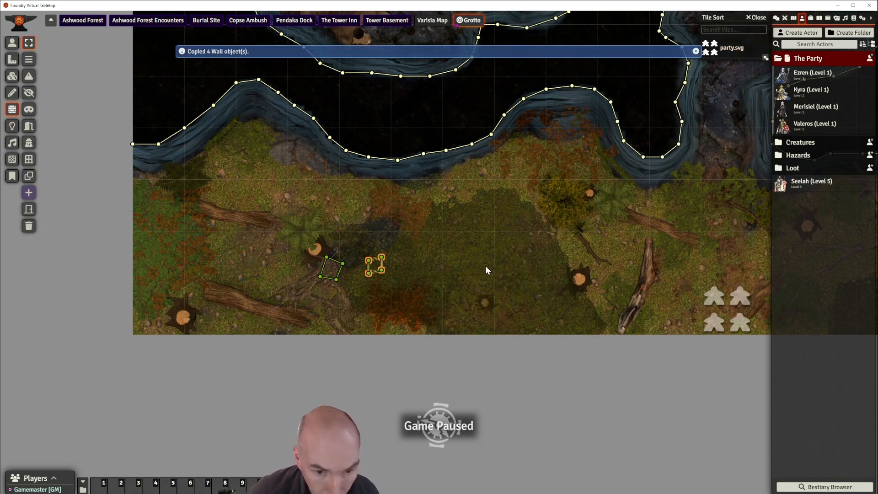
key("ctrl+v")
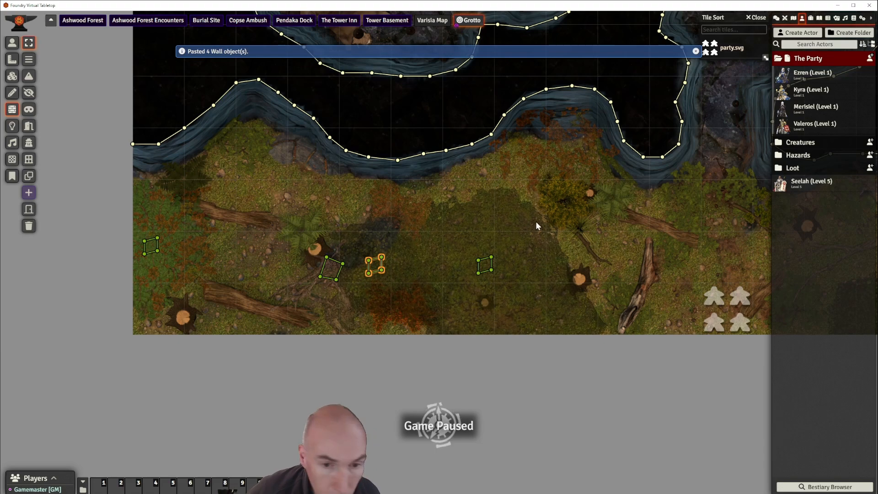
- Paste copies of the trunk box onto the southeast canopy tree and the dead tree below the eastern cliff, aligning the latter with its trunk
left_click_drag(511, 220, 207, 191)
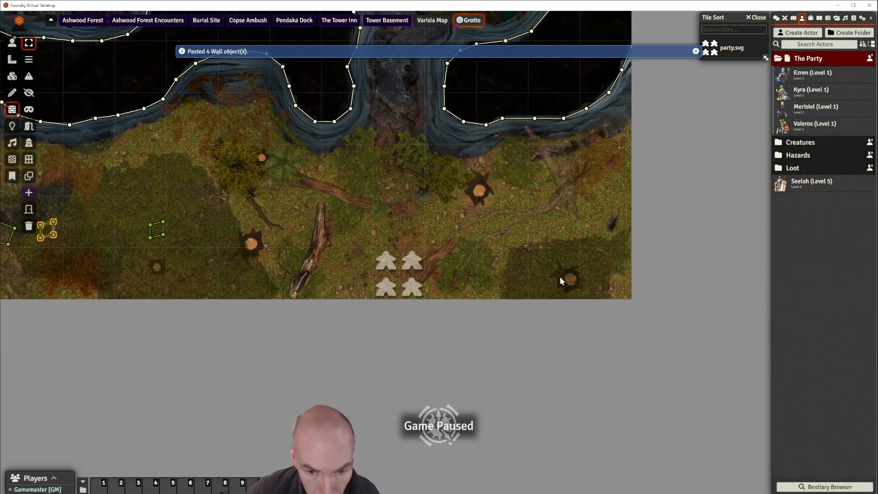
key("ctrl+v")
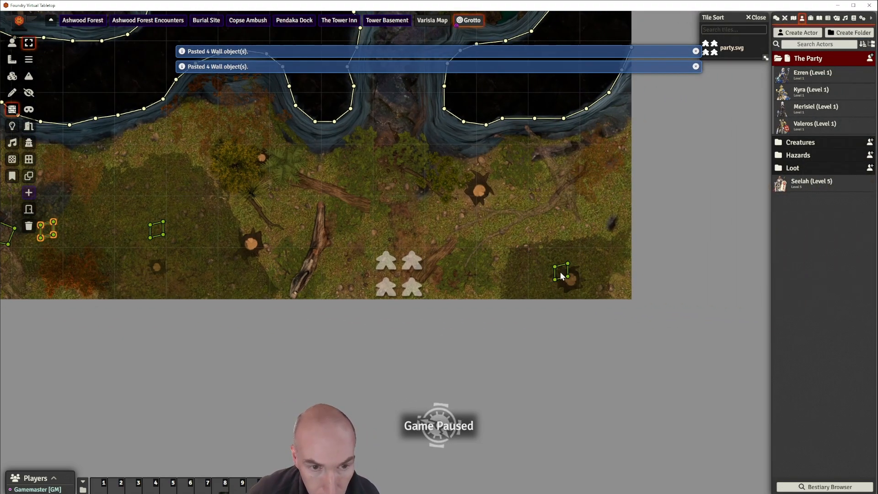
left_click_drag(403, 190, 466, 216)
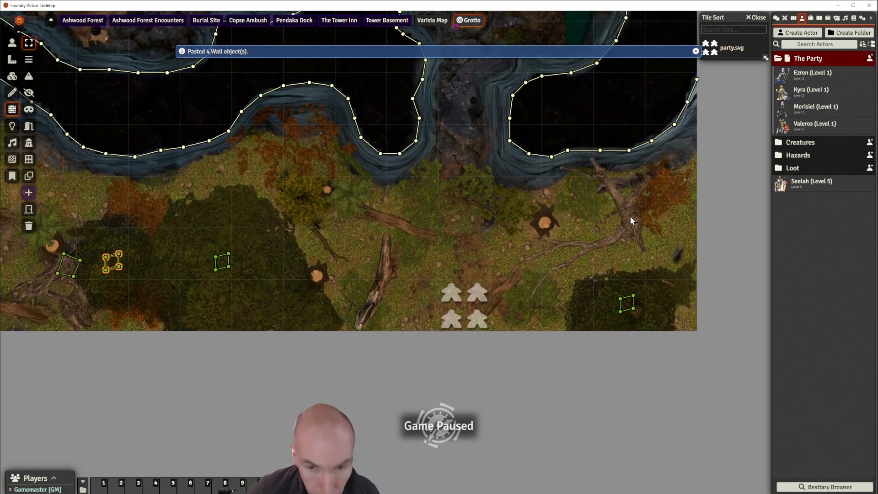
key("ctrl+v")
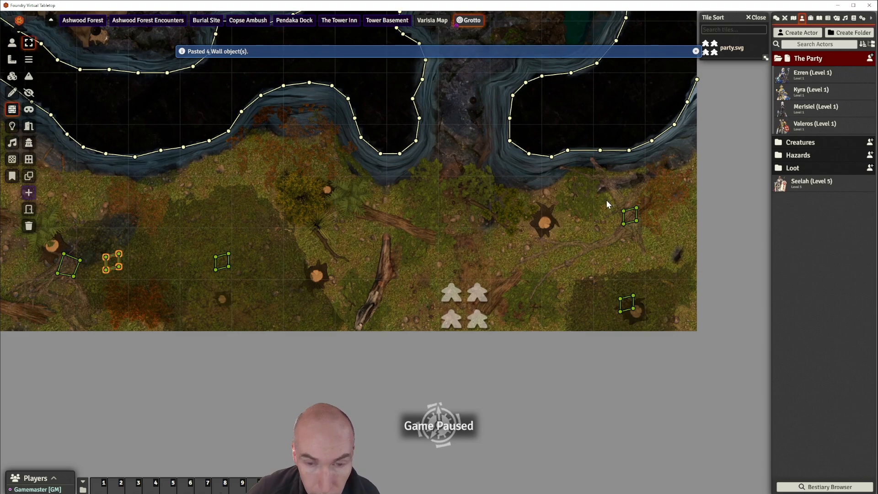
left_click_drag(613, 197, 637, 226)
left_click(477, 208)
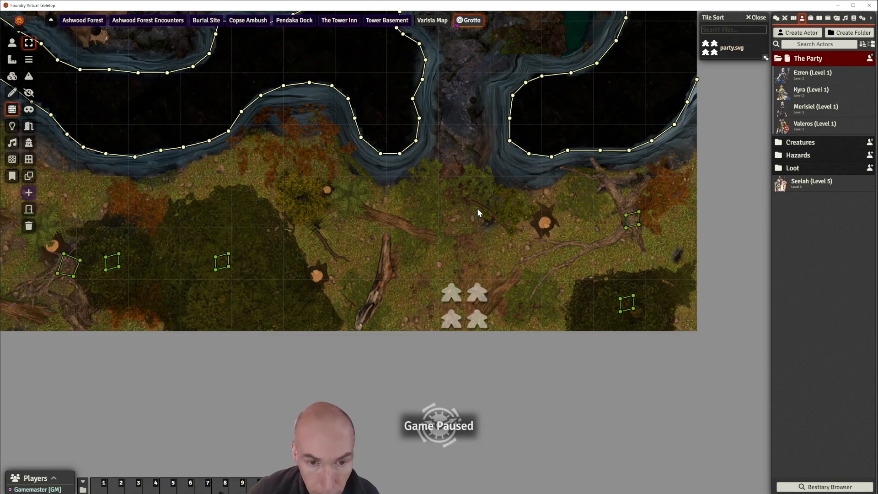
- Trace connected terrain walls around the large barrel in the eastern chamber, starting from its west corner
scroll(478, 211, "down", 3)
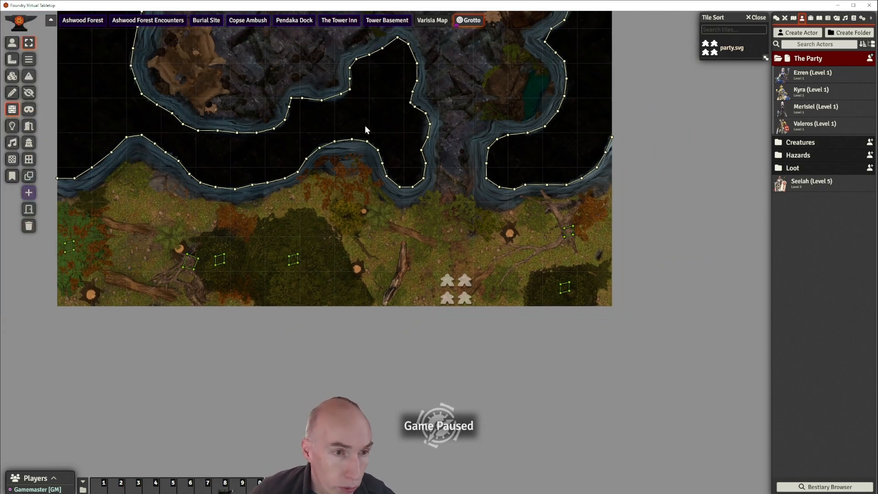
left_click_drag(365, 125, 402, 311)
scroll(424, 239, "up", 1)
scroll(424, 238, "up", 3)
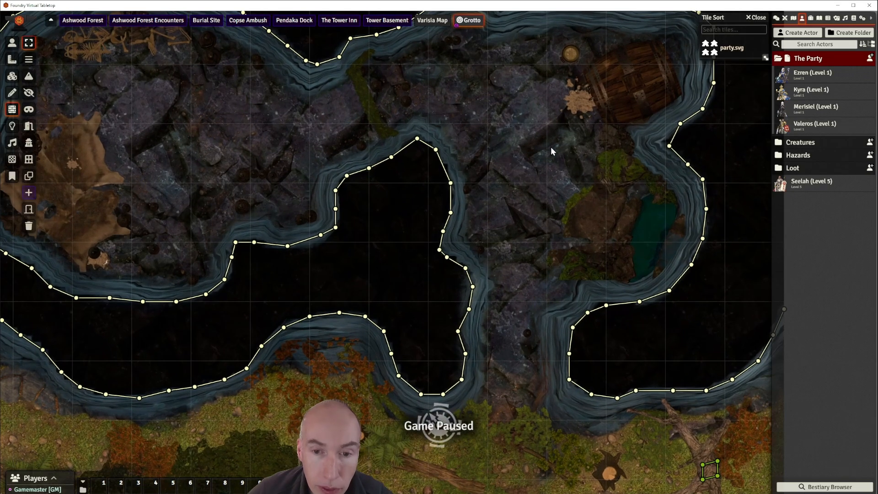
left_click_drag(551, 147, 469, 225)
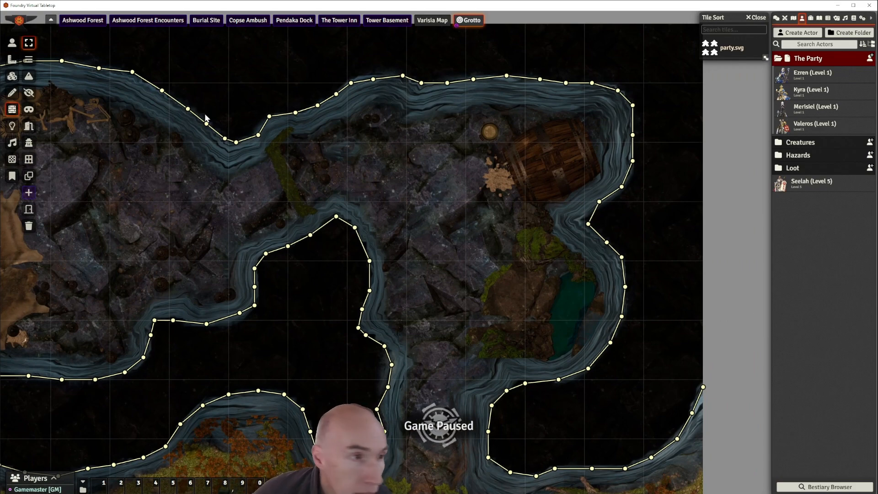
left_click(25, 78)
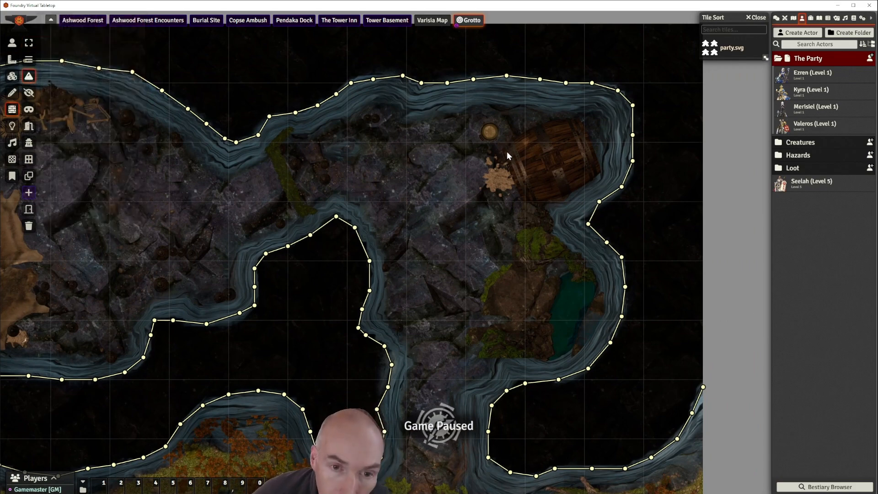
left_click_drag(523, 200, 526, 206)
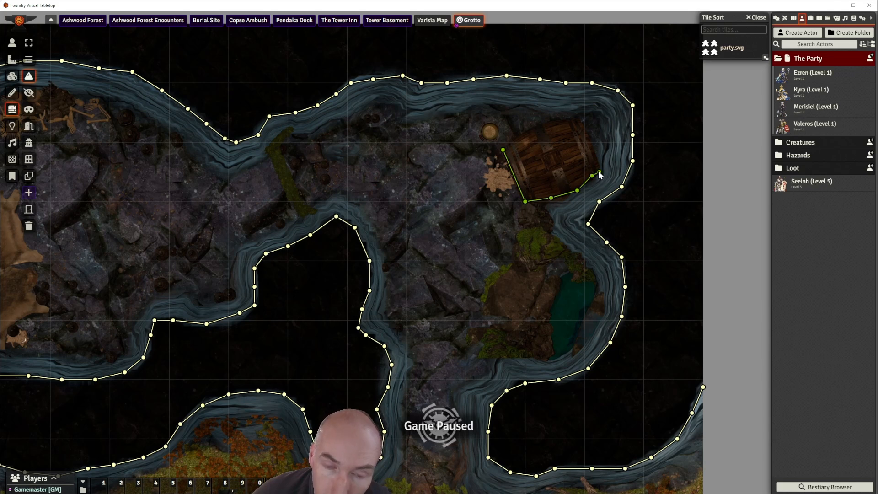
left_click(600, 172)
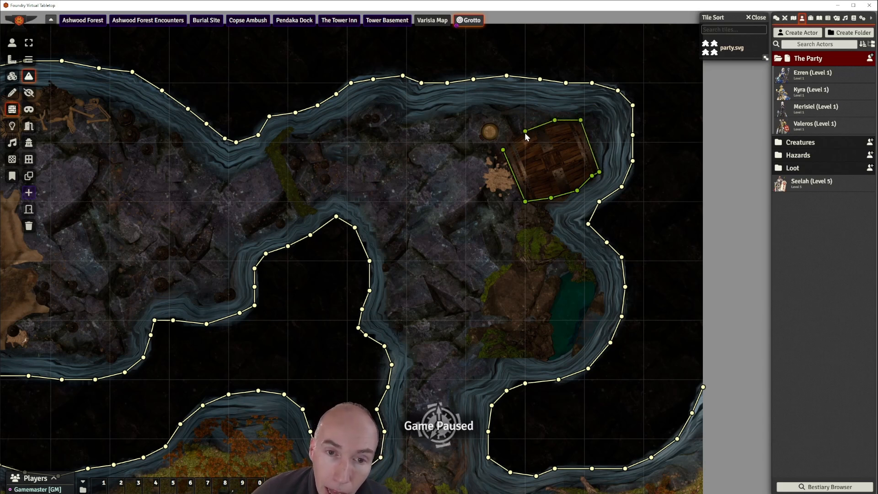
left_click(525, 133)
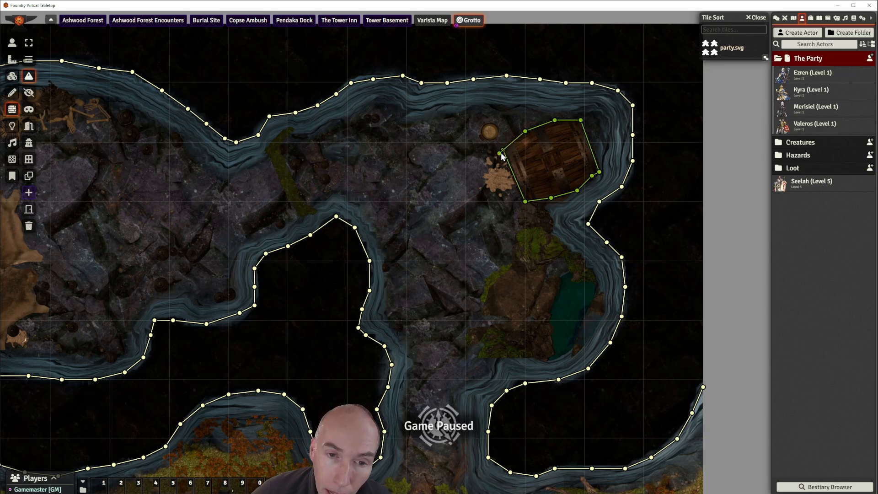
- Close the barrel's terrain-wall outline at its west corner and remove the extra point near its southeast corner
left_click(500, 153)
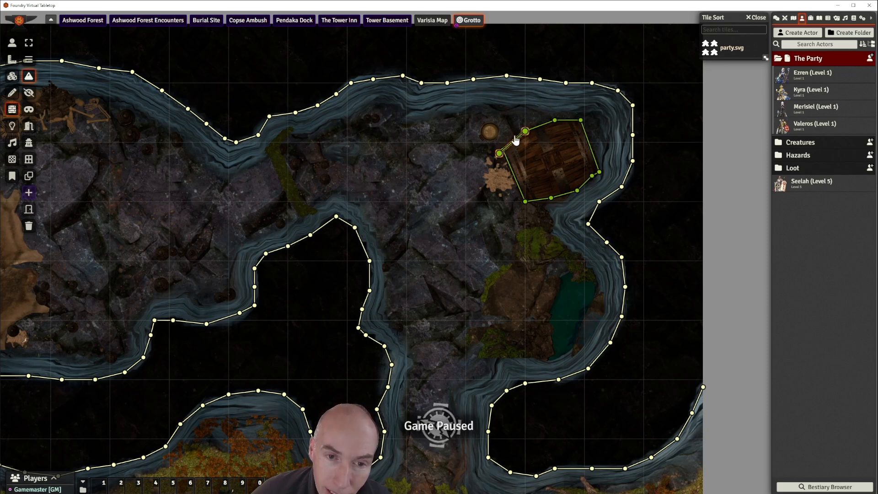
left_click_drag(501, 155, 503, 152)
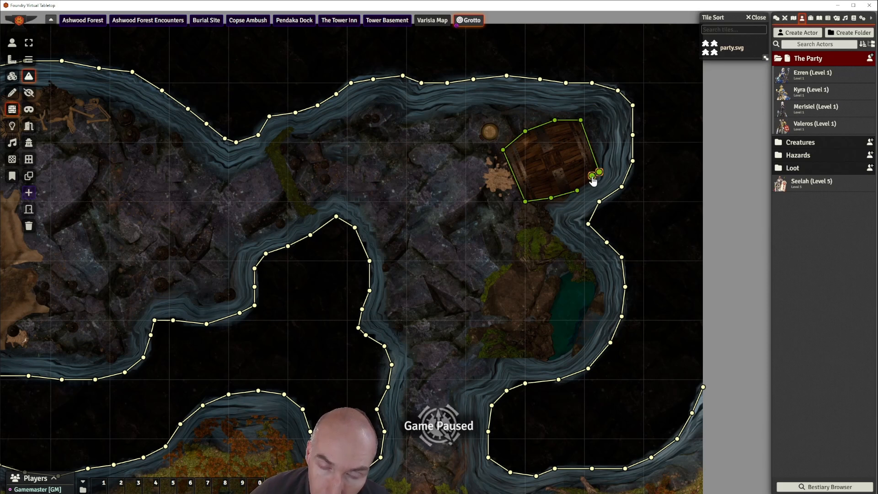
left_click_drag(575, 198, 579, 197)
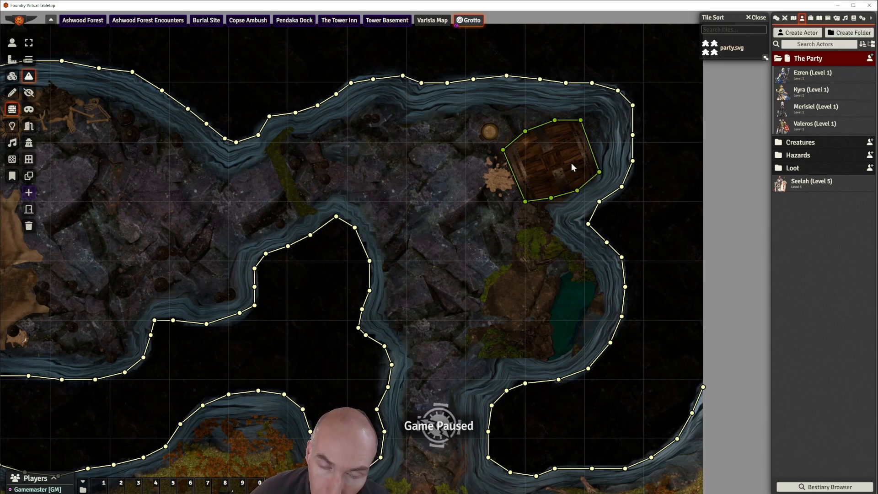
- Examine the mossy rocks and pool in the eastern chamber for further spots that need terrain walls
scroll(502, 257, "down", 2)
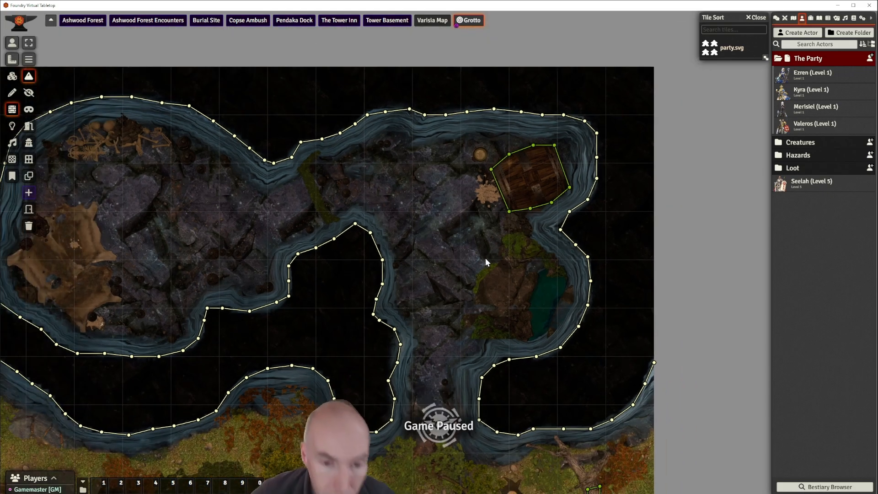
left_click_drag(454, 241, 503, 217)
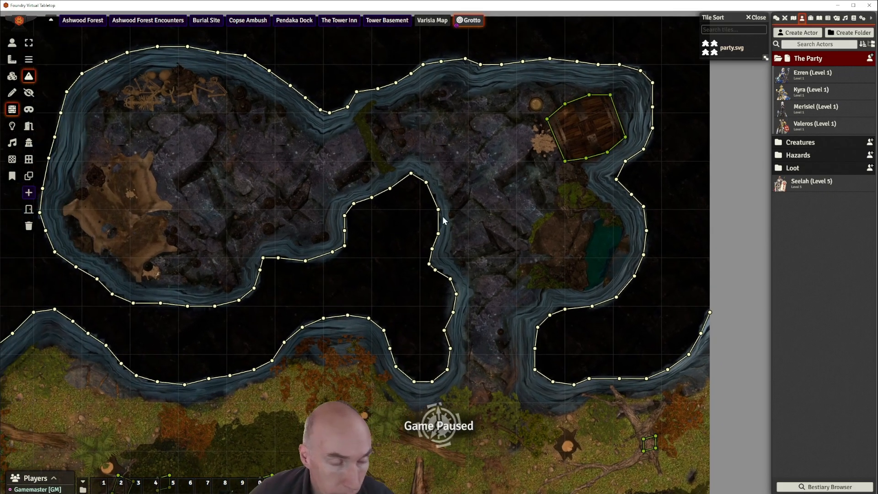
scroll(525, 268, "up", 2)
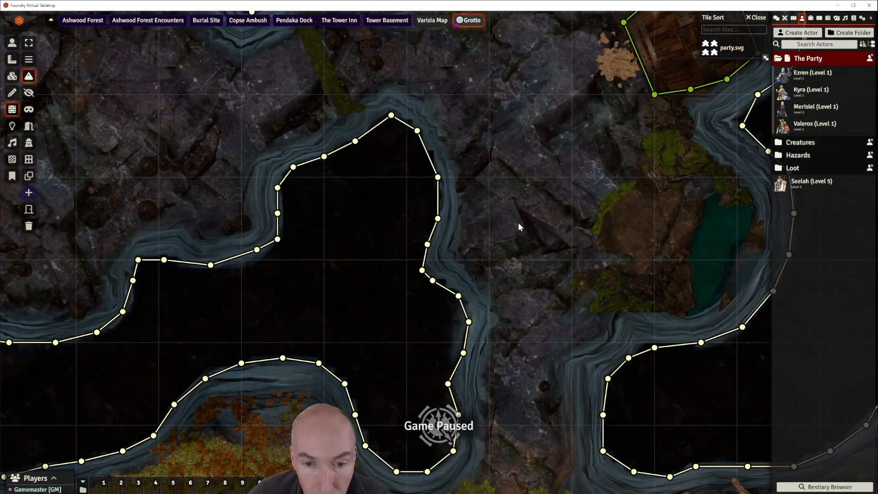
left_click_drag(518, 223, 412, 221)
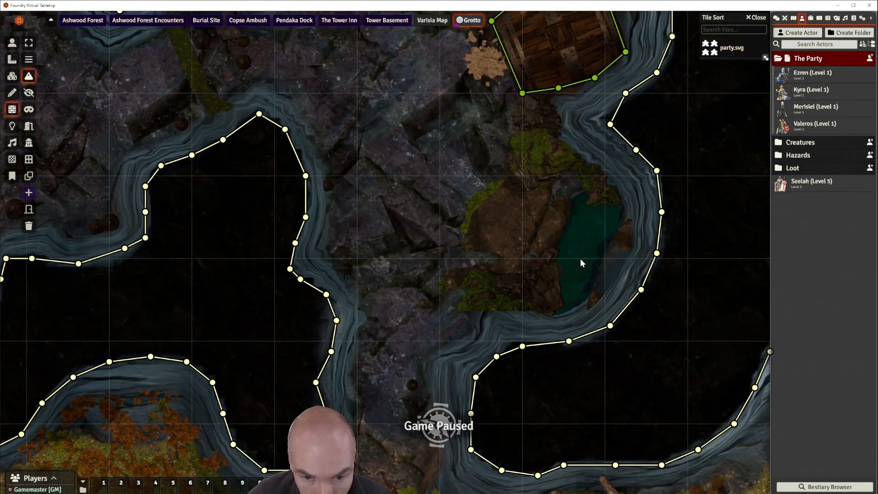
scroll(581, 260, "down", 1)
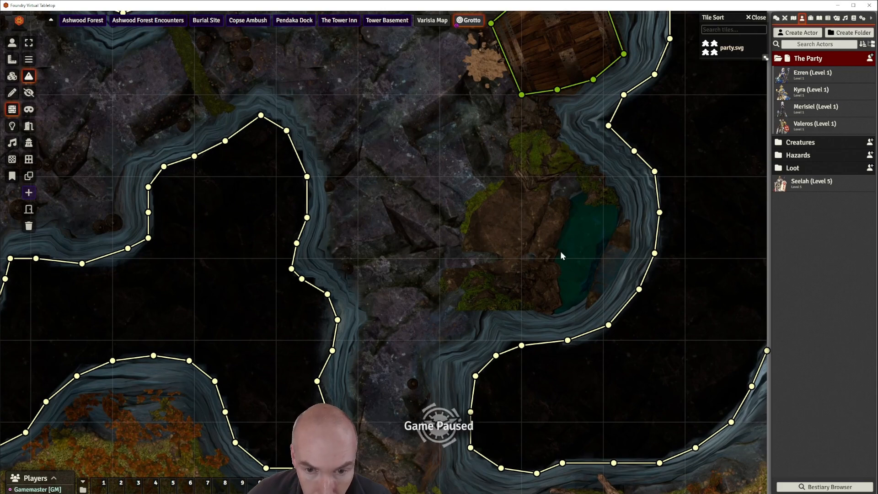
scroll(486, 239, "down", 1)
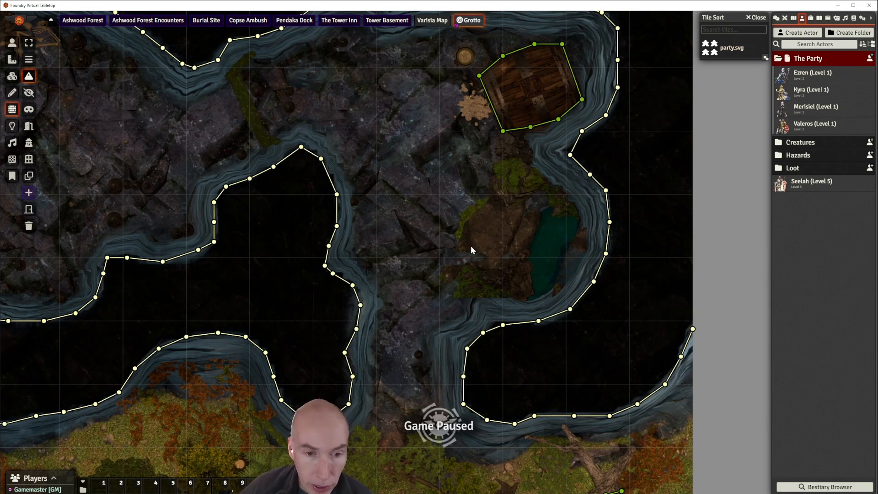
left_click_drag(424, 247, 440, 268)
scroll(441, 267, "down", 3)
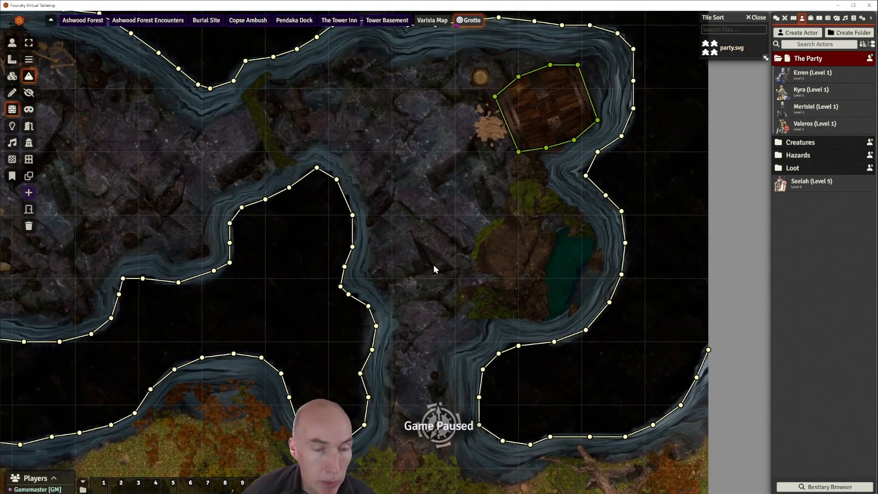
scroll(433, 265, "up", 2)
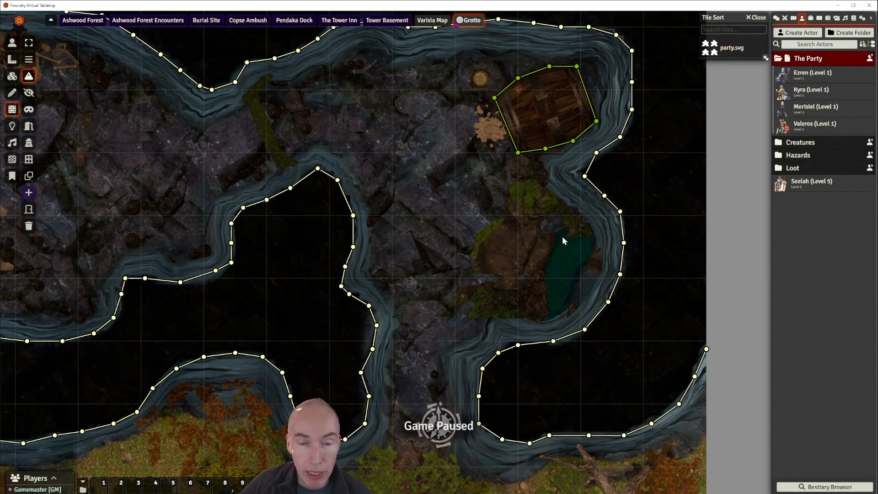
left_click_drag(446, 207, 465, 213)
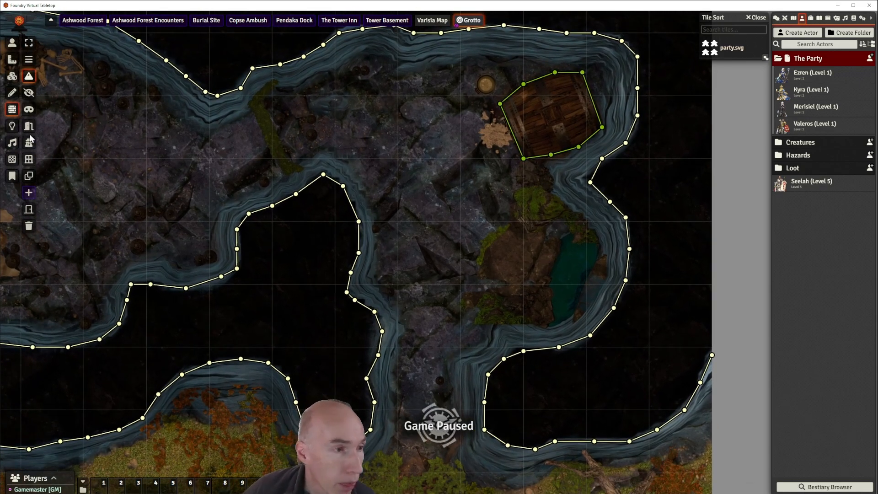
- Place the animated Ogre Grotto rock tile over the boulders and pool in the eastern chamber from the tile browser
left_click(12, 94)
left_click(12, 76)
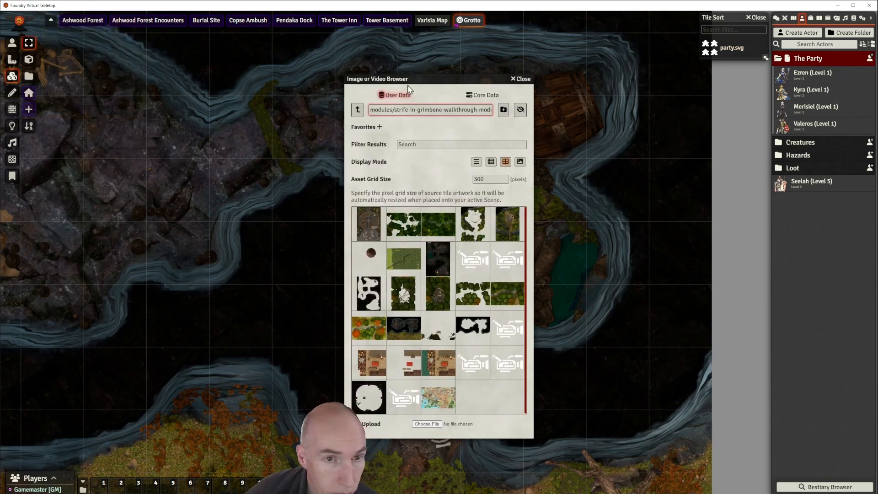
left_click_drag(423, 79, 97, 98)
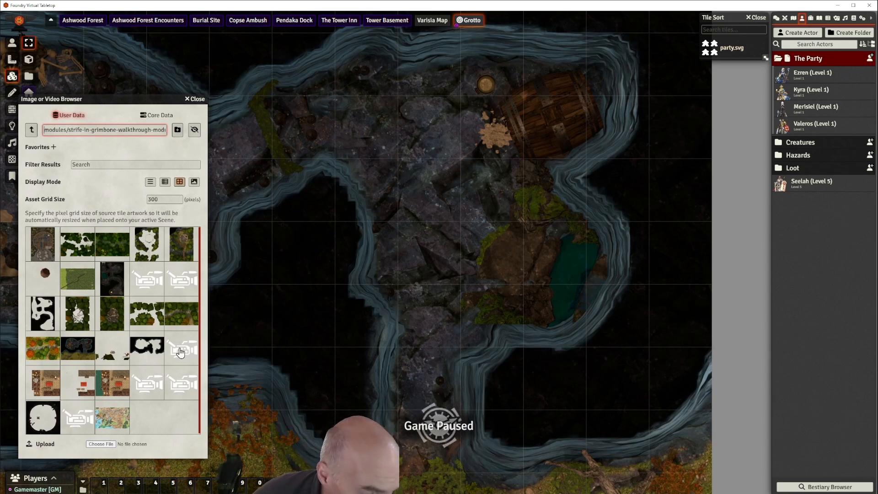
left_click_drag(181, 352, 384, 320)
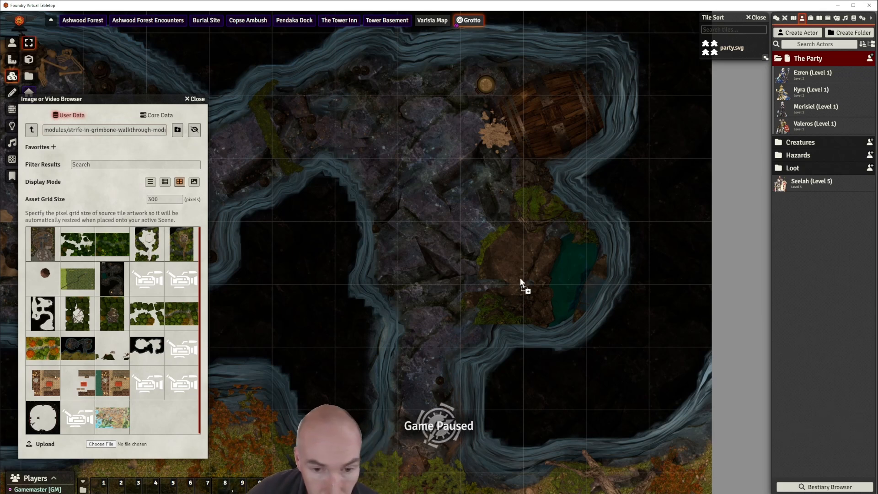
left_click_drag(562, 261, 561, 262)
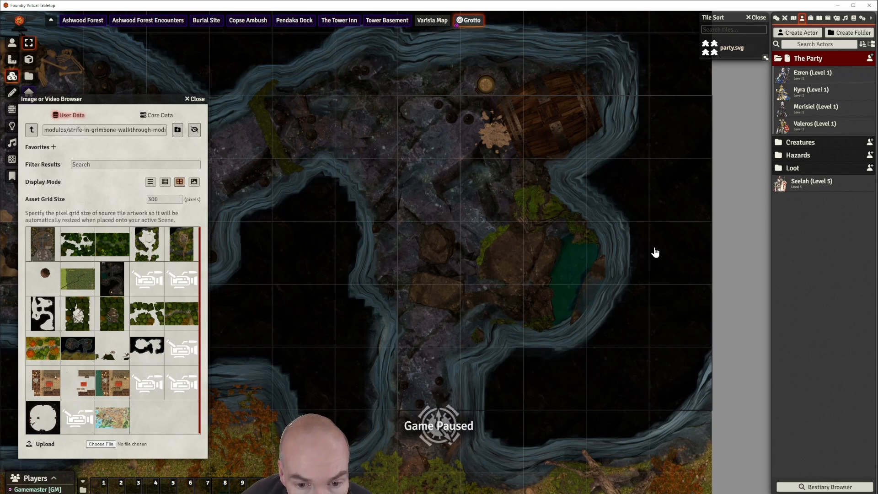
- Inspect how the placed tile's rocks and pool line up with the cave artwork and the scene grid
scroll(617, 304, "up", 2)
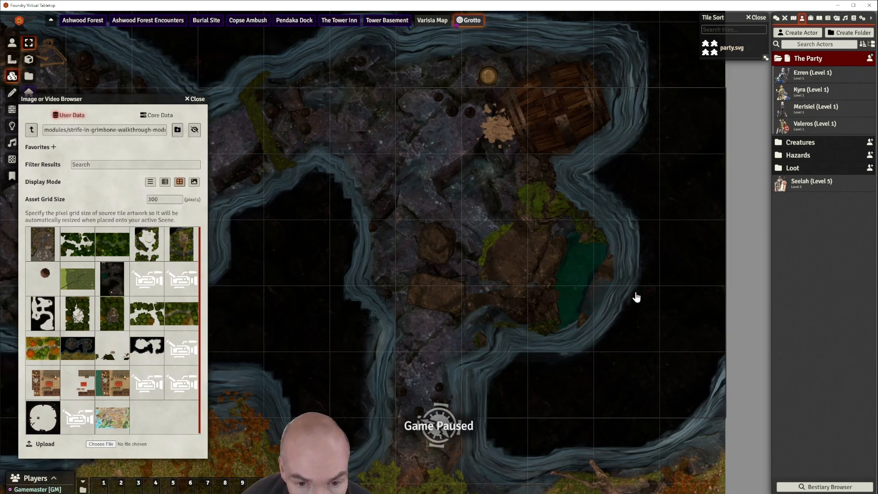
scroll(519, 261, "up", 1)
scroll(519, 260, "up", 1)
left_click_drag(544, 243, 349, 161)
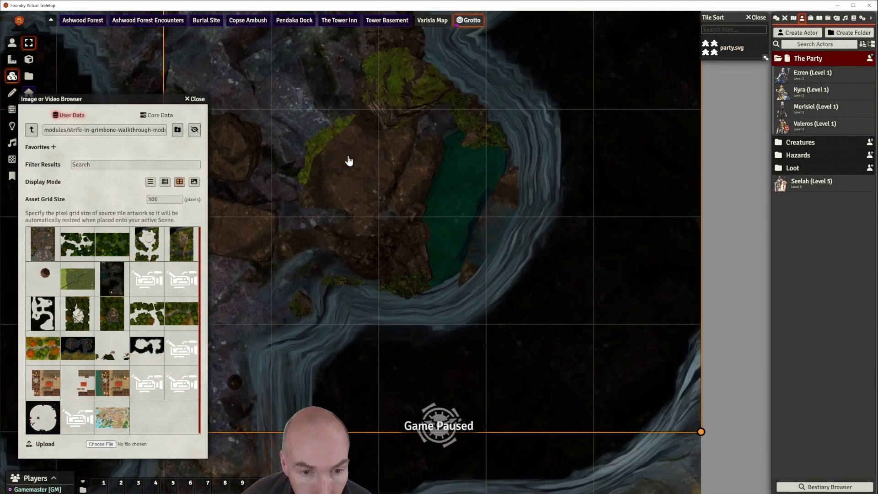
scroll(493, 250, "up", 3)
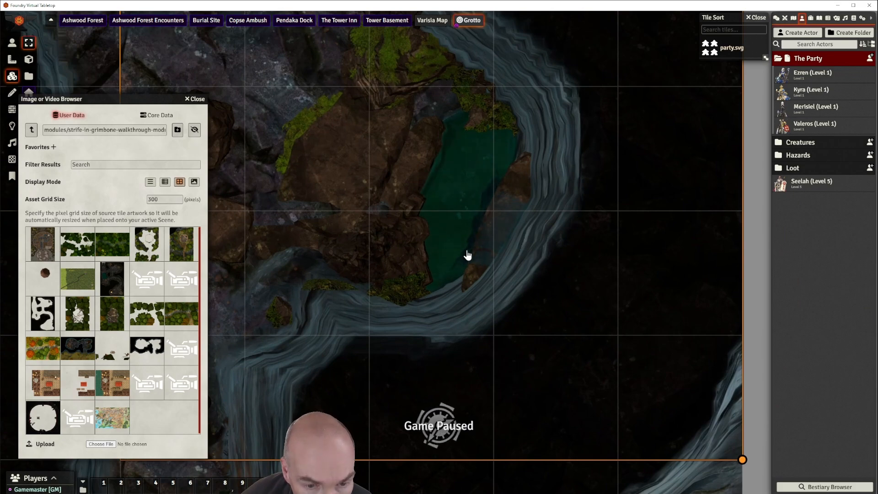
scroll(519, 219, "down", 3)
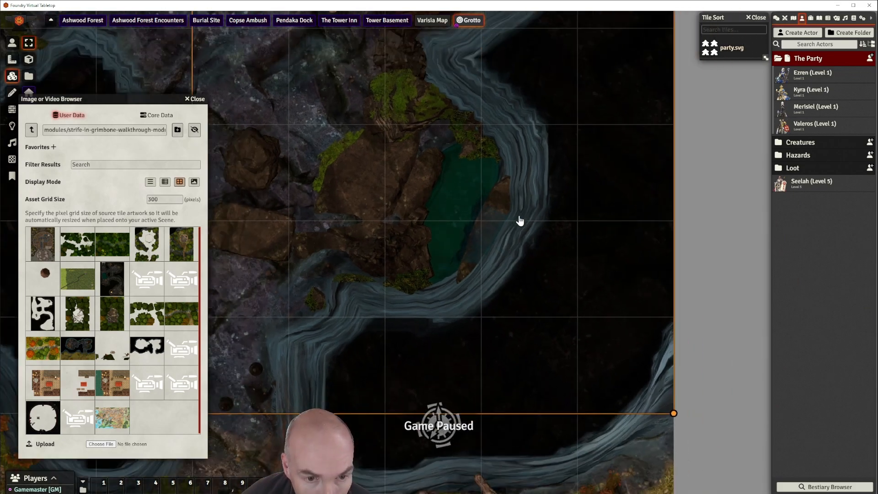
left_click_drag(349, 161, 459, 202)
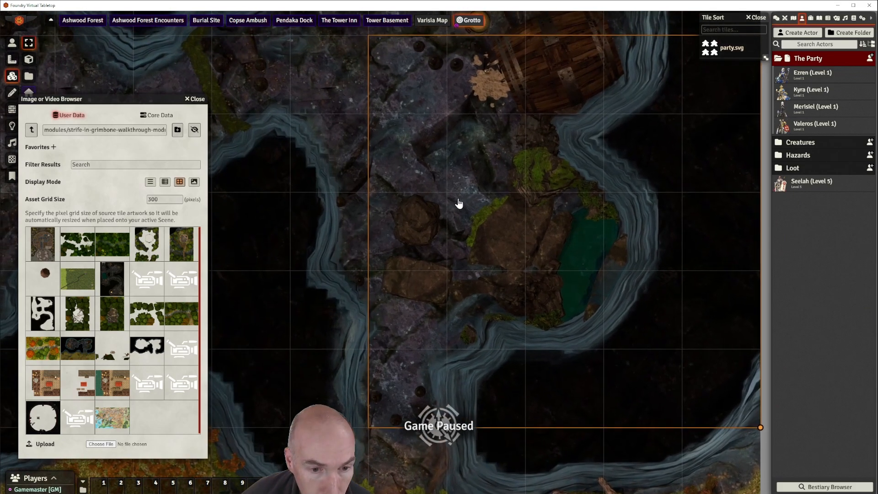
scroll(433, 210, "down", 2)
scroll(435, 212, "down", 5)
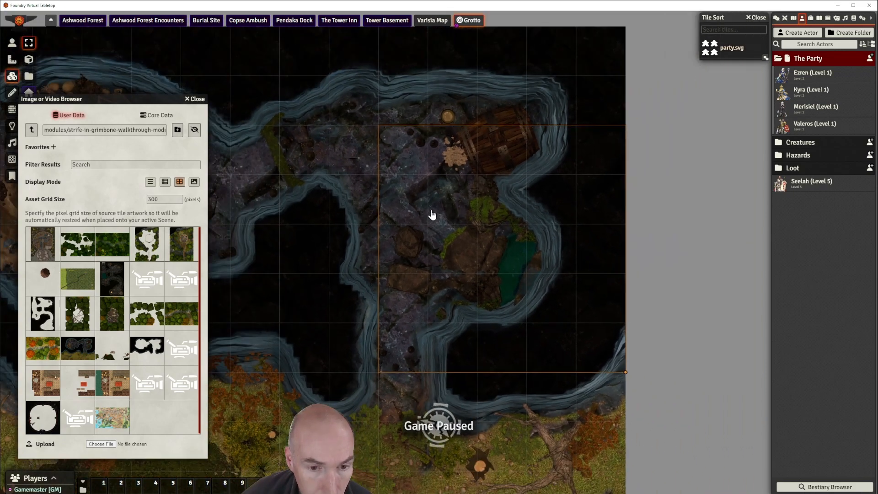
left_click_drag(436, 208, 460, 193)
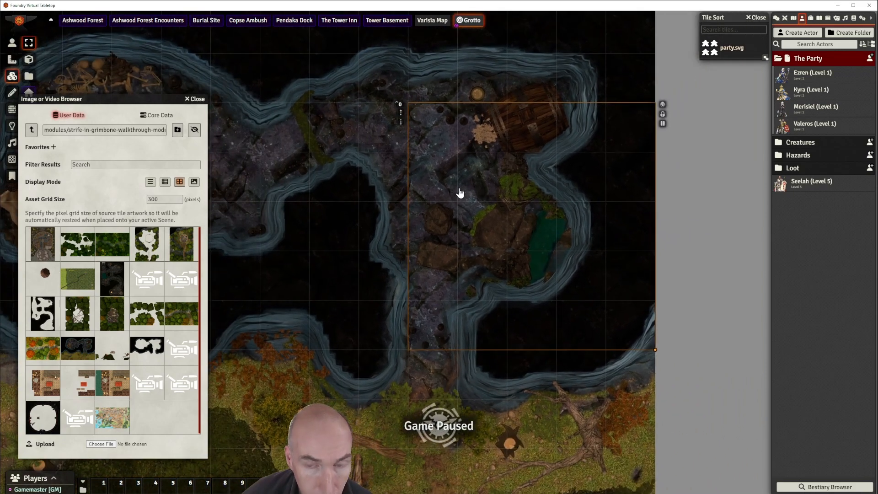
- Lock the animated rock tile in place in the eastern chamber and close the tile browser
left_click(663, 114)
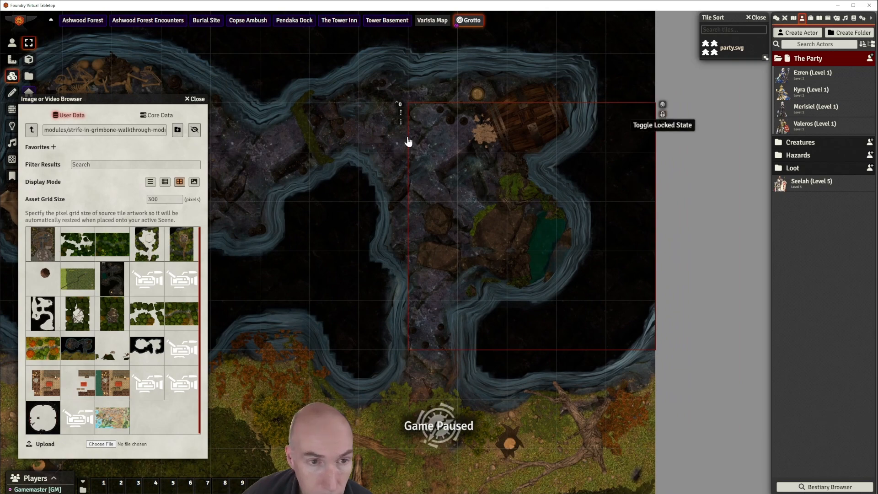
left_click(372, 134)
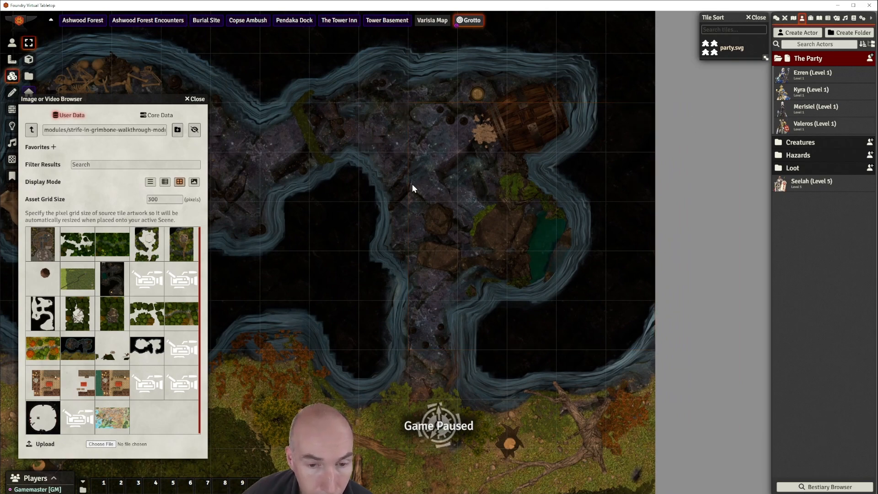
right_click(439, 209)
left_click_drag(440, 208, 520, 206)
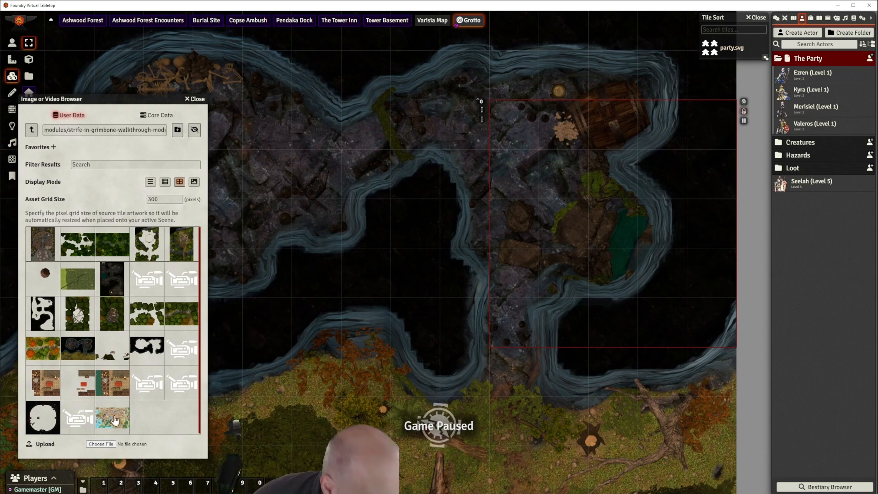
left_click(200, 99)
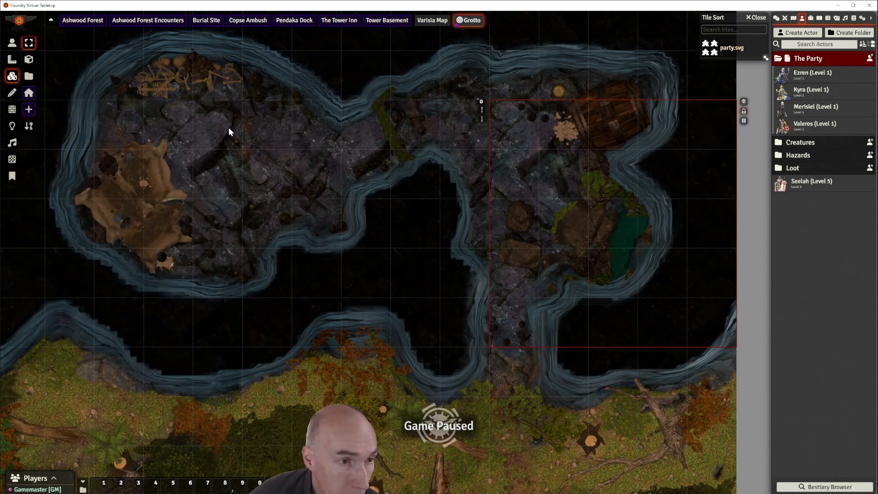
- Draw an ethereal wall across the passage beside the hanging moss, joining the northern and southern cave walls
left_click_drag(311, 149, 284, 216)
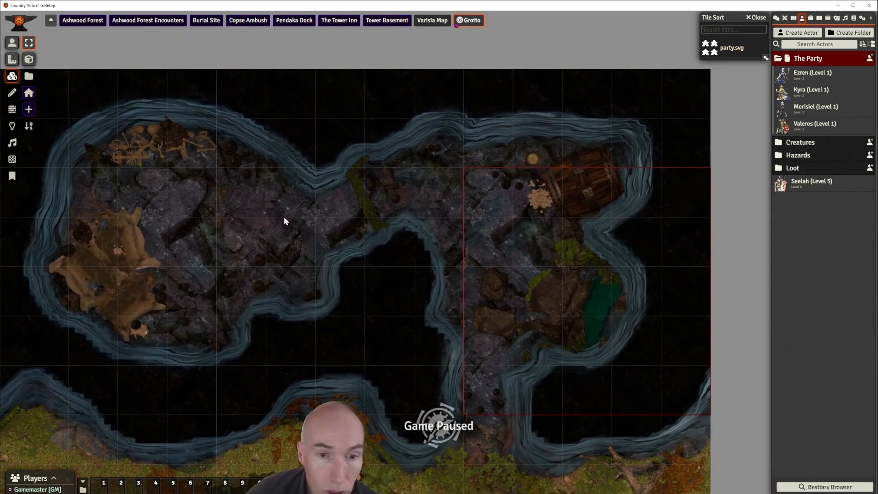
scroll(388, 208, "up", 5)
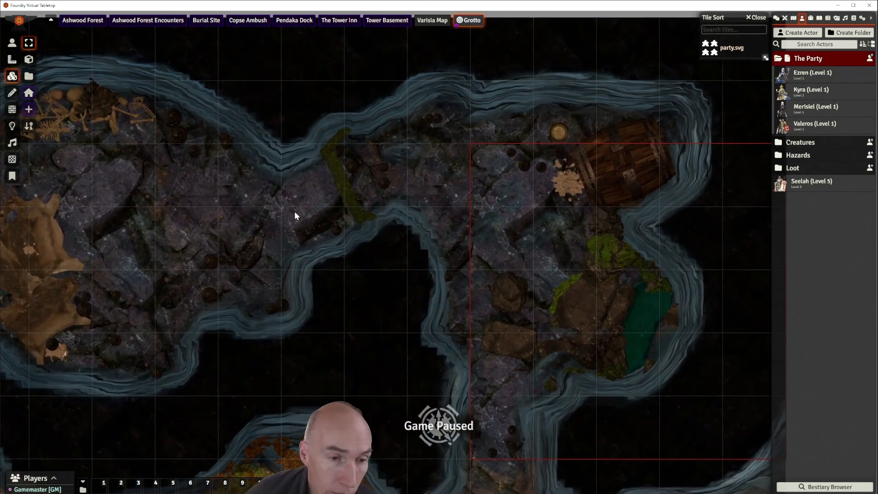
left_click_drag(295, 211, 344, 226)
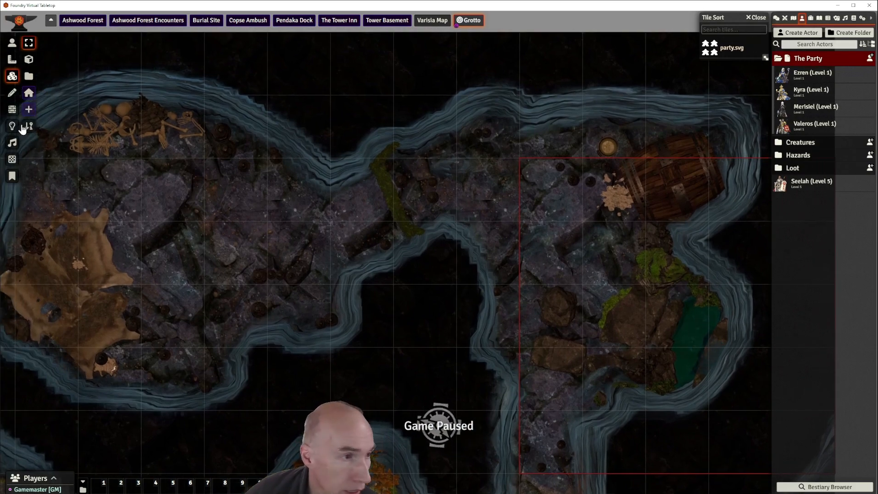
left_click(12, 111)
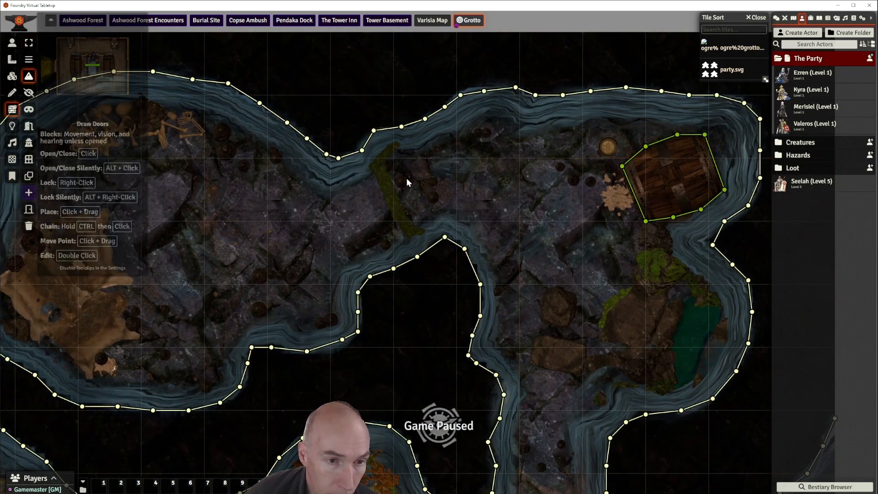
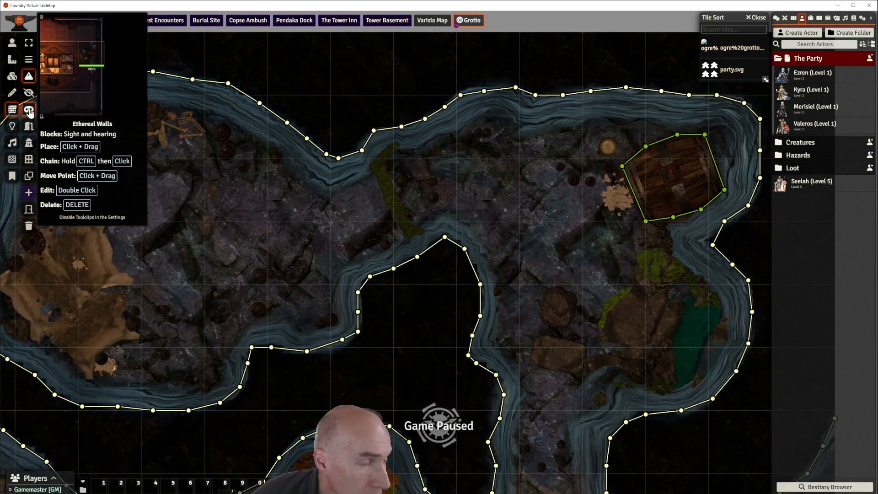
left_click(28, 110)
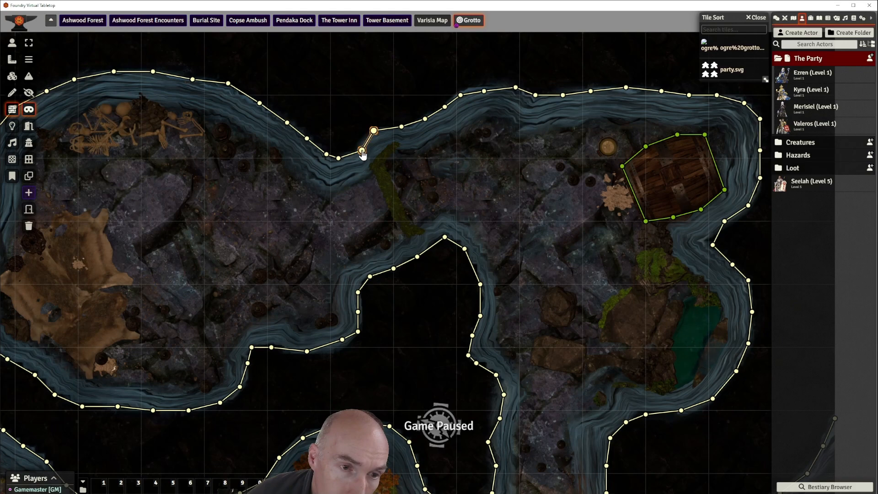
mouse_move(362, 153)
left_mouse_down()
mouse_move(377, 178)
mouse_move(363, 155)
left_mouse_up()
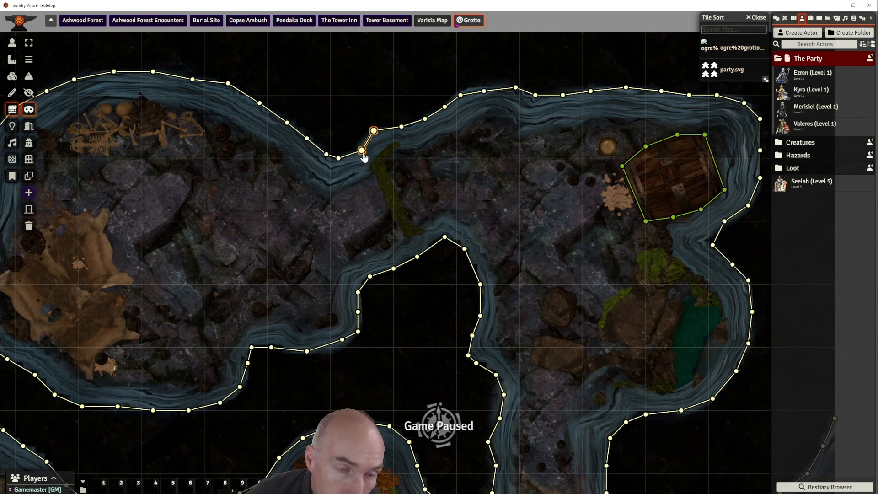
left_click_drag(364, 156, 421, 260)
right_click(434, 191)
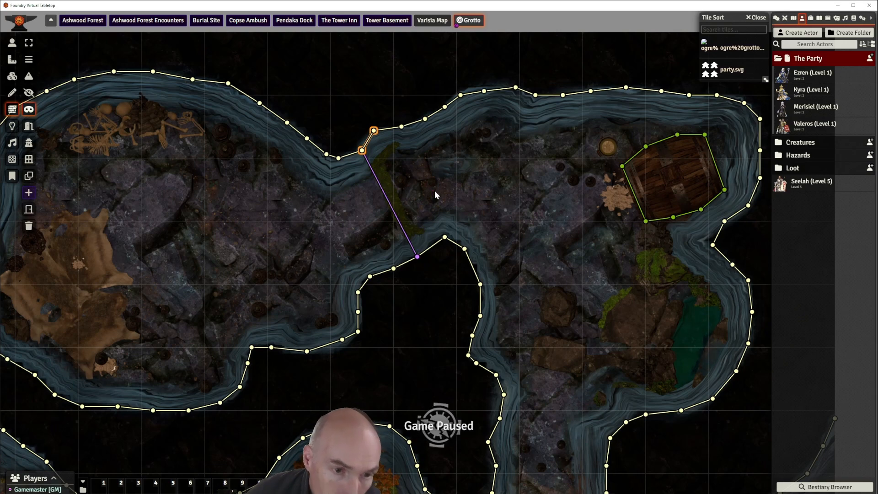
- Review the movement, light, sight and sound restrictions of the ethereal wall by the moss and update the wall
scroll(513, 184, "down", 3)
scroll(509, 181, "up", 3)
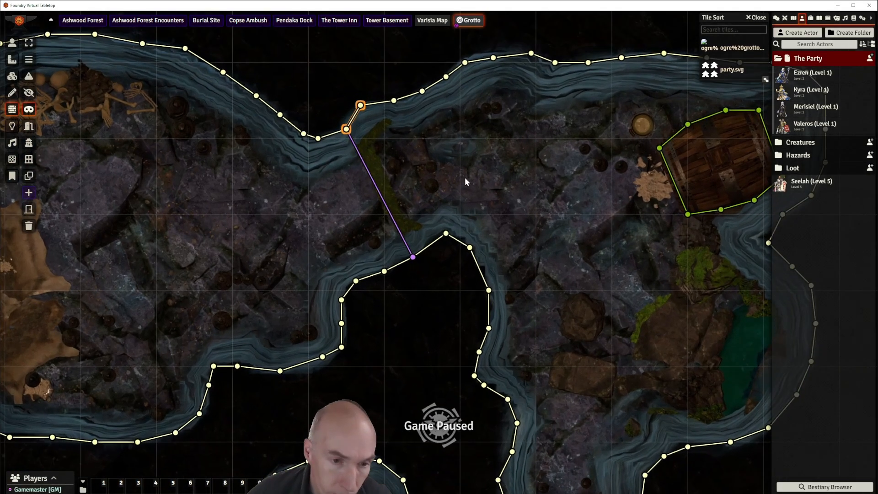
double_click(381, 200)
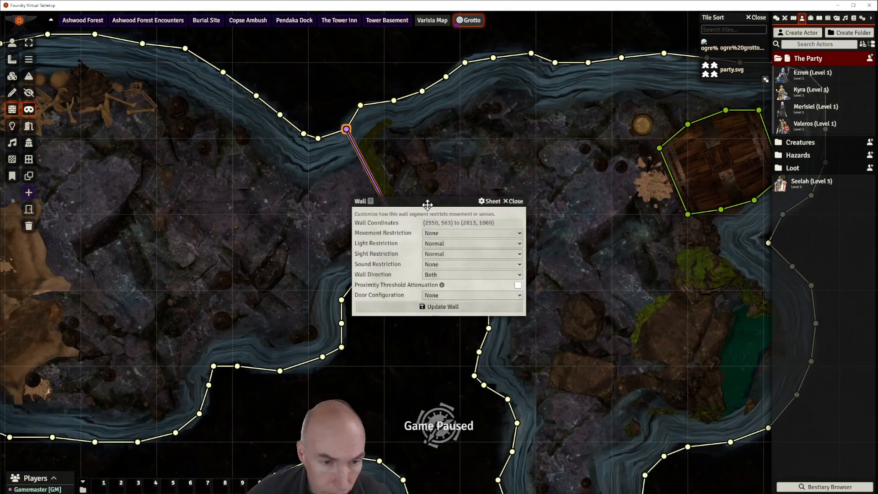
left_click_drag(393, 200, 195, 167)
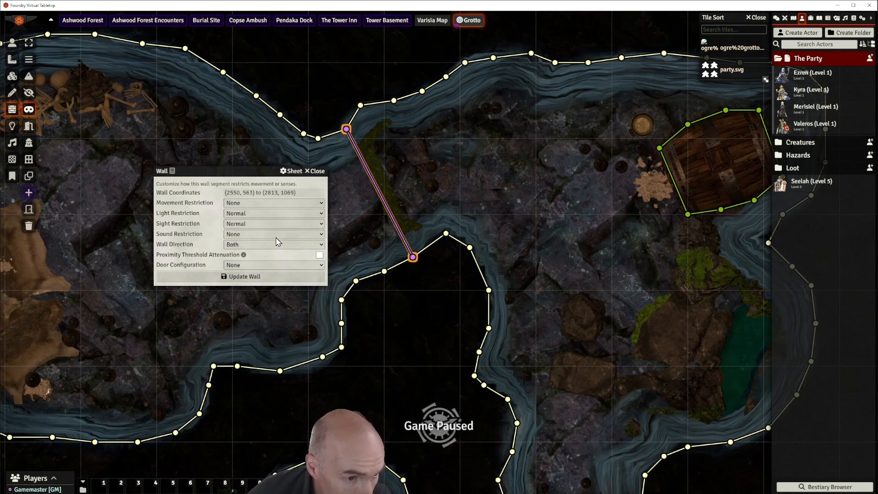
left_click(257, 276)
- Look over the eastern chamber's boulders, pool and southern passage for anything else that needs walls
scroll(497, 192, "down", 3)
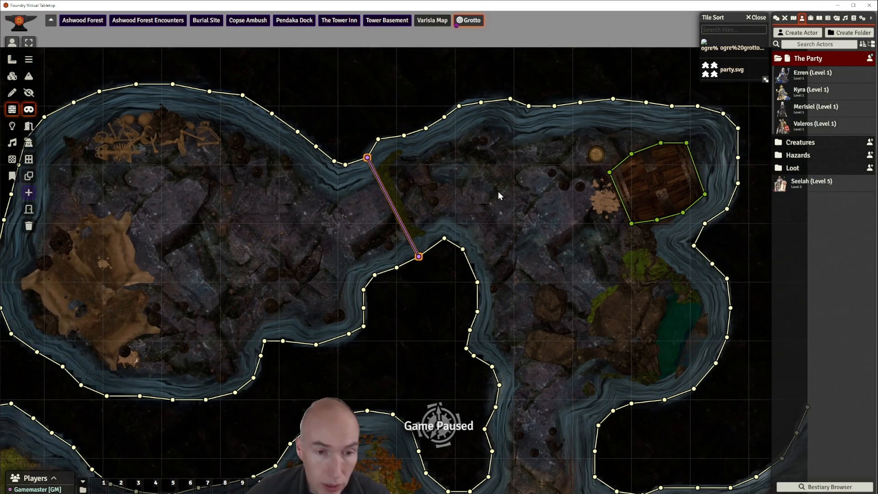
left_click_drag(491, 196, 494, 162)
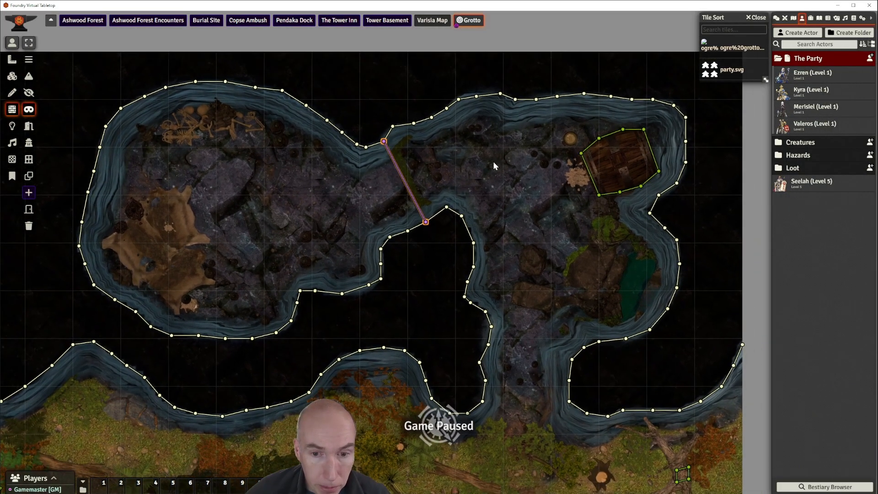
left_click_drag(523, 198, 415, 136)
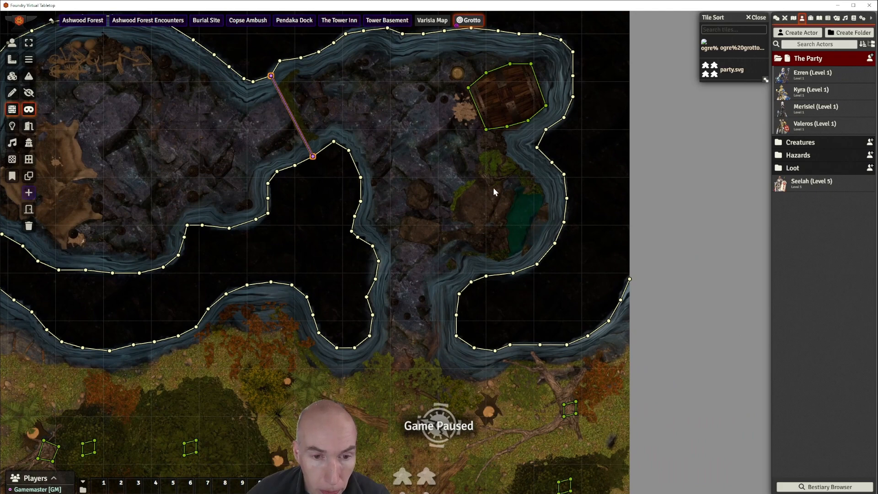
scroll(493, 187, "up", 2)
scroll(493, 187, "up", 1)
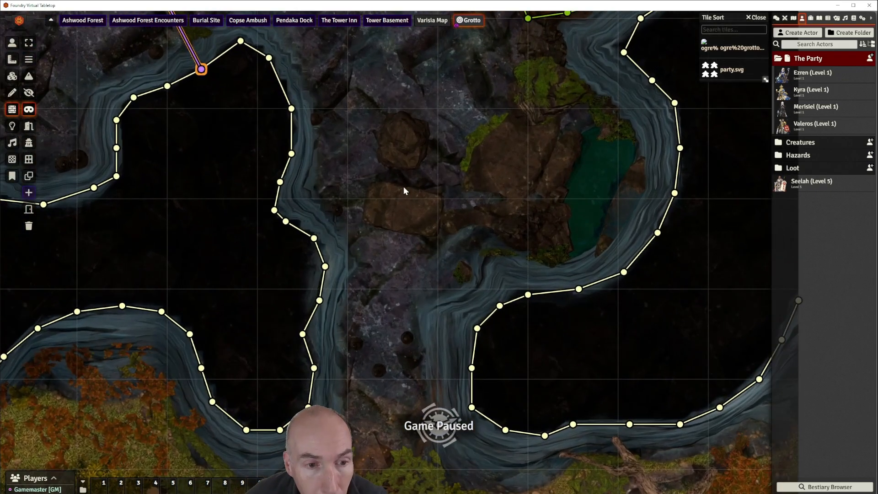
scroll(487, 207, "down", 1)
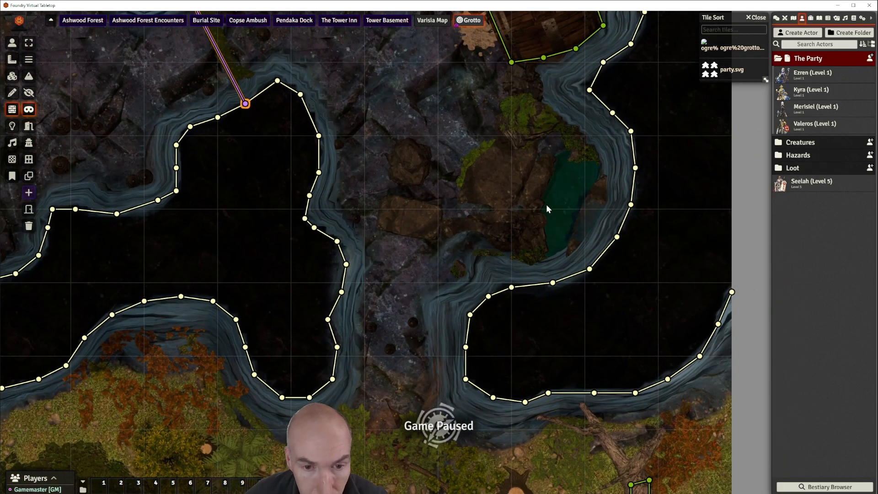
scroll(526, 201, "down", 1)
scroll(459, 176, "down", 1)
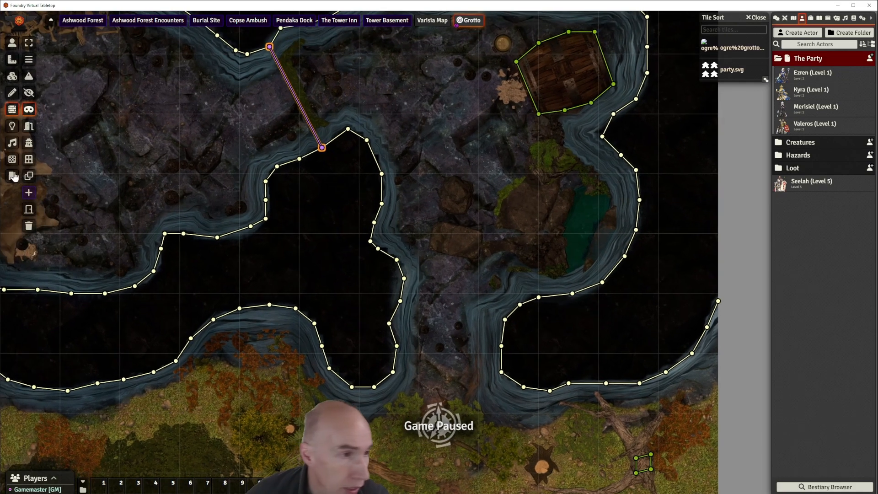
- Toggle the World Clock's world-default darkness synchronization off and back on, and save the clock settings
left_click(13, 127)
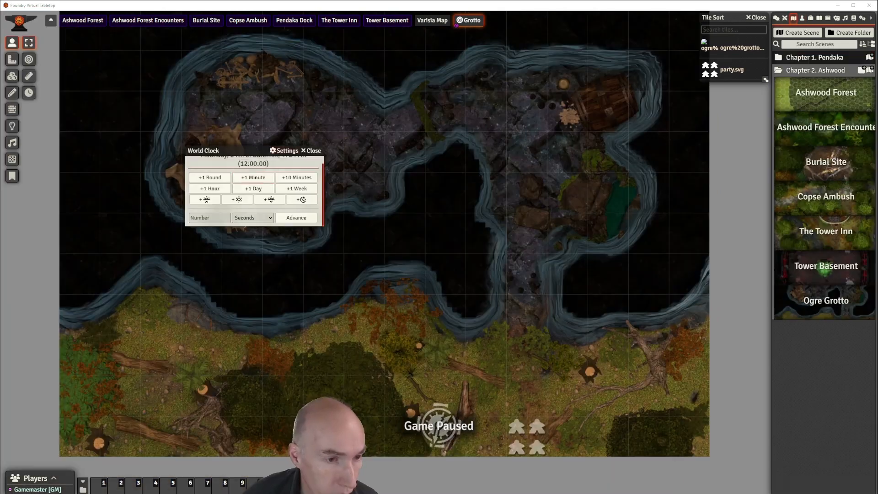
left_click(284, 150)
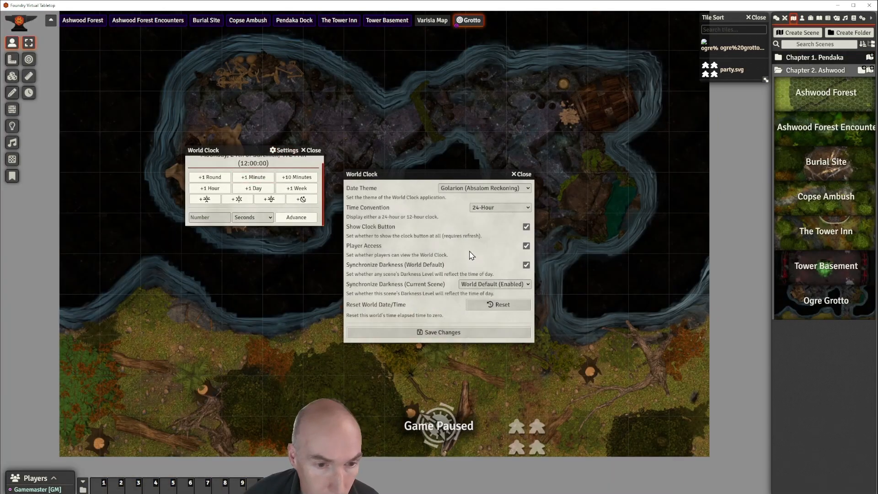
left_click(526, 265)
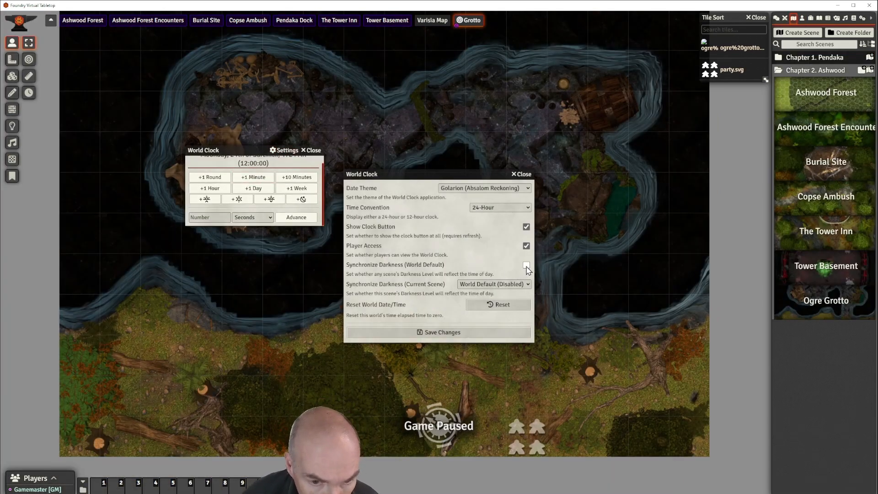
left_click(527, 265)
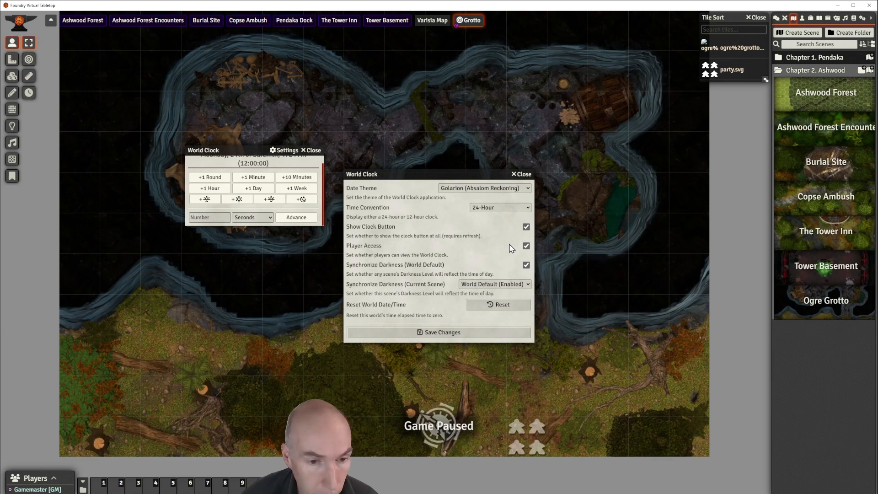
left_click(441, 334)
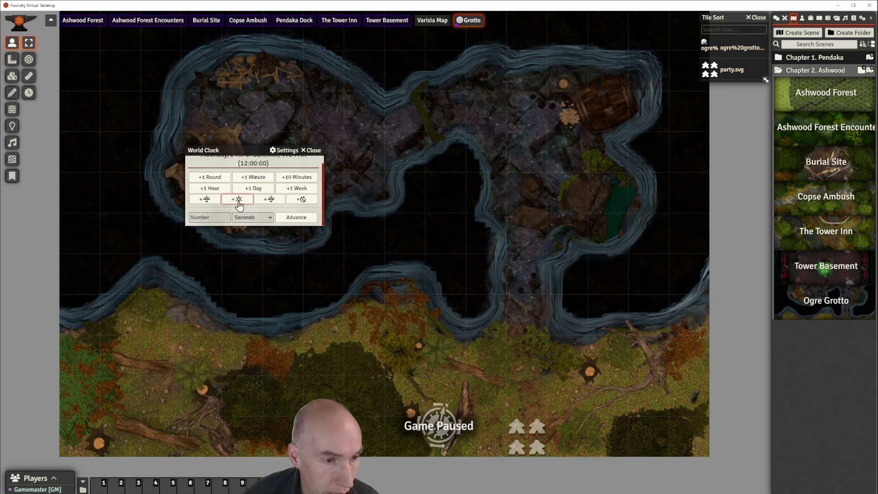
- Advance the world clock through the night to 04:58:54 and on to noon to preview the scene's darkness, and close the clock
left_click(305, 201)
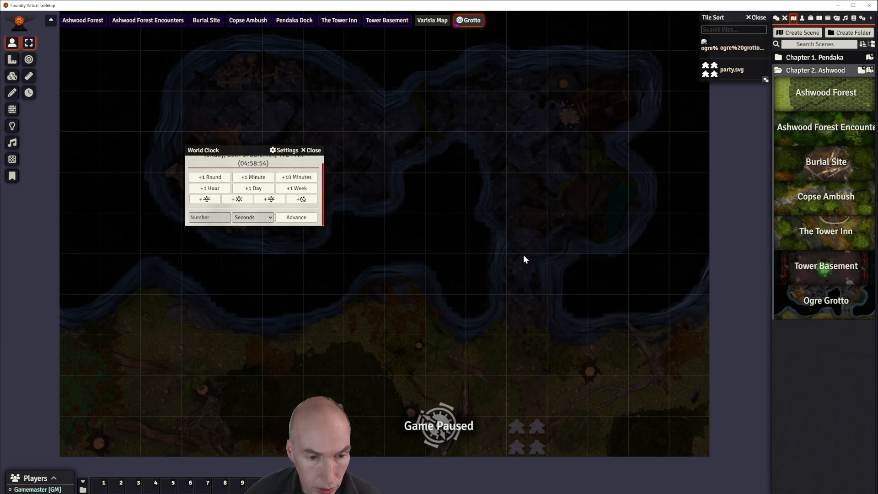
scroll(395, 237, "up", 1)
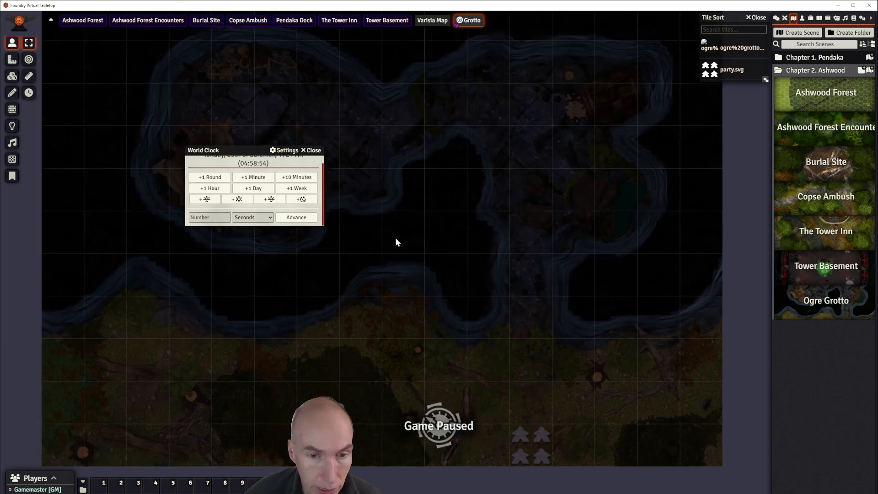
left_click(250, 199)
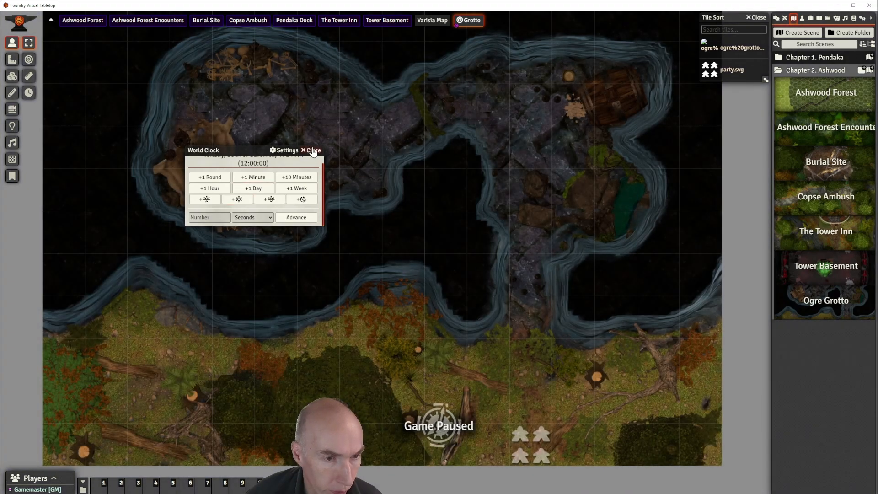
left_click(313, 151)
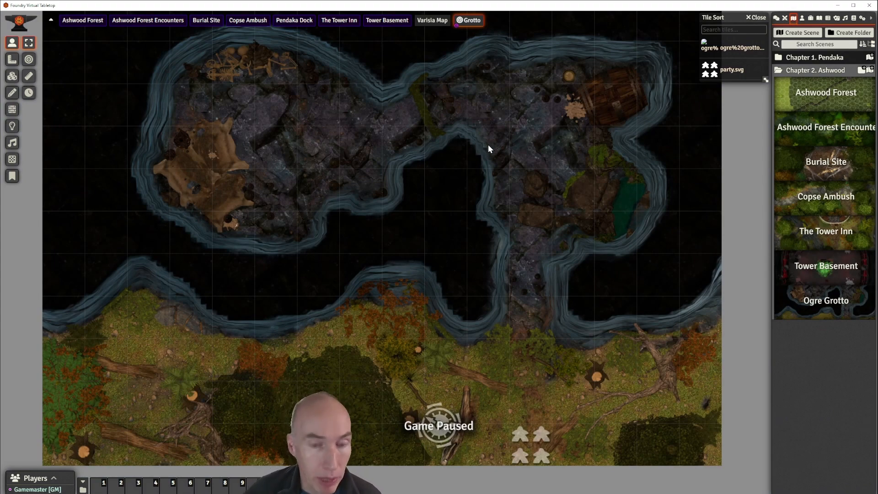
- Create a new scene region for the Ogre Grotto and name it Darkness
scroll(498, 151, "up", 1)
scroll(498, 150, "down", 2)
scroll(498, 149, "up", 2)
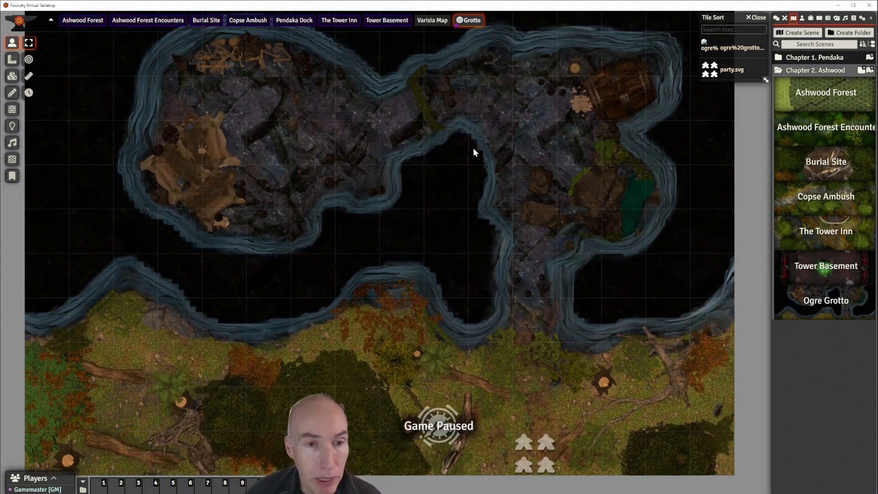
left_click_drag(457, 167, 435, 195)
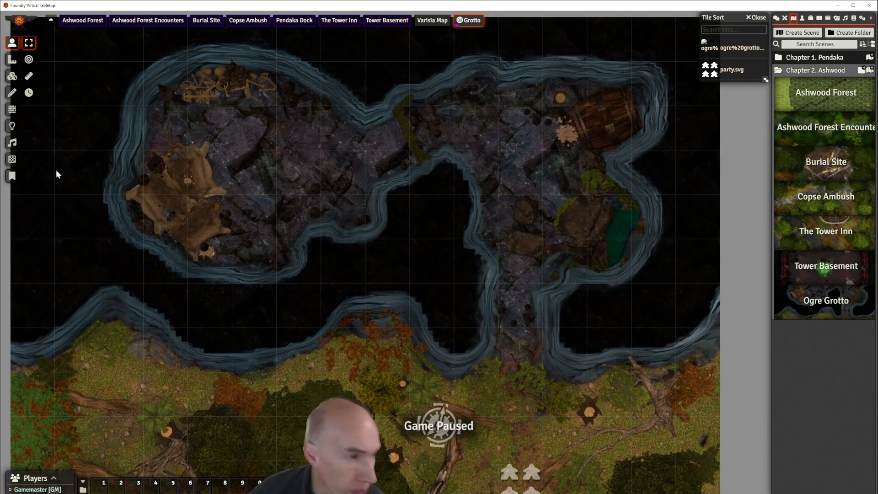
left_click(11, 160)
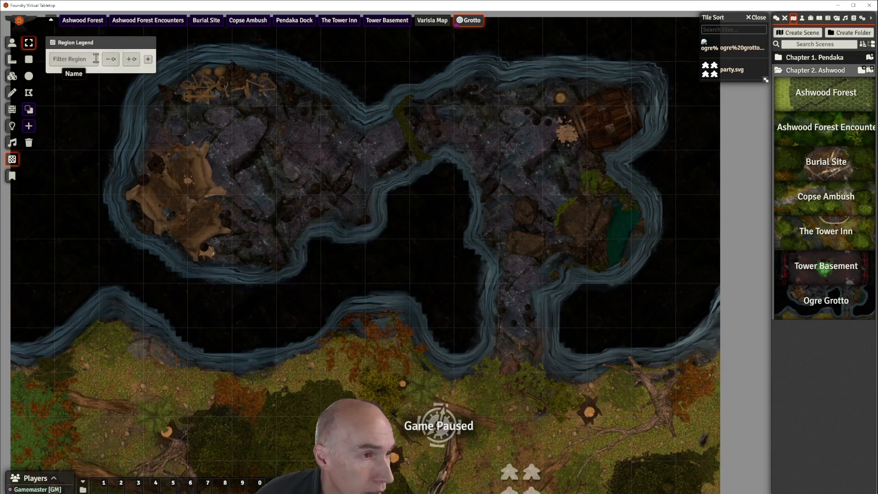
left_click(148, 60)
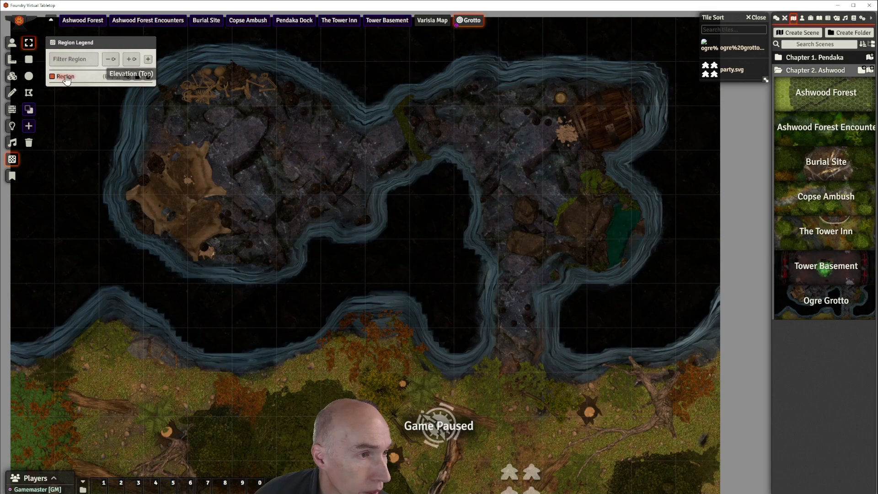
left_click(126, 77)
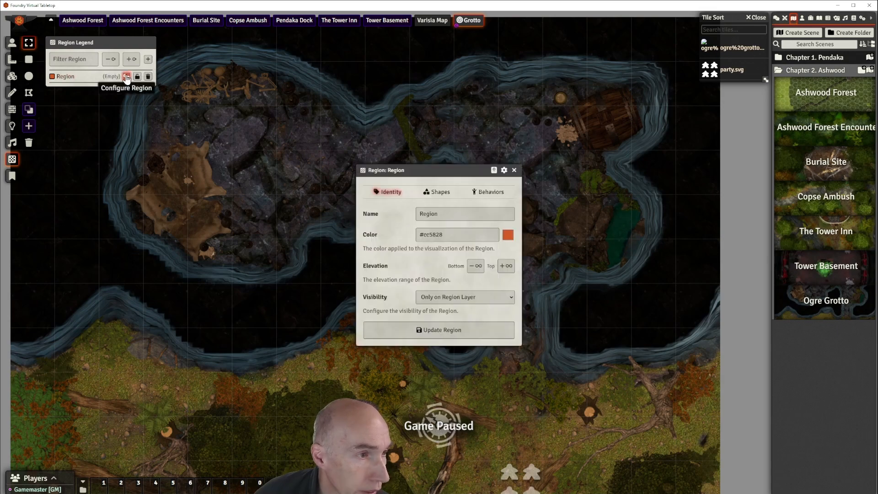
left_click(453, 217)
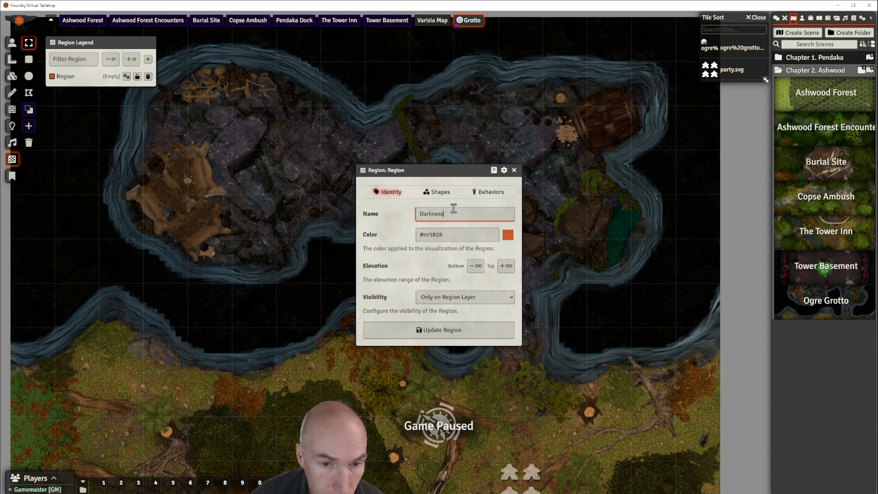
left_click(461, 261)
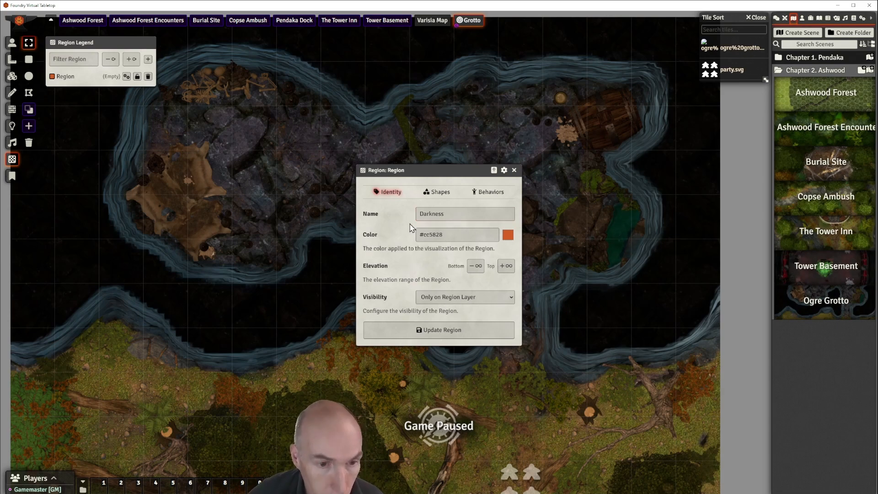
left_click(447, 334)
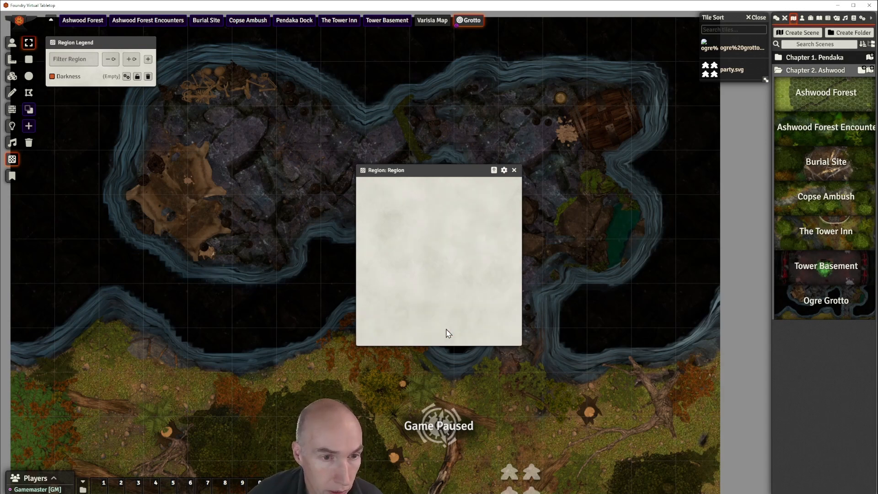
- Start a polygon shape for the Darkness region and trace it along the western chamber's northern wall to the notch between the chambers
left_click(28, 93)
left_click_drag(279, 133, 368, 140)
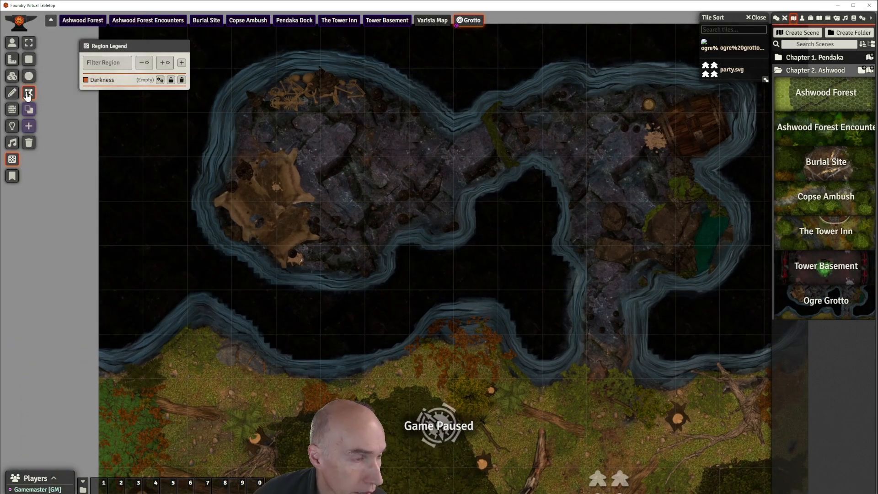
left_click_drag(317, 139, 270, 191)
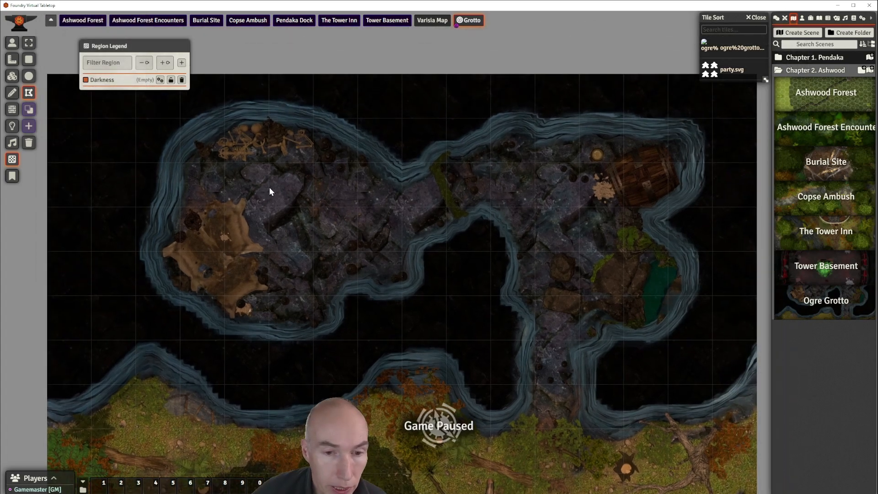
left_click(150, 221)
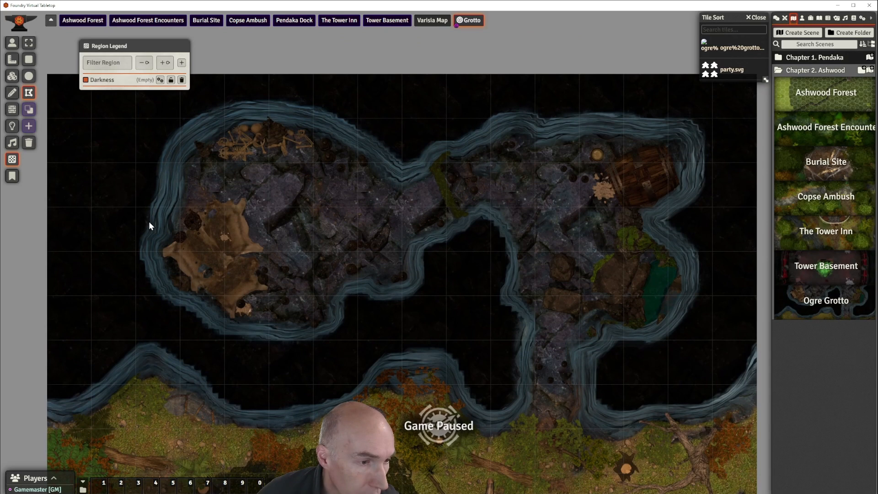
left_click(183, 122)
left_click(258, 99)
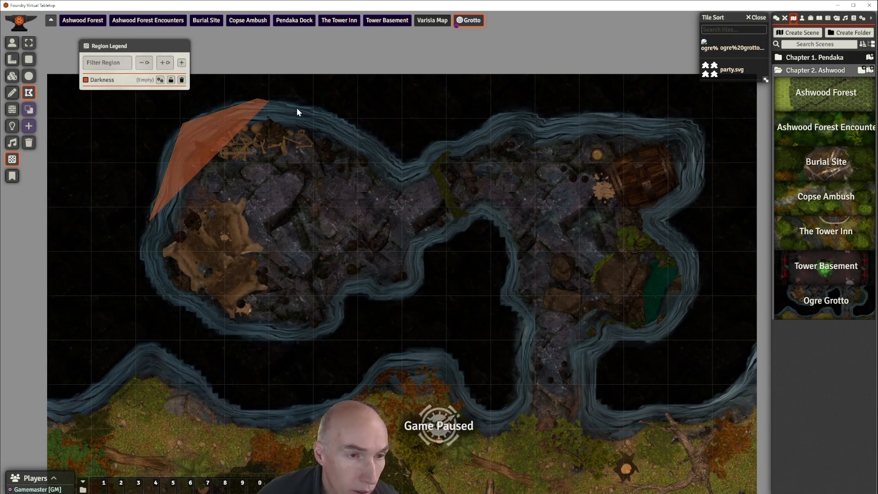
left_click(349, 119)
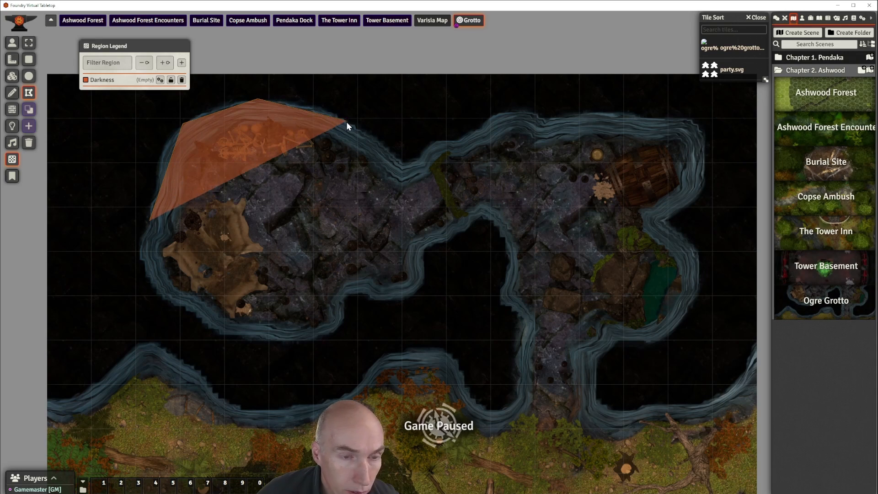
left_click(402, 163)
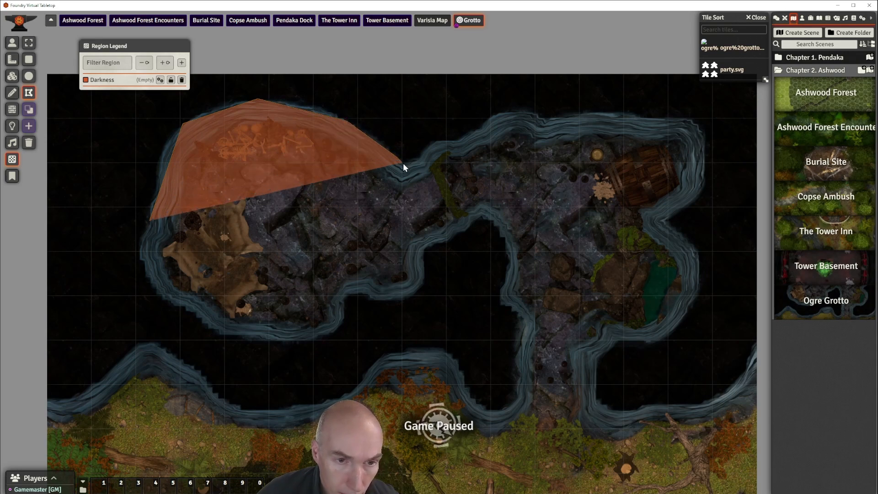
- Continue the region polygon along the eastern chamber's northern wall and around the barrel corner to the indentation in the east wall
left_click(484, 120)
left_click(531, 113)
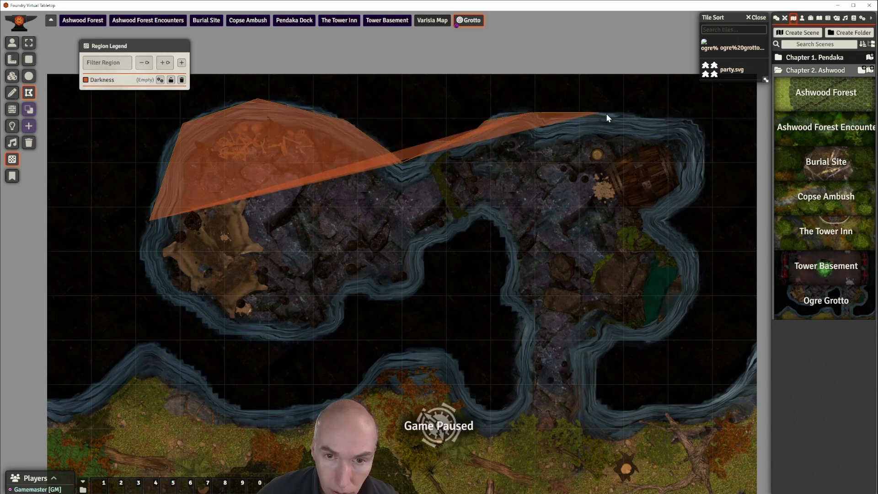
left_click(696, 119)
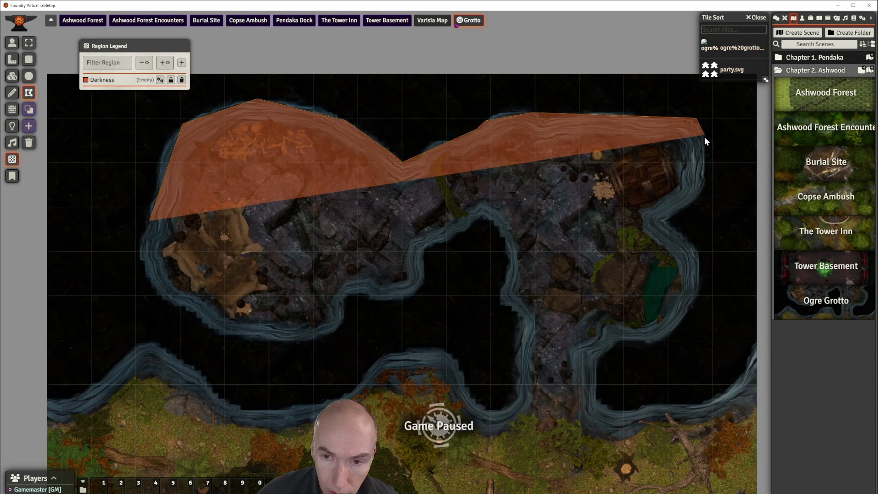
left_click(705, 137)
left_click(702, 189)
double_click(671, 221)
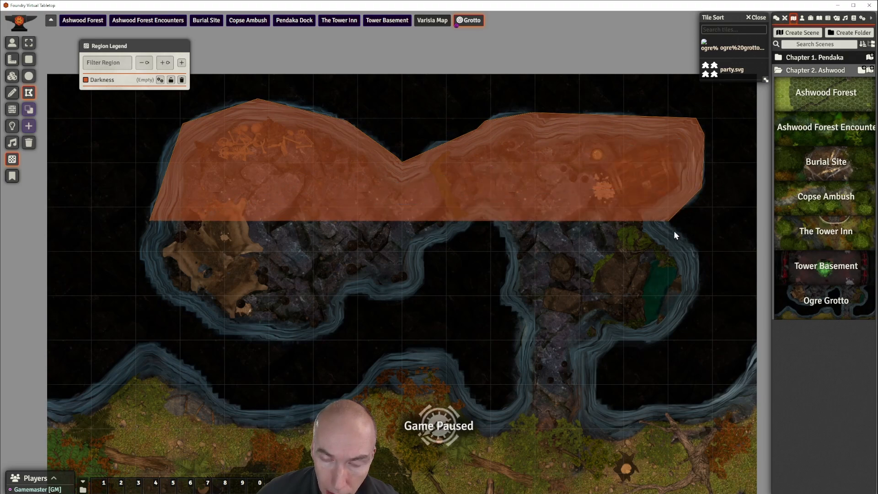
- Extend the region polygon around the pool's outer wall, down the southern passage's east side and across the passage near its mouth
left_click(701, 255)
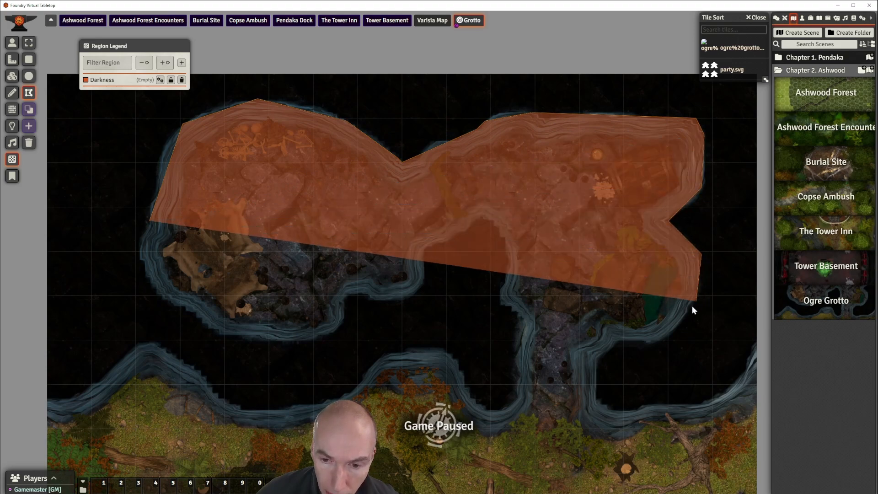
left_click(693, 306)
left_click(666, 341)
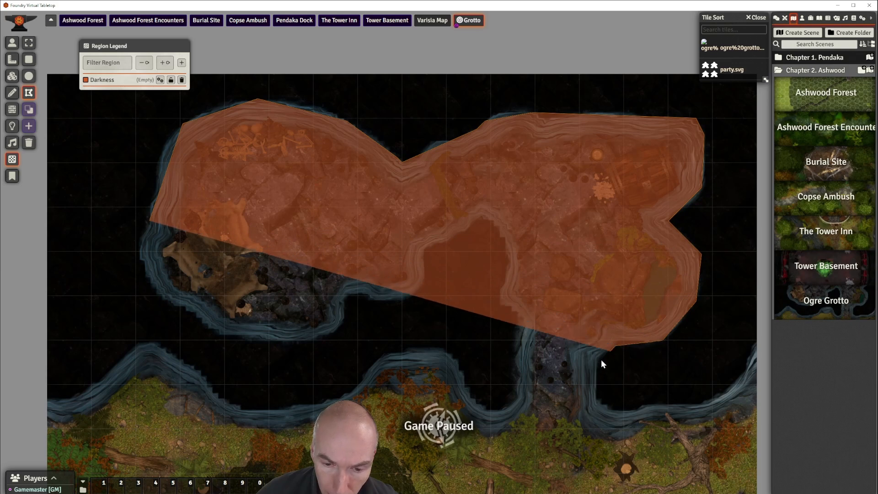
left_click(599, 379)
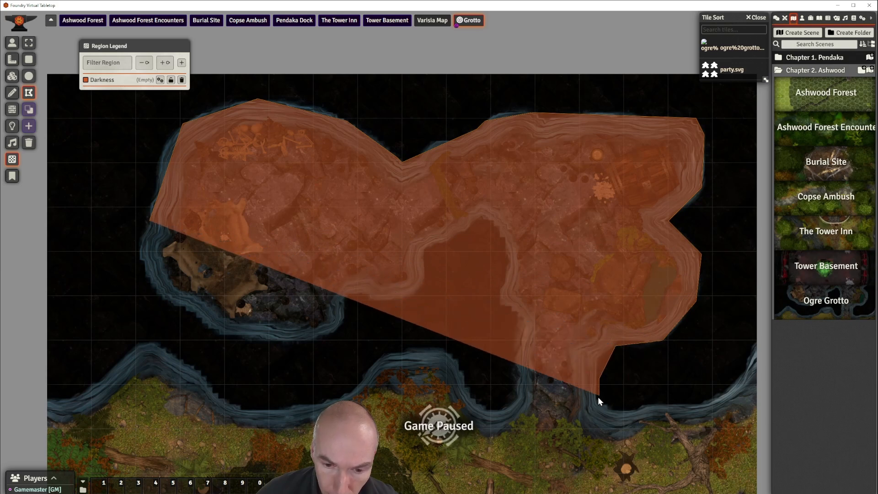
left_click(518, 384)
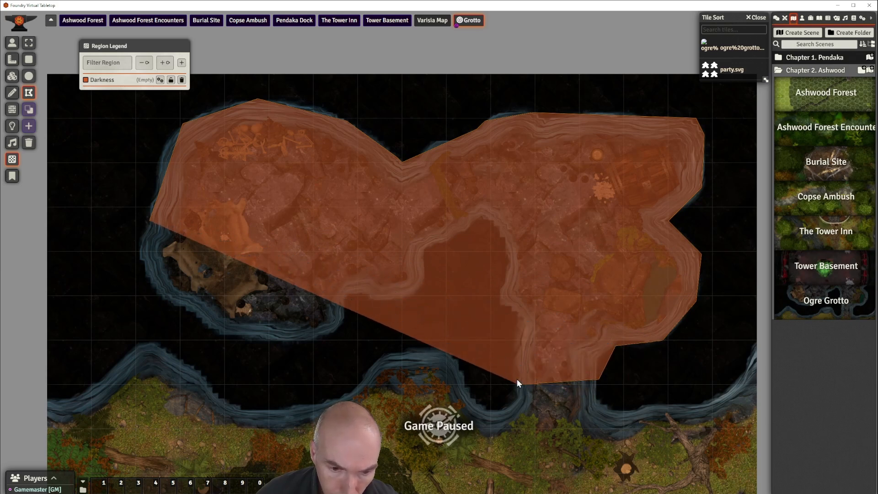
- Trace the region polygon up the passage's west wall and around the rock between the two chambers to the western chamber's southeast bulge
left_click(522, 320)
left_click(496, 292)
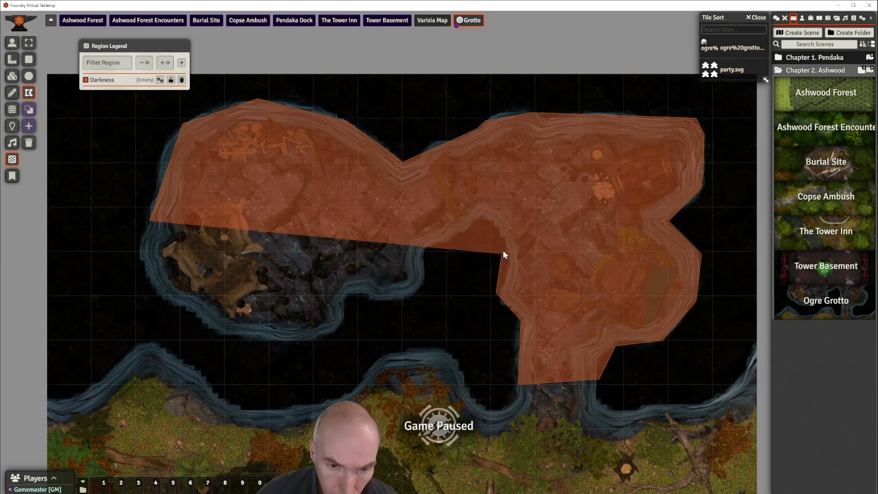
left_click(503, 245)
left_click(479, 219)
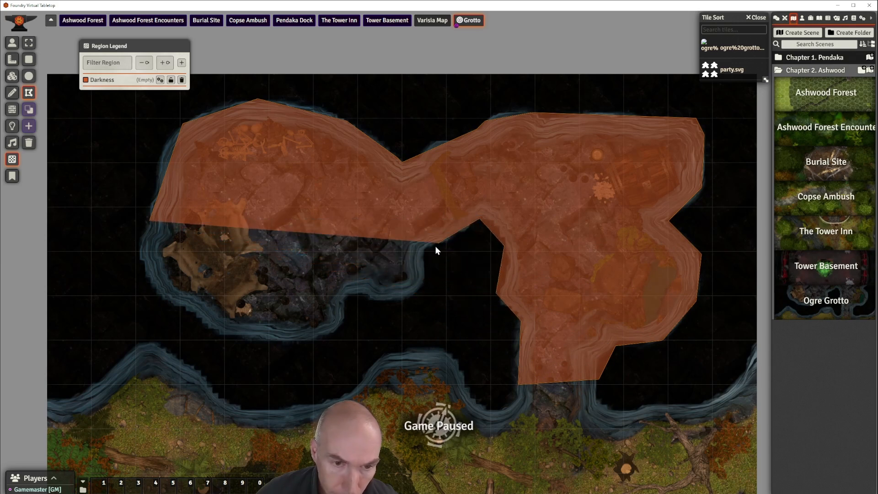
left_click(433, 247)
left_click(424, 281)
left_click(402, 299)
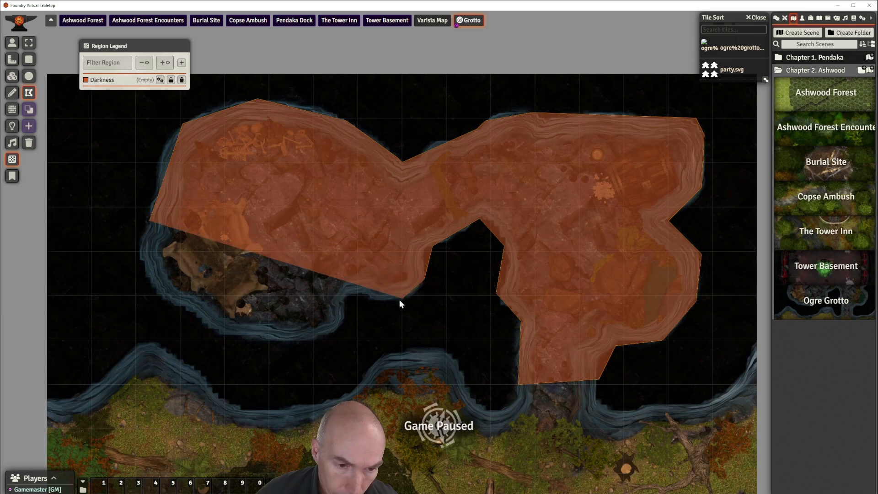
- Run the region polygon around the western chamber's southern and western walls and close the shape
left_click(366, 298)
left_click(347, 308)
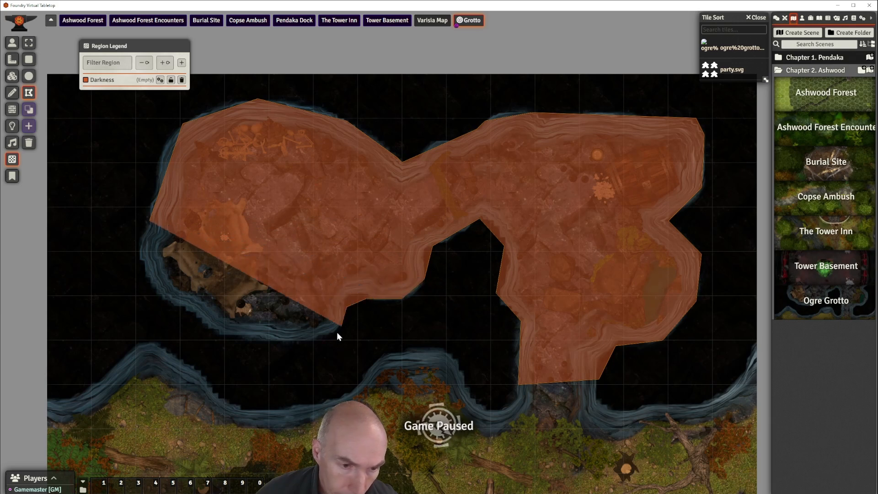
left_click(308, 342)
left_click(239, 340)
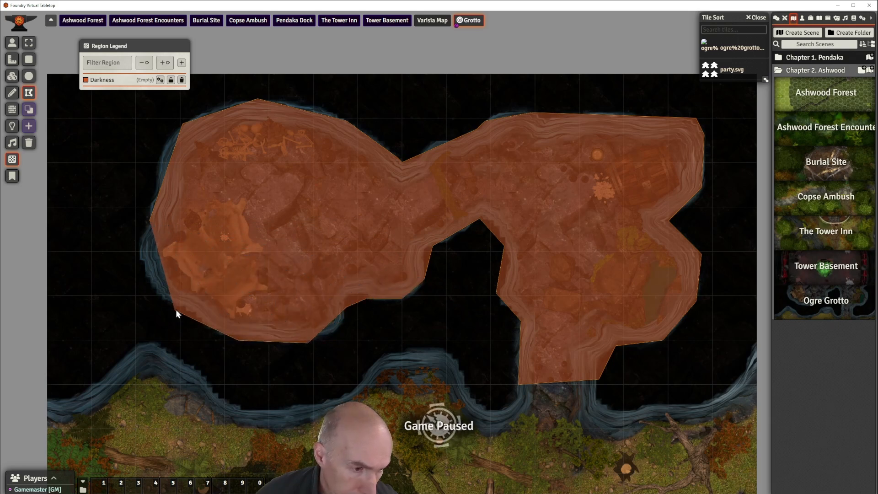
left_click(142, 269)
right_click(136, 254)
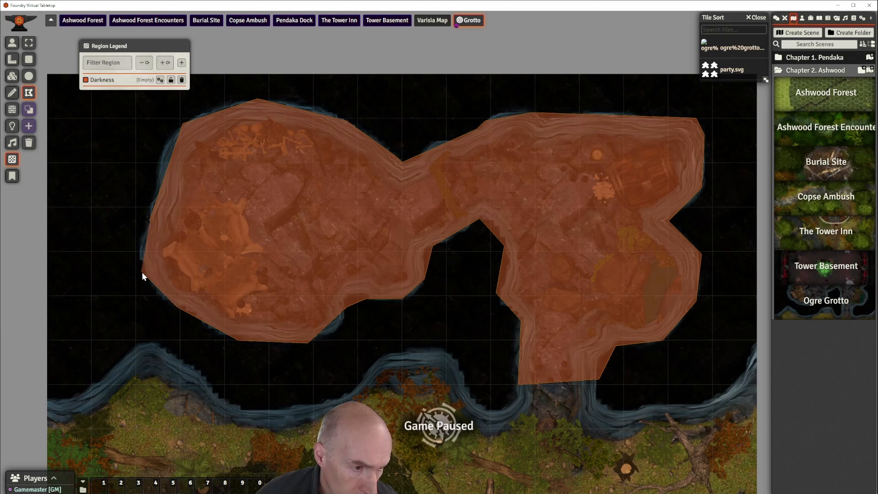
double_click(142, 272)
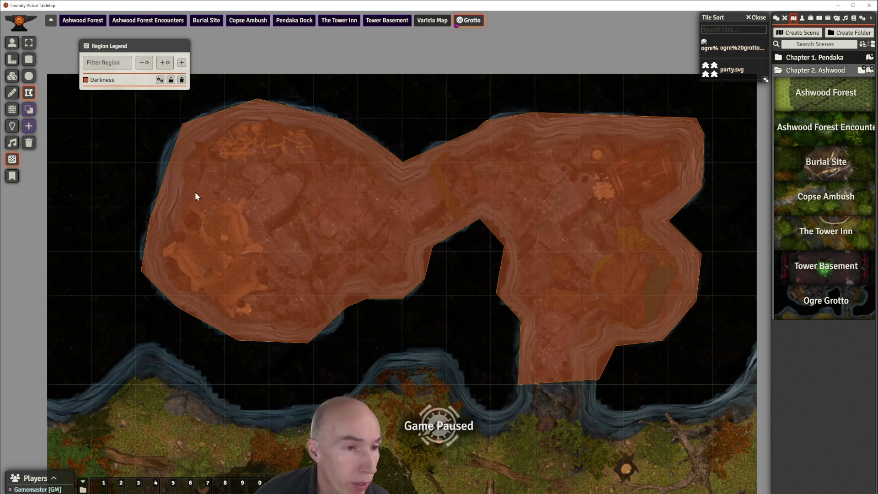
- Open the Darkness region's configuration and add an Adjust Darkness Level behavior
left_click(113, 81)
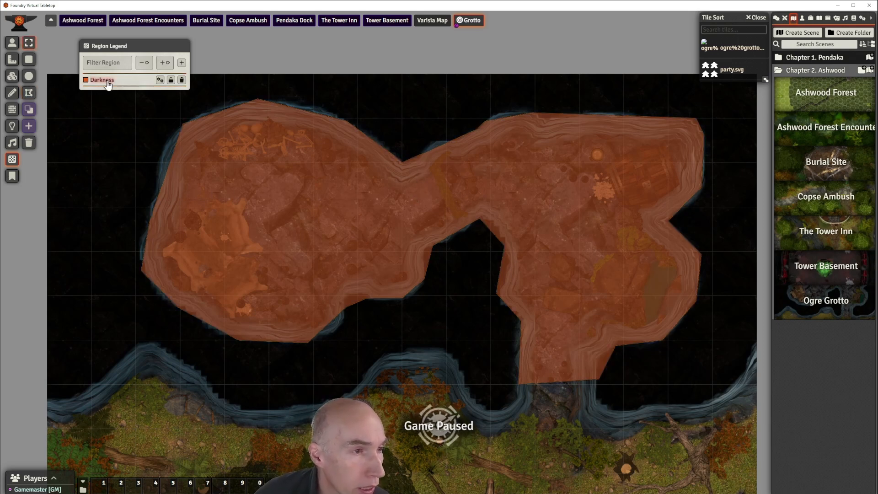
left_click(160, 80)
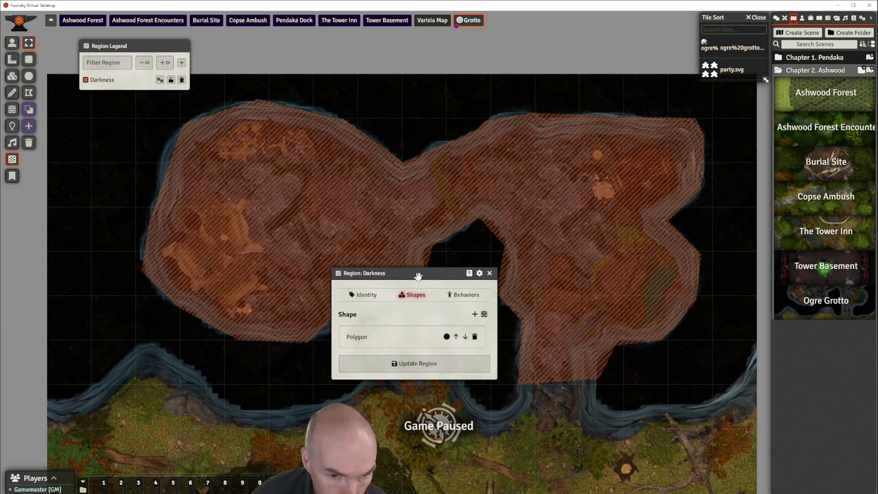
mouse_move(420, 277)
left_mouse_down()
mouse_move(192, 240)
mouse_move(104, 196)
left_mouse_up()
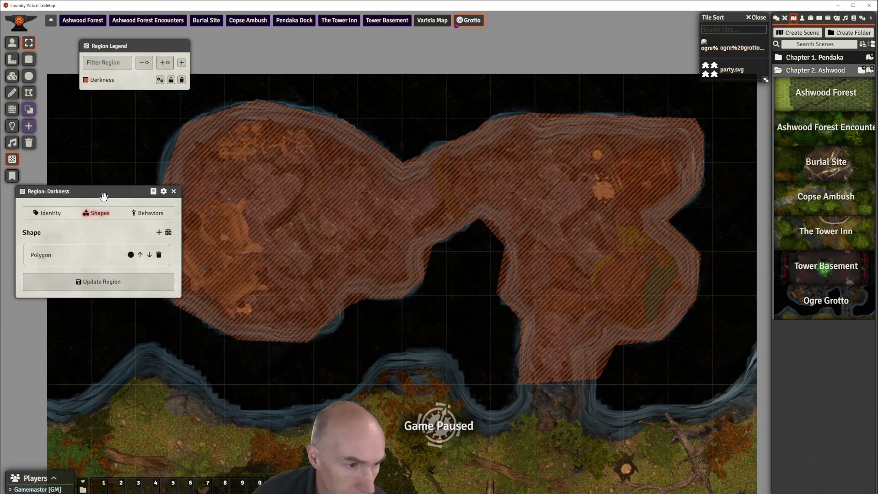
left_click(150, 213)
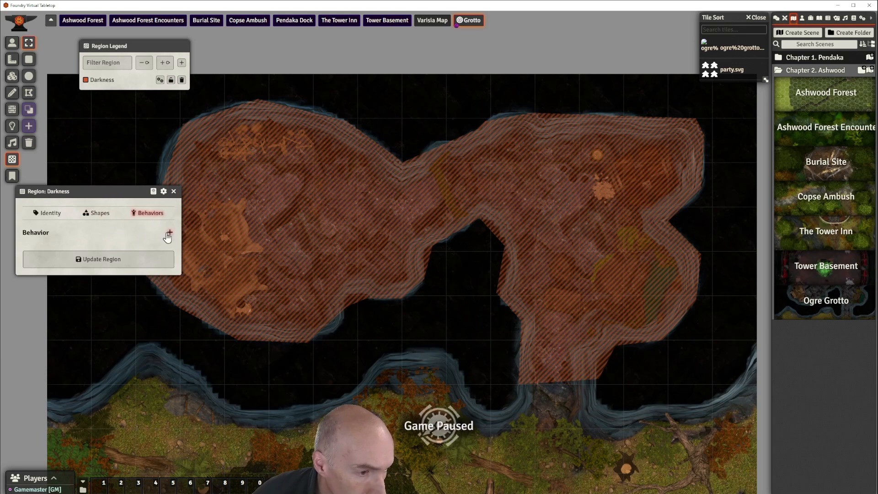
left_click(170, 234)
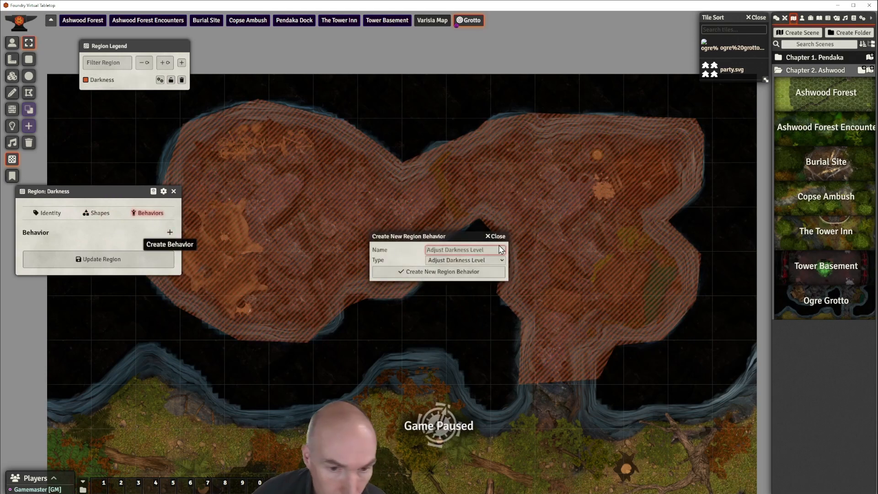
left_click(499, 261)
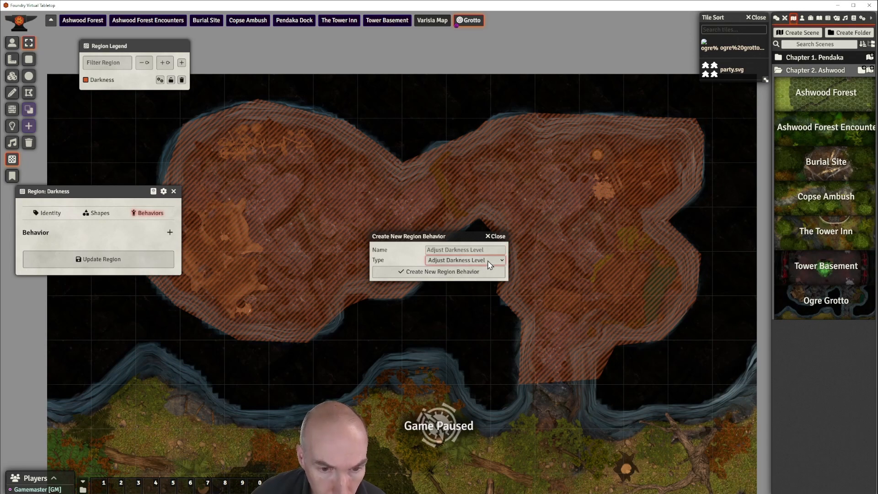
left_click(446, 273)
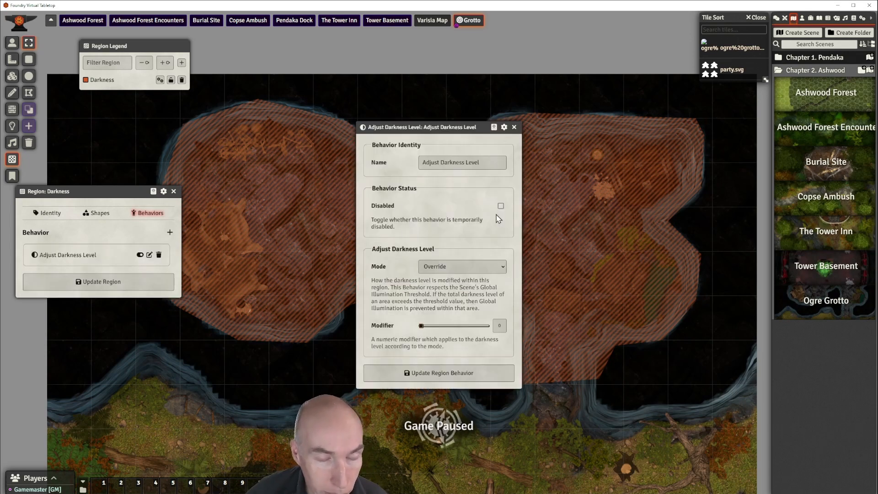
- Set the darkness behavior's mode to Darken with a modifier of 0.28, and save both the behavior and the region
left_click(506, 270)
left_click(441, 294)
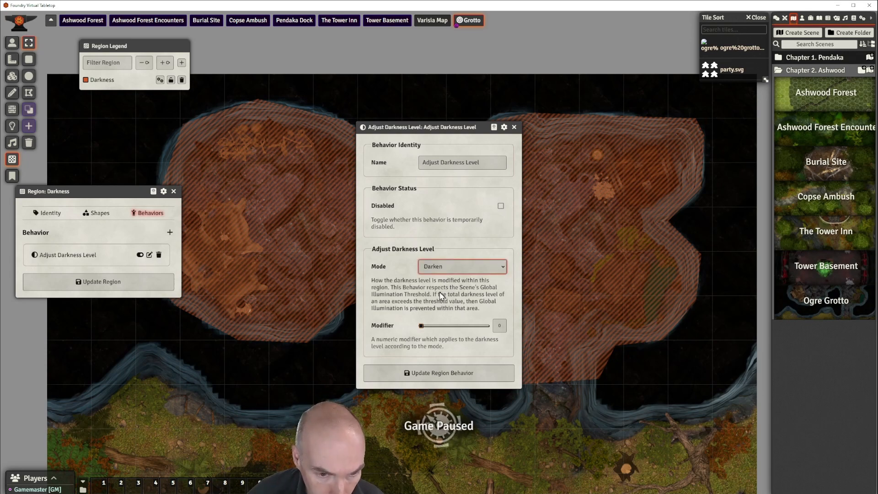
left_click_drag(421, 326, 438, 327)
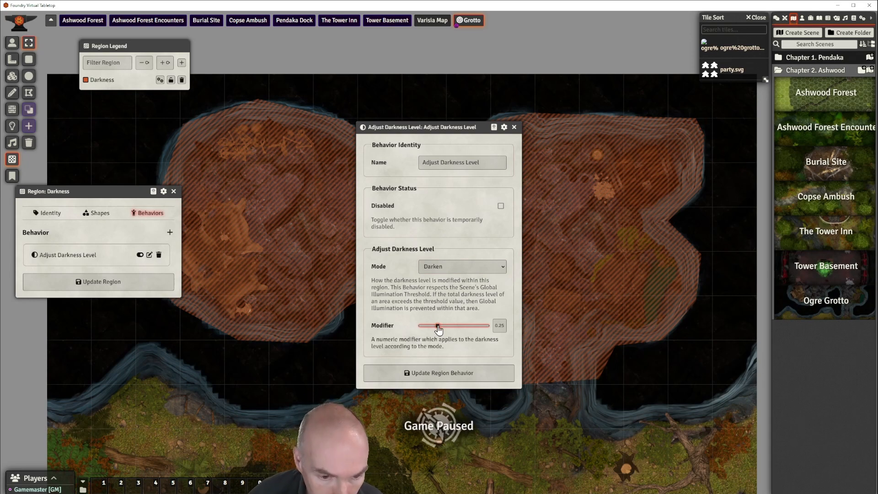
left_click_drag(438, 327, 439, 327)
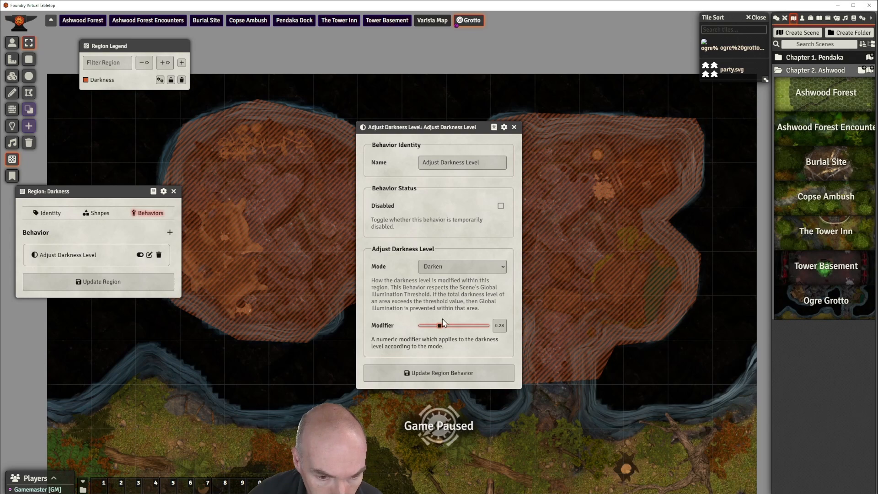
left_click(432, 373)
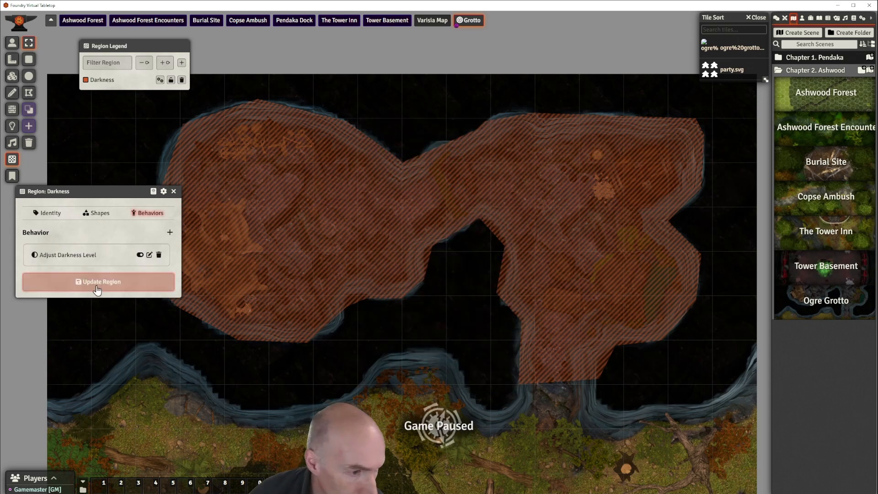
left_click(101, 284)
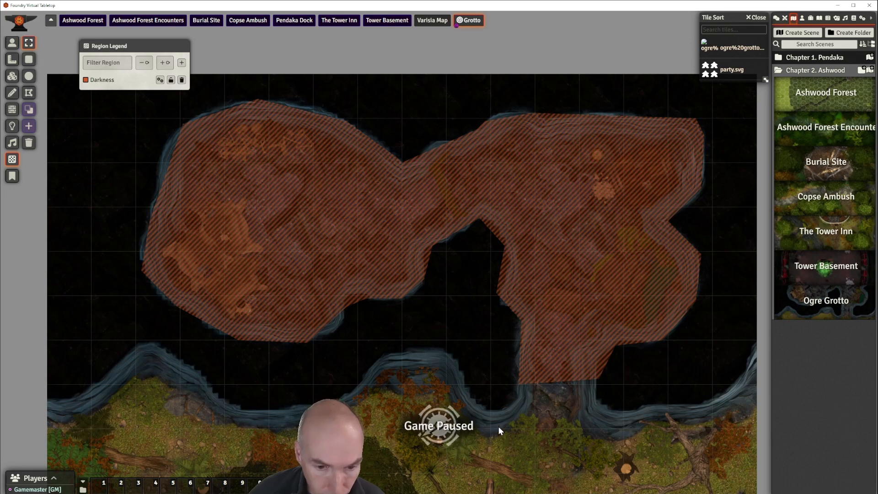
- Leave region editing for token control and bring up the party's actors
left_click_drag(499, 426, 498, 406)
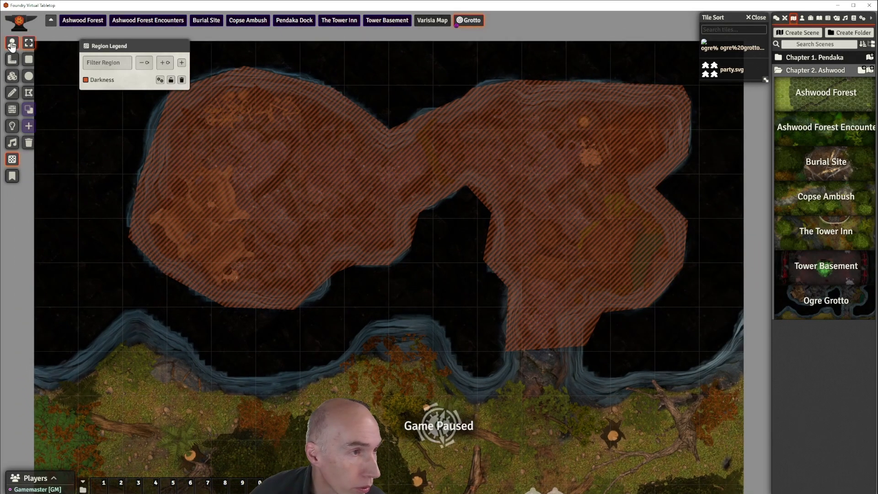
left_click(12, 43)
scroll(467, 410, "down", 3)
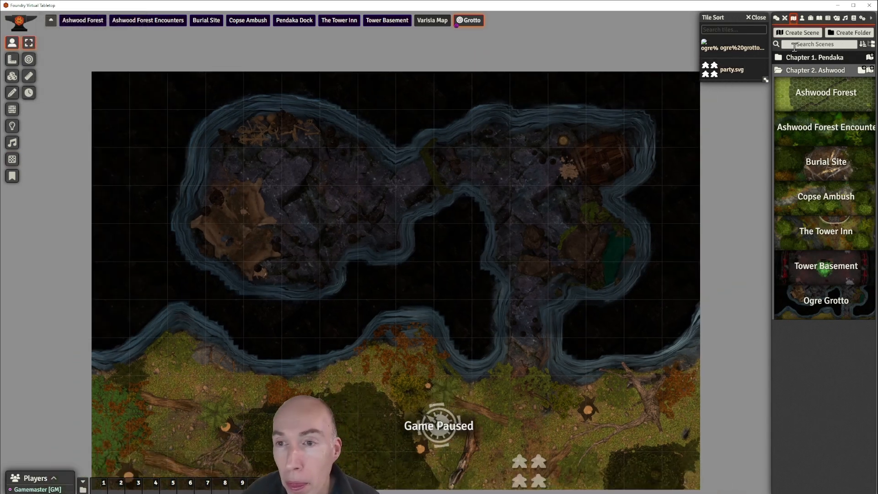
left_click(802, 18)
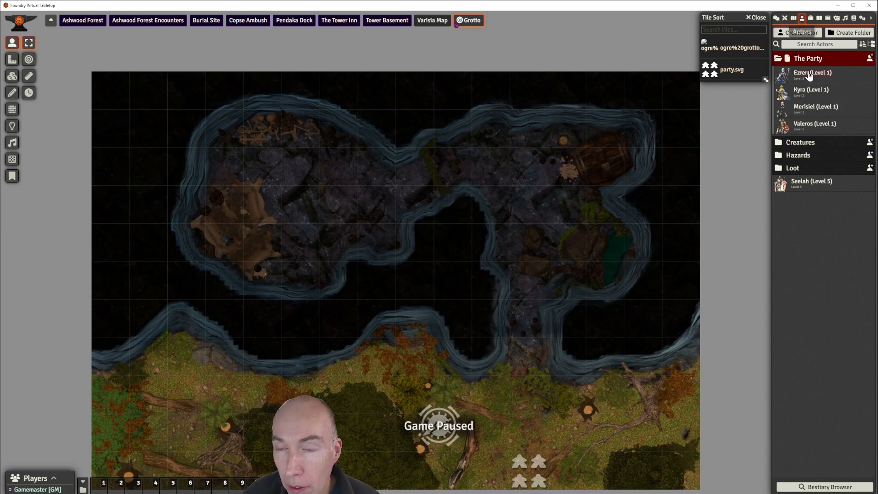
- Place the Ezren token on the party marker at the Grotto map's southern edge and reset the scene's fog of war for all players
left_click_drag(809, 76, 529, 469)
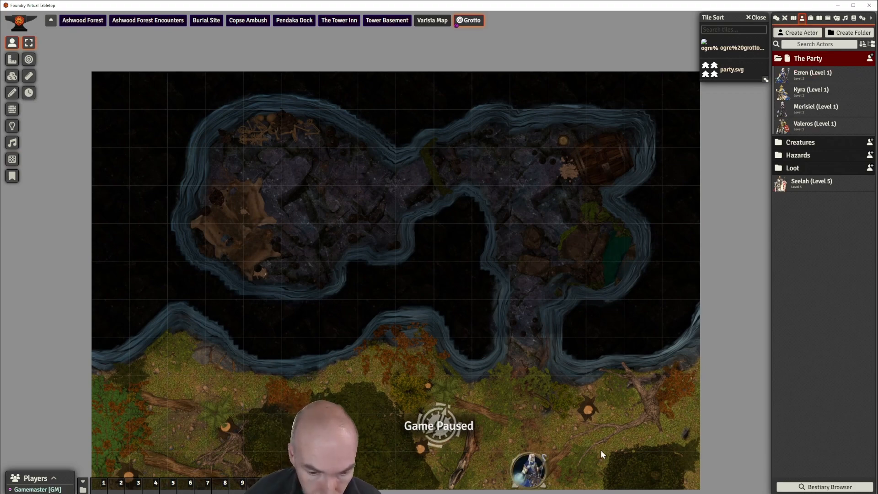
scroll(601, 449, "up", 5)
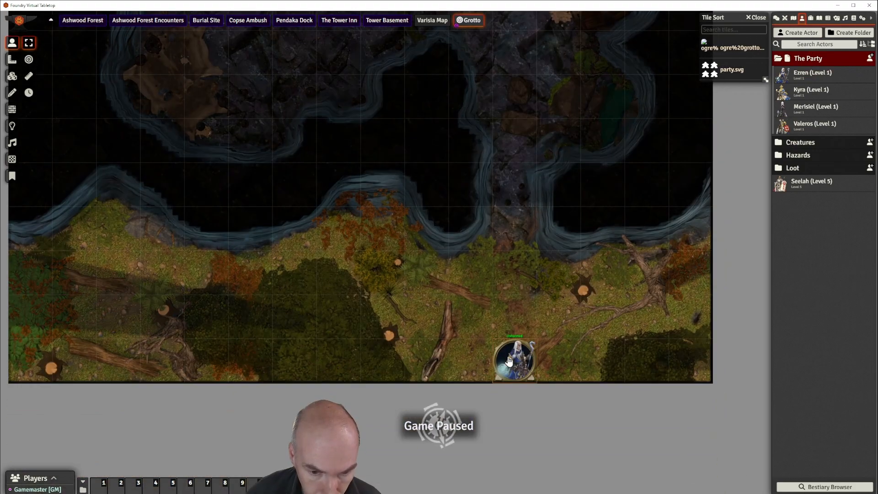
left_click(14, 125)
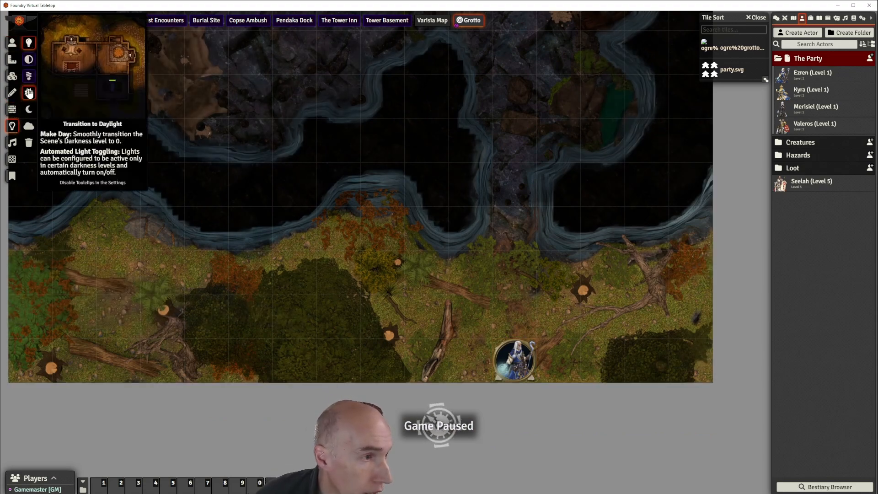
left_click(29, 127)
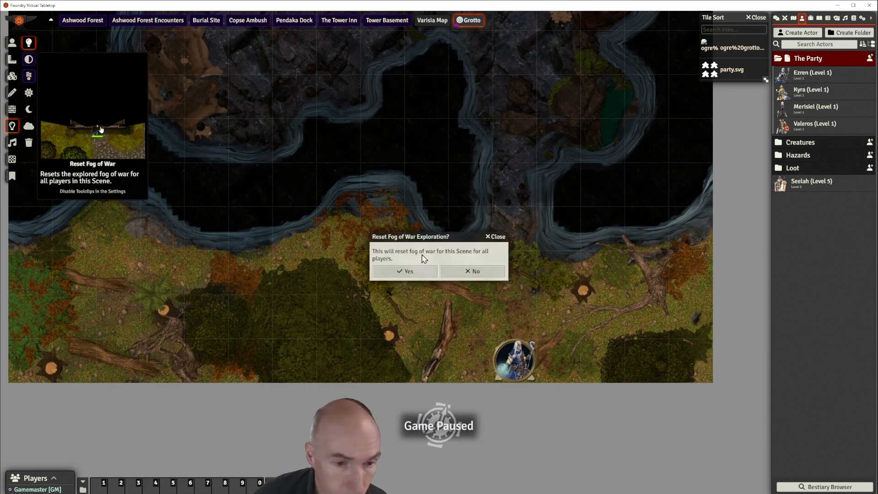
left_click(420, 273)
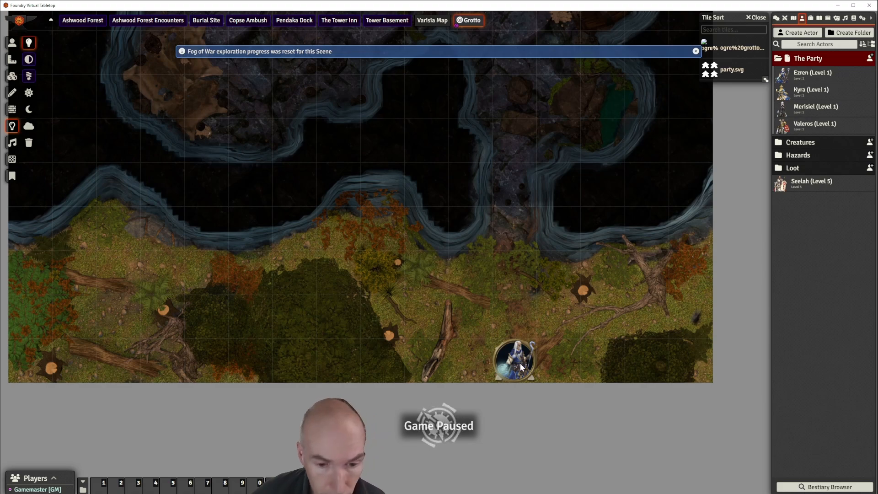
- Test the token's vision by walking Ezren north from the party marker through the cliff crack to the upper part of the first cavern
left_click(13, 43)
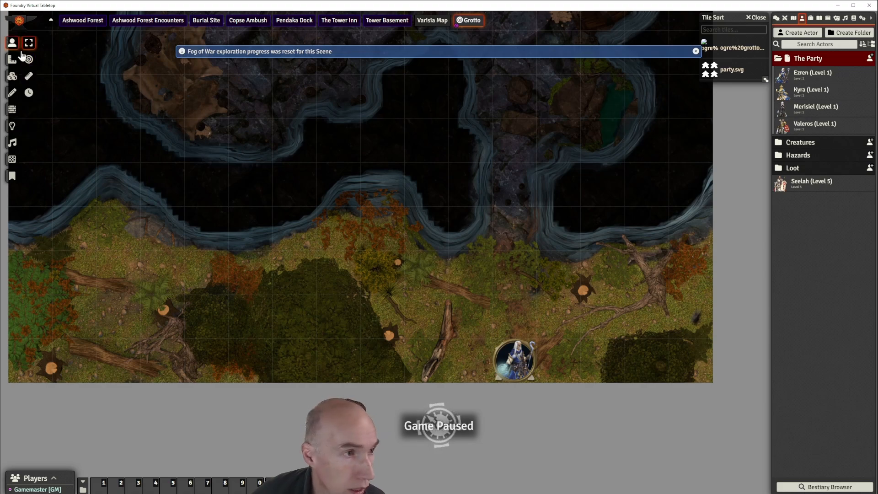
left_click(515, 364)
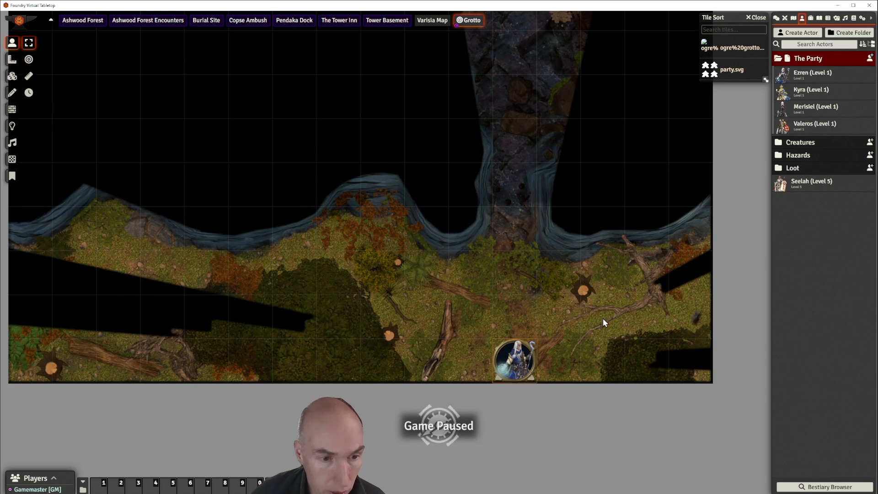
key("Up")
key("Up")
key("Up")
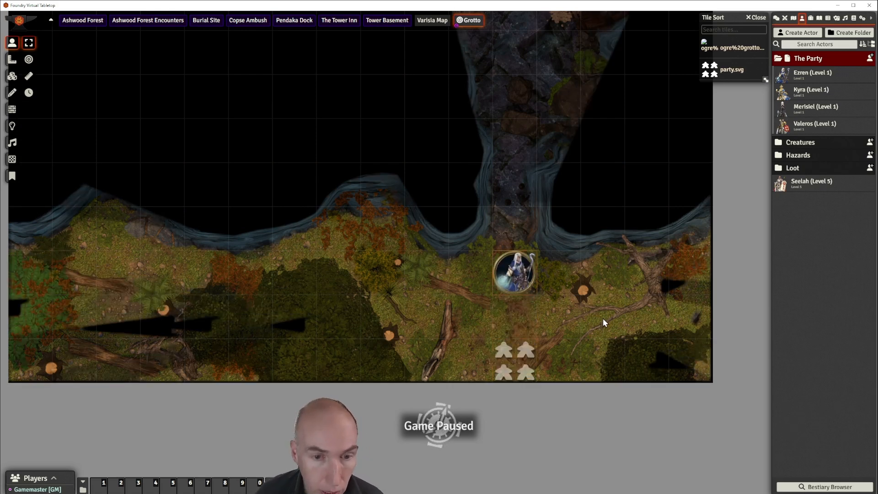
left_click_drag(526, 291, 536, 394)
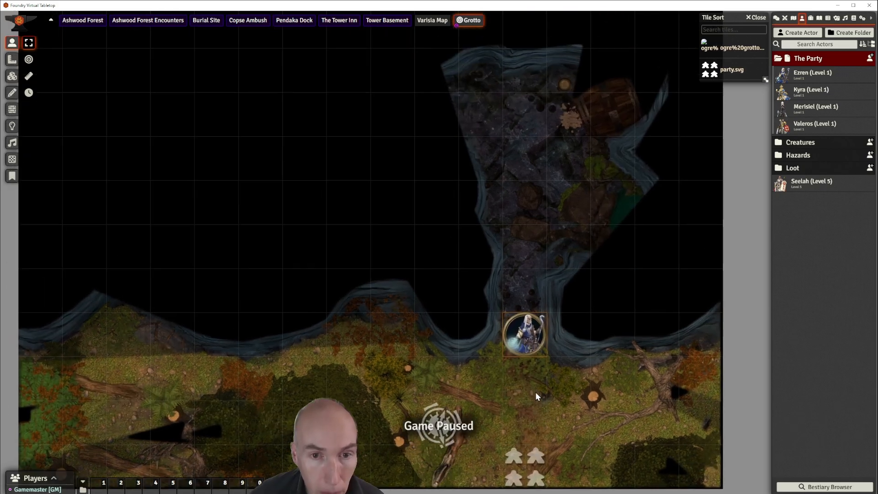
key("Up")
key("Up")
key("Up")
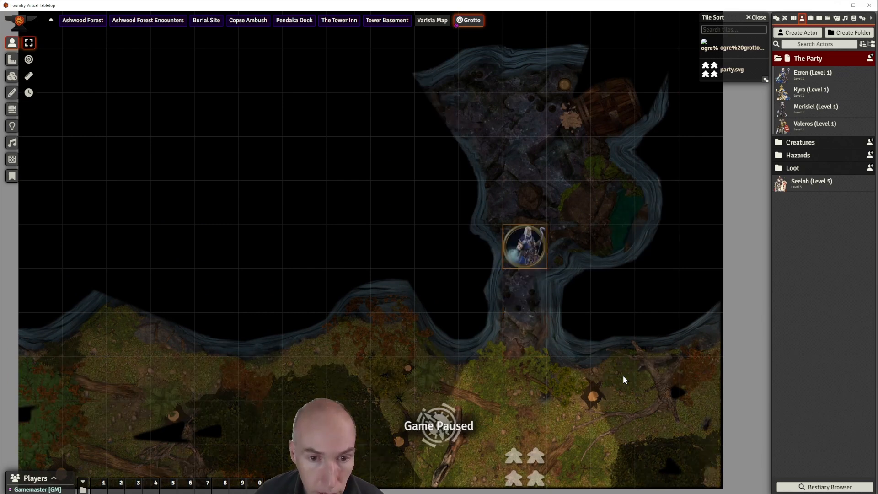
key("Up")
key("Up")
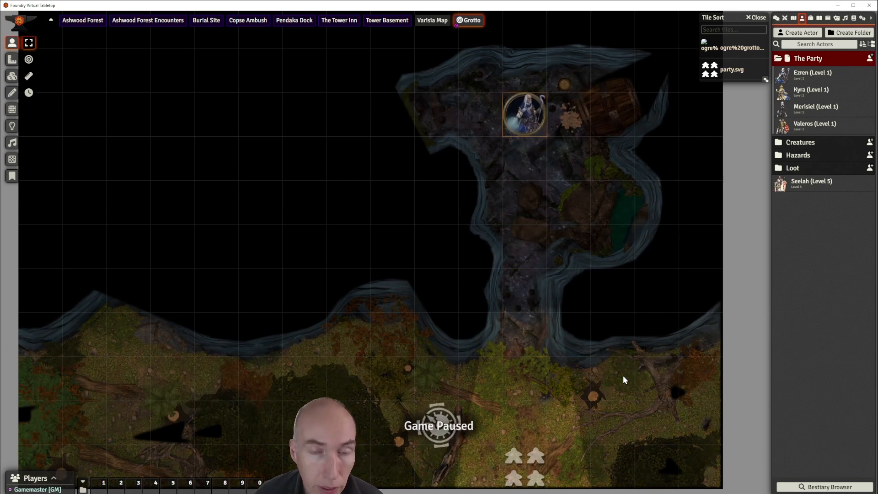
- Walk Ezren west past the hanging vines into the western cavern to test its line of sight
key("Left")
key("Left")
key("Left")
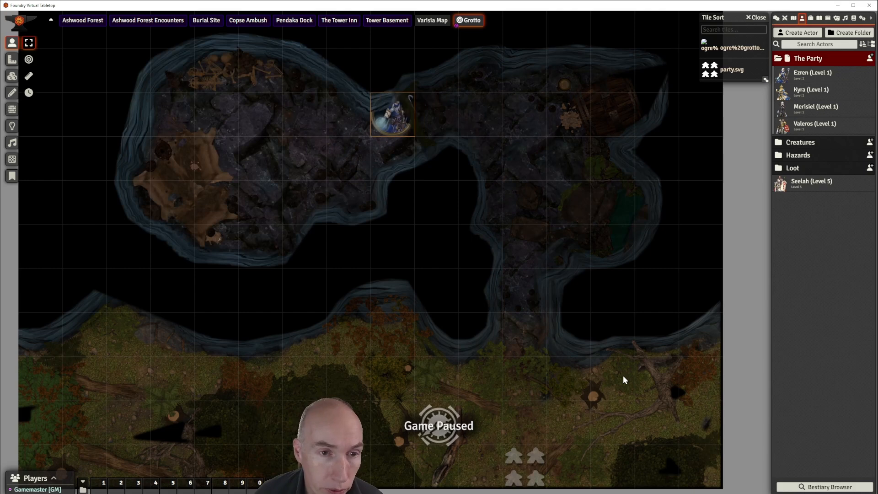
key("Left")
key("Down")
key("Left")
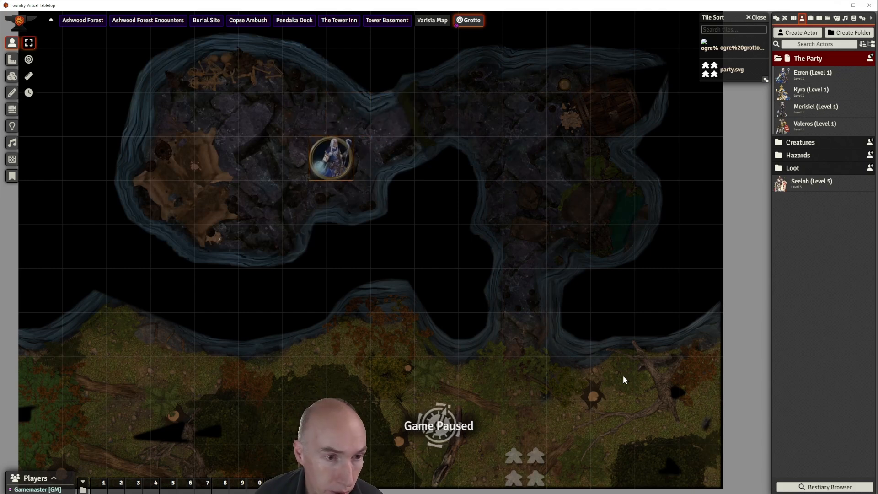
- Walk Ezren back east through the vines and south out of the cave to the party marker
key("Right")
key("Up")
key("Right")
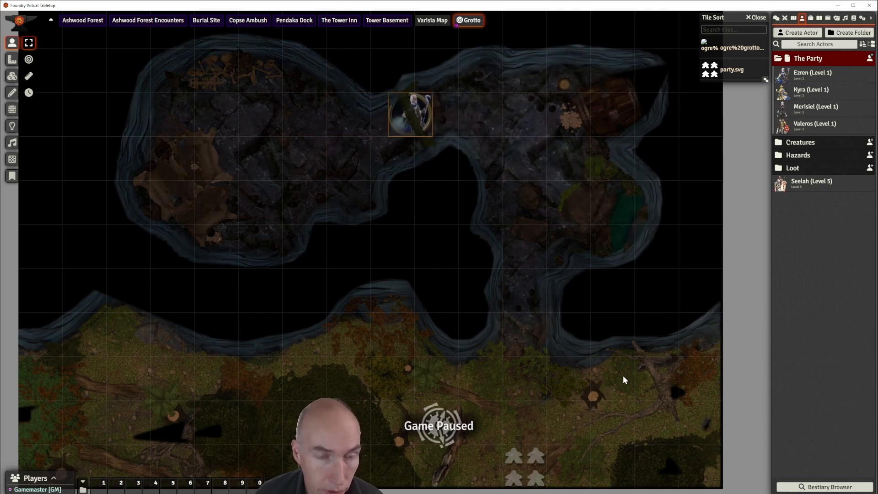
key("Right")
key("Right")
key("Right")
key("Down")
key("Down")
key("Down")
key("Down")
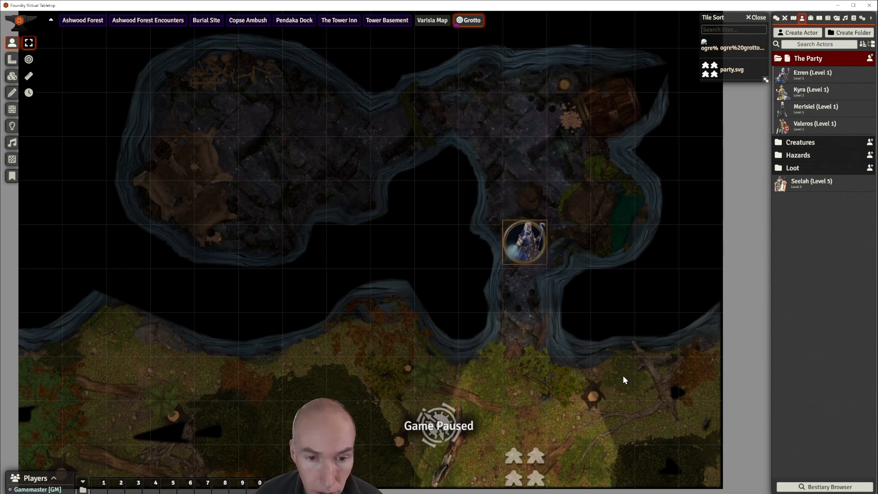
key("Down")
key("Down")
key("Down")
key("Down")
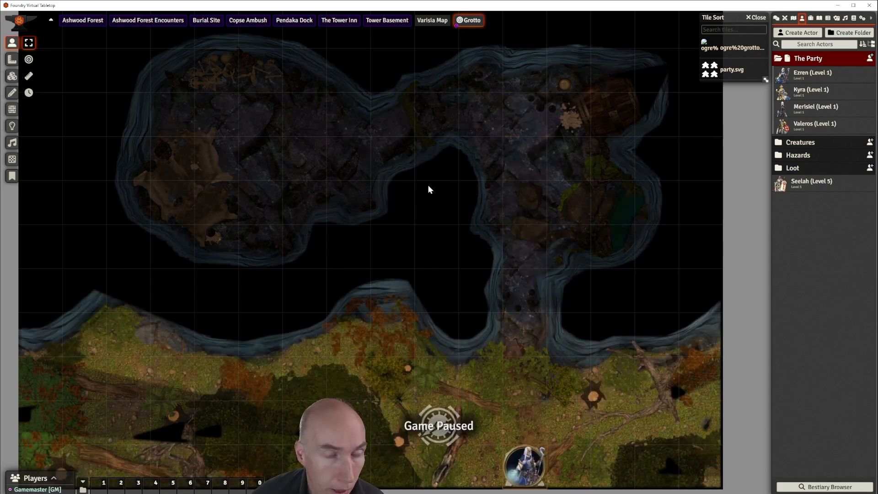
mouse_move(428, 186)
left_mouse_down()
mouse_move(416, 160)
mouse_move(415, 196)
mouse_move(434, 194)
left_mouse_up()
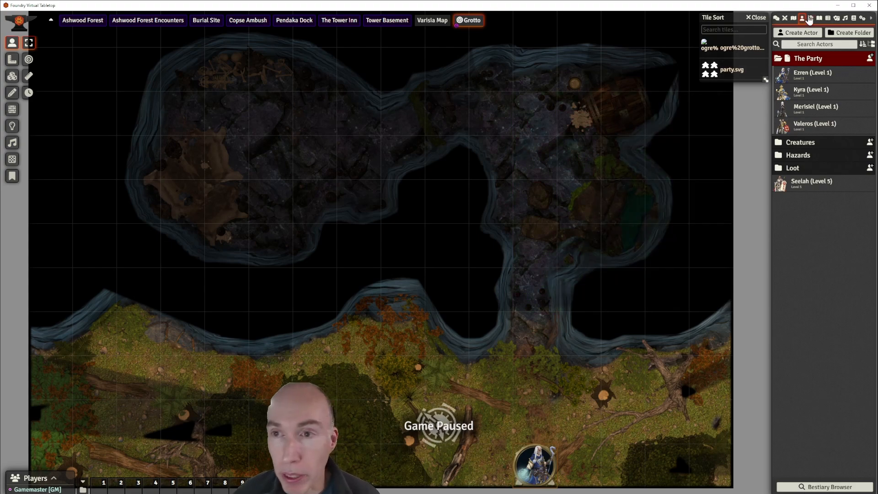
- Open the E. Ogre Grotto journal entry and bring up its page text for editing beside it
left_click(819, 19)
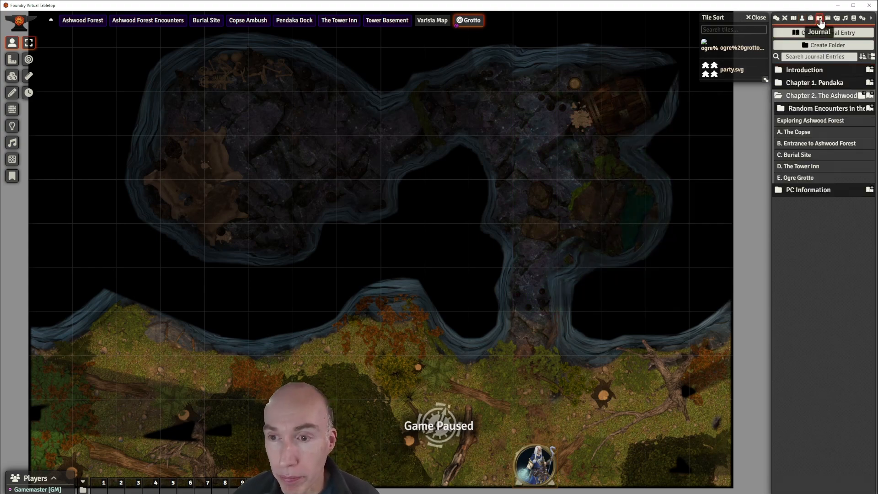
left_click(802, 178)
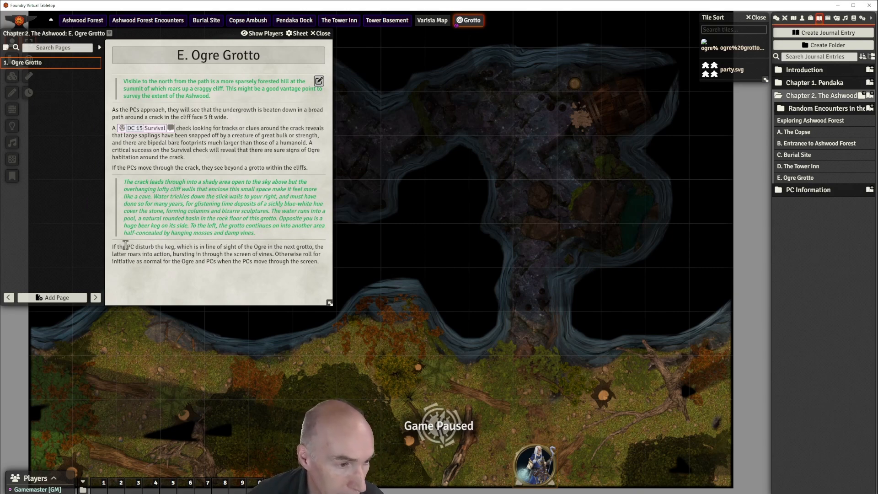
left_click(319, 81)
left_click_drag(177, 36, 459, 34)
scroll(475, 209, "down", 1)
scroll(475, 209, "down", 1)
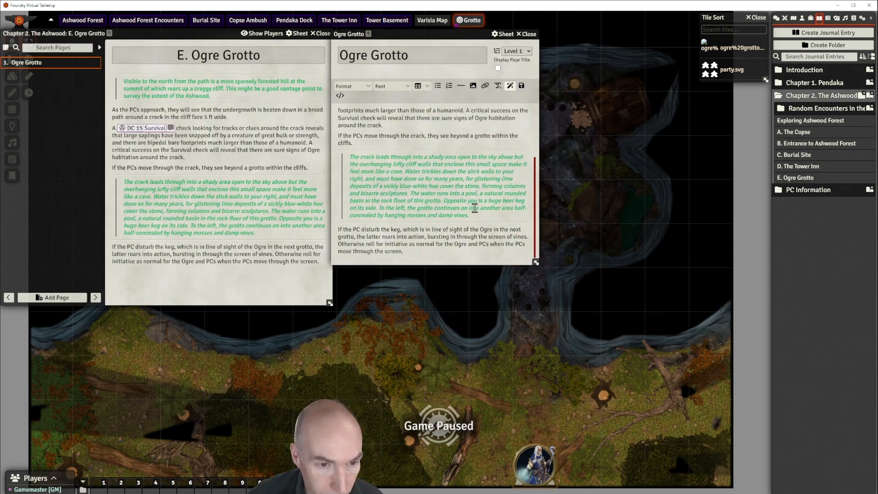
- Correct the last paragraph's opening to "If a PC disturbs the keg" and save the page
left_click(351, 229)
key("BackSpace")
key("BackSpace")
key("BackSpace")
key("BackSpace")
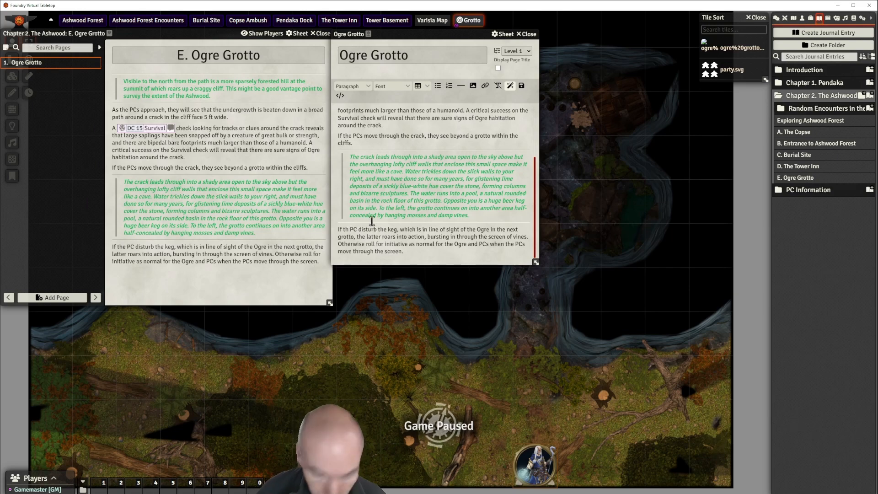
type("a")
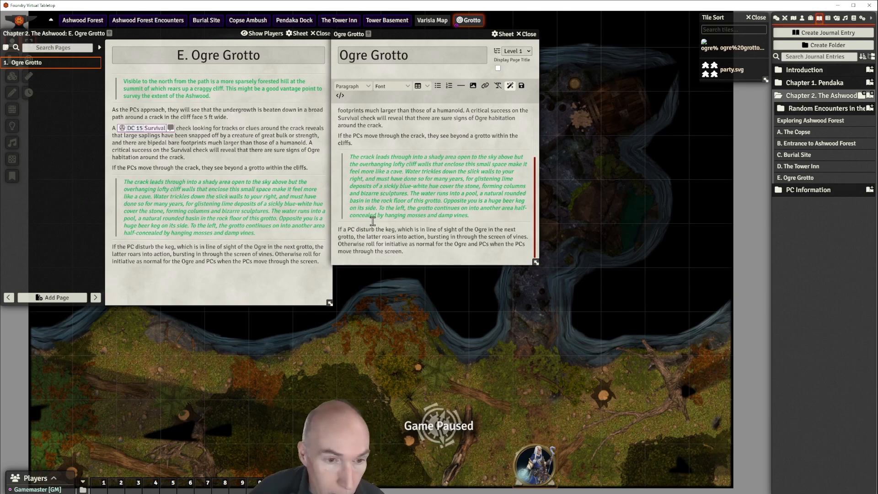
left_click(375, 231)
type("s")
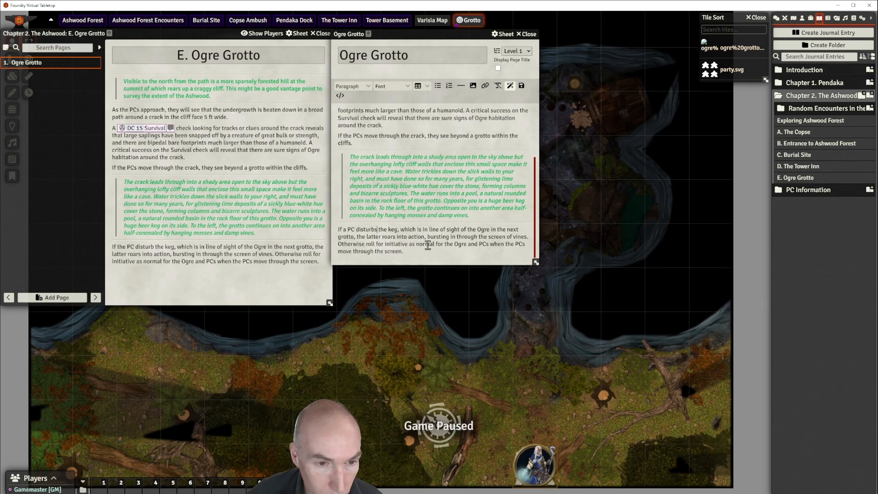
left_click(522, 86)
left_click_drag(460, 39, 243, 102)
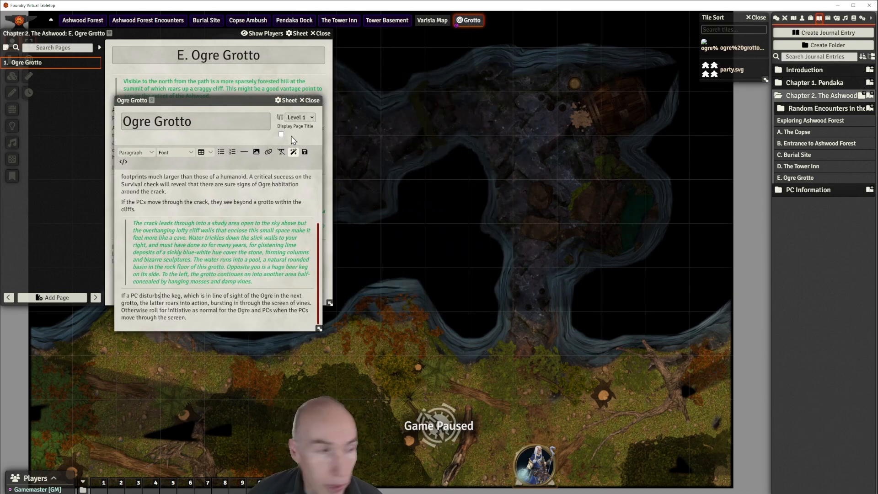
- Draw an ambient sound area with a radius of about 16 ft centred on the grotto's green pool
left_click_drag(189, 32, 239, 31)
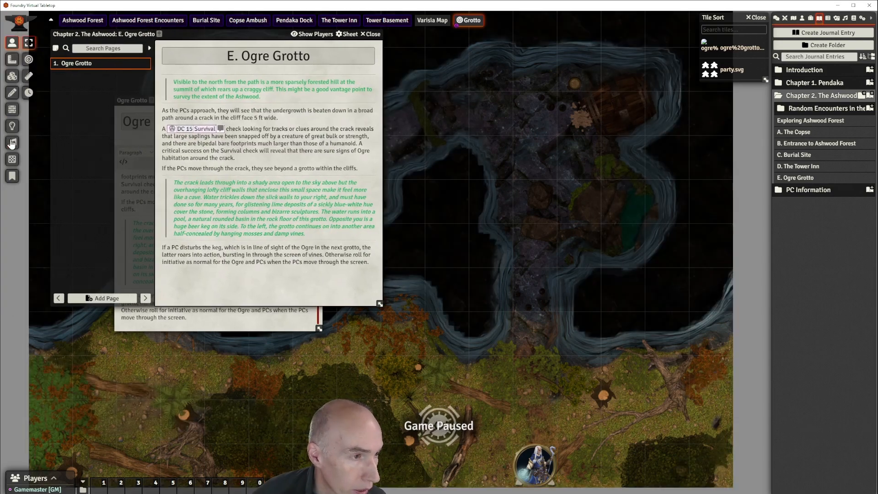
left_click(12, 143)
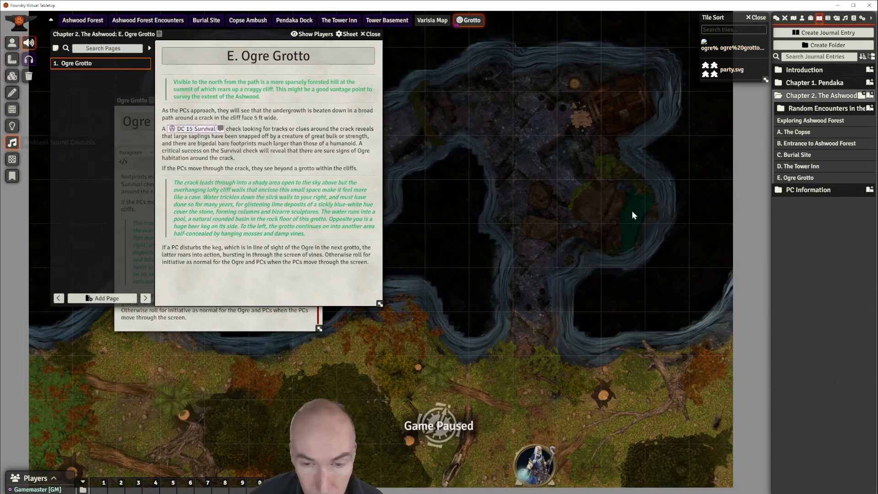
left_click_drag(632, 215, 763, 150)
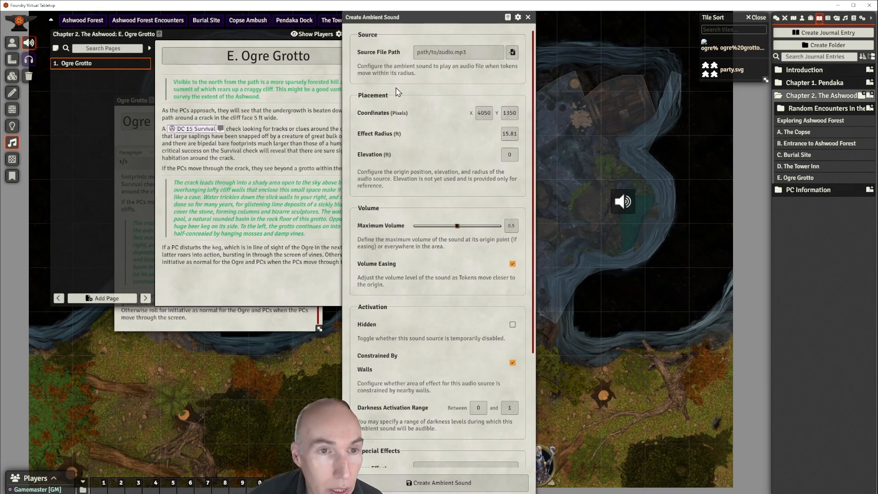
- Choose pool.mp3 from the module's sounds folder as the source file and create the ambient sound with the remaining default settings
left_click(512, 52)
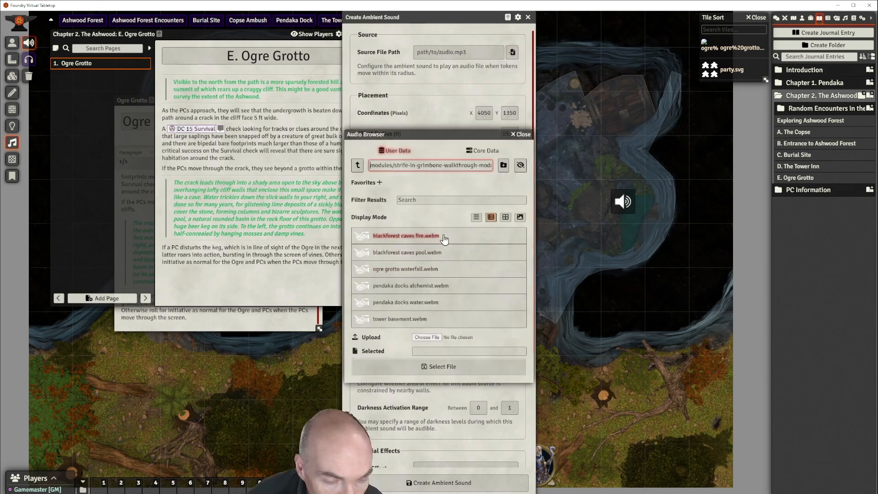
left_click(358, 165)
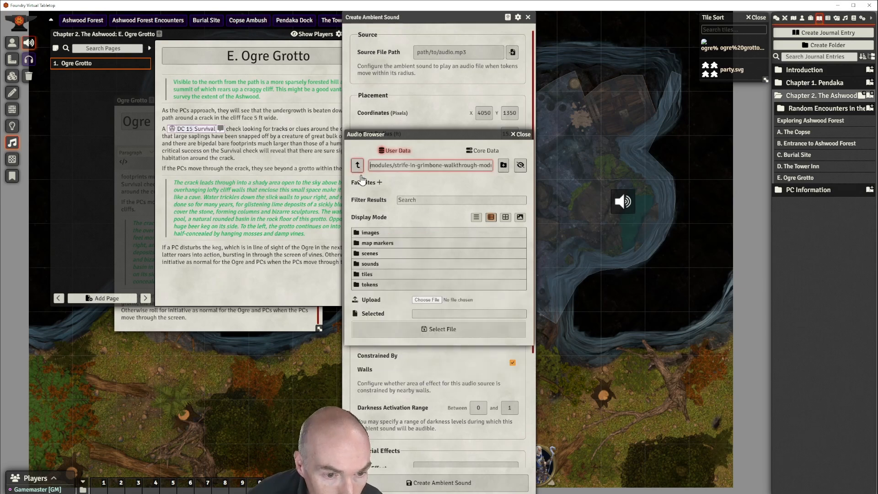
left_click(375, 265)
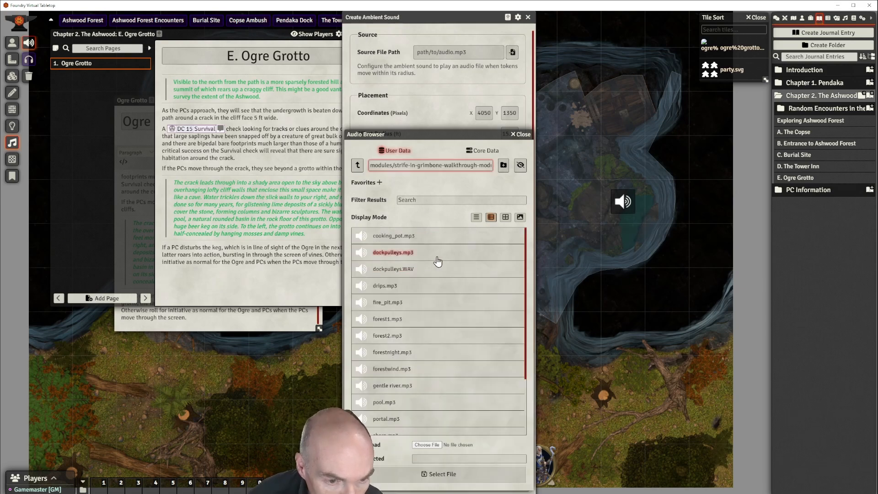
scroll(439, 292, "down", 3)
scroll(439, 300, "down", 3)
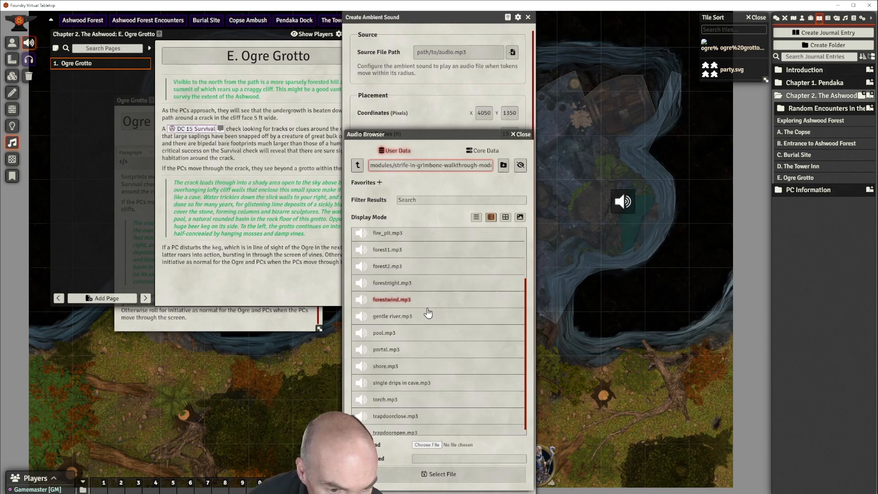
left_click(384, 337)
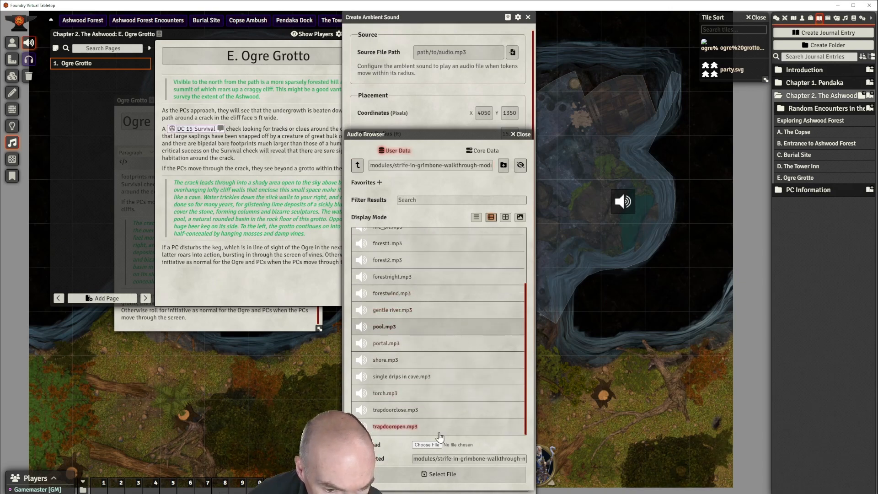
left_click(441, 475)
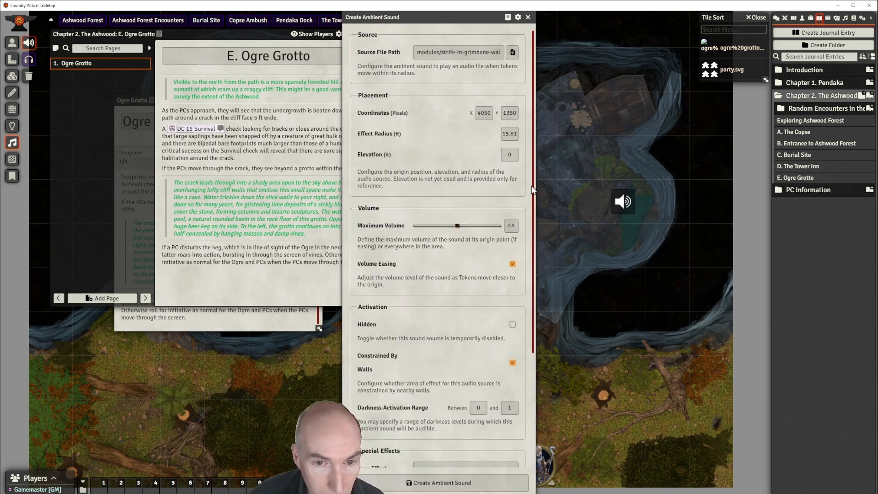
left_click_drag(533, 182, 540, 335)
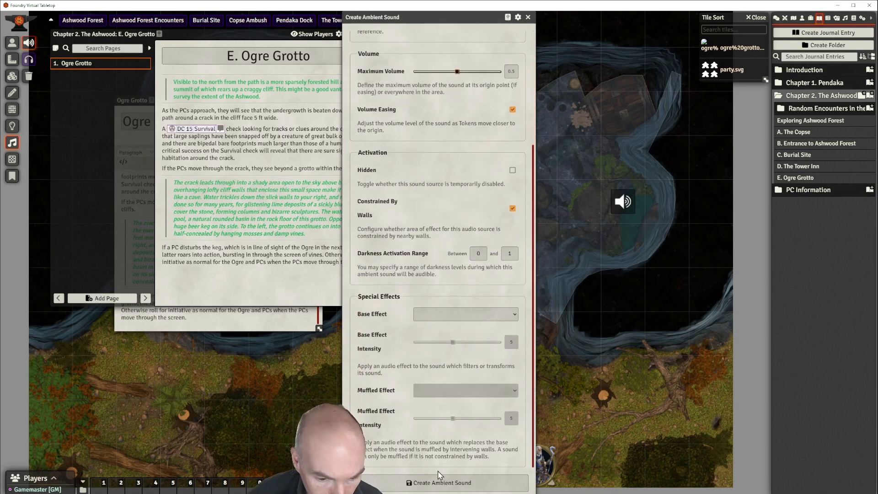
left_click(437, 484)
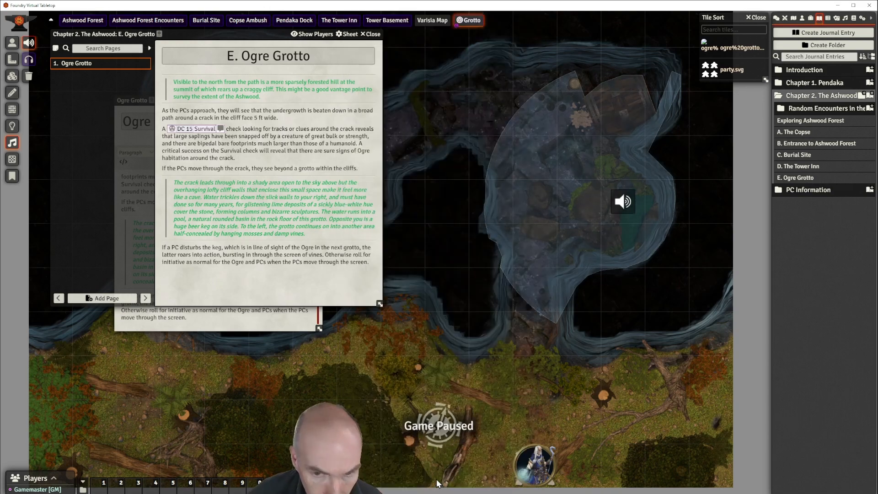
- Preview the grotto's ambient sound and turn the preview off again
left_click(29, 60)
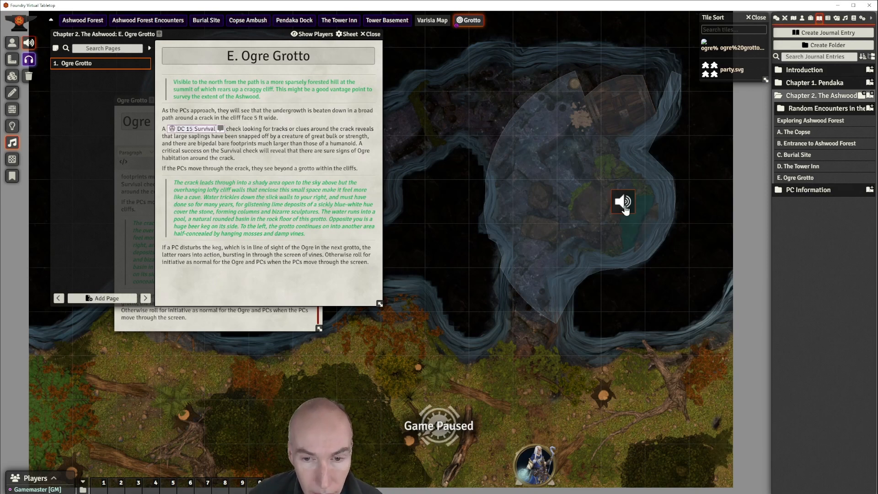
left_click(29, 59)
- Arrange the E. Ogre Grotto journal entry and its page editor side by side so neither covers the other
left_click_drag(192, 34, 220, 42)
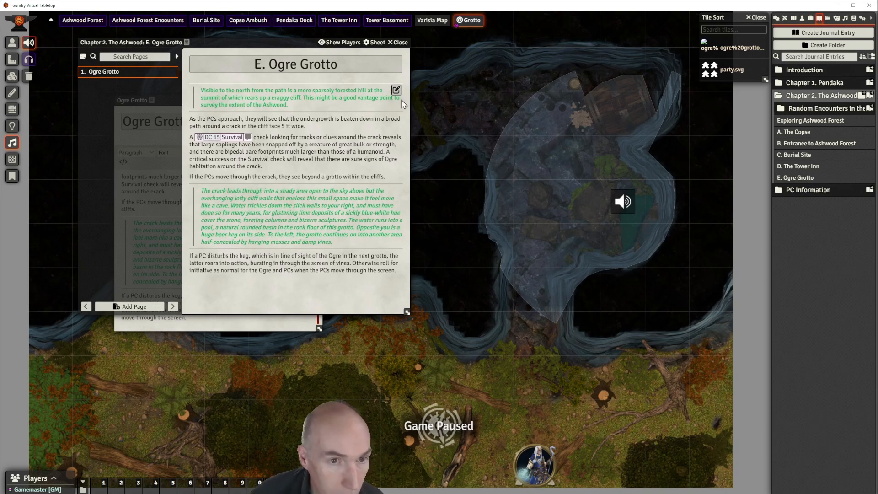
left_click_drag(250, 49, 173, 202)
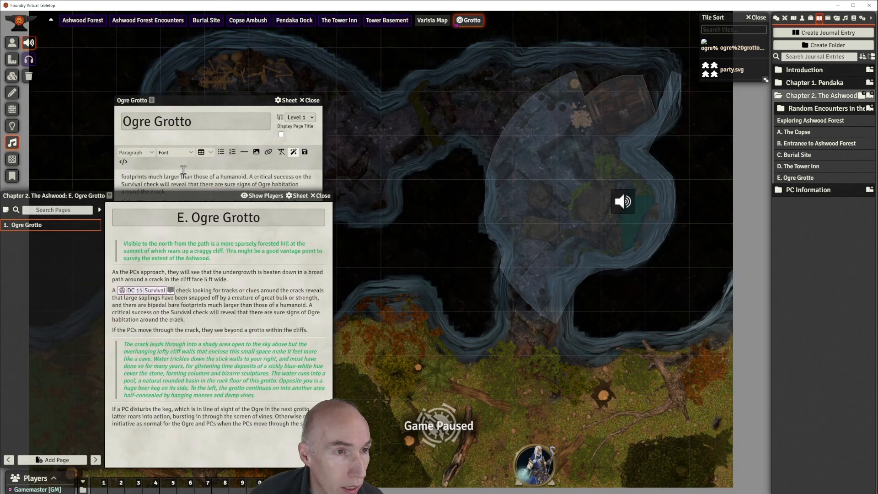
left_click_drag(236, 94, 516, 81)
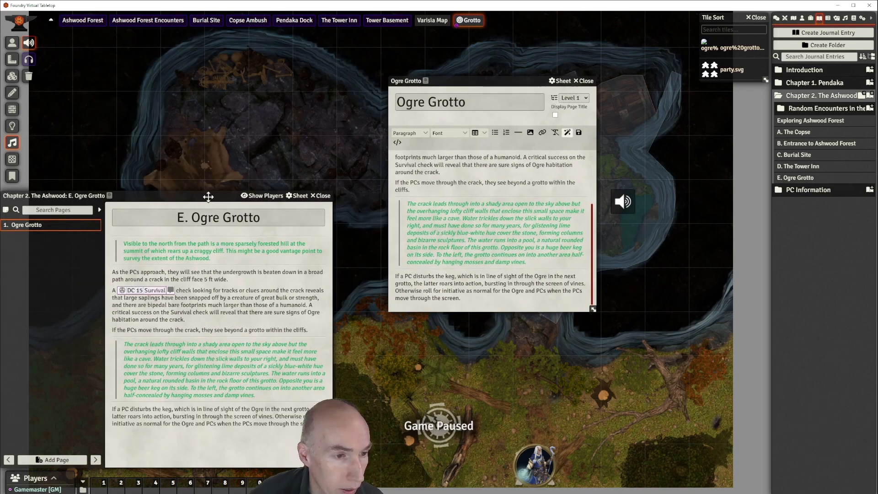
left_click_drag(210, 196, 248, 34)
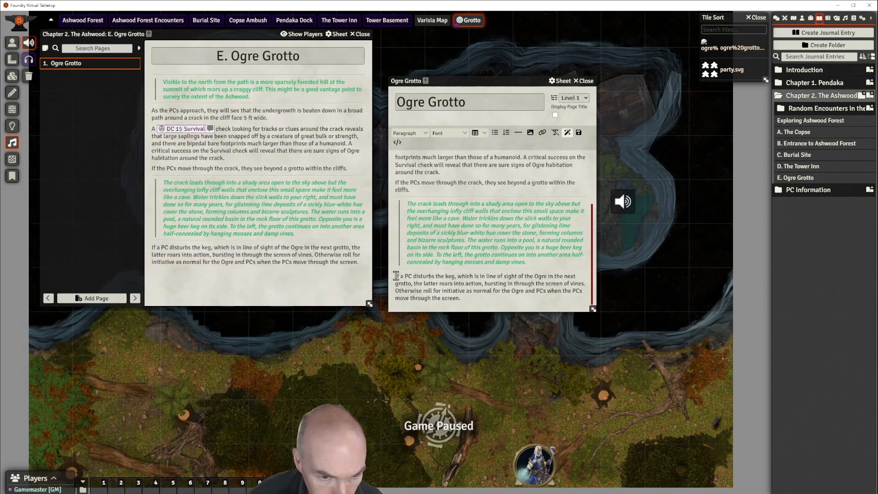
- Insert a horizontal rule and an empty paragraph between the green read-aloud text and the last paragraph
left_click(518, 132)
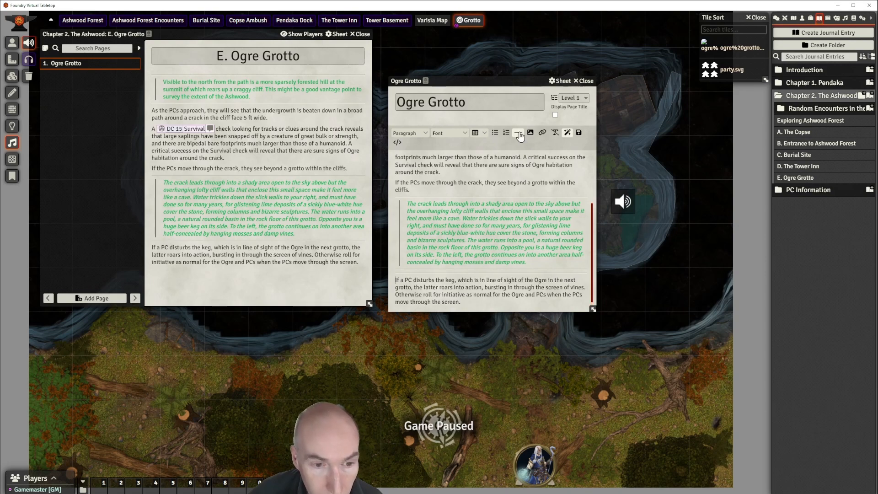
left_click(406, 270)
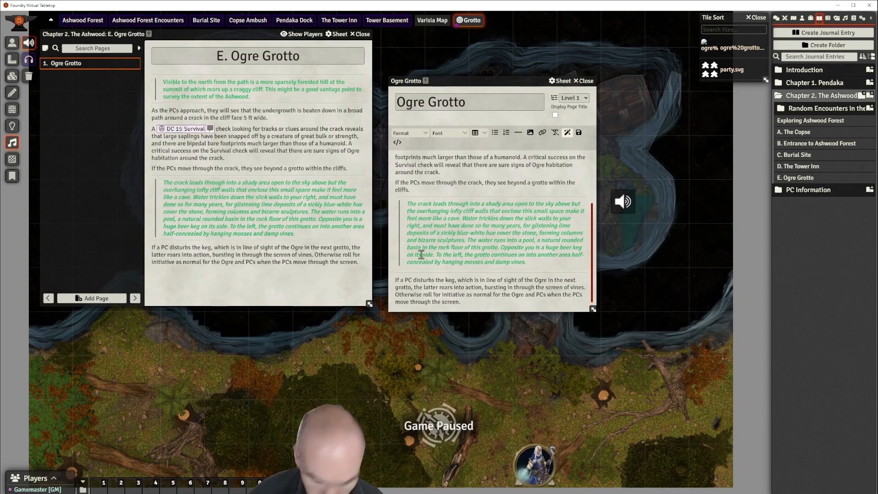
key("Return")
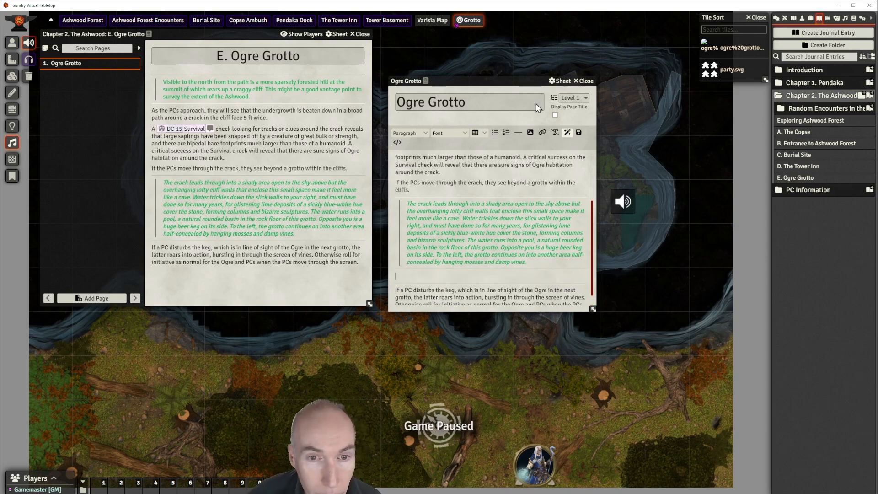
- Insert ogre grotto screenshot.jpg from the module's images folder into the empty paragraph, leaving the dimensions blank
left_click(531, 133)
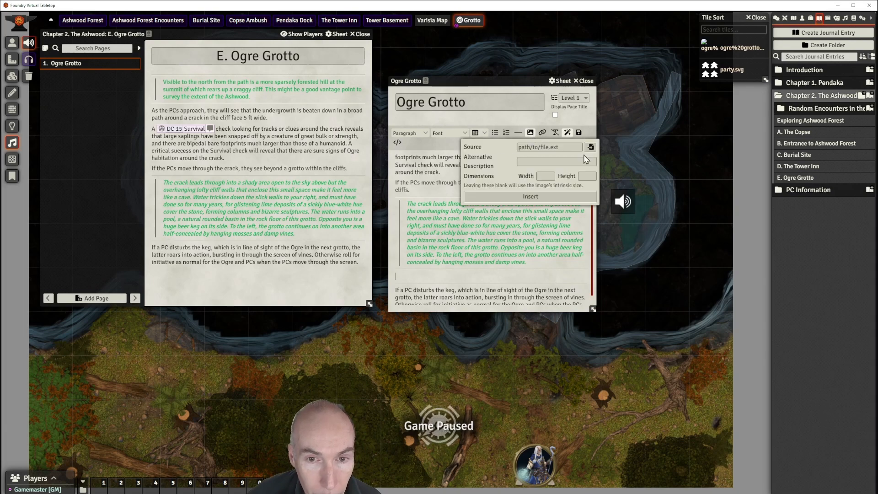
left_click(591, 147)
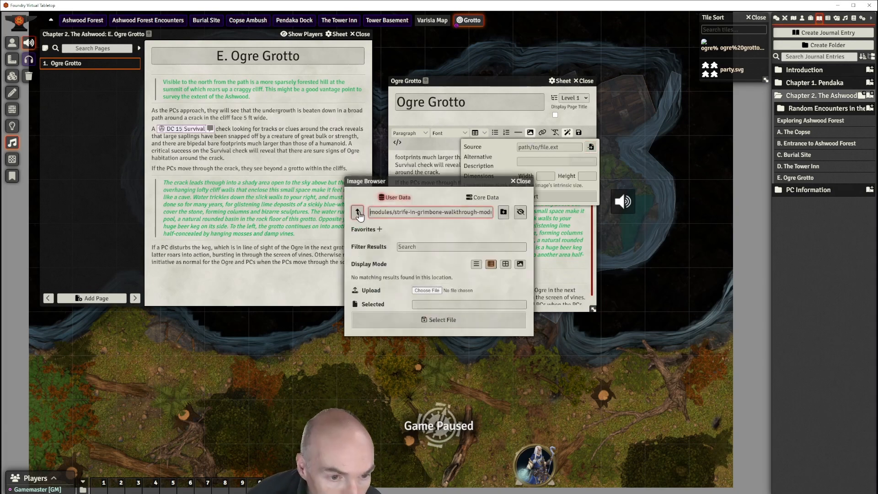
left_click(358, 213)
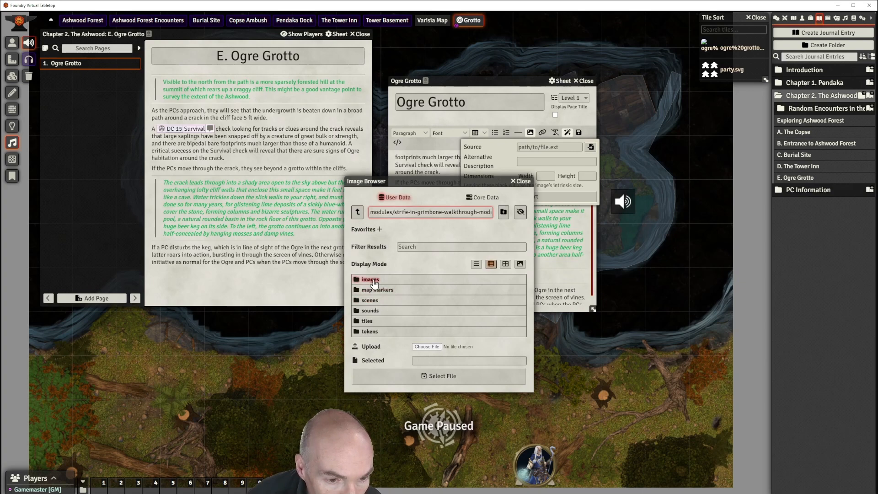
left_click(372, 280)
scroll(453, 316, "down", 3)
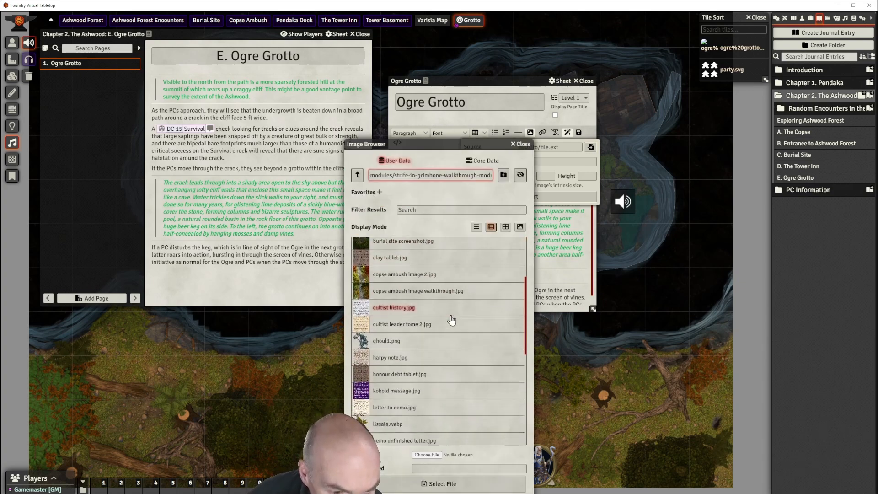
scroll(451, 320, "down", 3)
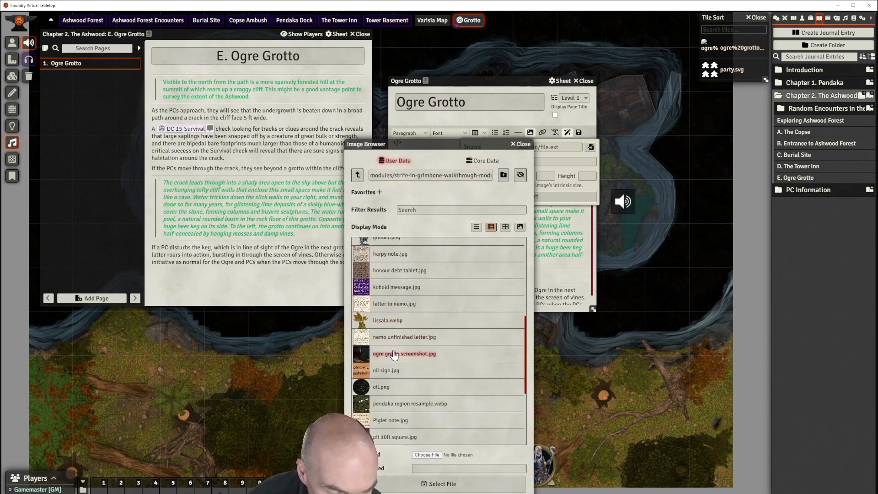
left_click(394, 356)
left_click(436, 485)
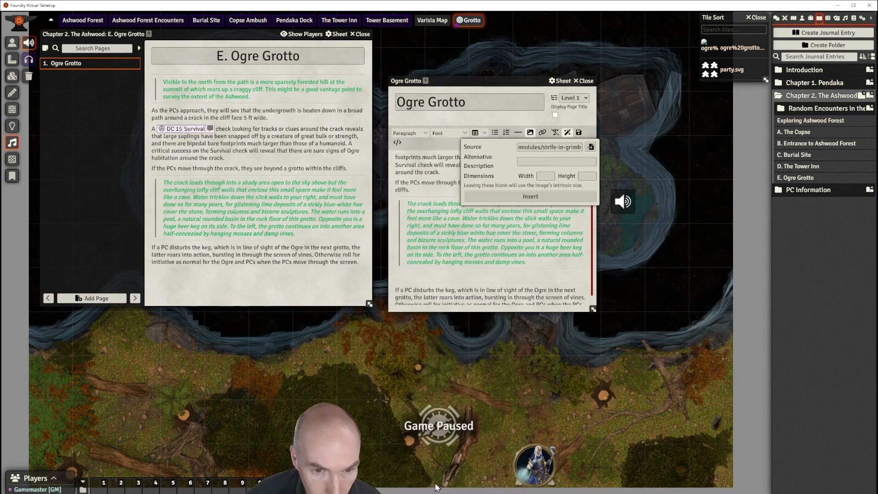
left_click(551, 198)
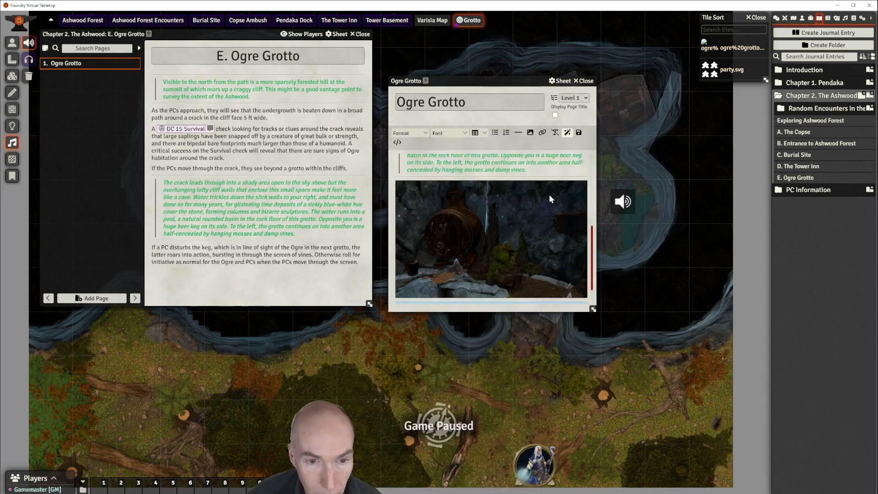
- Save the page, view the inserted picture enlarged from the journal entry, and close the enlarged view
left_click_drag(500, 79, 492, 52)
left_click(523, 113)
scroll(245, 231, "down", 4)
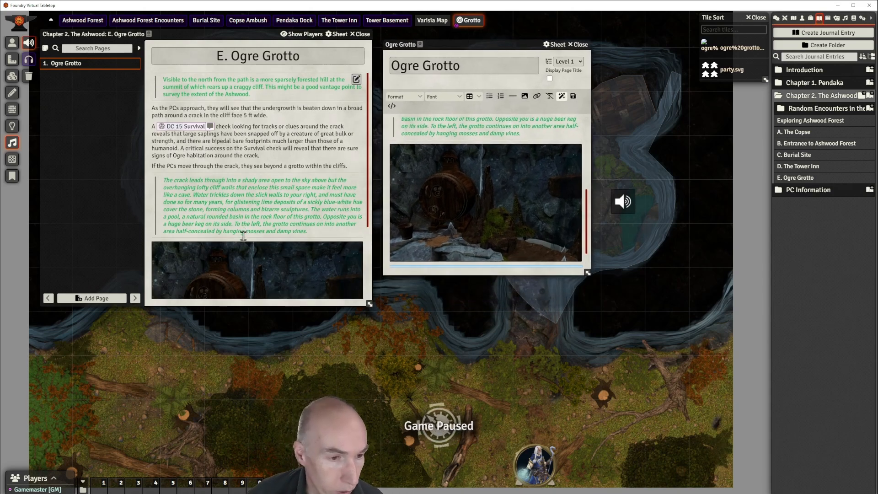
left_click(255, 209)
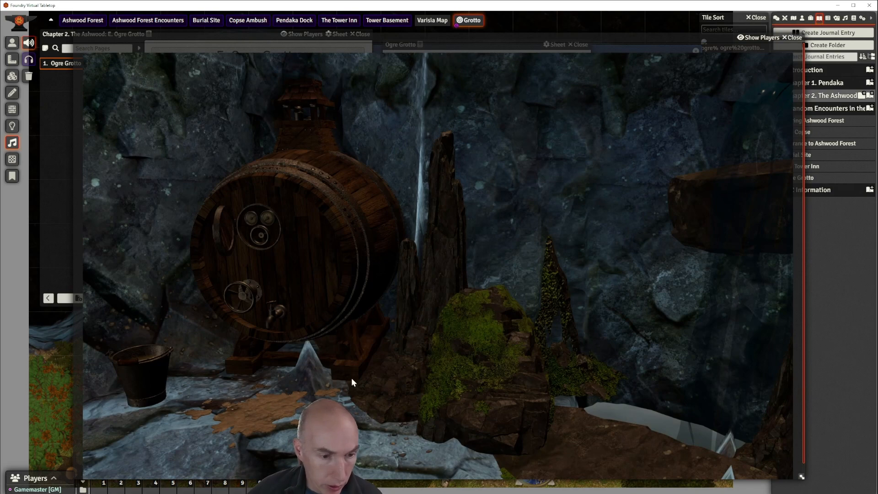
left_click(795, 38)
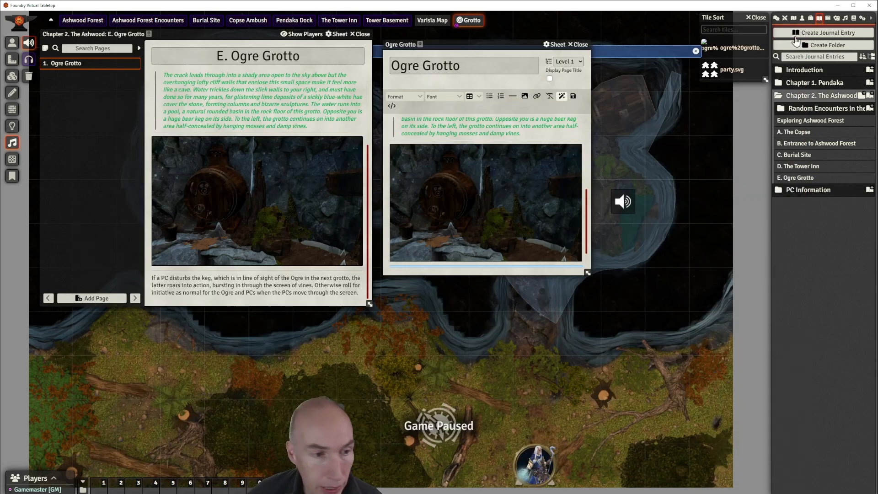
- Insert a horizontal rule beneath the last paragraph of the Ogre Grotto page
left_click_drag(485, 44, 479, 32)
left_click_drag(515, 345, 637, 352)
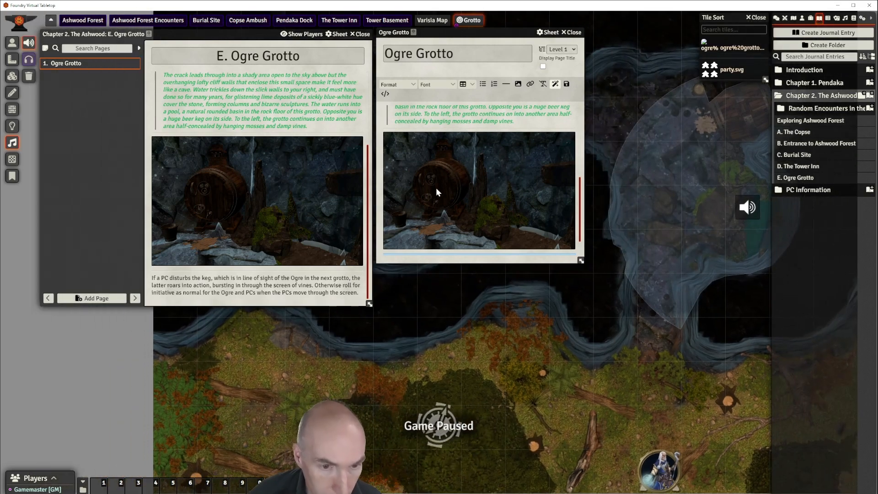
scroll(436, 193, "down", 1)
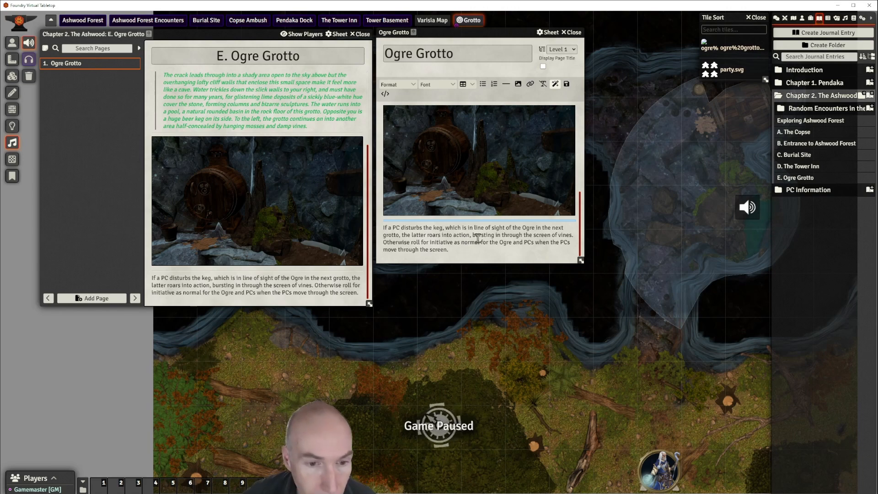
left_click(453, 250)
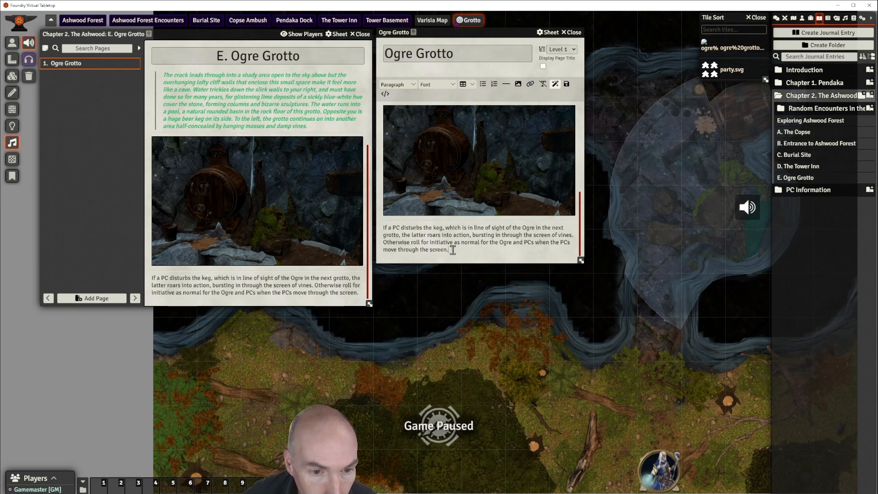
left_click(506, 84)
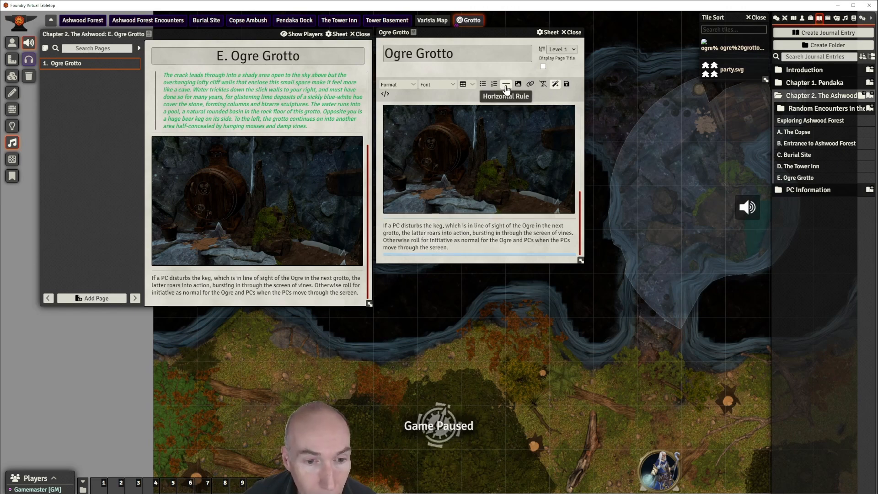
left_click(455, 255)
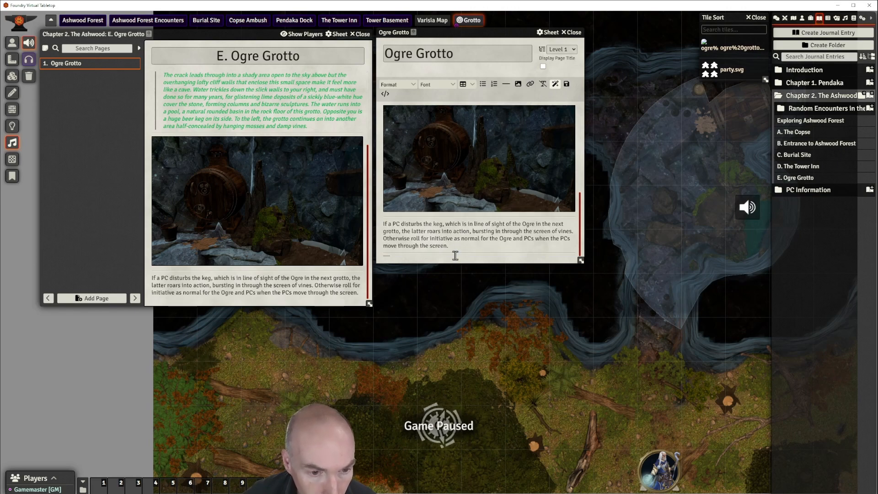
- Link the Ogre Glutton actor from the Creatures folder on a new line beneath a horizontal rule at the page's end, and save
left_click(803, 19)
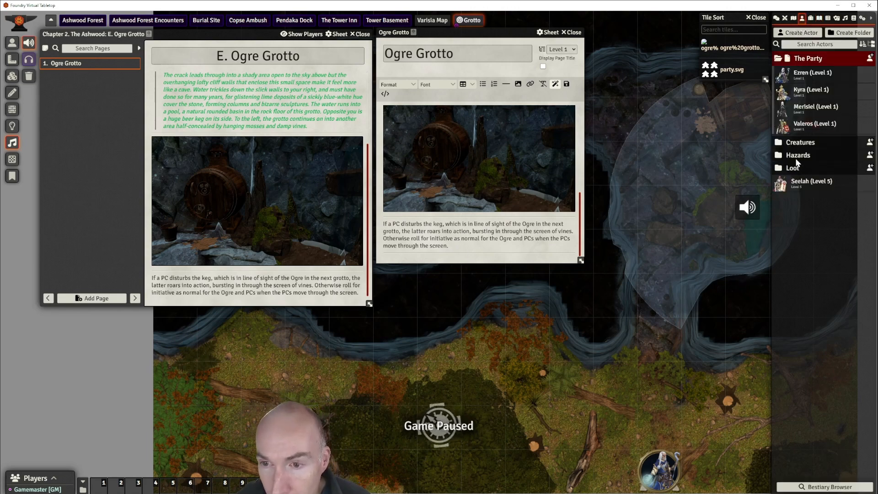
left_click(802, 144)
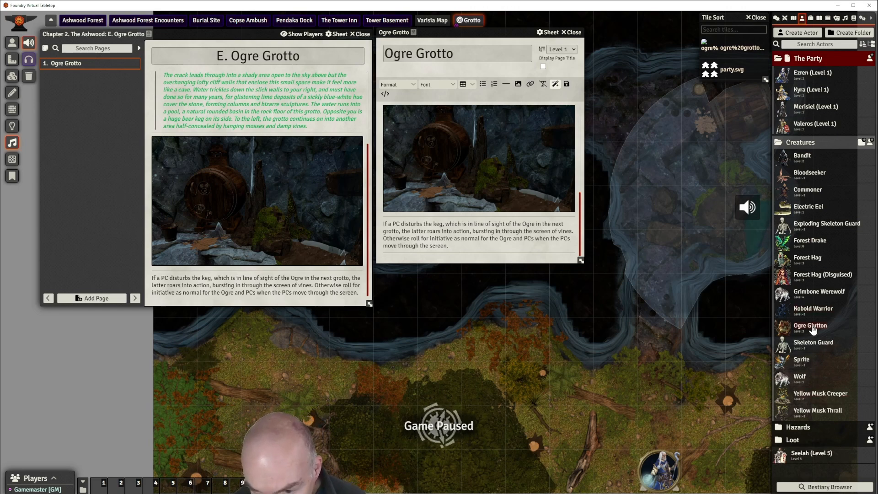
left_click_drag(812, 330, 410, 260)
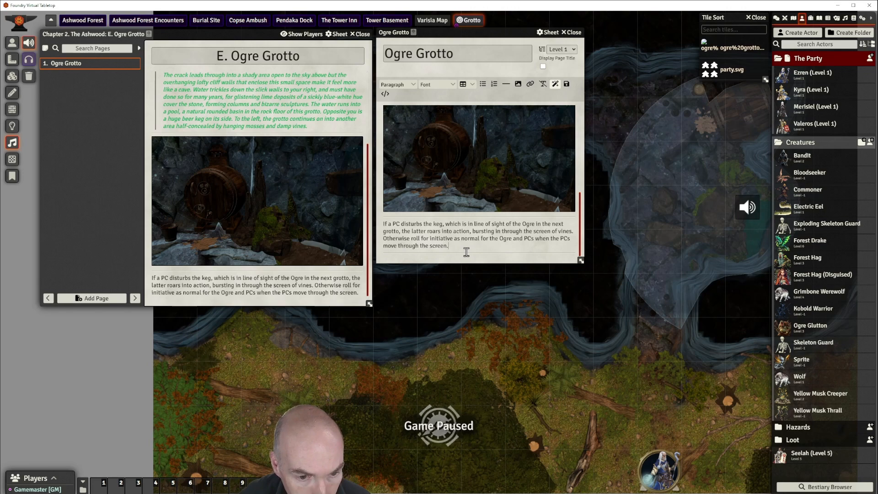
left_click(506, 84)
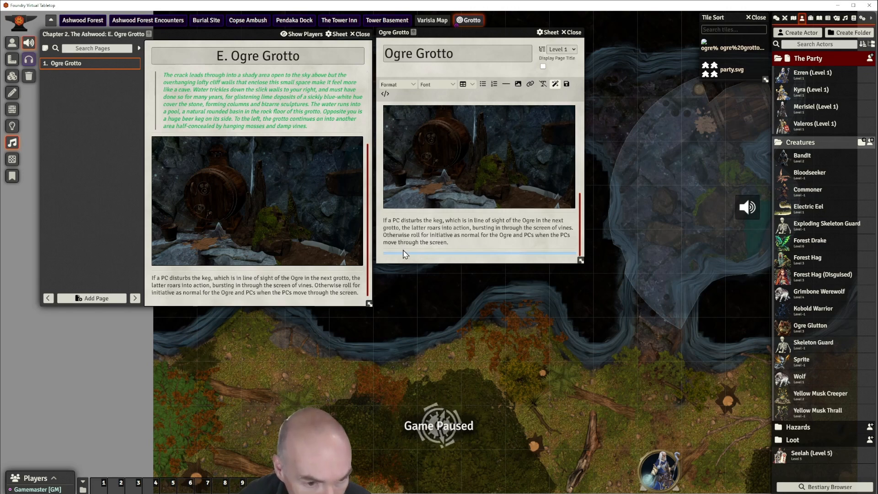
left_click(396, 252)
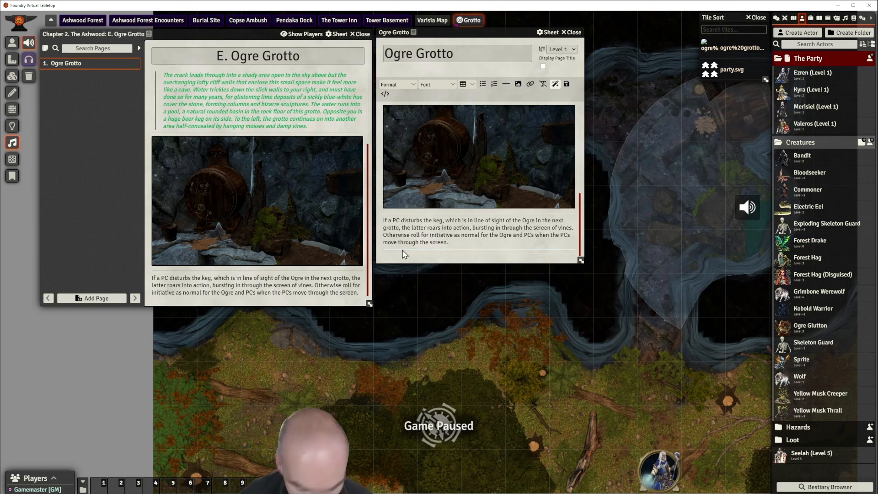
left_click(402, 250)
scroll(438, 245, "down", 1)
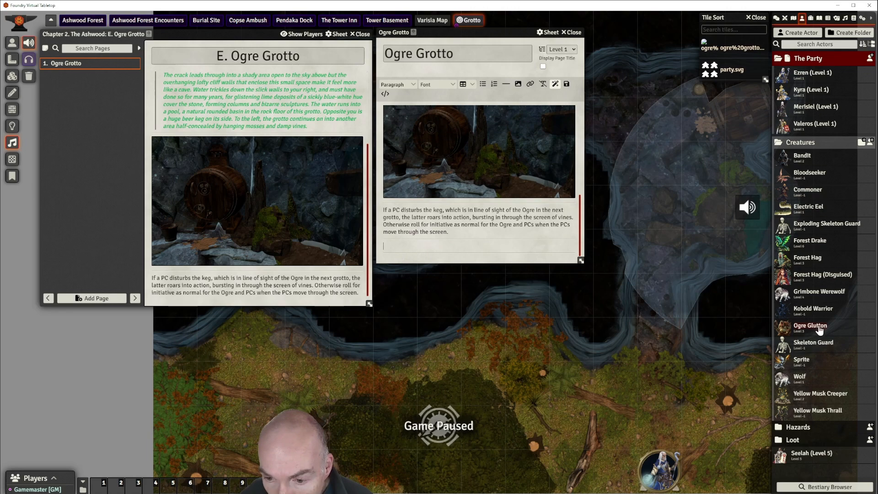
left_click_drag(819, 330, 422, 247)
left_click(567, 83)
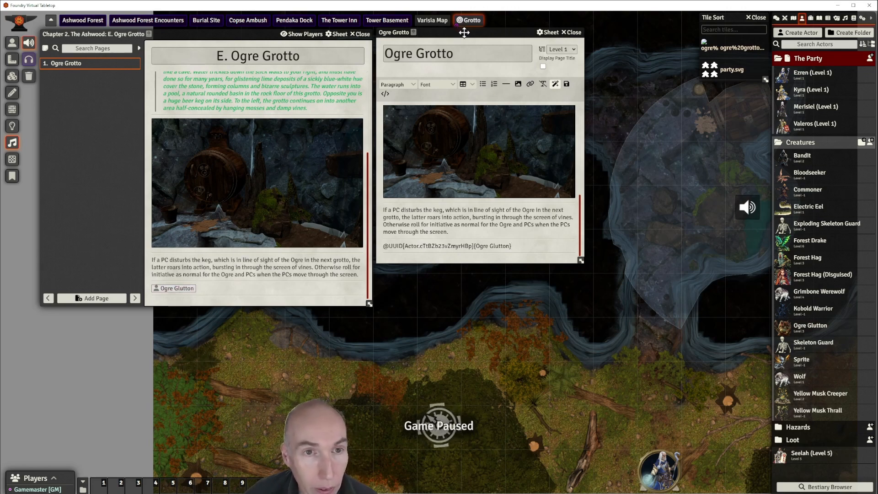
- Test the journal's Ogre Glutton link by placing its token in the inner grotto, and delete the token again
left_click_drag(464, 32, 589, 52)
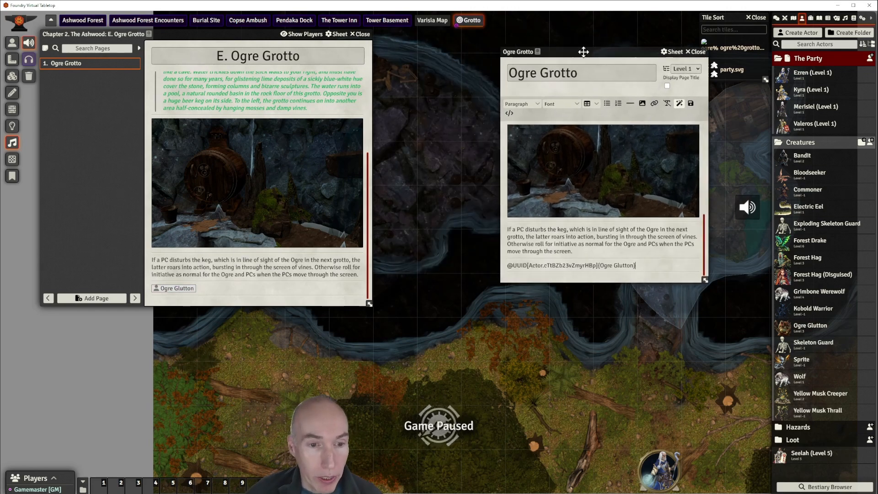
left_click_drag(225, 34, 199, 125)
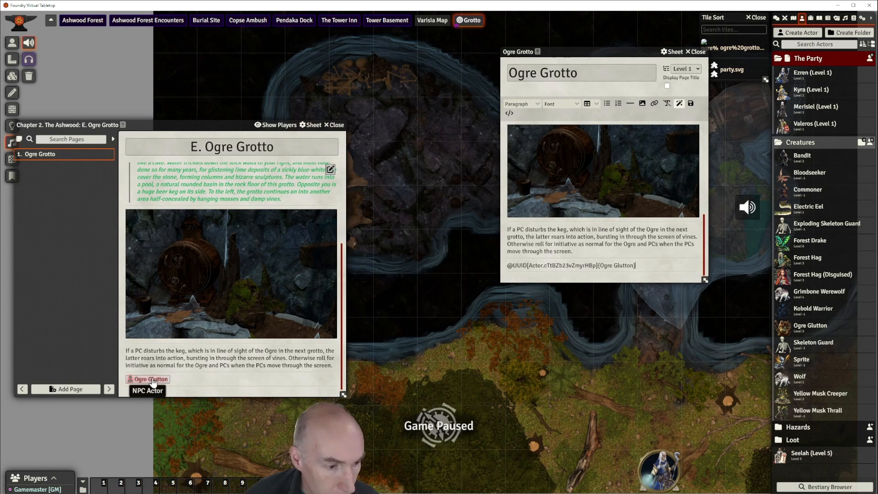
left_click_drag(154, 382, 397, 172)
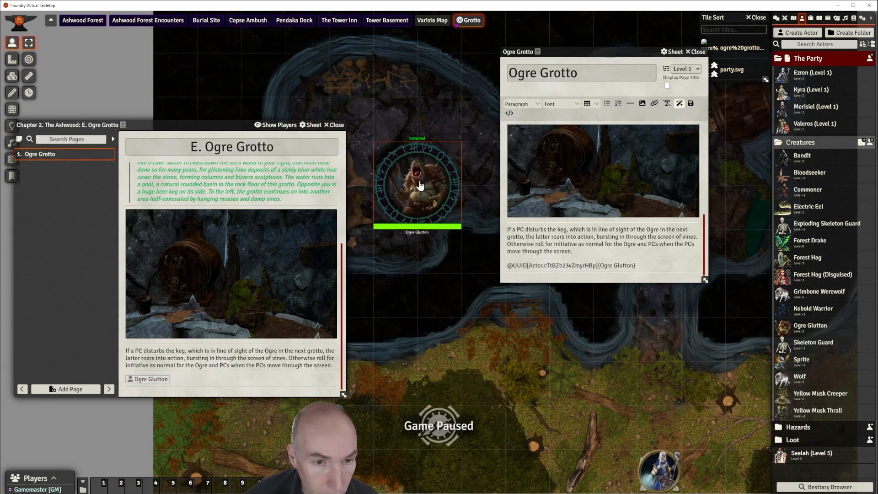
key("Delete")
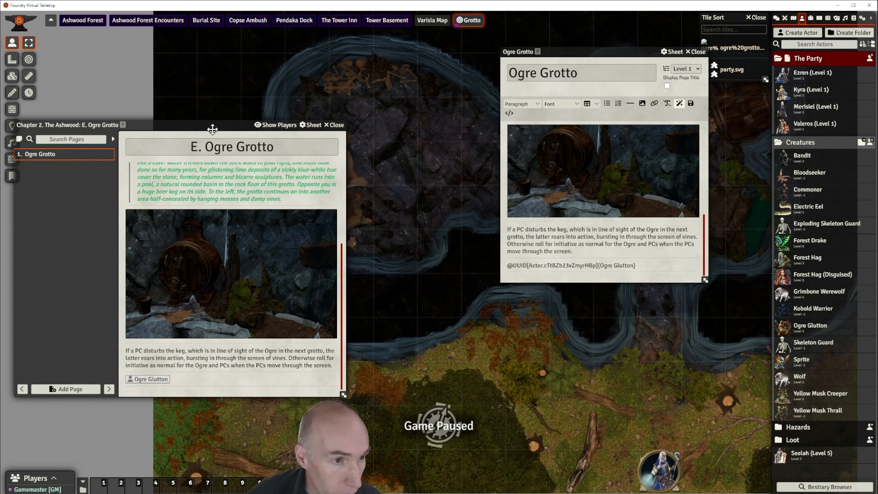
left_click_drag(204, 125, 190, 142)
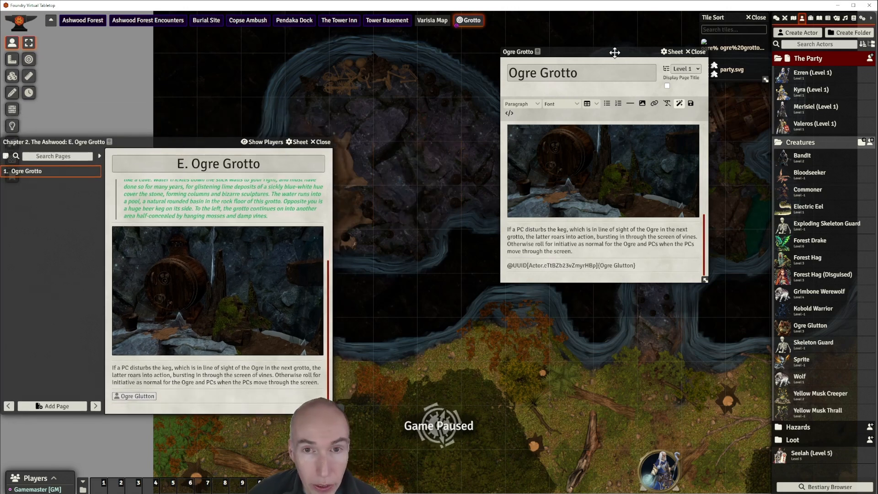
- Clear space around the inner grotto and place an Ogre Glutton token there from the journal page's link
left_click_drag(615, 53, 699, 54)
left_click_drag(510, 141, 560, 132)
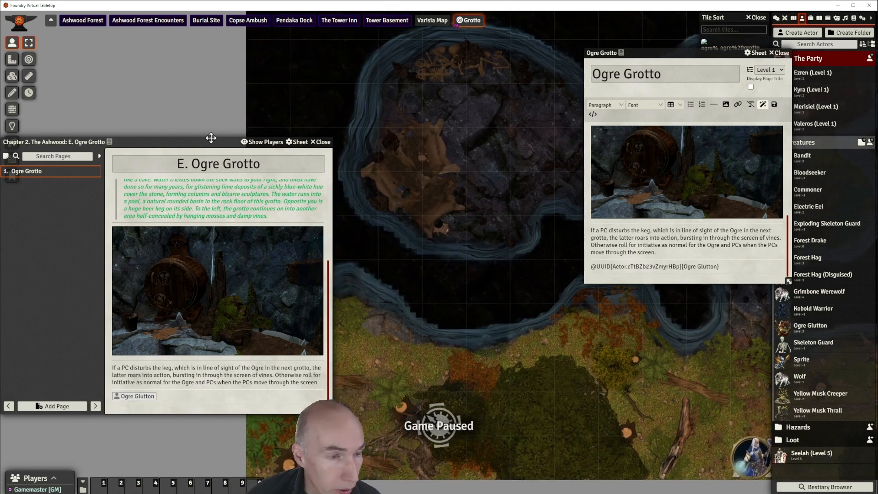
left_click_drag(210, 142, 203, 71)
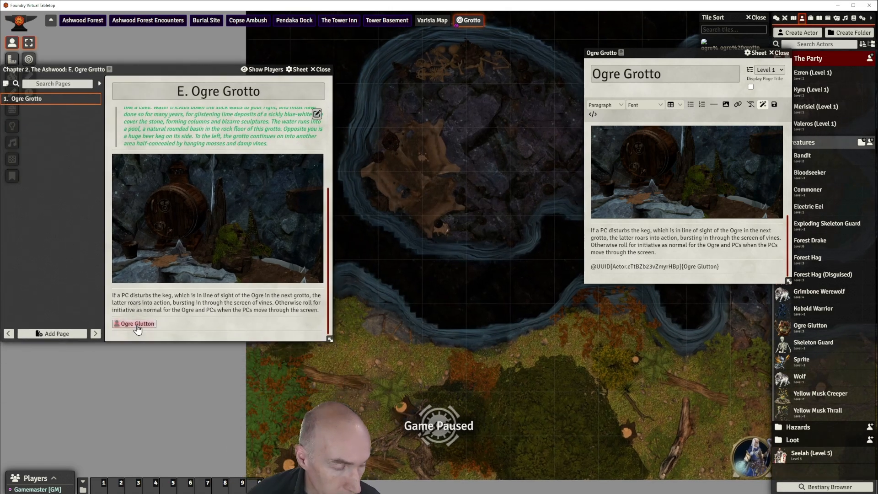
left_click_drag(137, 324, 421, 172)
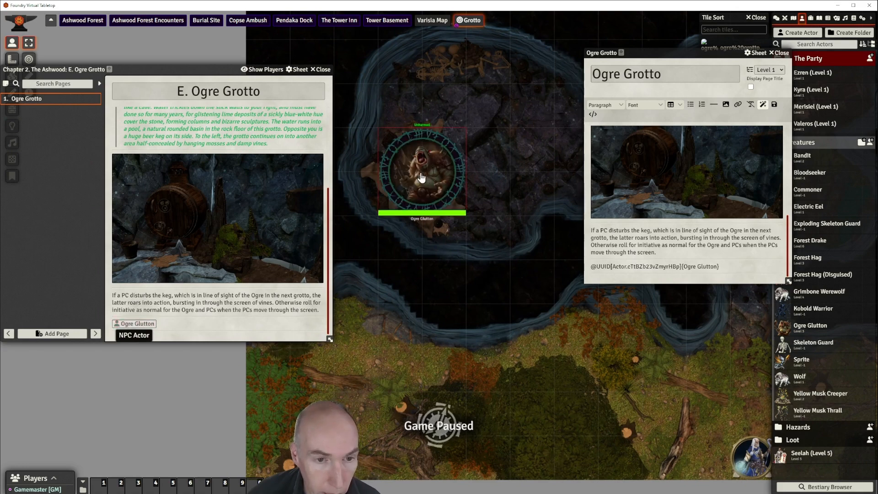
left_click_drag(502, 96, 482, 116)
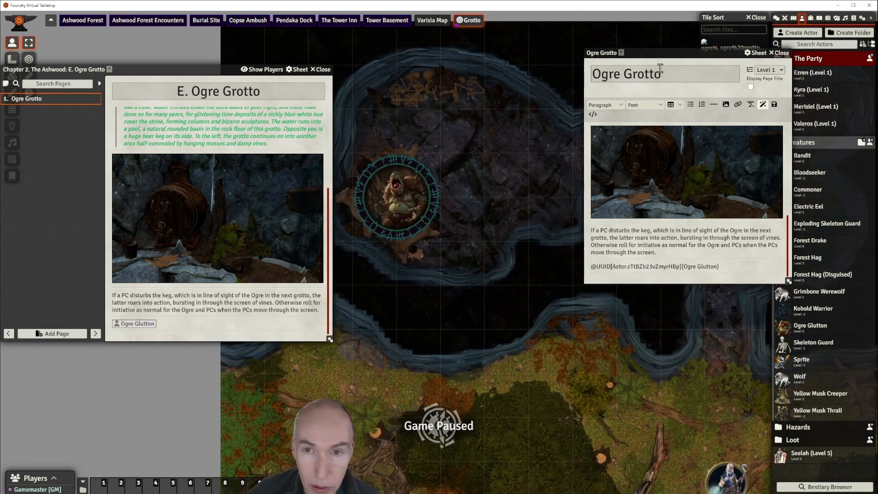
- Hide the Ogre Glutton token in the inner grotto from the players
left_click_drag(689, 51, 649, 268)
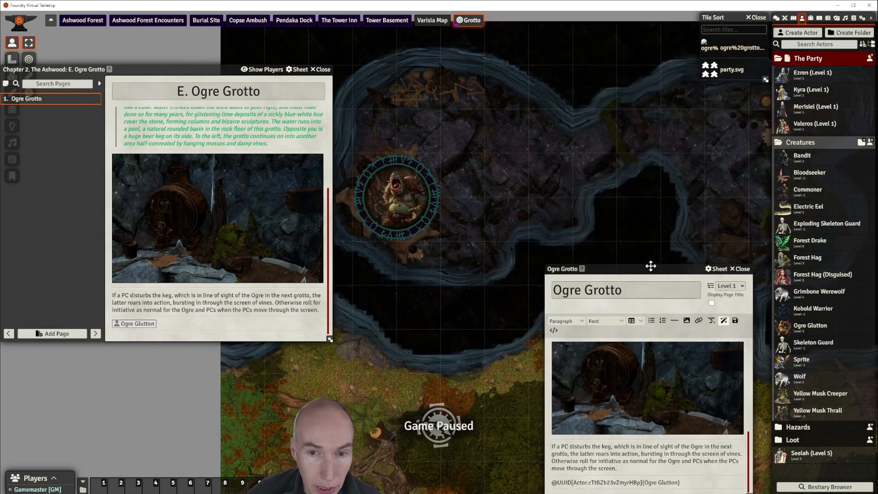
right_click(390, 198)
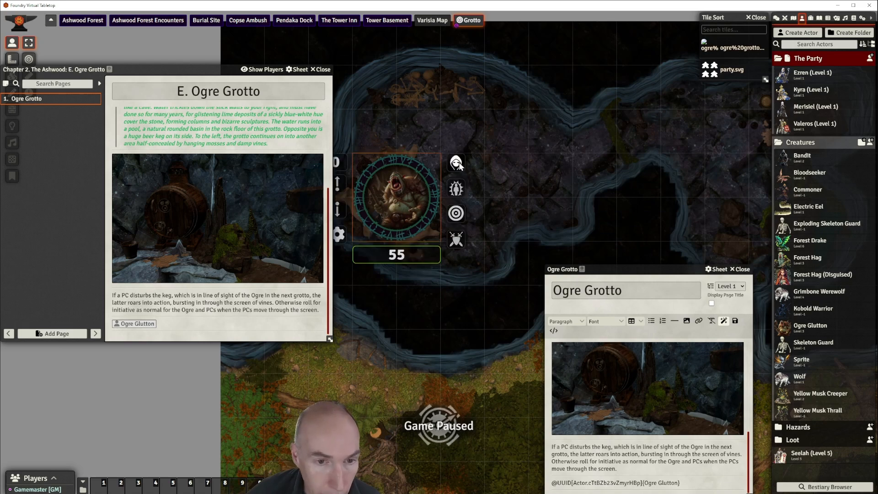
left_click(457, 163)
left_click(504, 283)
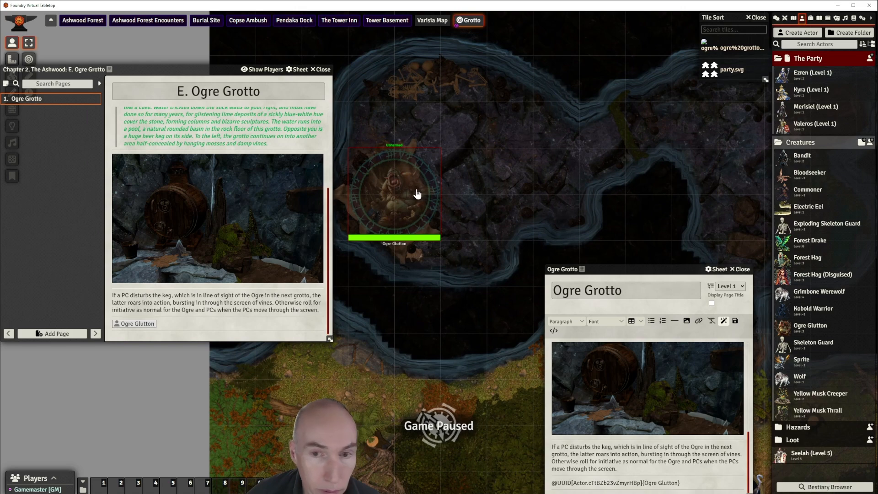
- Move the wizard's token to the screen of vines and one square further into the inner grotto, keeping the journal windows out of the way
scroll(418, 195, "down", 2)
left_click_drag(680, 271, 233, 255)
left_click_drag(696, 443, 616, 143)
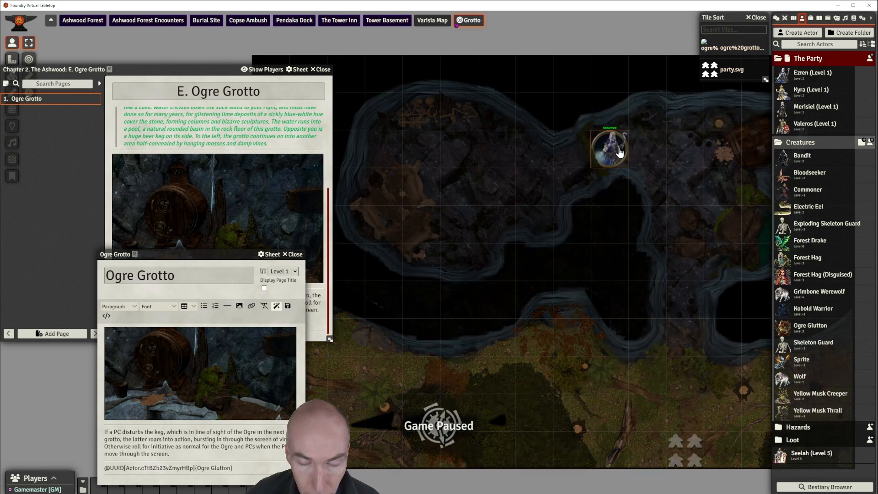
scroll(649, 193, "up", 2)
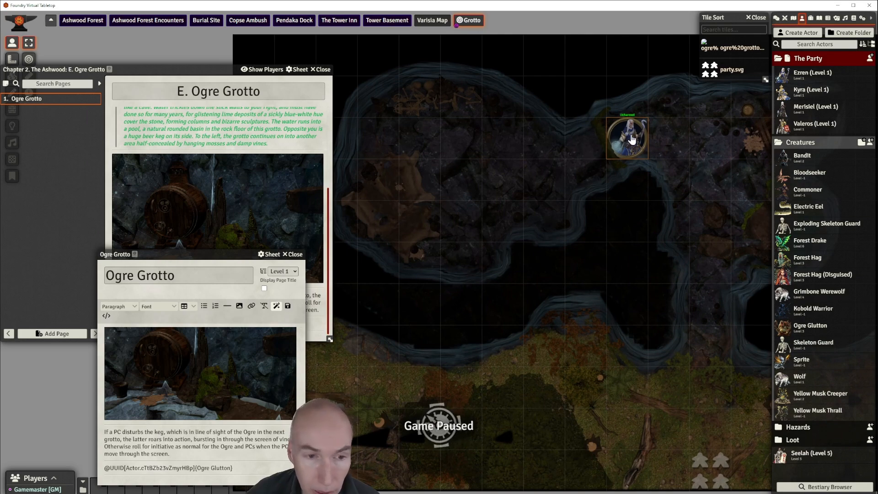
left_click_drag(633, 140, 604, 153)
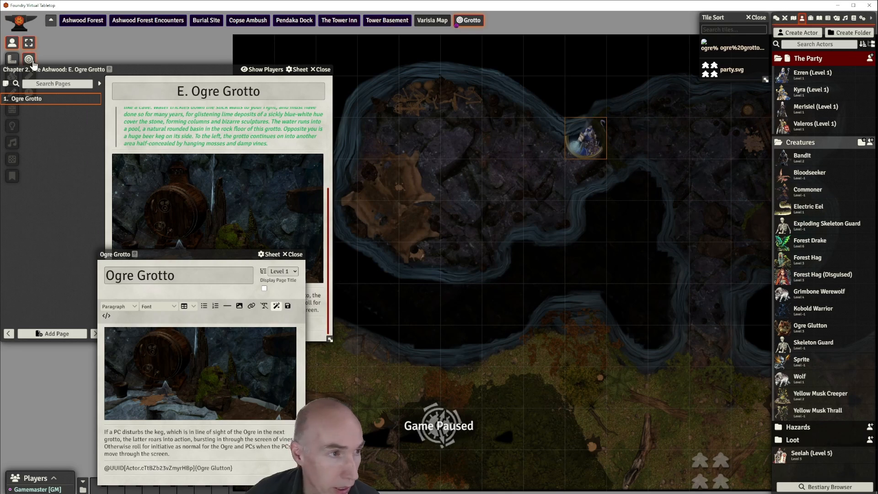
left_click_drag(160, 68, 200, 72)
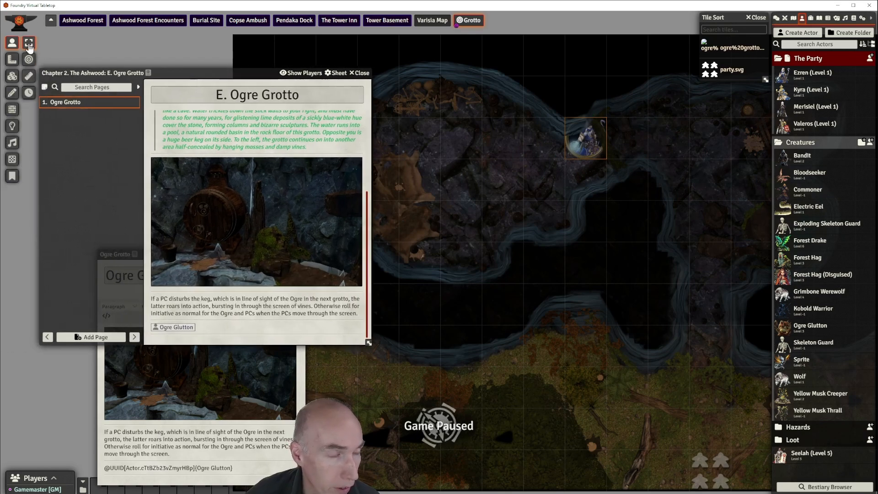
left_click(418, 211)
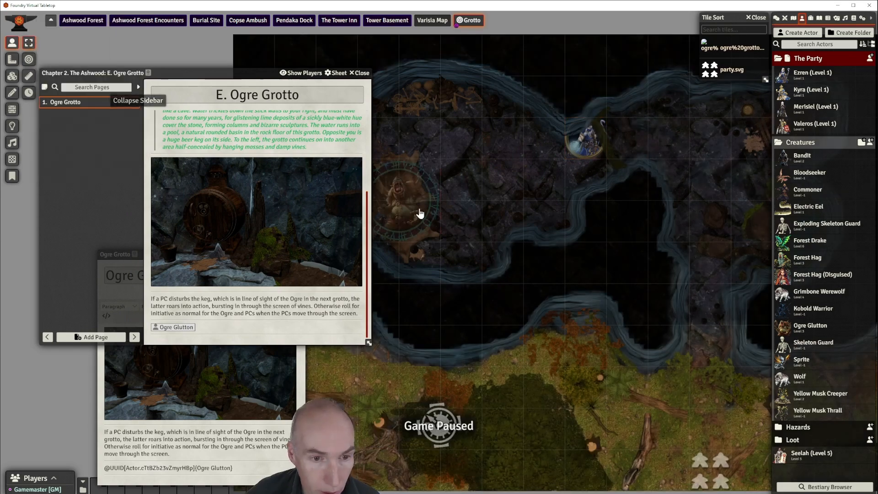
- Toggle the Ogre Glutton token's visibility and test the wizard's view, moving the wizard one square diagonally deeper into the inner grotto
left_click_drag(480, 205, 582, 204)
right_click(515, 196)
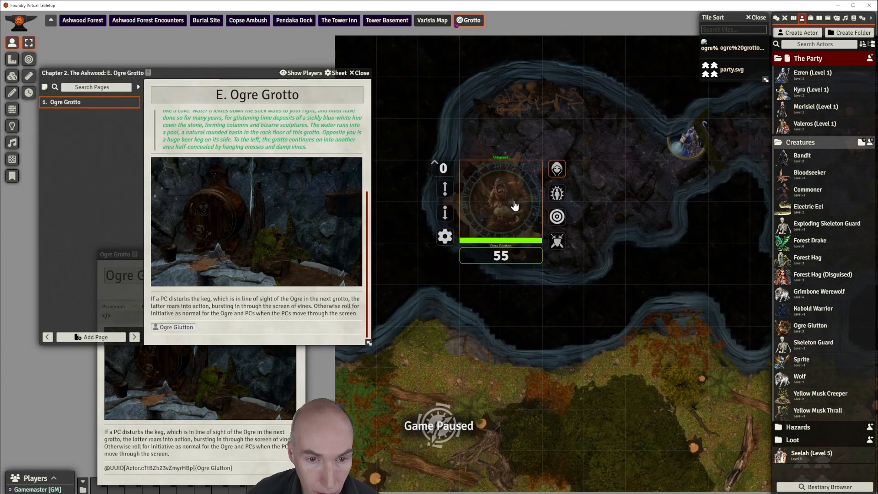
left_click(557, 170)
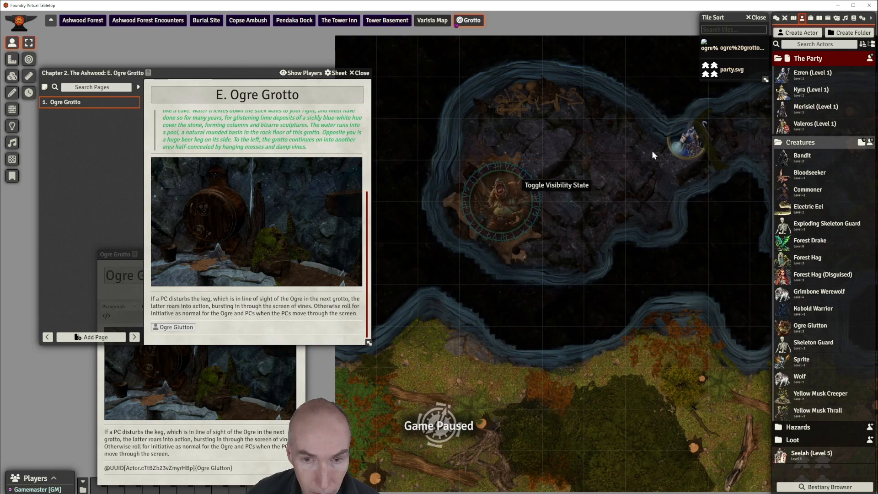
left_click(689, 141)
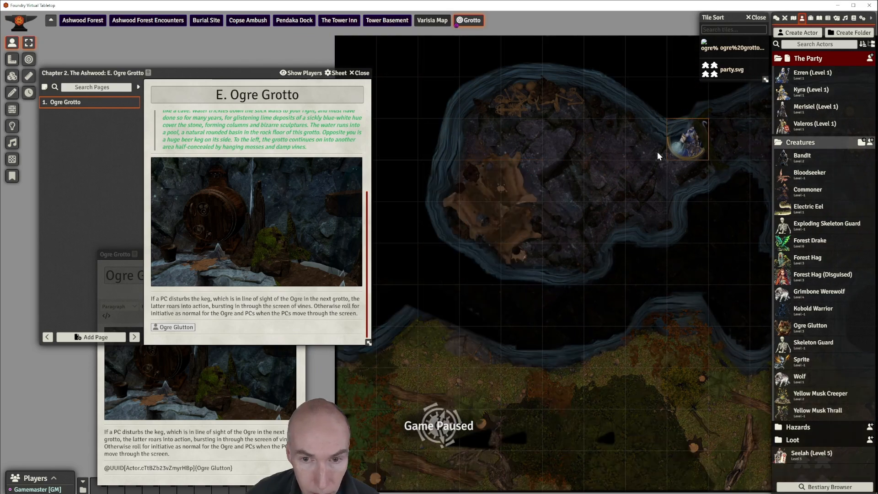
left_click_drag(690, 145, 657, 187)
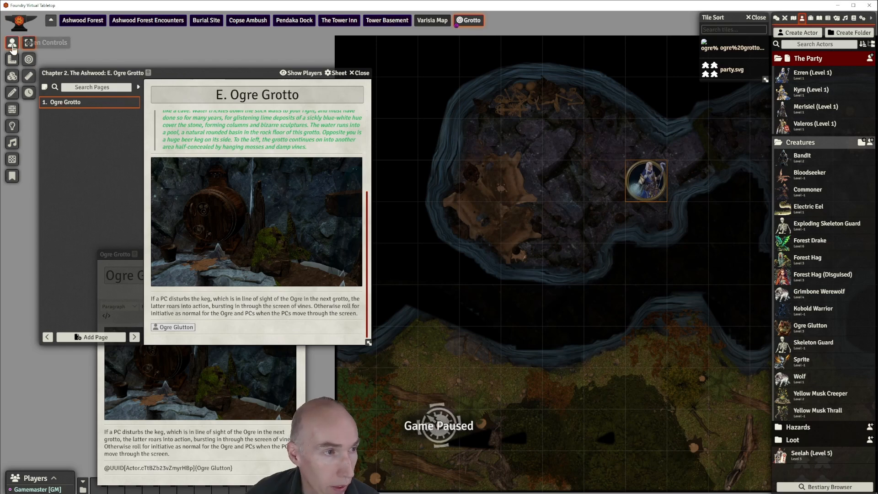
- Reveal the Ogre Glutton token to the players and check the inner grotto from the wizard's view
left_click(559, 144)
left_click(517, 194)
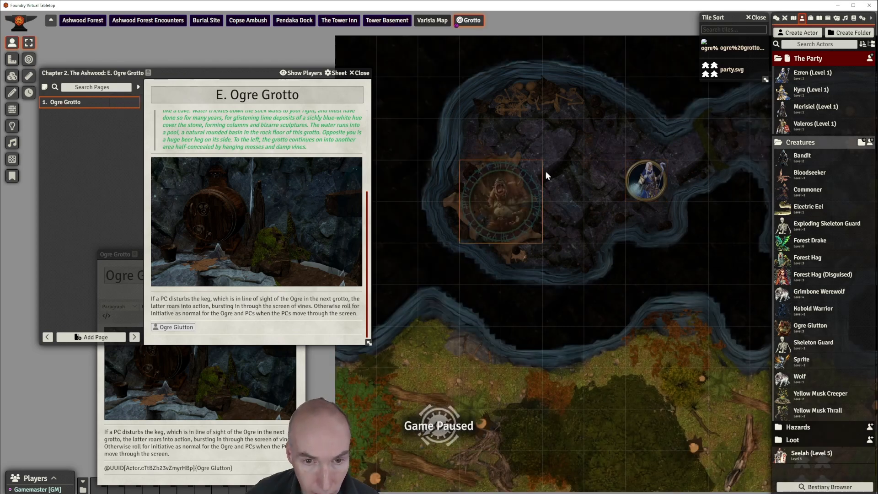
right_click(518, 194)
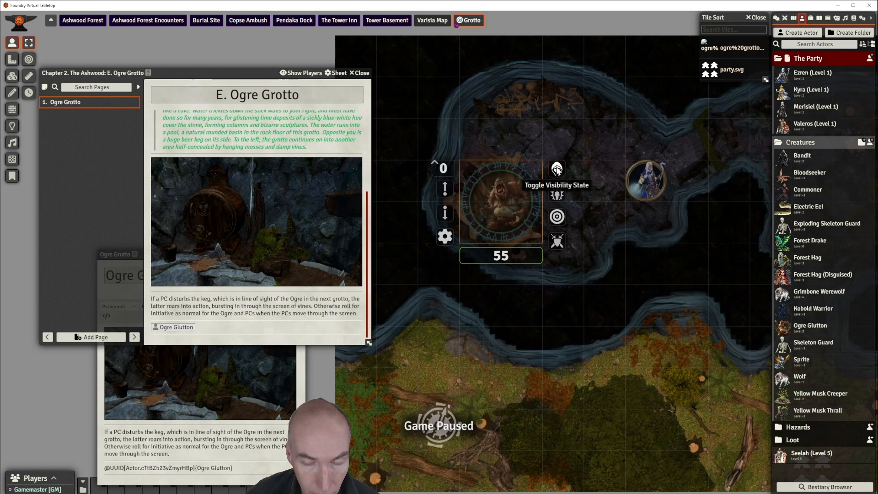
left_click(533, 124)
left_click(647, 182)
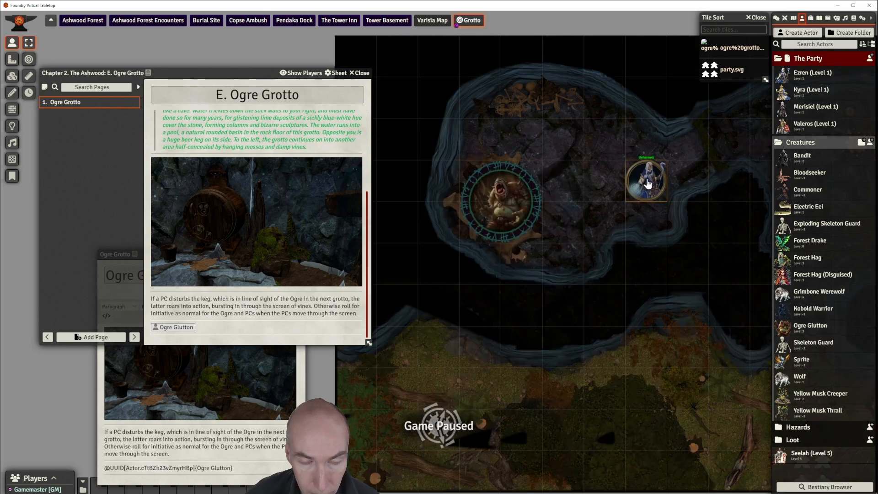
- Move the wizard's token back past the vines into the outer grotto and hide the Ogre Glutton token again
left_click_drag(635, 177, 744, 132)
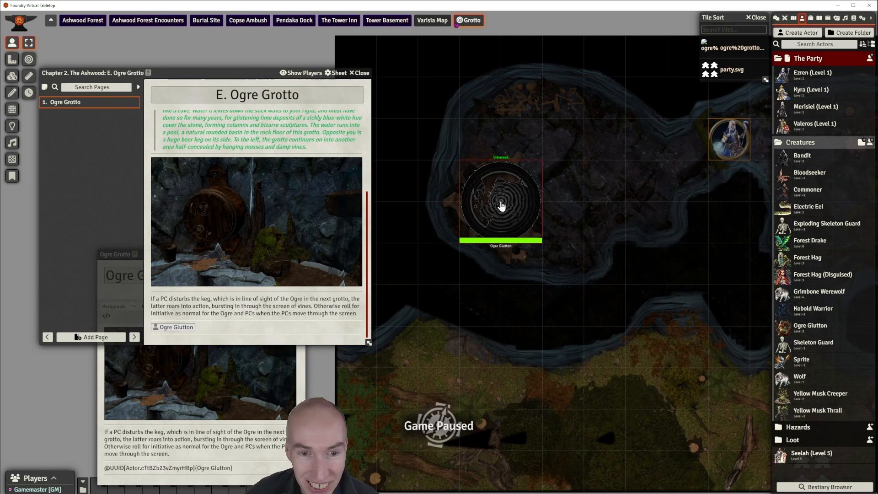
right_click(503, 209)
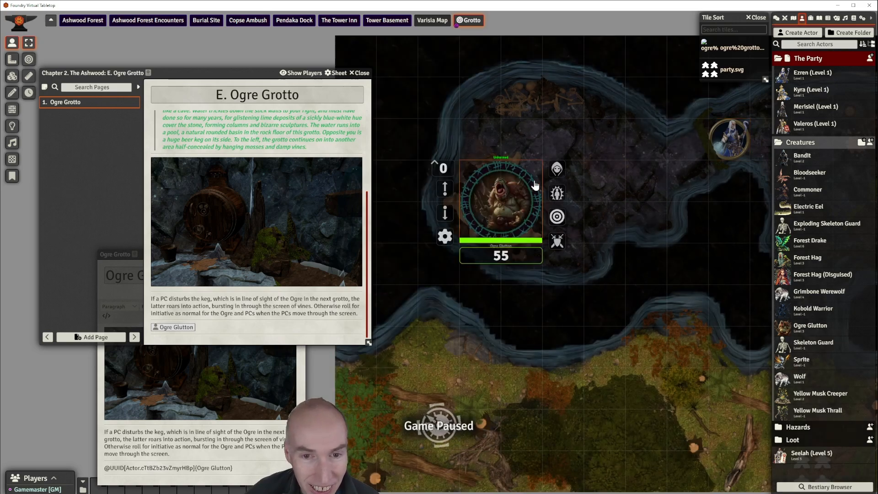
left_click(590, 183)
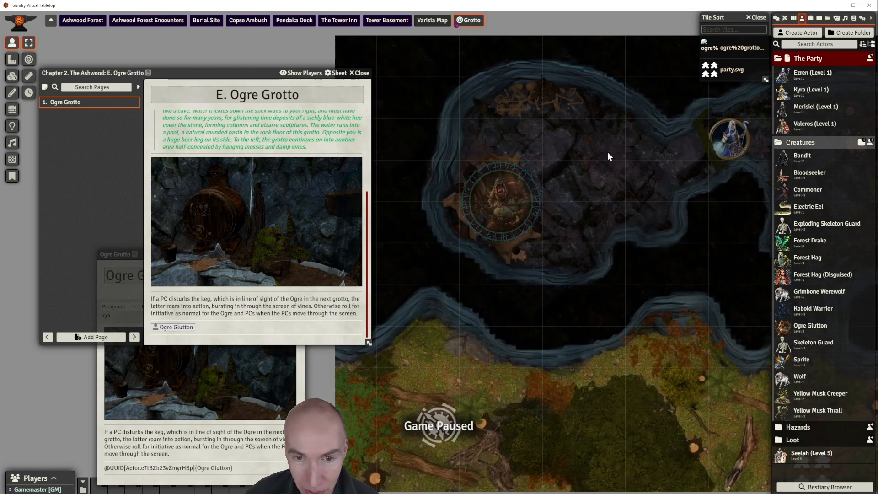
left_click_drag(610, 156, 473, 161)
scroll(525, 163, "up", 6)
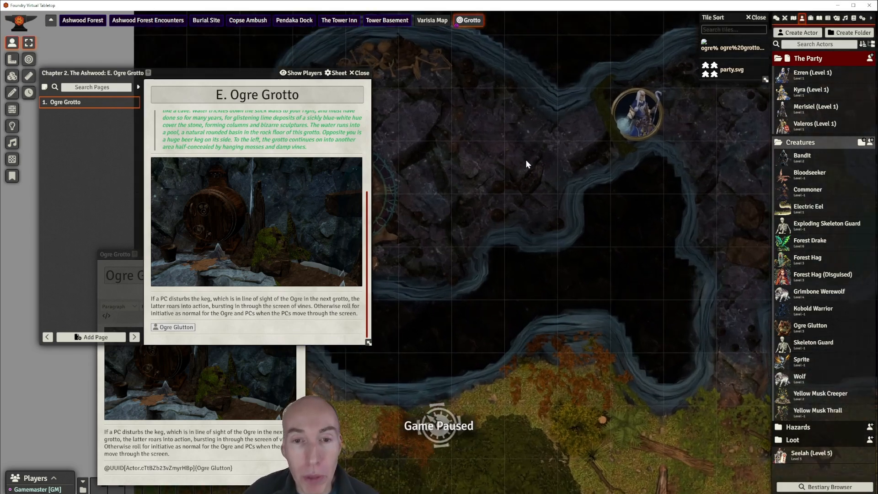
left_click_drag(659, 111, 717, 112)
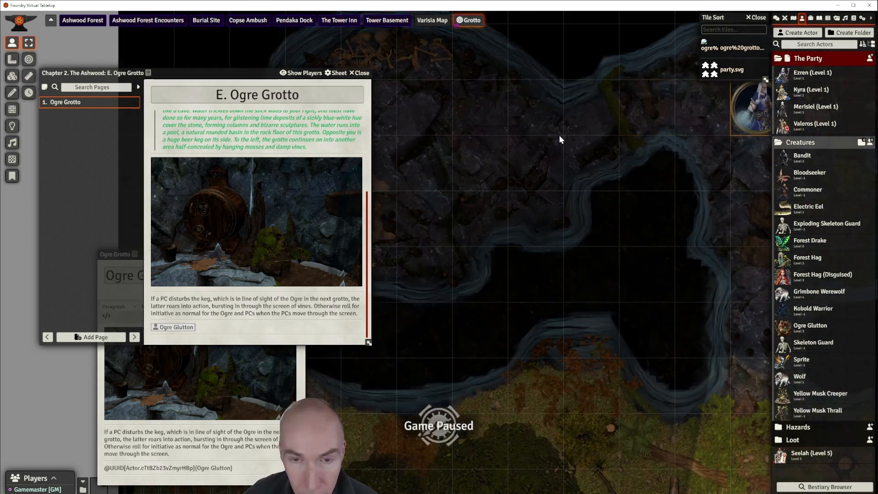
left_click_drag(559, 137, 456, 201)
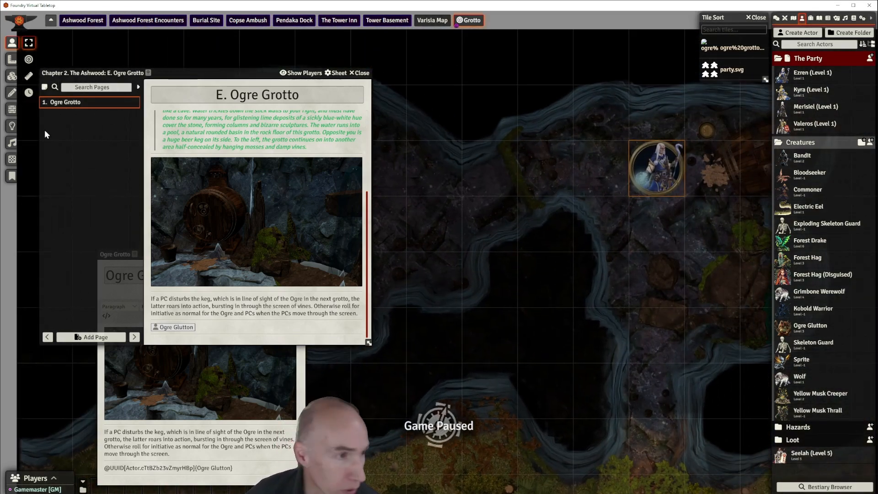
- Shorten the ethereal wall at the vine screen so it spans only the first third of the passage
left_click(12, 110)
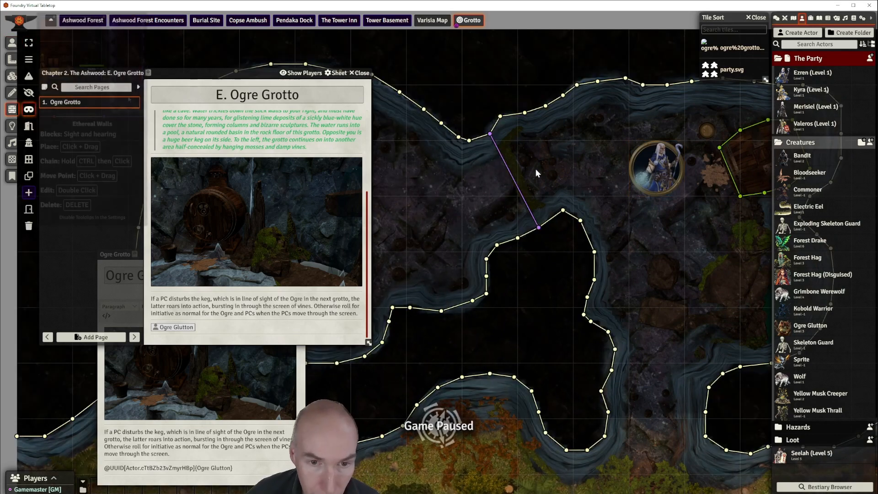
scroll(535, 168, "up", 3)
left_click_drag(555, 225, 514, 147)
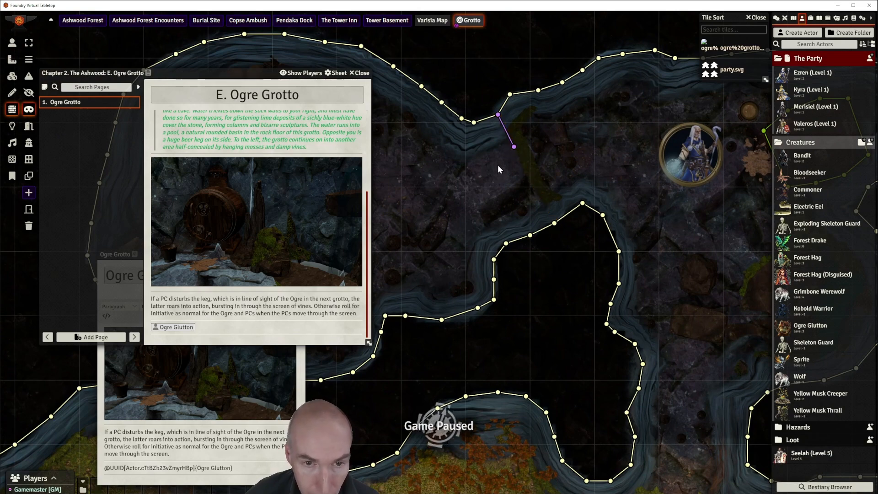
- Clone the shortened ethereal wall as two more segments along the vines, leaving small gaps between them, up to the opposite cave wall
left_click(514, 147)
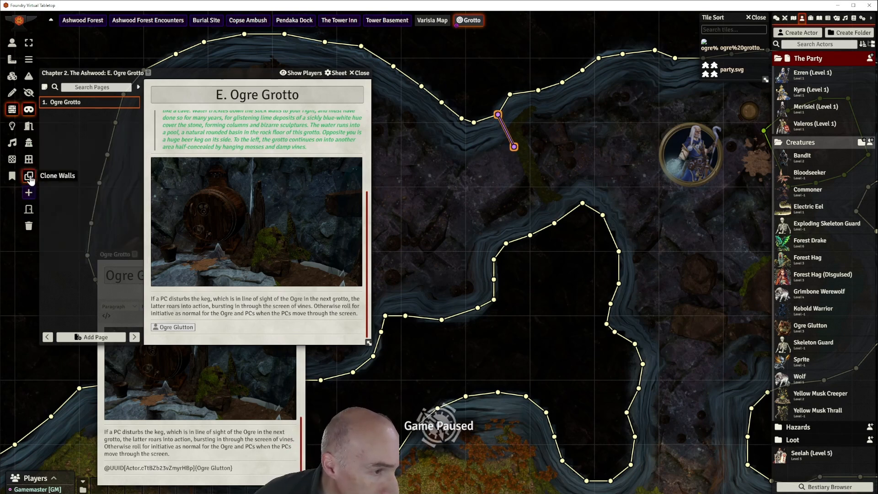
left_click(29, 177)
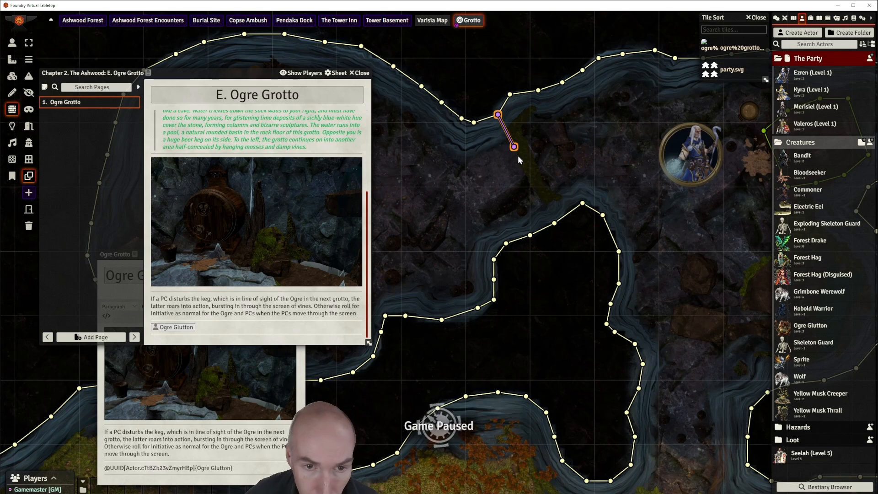
left_click_drag(517, 153, 535, 188)
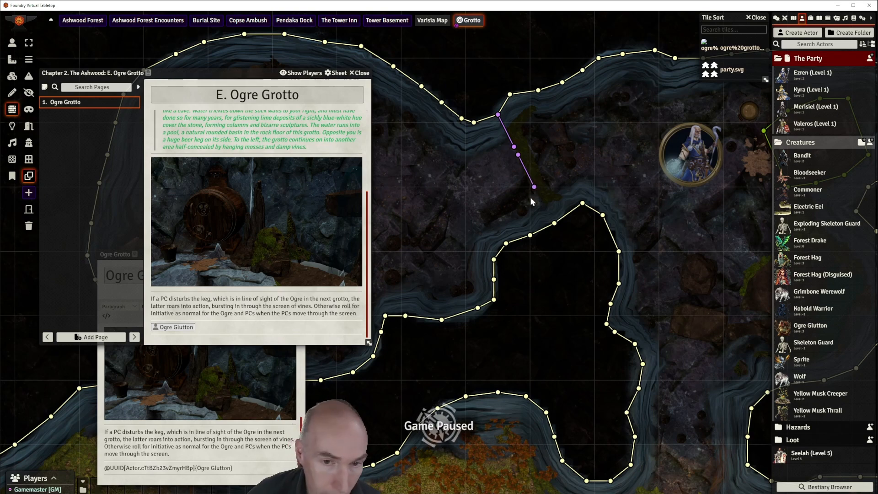
left_click_drag(539, 196, 555, 224)
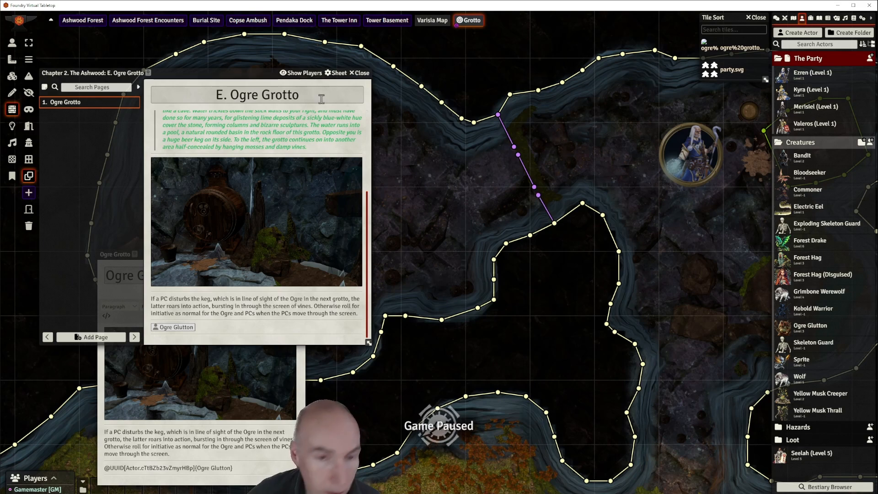
- Close the Ogre Grotto journal and its page editor to clear the view of the grotto walls
left_click_drag(238, 73, 411, 228)
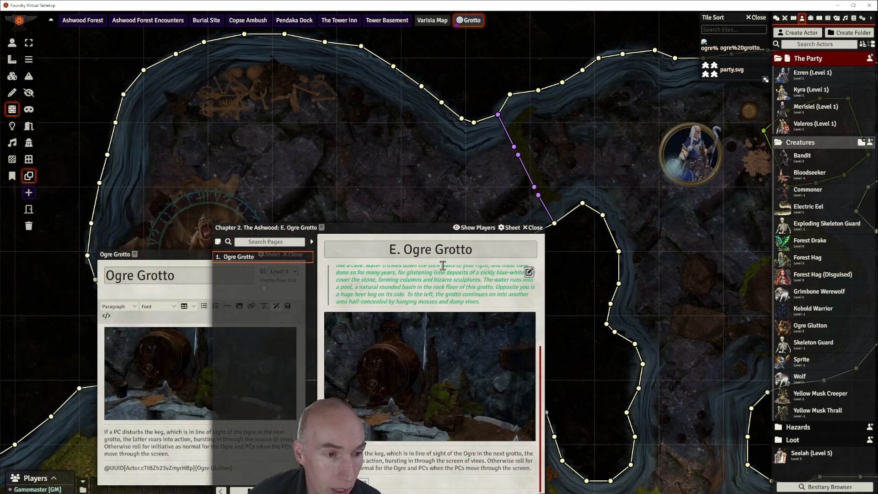
left_click_drag(443, 265, 467, 255)
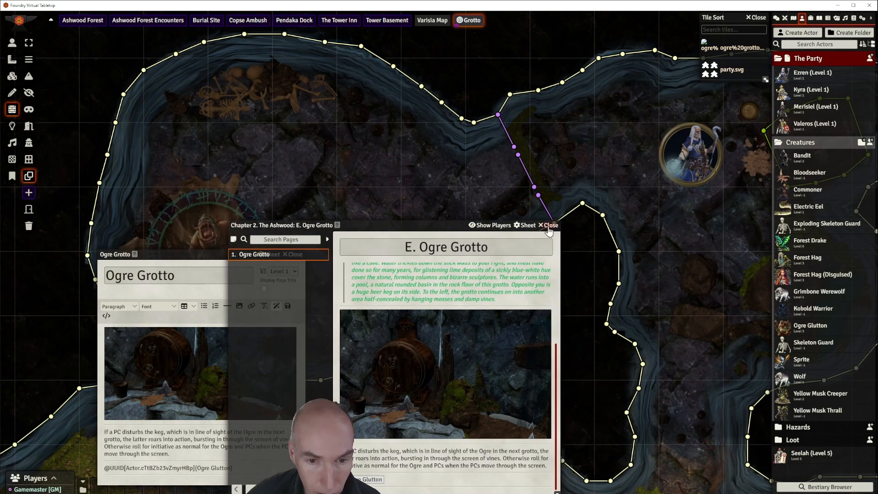
left_click(589, 228)
left_click_drag(203, 249, 182, 243)
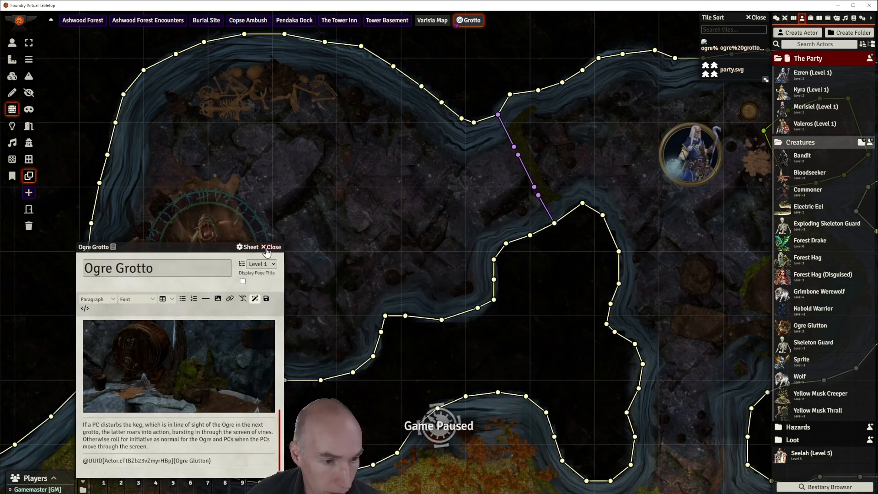
left_click(265, 248)
scroll(688, 196, "down", 2)
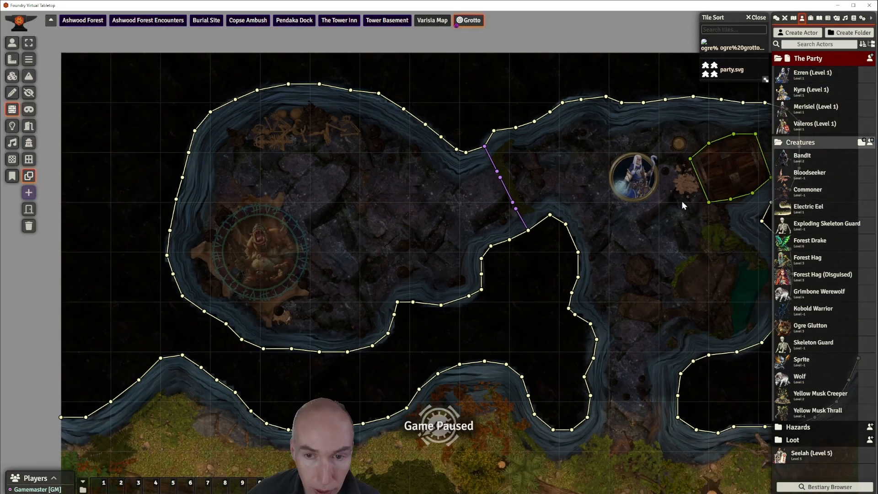
- Reset the explored fog of war for the Grotto scene and confirm the reset
left_click(11, 43)
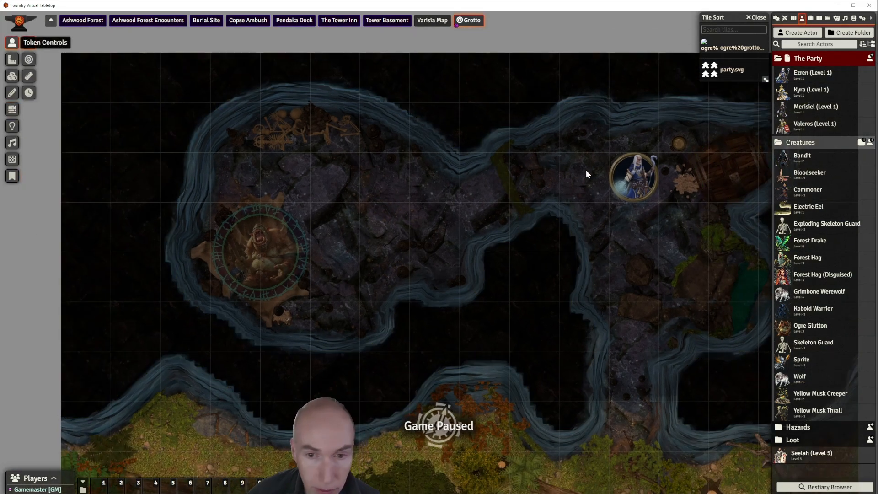
left_click(12, 126)
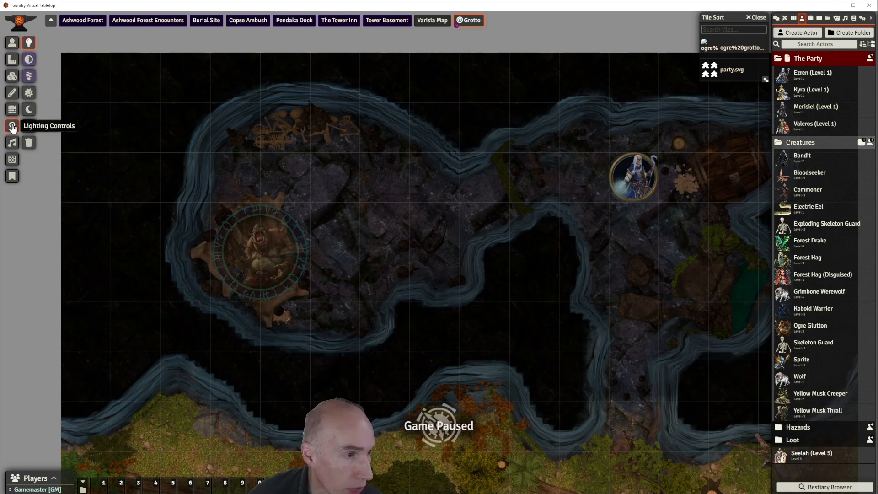
left_click(28, 126)
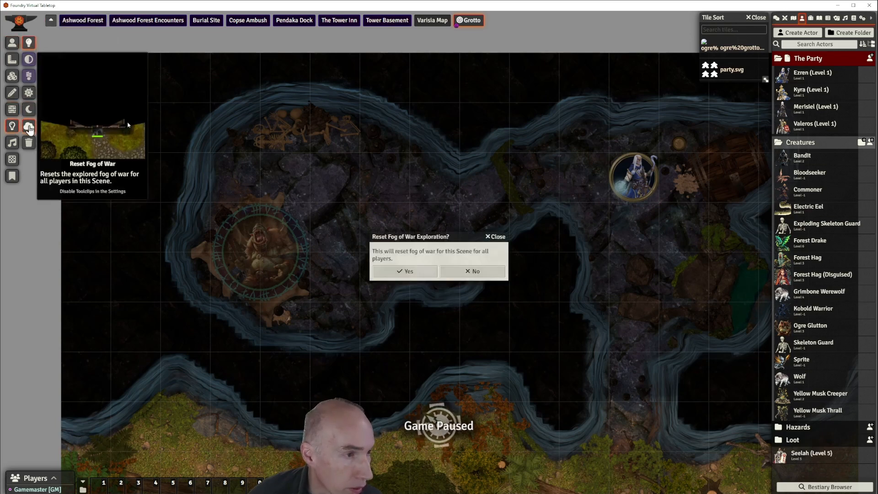
left_click(419, 272)
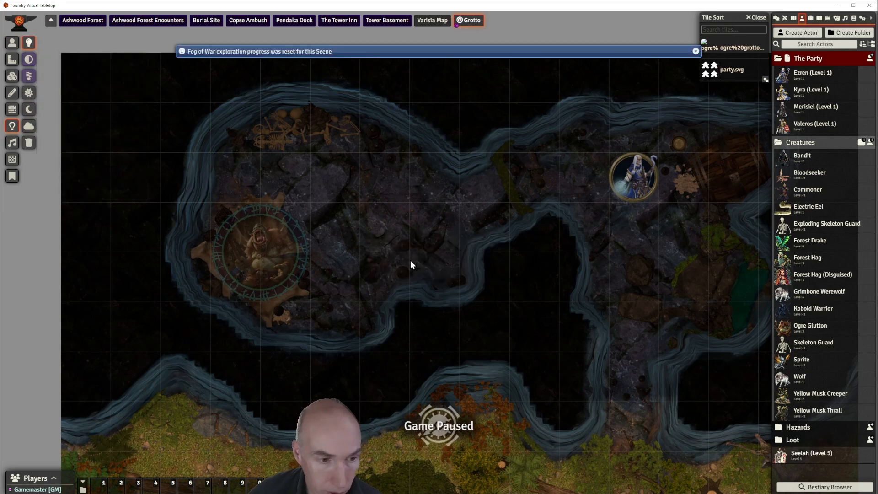
- Select the wizard's token and move it west past the vines to check its sight into the ogre's cave
left_click(12, 43)
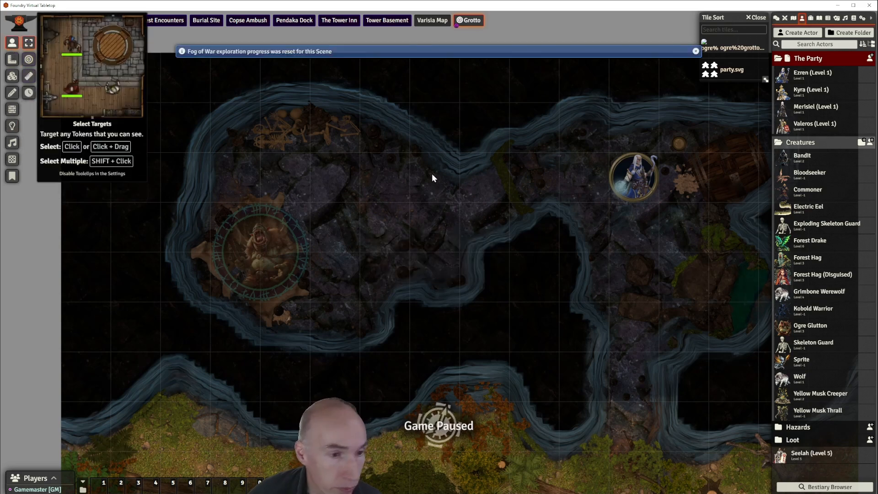
left_click(638, 185)
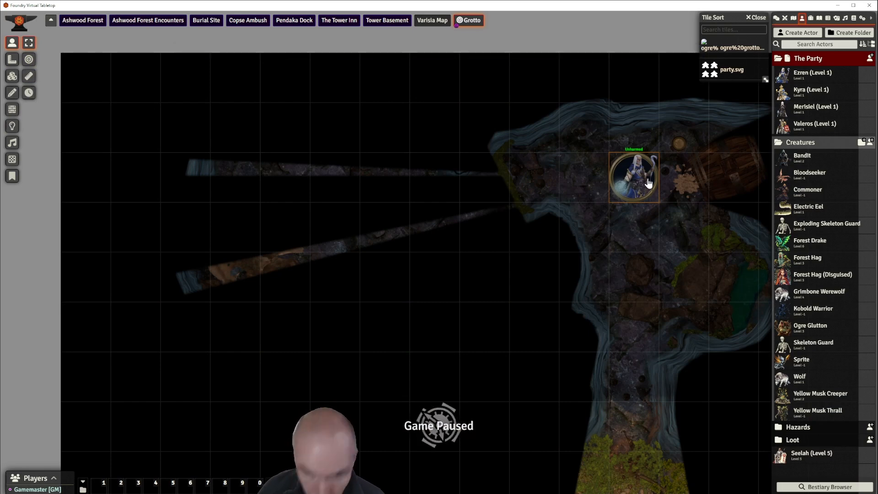
key("Up")
key("Down")
key("Left")
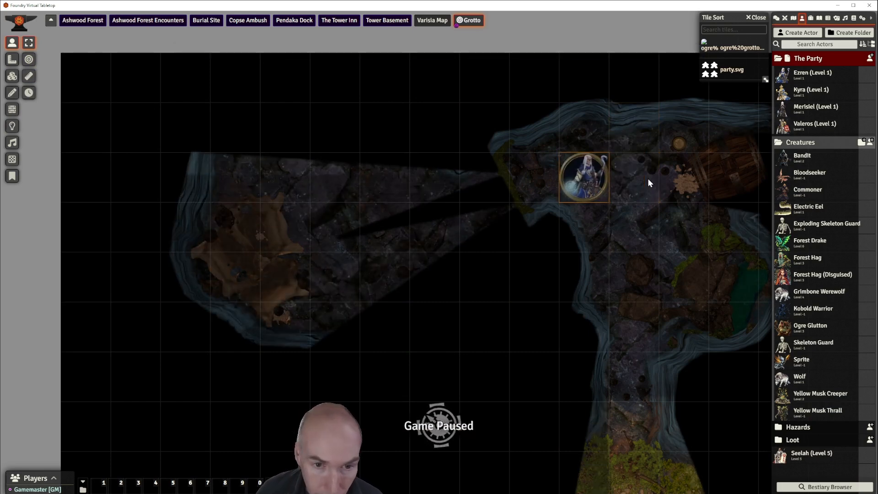
key("Left")
key("Left")
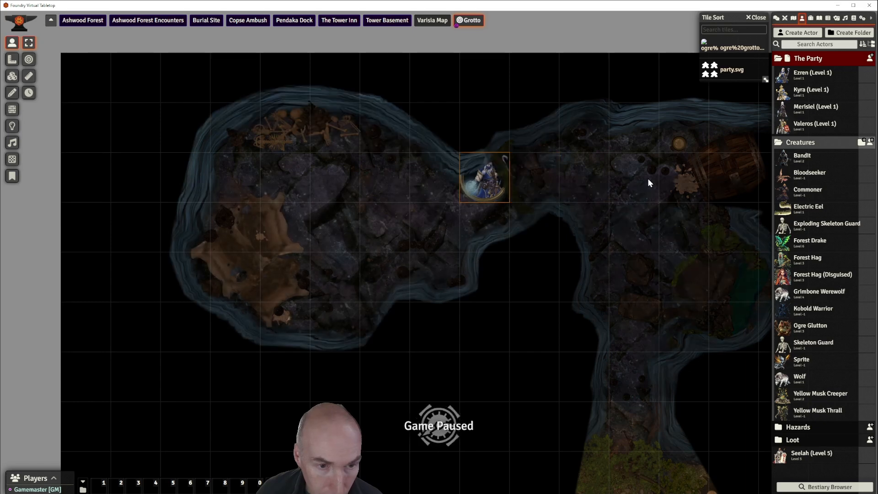
- Move the wizard's token back east past the vines and test its view from the two nearby squares
key("Right")
key("Right")
key("Right")
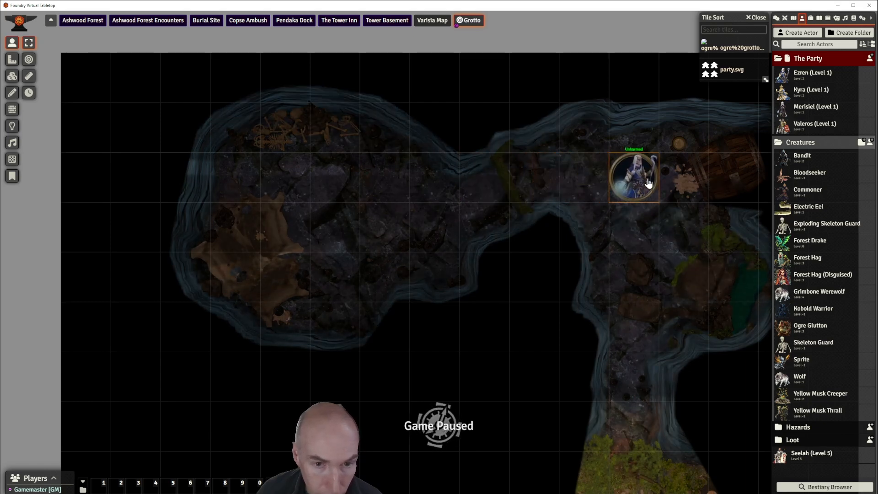
key("Left")
key("Right")
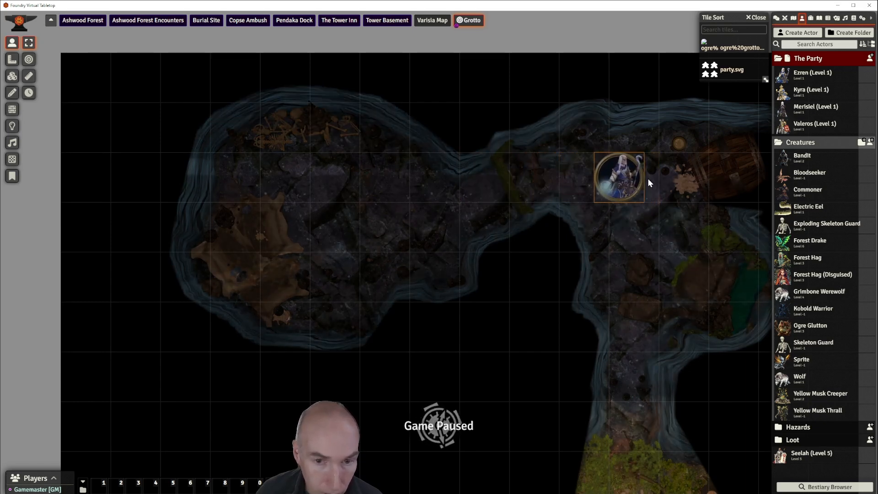
key("Left")
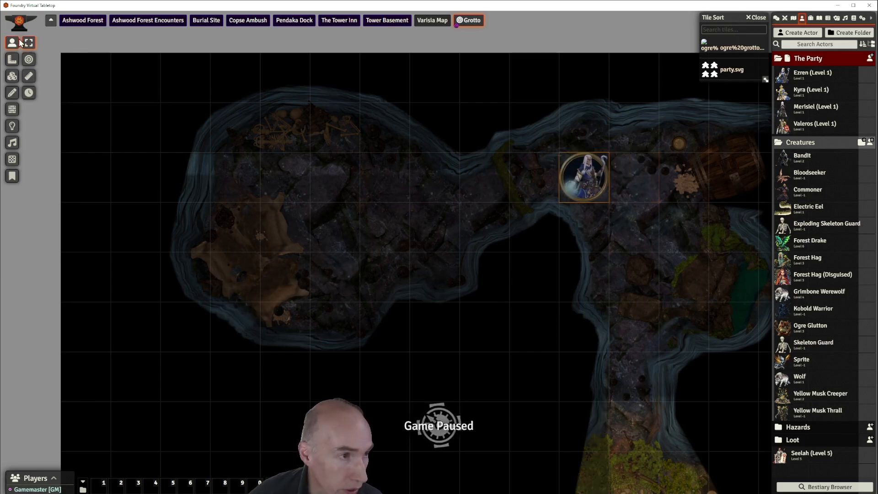
- Deselect the wizard and make the hidden Ogre Glutton token visible
left_click(326, 177)
right_click(302, 215)
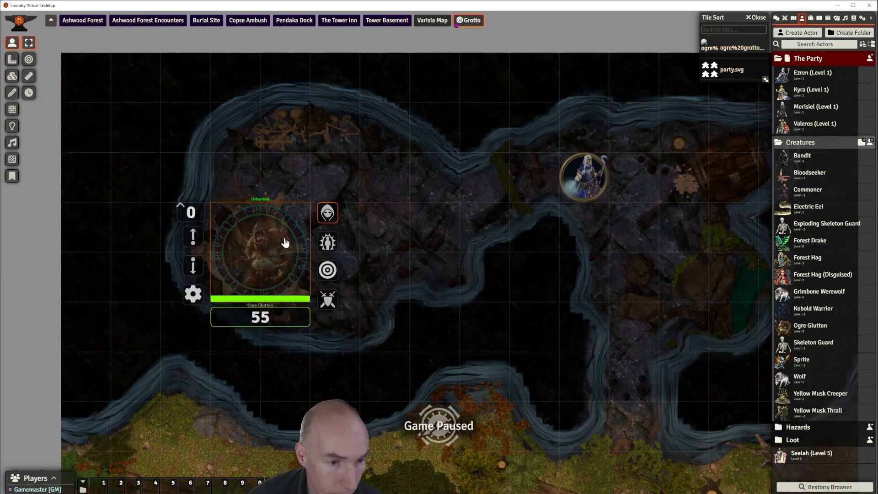
left_click(326, 215)
left_click(380, 186)
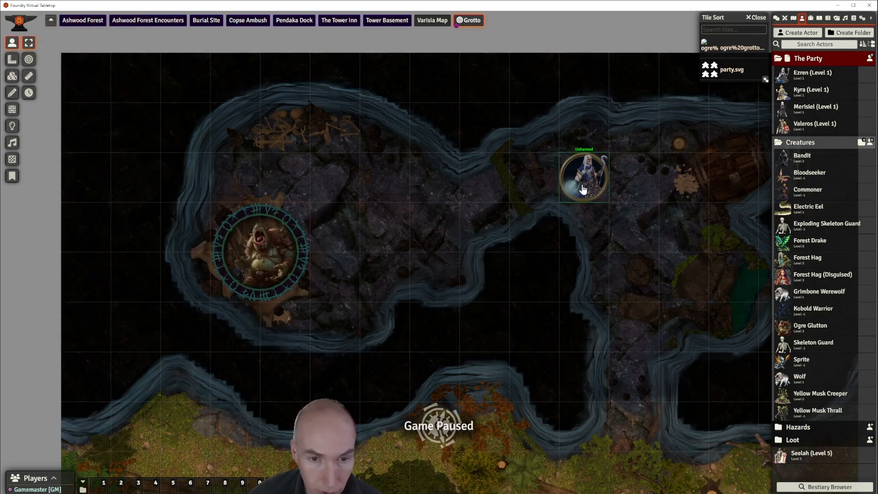
- Move the wizard's token two squares south and one square east, away from the vine screen
scroll(333, 202, "down", 5)
scroll(334, 203, "up", 5)
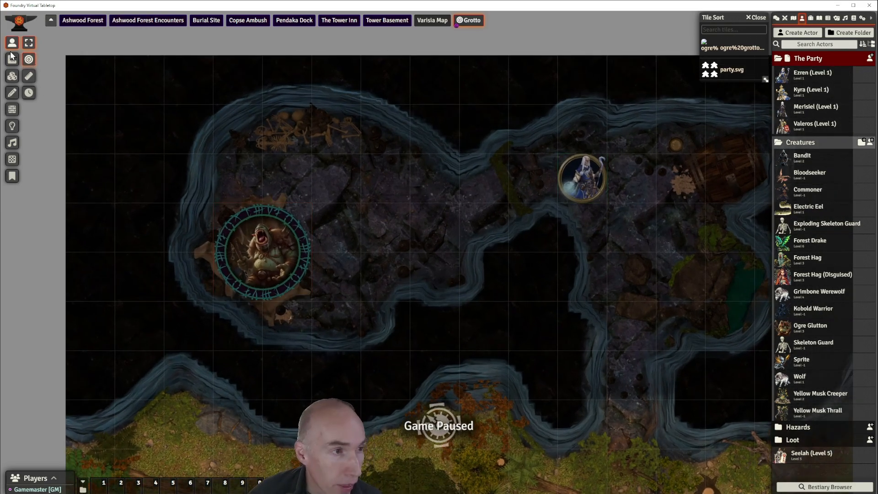
left_click(562, 182)
key("Down")
key("Down")
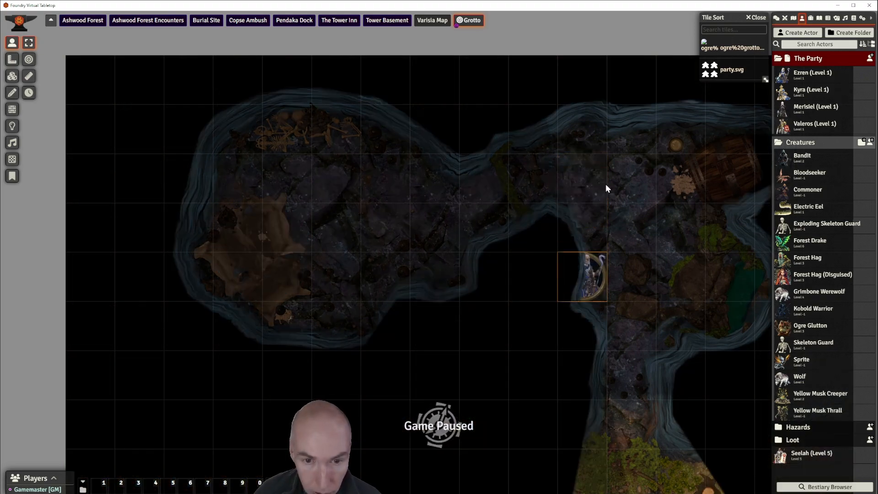
key("Right")
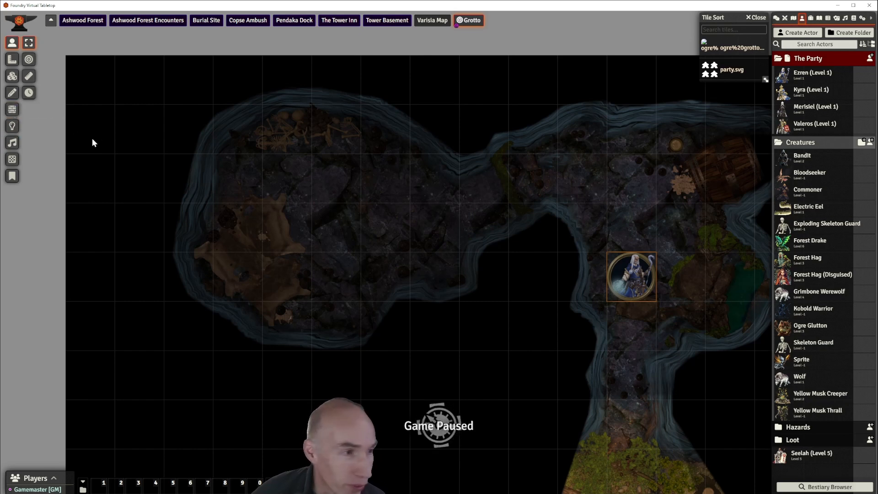
- Clear the Grotto scene's fog of war exploration again for all players
left_click(13, 128)
left_click(29, 133)
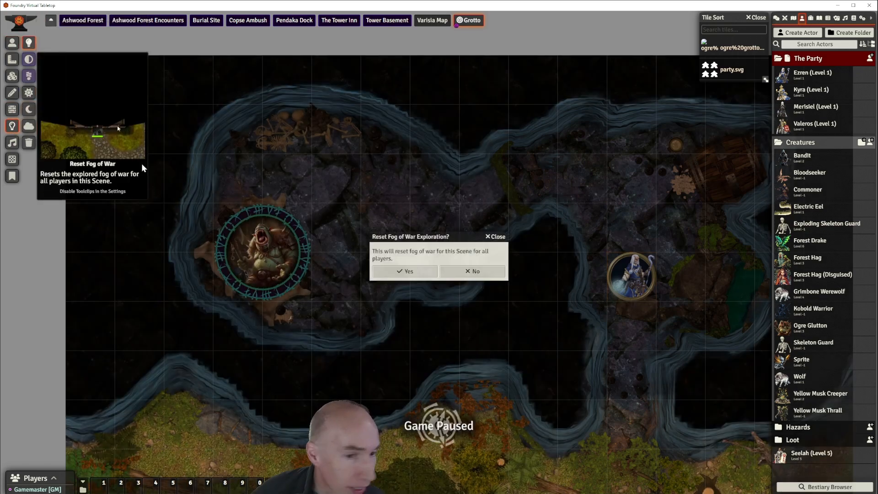
left_click(415, 271)
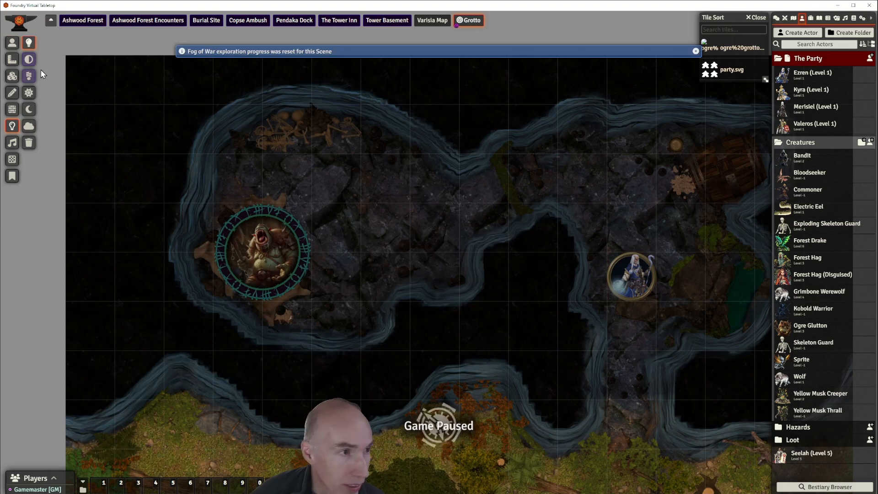
- Walk the wizard's token north and then west through the vines to test when the Ogre Glutton can be seen
left_click(12, 43)
left_click(642, 274)
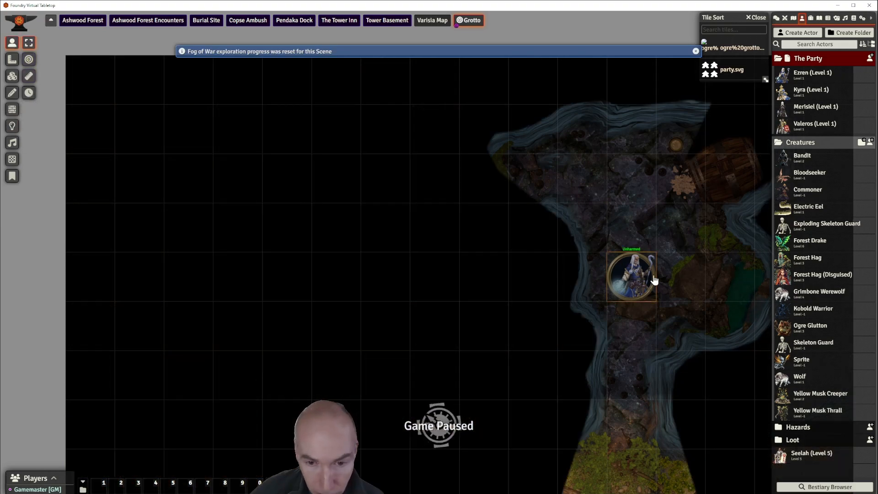
key("Up")
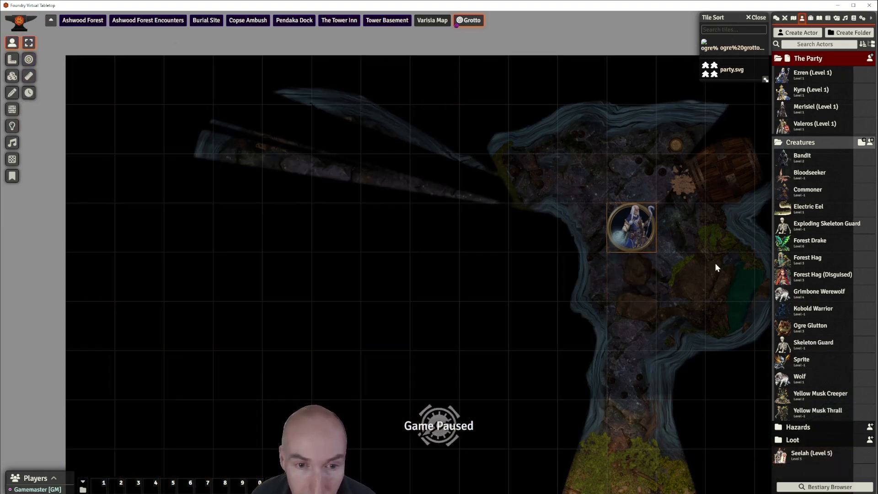
key("Up")
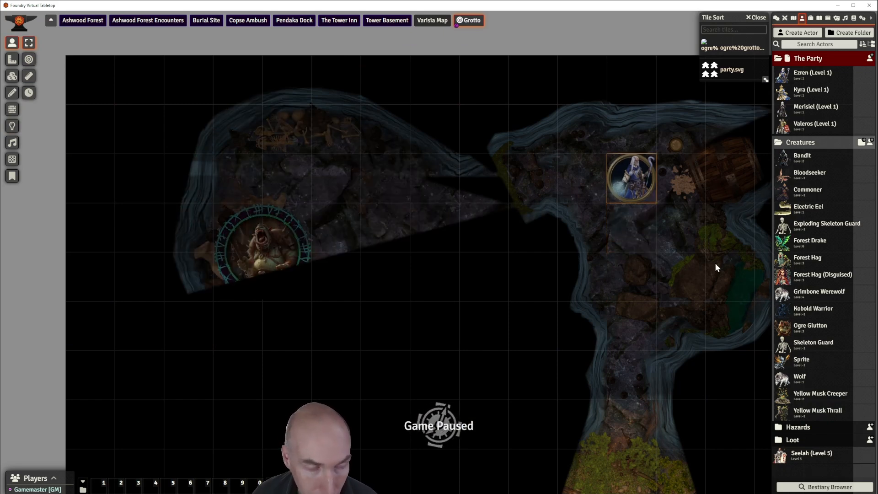
key("Left")
key("Left")
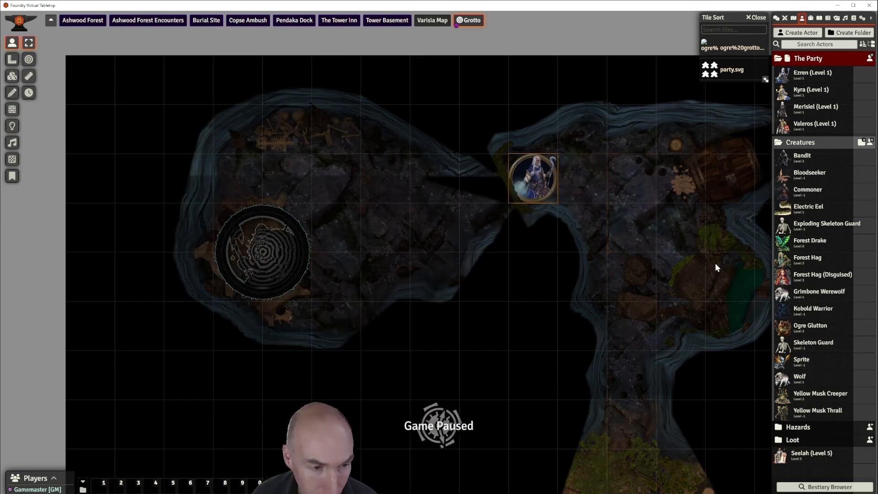
key("Left")
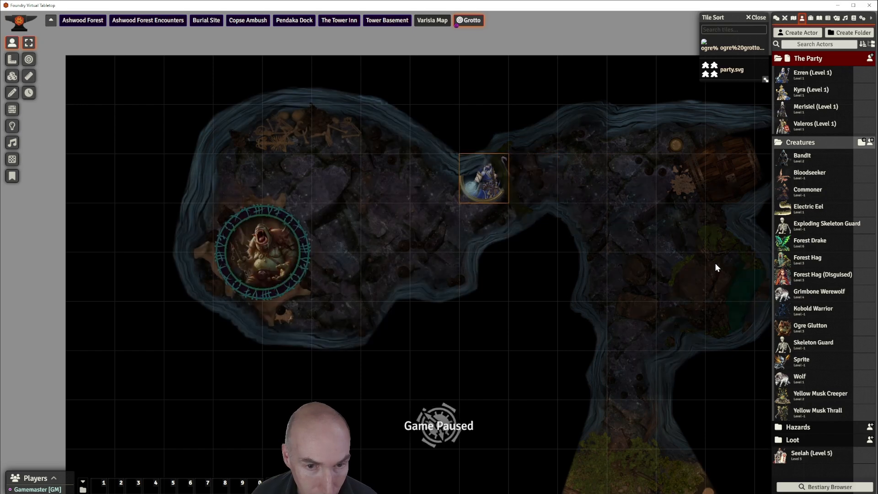
key("Down")
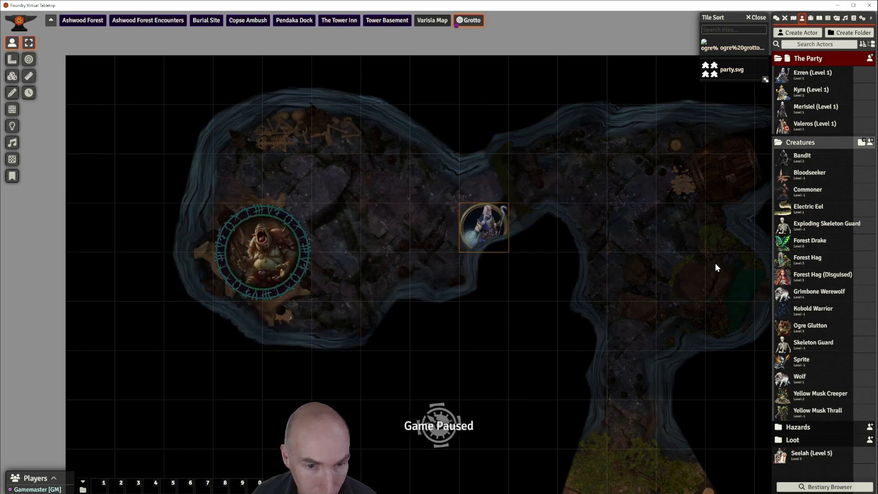
- Return the wizard's token three squares east of the vine passage to the outer grotto and deselect it
key("Up")
key("Right")
key("Right")
key("Right")
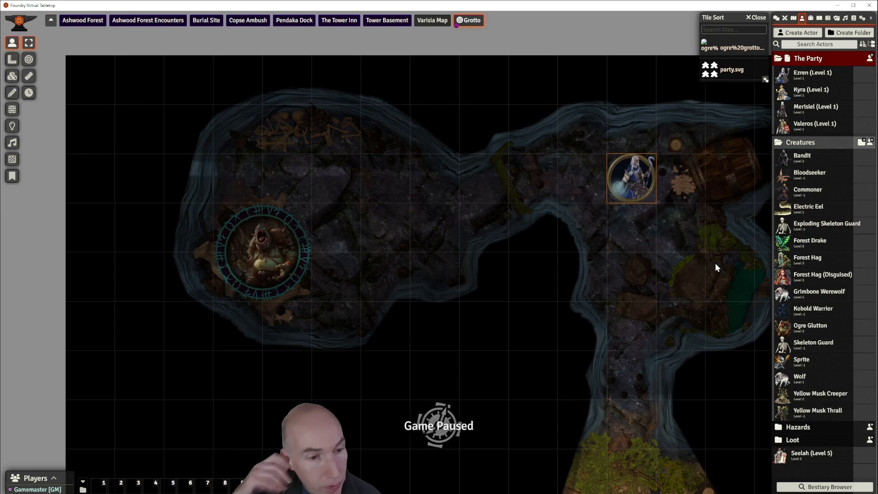
left_click(573, 172)
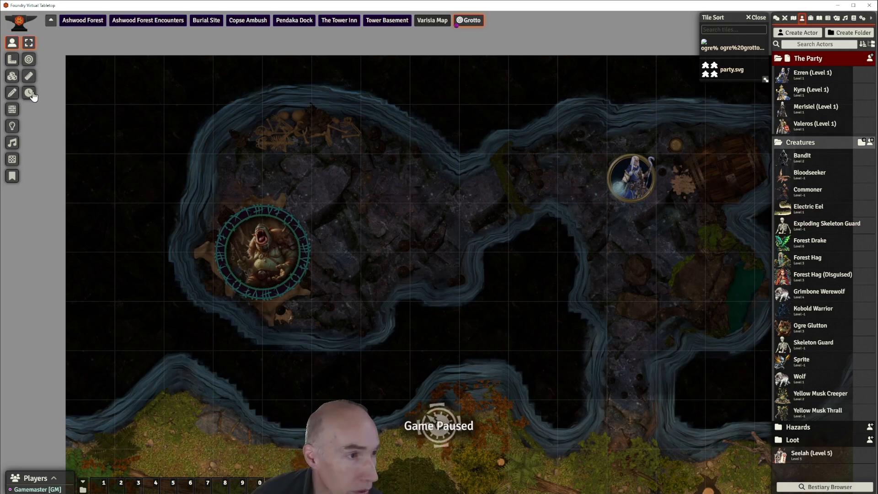
- Draw a window wall across the upper gap between the ethereal wall segments at the vines
left_click(12, 108)
scroll(556, 150, "up", 10)
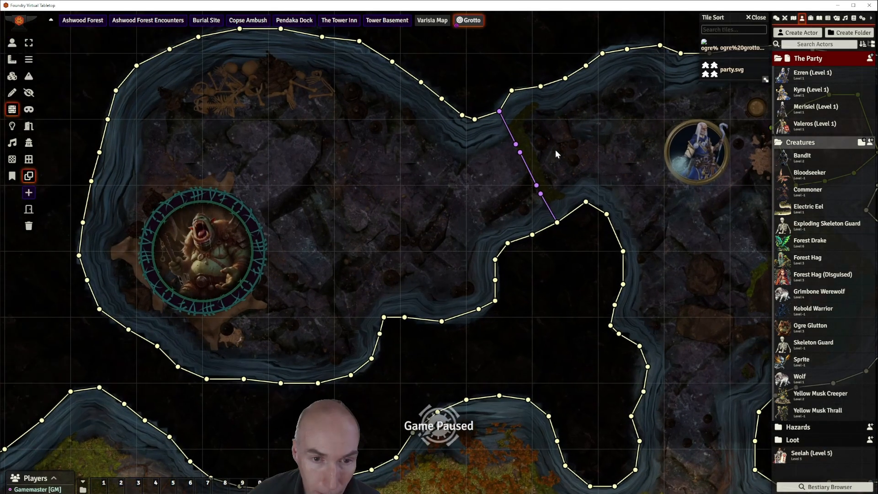
scroll(523, 209, "up", 6)
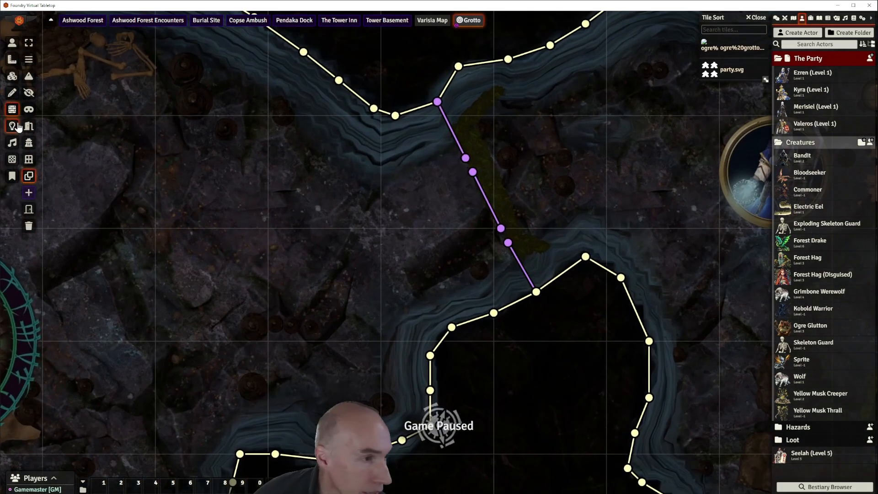
left_click(29, 161)
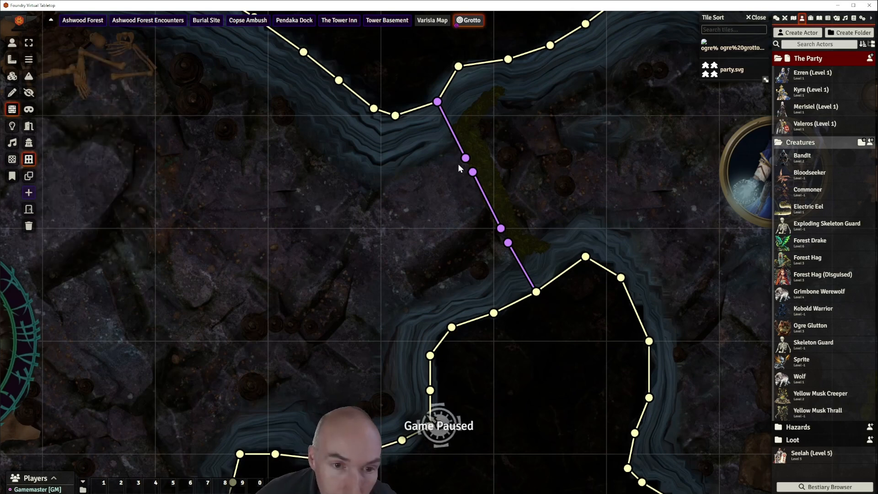
mouse_move(465, 159)
left_mouse_down()
mouse_move(406, 200)
mouse_move(452, 191)
mouse_move(473, 173)
left_mouse_up()
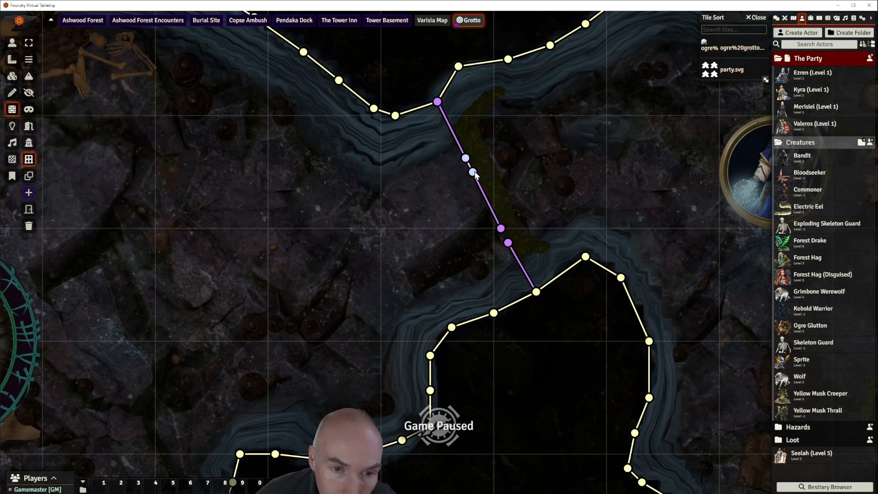
right_click(537, 176)
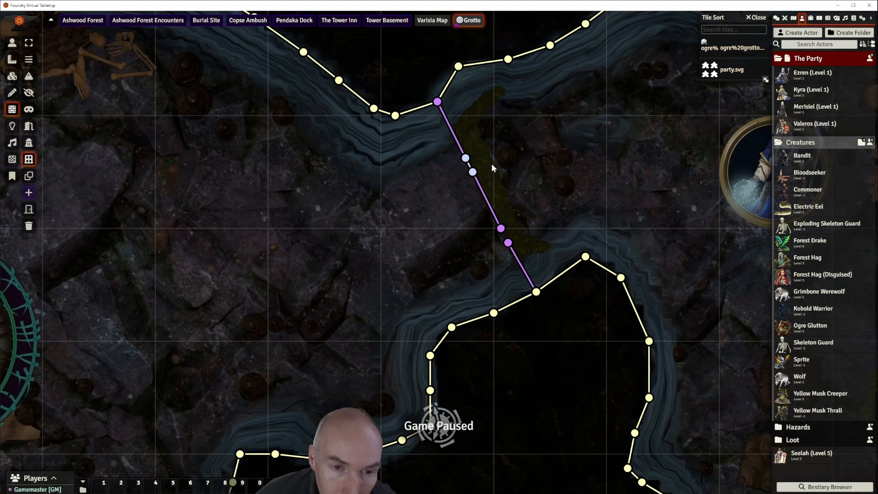
- Set the upper window wall's light and sight proximity distances to 5 and apply the change
double_click(468, 168)
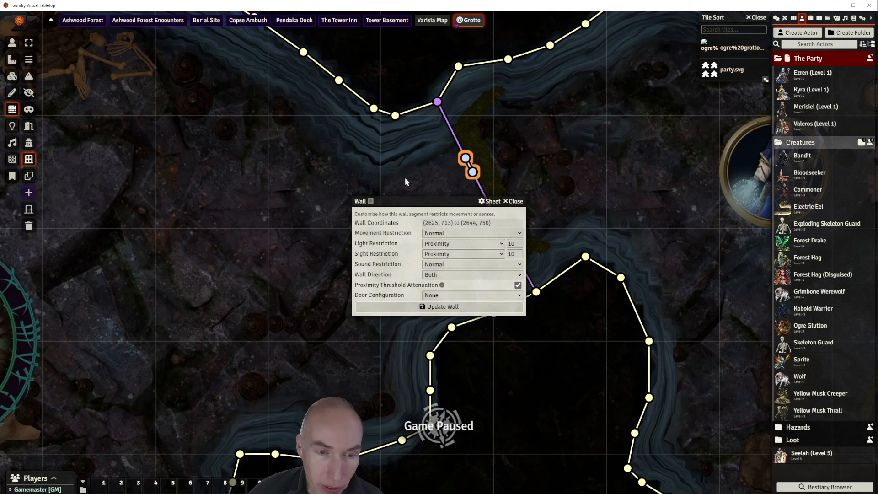
left_click(518, 244)
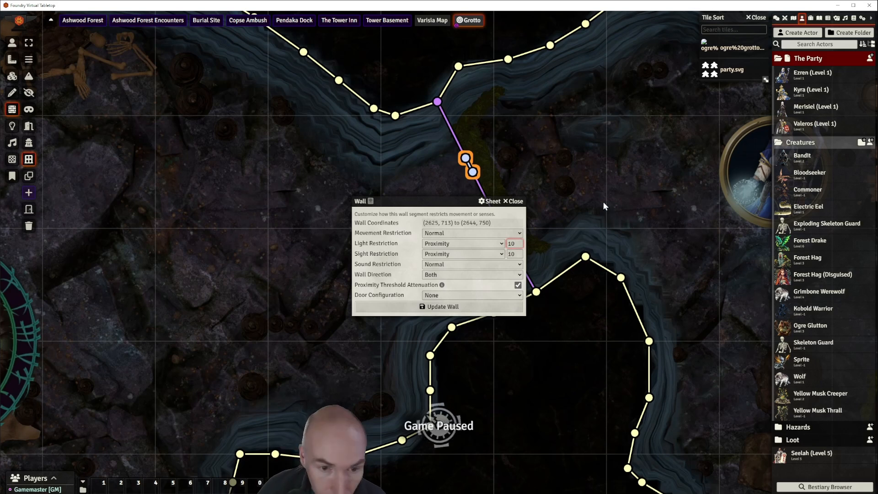
key("BackSpace")
key("BackSpace")
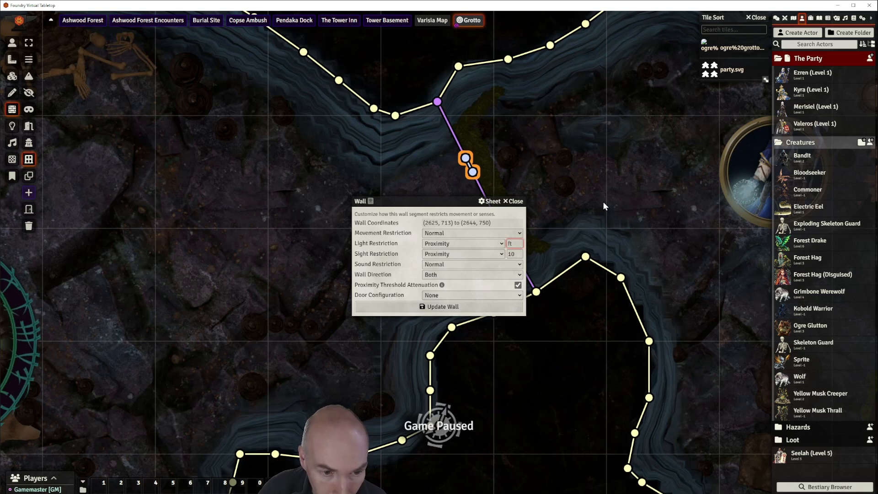
double_click(517, 254)
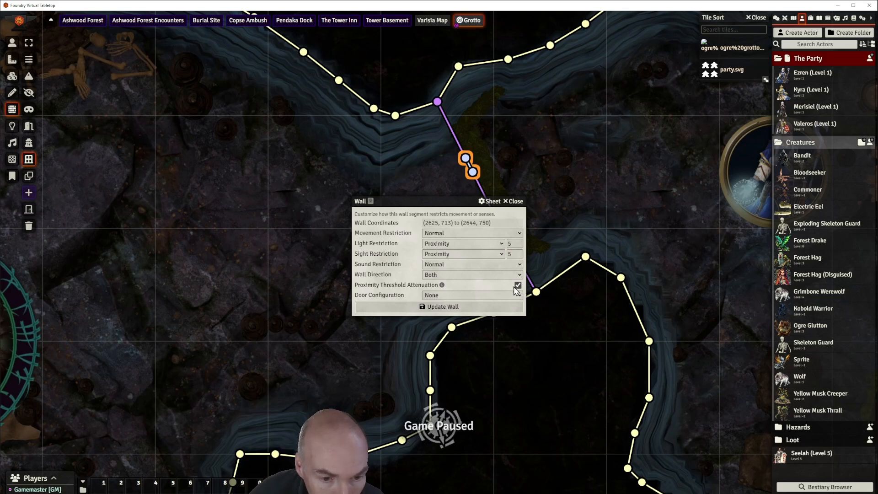
left_click(469, 308)
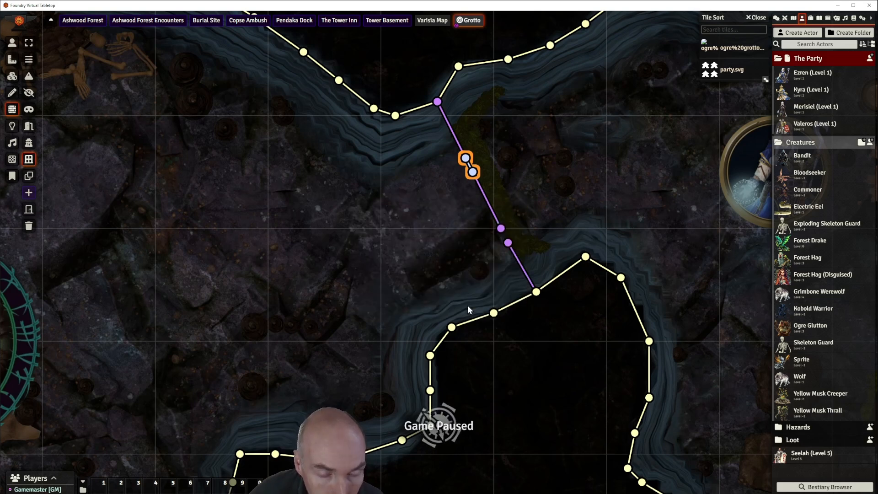
left_click(431, 205)
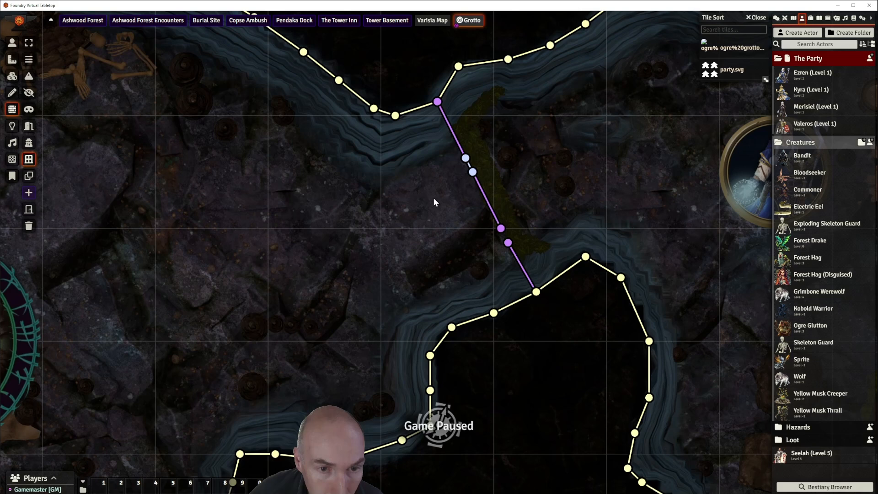
- Draw a copy of the upper window wall's settings across the lower gap between the ethereal wall segments at the vines
left_click(470, 169)
left_click(28, 174)
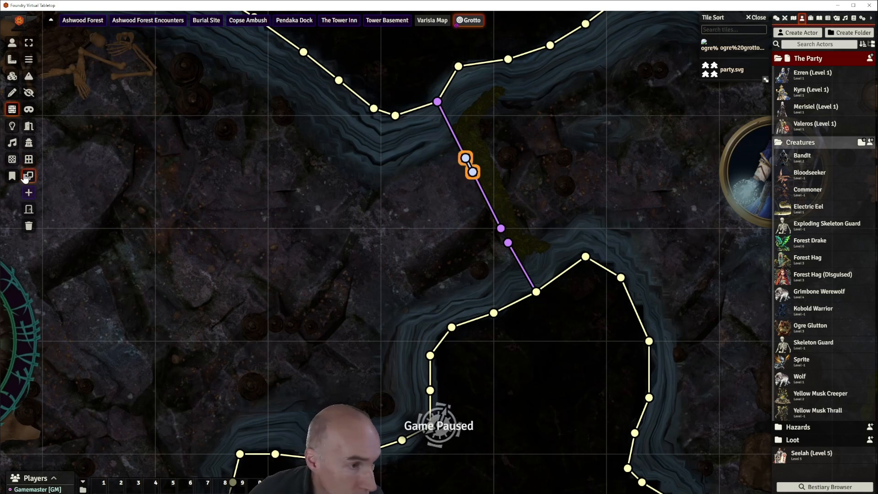
left_click_drag(500, 230, 511, 248)
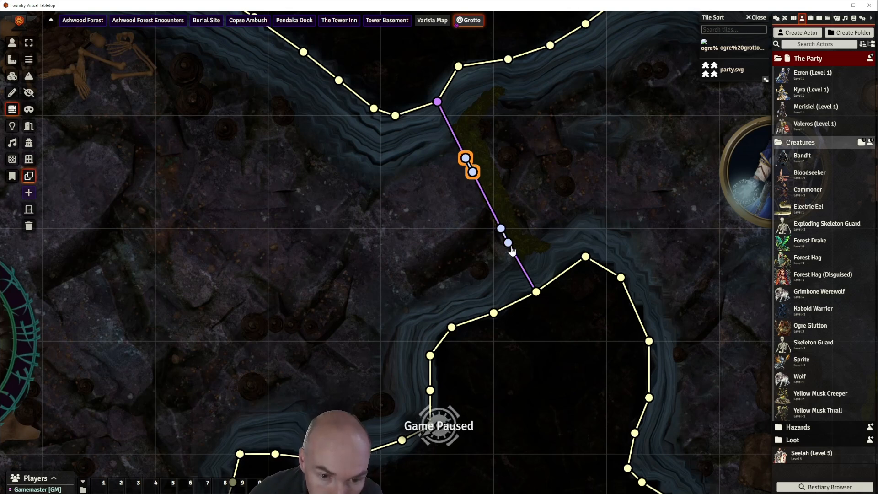
left_click_drag(564, 223, 564, 221)
left_click(564, 223)
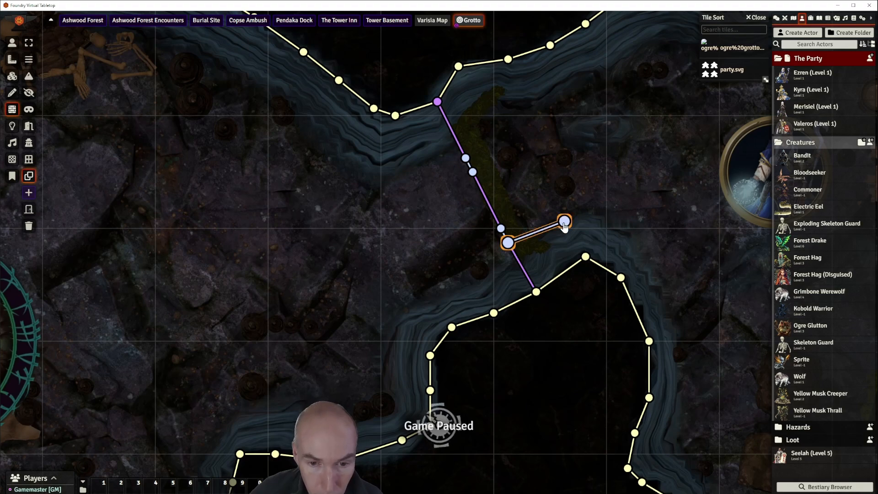
key("Delete")
- Move the wizard's token two squares south in the outer grotto, away from the vines
scroll(522, 215, "down", 4)
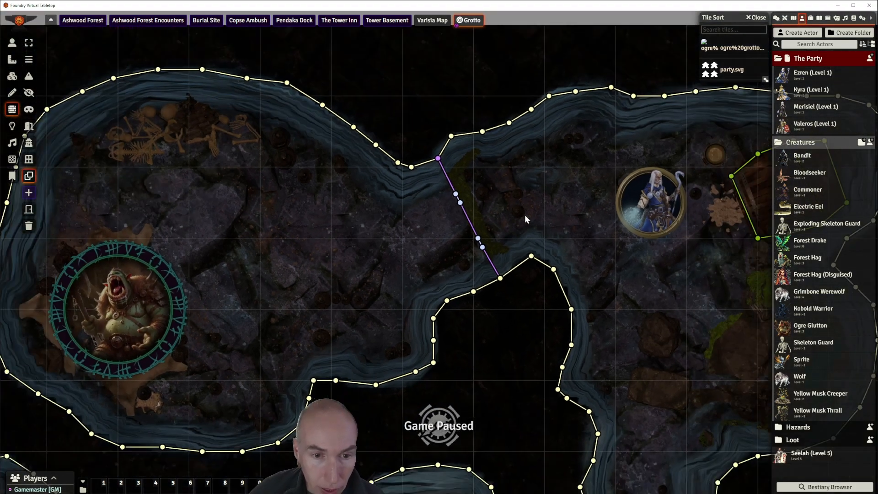
left_click(12, 43)
left_click(656, 212)
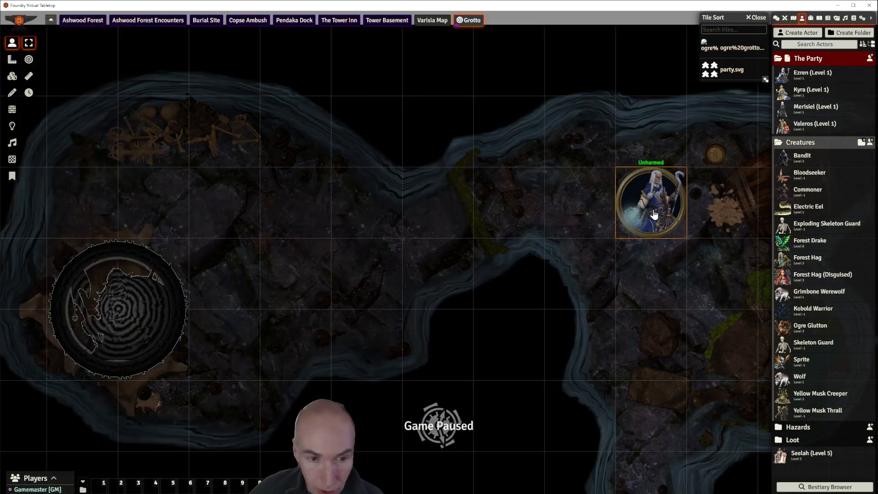
left_click_drag(668, 254, 682, 342)
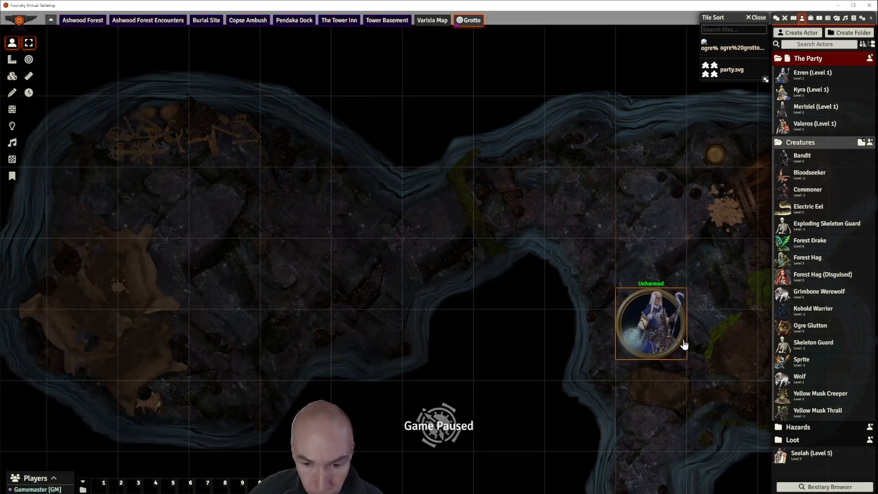
left_click_drag(661, 278, 605, 201)
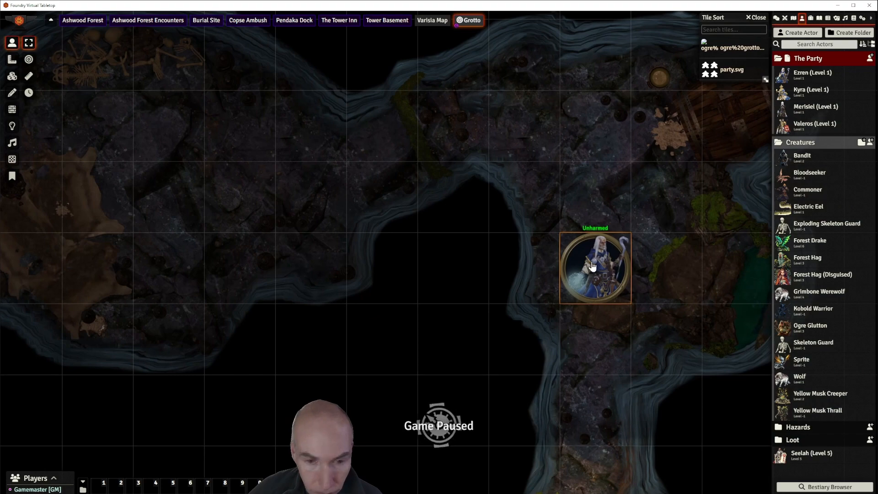
- Reset the Grotto scene's explored fog of war for all players and return to token control
left_click(11, 126)
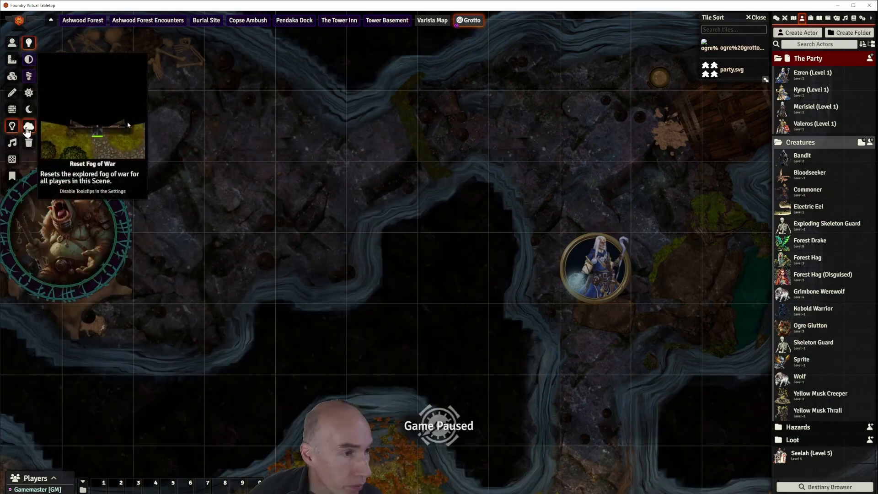
left_click(29, 142)
left_click(414, 270)
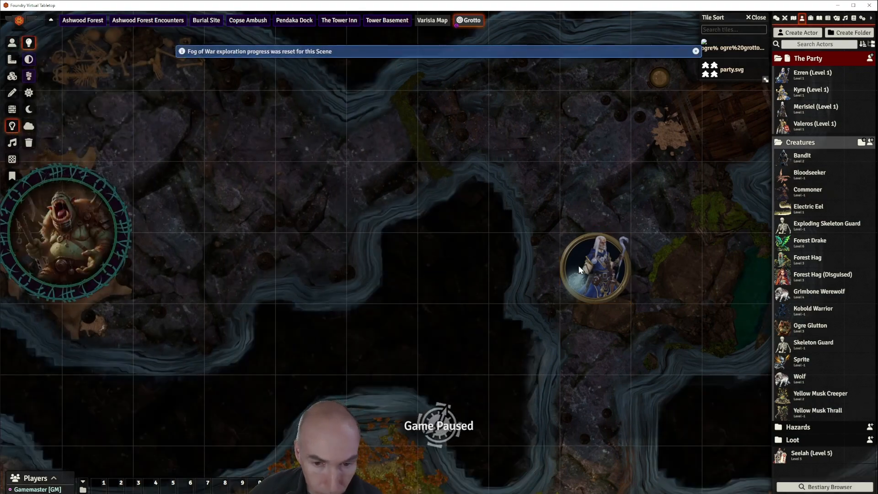
left_click(11, 42)
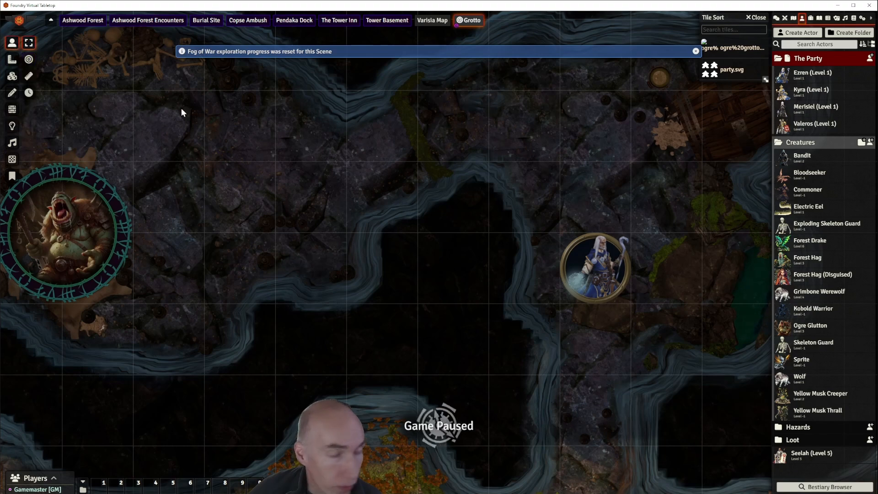
- Walk the wizard's token north and then west up to the vines to test sight through the two narrowed gaps
left_click(595, 266)
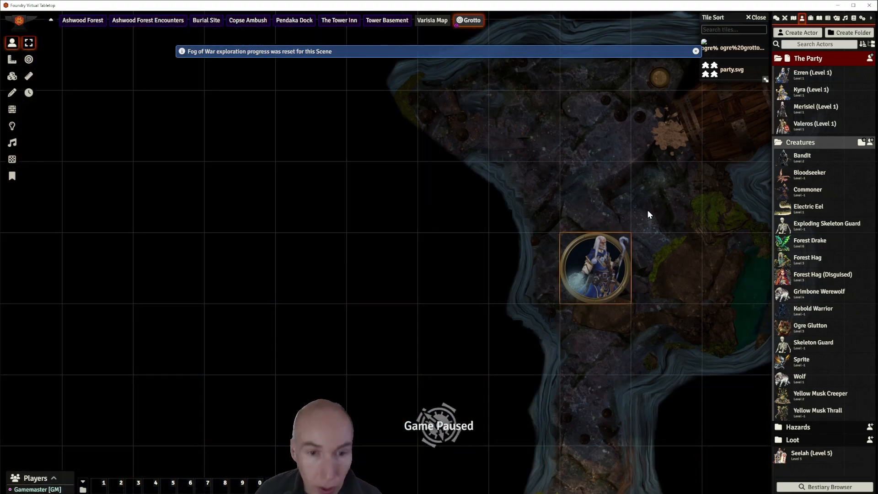
key("Up")
key("Right")
key("Up")
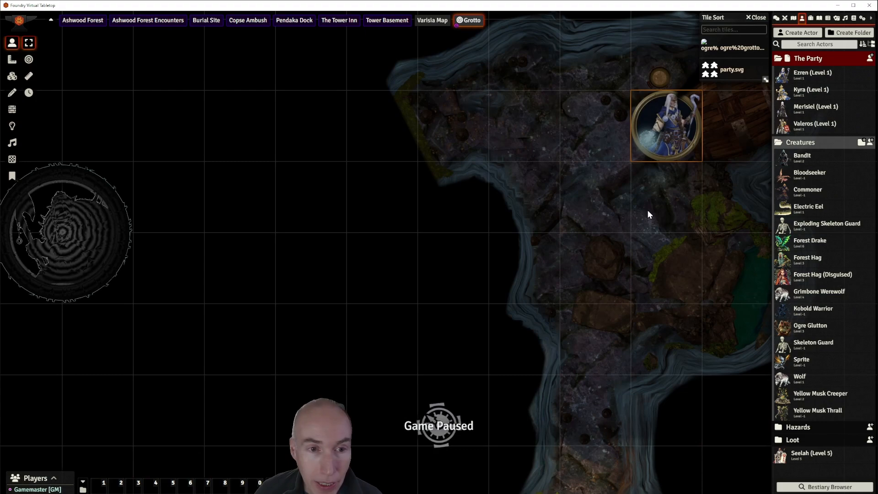
mouse_move(91, 241)
scroll(90, 241, "down", 3)
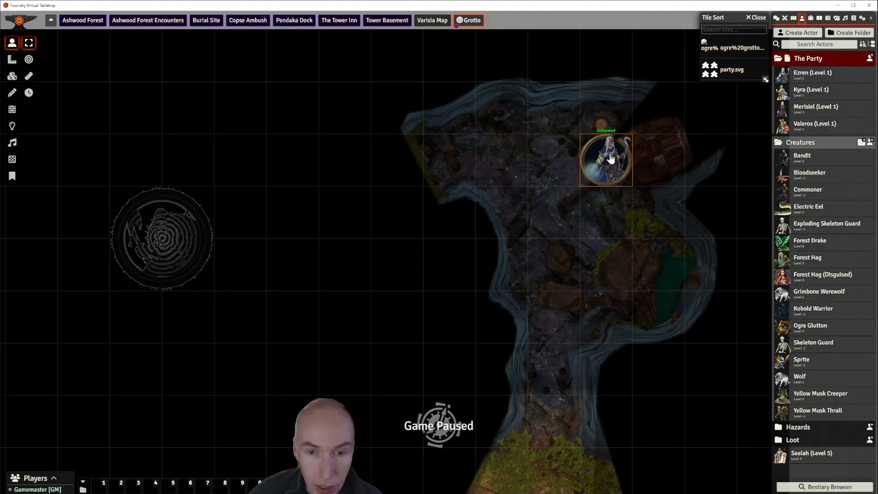
key("Up")
key("Left")
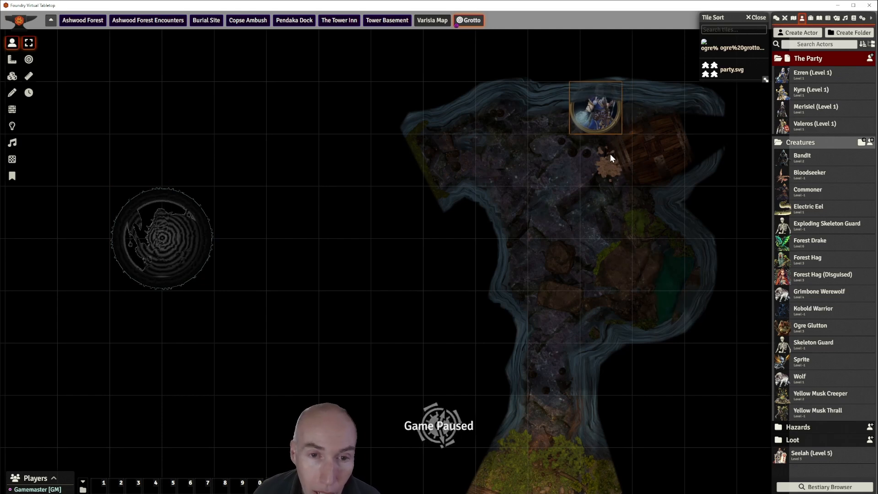
key("Down")
key("Left")
key("Left")
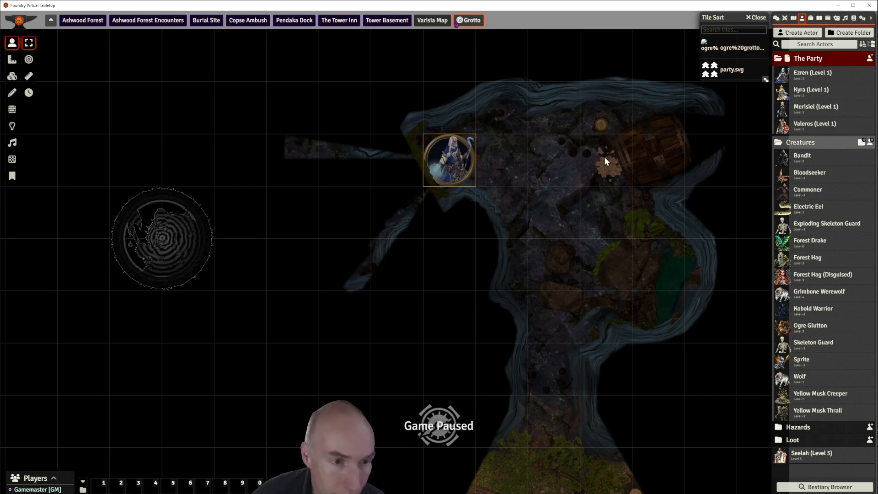
- Examine the wizard's sight lines through the window gaps towards the Ogre Glutton from the square beside the vines
scroll(514, 179, "down", 1)
scroll(515, 178, "down", 2)
scroll(515, 178, "up", 8)
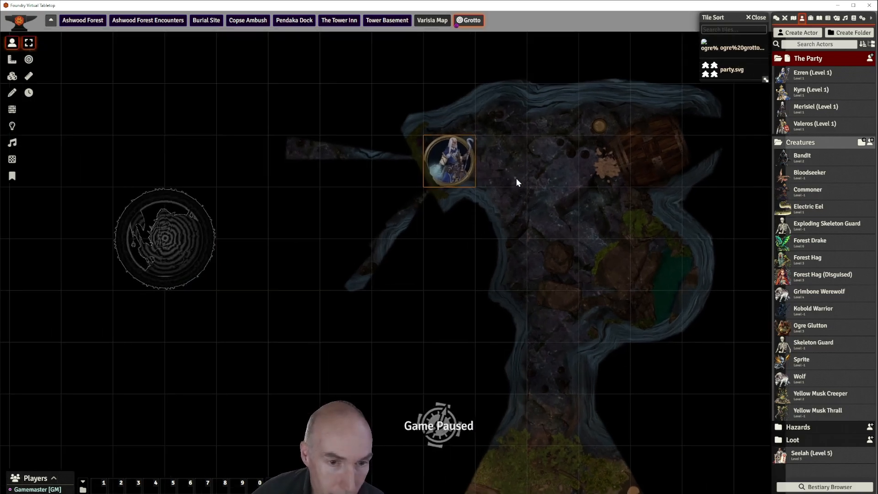
left_click_drag(541, 156, 597, 178)
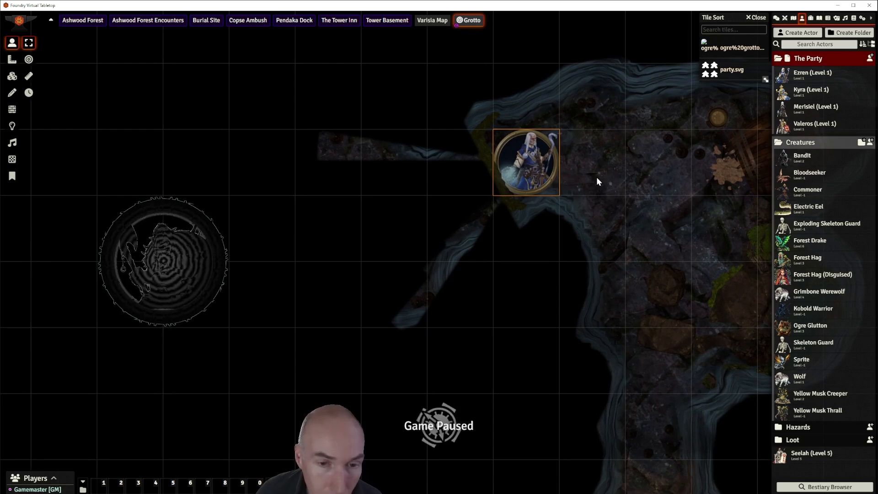
key("Right")
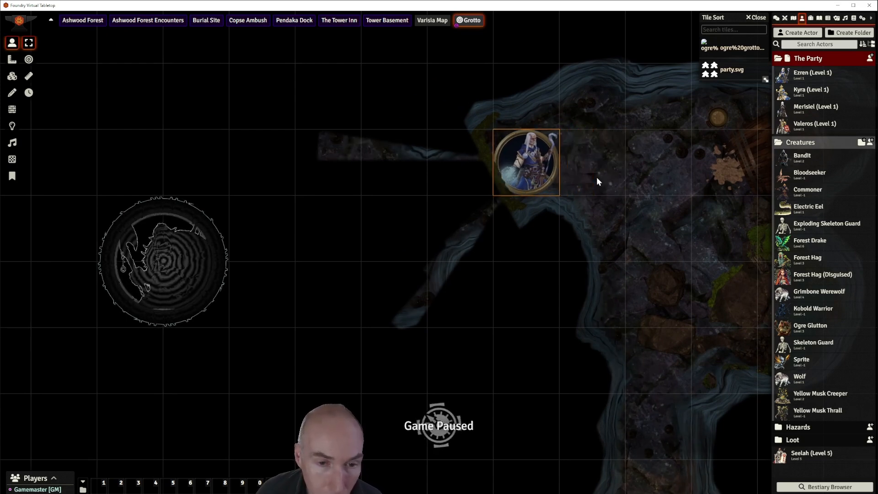
key("Right")
key("Left")
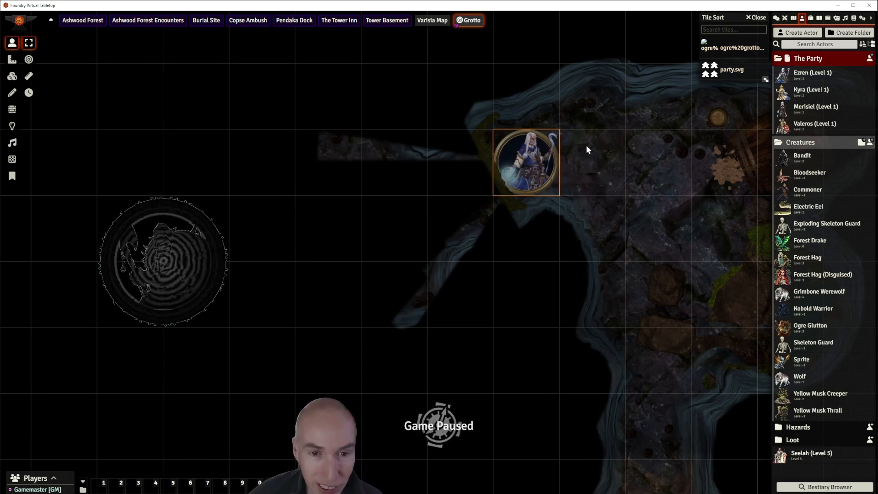
scroll(555, 169, "up", 3)
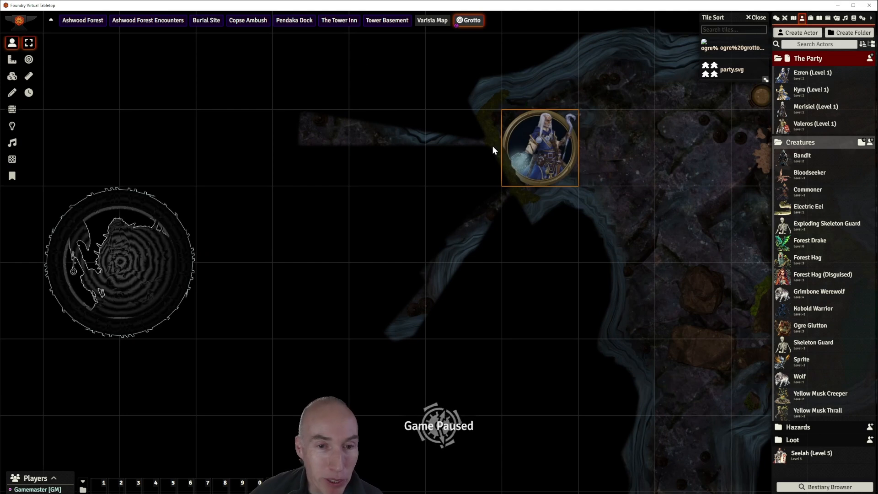
- Set the movement restriction of both window walls at the vines to None and deselect the walls
left_click(11, 111)
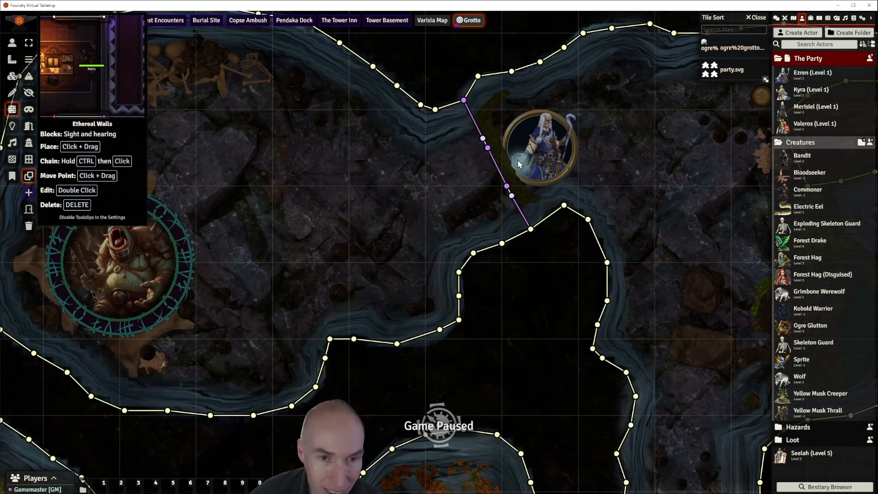
double_click(486, 147)
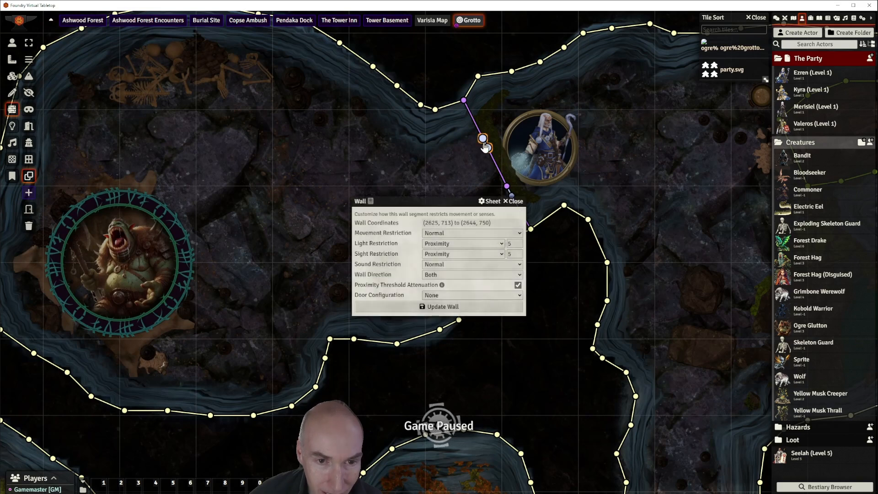
left_click(515, 234)
left_click(439, 305)
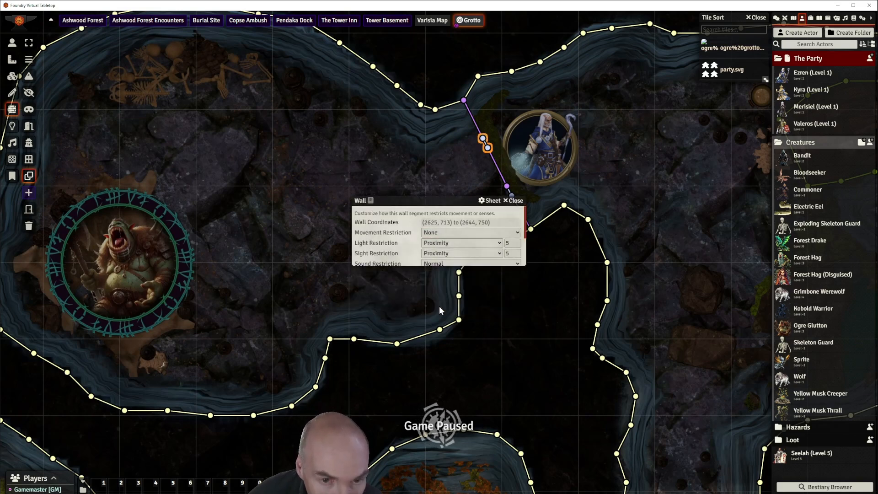
double_click(509, 191)
left_click(472, 233)
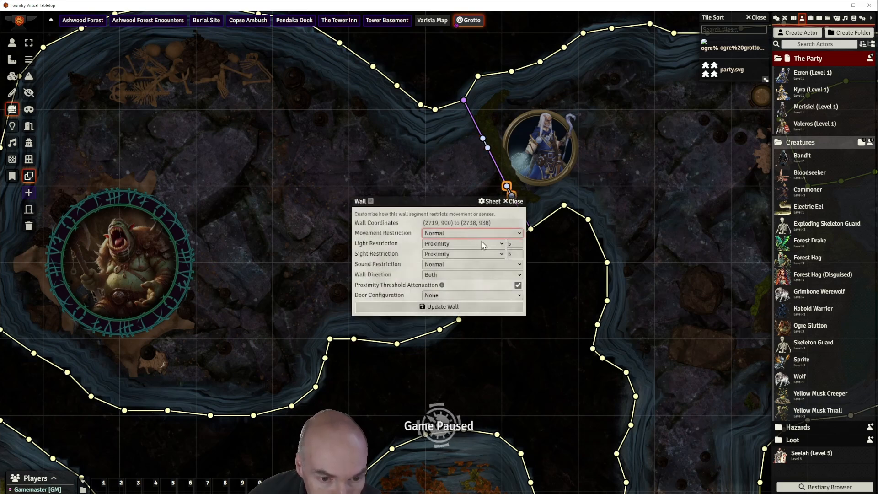
left_click(439, 309)
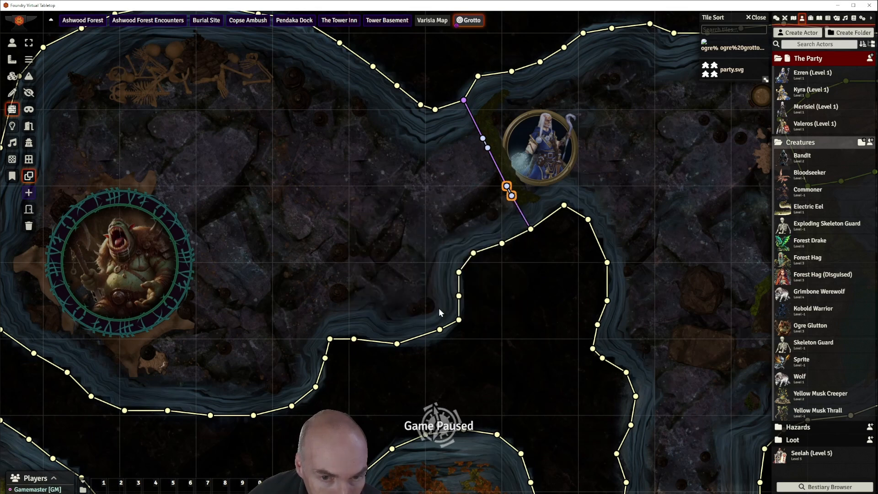
left_click(543, 153)
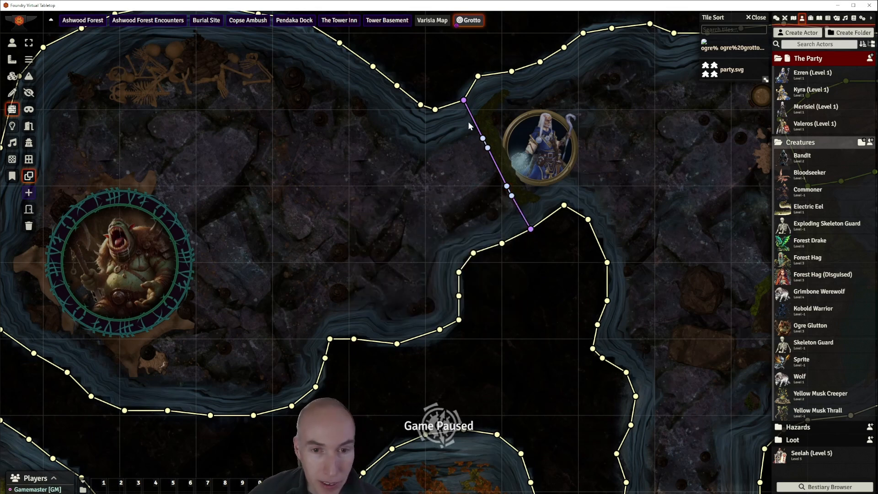
- Move the wizard's token back to the passage southeast of the vines and reset the Grotto scene's explored fog of war for all players
left_click(12, 43)
left_click_drag(512, 144, 695, 307)
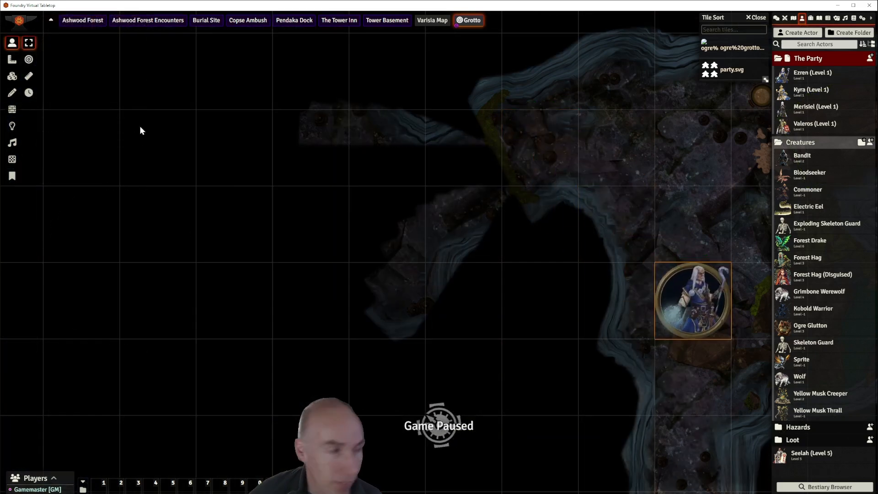
left_click(12, 126)
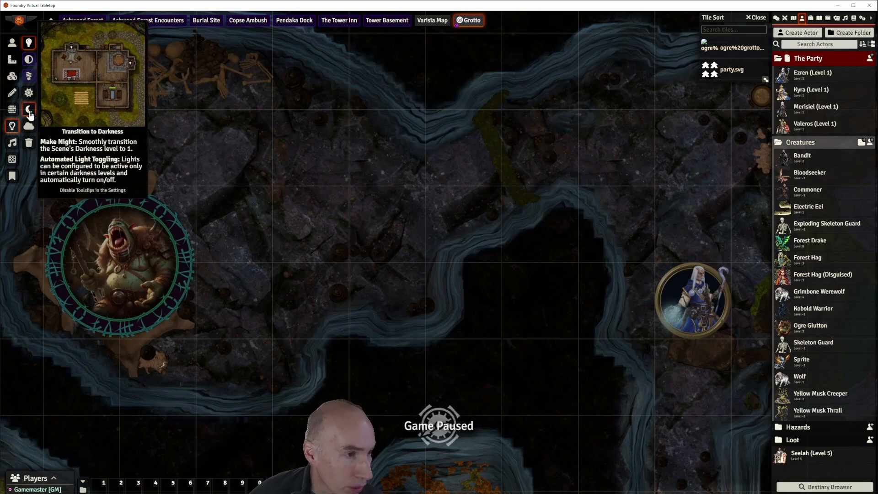
left_click(30, 128)
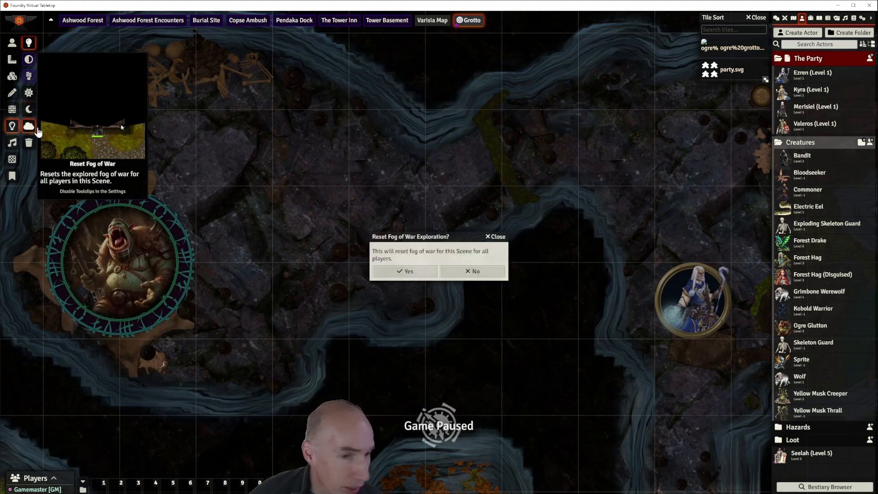
left_click(404, 270)
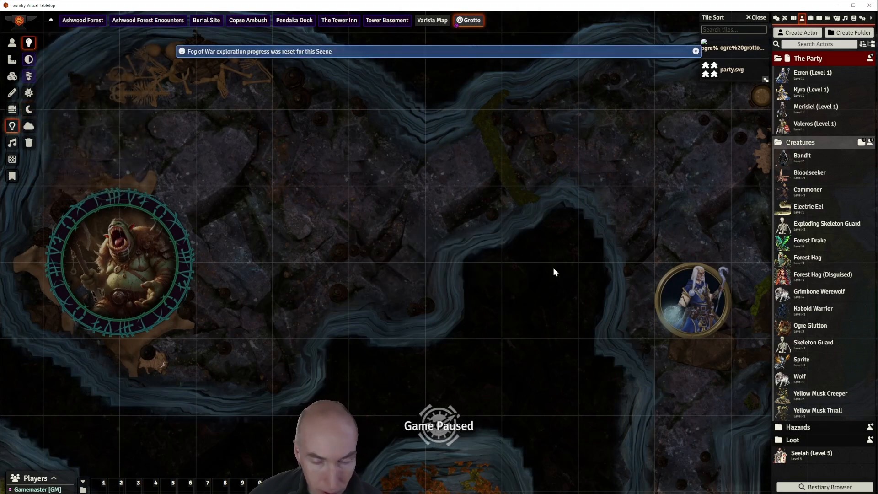
left_click(11, 42)
- Walk the wizard's token two squares north, then west through the vine screen into the Ogre's cave to test the passable windows
left_click(714, 273)
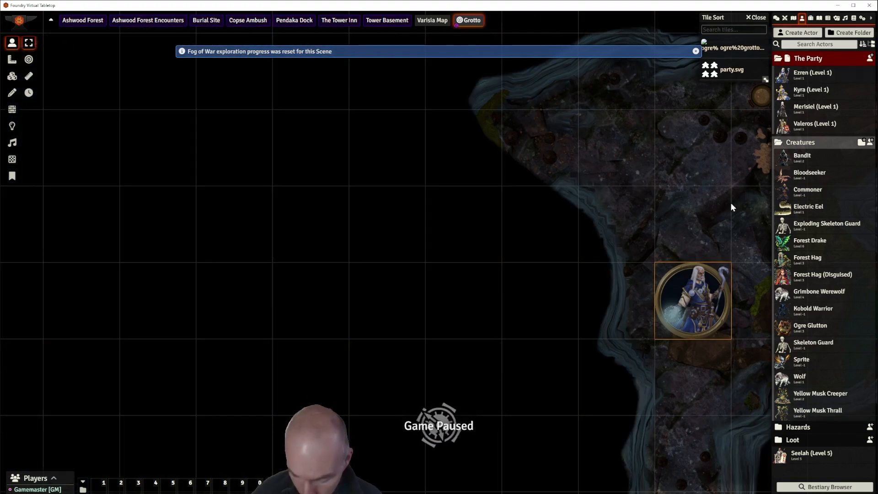
key("Up")
key("Up")
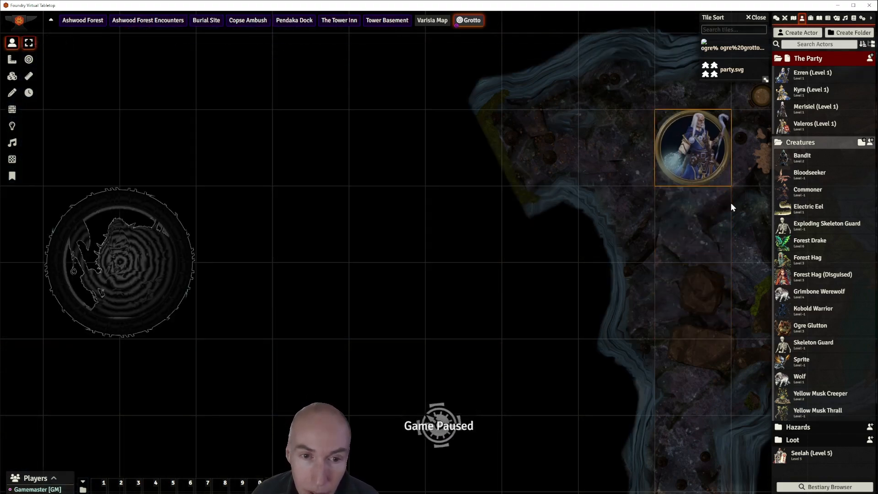
key("Left")
key("Left")
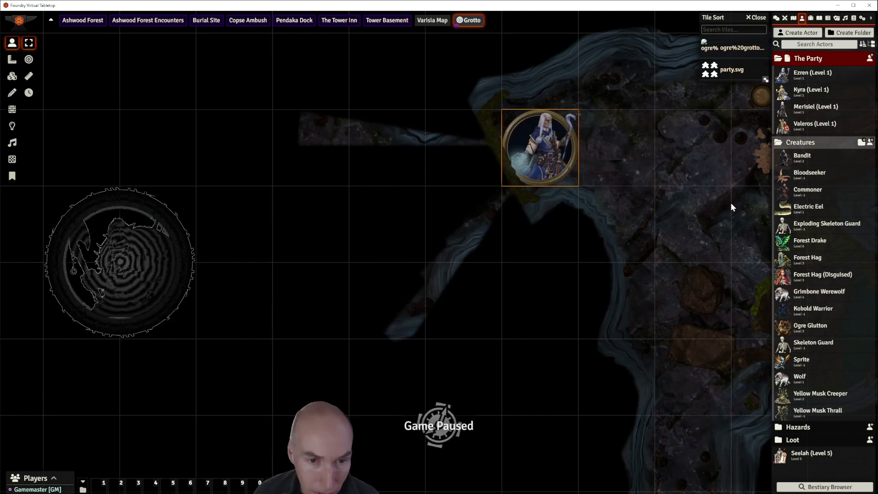
key("Left")
key("Down")
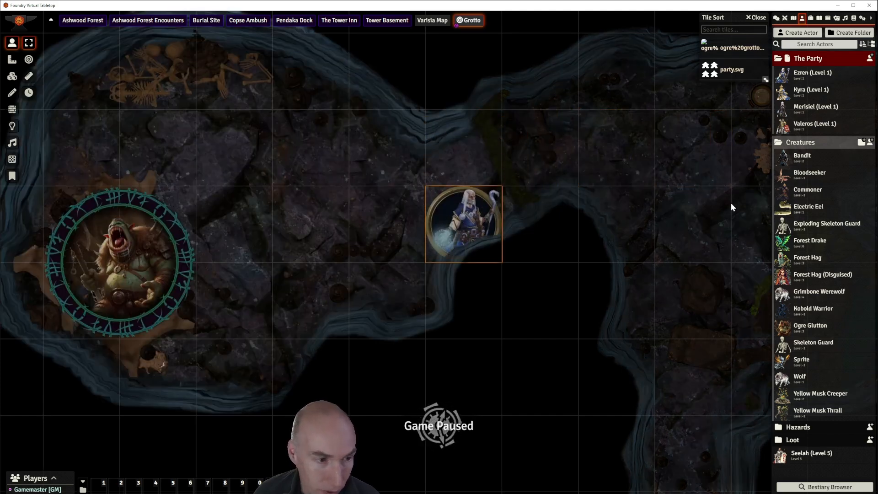
- Walk the wizard's token back and forth across the vine screen to test sight and movement, ending one square east of the vines
key("Left")
key("Right")
key("Up")
key("Right")
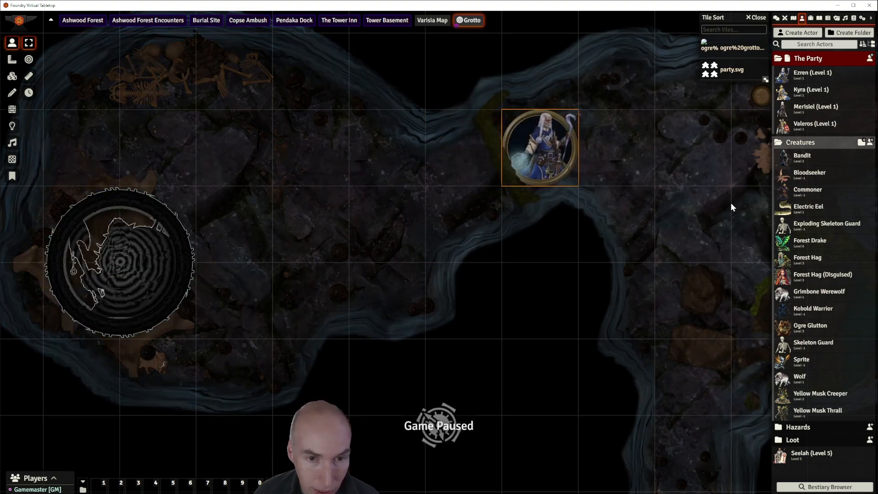
key("Right")
key("Left")
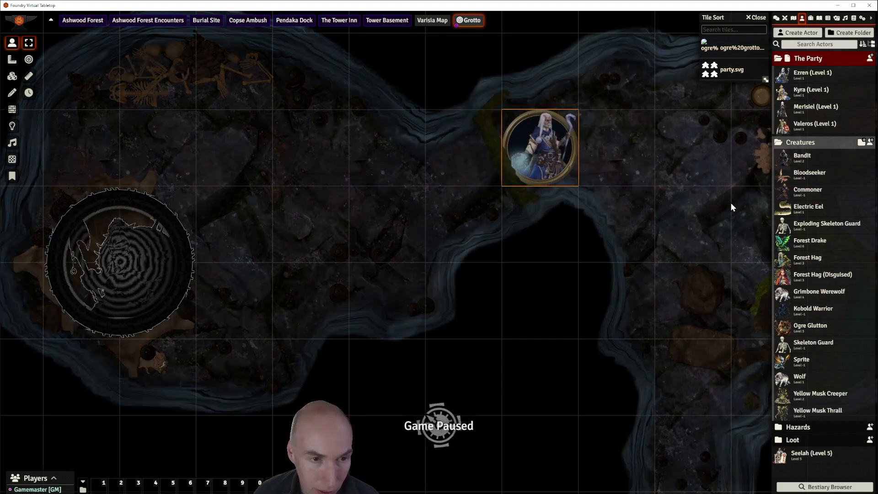
key("Left")
key("Right")
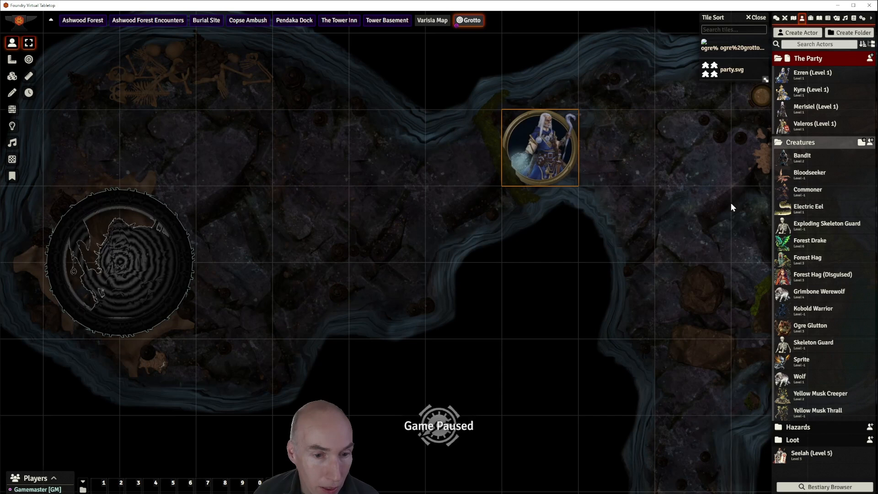
key("Right")
key("Left")
key("Right")
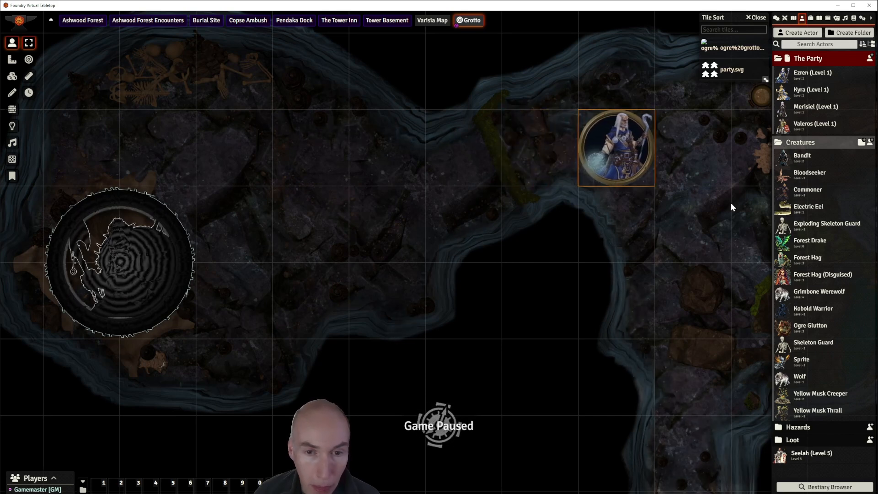
- Open the E. Ogre Grotto journal entry from Chapter 2 and read its closing text about the keg and the vine screen
left_click(14, 114)
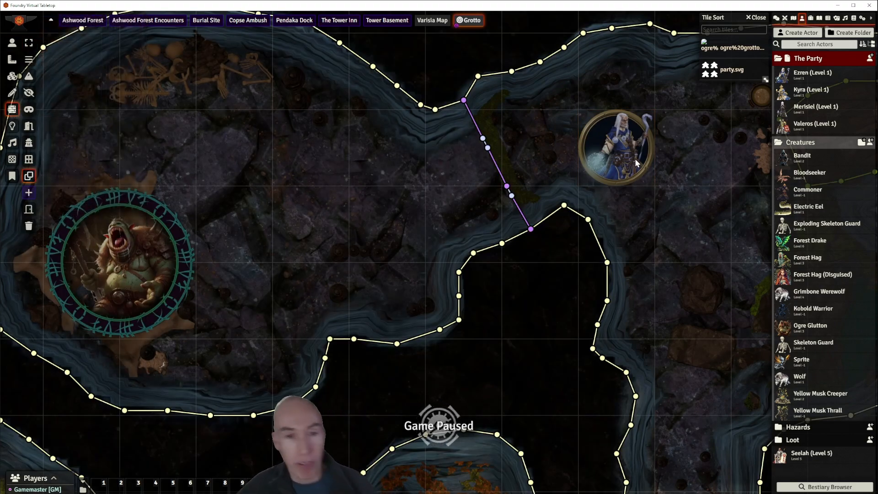
scroll(666, 116, "down", 5)
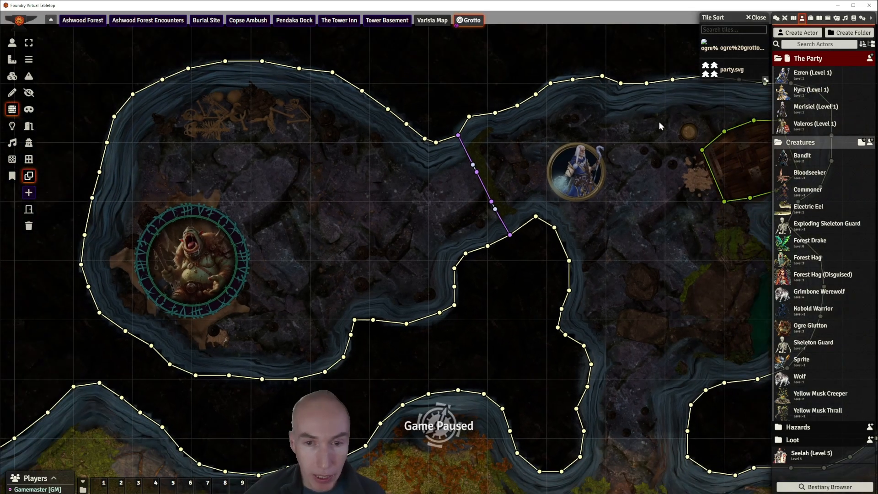
scroll(638, 166, "down", 3)
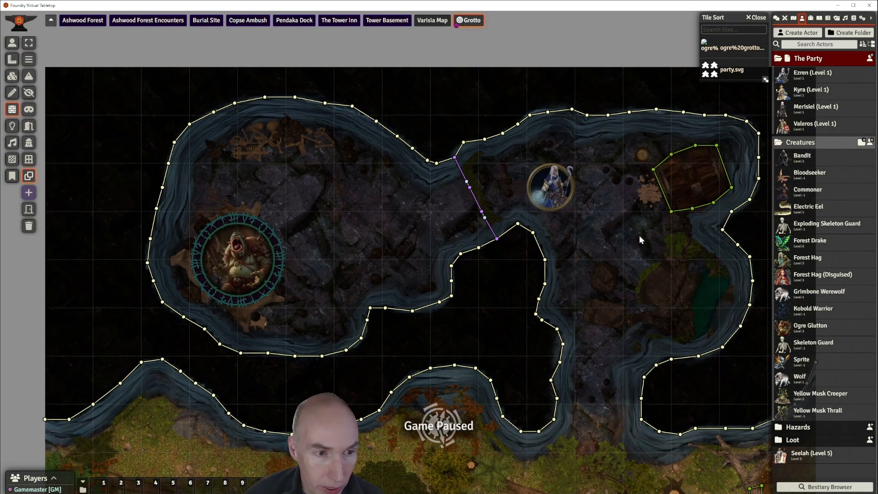
left_click_drag(645, 248, 573, 220)
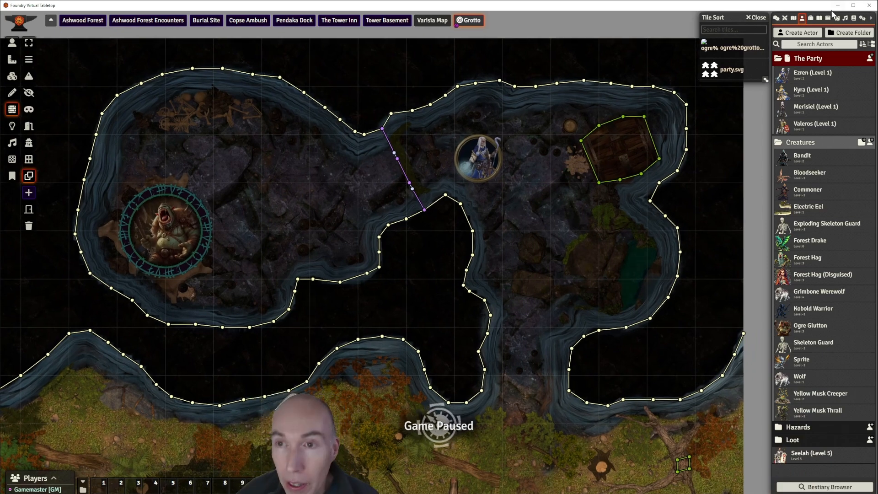
left_click(820, 19)
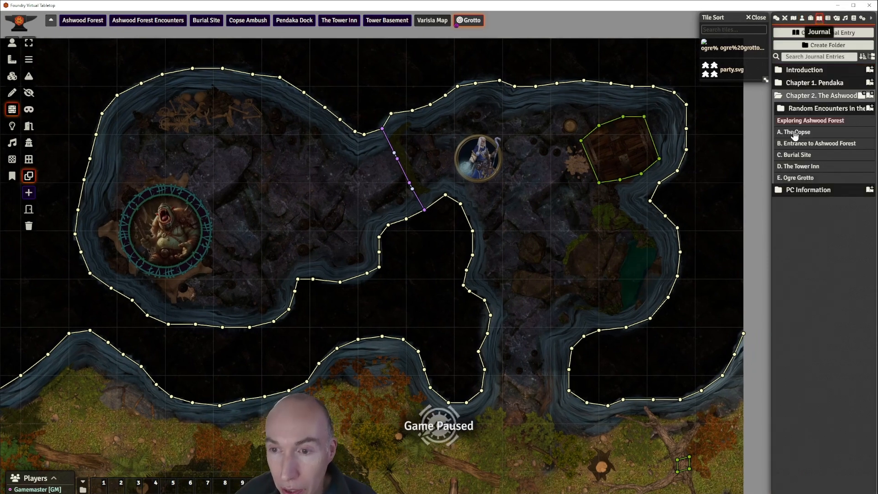
left_click(803, 179)
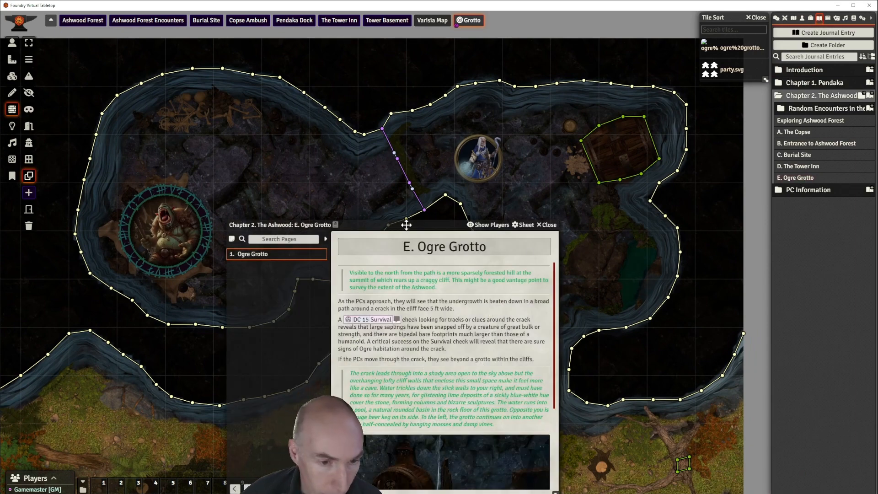
left_click_drag(407, 225, 285, 80)
scroll(319, 220, "down", 3)
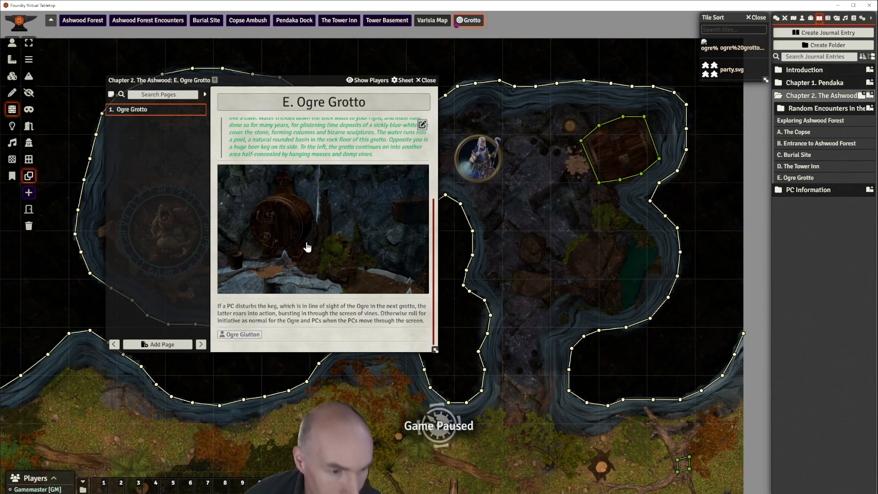
left_click_drag(335, 77, 459, 88)
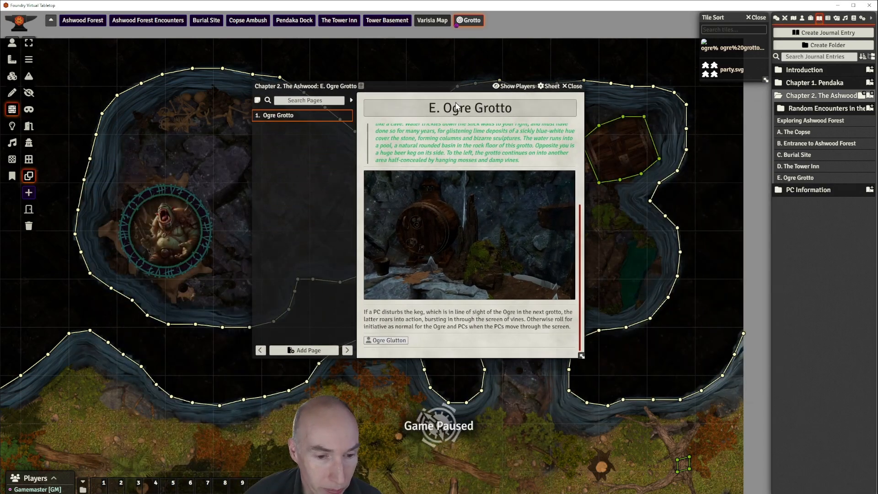
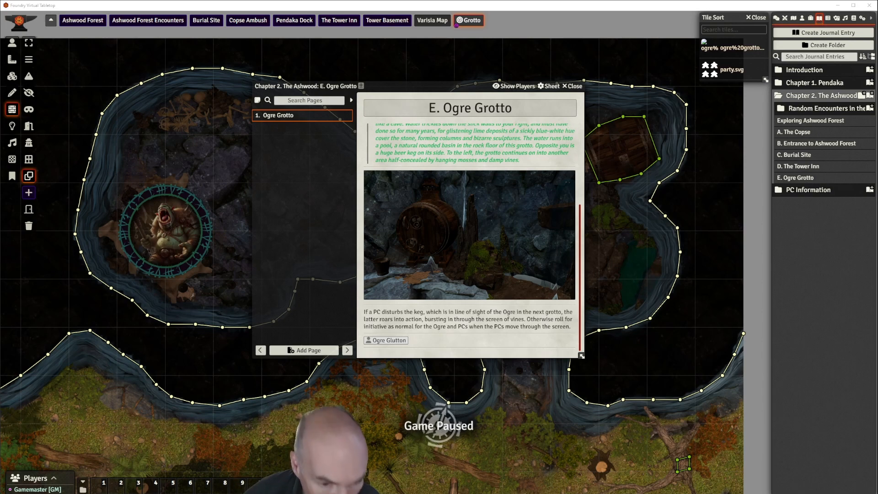
- Open the Ogre Grotto page for editing beside the journal and paste the Ogre's combat and lair text below the Ogre Glutton link
left_click_drag(446, 87, 233, 46)
left_click(12, 42)
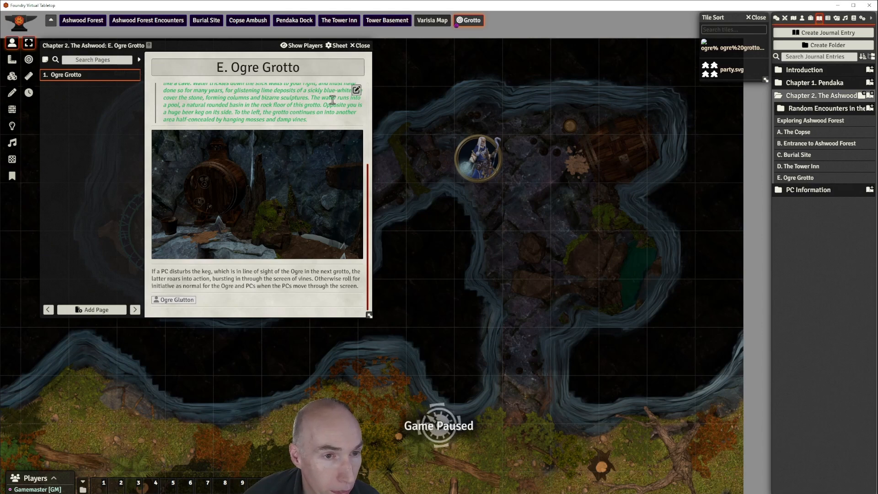
left_click(357, 89)
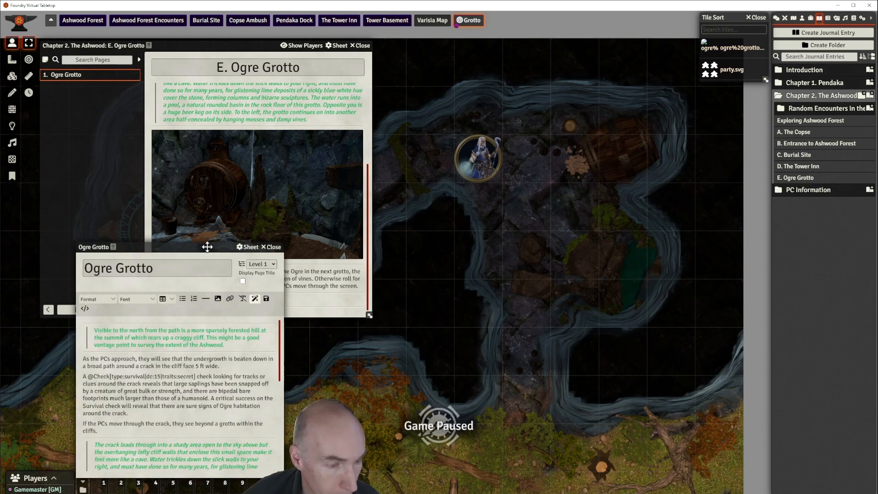
left_click_drag(208, 247, 509, 48)
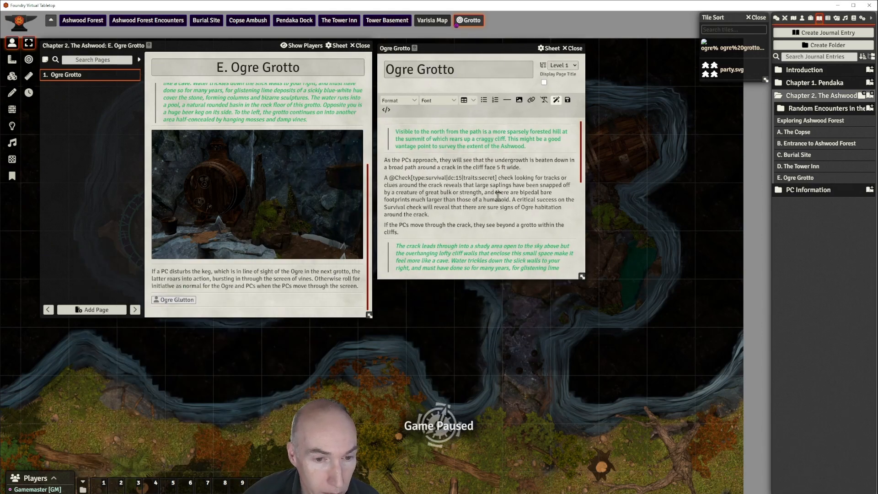
scroll(499, 197, "down", 6)
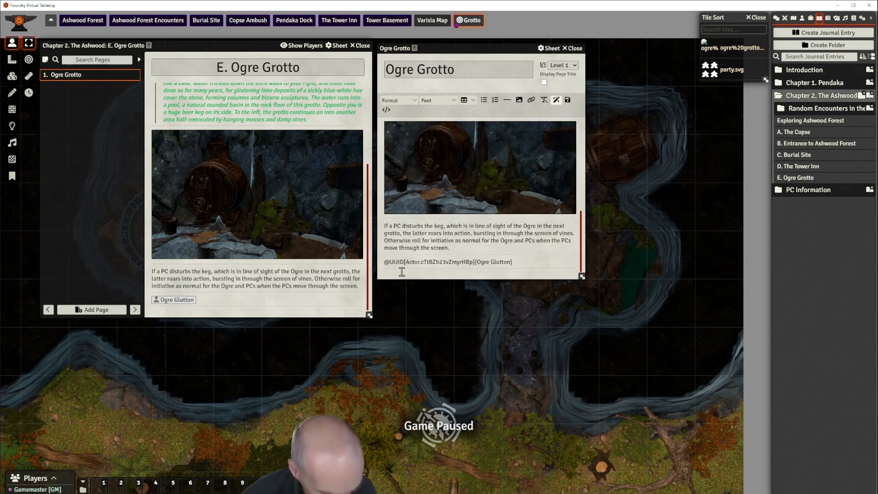
key("ctrl+v")
scroll(488, 152, "up", 2)
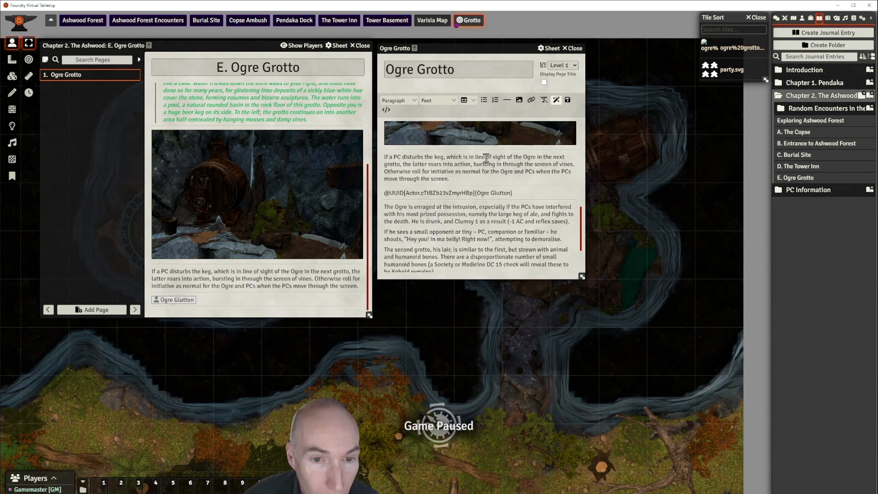
- Add the title "Ogre Combat" above the pasted text and format it as Heading 2
scroll(485, 160, "down", 1)
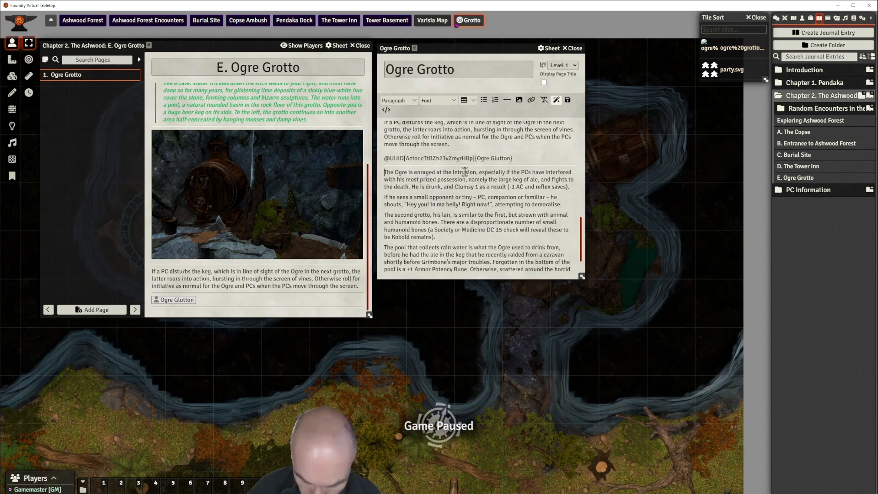
key("Return")
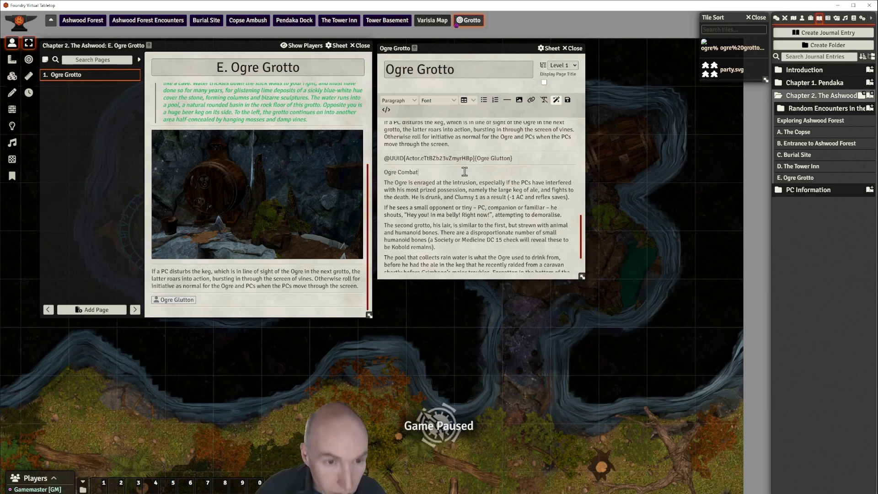
left_click_drag(465, 172, 384, 172)
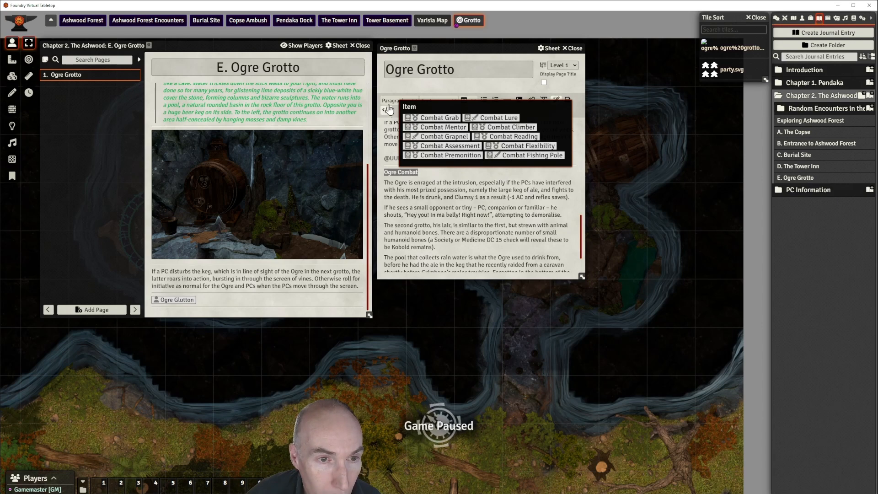
left_click(388, 101)
mouse_move(396, 112)
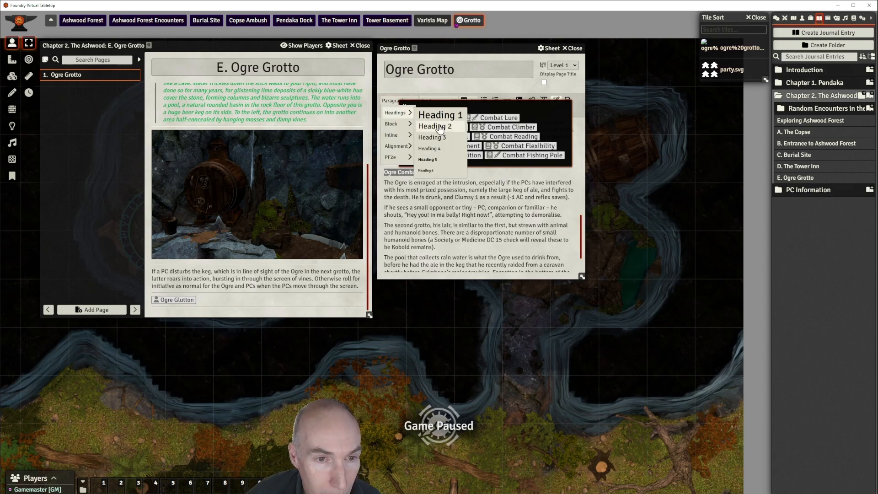
left_click(440, 125)
left_click(474, 200)
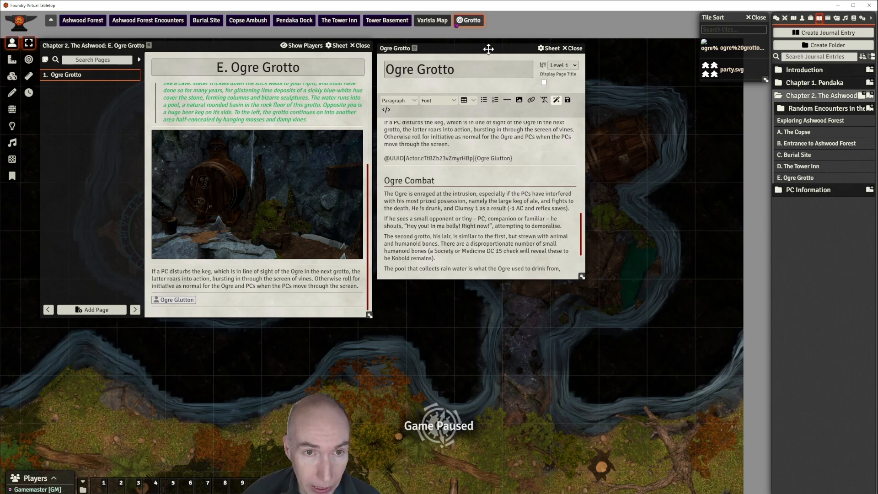
- Search the compendiums for "clumsy", link the Clumsy condition in the first Ogre Combat paragraph, and label the link "Clumsy 1"
left_click_drag(488, 49, 485, 48)
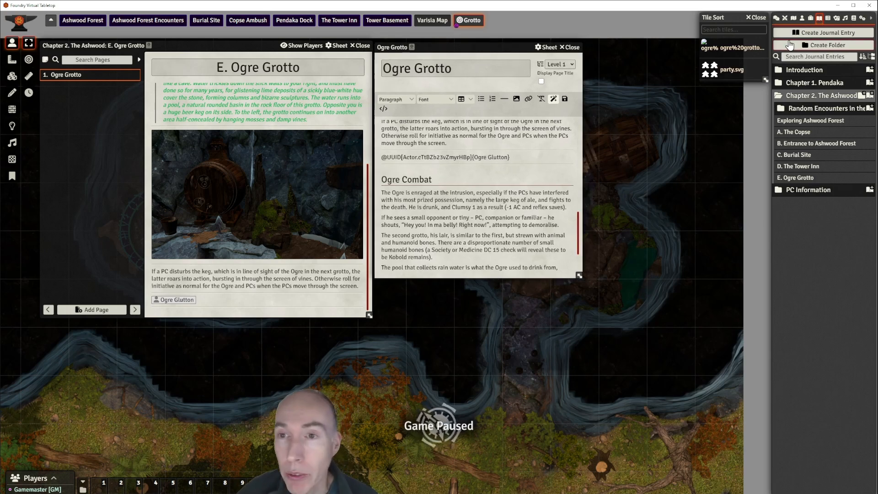
left_click(855, 19)
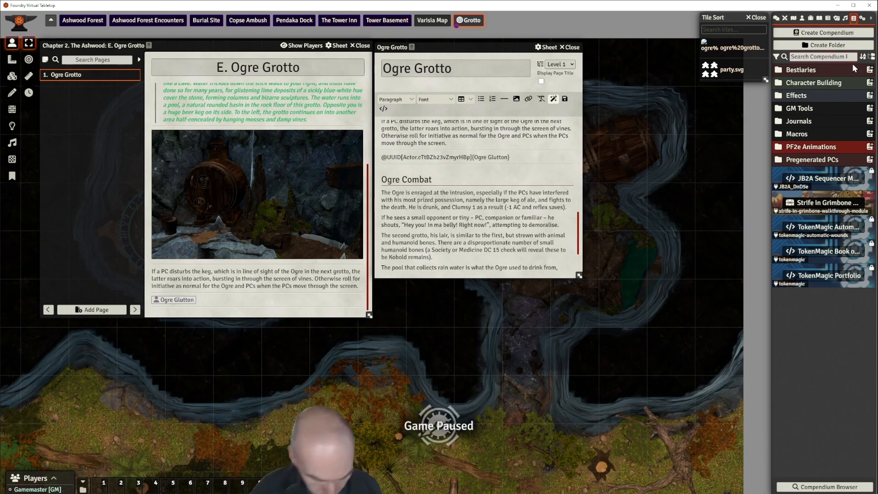
type("clumsy")
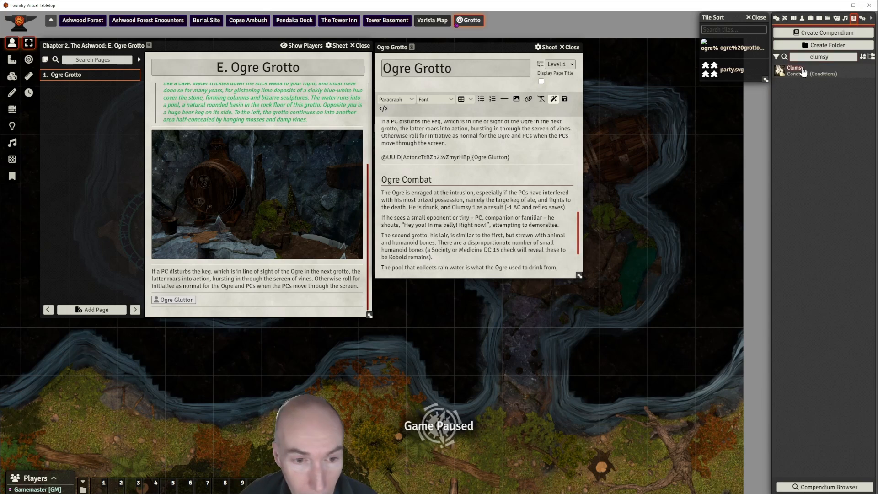
left_click_drag(804, 72, 454, 209)
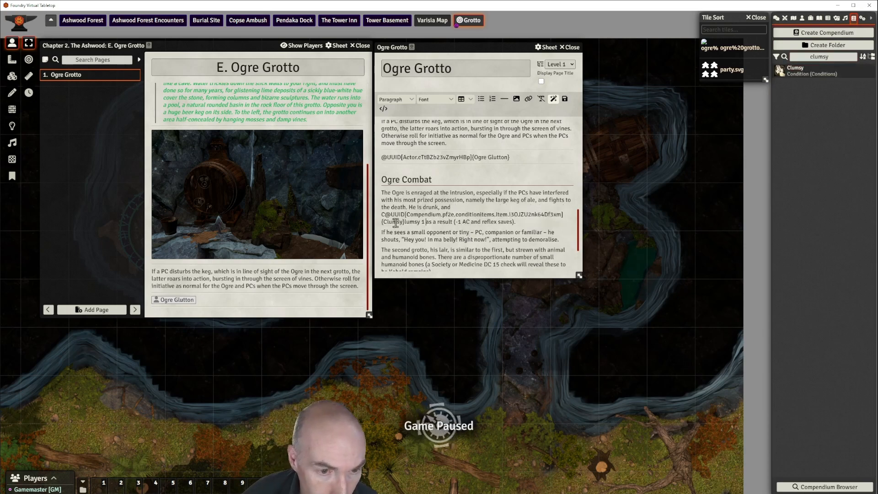
type("1")
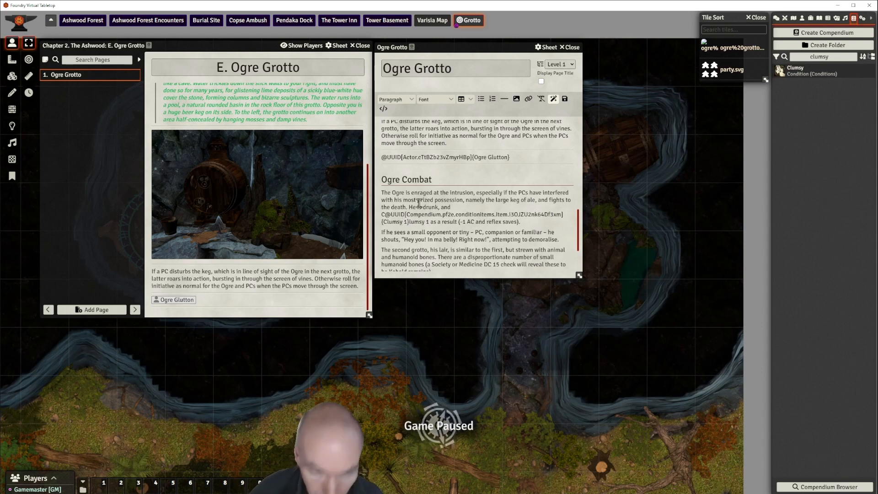
- Remove the leftover plain Clumsy text and the bracketed AC and reflex note, so the sentence ends "as a result.", and save
key("BackSpace")
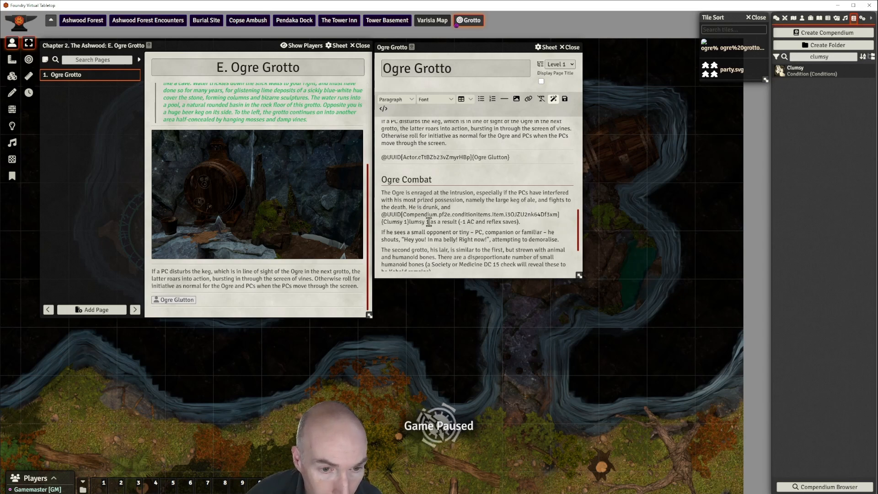
key("BackSpace")
key("BackSpace")
key("BackSpace")
key("BackSpace")
key("BackSpace")
key("BackSpace")
key("BackSpace")
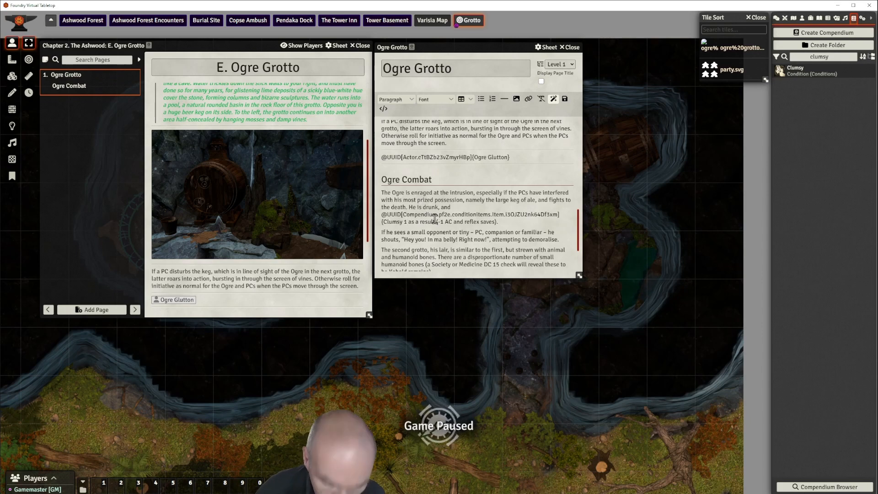
type("} as a result.")
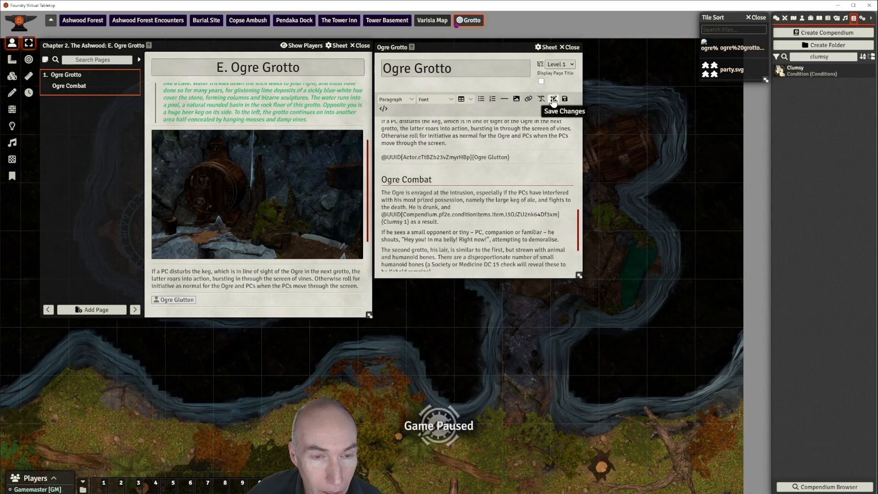
scroll(319, 190, "down", 3)
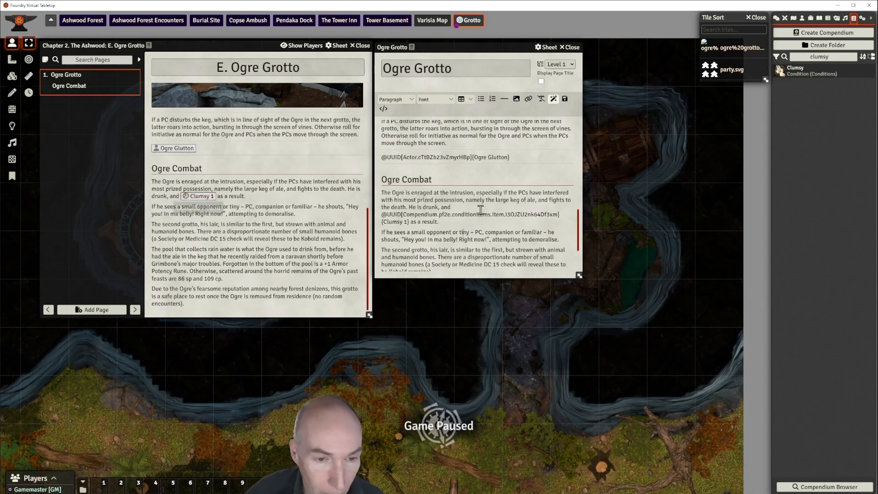
- Move the word "opponent" in the second Ogre Combat paragraph so that it reads "a small or tiny opponent"
scroll(480, 209, "down", 1)
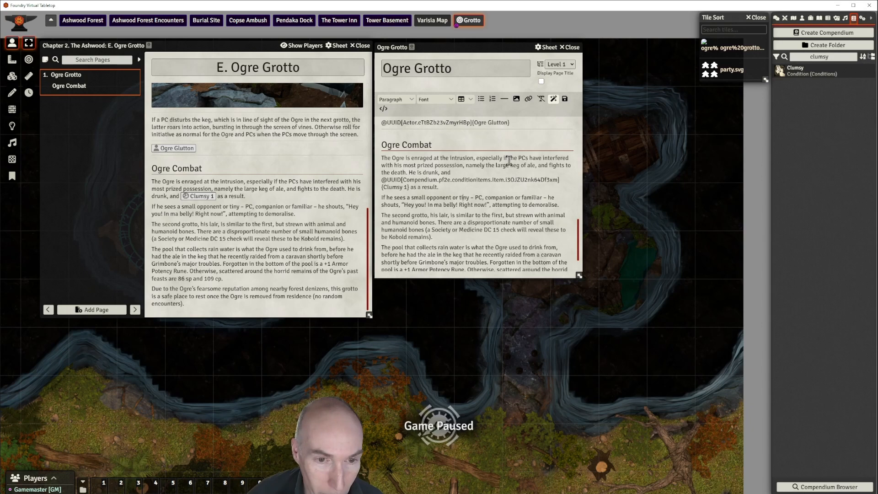
double_click(440, 198)
key("ctrl+c")
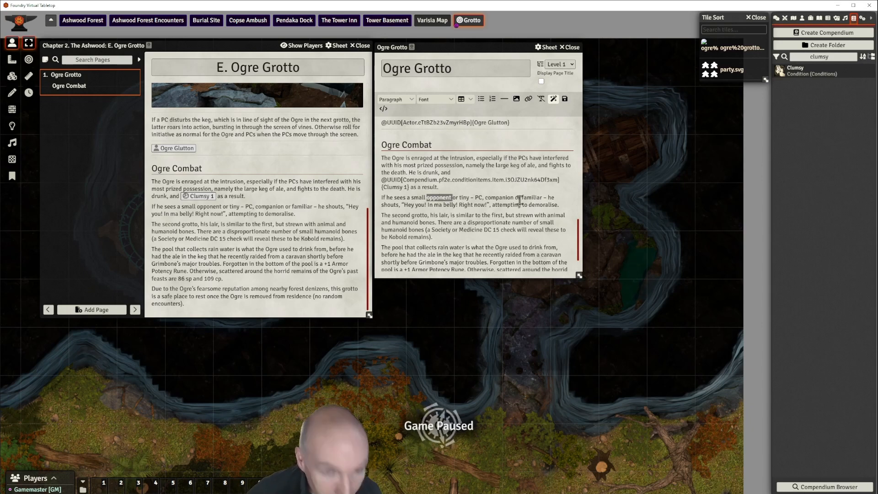
key("BackSpace")
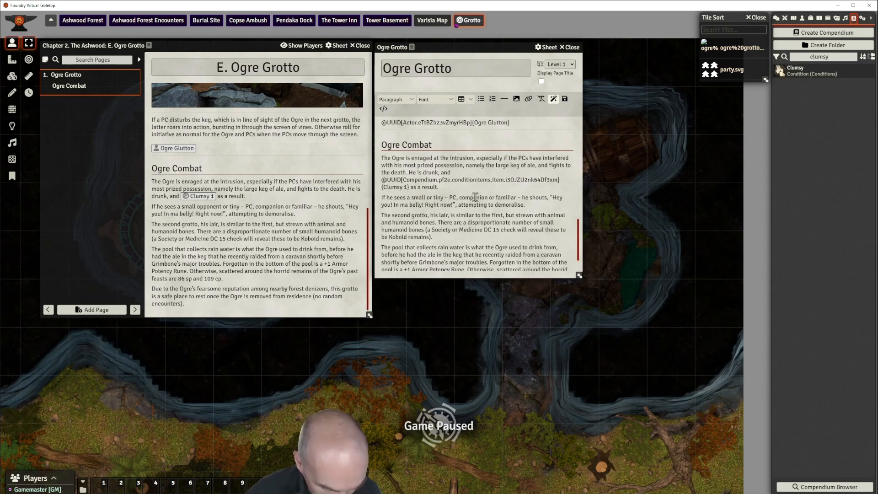
key("ctrl+v")
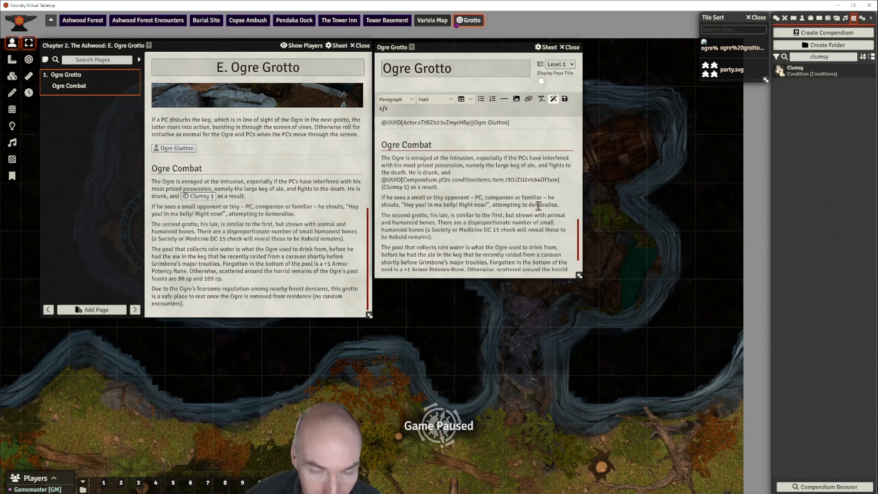
- Insert a horizontal line between the paragraph ending "attempting to demoralise." and the paragraph about the second grotto
scroll(538, 206, "down", 2)
scroll(538, 206, "up", 2)
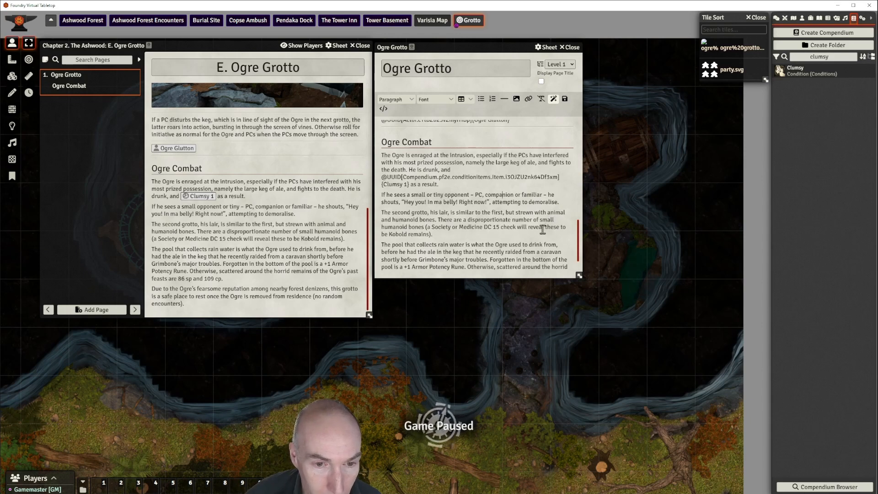
scroll(543, 229, "down", 2)
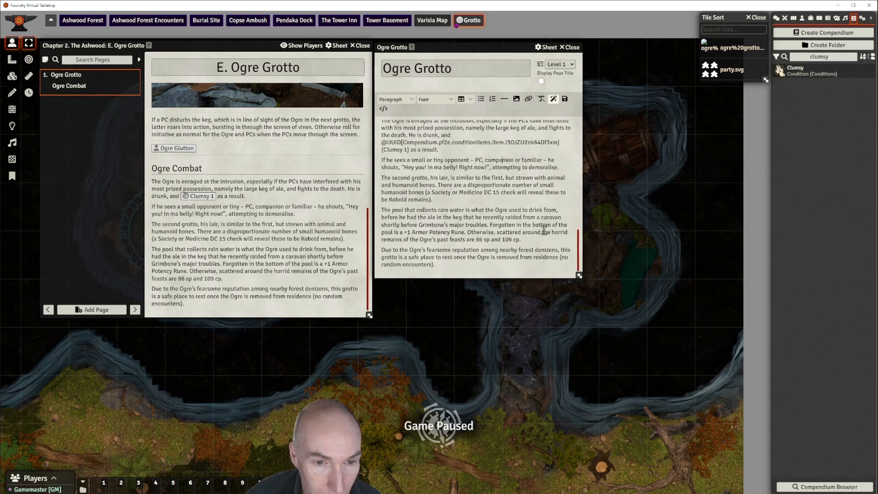
scroll(544, 232, "up", 2)
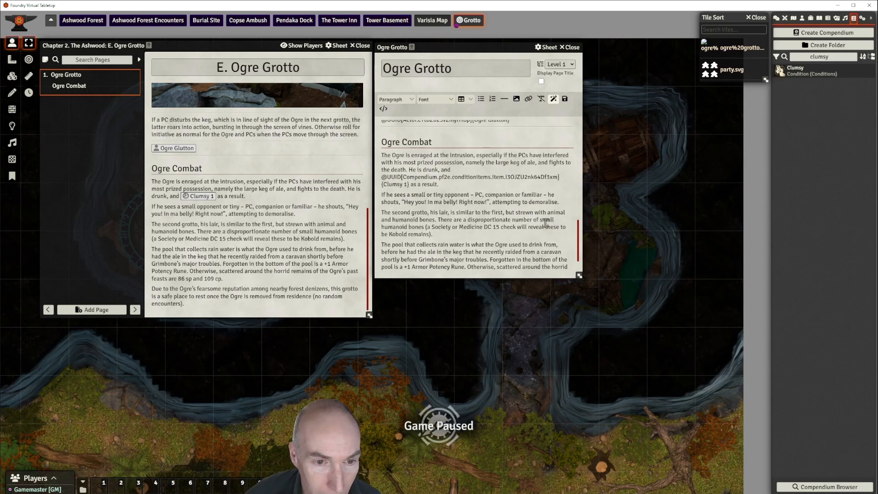
left_click(560, 203)
key("Return")
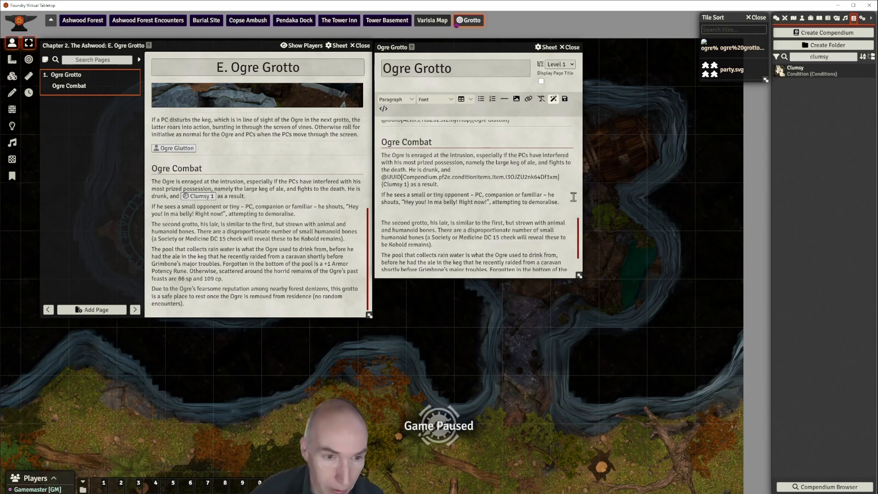
left_click(504, 102)
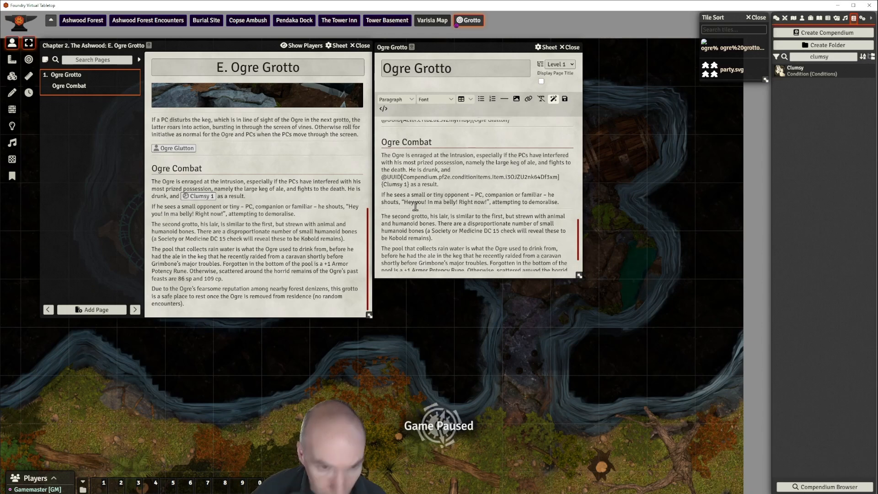
- Add the title "Exploring the Area" above the second grotto paragraph and format it as Heading 2
key("Return")
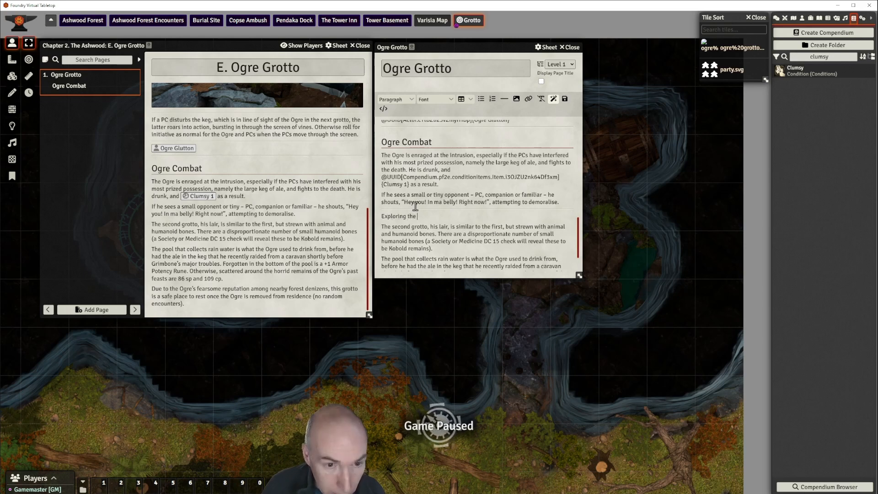
type("Exploring the Area")
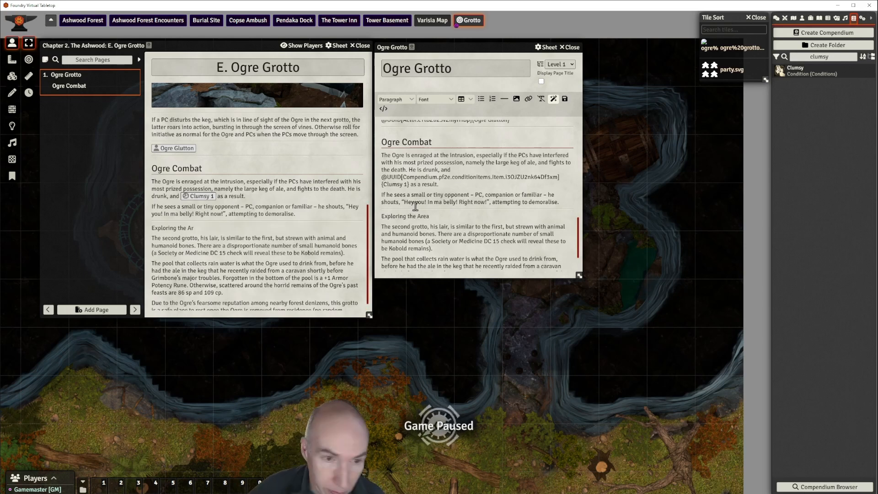
left_click_drag(431, 217, 383, 218)
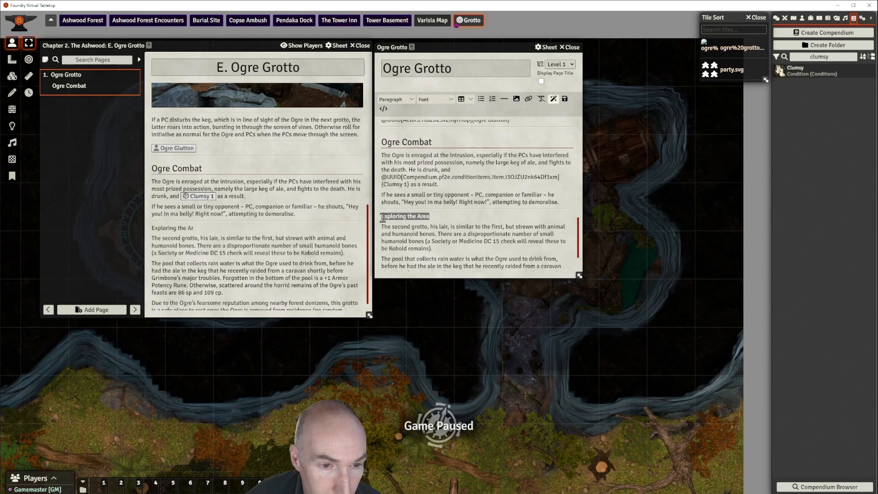
left_click(392, 99)
mouse_move(400, 113)
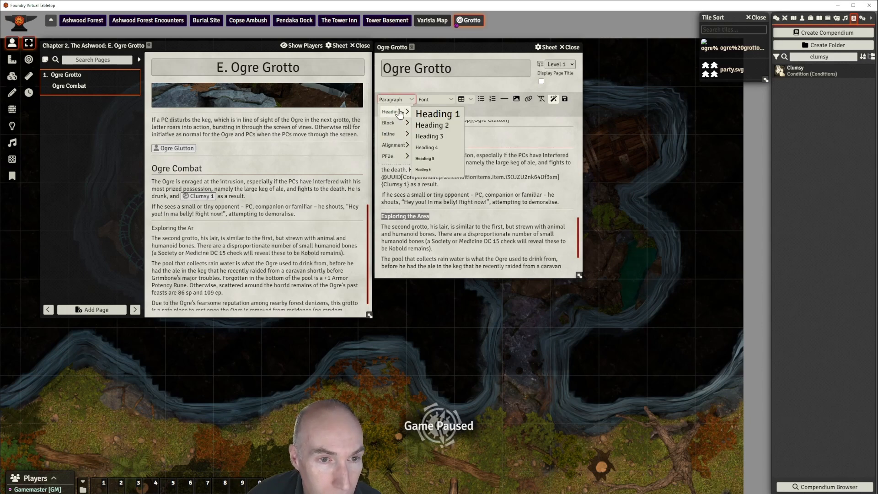
left_click(431, 125)
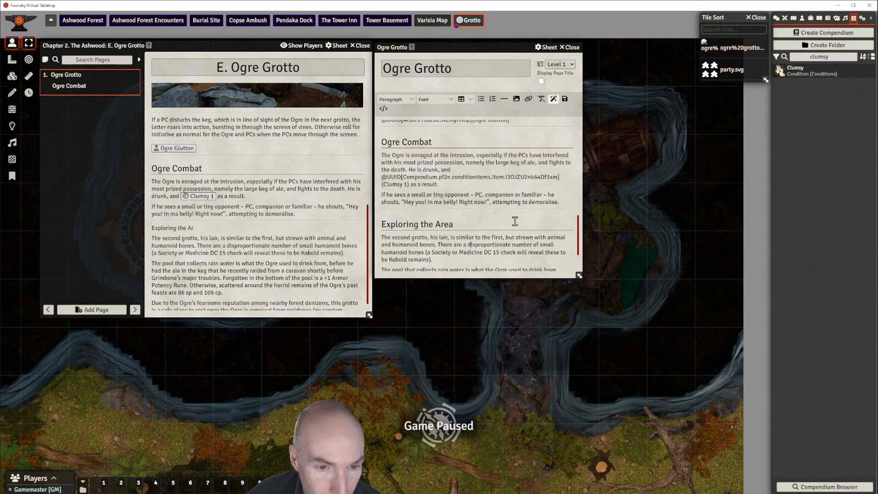
scroll(516, 222, "down", 2)
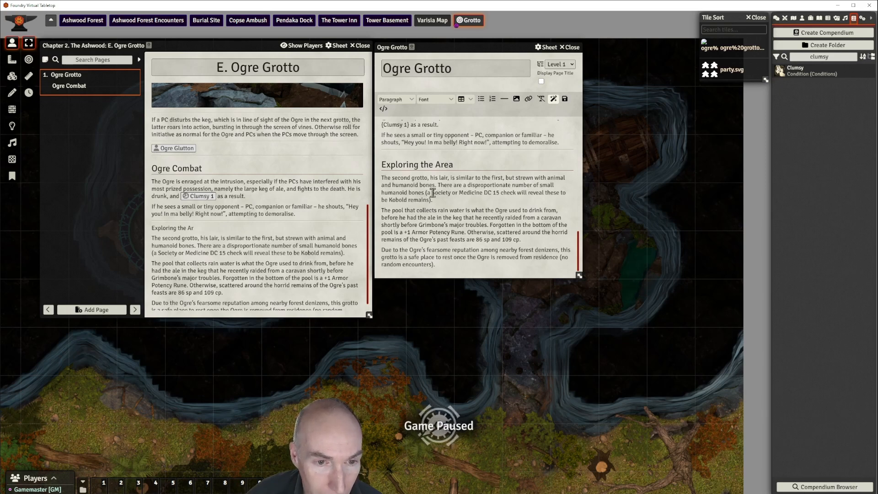
type("@Che")
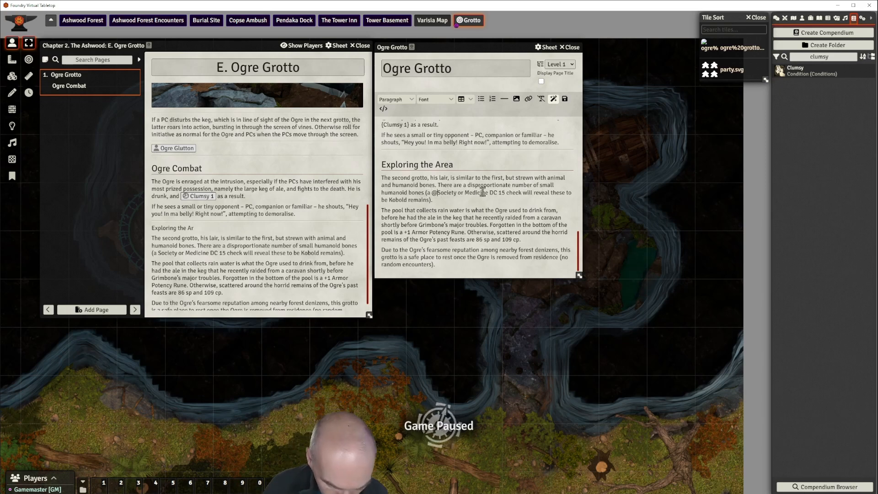
type("ck")
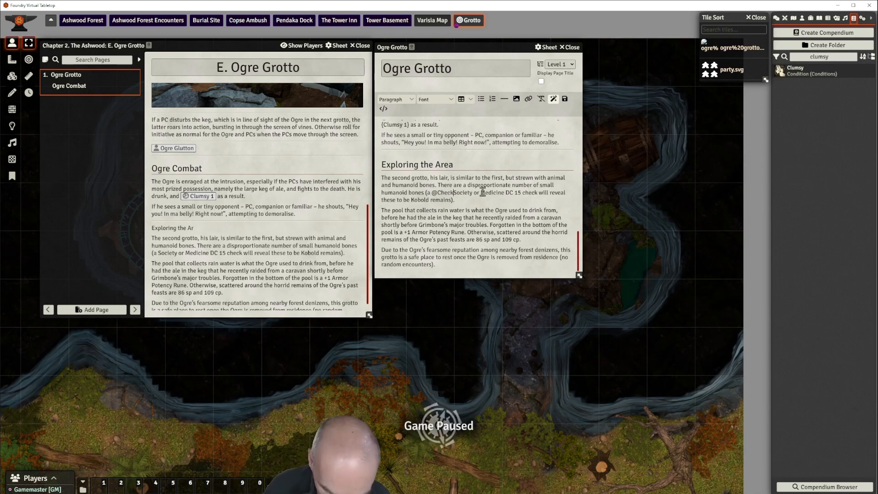
type("[type:")
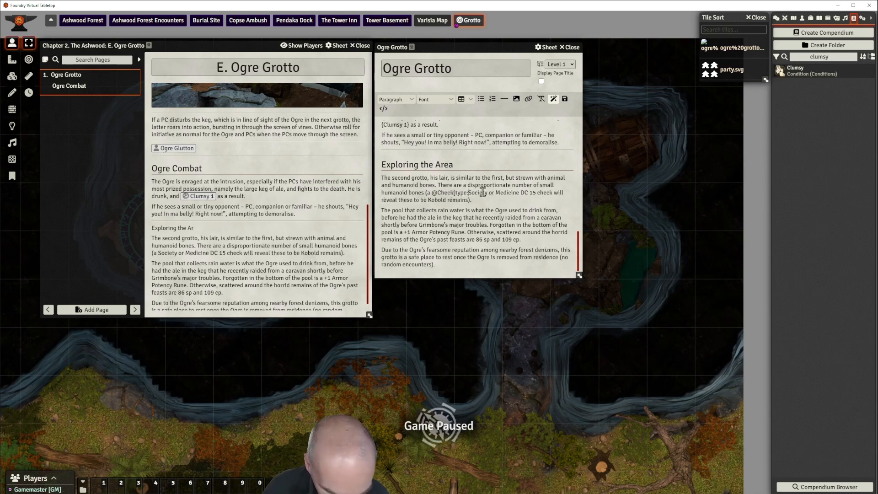
type("society")
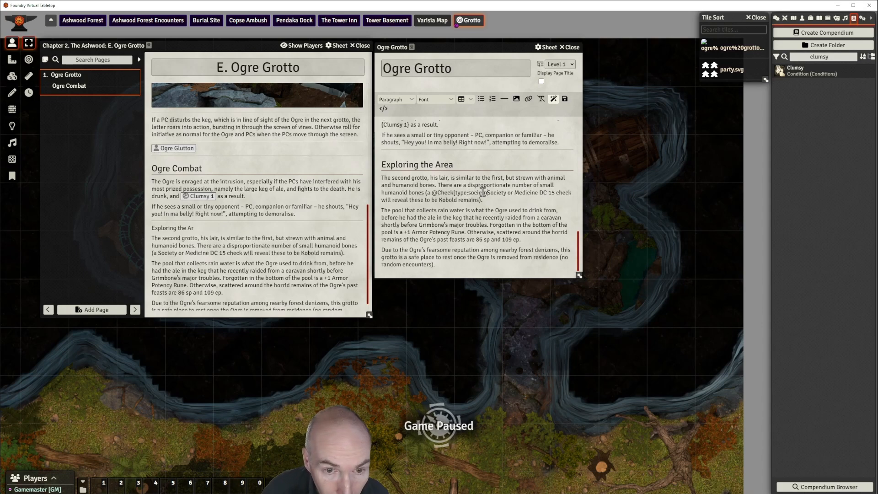
key("BackSpace")
type("y")
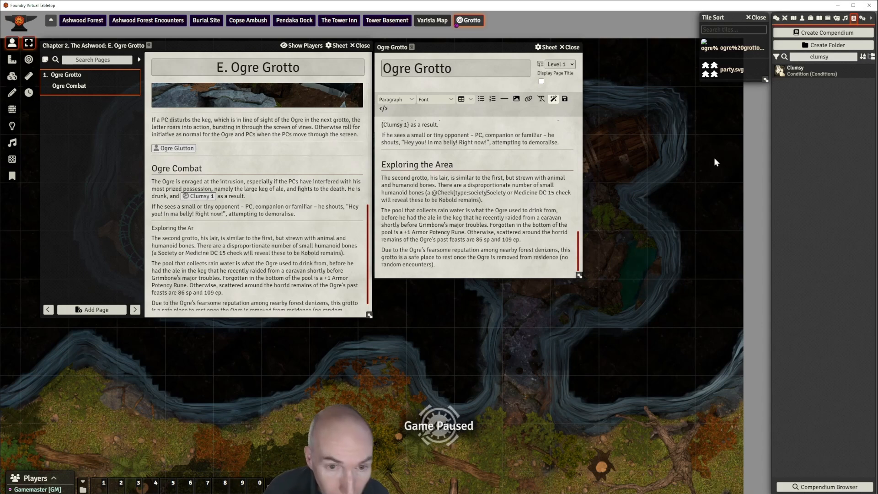
type("|dc:1")
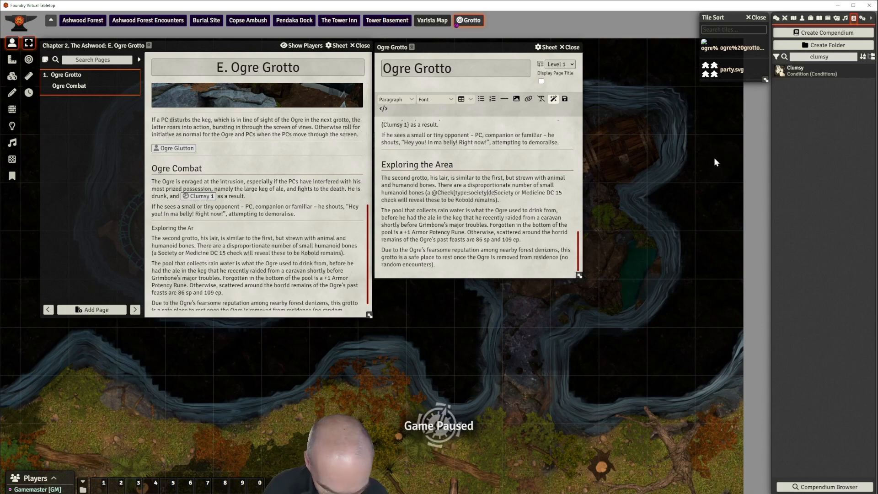
type("5")
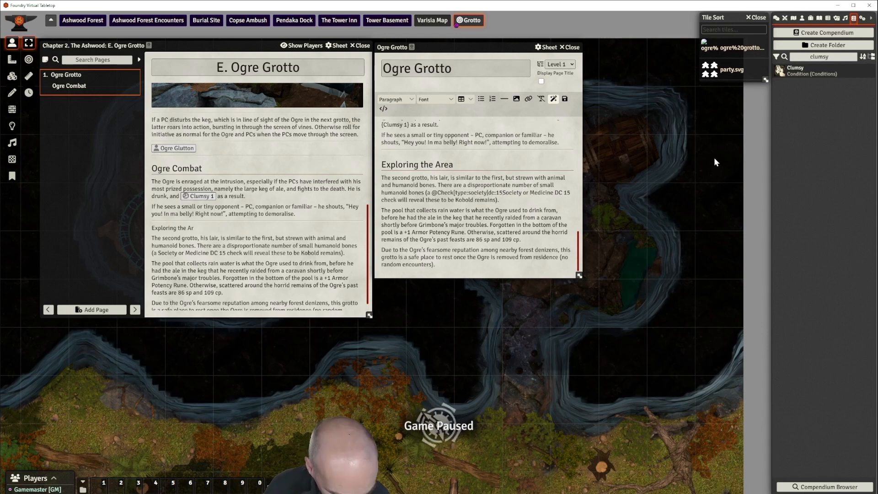
type("|traits")
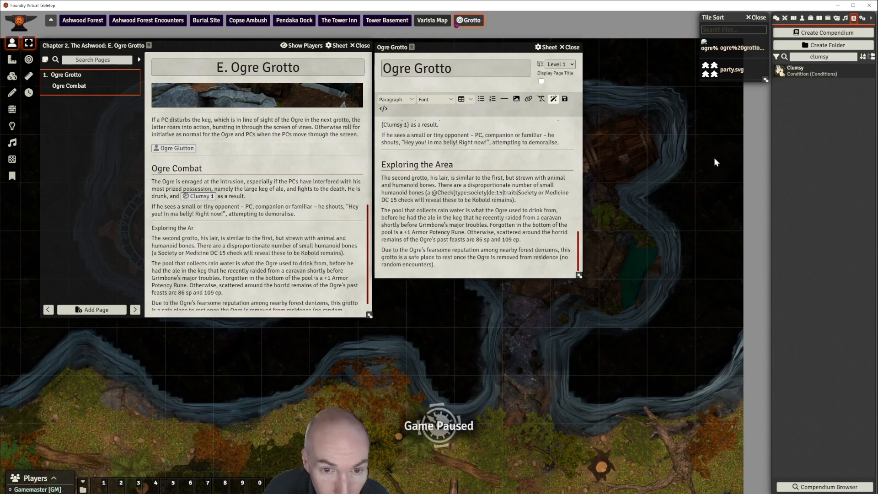
type(":secret")
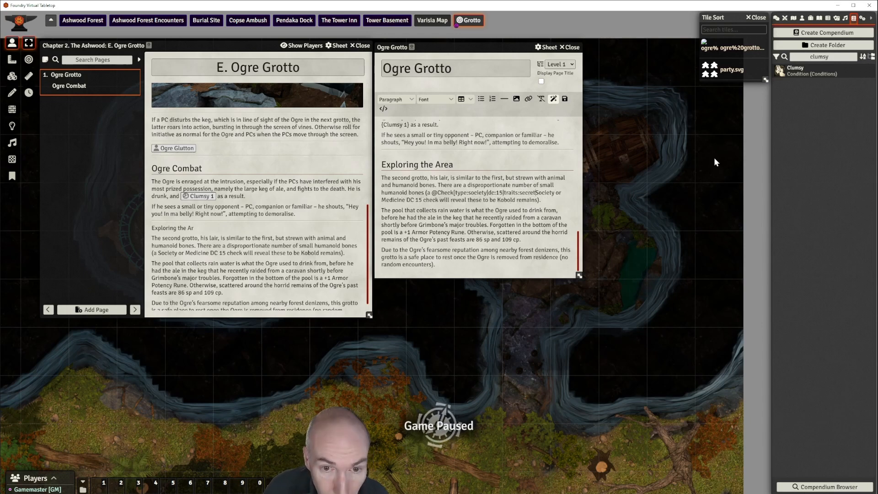
type("]")
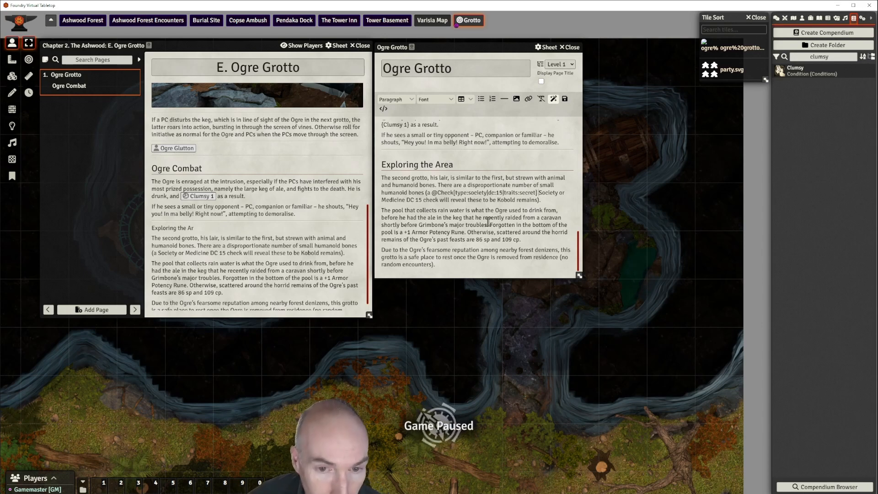
- Replace the word "Medicine" in the second grotto paragraph with a copy of the Society check, changing its type to medicine
left_click_drag(432, 192, 537, 193)
key("ctrl+c")
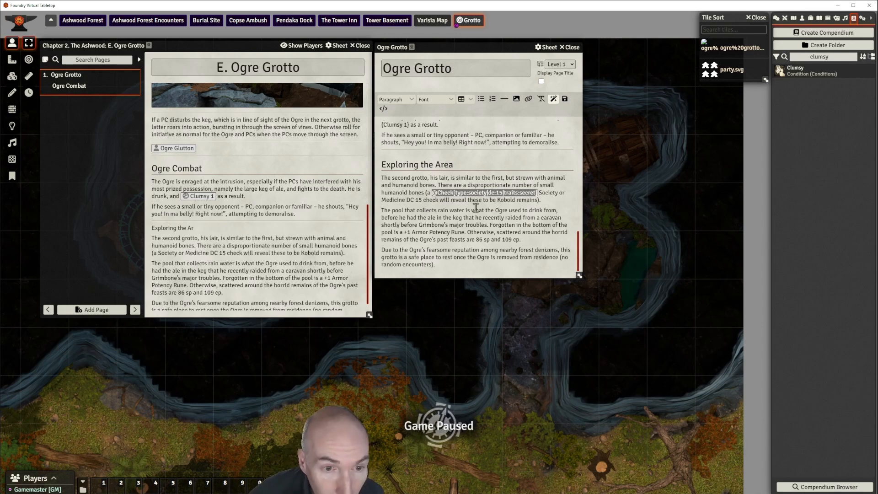
left_click_drag(382, 199, 405, 200)
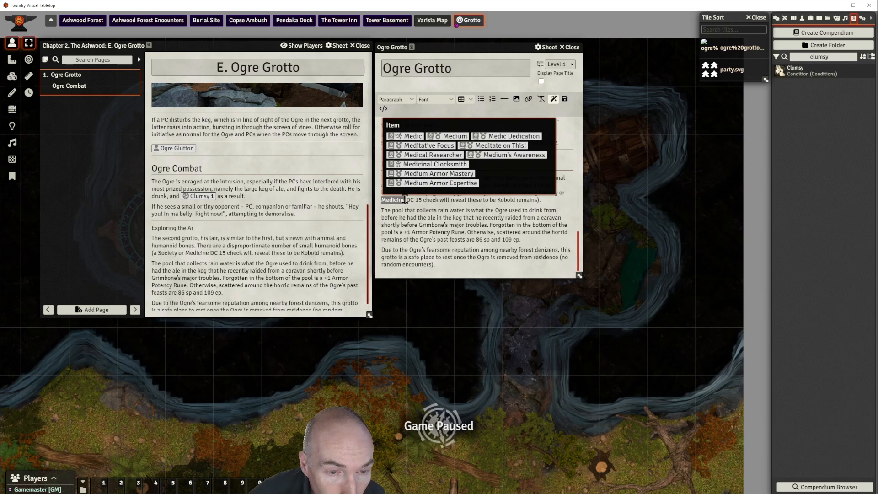
key("Escape")
key("ctrl+v")
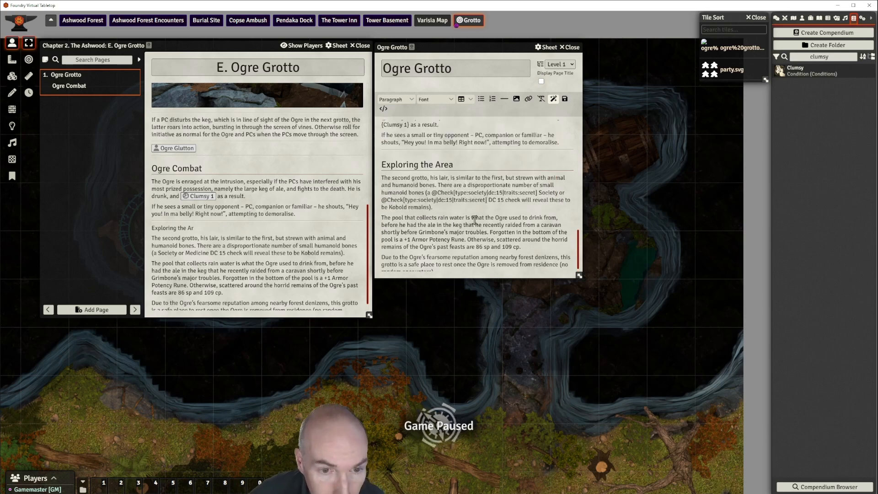
double_click(428, 200)
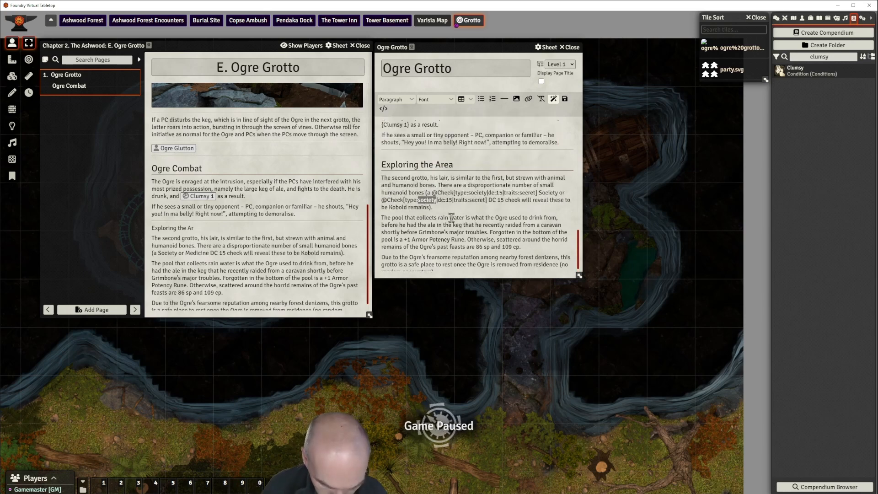
type("medicine")
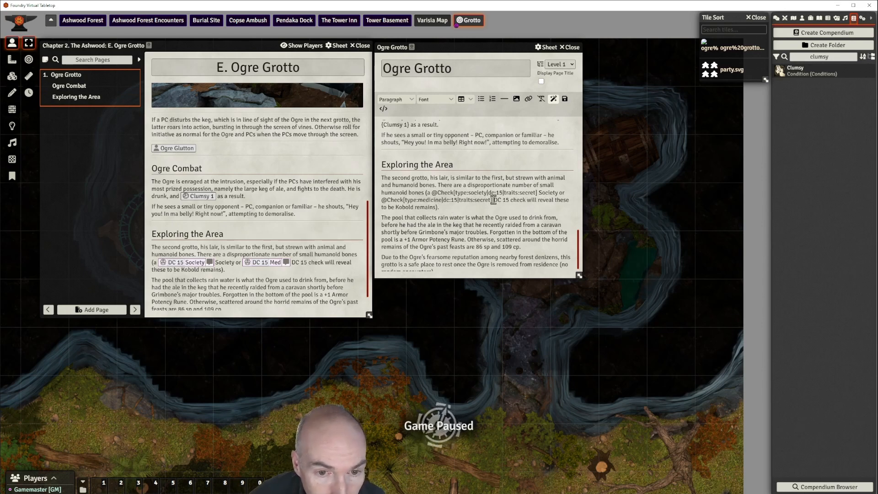
- Delete the redundant "DC 15" after the Medicine check and the word "Society" after the Society check, and save the page
key("Delete")
key("Delete")
key("Delete")
key("Delete")
key("Delete")
key("Delete")
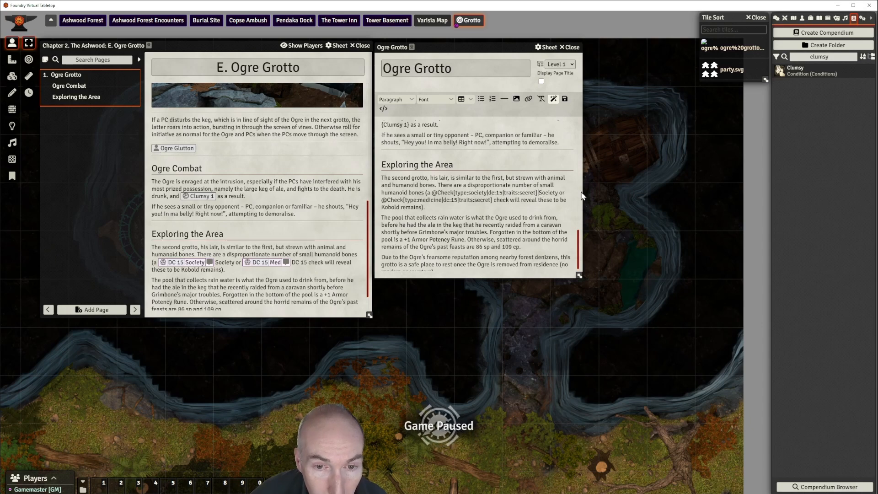
key("Delete")
key("Delete")
key("Delete")
key("Delete")
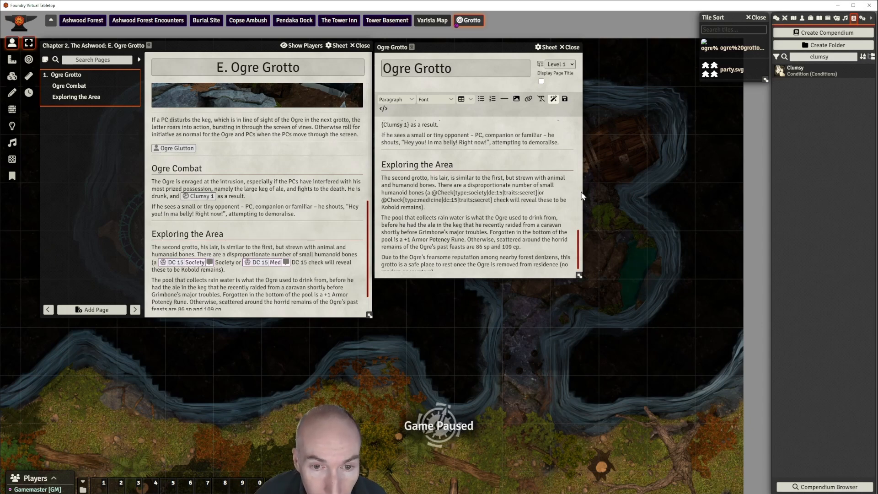
left_click(565, 99)
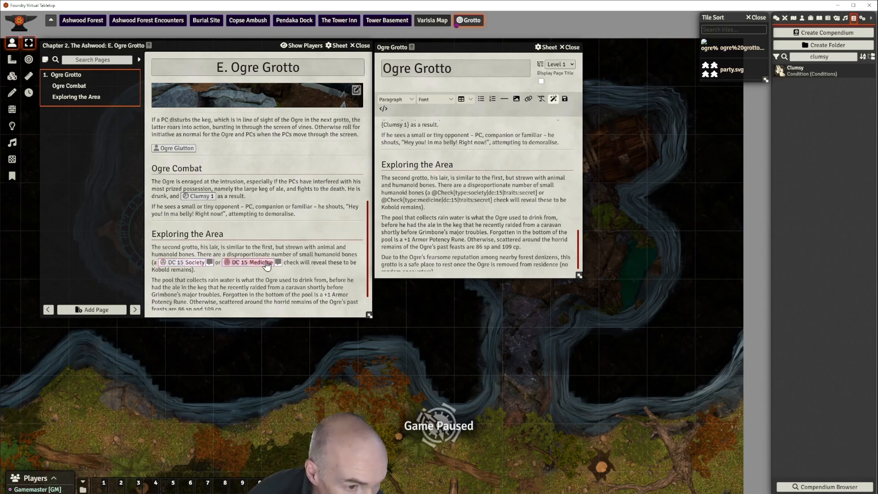
- Split the pool paragraph after "+1 Armor Potency Rune." so that "Otherwise, scattered around the horrid remains" starts its own paragraph
scroll(267, 265, "down", 2)
scroll(484, 232, "down", 1)
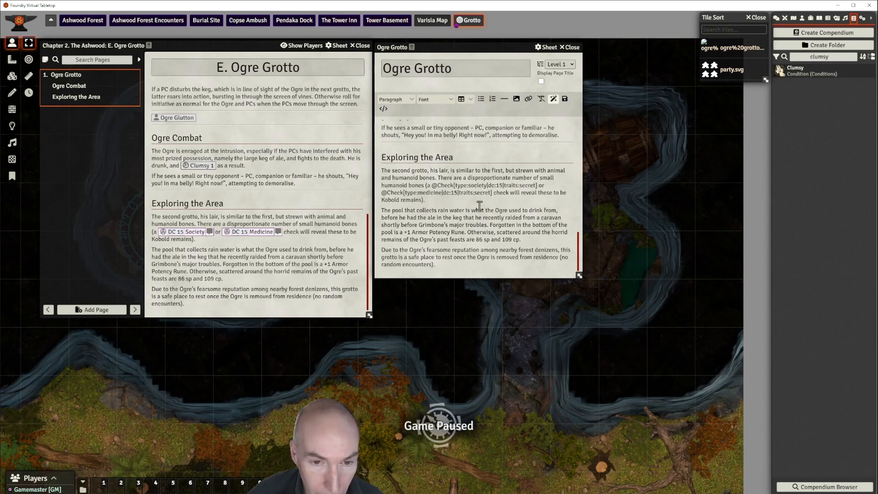
left_click(419, 184)
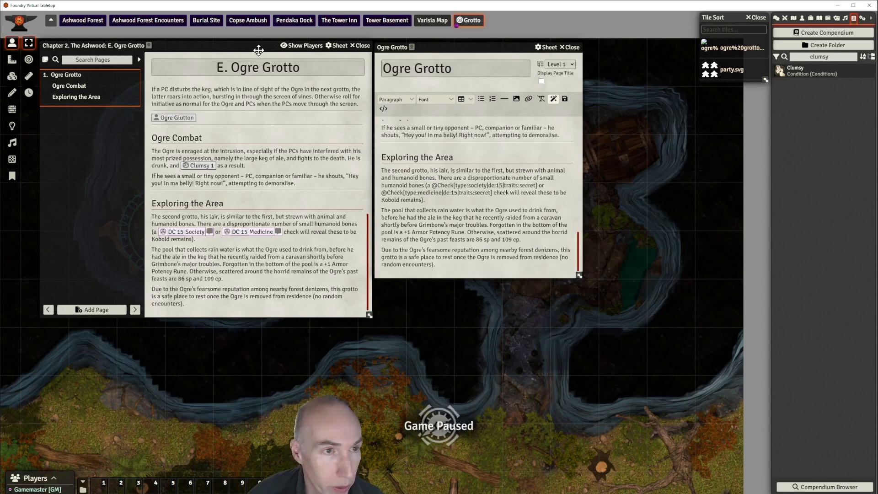
left_click_drag(259, 51, 255, 46)
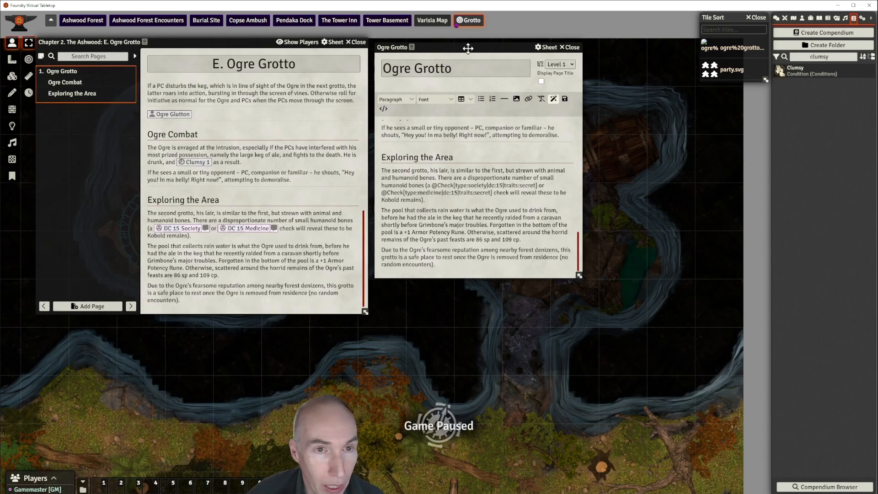
left_click_drag(468, 48, 463, 40)
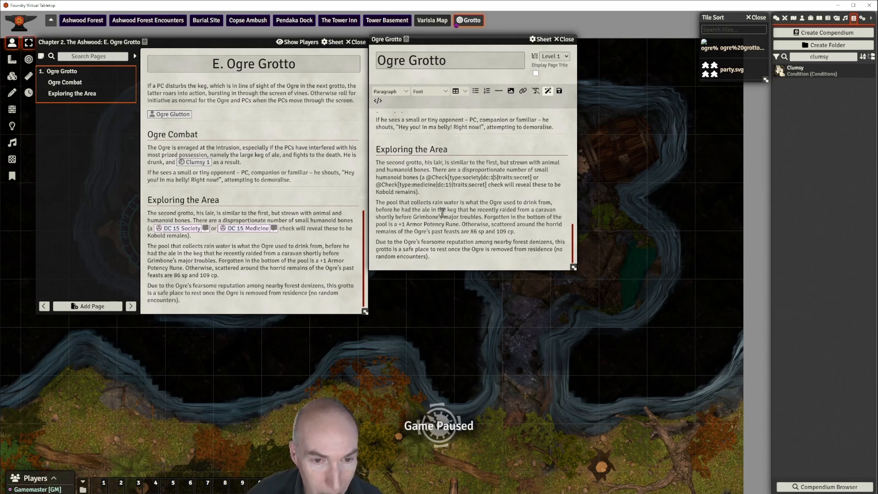
left_click(462, 224)
key("BackSpace")
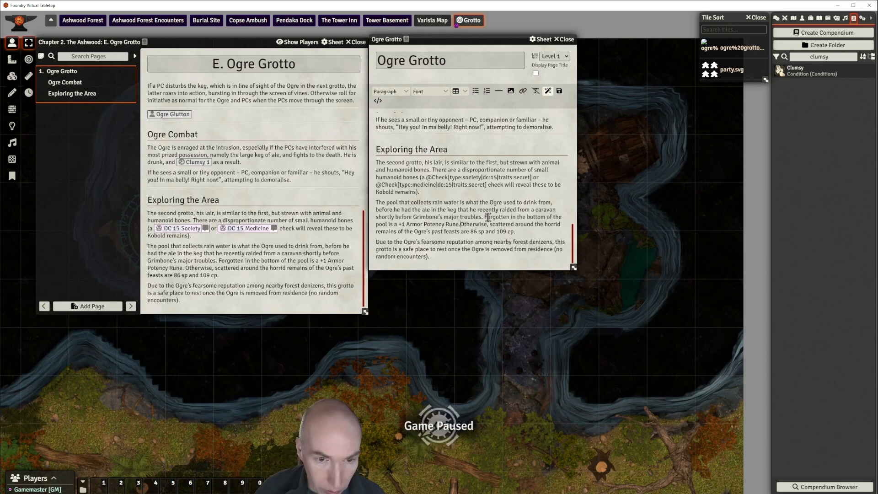
key("Return")
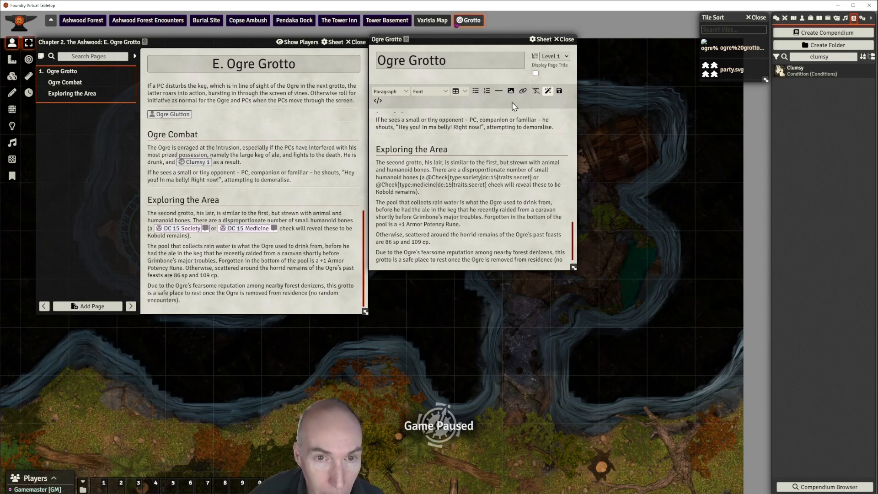
- Insert two horizontal lines between the pool paragraph and the paragraph starting with "Otherwise"
left_click(499, 90)
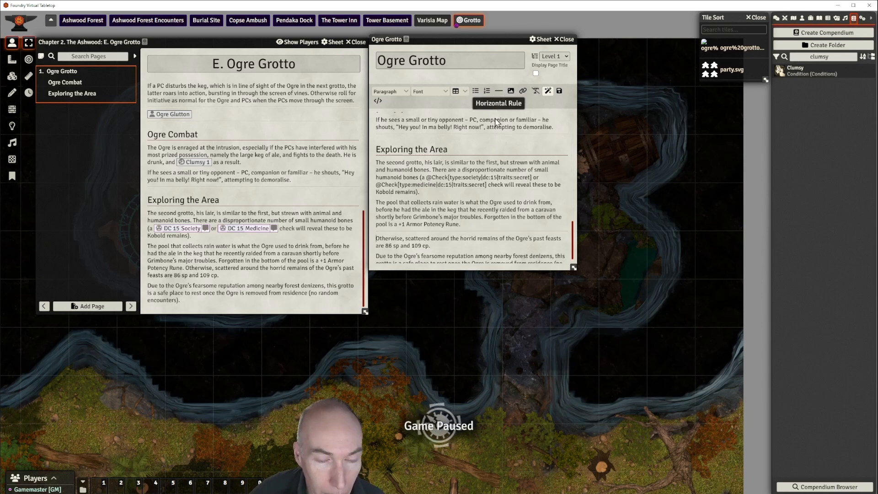
left_click(474, 231)
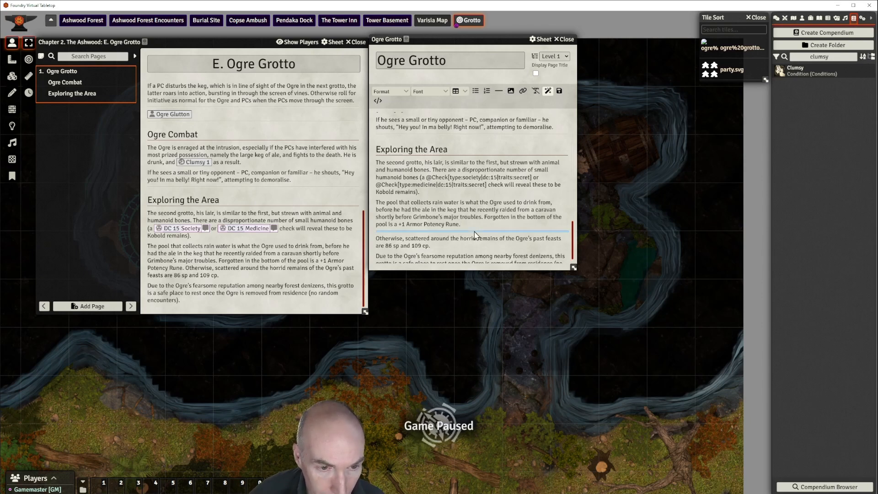
left_click(499, 91)
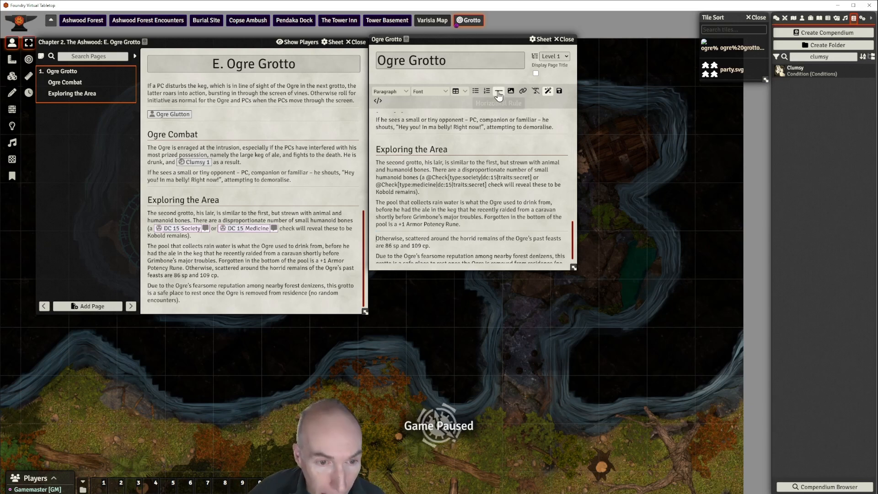
left_click(466, 225)
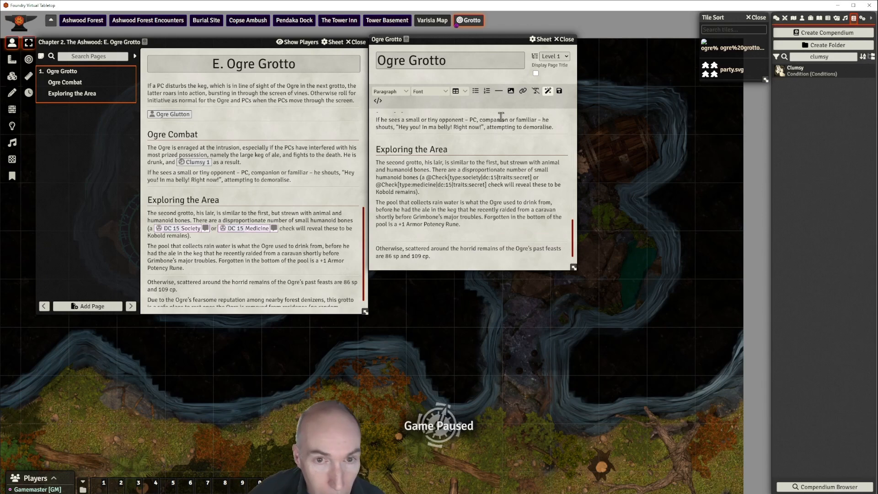
left_click(499, 91)
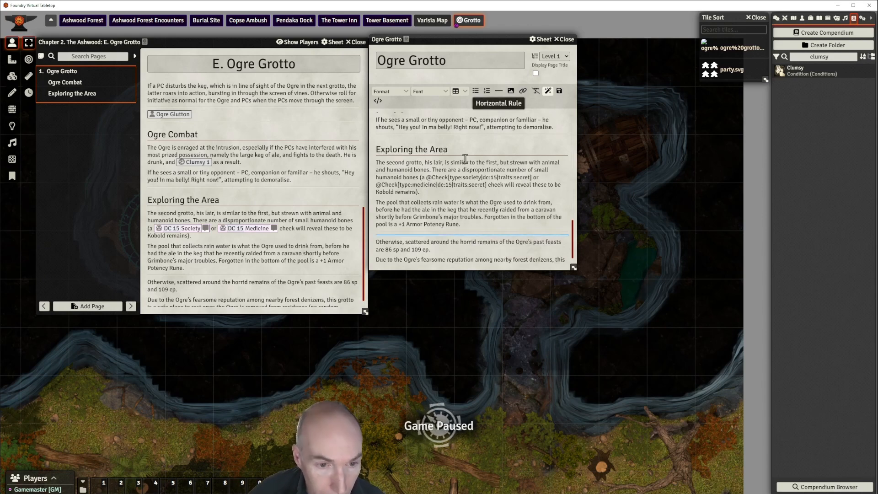
left_click(406, 230)
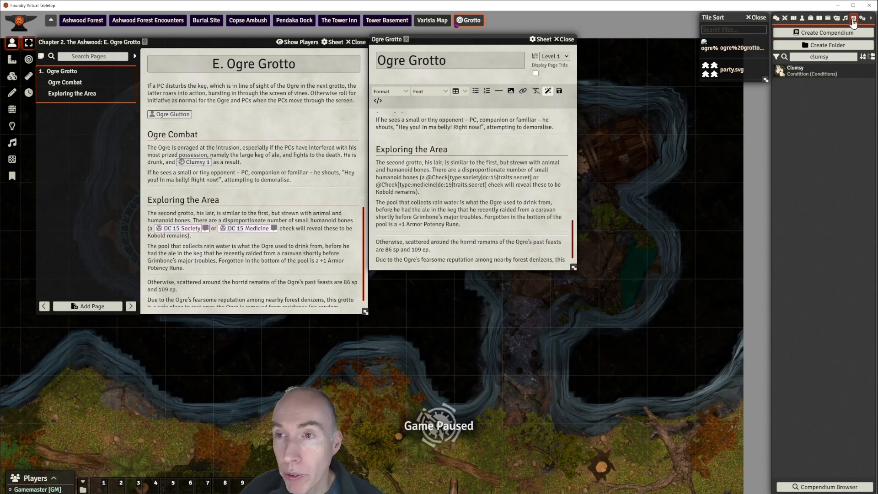
- Search the compendiums for "armor po", insert the Armor Potency (+1) link between the two horizontal lines, and save the page
left_click_drag(843, 55, 804, 55)
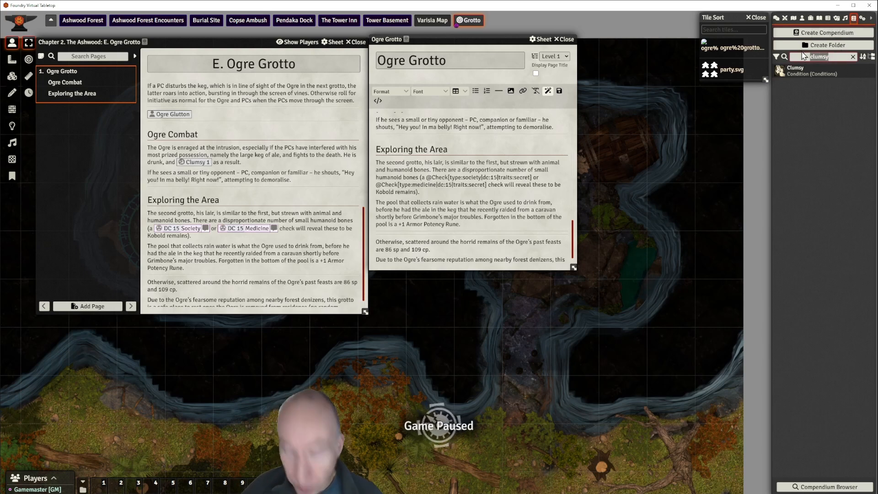
type("a")
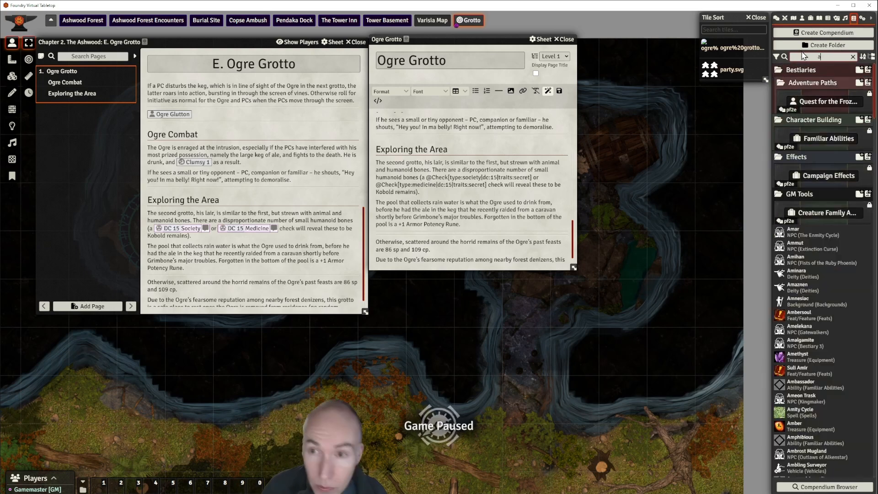
type("rmor po")
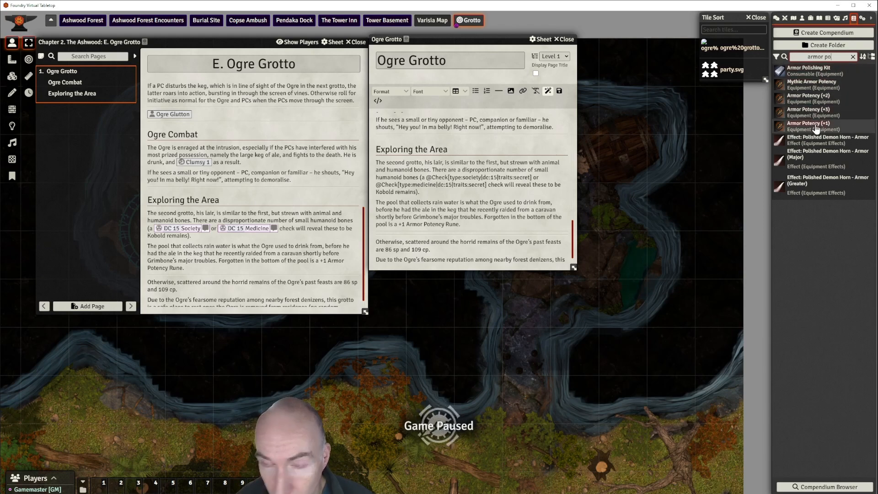
left_click_drag(817, 128, 384, 234)
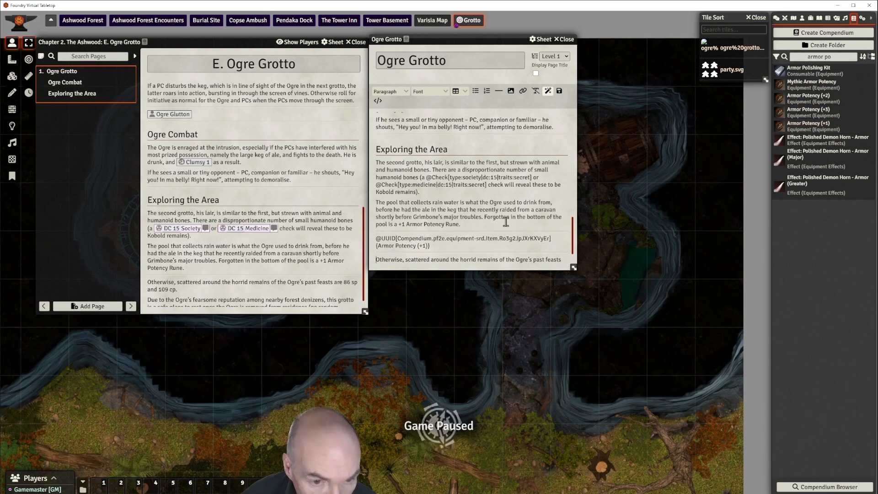
scroll(506, 222, "down", 2)
scroll(505, 206, "up", 2)
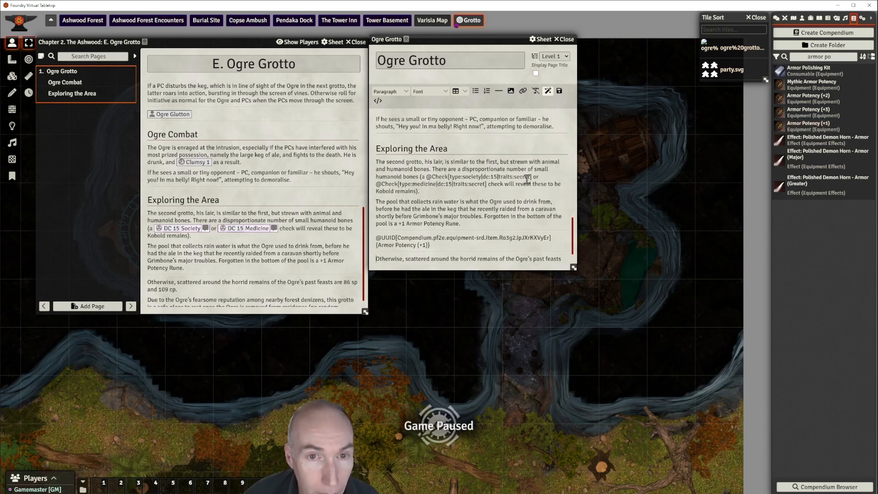
left_click(560, 92)
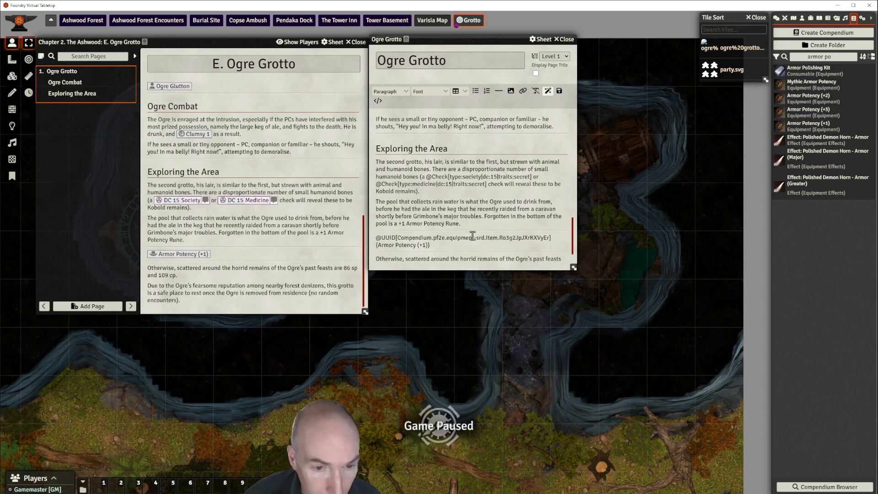
- Insert two horizontal lines between the paragraph ending "86 sp and 109 cp." and the one about the Ogre's fearsome reputation
scroll(473, 236, "down", 1)
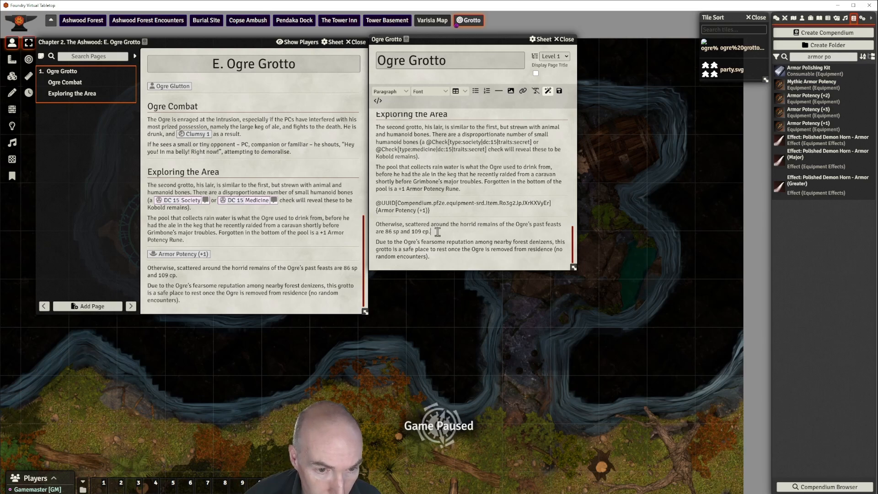
left_click(499, 91)
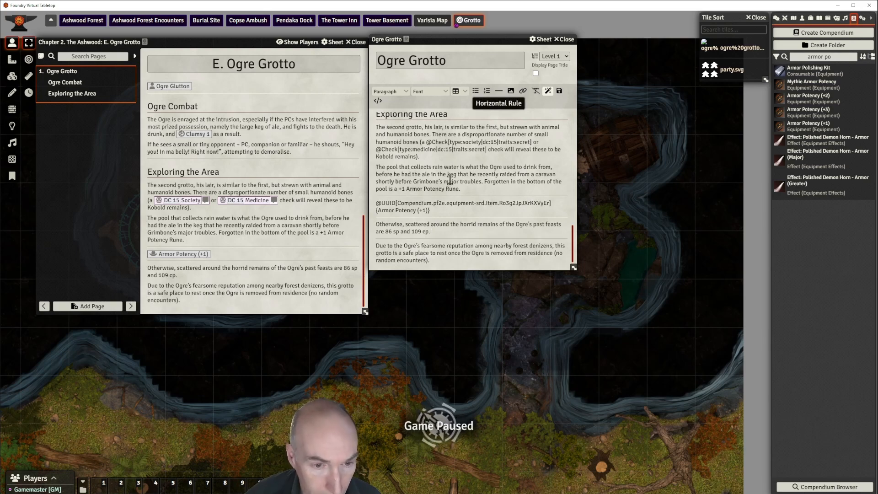
left_click(443, 229)
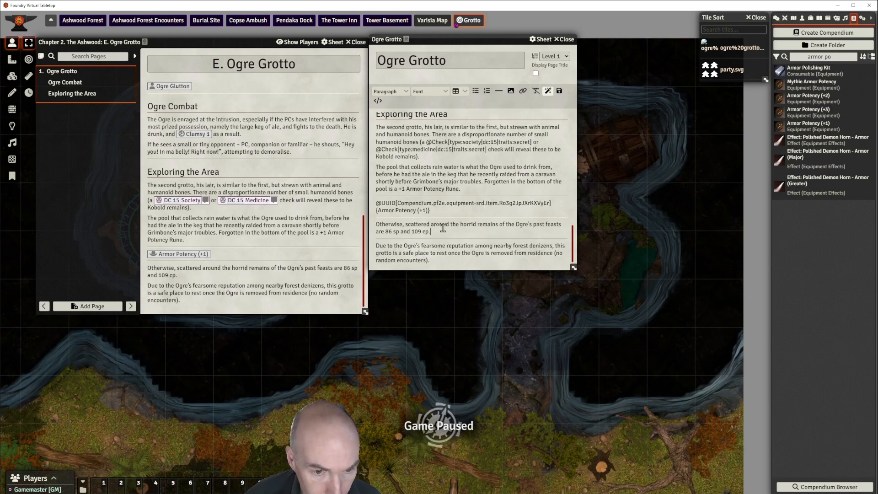
left_click(499, 91)
left_click(389, 240)
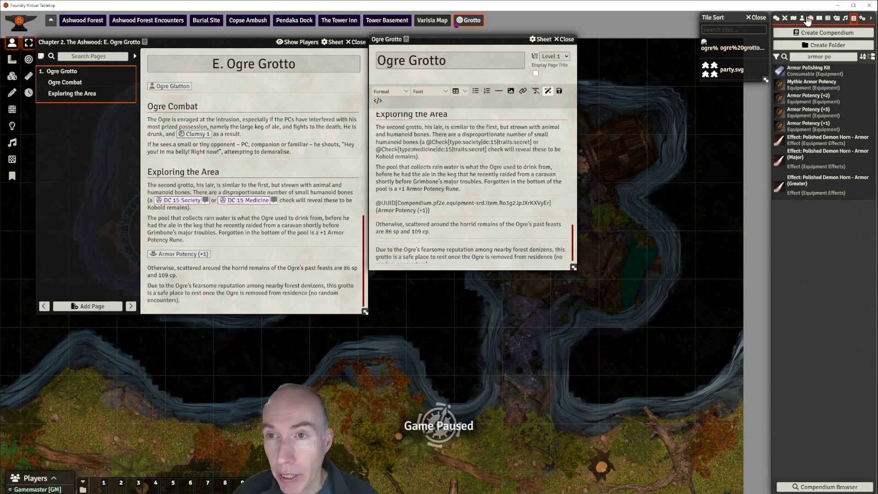
- Create a new actor named "Ogre's Loot" of type Loot in the Loot folder
left_click(810, 18)
left_click(802, 19)
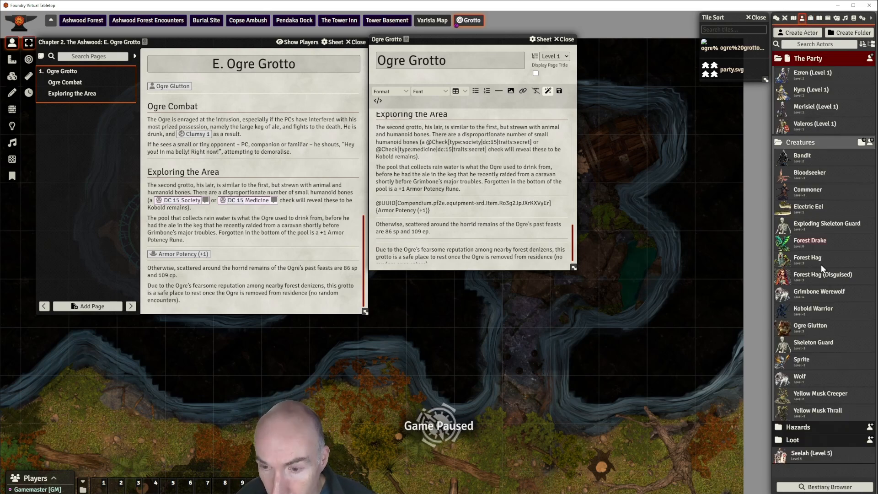
scroll(797, 437, "down", 3)
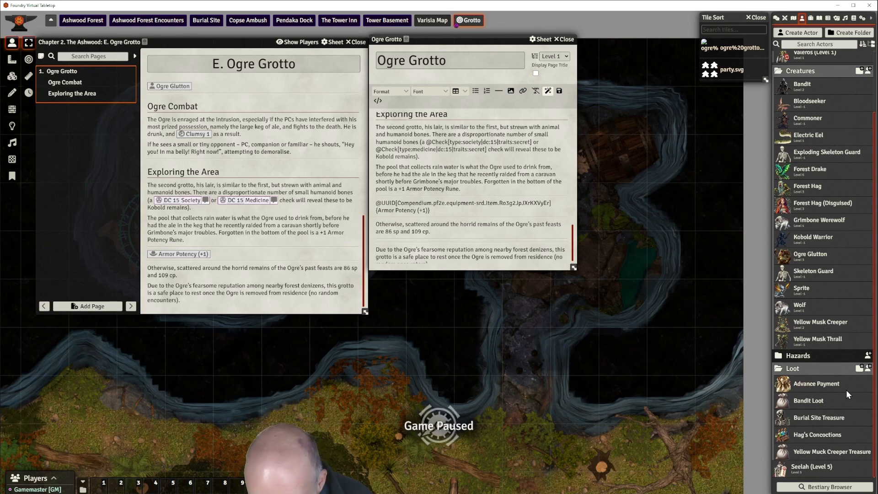
left_click(869, 368)
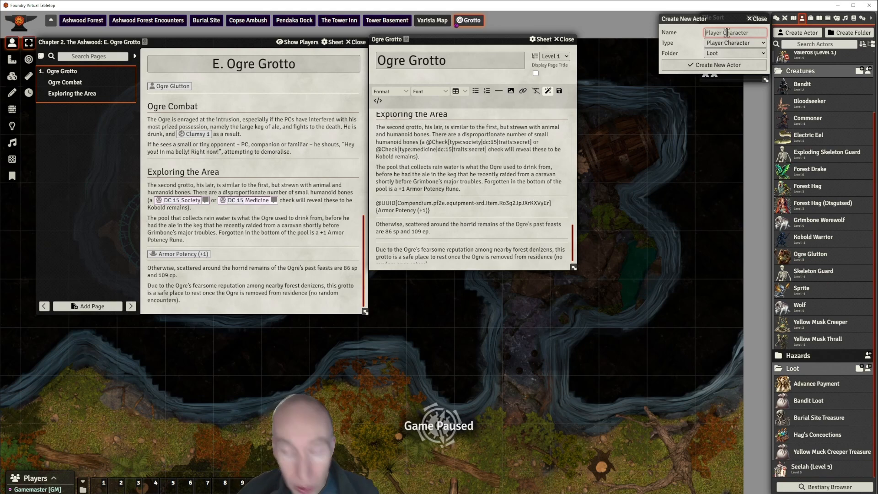
type("Ogre's Loot")
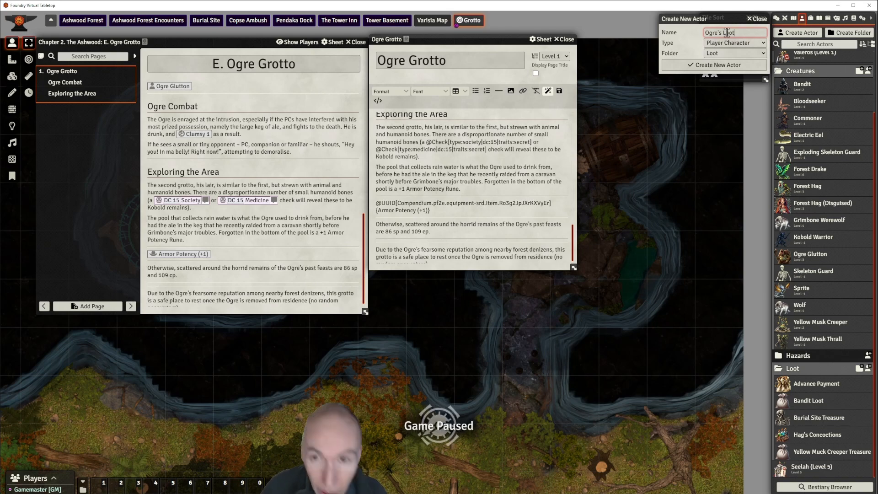
left_click(725, 68)
left_click(718, 66)
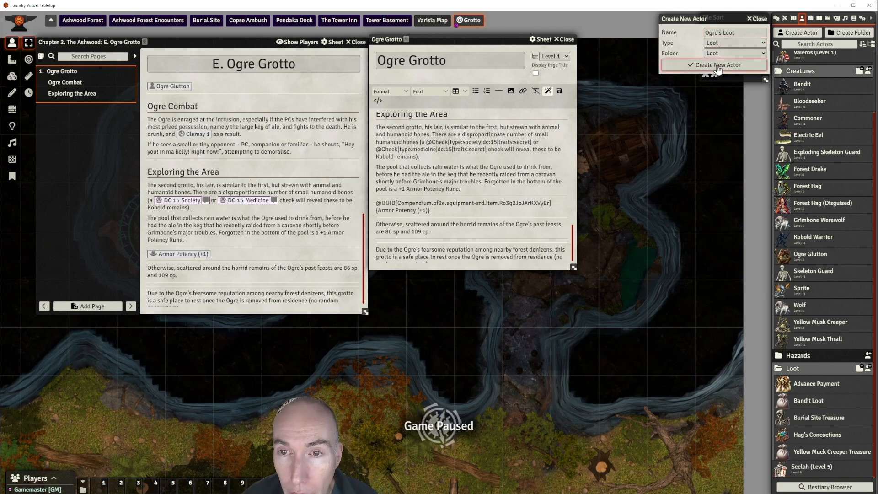
- Open the portrait image browser for the Ogre's Loot actor and go up to the root of the user data
left_click_drag(441, 143, 567, 133)
left_click(455, 196)
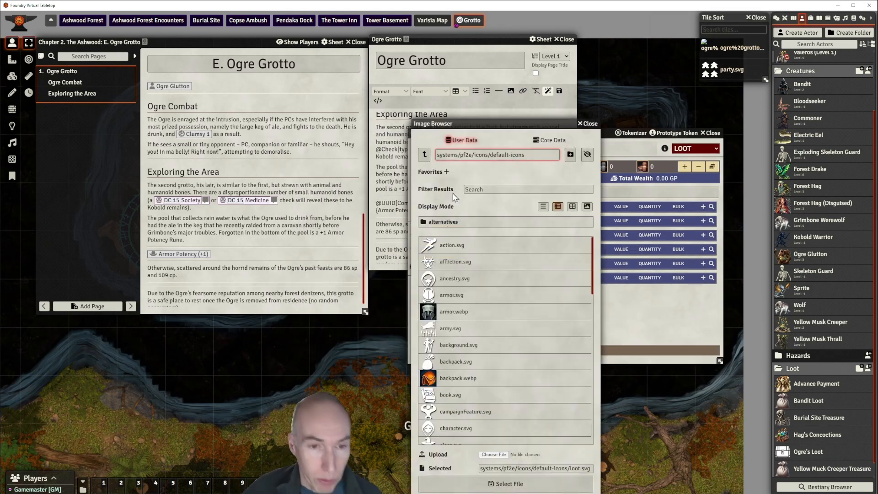
left_click(424, 156)
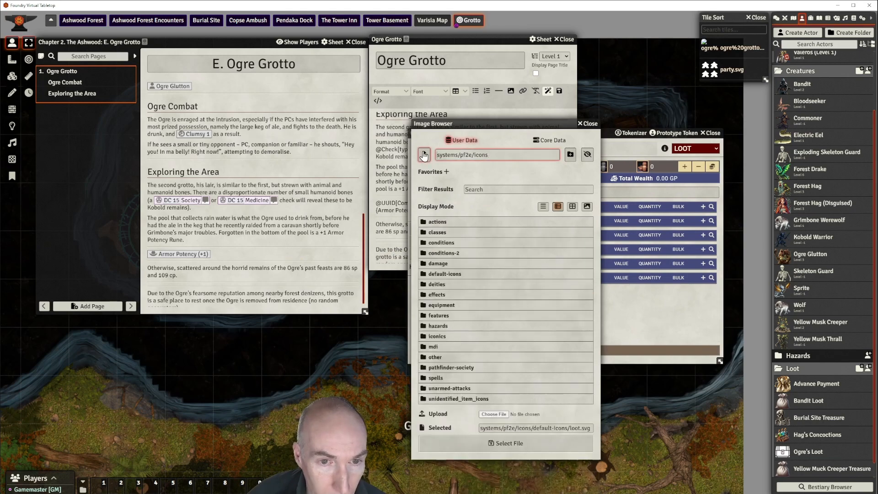
left_click(425, 155)
left_click(424, 155)
left_click(424, 155)
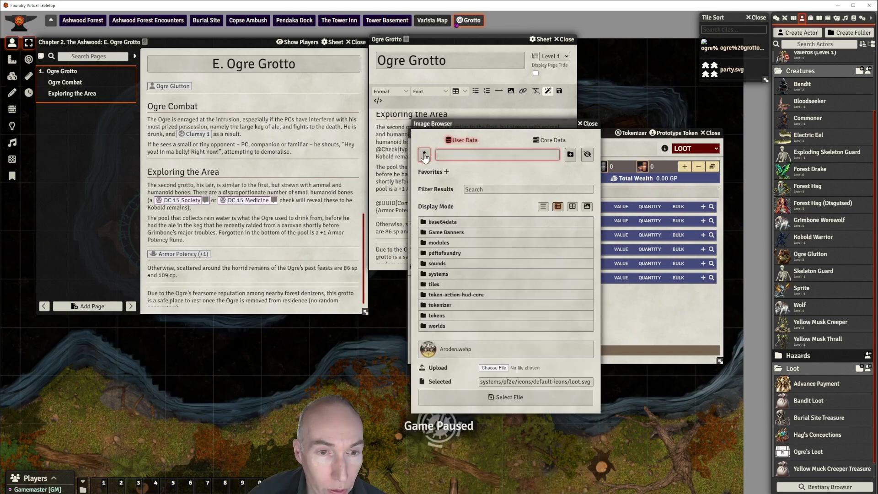
- Set the Ogre's Loot portrait to loot sack.webp from the assets/tokens folder of the Strife in Grimbone walkthrough module
left_click(439, 243)
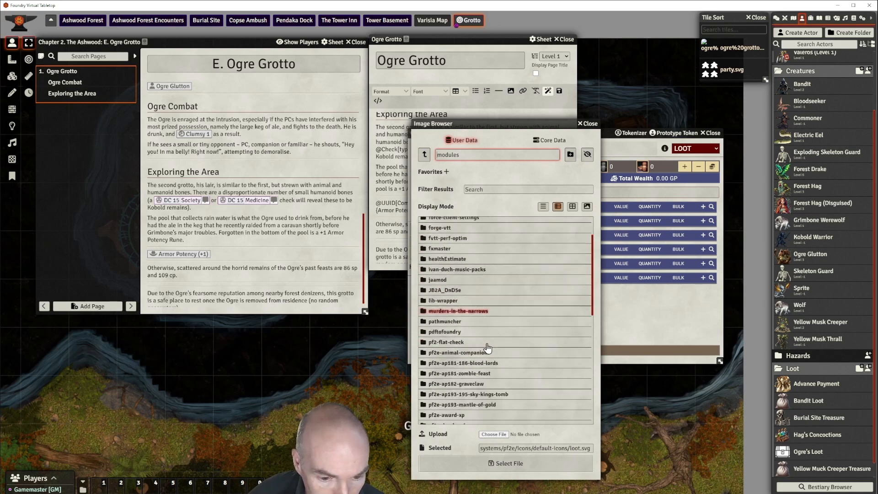
scroll(488, 339, "down", 3)
scroll(488, 348, "down", 3)
left_click(473, 312)
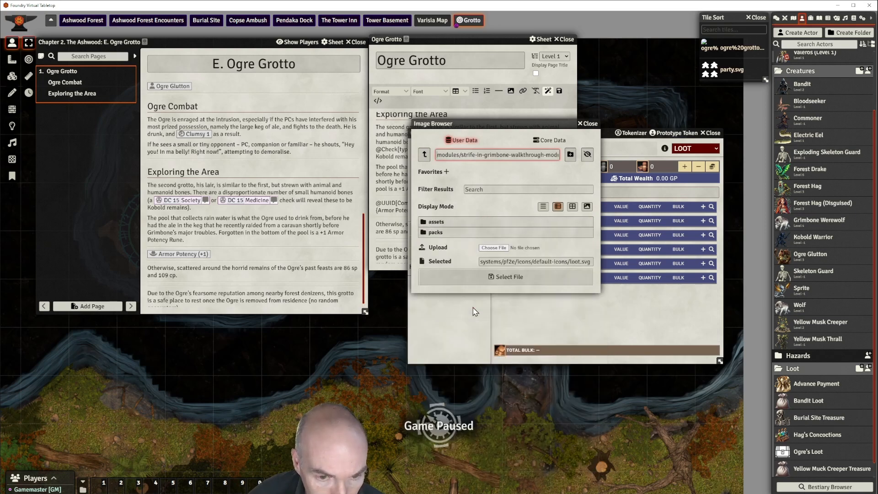
left_click(436, 222)
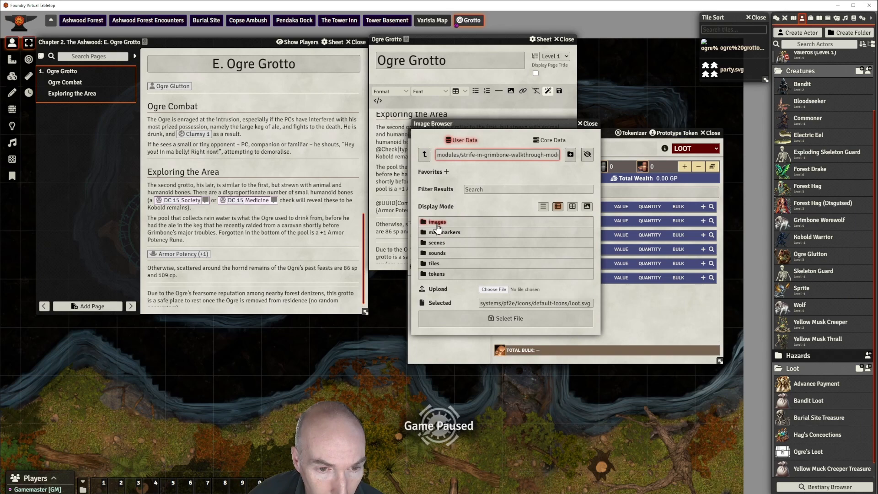
left_click(456, 273)
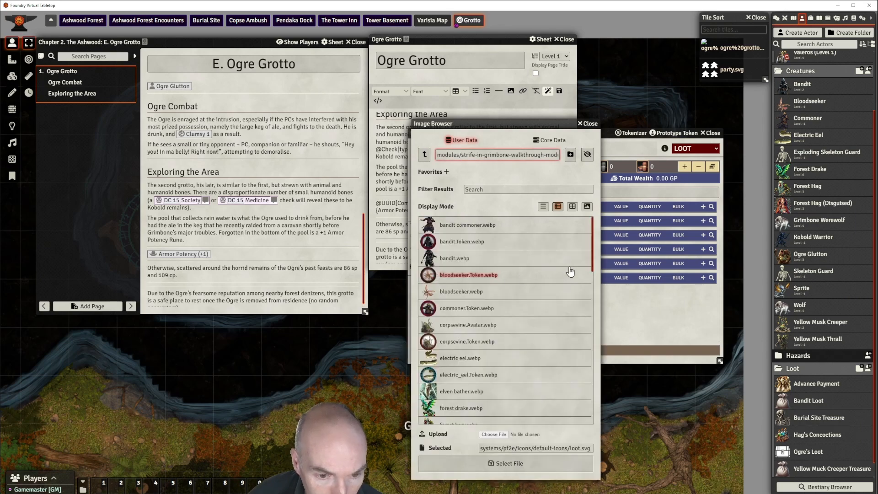
left_click_drag(594, 246, 608, 338)
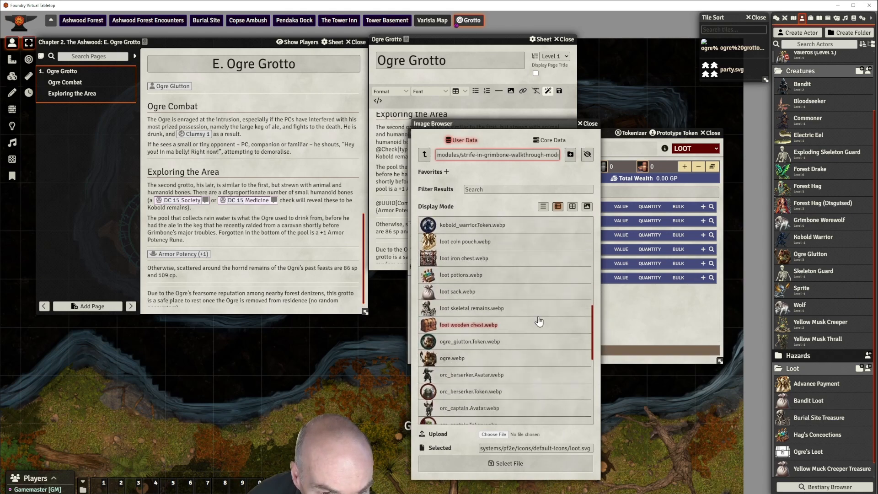
left_click(459, 293)
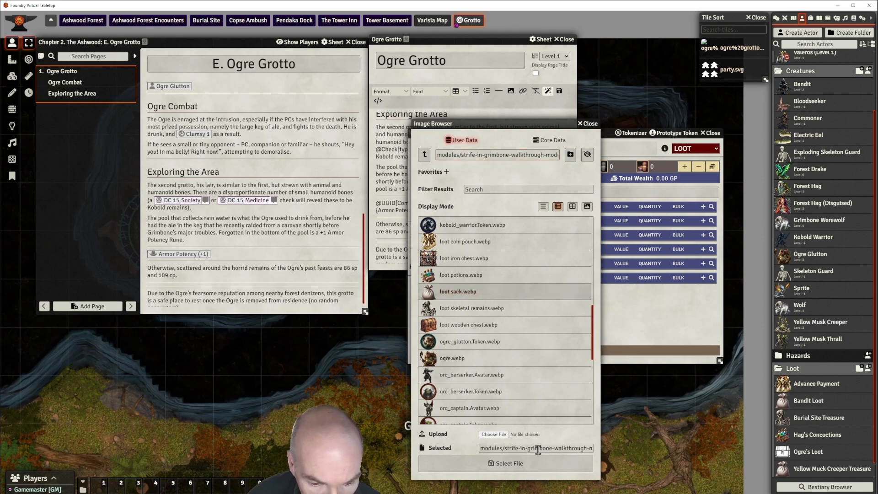
left_click(523, 463)
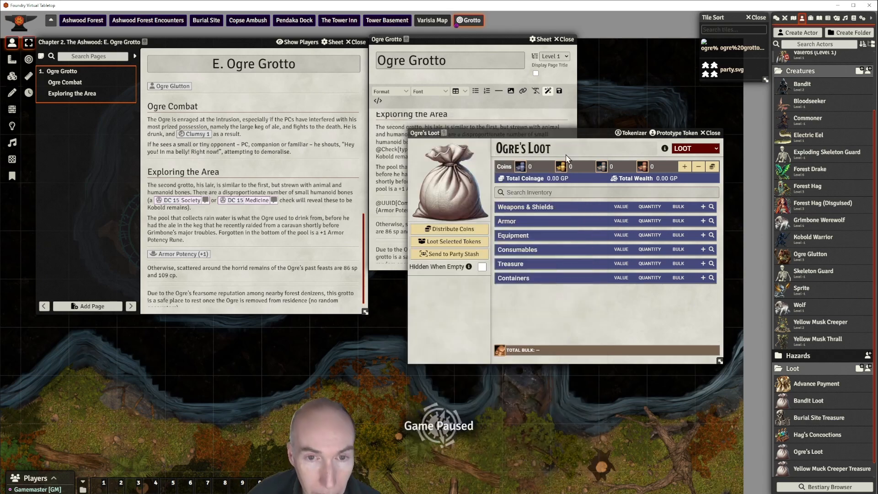
left_click_drag(580, 136, 502, 127)
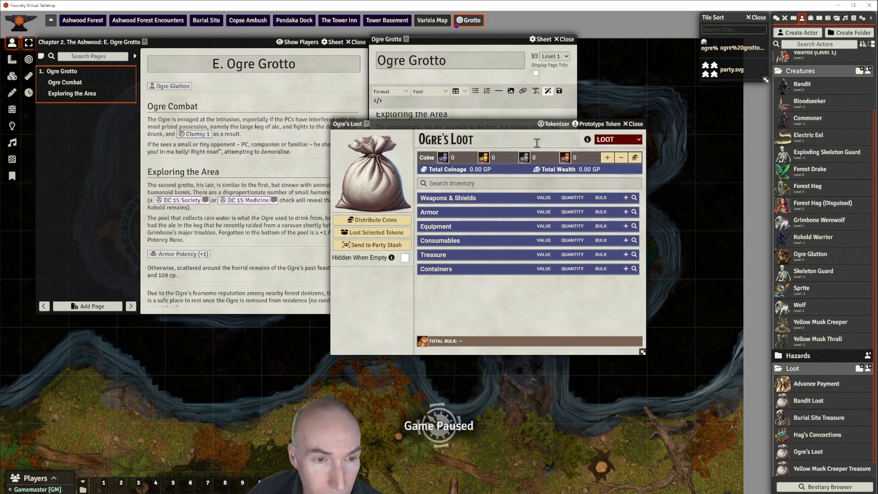
left_click_drag(600, 127, 590, 131)
left_click(588, 129)
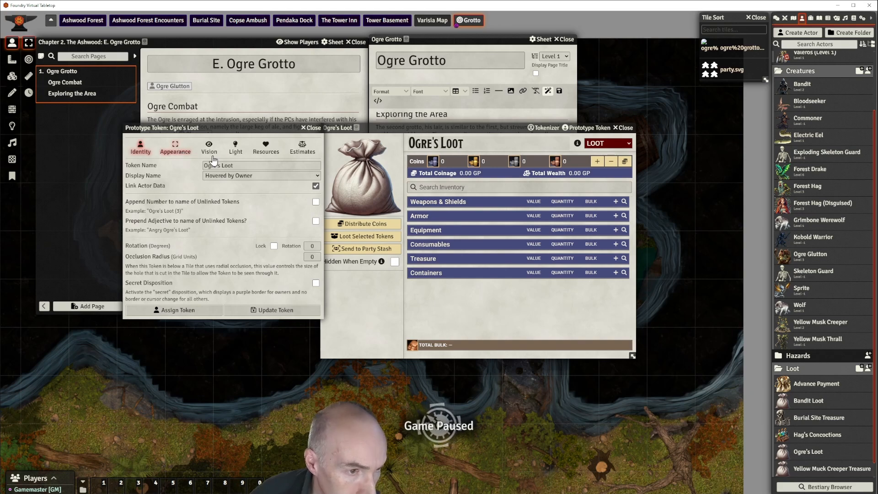
left_click(179, 151)
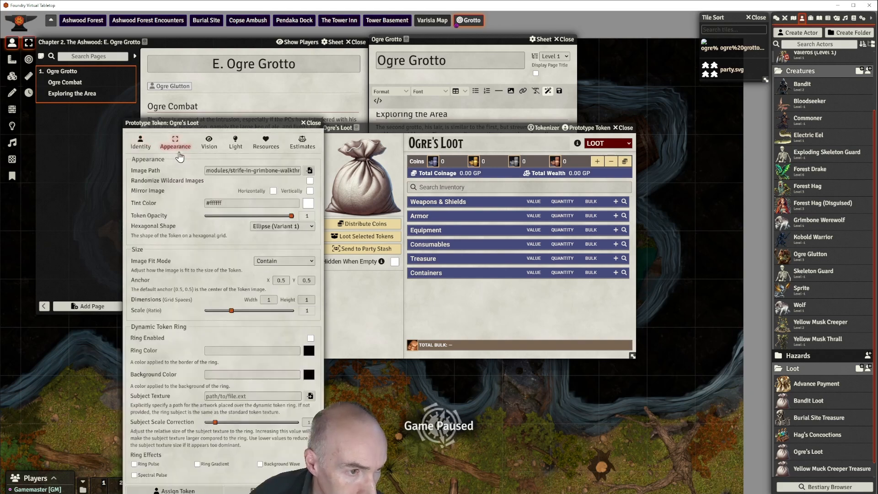
left_click(310, 171)
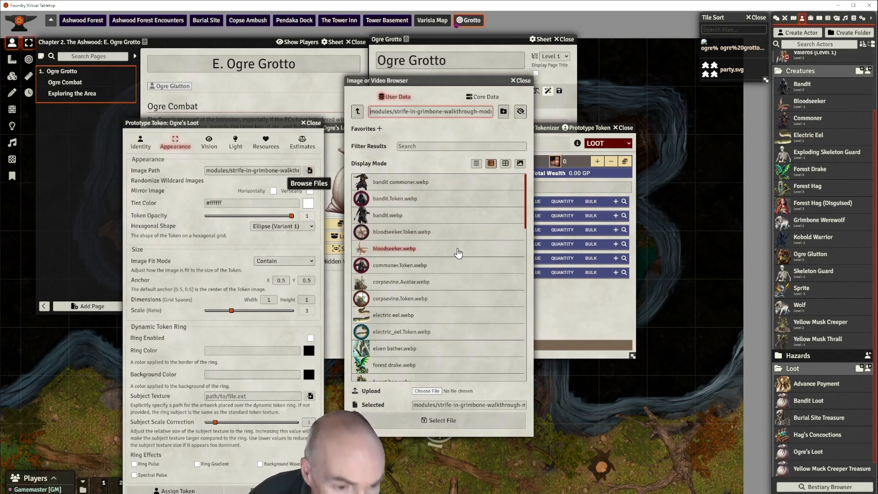
scroll(457, 261, "down", 5)
scroll(457, 261, "down", 6)
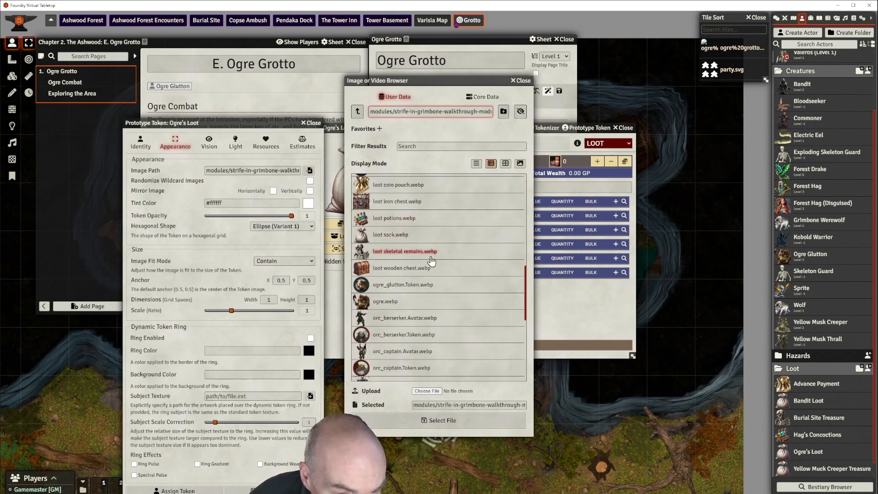
scroll(430, 258, "down", 2)
scroll(431, 260, "down", 1)
scroll(427, 259, "up", 1)
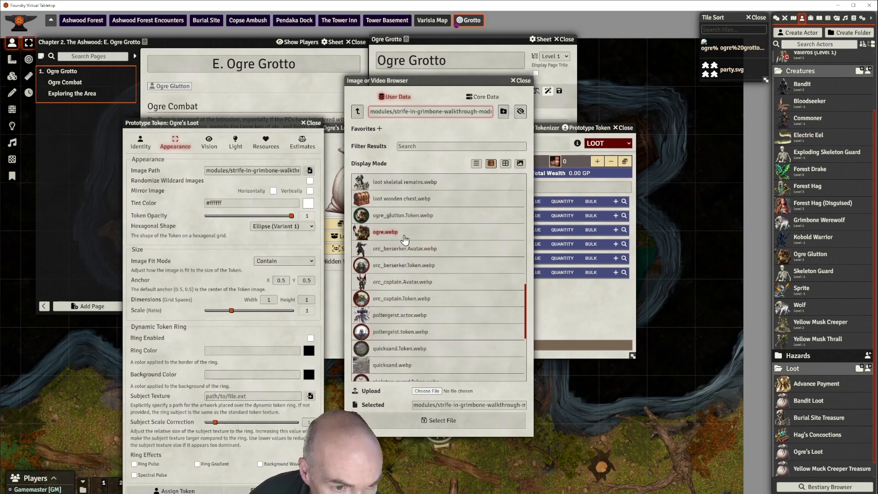
scroll(417, 251, "down", 1)
scroll(416, 252, "up", 3)
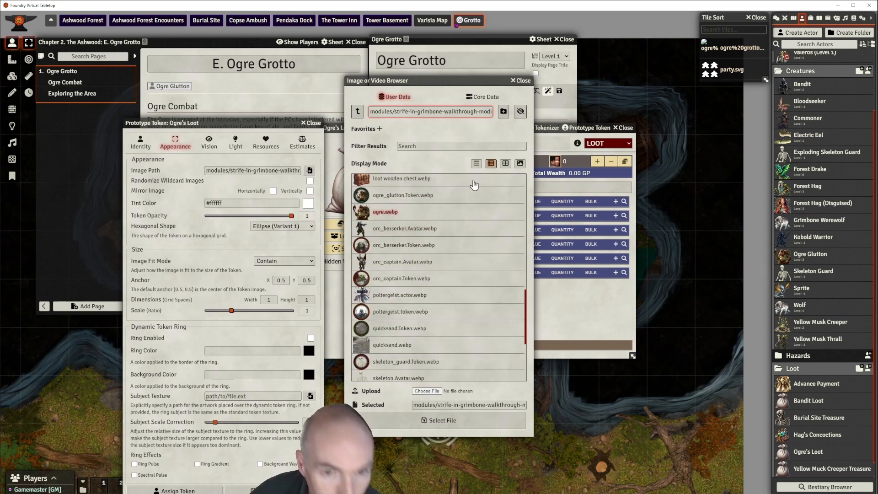
left_click(521, 80)
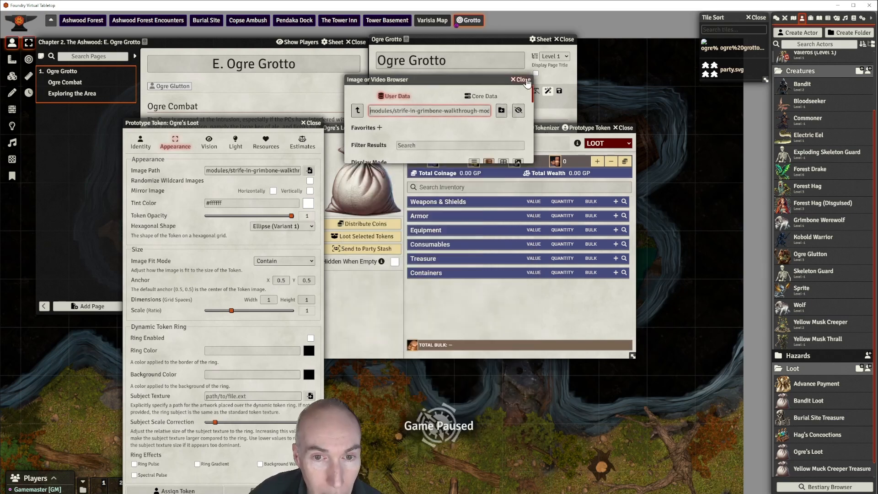
- Open Ogre's Loot in Tokenizer, delete the token's white background layer, and apply the sack token with its brown frame
left_click(544, 128)
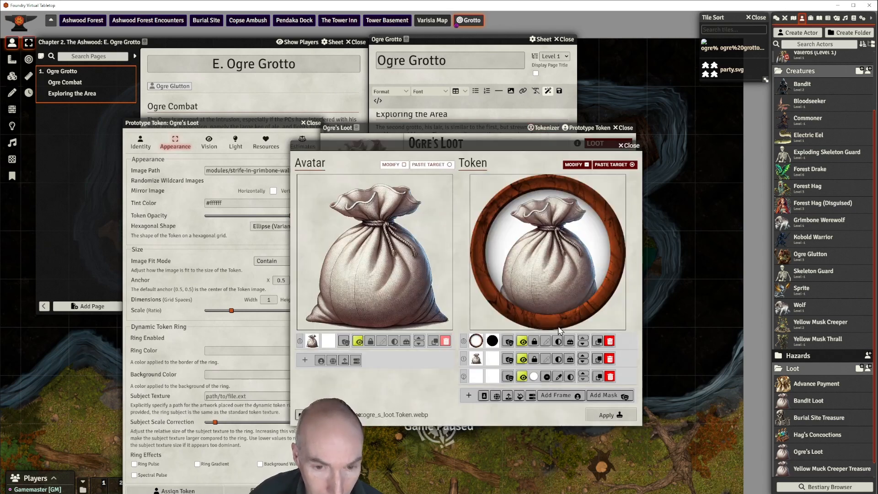
left_click(611, 377)
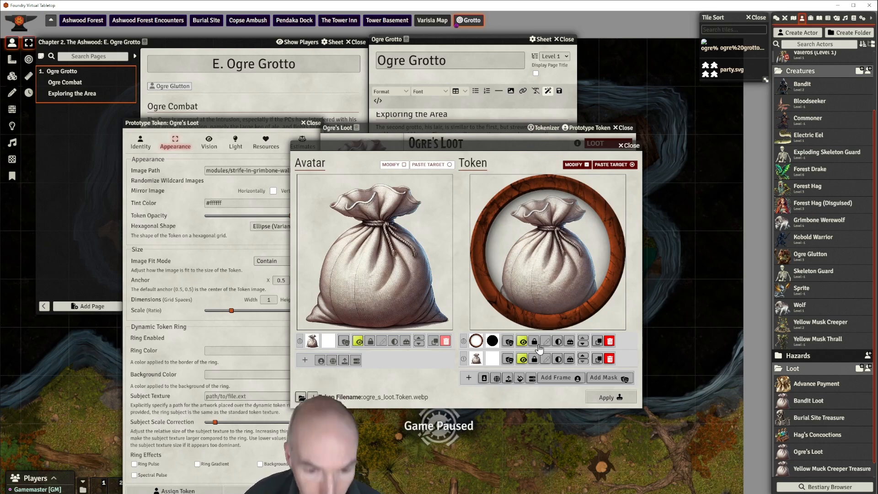
left_click(555, 378)
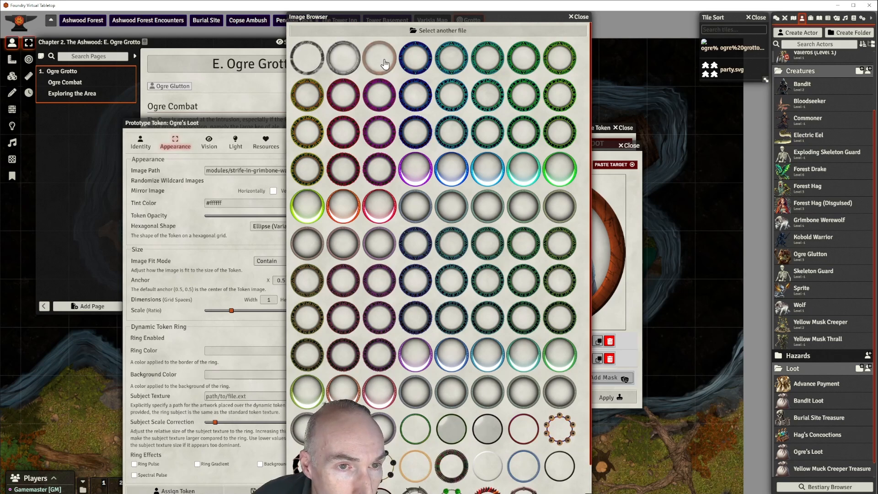
scroll(414, 316, "down", 1)
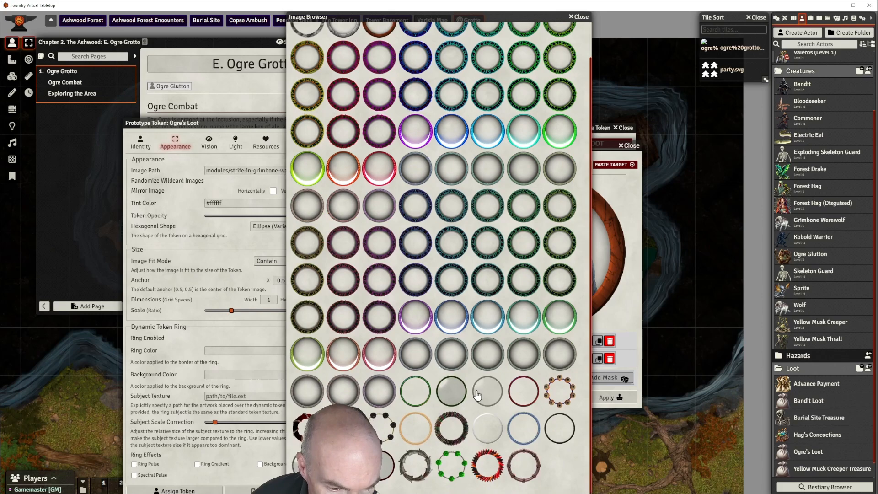
scroll(480, 393, "up", 1)
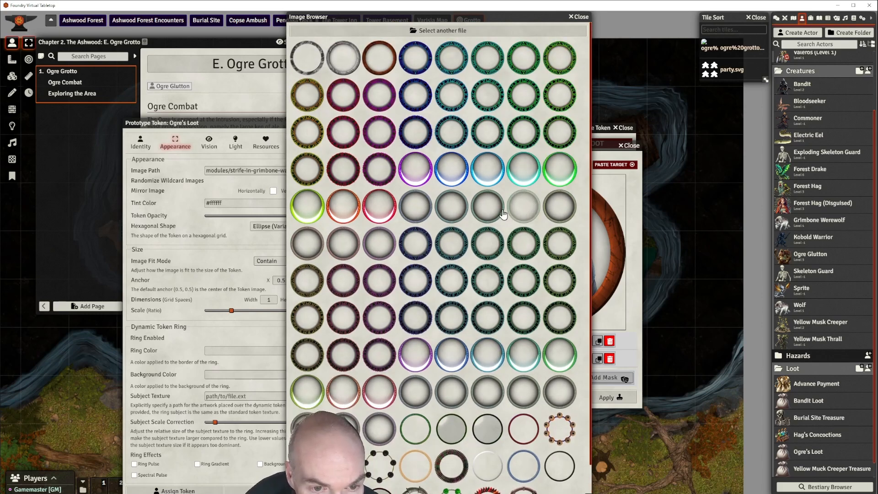
left_click(578, 17)
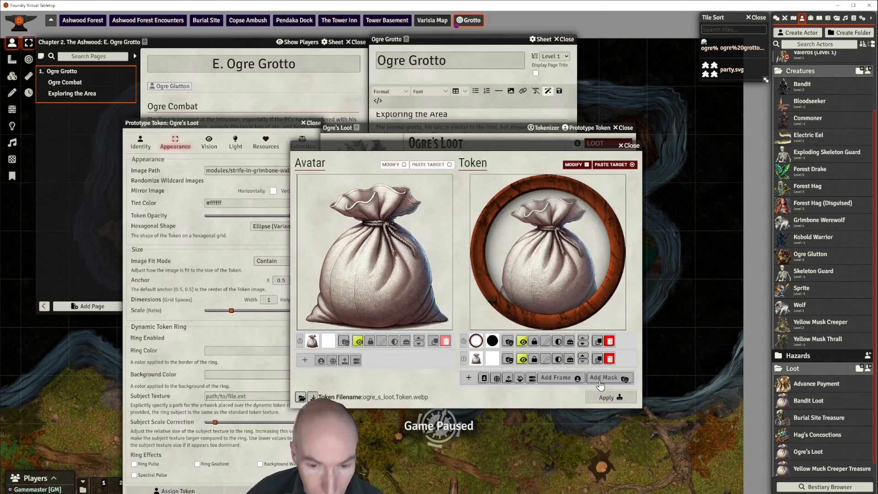
left_click(613, 398)
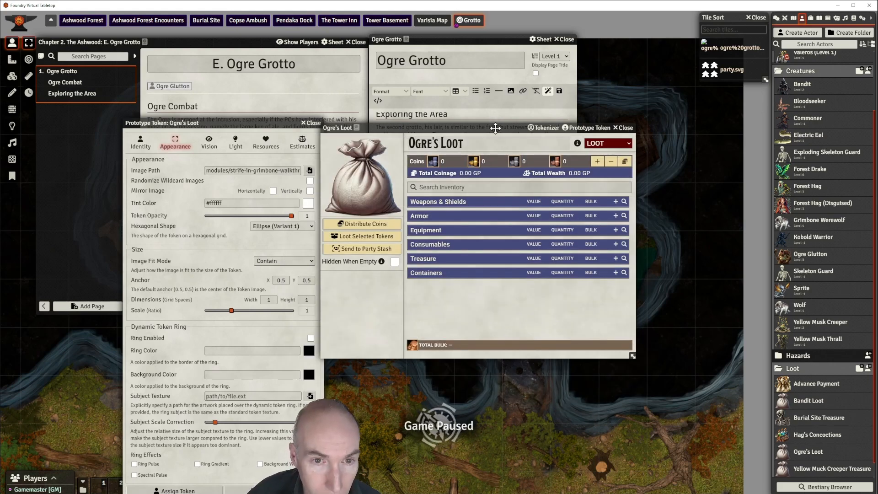
- Add 86 silver and 109 copper coins to the Ogre's Loot actor
left_click_drag(495, 129, 546, 96)
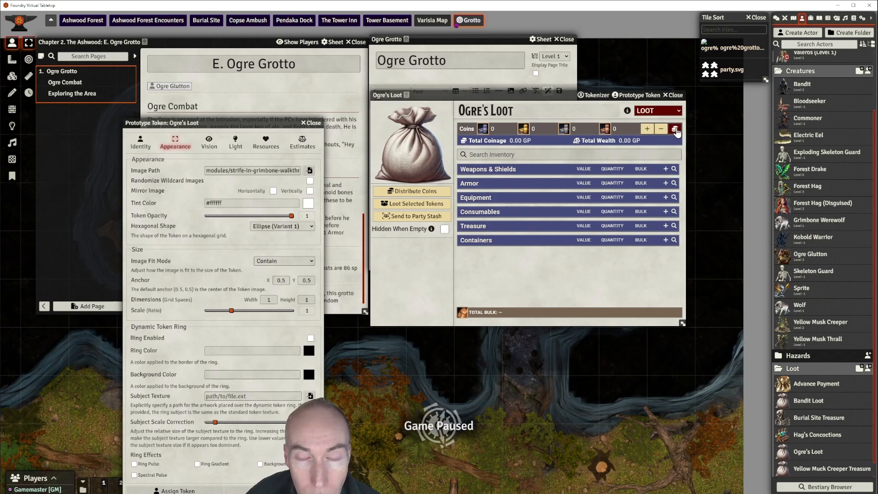
left_click(647, 130)
left_click(435, 256)
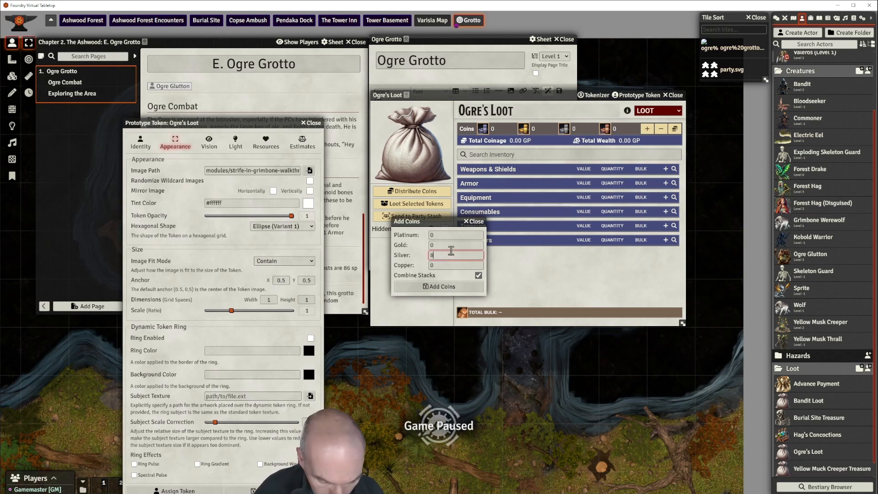
left_click(443, 265)
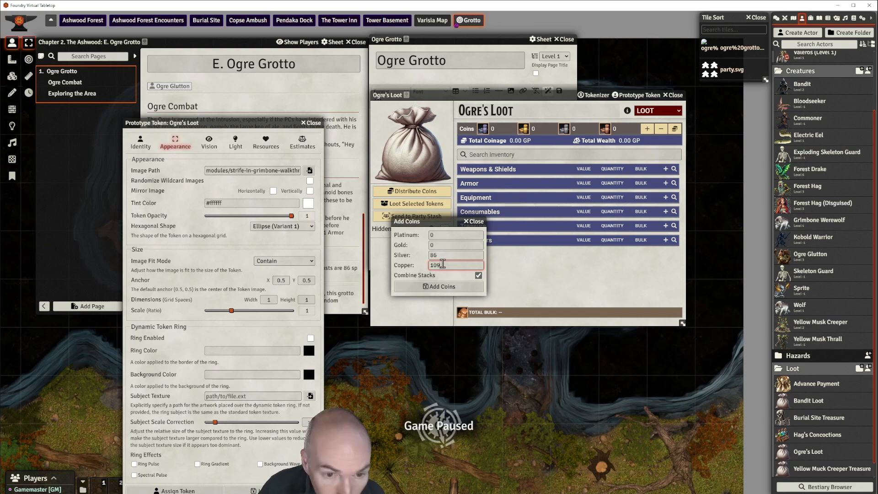
type("109")
left_click(443, 287)
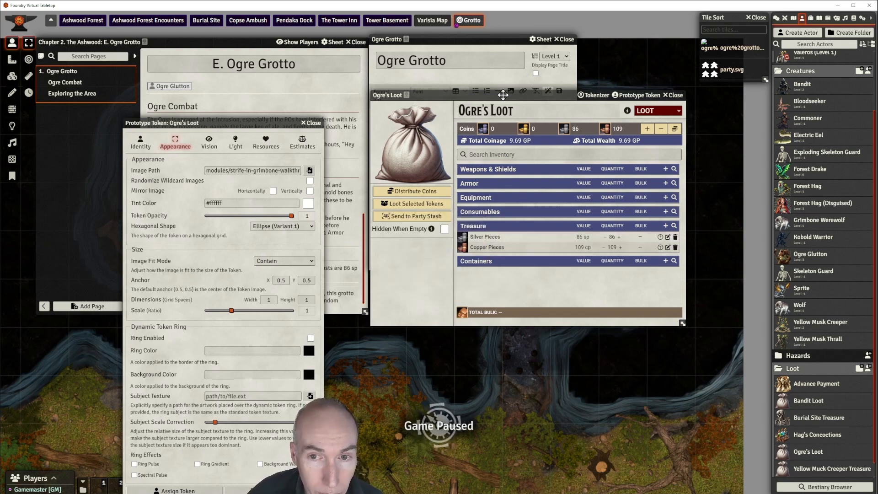
- Close the Ogre's Loot sheet and its prototype token settings
left_click_drag(504, 95, 509, 131)
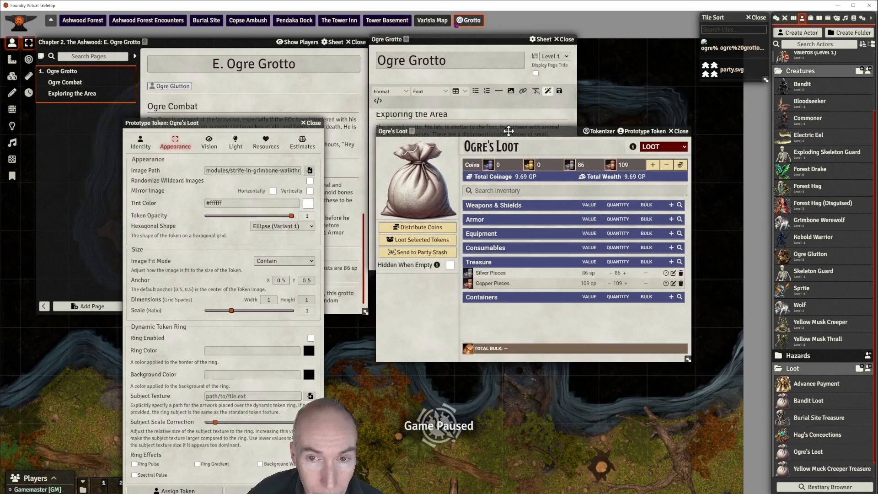
left_click(681, 132)
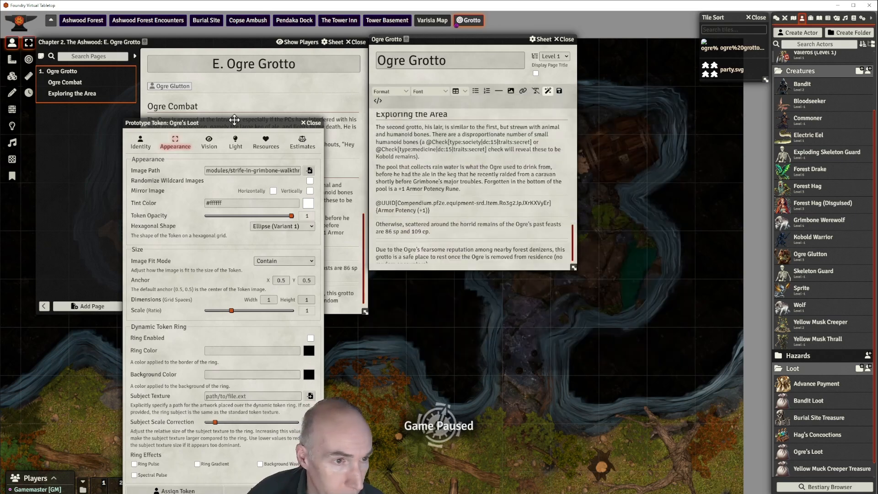
left_click_drag(235, 120, 506, 92)
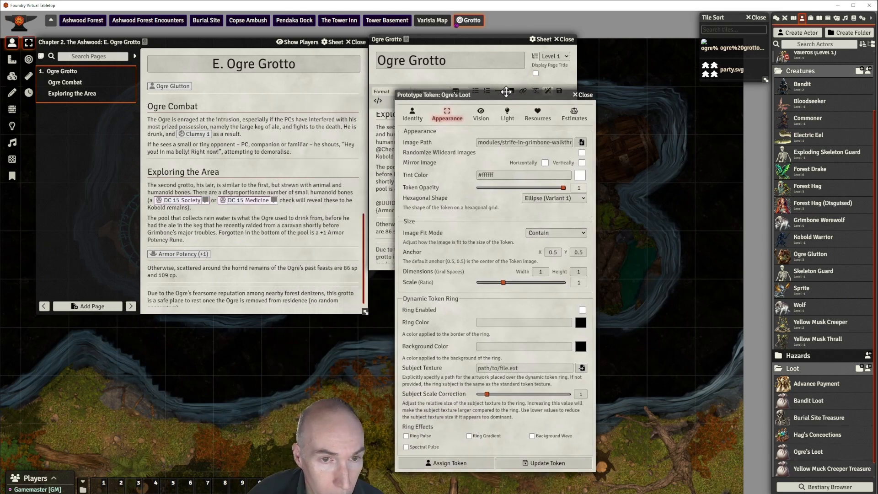
left_click(585, 95)
- Place an Ogre's Loot token on the Grotto scene in the central passage, below the existing character token
left_click_drag(471, 40, 194, 155)
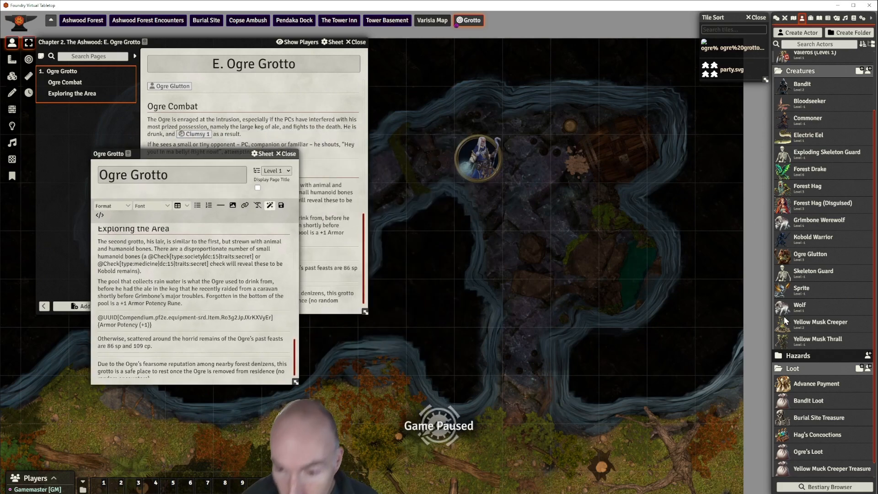
scroll(820, 386, "down", 1)
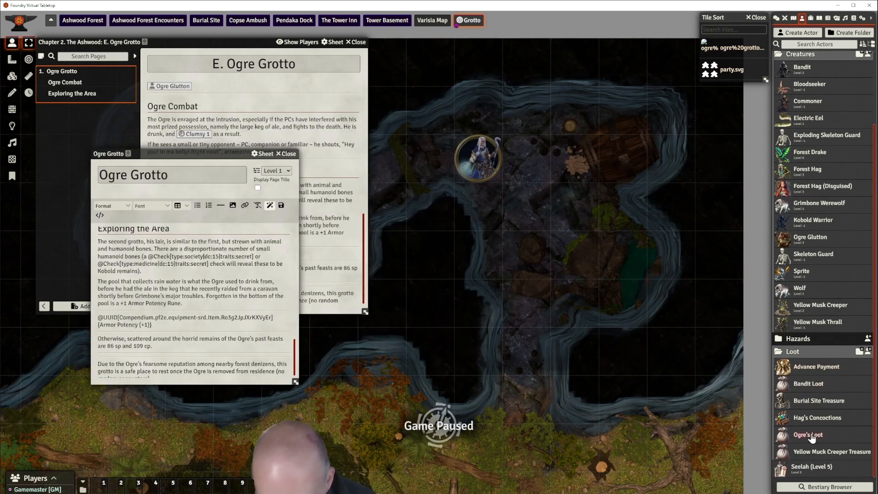
left_click_drag(811, 438, 522, 249)
scroll(572, 254, "up", 1)
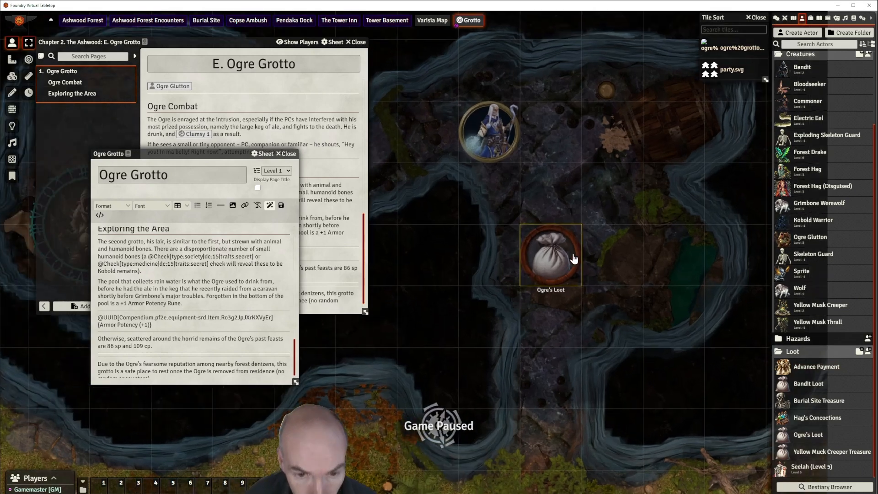
- Delete the Ogre's Loot token from the scene and set the actor's prototype token dimensions to width 0.5 and height 0.5
key("Delete")
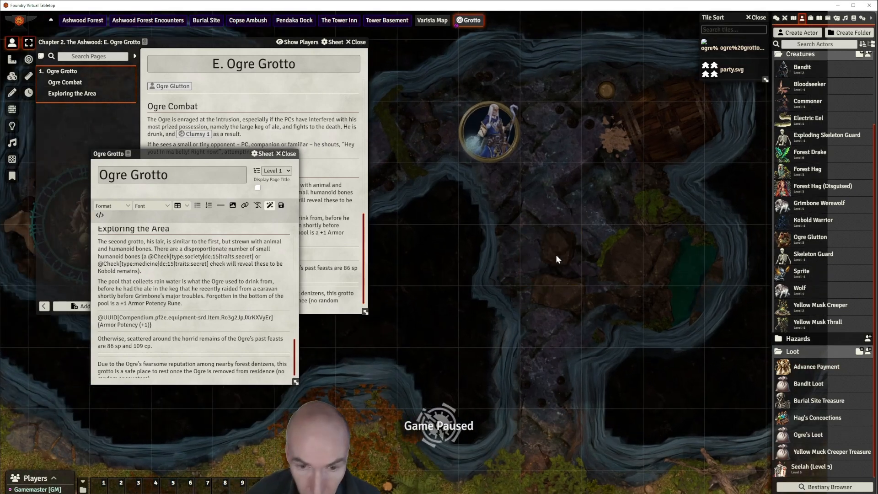
left_click(818, 438)
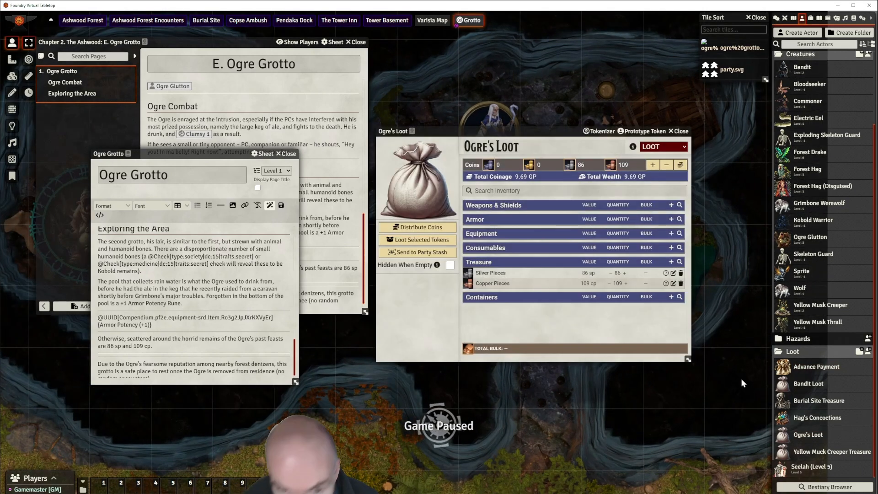
left_click(643, 132)
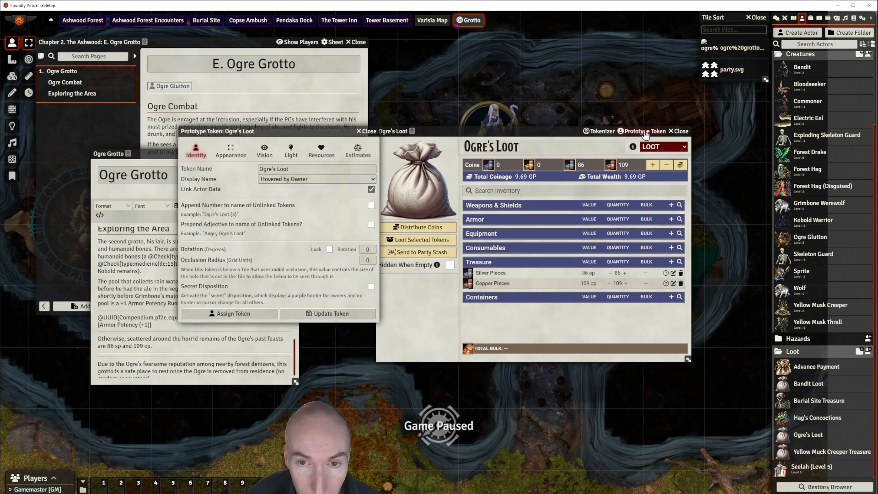
left_click(231, 152)
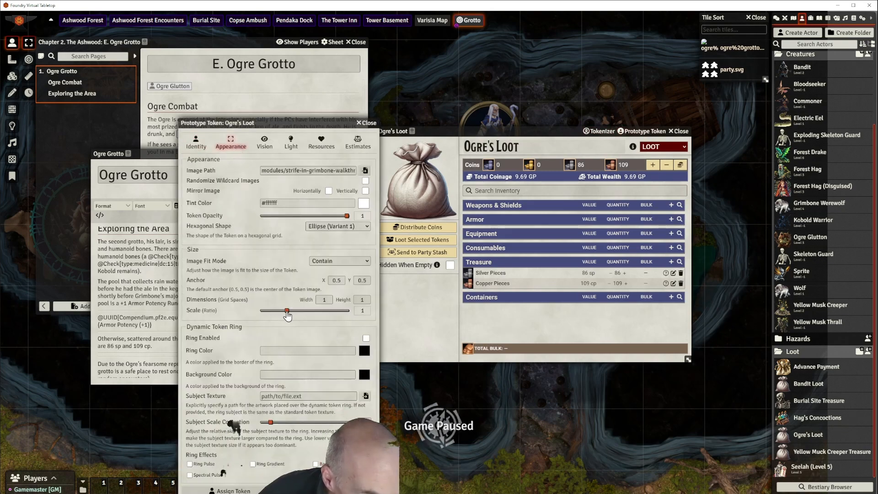
left_click(329, 299)
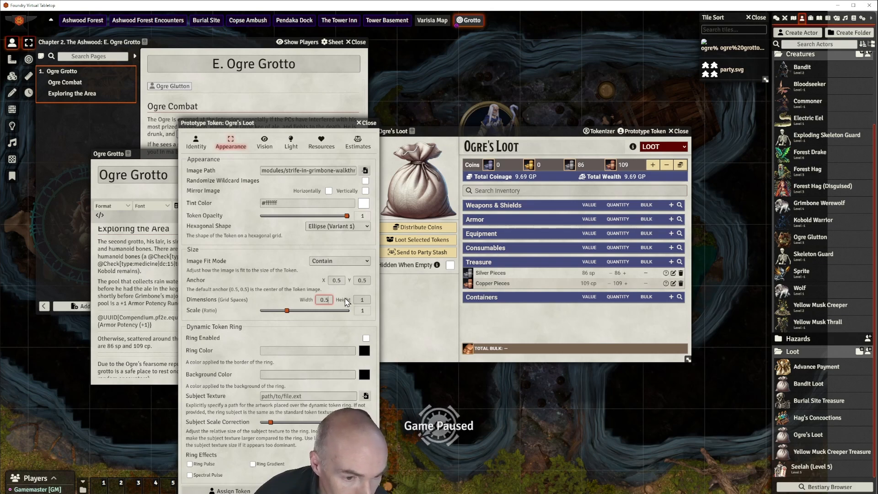
left_click(366, 298)
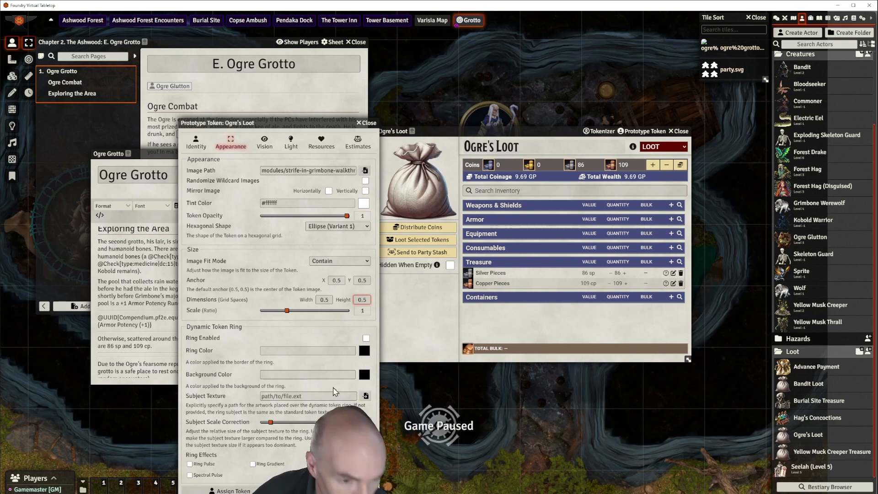
key("Return")
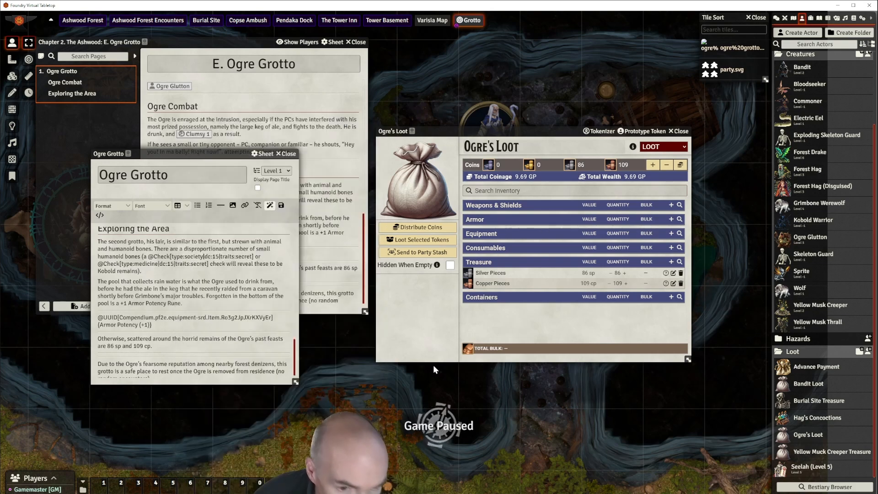
left_click_drag(547, 132, 465, 202)
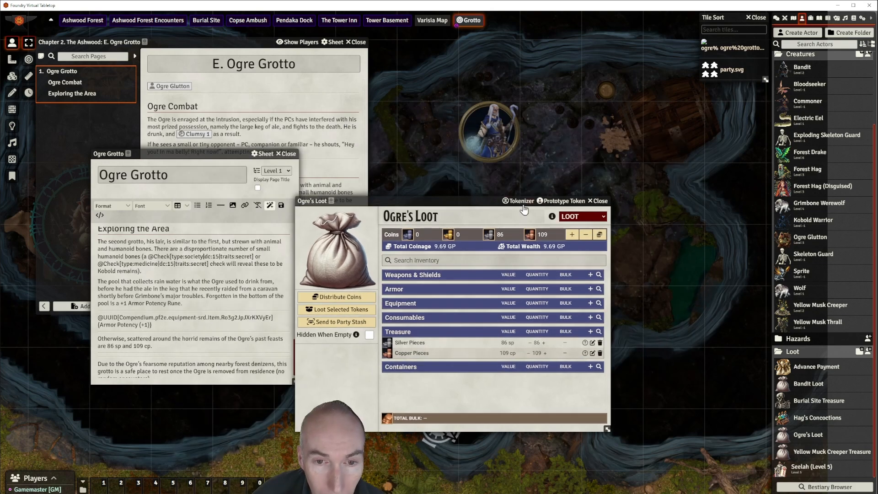
left_click(597, 203)
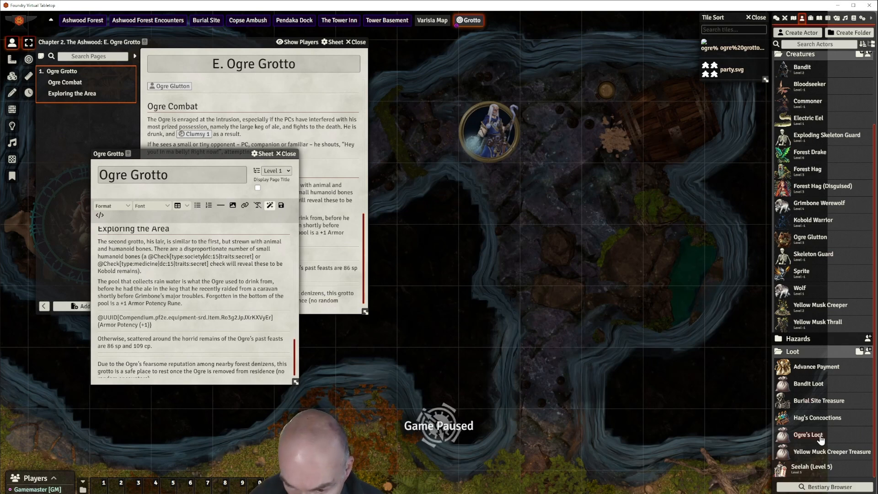
- Place a new Ogre's Loot token on the Grotto scene and move it beside the Ogre Glutton in the ogre's chamber
left_click_drag(819, 438, 603, 293)
left_click_drag(548, 253, 548, 251)
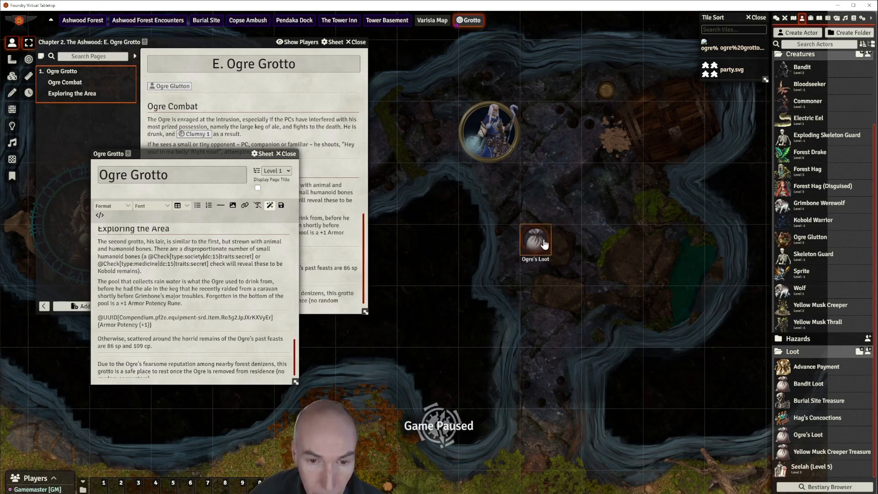
scroll(584, 228, "down", 2)
left_click_drag(473, 219, 427, 245)
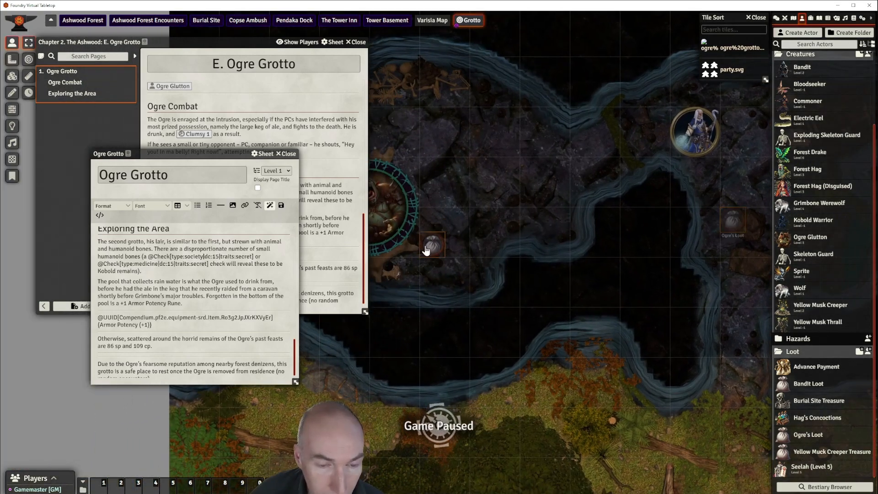
left_click_drag(486, 190, 639, 190)
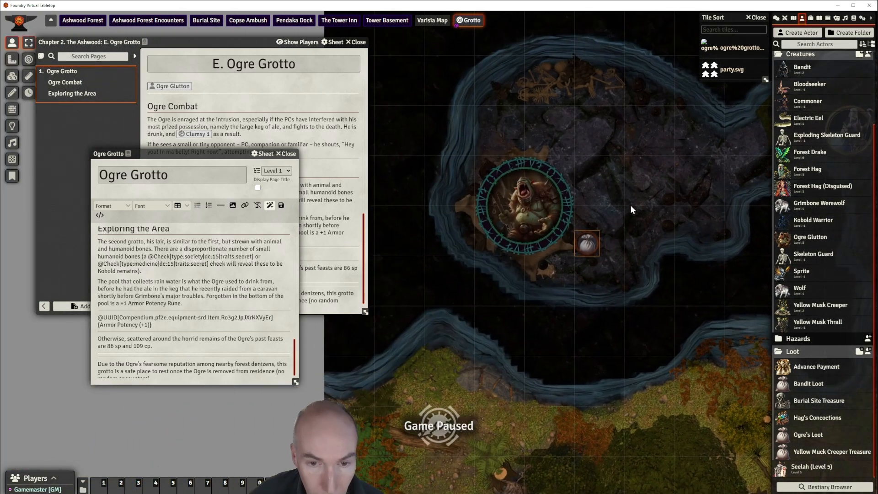
- Hide the Ogre's Loot token beside the Ogre Glutton from the players
scroll(631, 205, "up", 1)
right_click(629, 240)
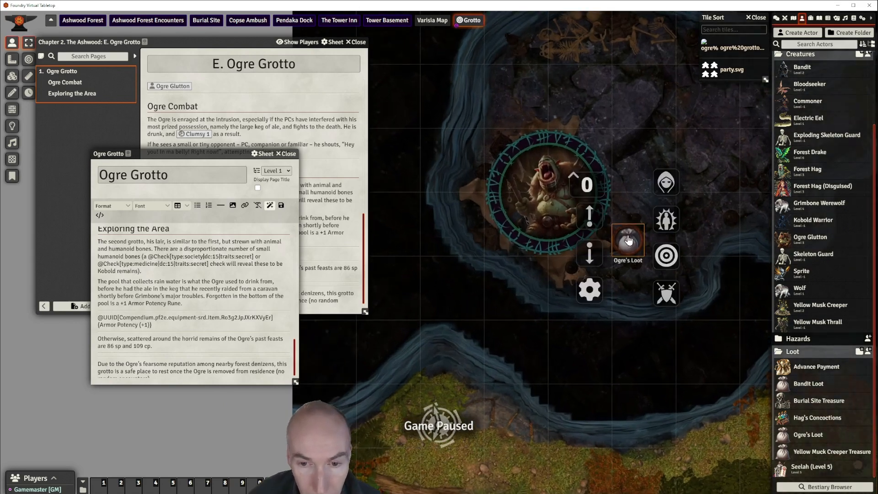
left_click(666, 182)
left_click(631, 128)
scroll(685, 190, "down", 2)
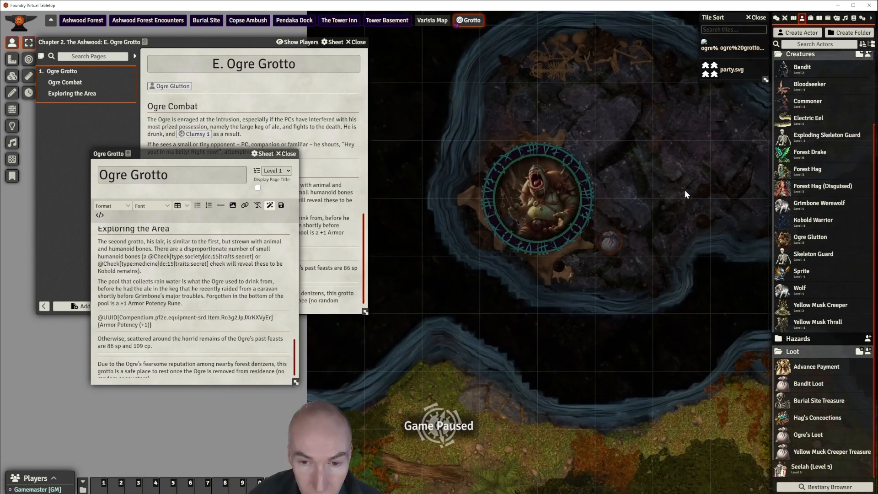
- Insert a link to the Ogre's Loot actor below the 86 sp and 109 cp paragraph, save the page, and close its editor
left_click_drag(652, 179, 553, 219)
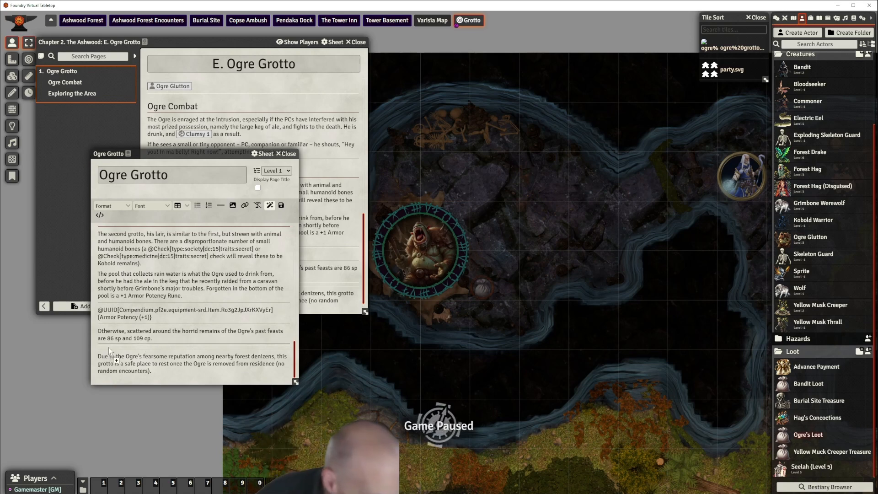
left_click_drag(113, 350, 112, 349)
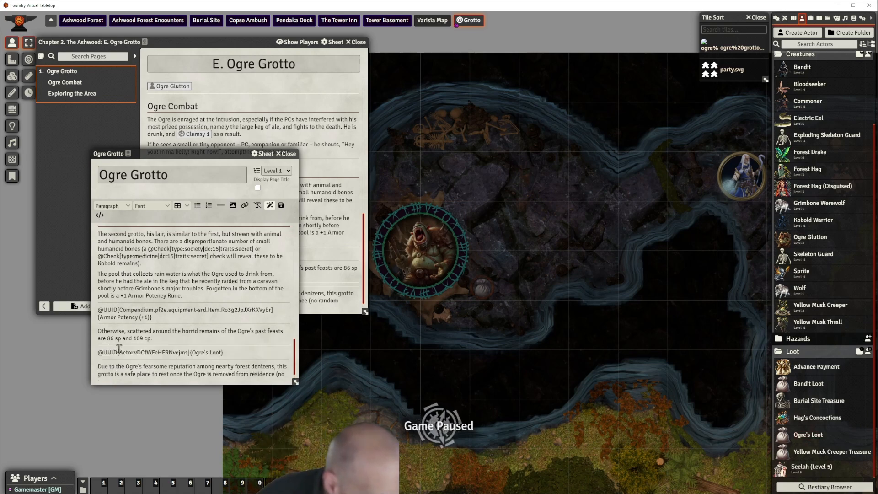
left_click(282, 206)
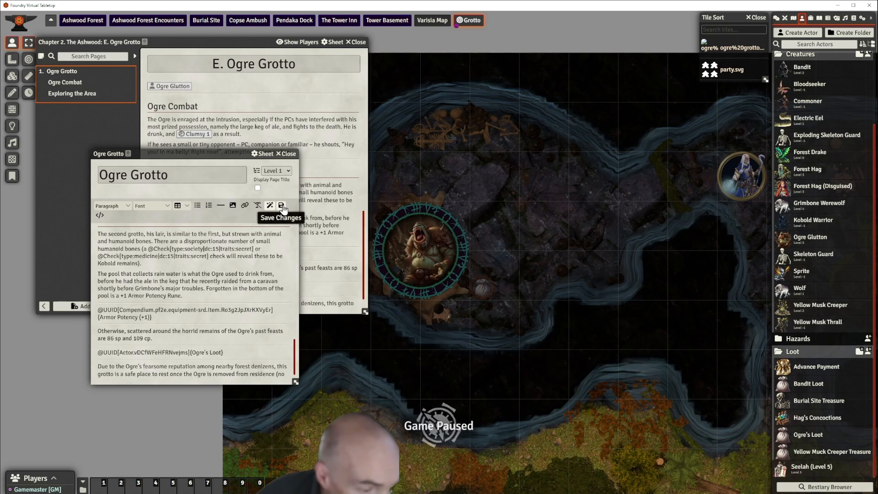
left_click_drag(276, 154, 240, 229)
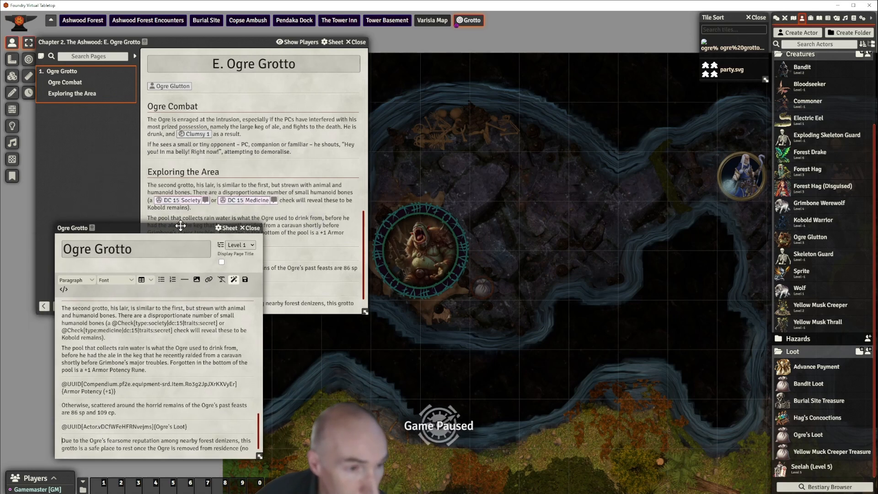
left_click(253, 228)
- Move the wizard token into the chamber near the Ogre Glutton and make the hidden Ogre's Loot token visible to players
left_click(753, 180)
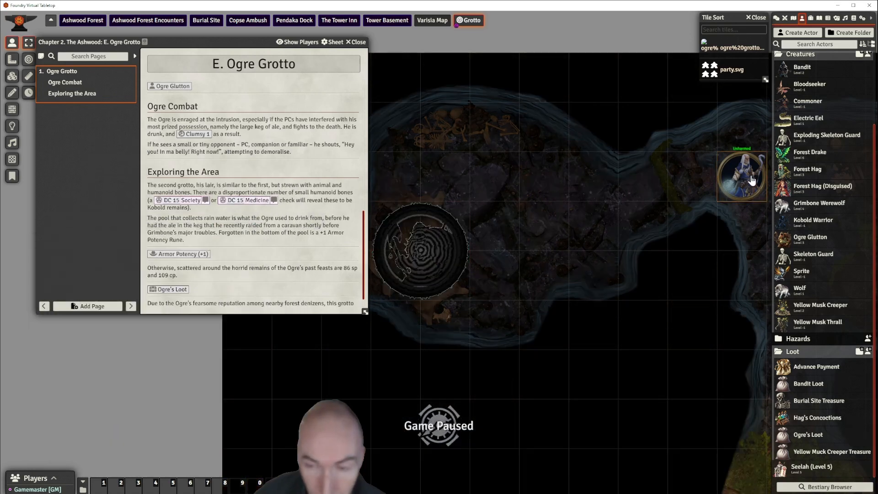
left_click_drag(753, 180, 556, 232)
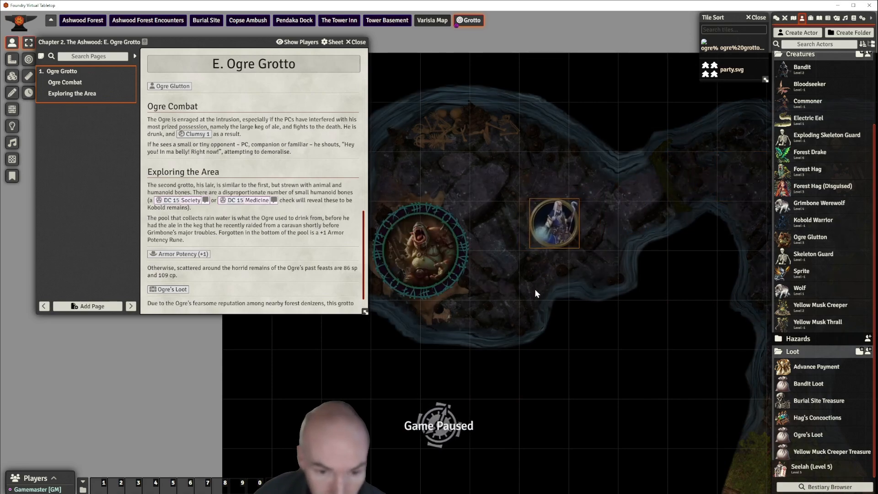
scroll(534, 249, "up", 3)
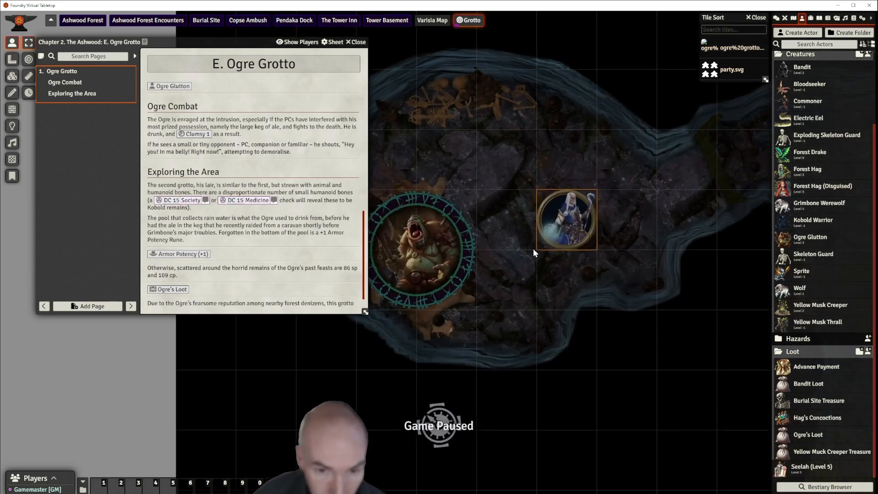
left_click(492, 296)
right_click(492, 295)
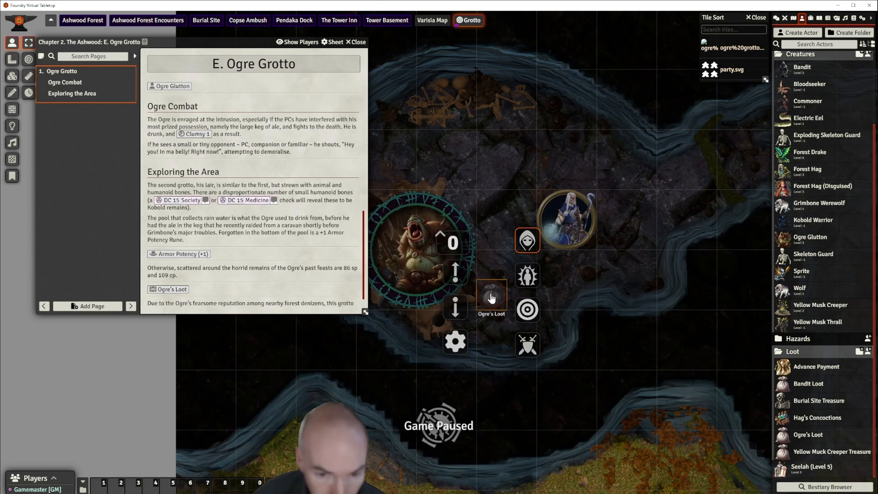
left_click(527, 241)
left_click(457, 148)
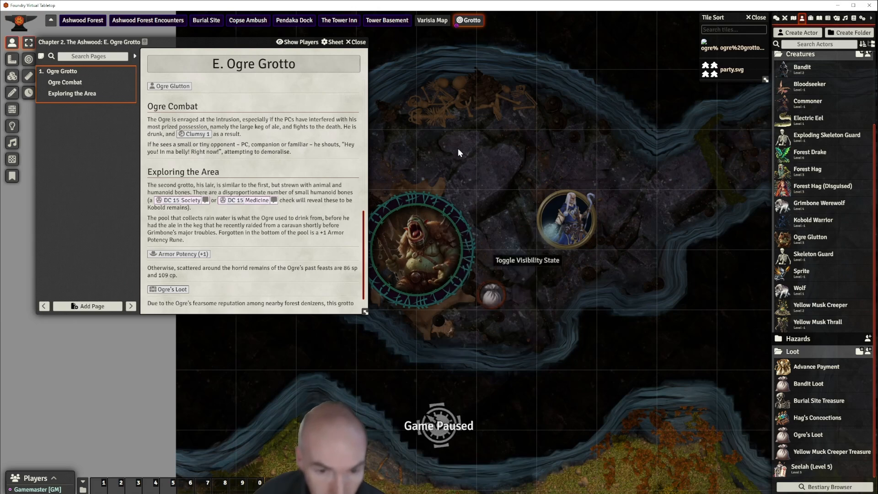
- Select the wizard token, open the Ogre's Loot token's sheet to inspect its treasure, and close the sheet
left_click(578, 228)
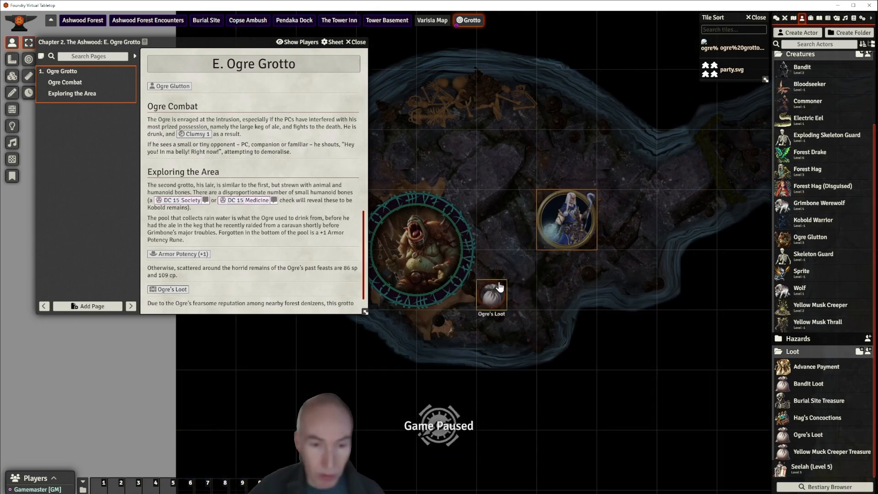
double_click(494, 297)
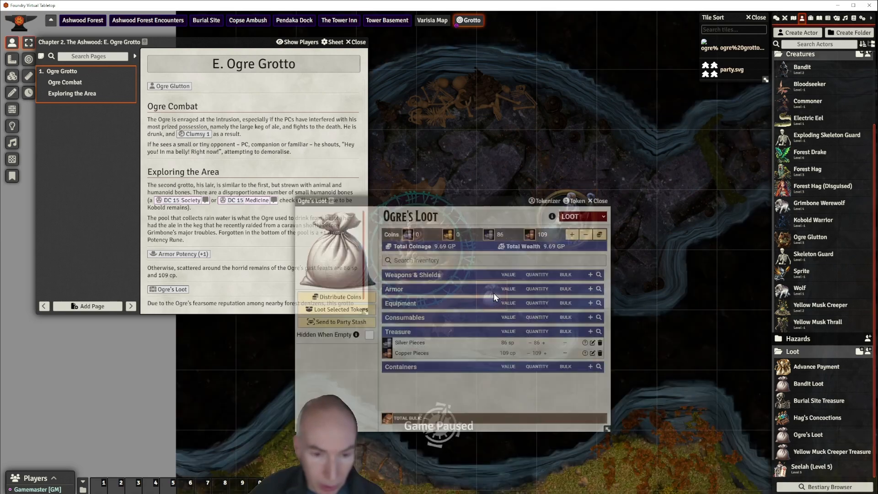
left_click_drag(453, 183, 304, 80)
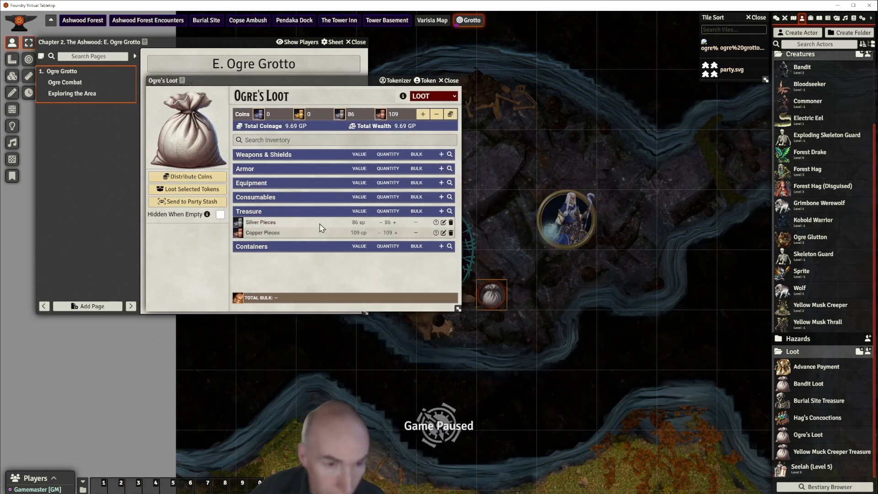
left_click_drag(322, 84, 365, 171)
left_click(493, 167)
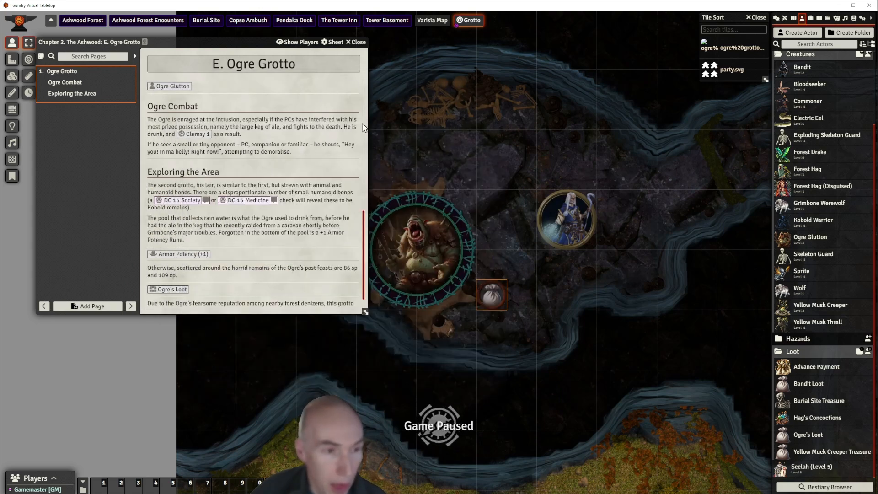
left_click_drag(197, 45, 201, 43)
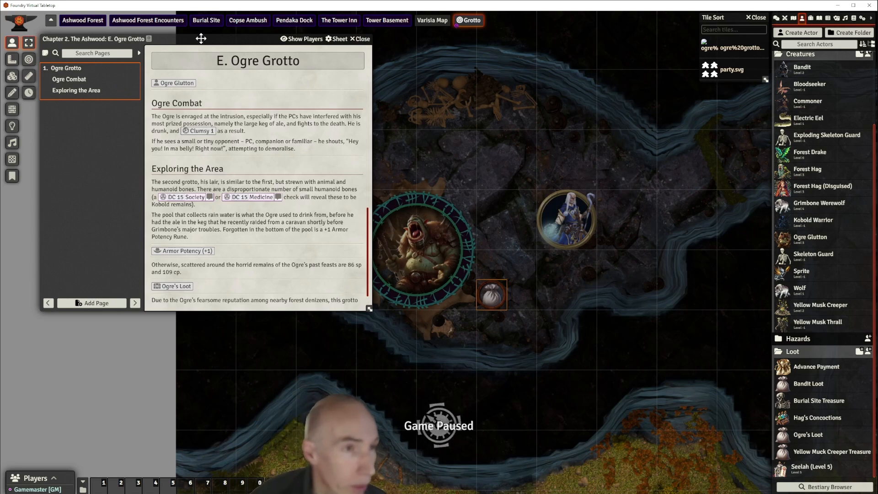
mouse_move(200, 38)
left_mouse_down()
mouse_move(221, 42)
mouse_move(203, 35)
left_mouse_up()
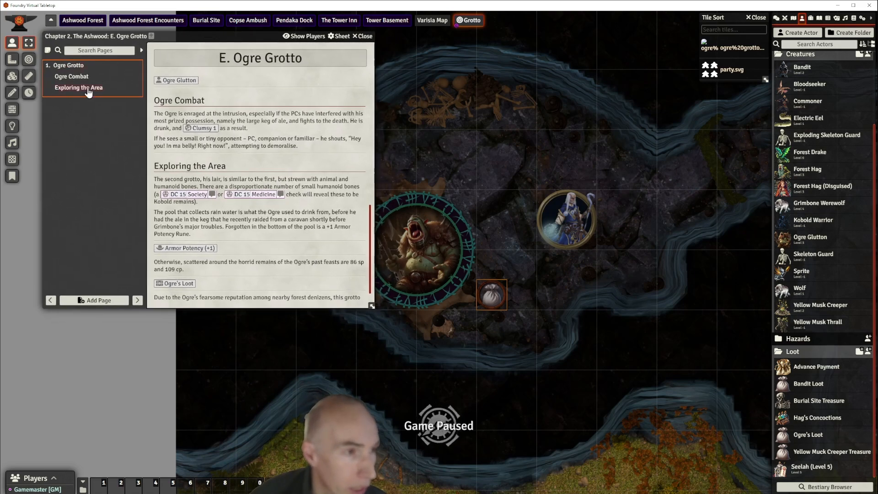
scroll(274, 192, "down", 1)
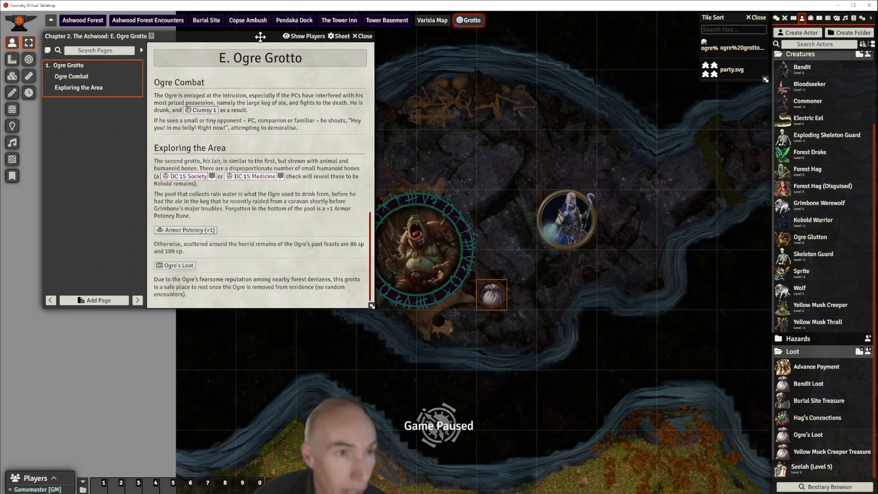
mouse_move(261, 37)
left_mouse_down()
mouse_move(270, 37)
mouse_move(263, 37)
left_mouse_up()
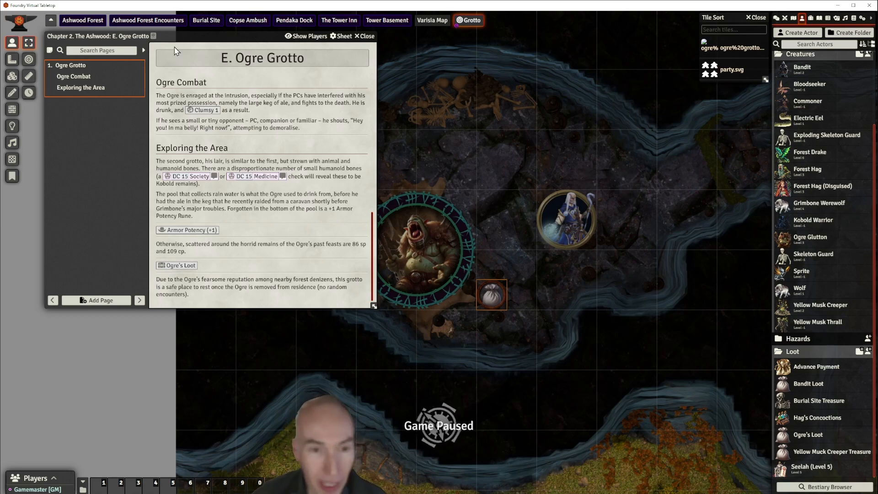
mouse_move(221, 35)
left_mouse_down()
mouse_move(232, 36)
mouse_move(215, 38)
left_mouse_up()
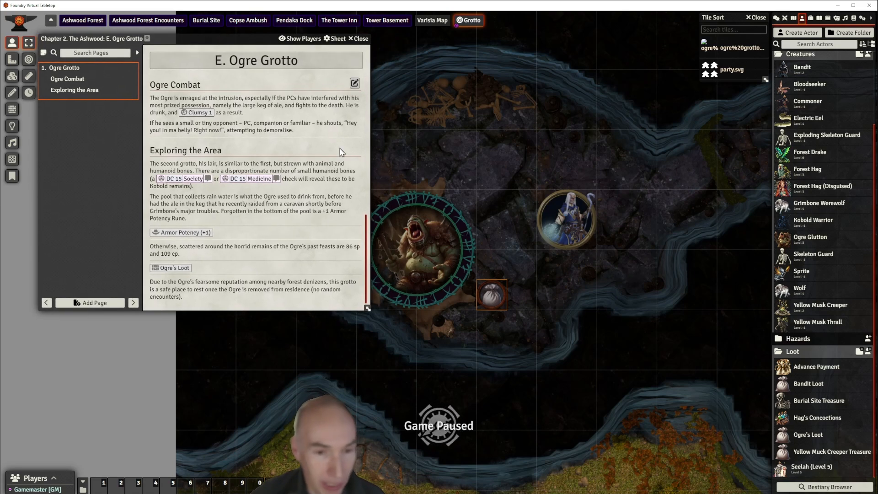
scroll(516, 281, "up", 2)
scroll(515, 280, "up", 2)
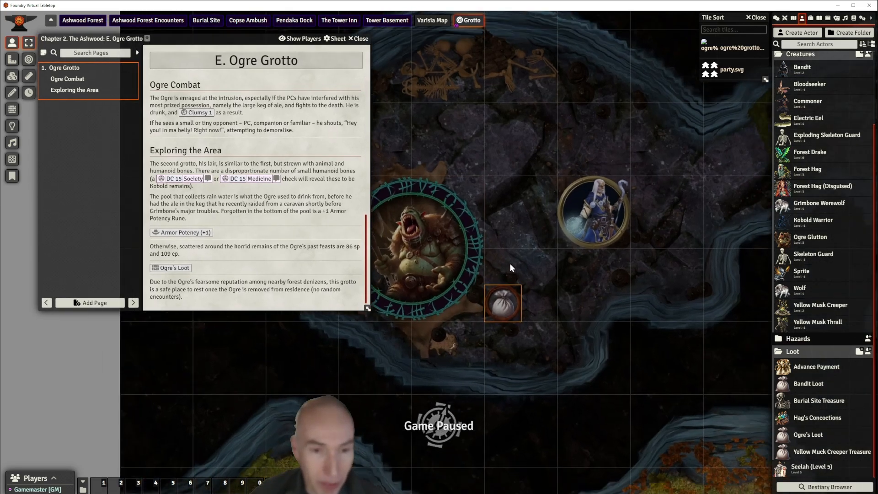
scroll(512, 263, "down", 3)
left_click_drag(535, 159, 550, 118)
scroll(566, 161, "up", 2)
scroll(565, 159, "down", 1)
scroll(544, 177, "up", 5)
scroll(563, 129, "down", 5)
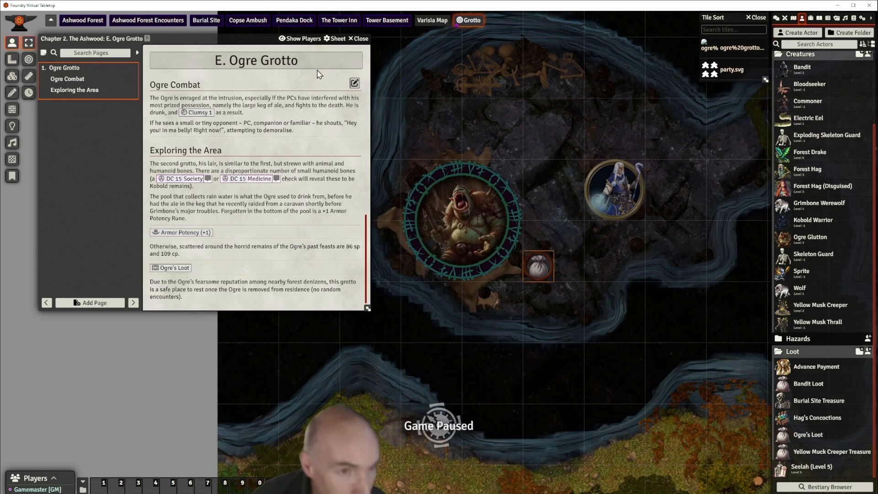
- Open the Ogre Grotto page for editing and add the line "Somewhere to Rest" above the final paragraph about the safe place to rest
left_click(355, 83)
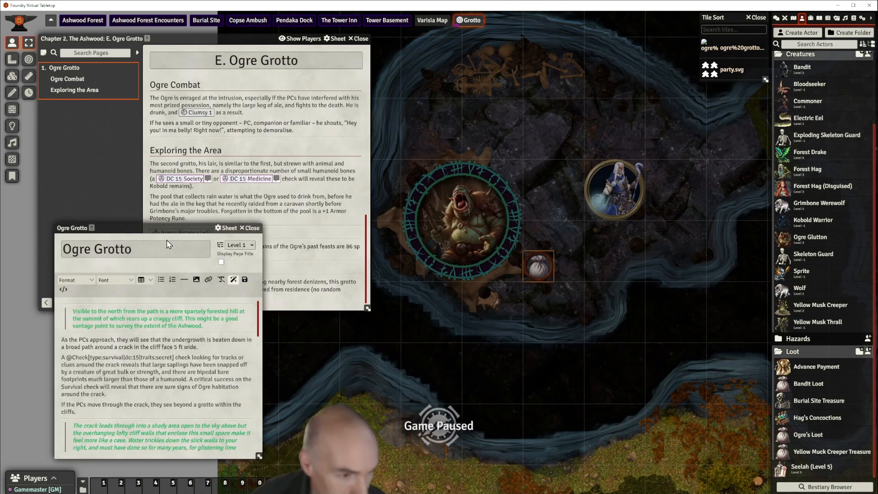
left_click_drag(169, 228, 301, 65)
scroll(293, 243, "down", 10)
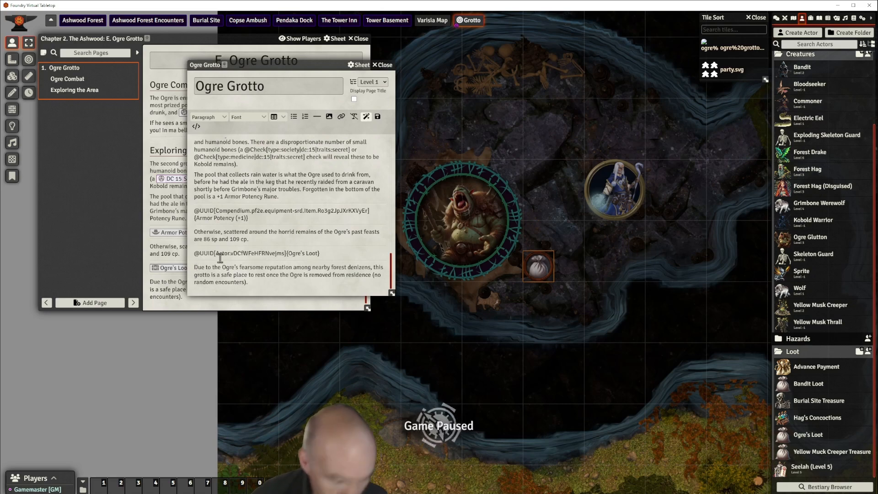
key("Return")
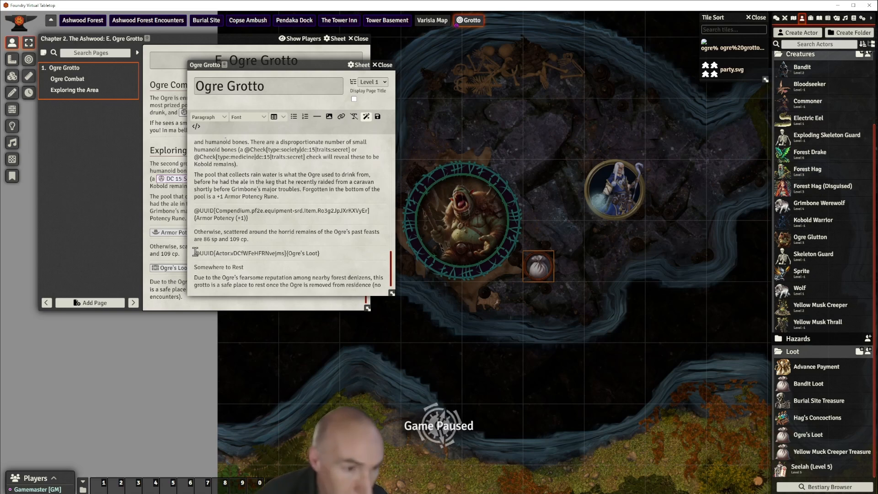
- Format the "Somewhere to Rest" line as Heading 2 and save the page
left_click_drag(258, 267, 194, 270)
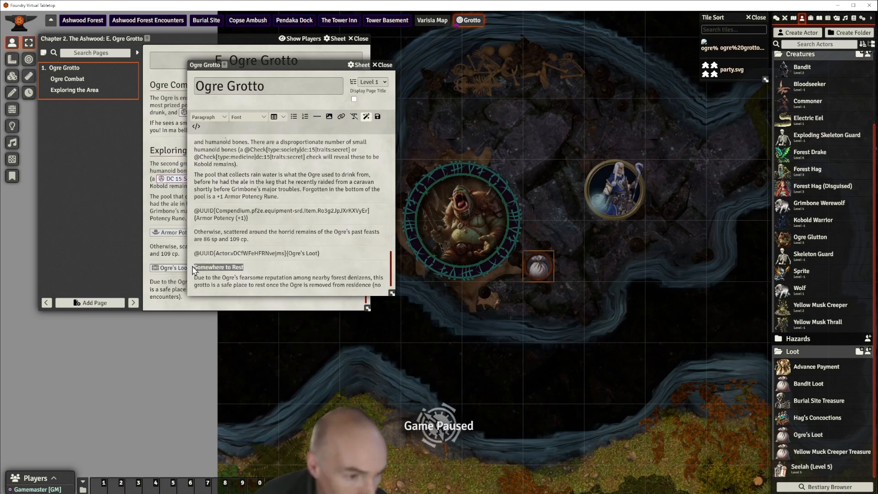
left_click(210, 117)
mouse_move(206, 129)
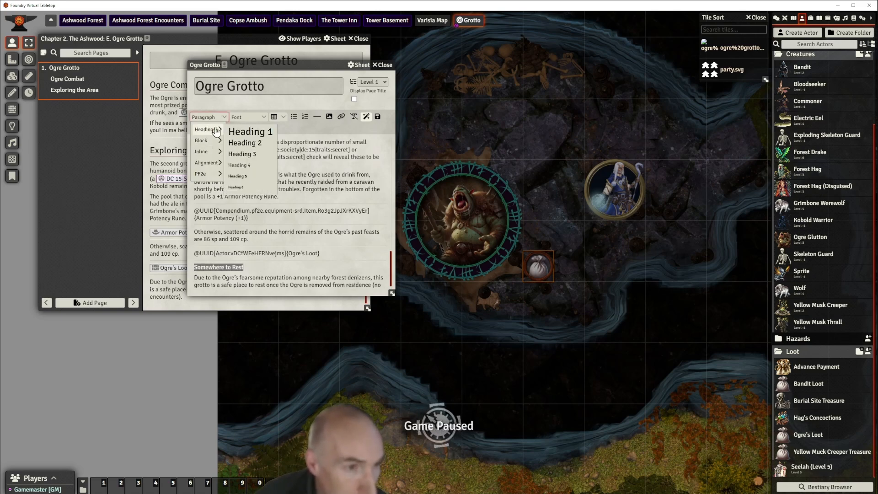
left_click(243, 147)
left_click(343, 243)
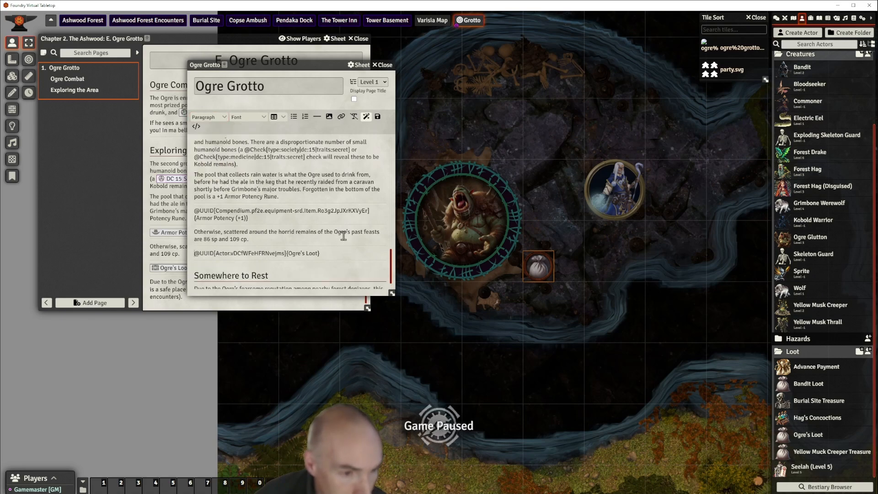
left_click(378, 116)
- Move the page editor off the journal and review the Ogre Grotto text from the new section back to the opening description
left_click_drag(279, 63, 474, 33)
scroll(265, 198, "up", 3)
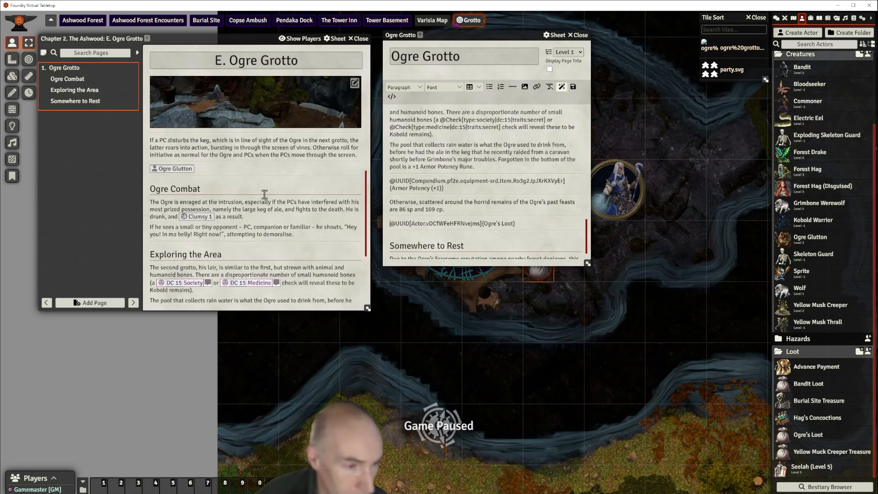
scroll(265, 199, "down", 3)
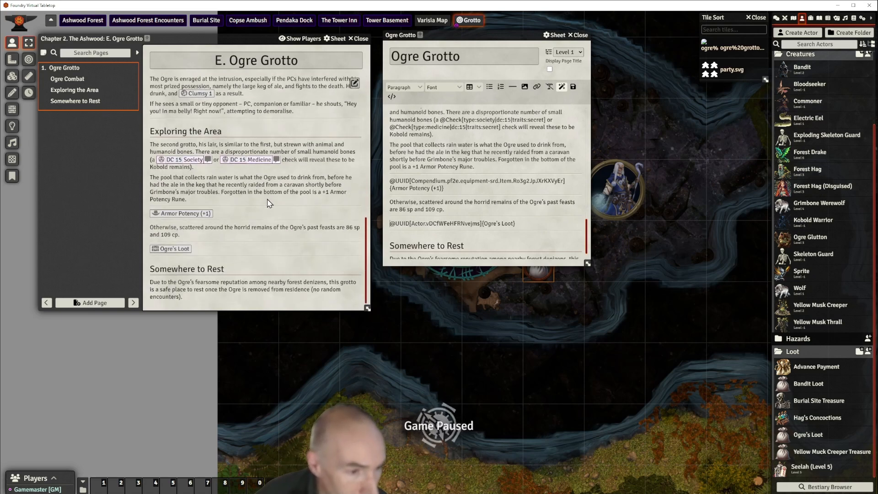
scroll(269, 191, "up", 3)
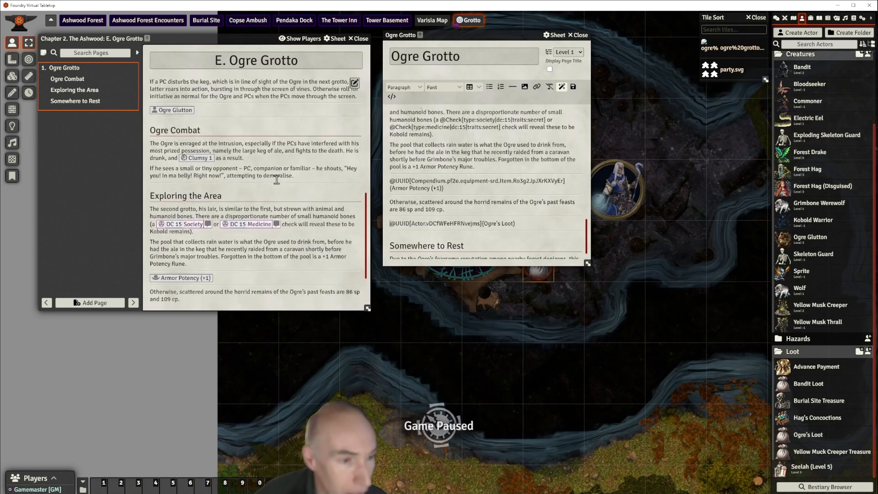
scroll(277, 180, "up", 5)
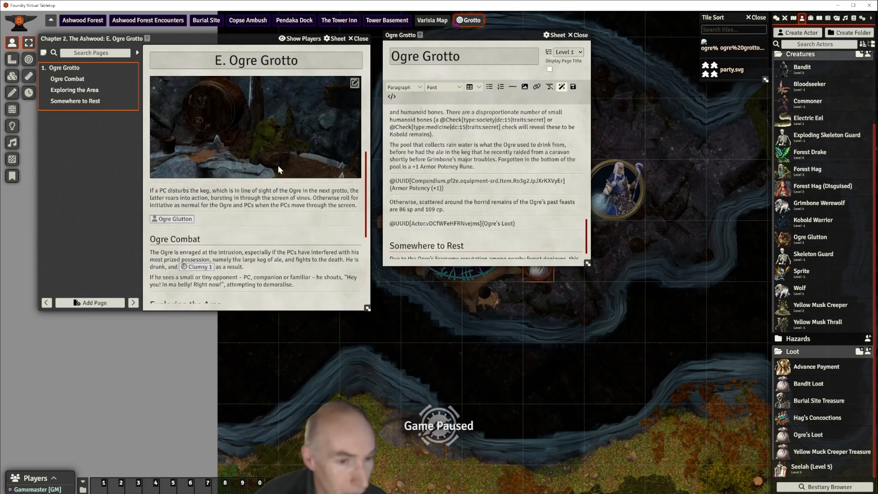
scroll(278, 170, "up", 7)
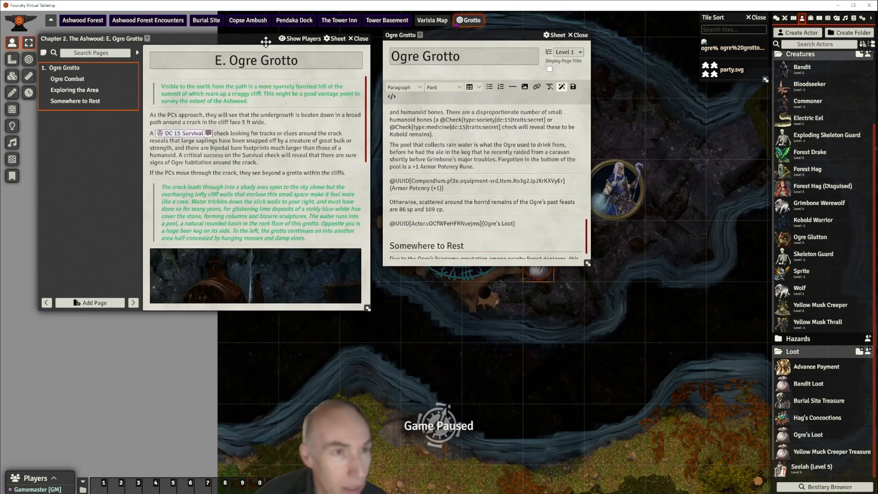
- Close the Ogre Grotto journal and its page editor to clear the scene
left_click_drag(261, 40, 253, 49)
left_click(350, 47)
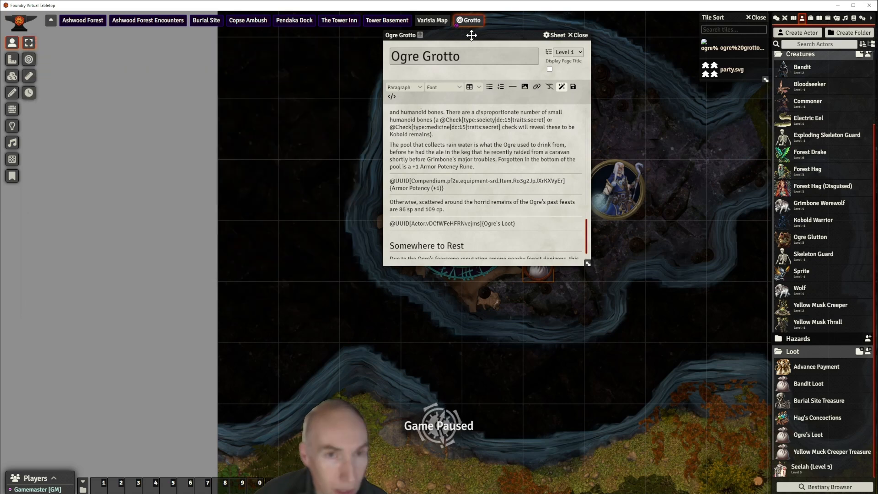
left_click_drag(391, 40, 88, 51)
left_click(279, 45)
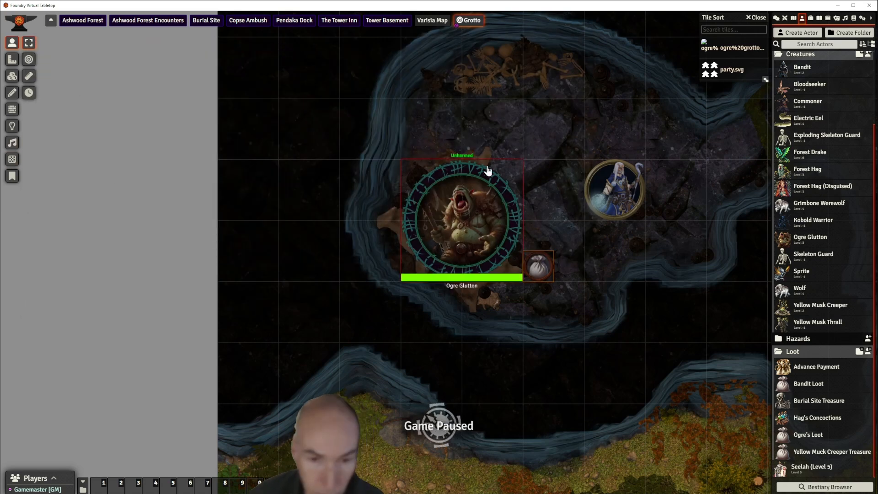
- Bring the whole Grotto scene into view, from the ogre's chamber to the forest outside the entrance
scroll(496, 181, "down", 5)
scroll(610, 239, "down", 1)
left_click_drag(617, 251, 469, 196)
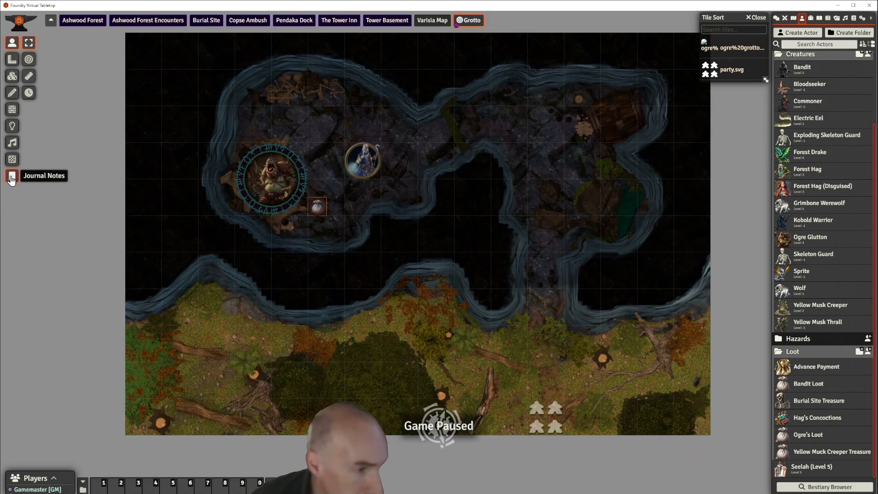
scroll(485, 162, "up", 5)
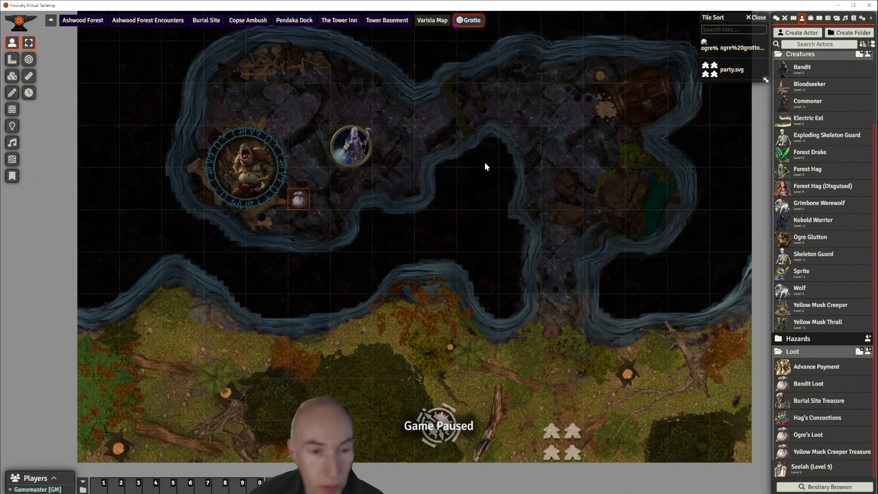
scroll(485, 163, "down", 3)
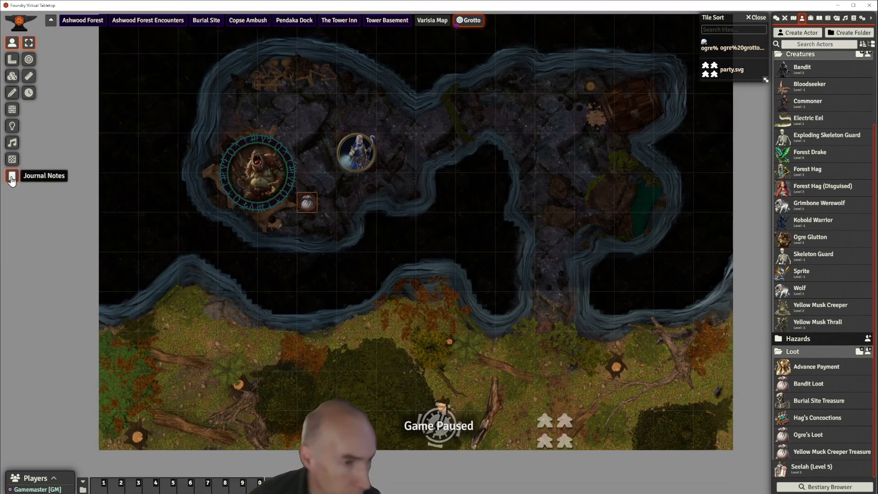
- Activate the Ashwood Forest scene from the Chapter 2. Ashwood folder
left_click(794, 19)
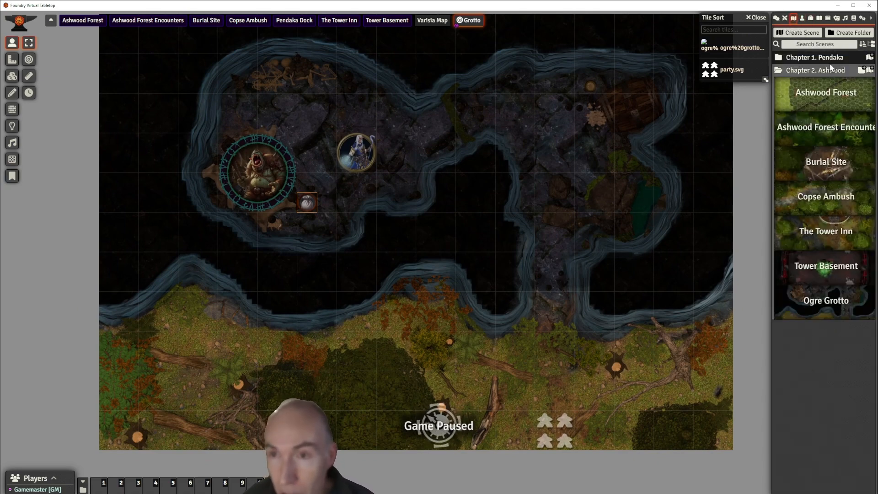
left_click(825, 97)
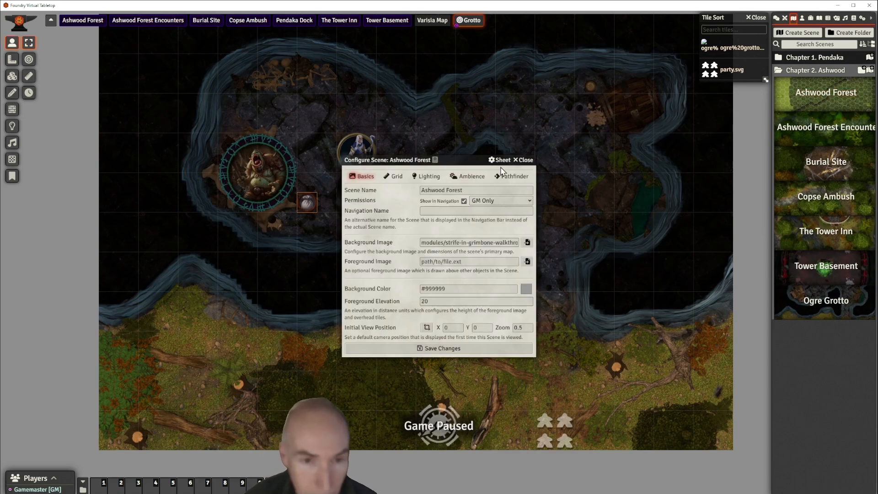
key("Escape")
right_click(836, 90)
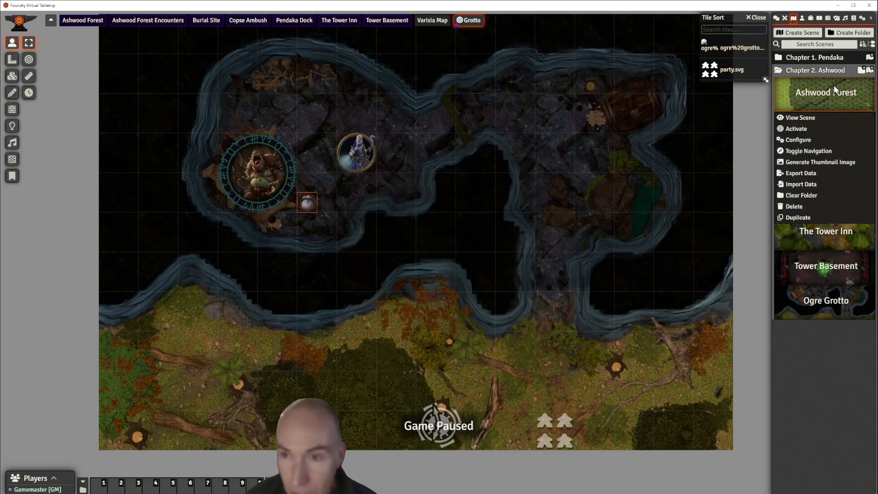
left_click(800, 130)
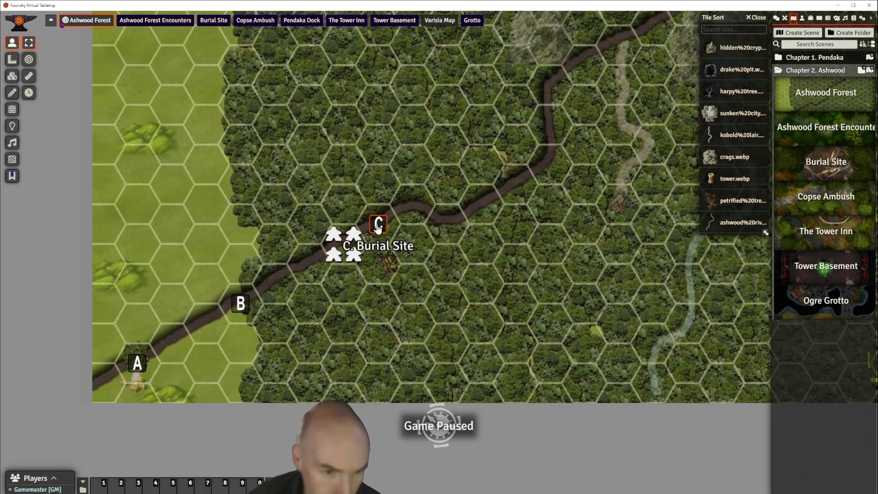
- Copy the C. Burial Site map note and paste it just above the party marker in the Ogre Grotto scene
left_click(15, 174)
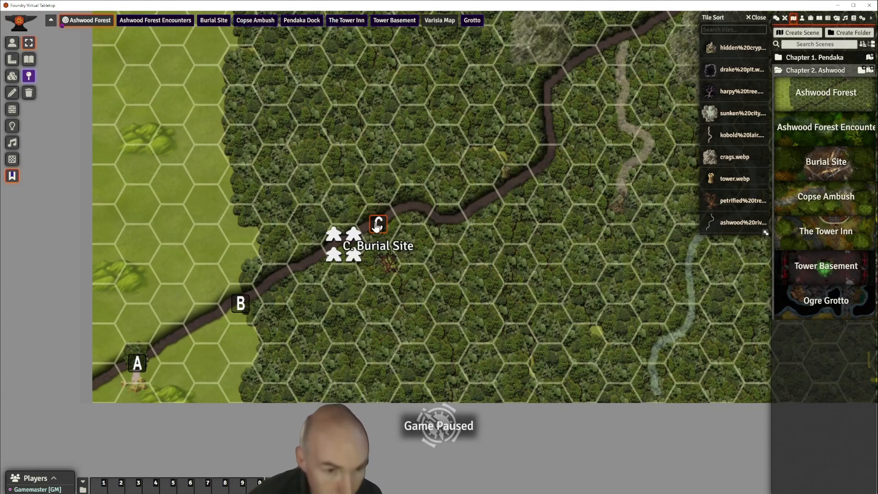
key("ctrl+c")
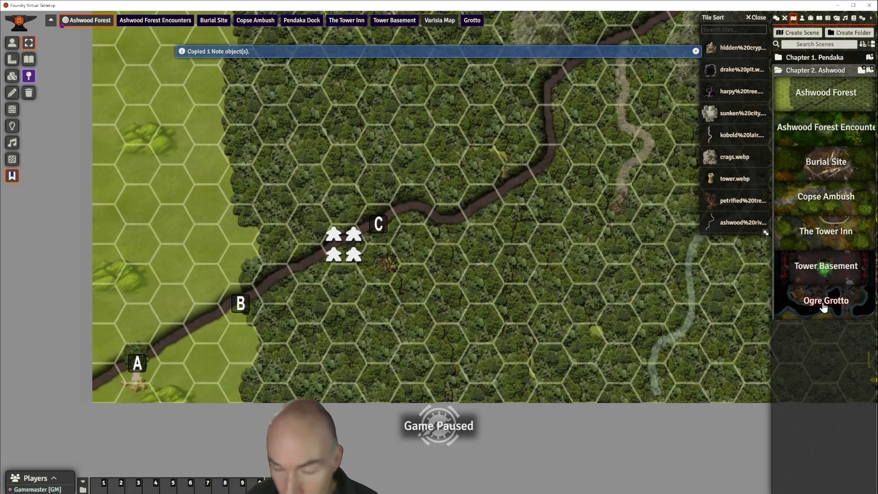
right_click(813, 294)
left_click(800, 189)
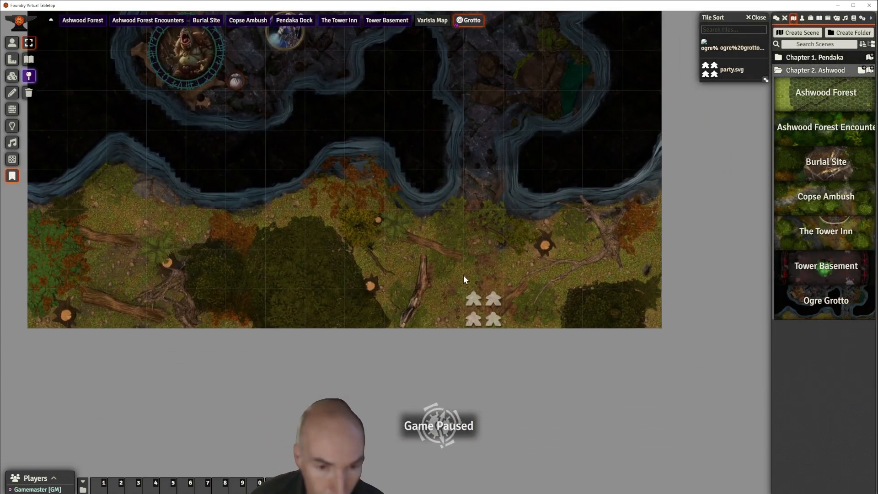
key("ctrl+v")
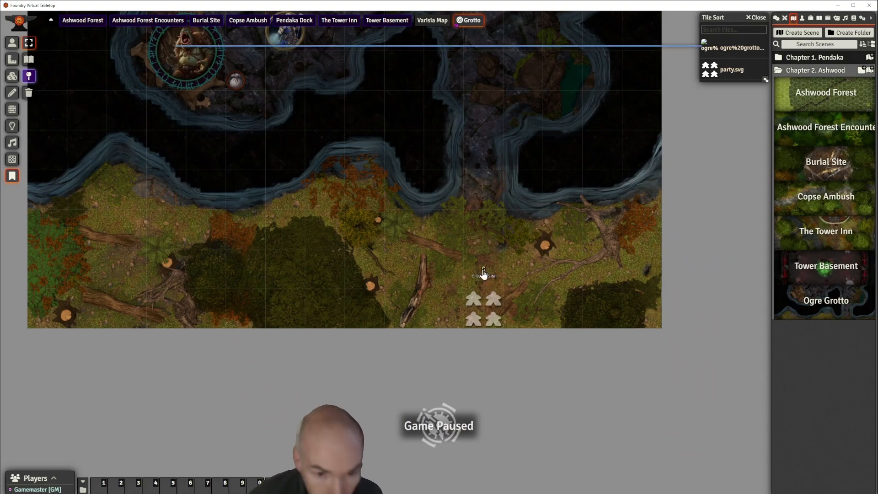
scroll(530, 267, "up", 1)
scroll(530, 273, "up", 5)
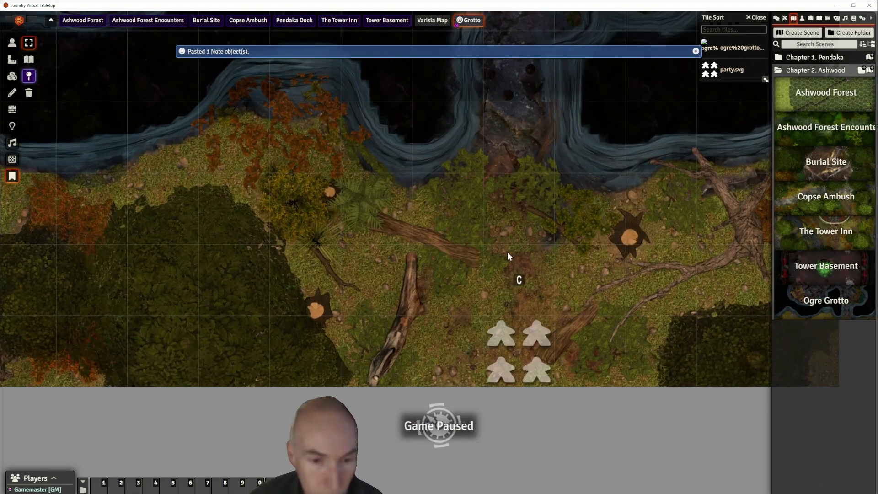
left_click_drag(463, 231, 379, 166)
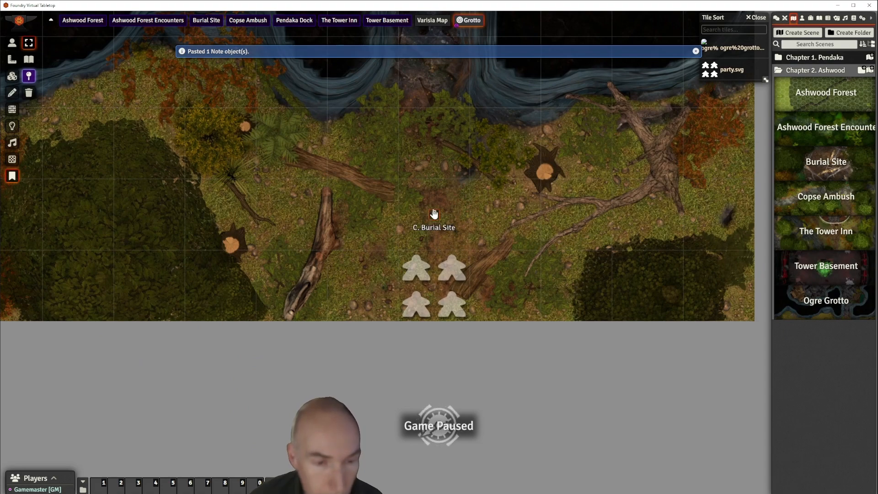
scroll(434, 213, "down", 2)
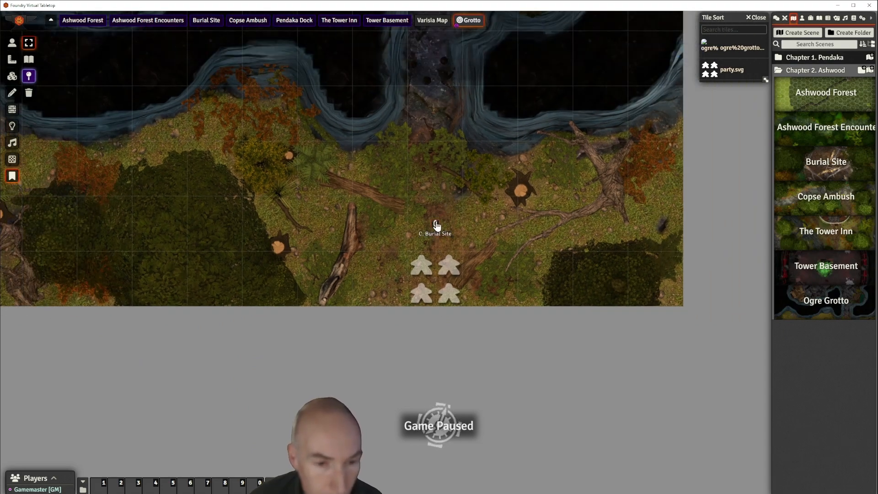
double_click(436, 225)
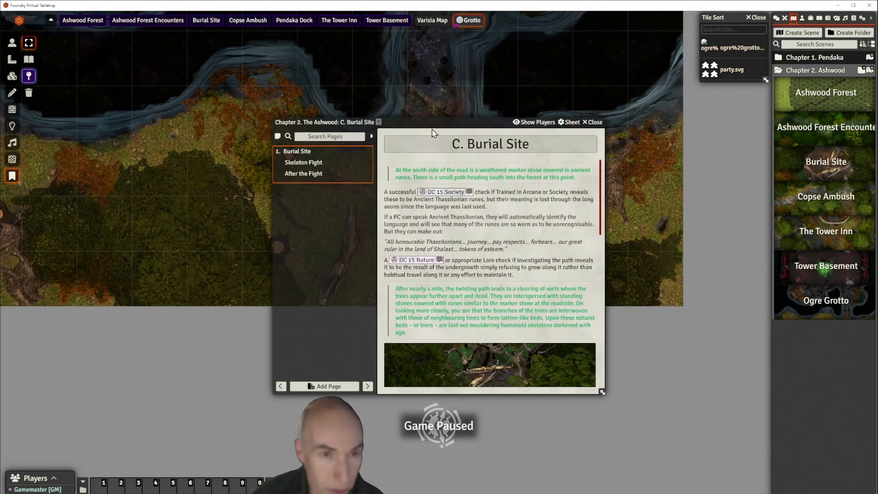
left_click_drag(472, 126, 426, 129)
left_click(549, 122)
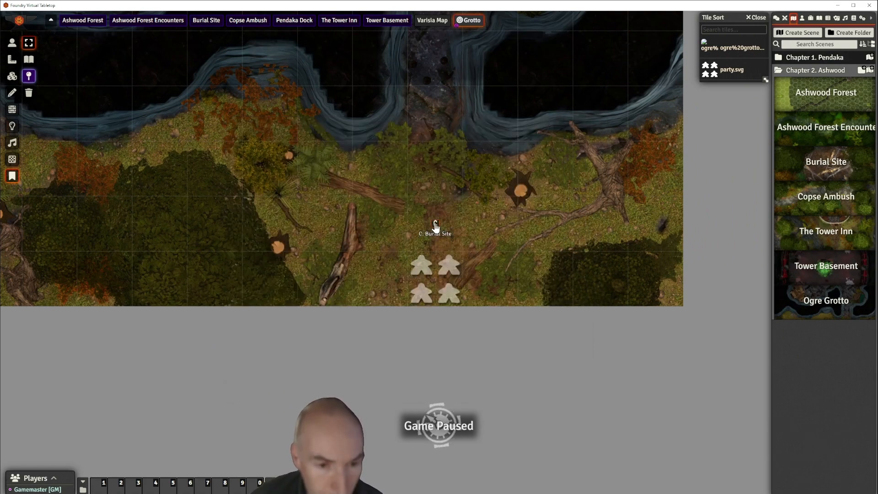
double_click(435, 226)
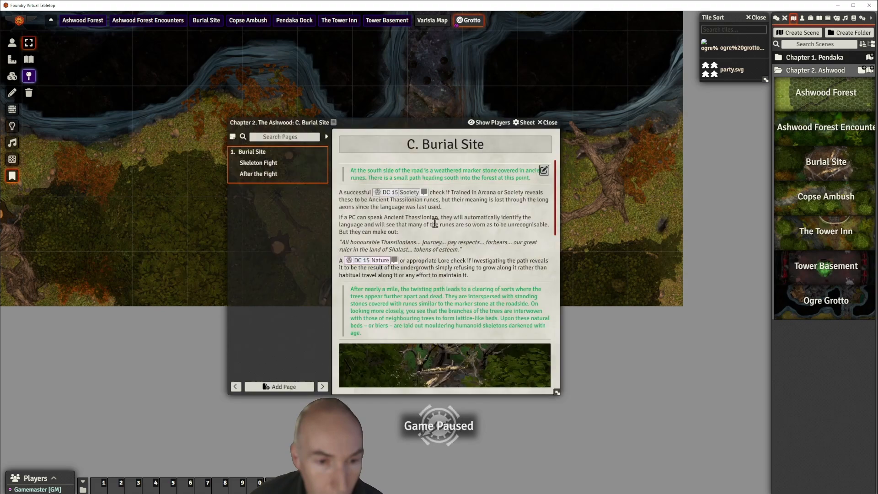
left_click(548, 123)
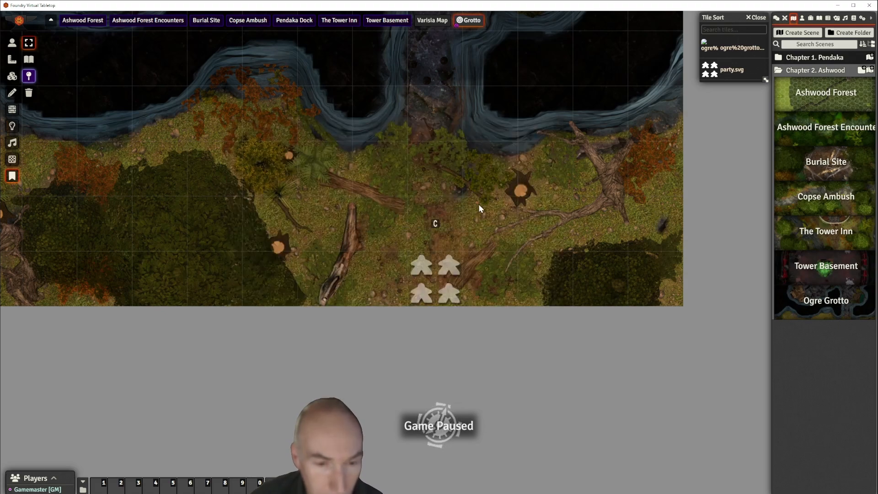
- Open the pasted note's configuration and link it to the E. Ogre Grotto journal entry
right_click(435, 226)
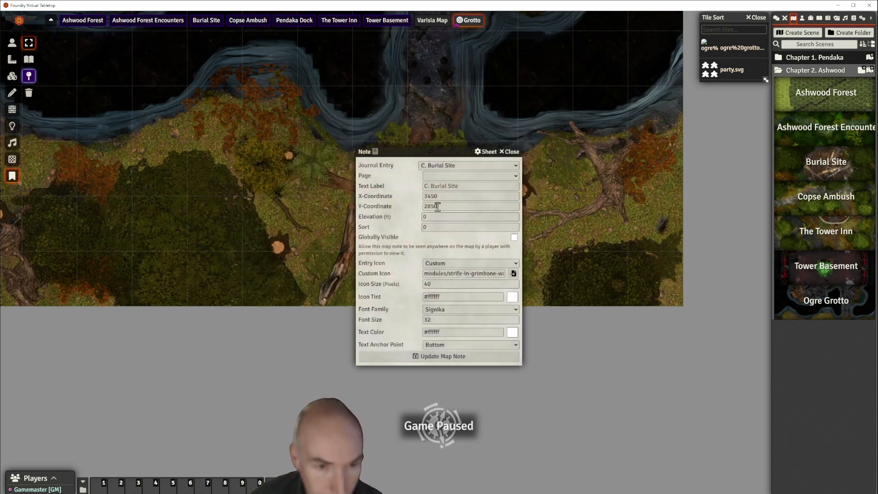
left_click_drag(436, 151, 235, 131)
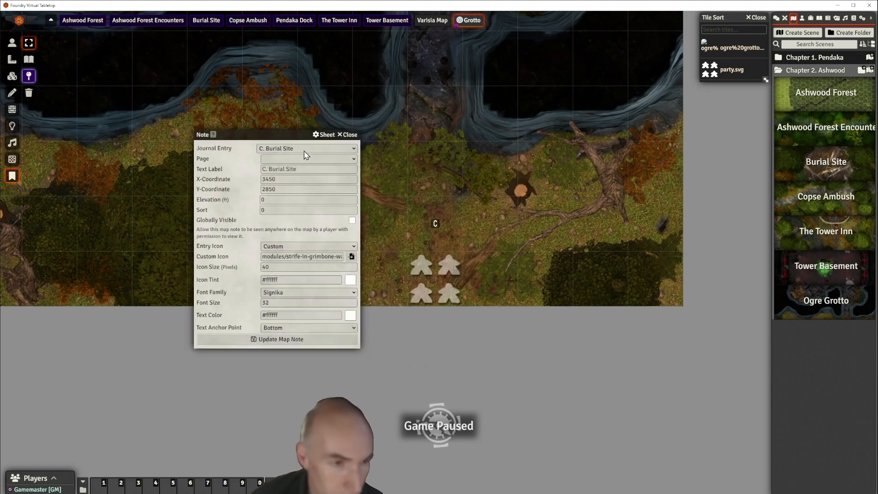
left_click(356, 151)
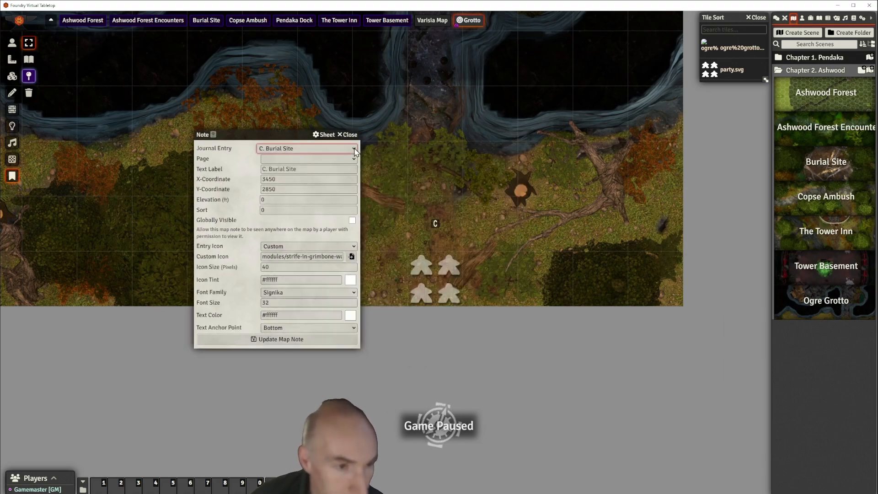
left_click(289, 296)
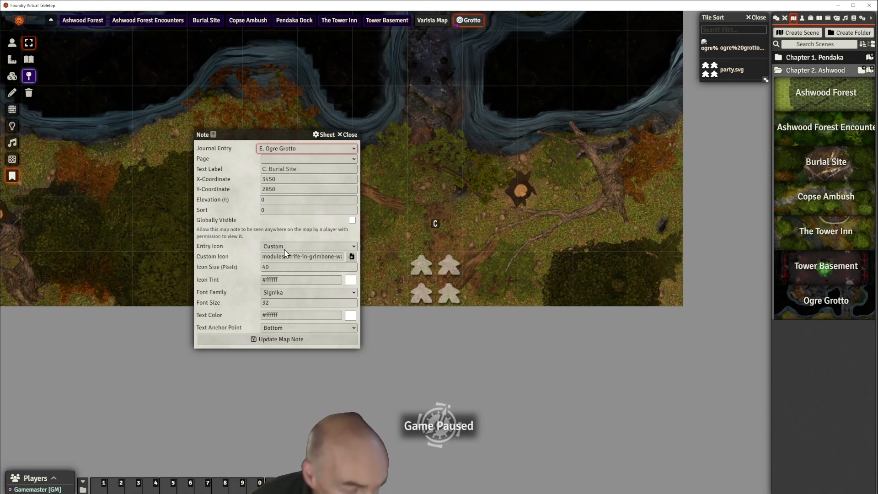
- Choose map-marker-C.svg as the note's custom icon
left_click(351, 258)
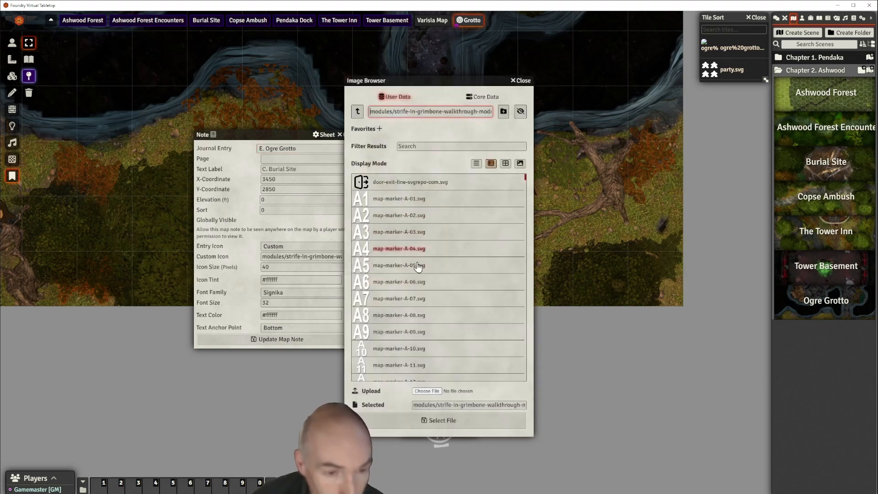
scroll(414, 273, "down", 3)
scroll(414, 274, "down", 10)
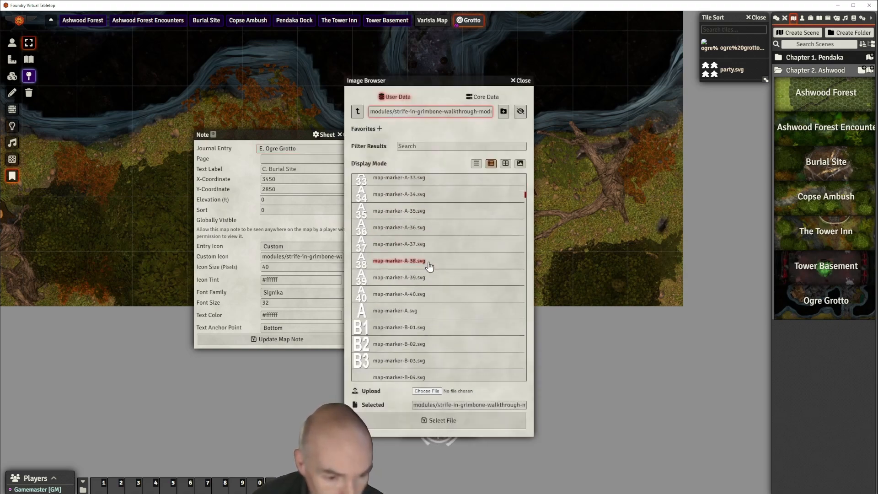
mouse_move(527, 195)
left_mouse_down()
mouse_move(524, 361)
mouse_move(526, 230)
mouse_move(526, 245)
left_mouse_up()
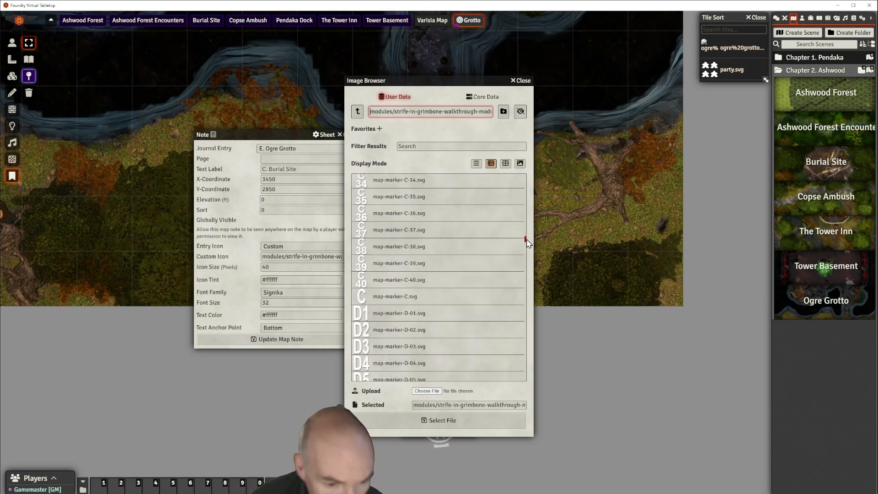
left_click(377, 296)
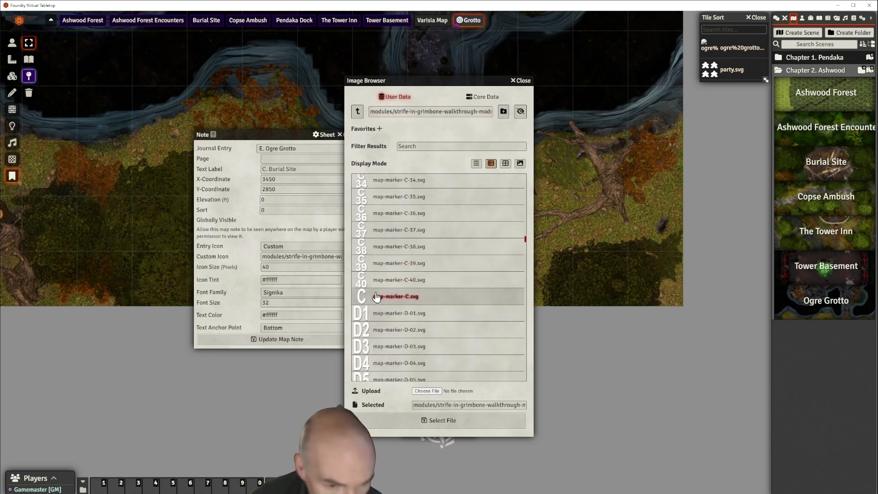
left_click(443, 420)
- Set the note's icon size to 100 pixels and update the map note
left_click_drag(278, 268, 260, 270)
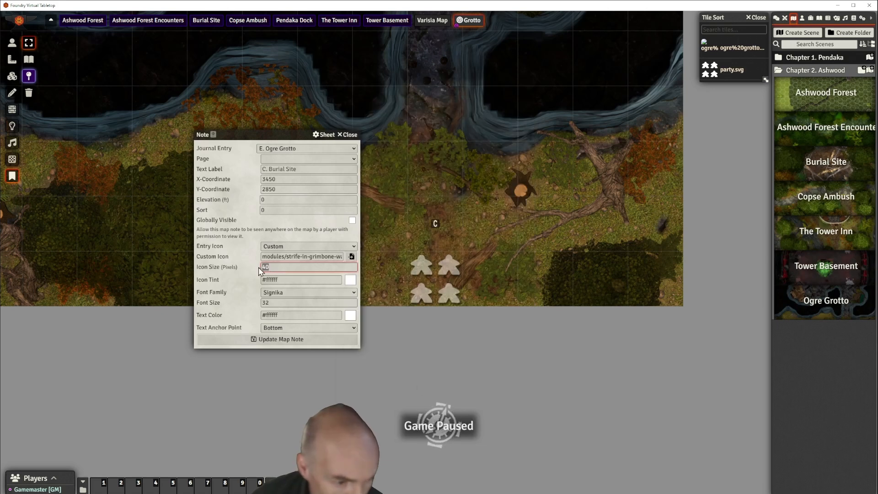
type("100")
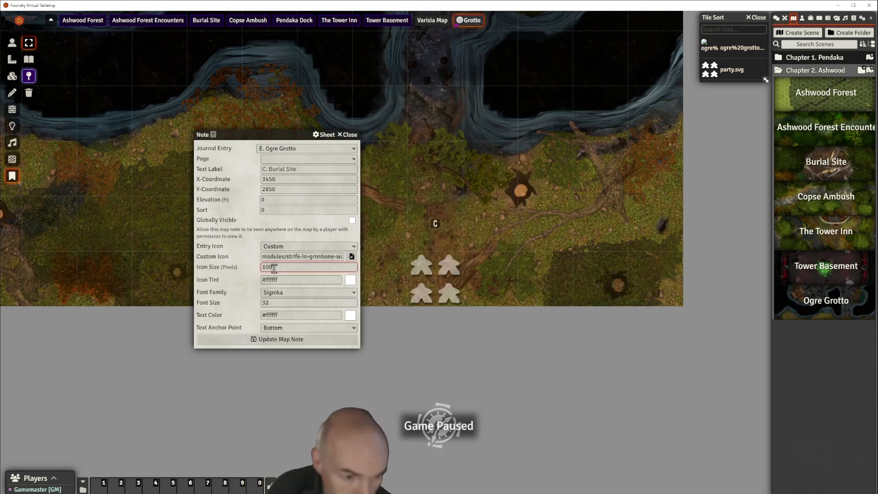
left_click(244, 274)
left_click(276, 339)
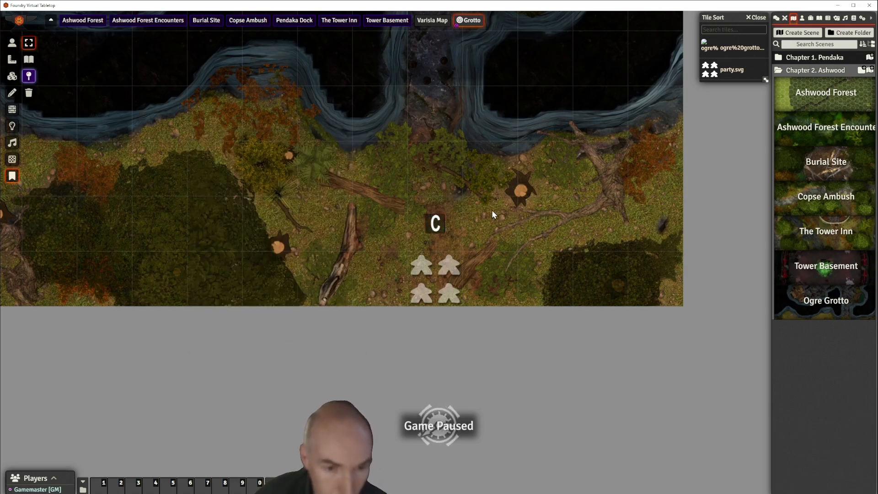
- Change the Ogre Grotto note's custom icon to map-marker-E.svg and update the map note
right_click(434, 225)
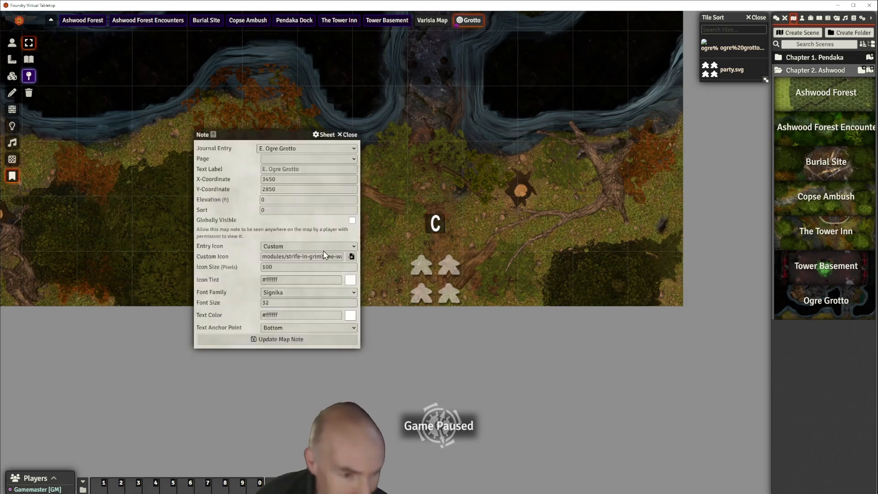
left_click(351, 258)
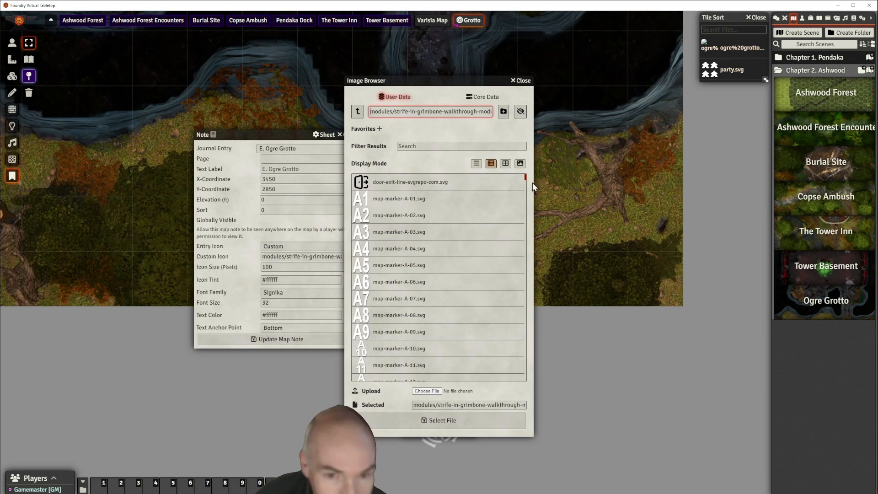
left_click_drag(527, 179, 534, 269)
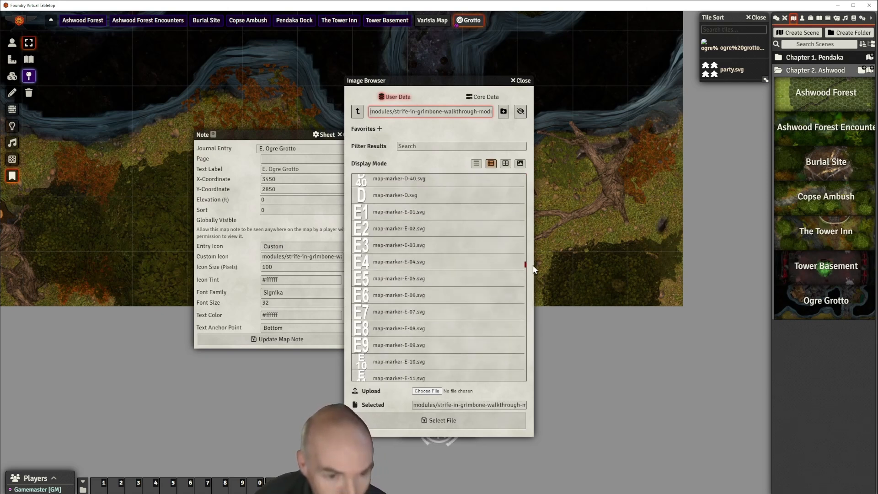
scroll(425, 318, "down", 7)
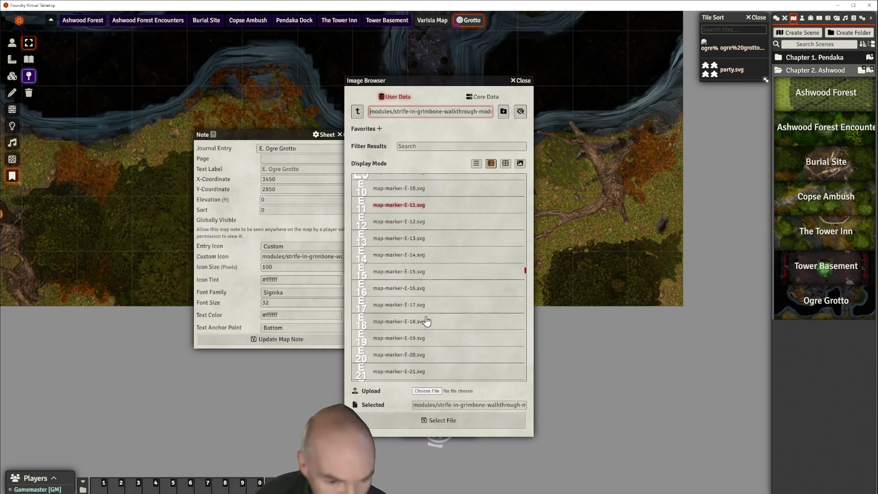
scroll(421, 319, "down", 4)
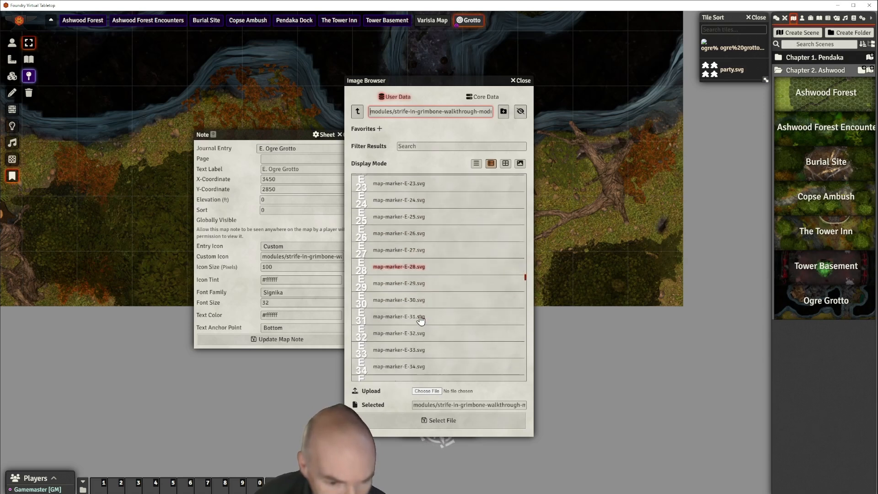
scroll(436, 324, "down", 2)
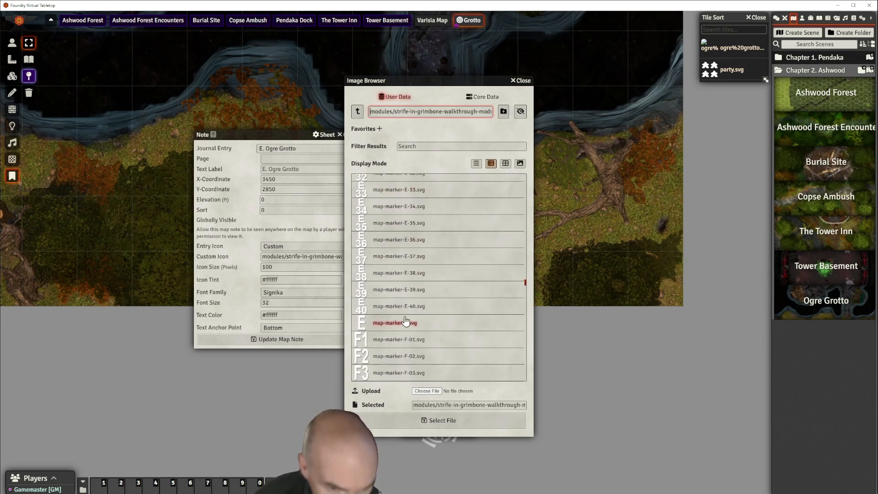
left_click(398, 324)
left_click(439, 420)
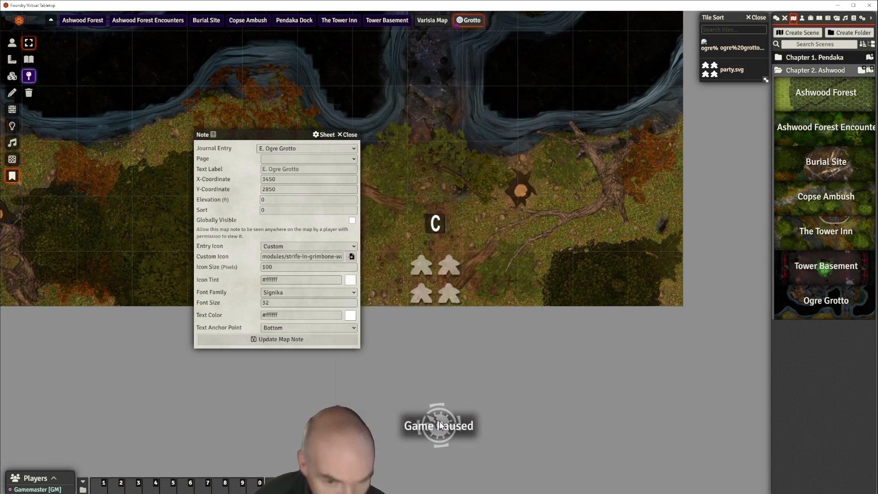
left_click(281, 340)
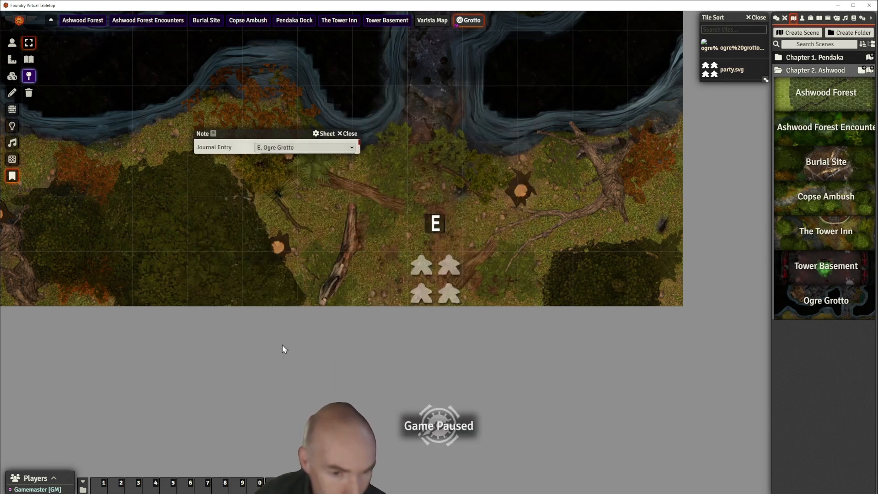
scroll(463, 215, "down", 1)
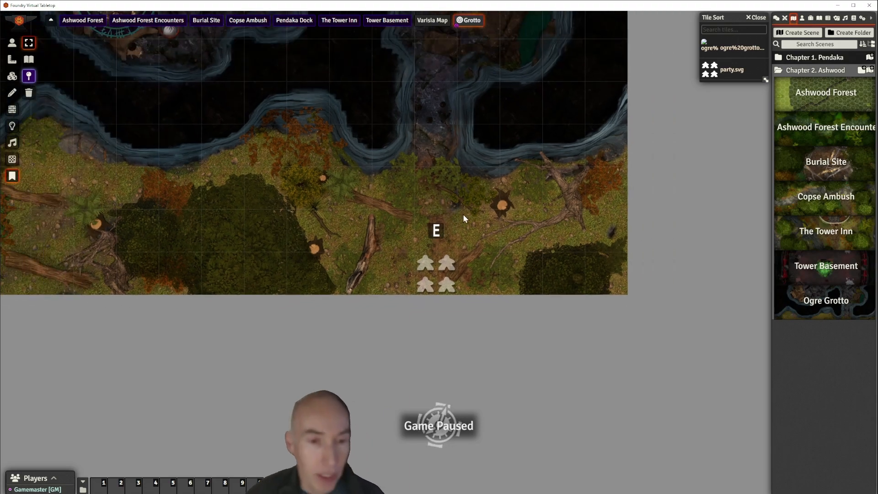
- Open the journal entry linked to the E note on the grotto map to check the link, and close it
left_click_drag(352, 183, 394, 204)
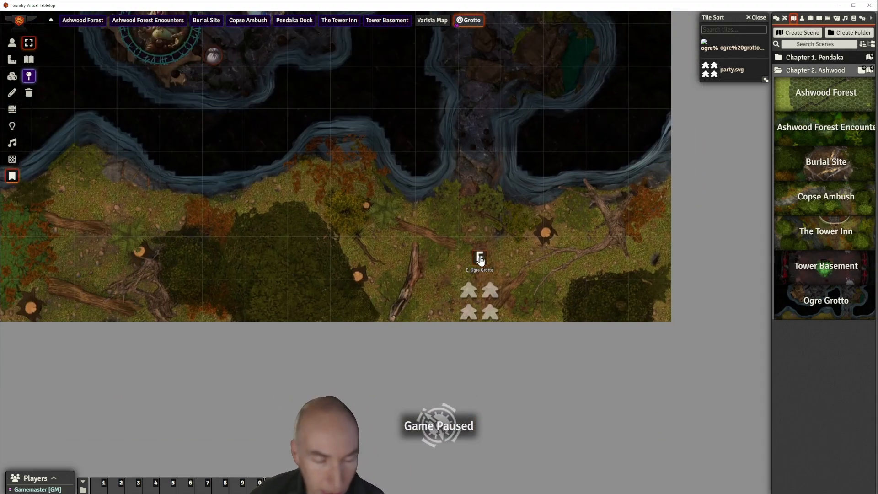
double_click(479, 258)
left_click_drag(191, 51, 196, 51)
left_click(352, 50)
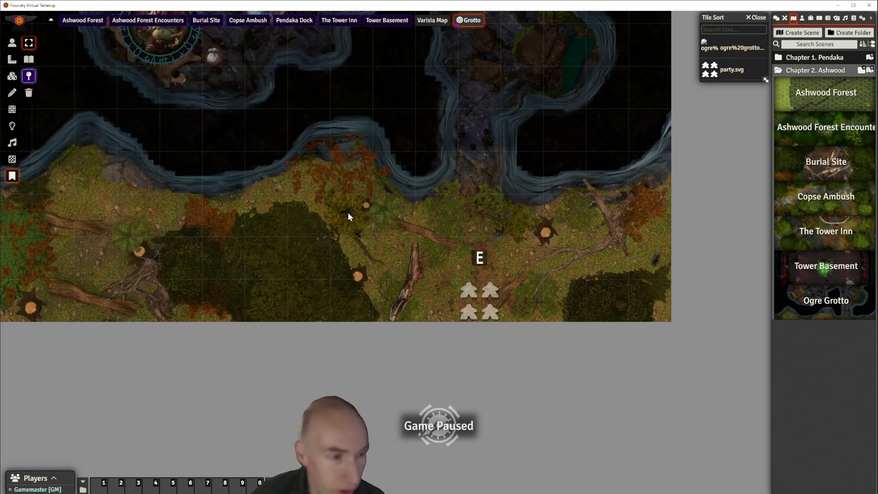
- Delete the pale blue spirit token standing beside the ogre token in the grotto
left_click_drag(350, 228, 384, 349)
scroll(383, 325, "down", 4)
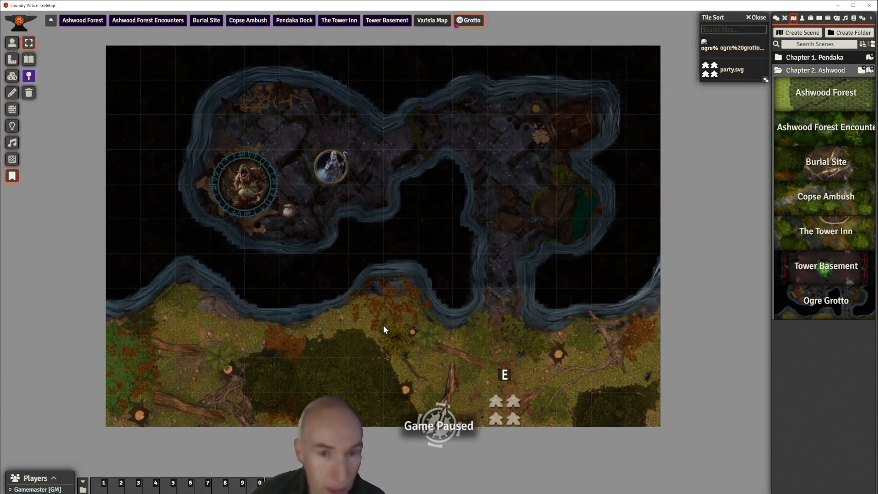
left_click_drag(394, 285, 405, 267)
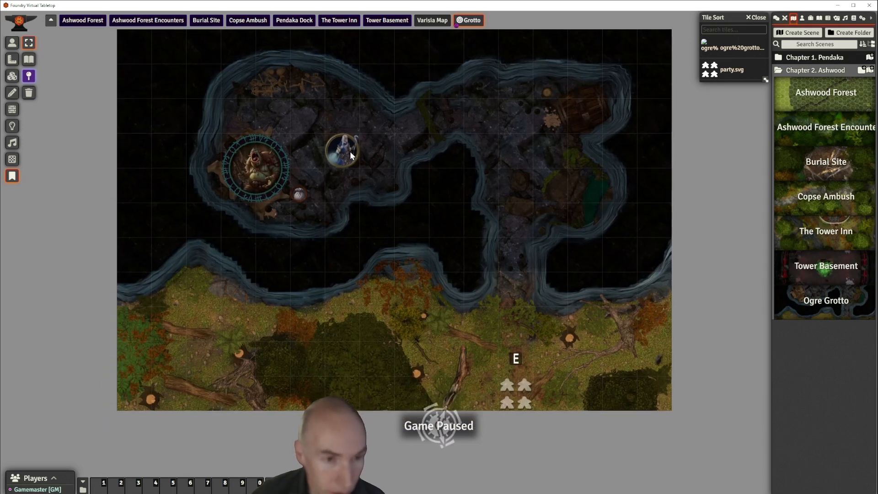
left_click(12, 43)
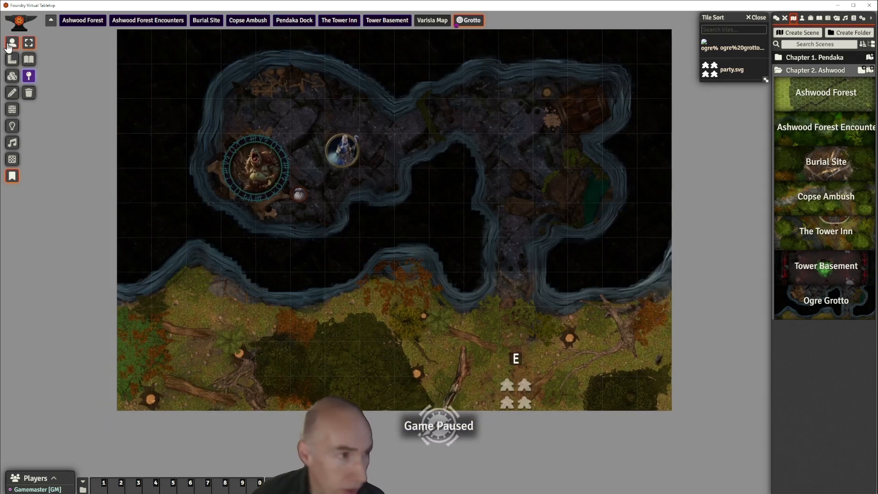
left_click(344, 151)
key("Delete")
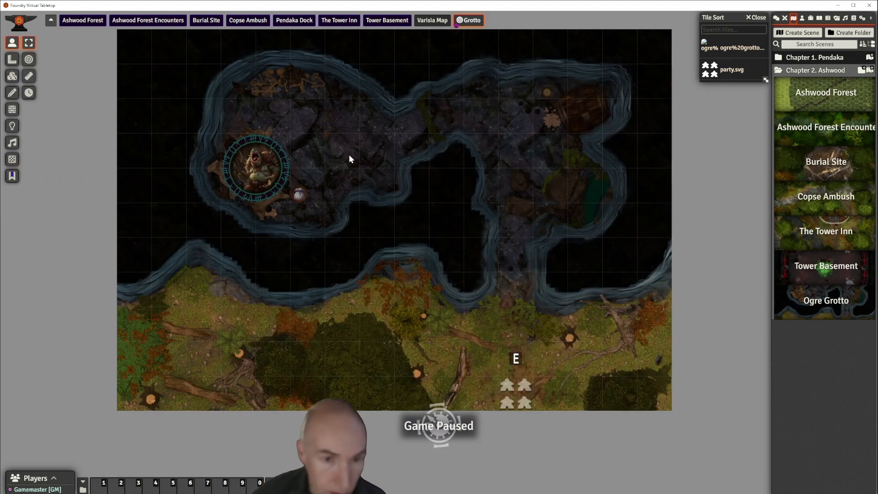
scroll(469, 264, "up", 1)
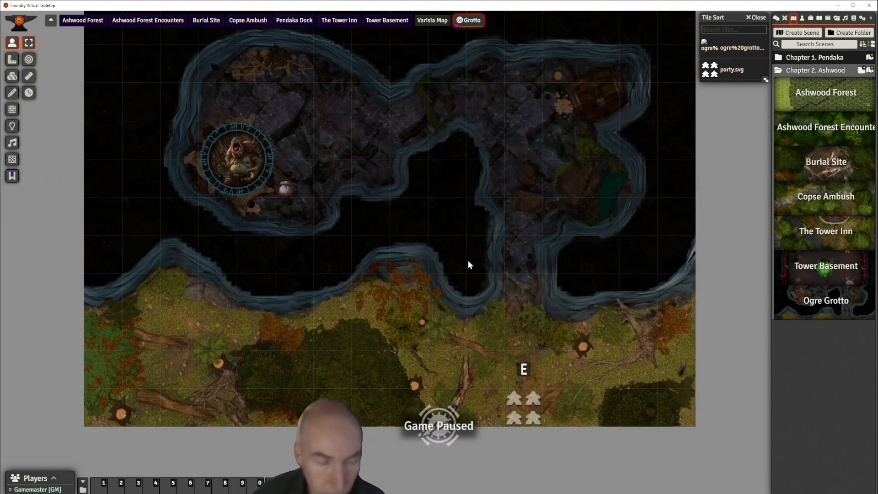
scroll(469, 262, "up", 1)
scroll(469, 261, "down", 1)
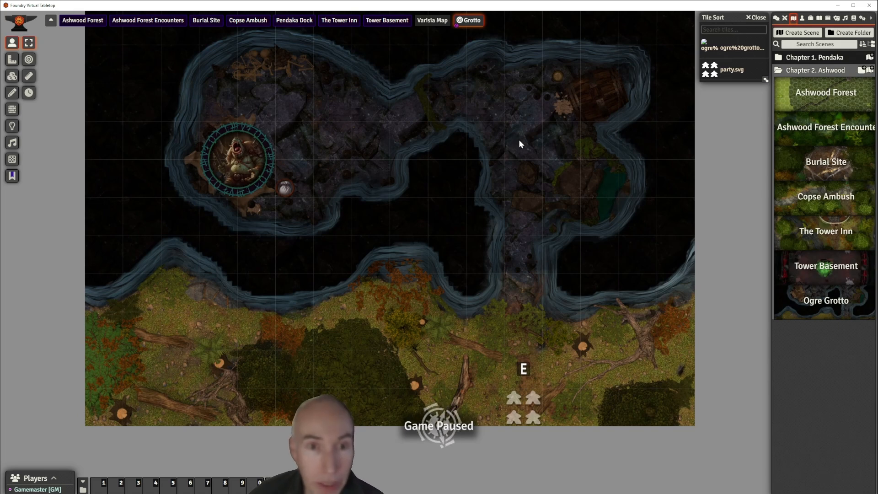
left_click_drag(519, 141, 492, 168)
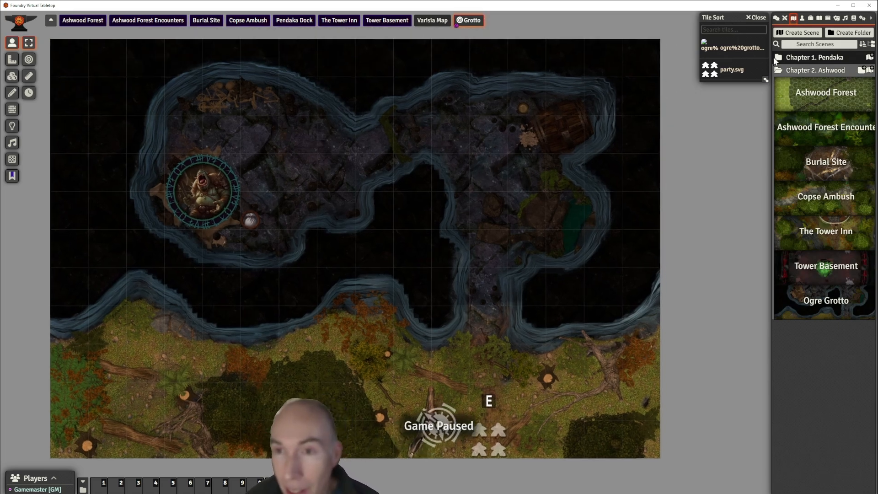
- Create a journal entry named "F. Blackforest Caves" in the Chapter 2. The Ashwood folder
left_click(819, 19)
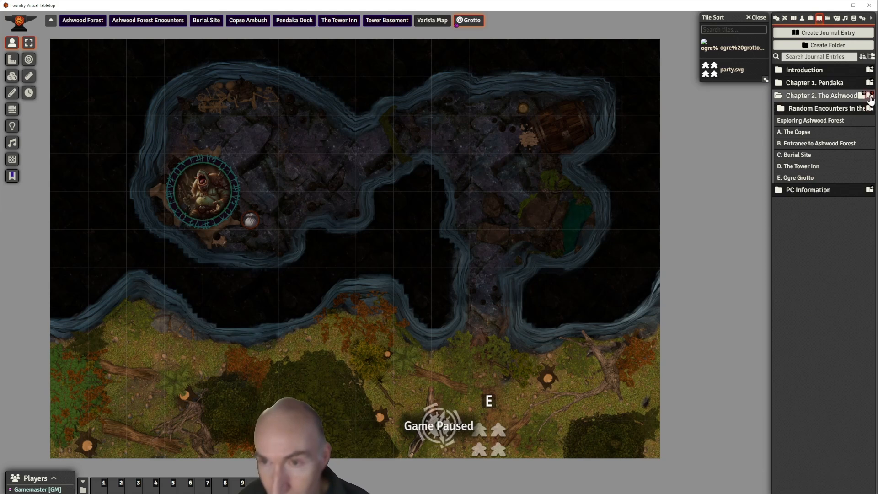
left_click(870, 97)
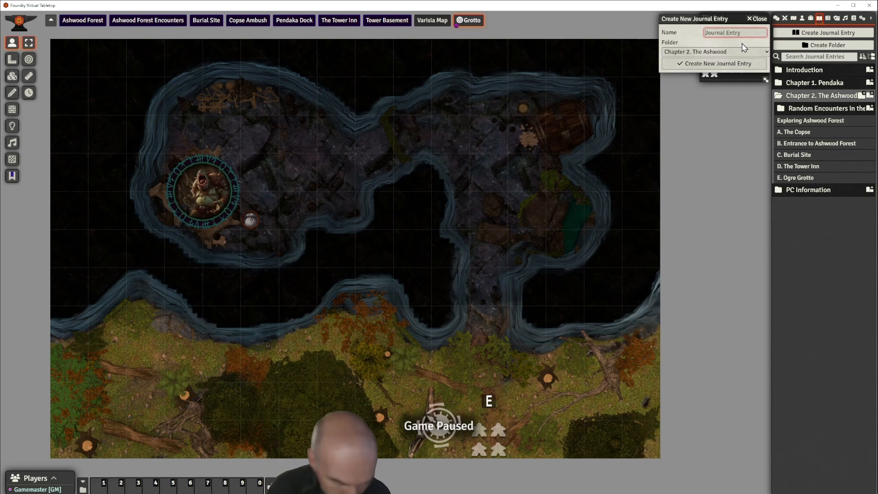
type("F. B")
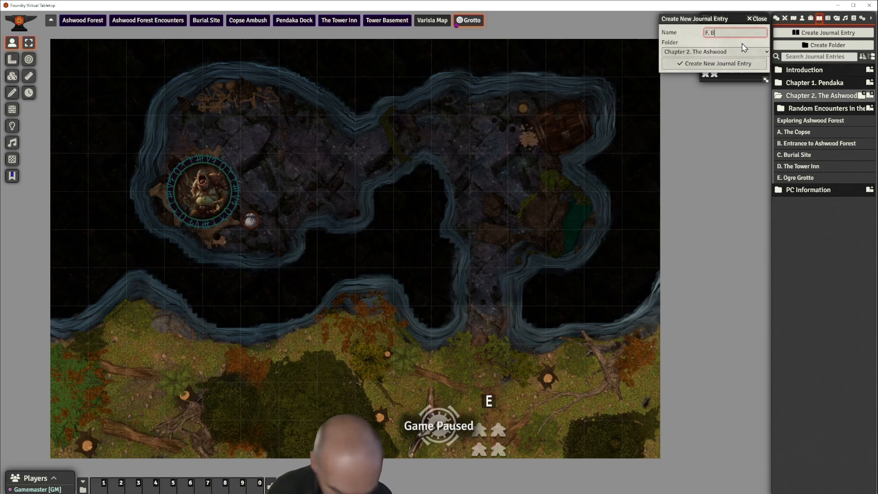
type("lackforest")
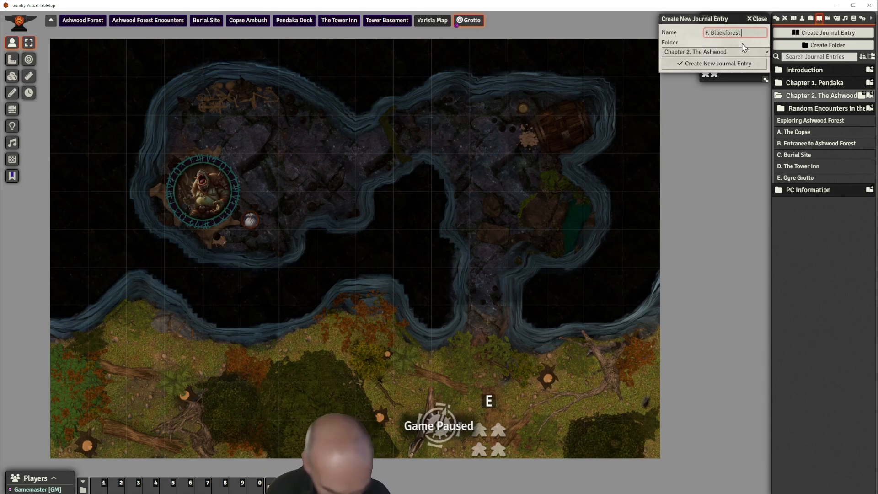
type(" Caves")
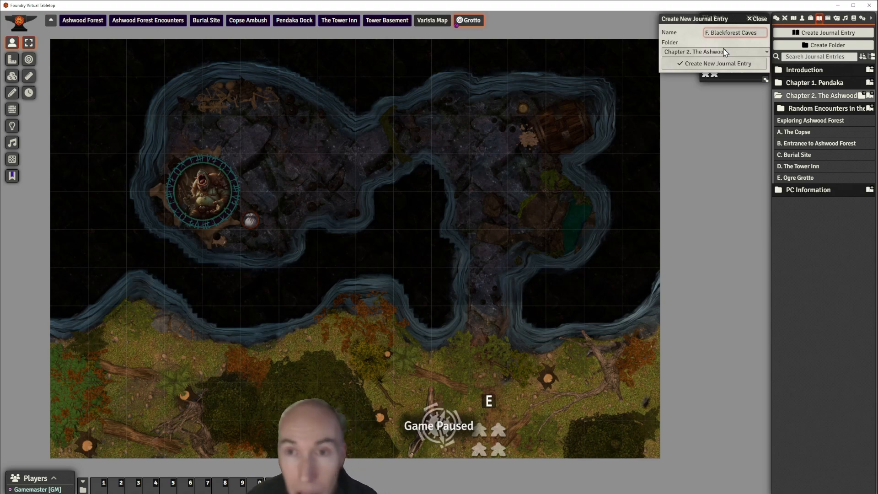
left_click(717, 68)
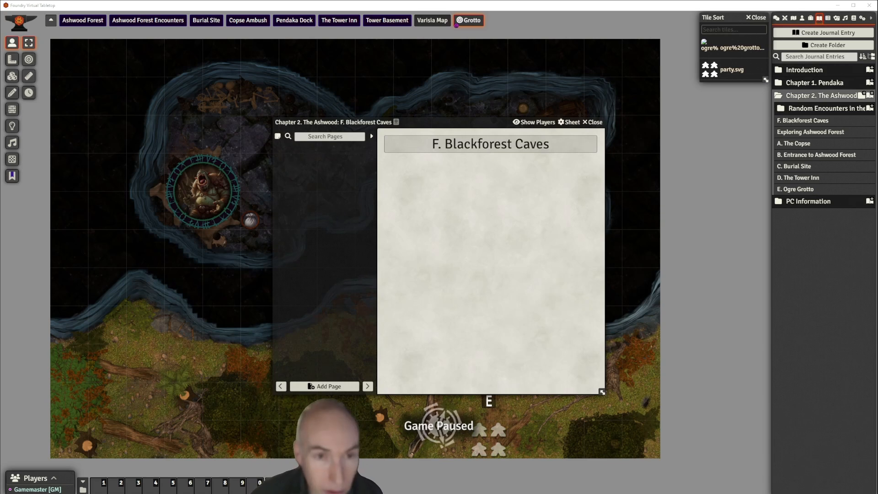
- Add a text page named Blackforest Caves with its title display turned off, and paste in the copied kobold cave description
left_click(328, 386)
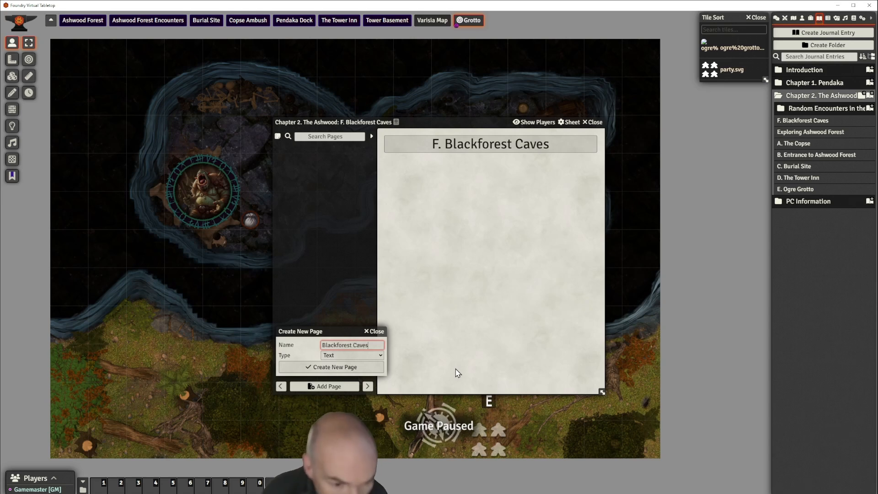
left_click(344, 368)
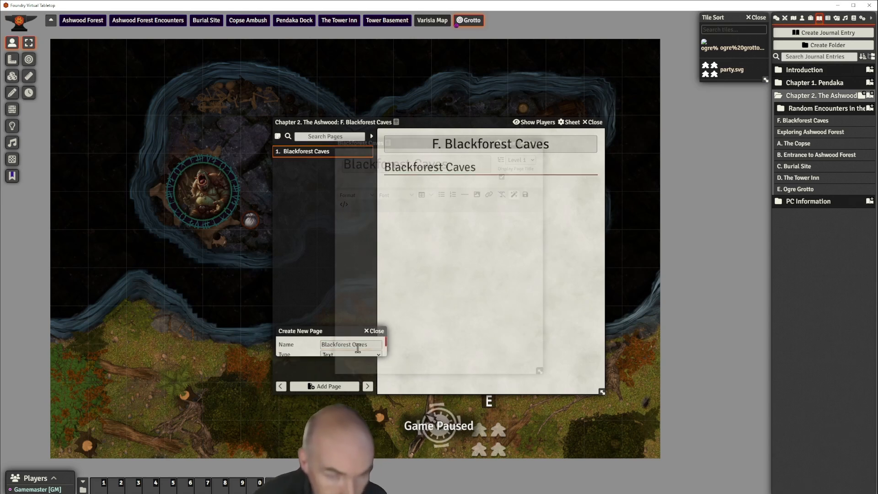
left_click(502, 178)
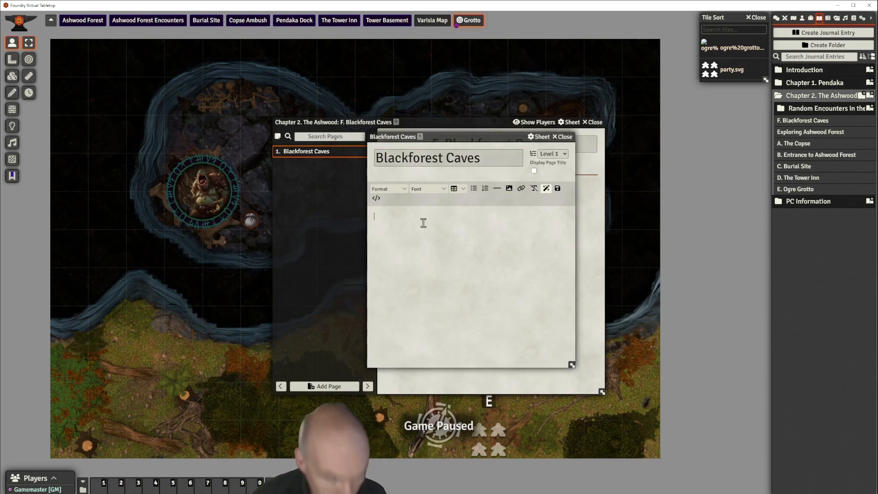
key("ctrl+v")
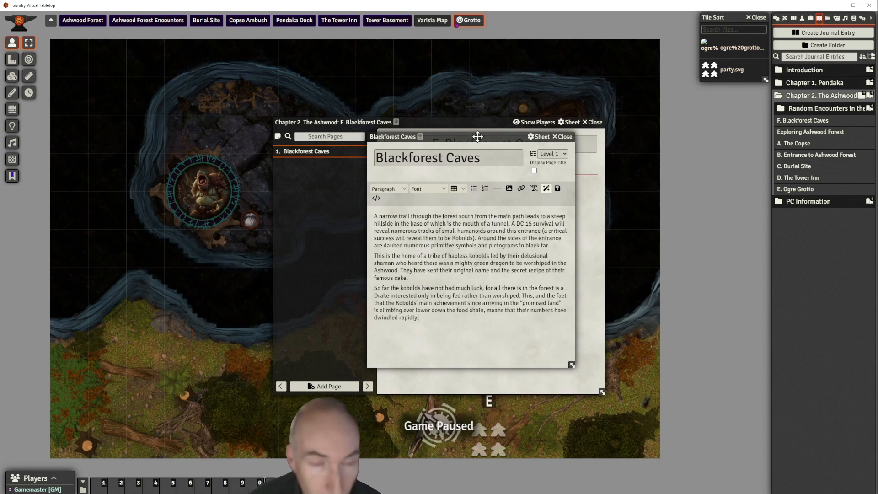
- Arrange the page editor and the F. Blackforest Caves journal window side by side, and save the page text
left_click_drag(481, 141, 174, 131)
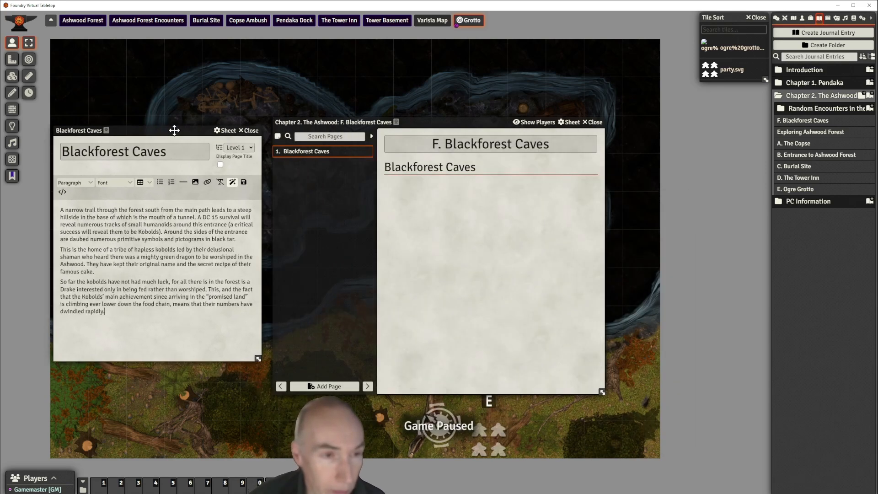
left_click_drag(459, 126, 496, 115)
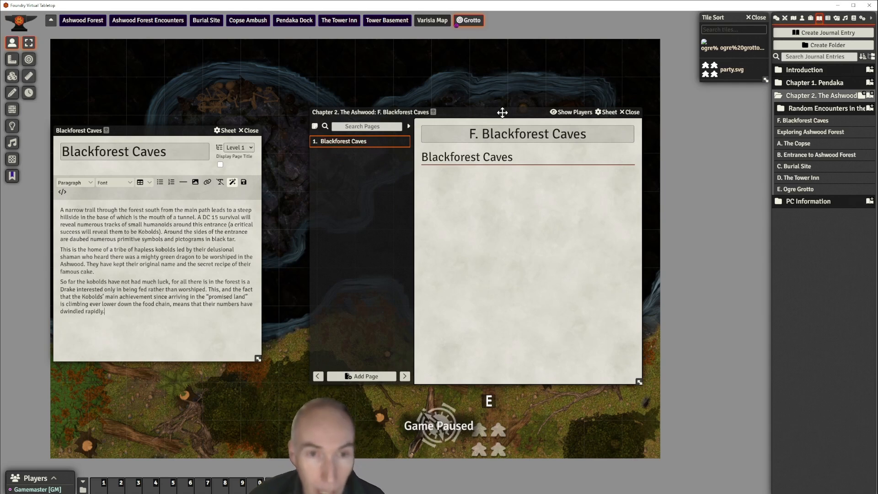
left_click_drag(503, 112, 545, 115)
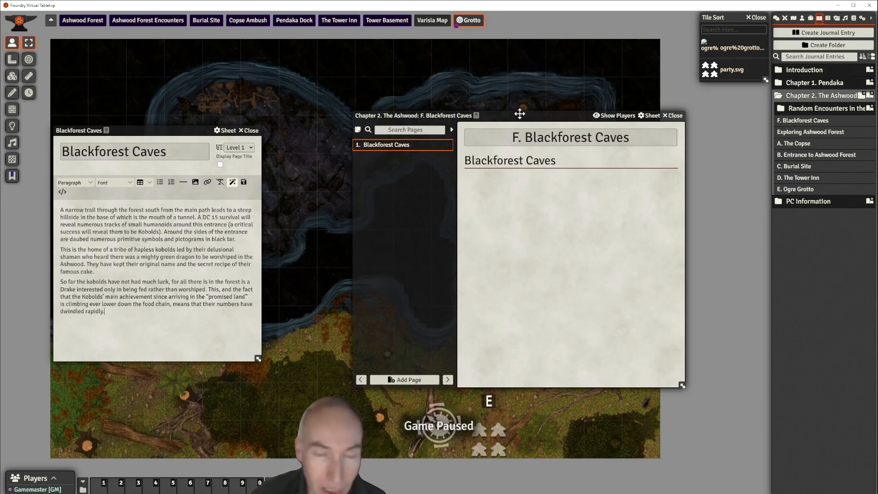
left_click_drag(516, 120, 527, 122)
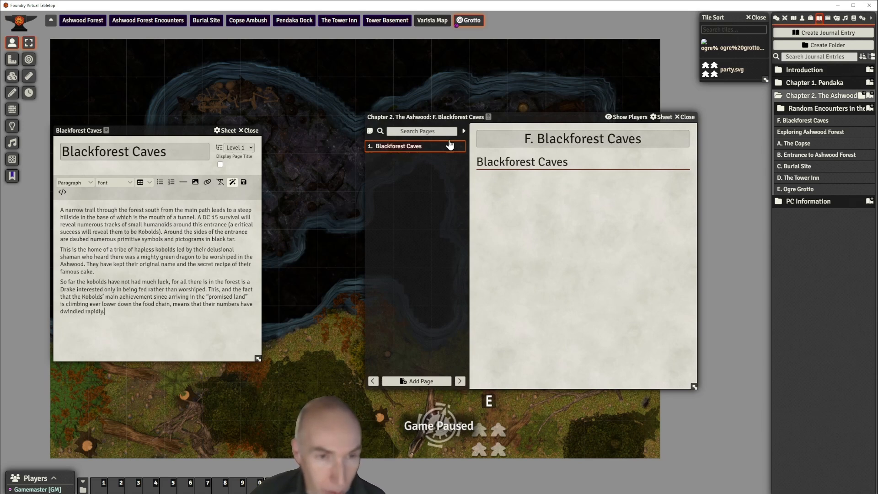
left_click_drag(541, 121, 554, 140)
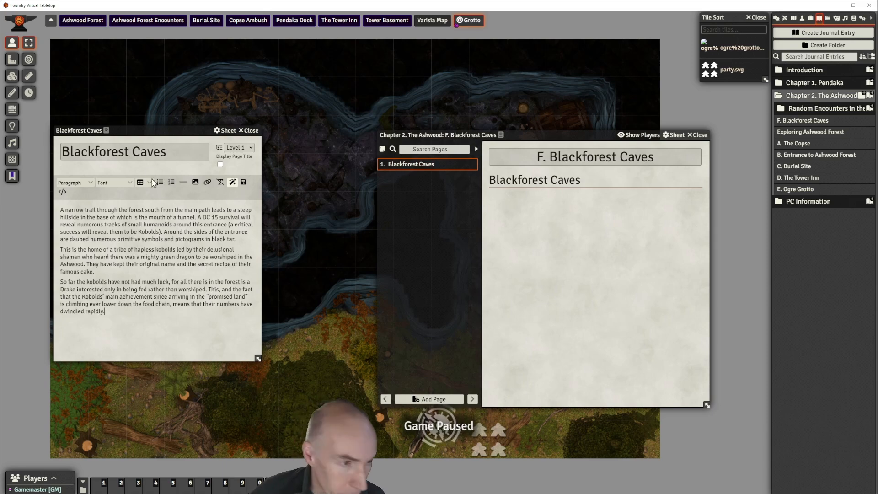
left_click_drag(141, 132, 233, 113)
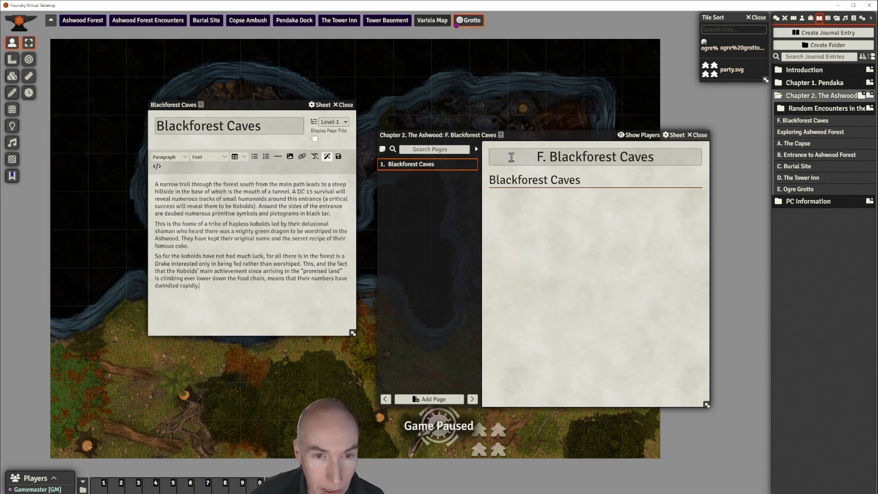
left_click_drag(543, 137, 594, 103)
left_click(338, 157)
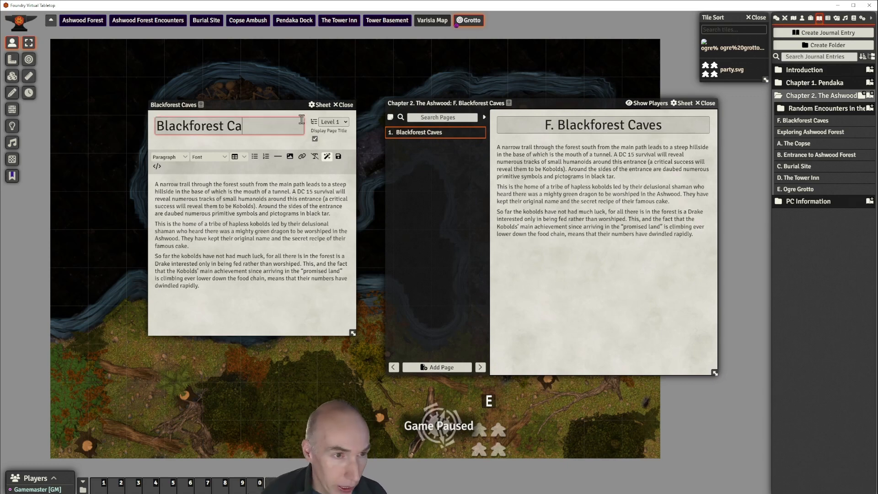
- Rename the Blackforest Caves page to "F1. Cave Entrance" with its title displayed, and save the change
key("BackSpace")
key("BackSpace")
key("BackSpace")
key("BackSpace")
key("BackSpace")
key("BackSpace")
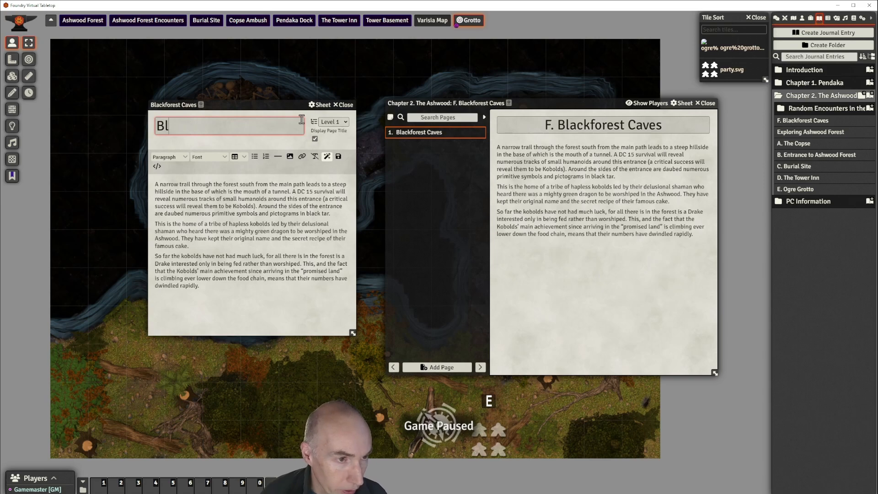
key("BackSpace")
key("BackSpace")
type("Ca")
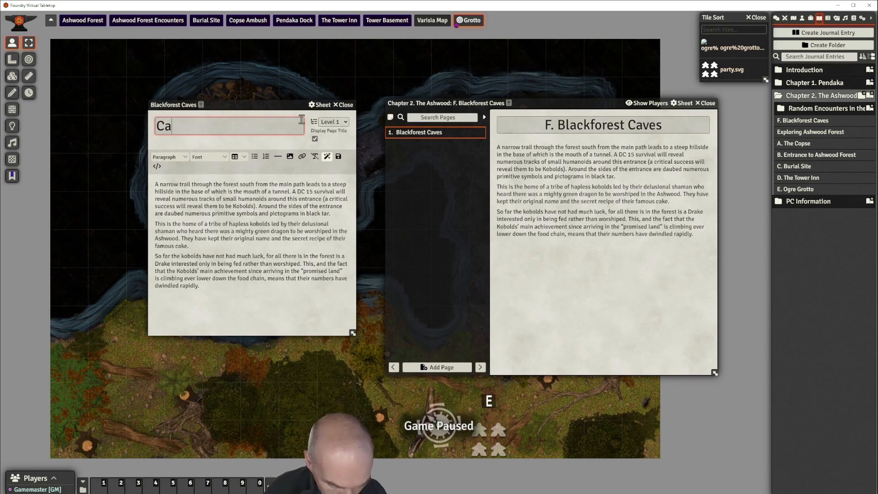
type("ve Entrance")
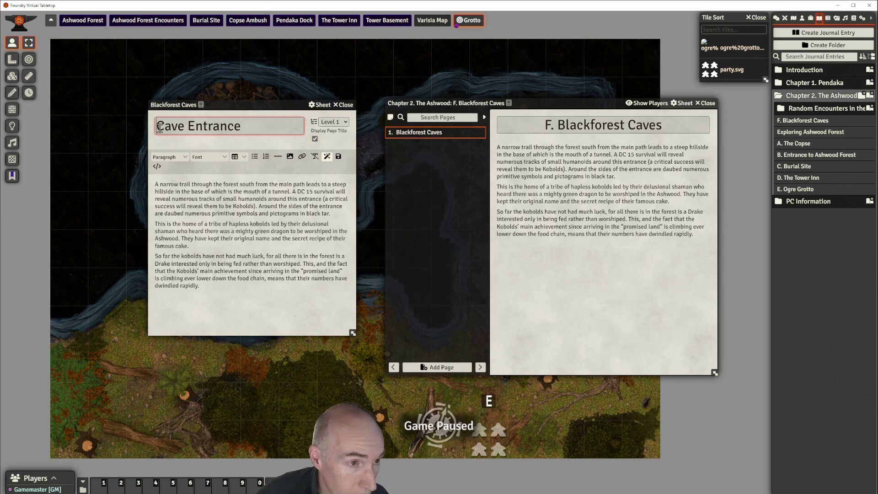
type("F1.")
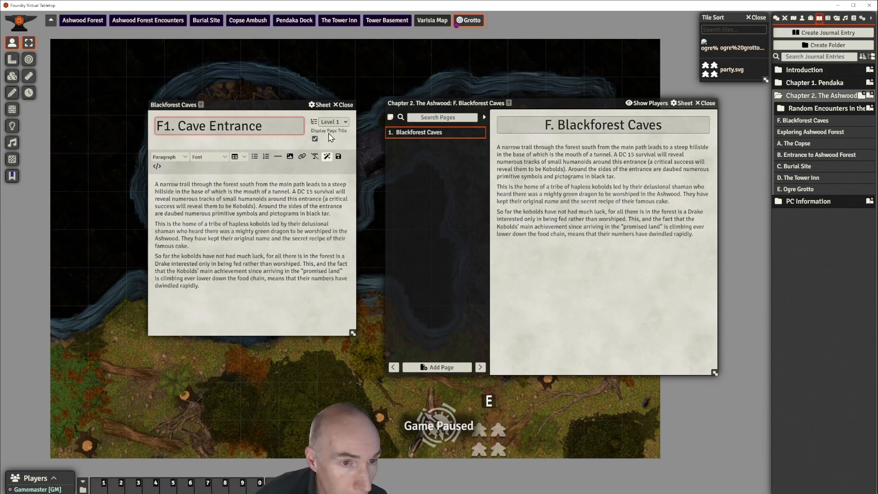
left_click(339, 158)
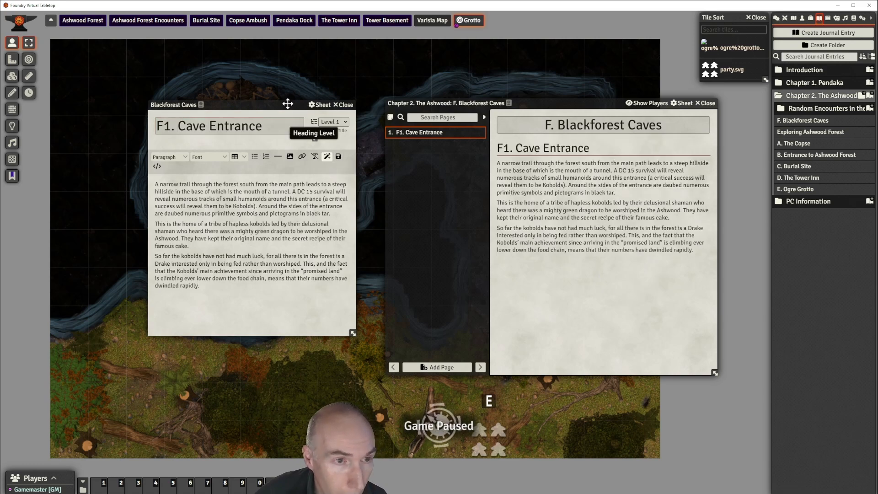
- Remove the "F1." prefix from the page name so it reads "Cave Entrance", and save the page
left_click_drag(288, 99, 280, 100)
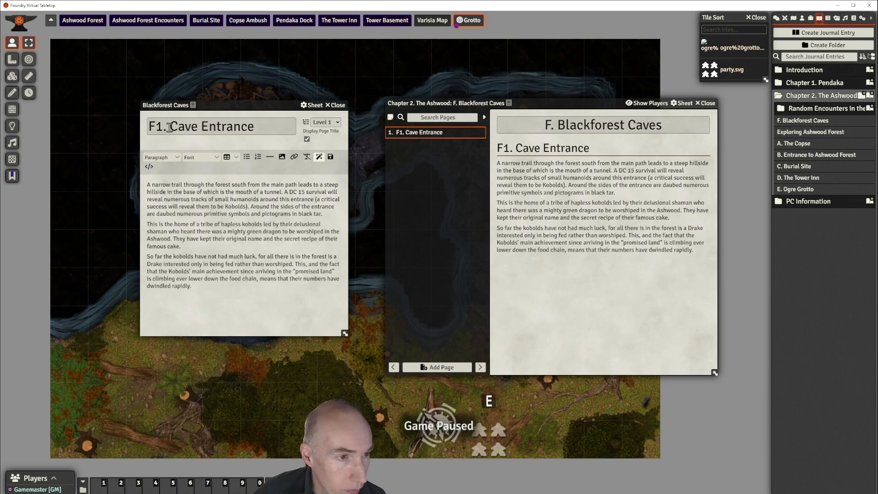
left_click_drag(170, 127, 147, 133)
key("BackSpace")
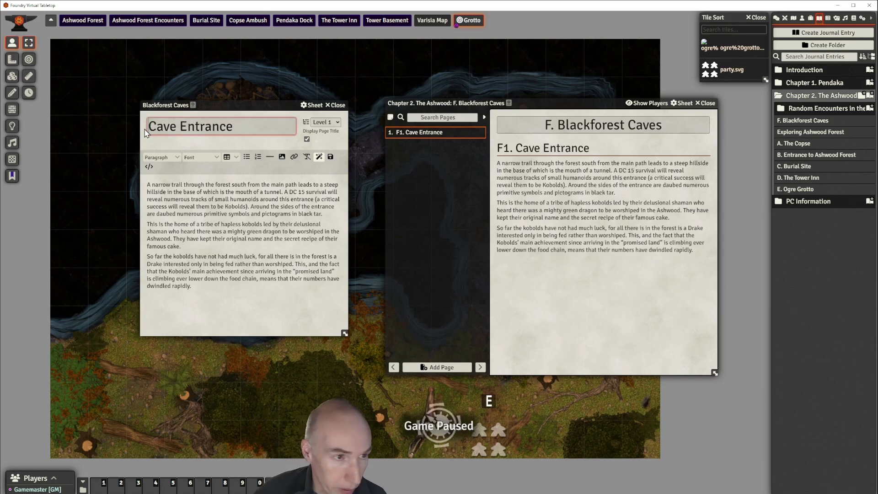
left_click_drag(233, 108, 242, 110)
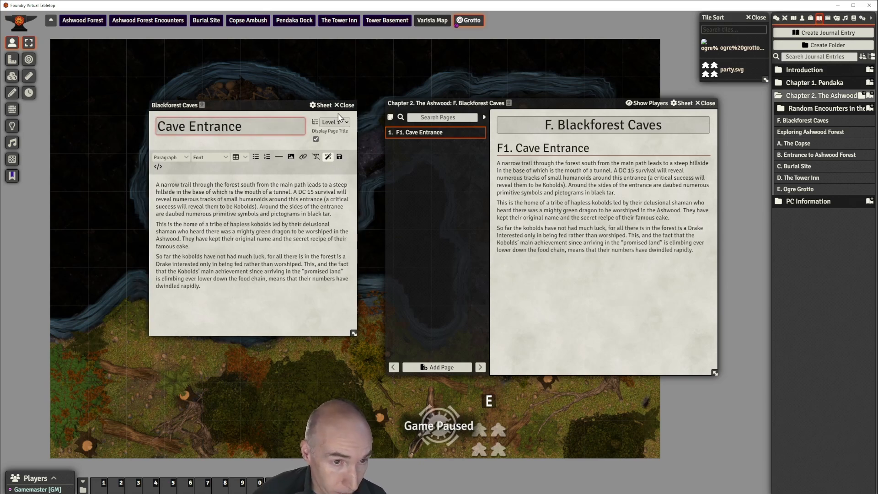
left_click(340, 157)
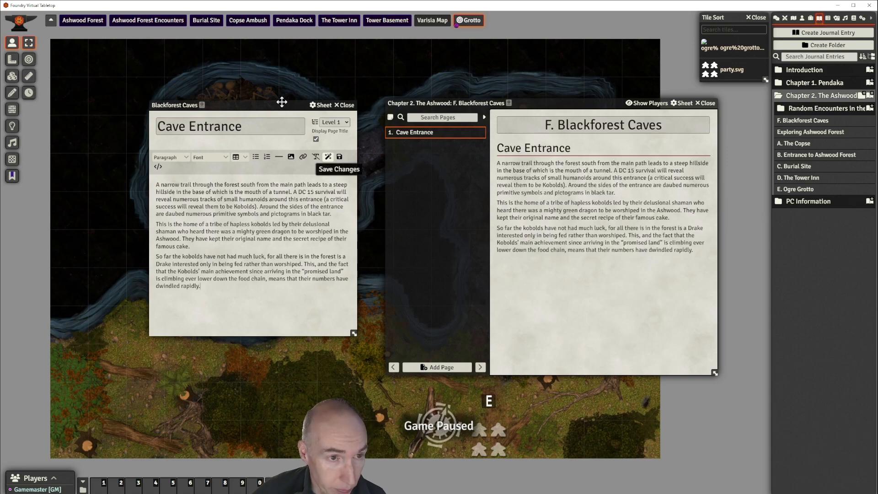
- Reopen the Cave Entrance page for editing and arrange its editor beside the F. Blackforest Caves journal window
left_click_drag(280, 102, 247, 98)
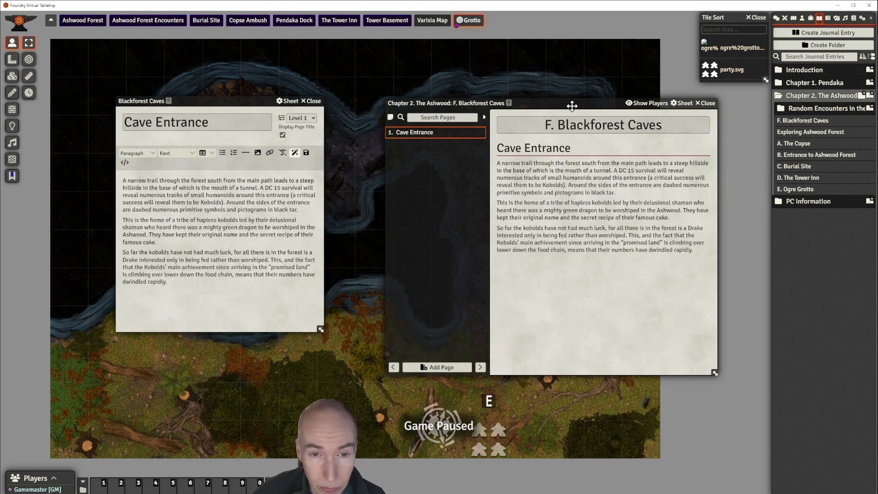
left_click_drag(568, 106, 524, 74)
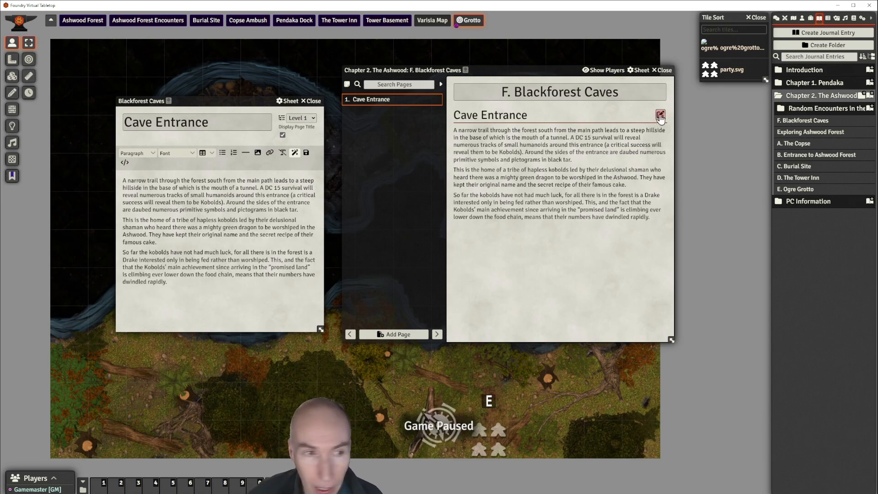
left_click(661, 114)
left_click_drag(245, 98, 536, 174)
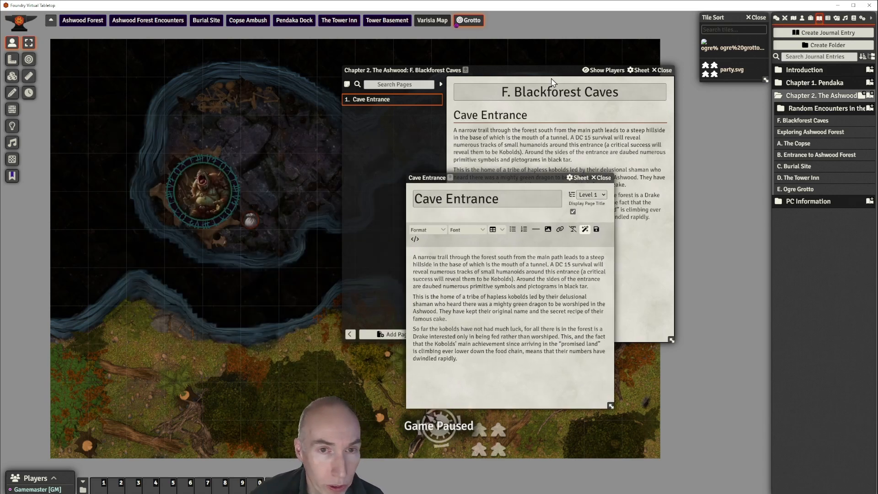
left_click_drag(550, 70, 249, 34)
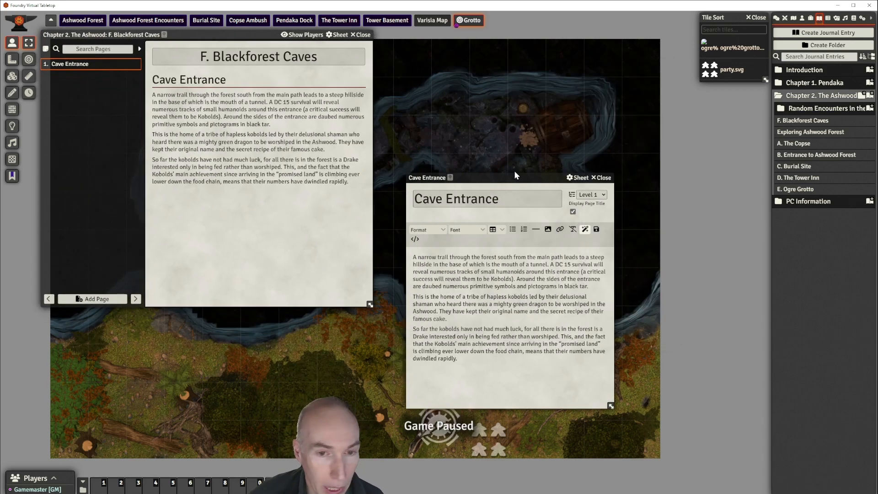
left_click_drag(518, 177, 489, 31)
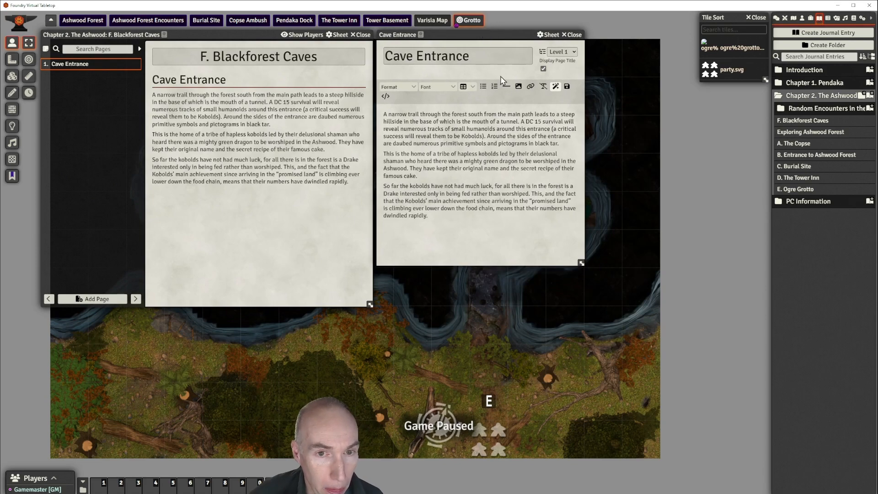
left_click(528, 121)
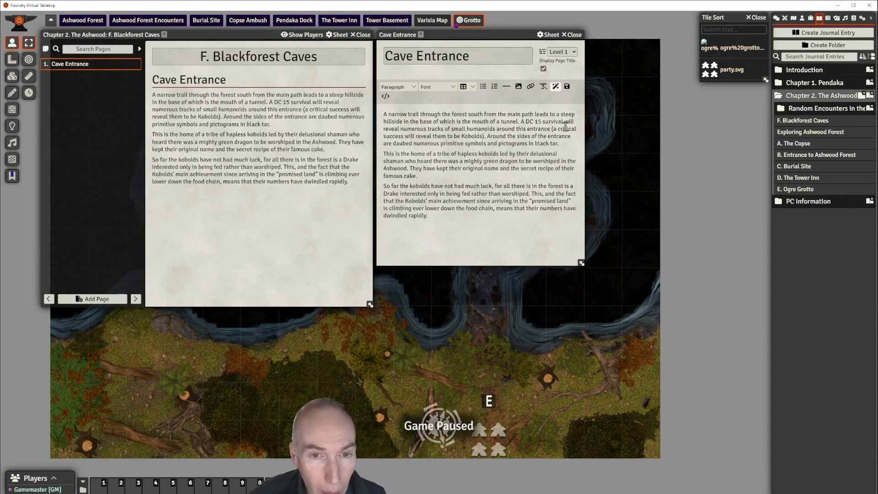
type("@Check")
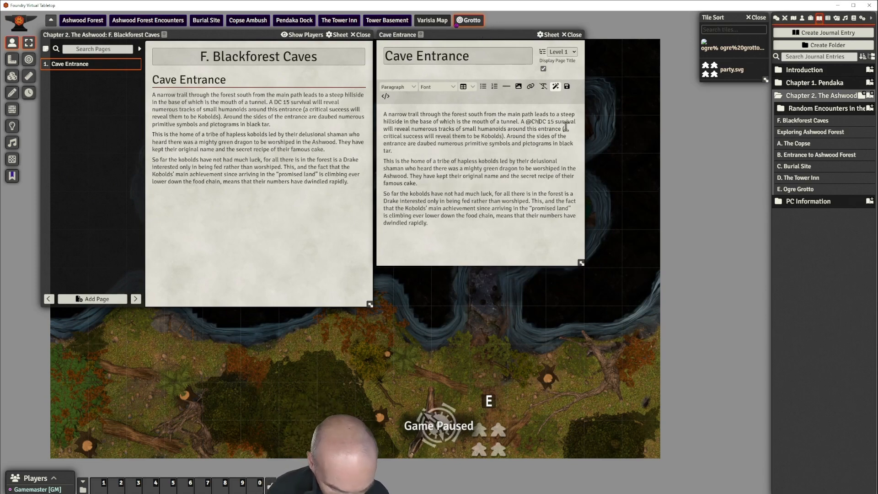
type("[")
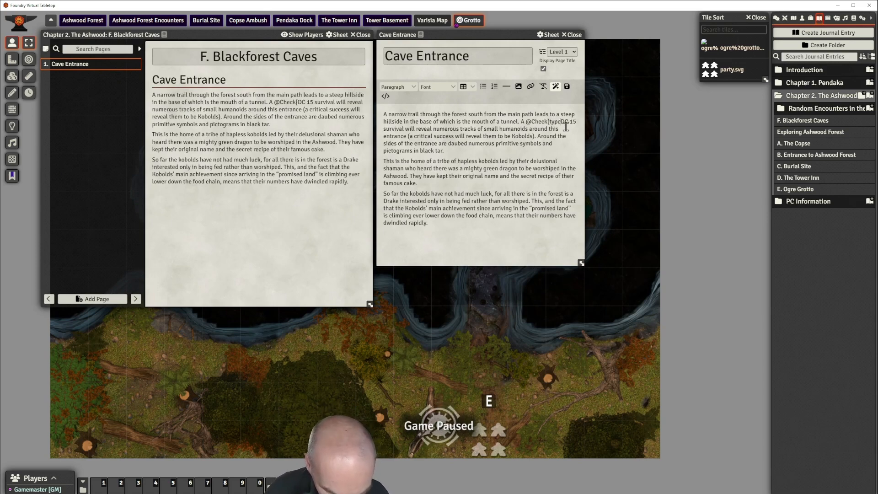
type("type:survival")
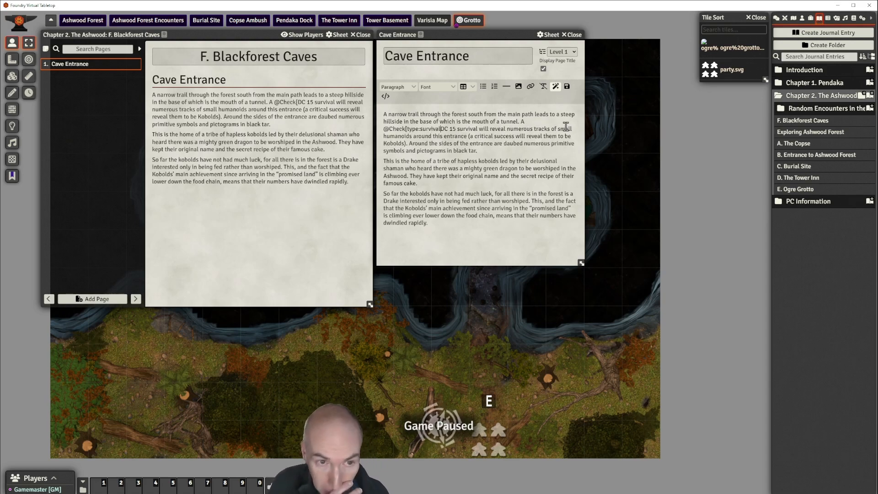
type("|dc:1")
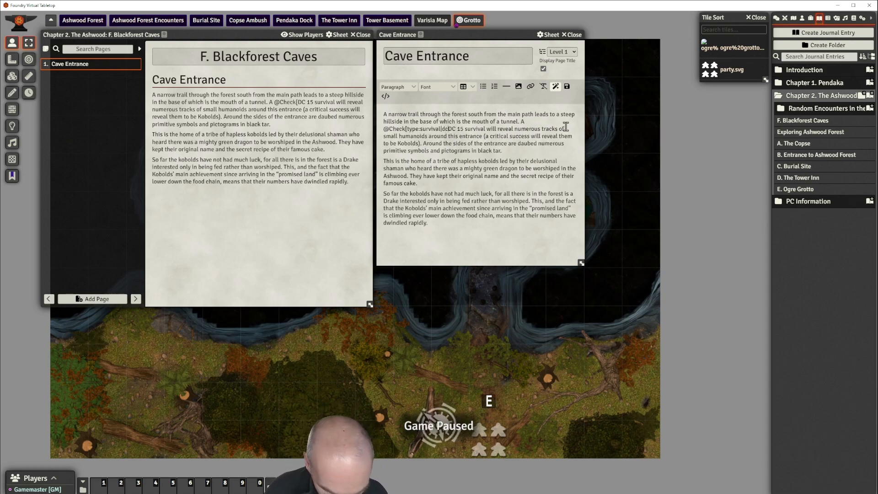
type("5")
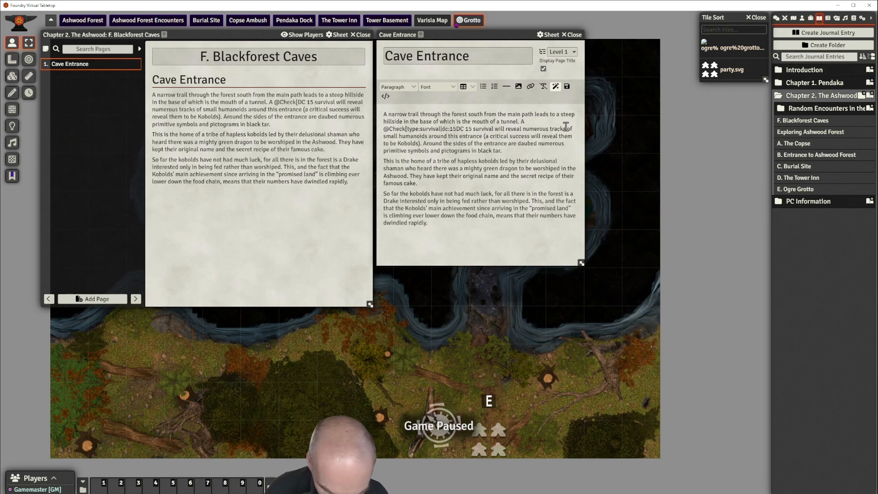
type("|traits")
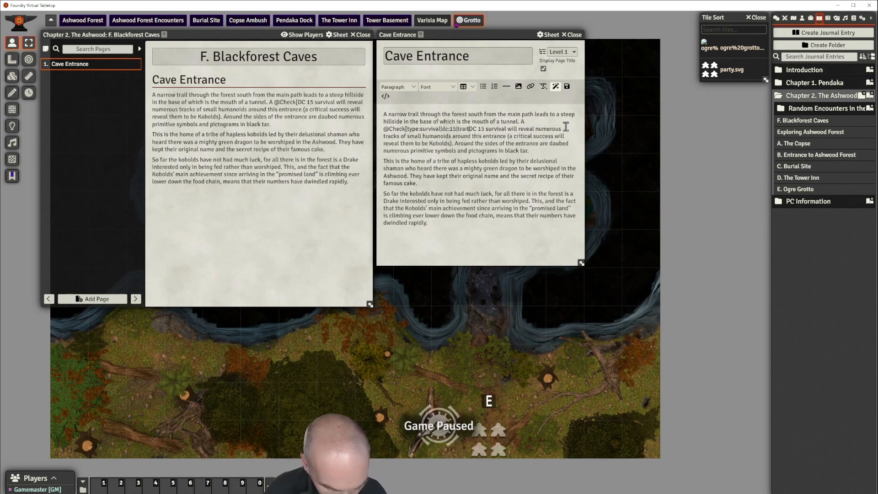
type(":secret")
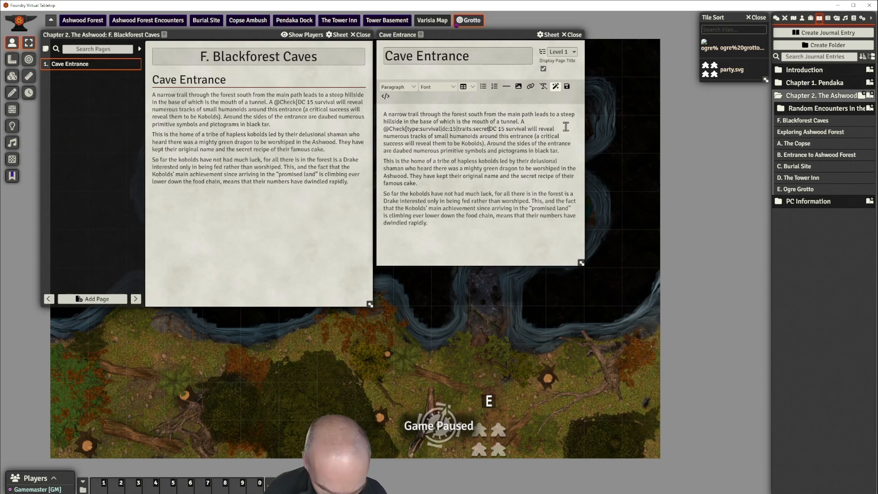
type("]")
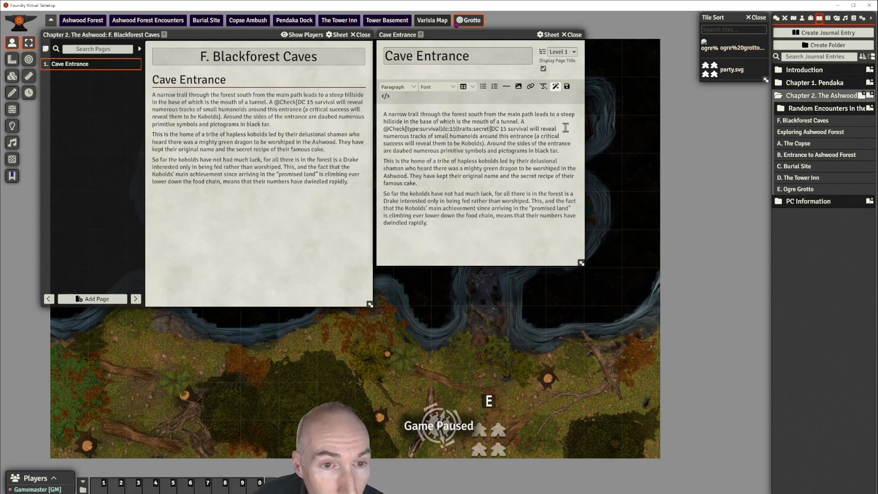
- Replace the plain "DC 15 survival" text after the inline check with "check", and save the page
key("Delete")
key("Delete")
key("Delete")
key("Delete")
key("Delete")
key("Delete")
key("Delete")
key("Delete")
key("Delete")
key("Delete")
key("Delete")
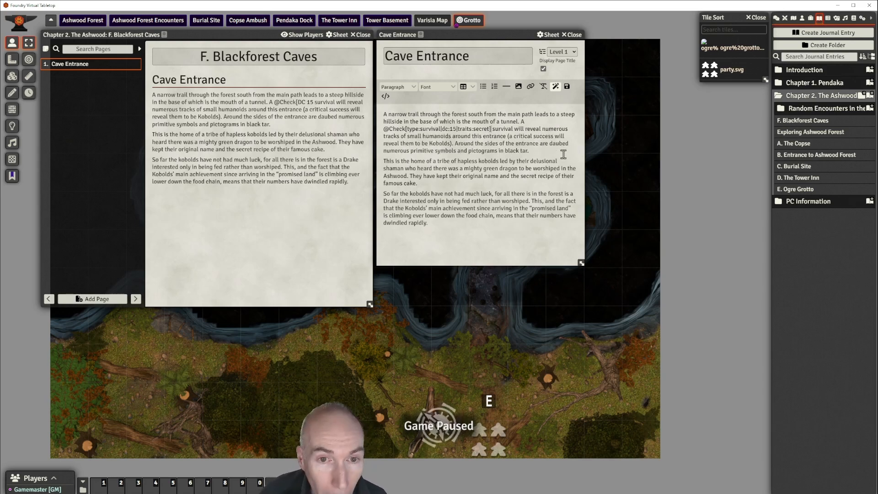
key("Delete")
key("Delete")
key("Delete")
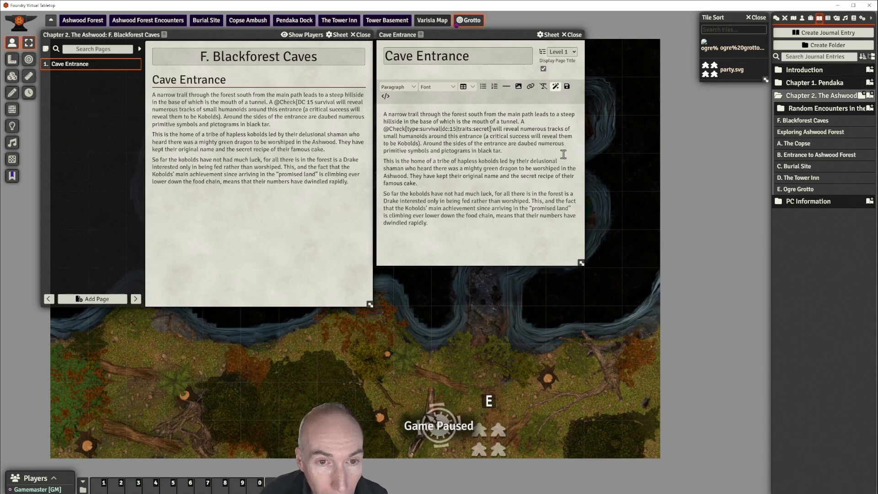
type("check")
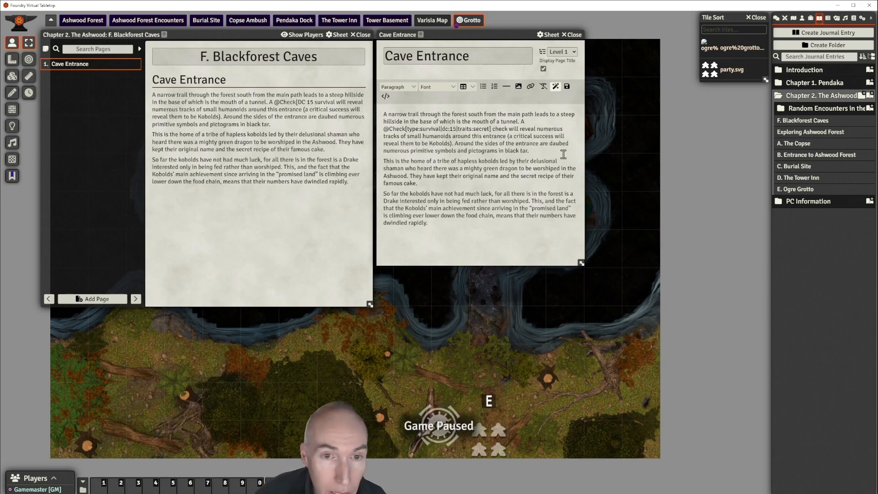
left_click(567, 87)
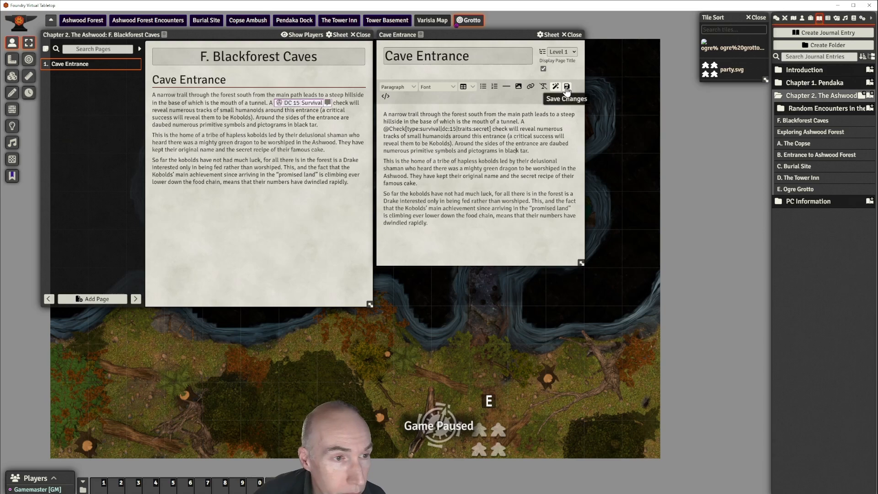
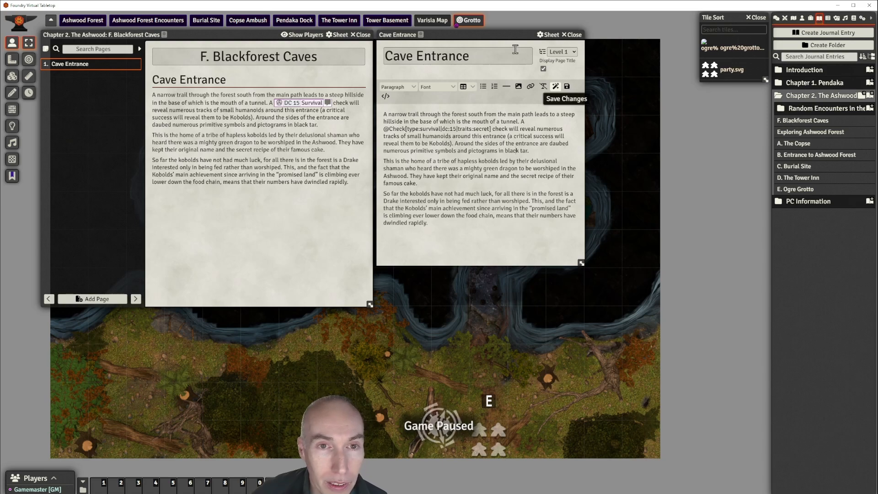
- Close the Cave Entrance page editor and the F. Blackforest Caves journal window
left_click_drag(496, 35, 493, 42)
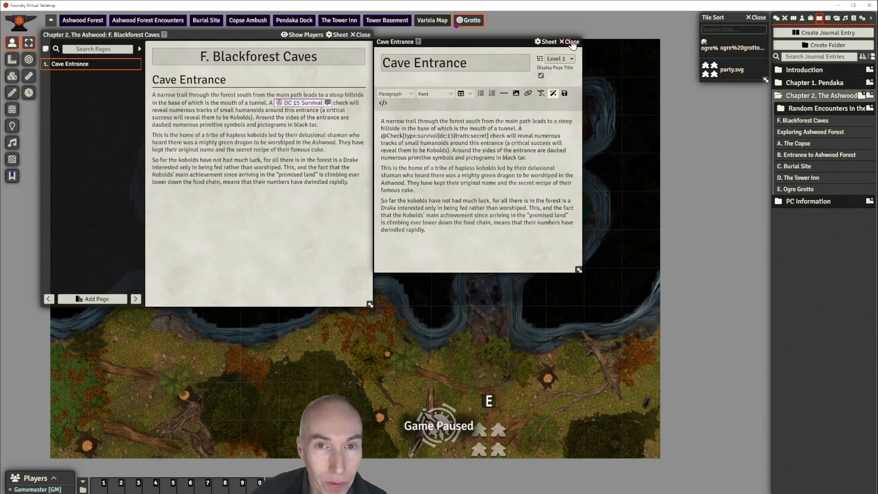
left_click(571, 42)
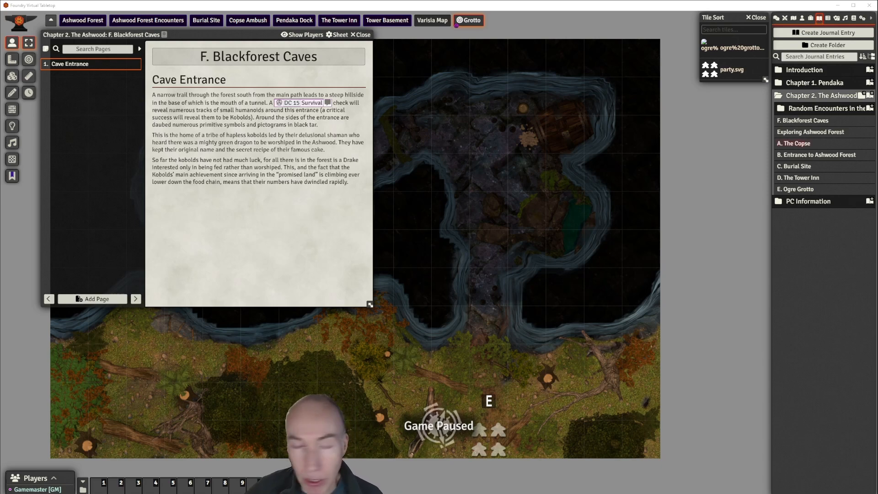
left_click_drag(254, 36, 253, 37)
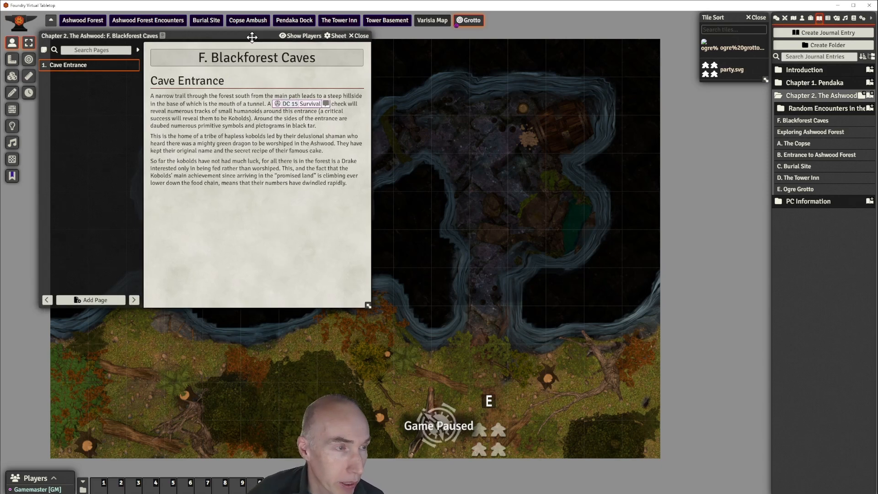
left_click(359, 36)
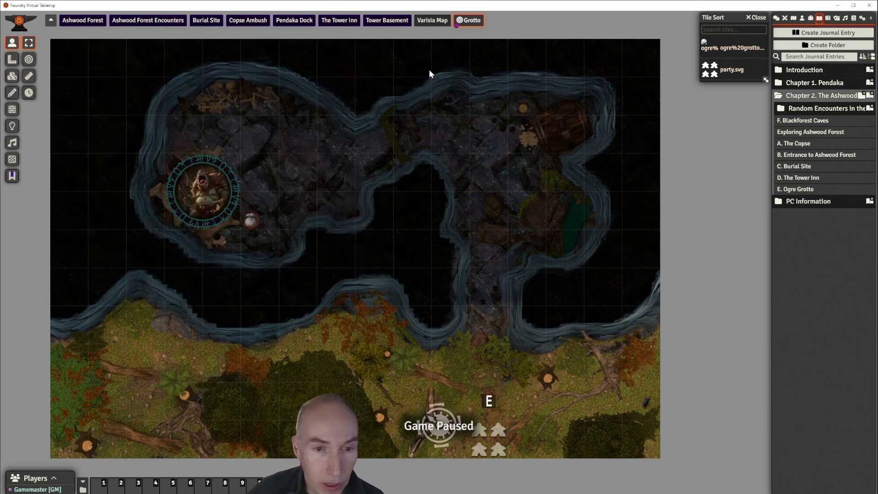
- Create a new scene named "Bkackforest Caves" in the Chapter 2. Ashwood scene folder
left_click(794, 18)
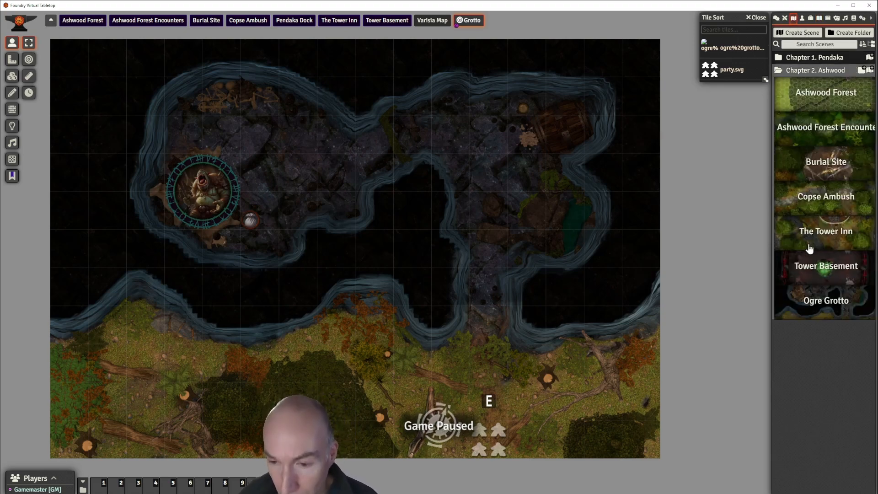
left_click(863, 71)
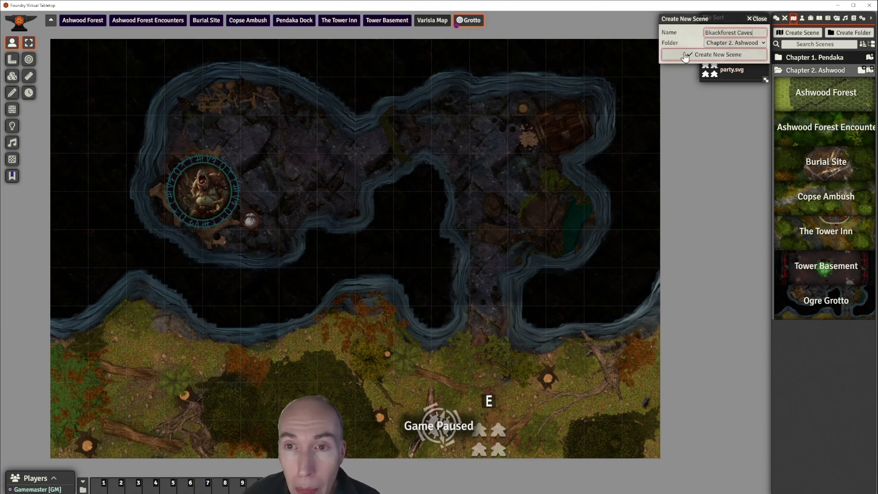
left_click(714, 53)
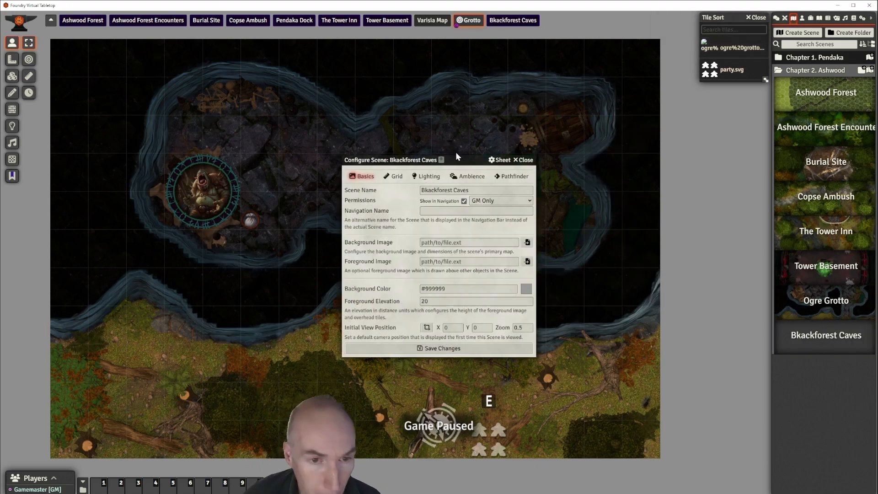
- Set the new caves scene's background image to blackforest caves 2.jpg from the module's map files
left_click_drag(470, 154, 500, 111)
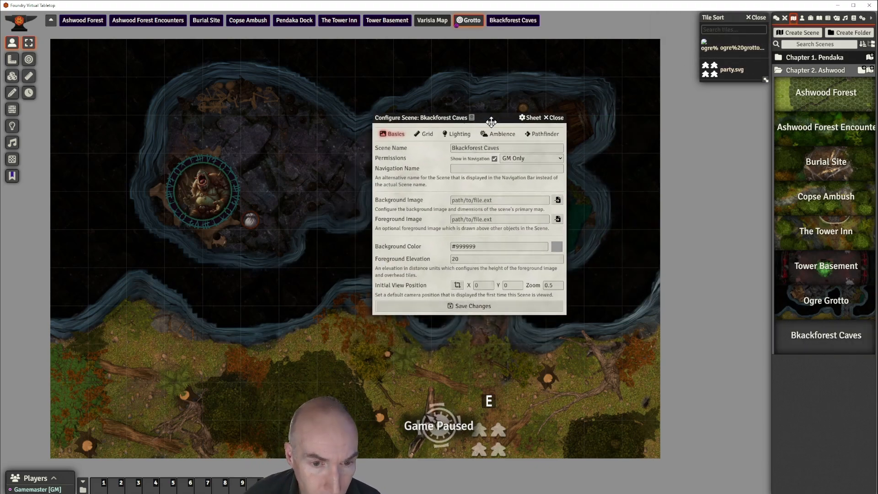
left_click(558, 200)
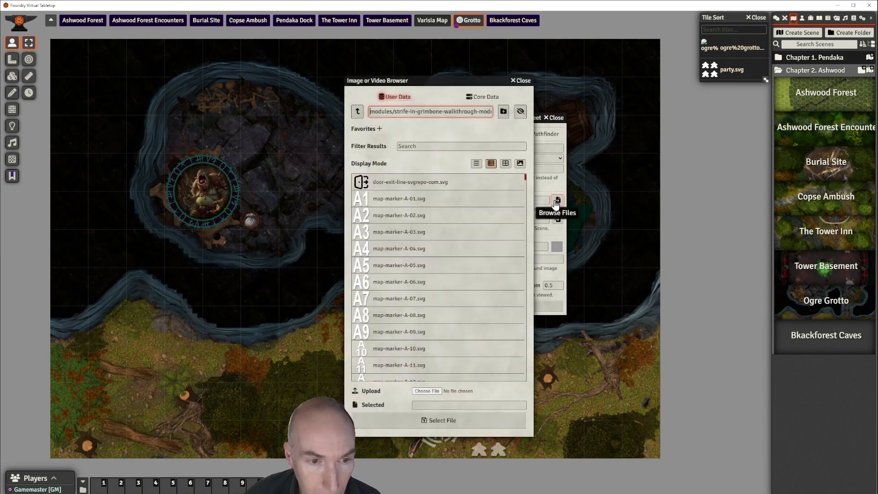
left_click(358, 111)
left_click(378, 200)
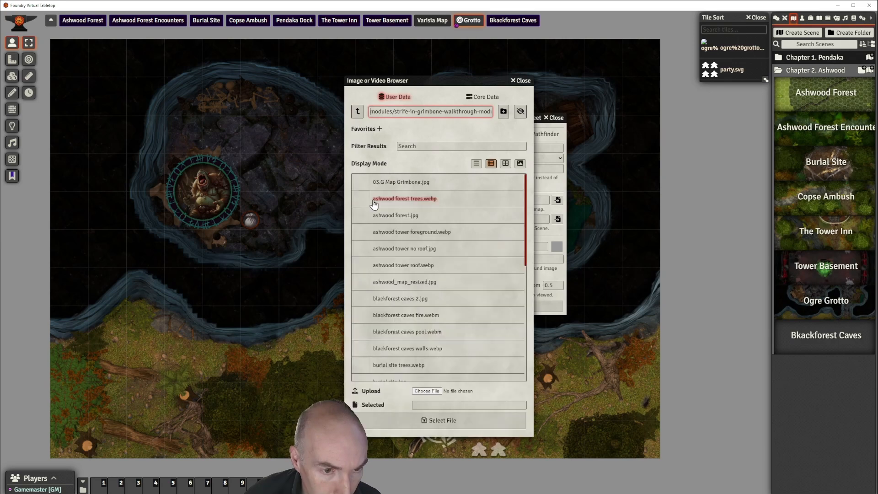
scroll(458, 275, "down", 3)
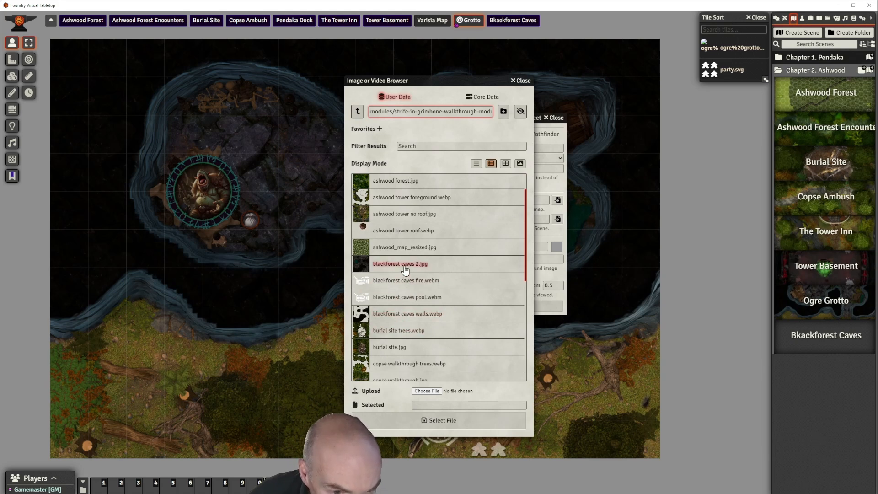
left_click(398, 270)
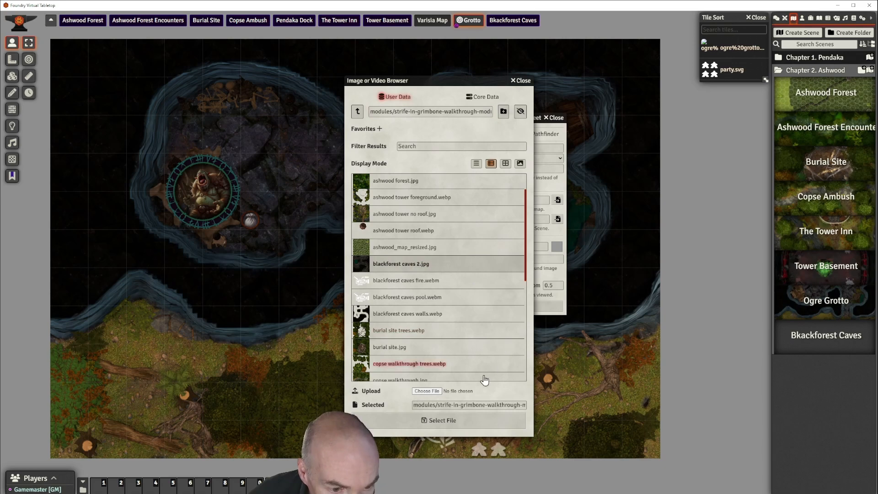
left_click(448, 421)
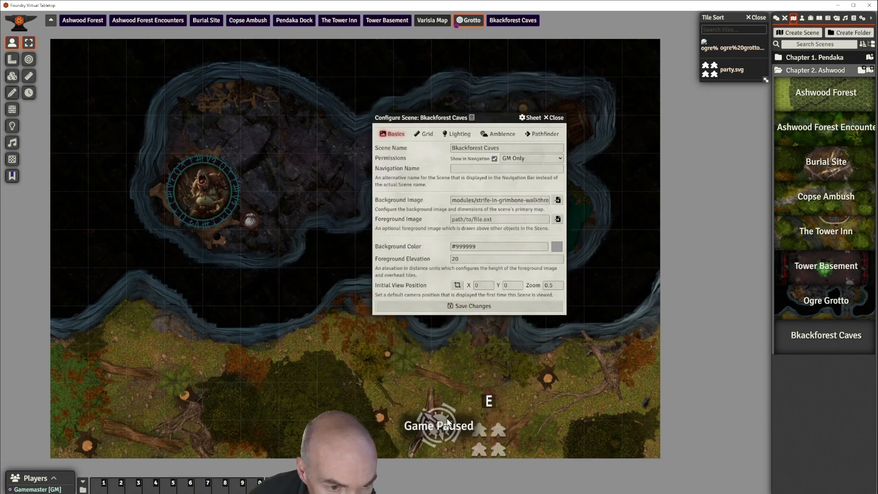
- Set the foreground elevation of the new caves scene to 10
left_click(457, 259)
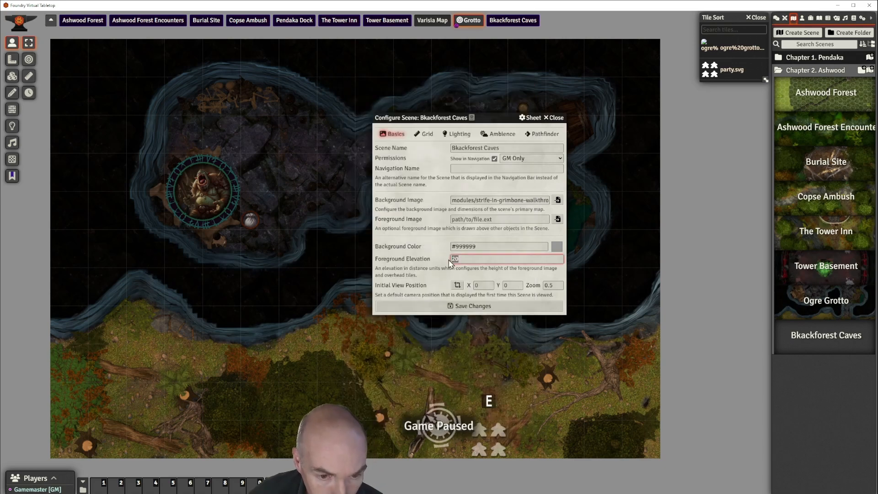
type("10")
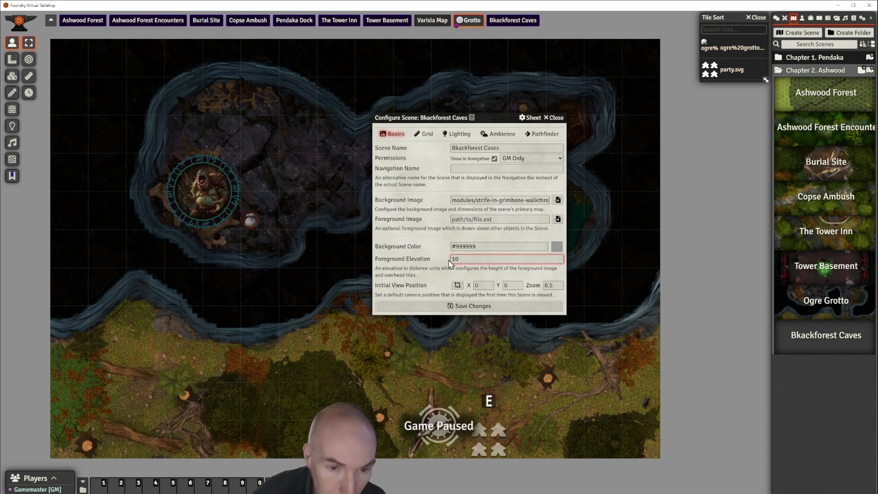
left_click(428, 275)
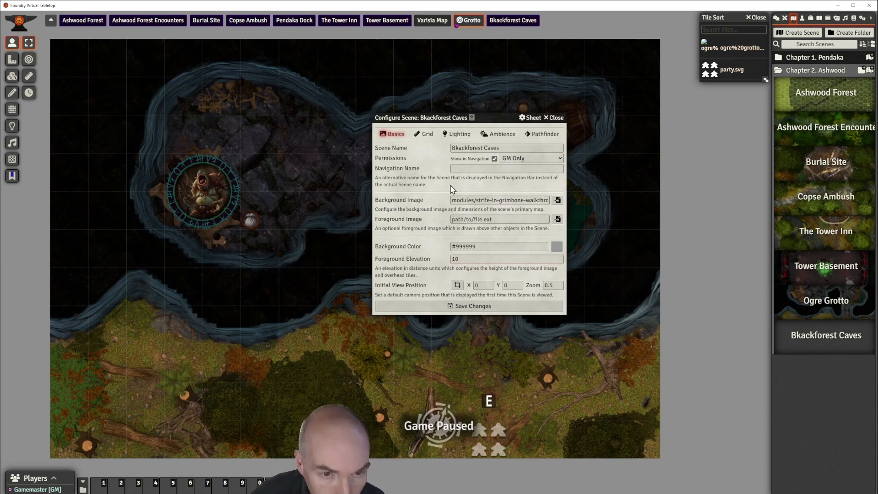
- Set the new caves scene's padding percentage to 0 and its grid size to 300 pixels
left_click(424, 136)
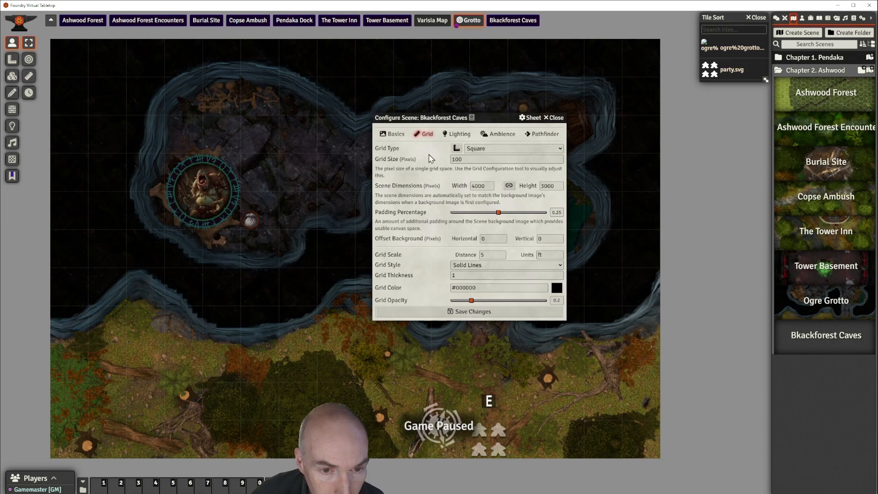
left_click_drag(498, 212, 441, 218)
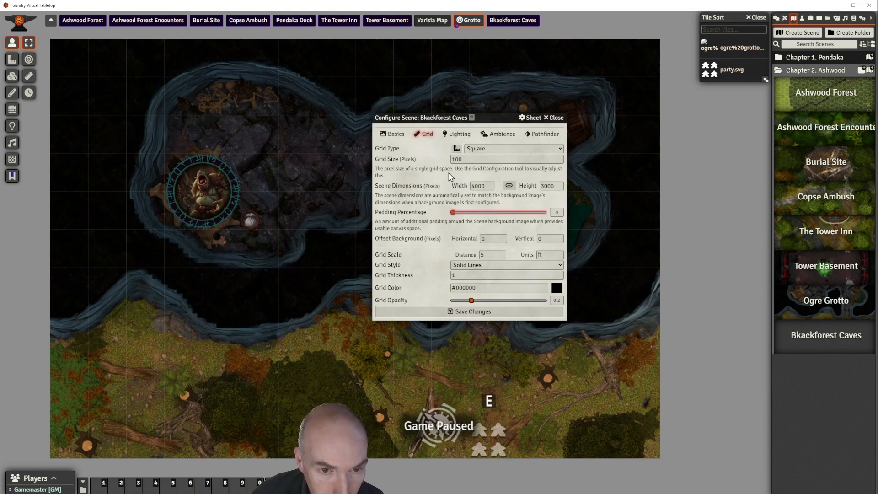
left_click_drag(463, 160, 448, 165)
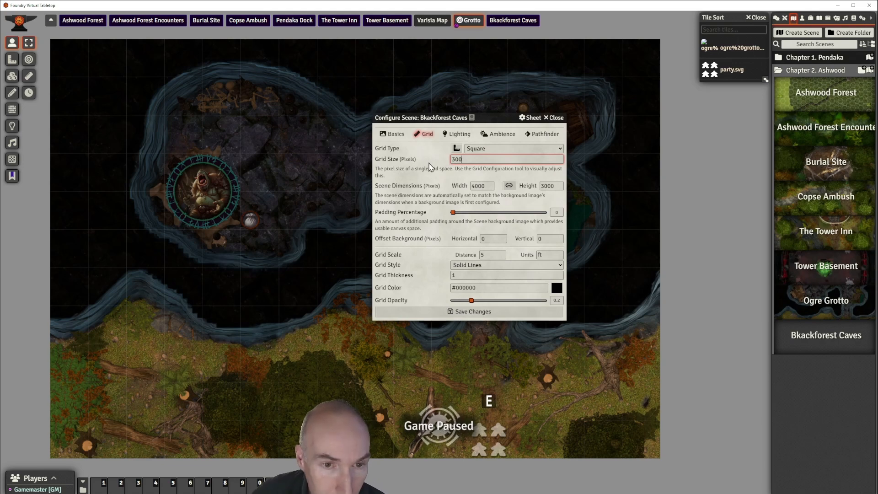
left_click(431, 167)
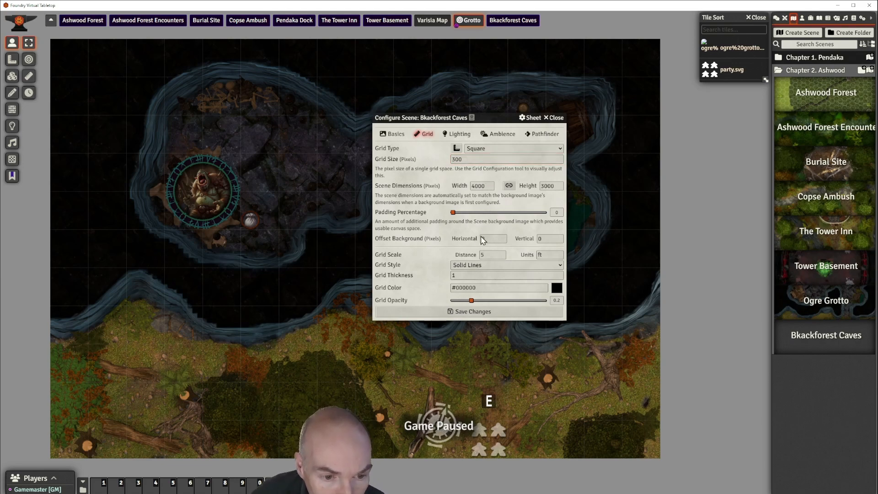
- Set the scene's grid thickness to 2 and grid color to grey #8a8a8a, and save the scene configuration with the changed dimensions
left_click(453, 275)
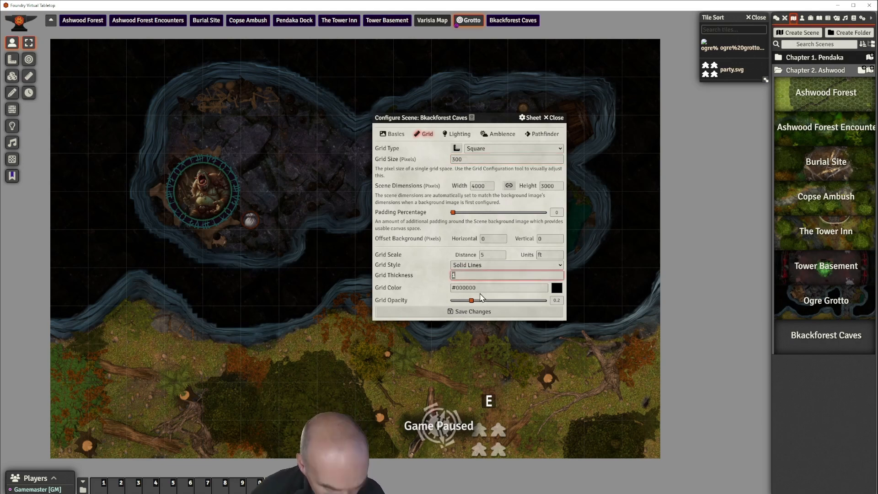
left_click(558, 289)
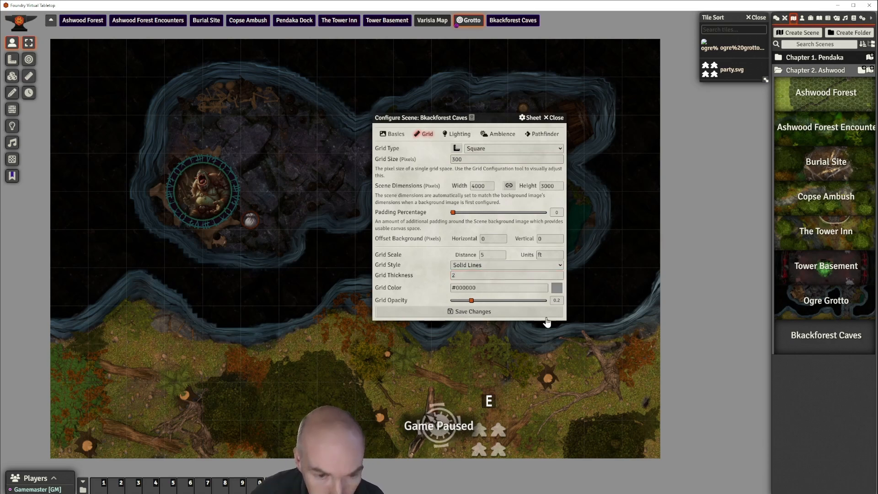
left_click(452, 313)
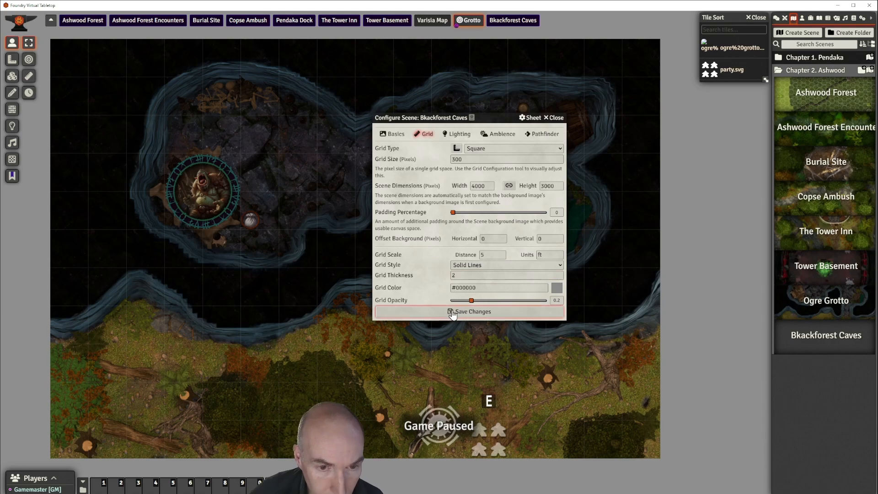
left_click(459, 315)
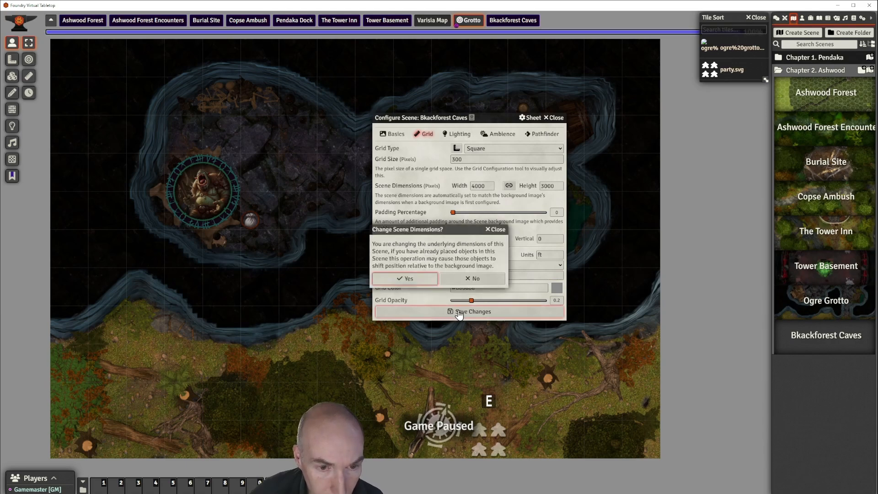
left_click(415, 280)
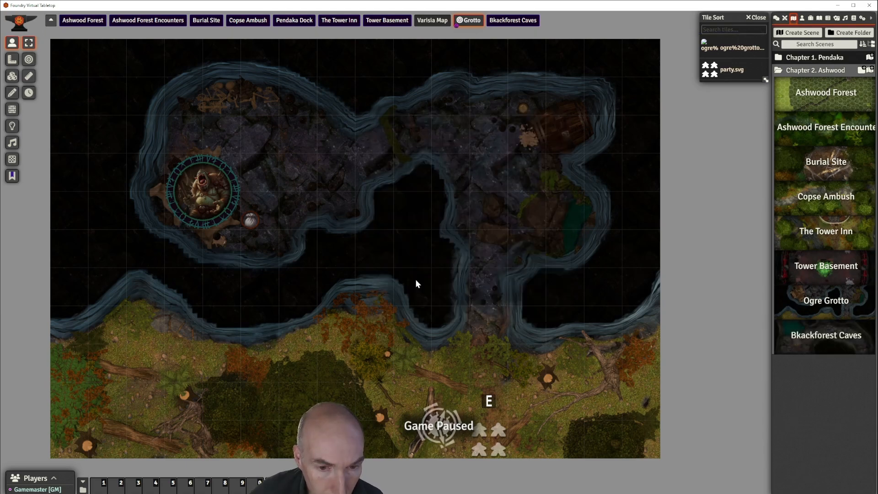
- View the Bkackforest Caves scene on the canvas and examine how its grid fits the cave map
right_click(829, 338)
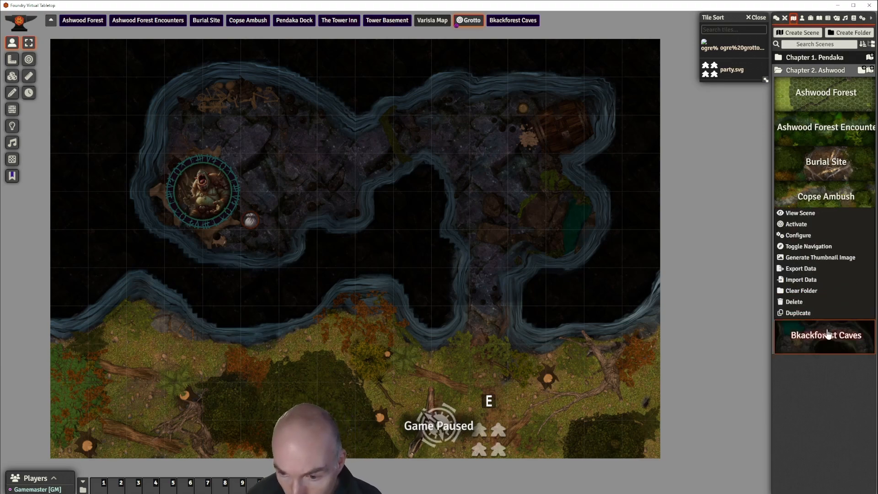
left_click(806, 213)
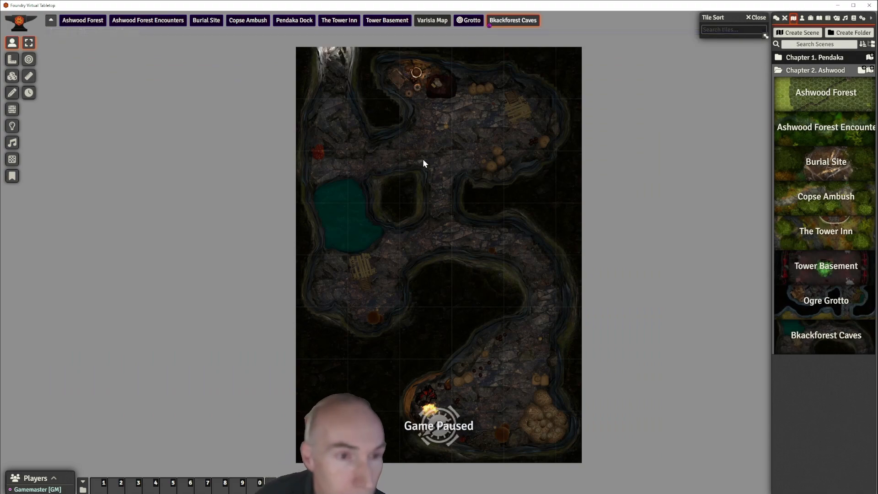
scroll(421, 146, "up", 5)
scroll(421, 147, "down", 3)
scroll(421, 147, "up", 8)
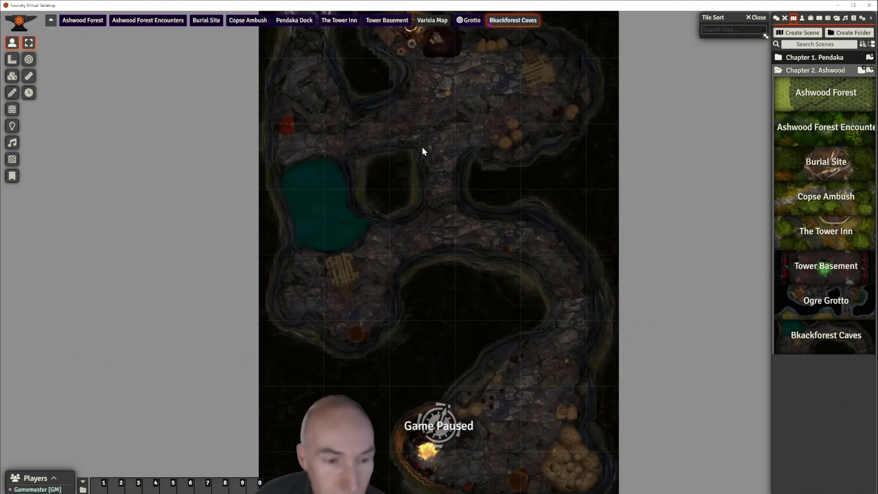
scroll(414, 165, "down", 5)
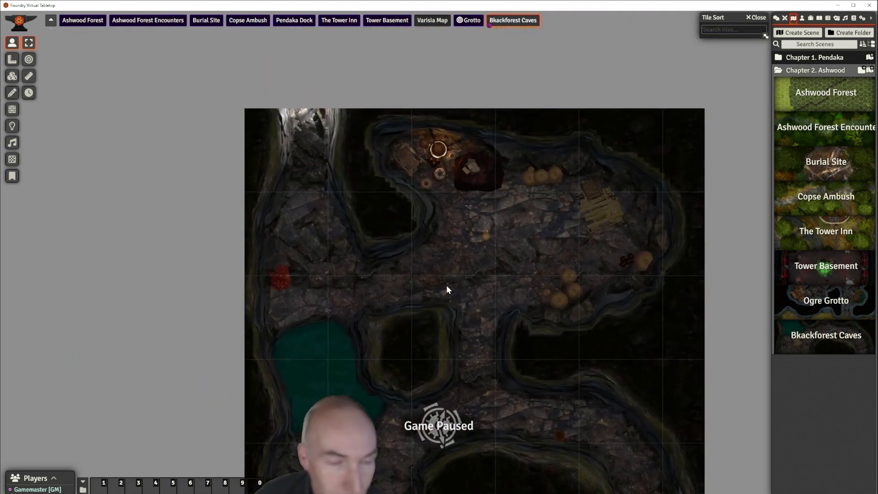
left_click_drag(452, 257, 425, 160)
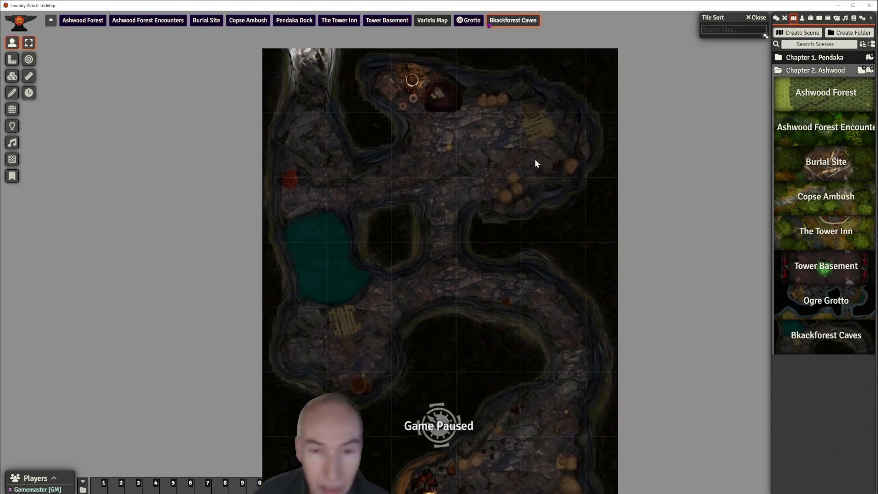
- Change the caves scene's grid size to 150 pixels and save it, accepting the scene dimension change
right_click(512, 21)
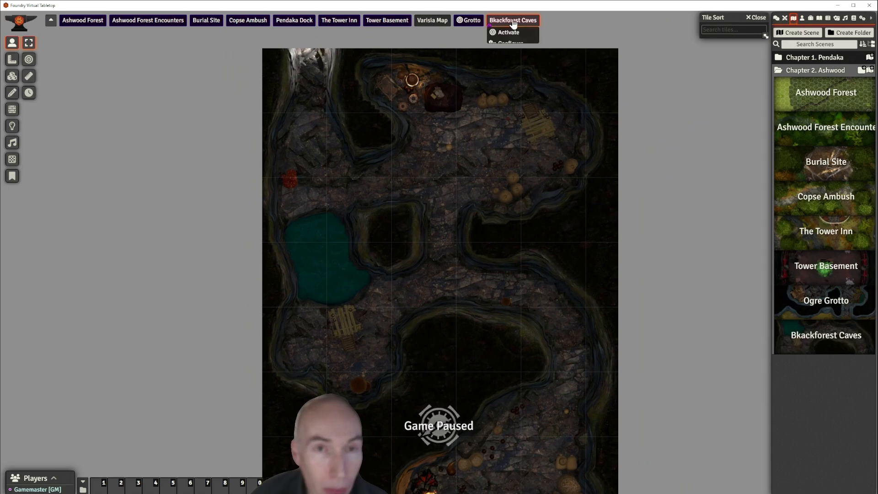
left_click(516, 44)
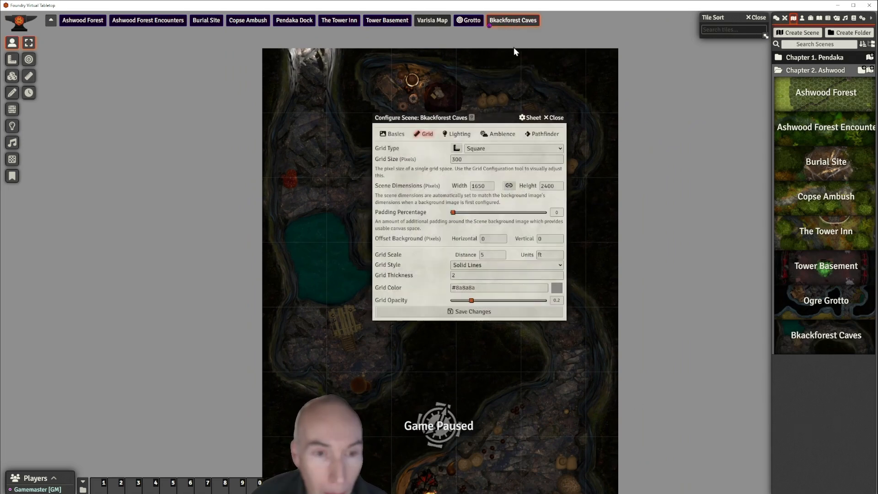
double_click(457, 160)
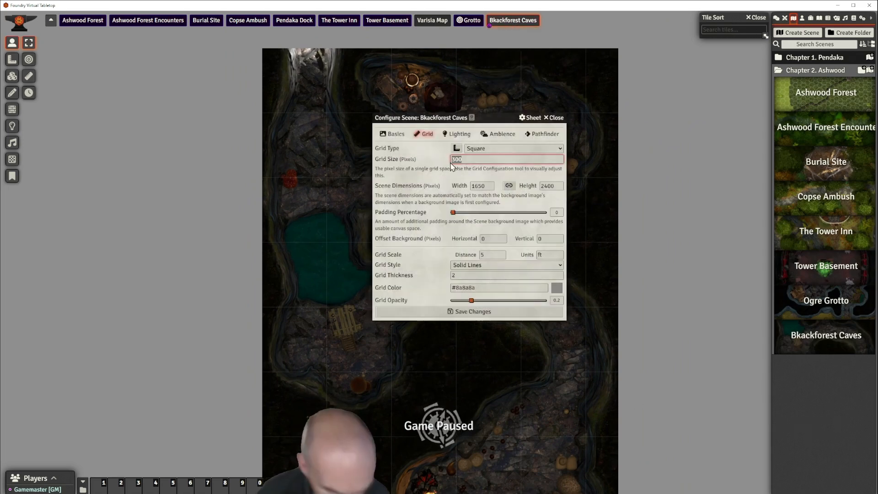
type("150")
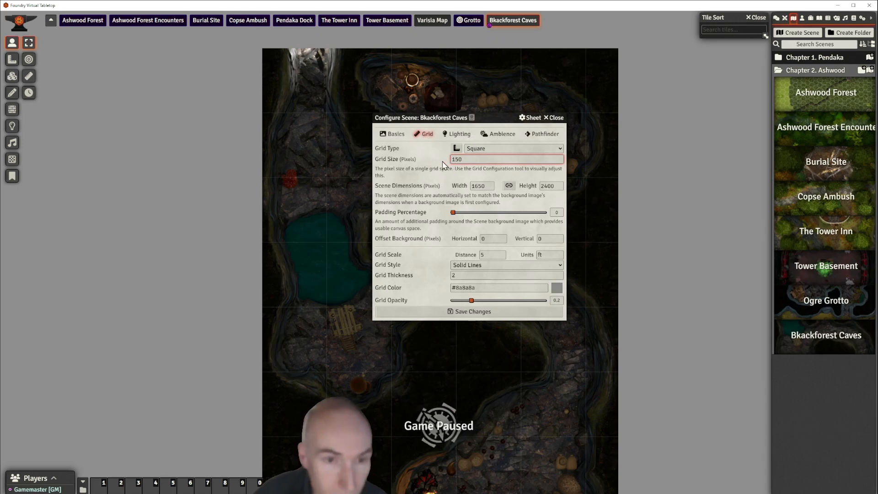
left_click(432, 161)
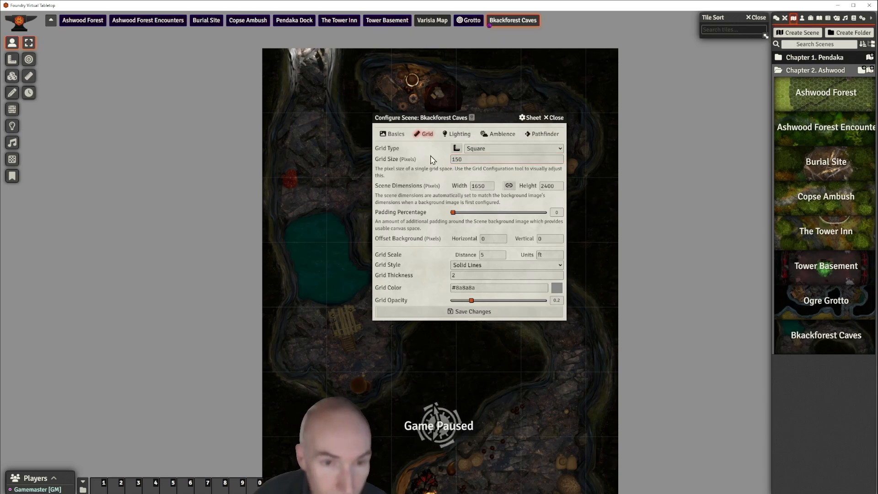
left_click(476, 314)
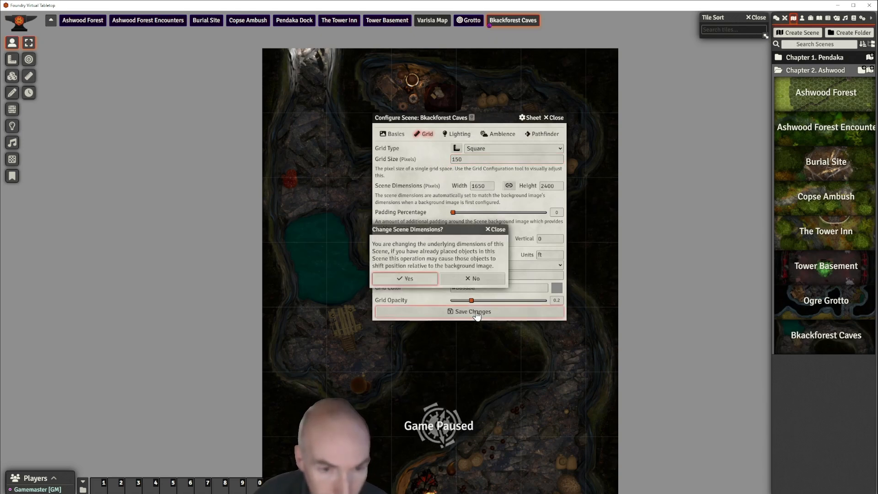
left_click(417, 279)
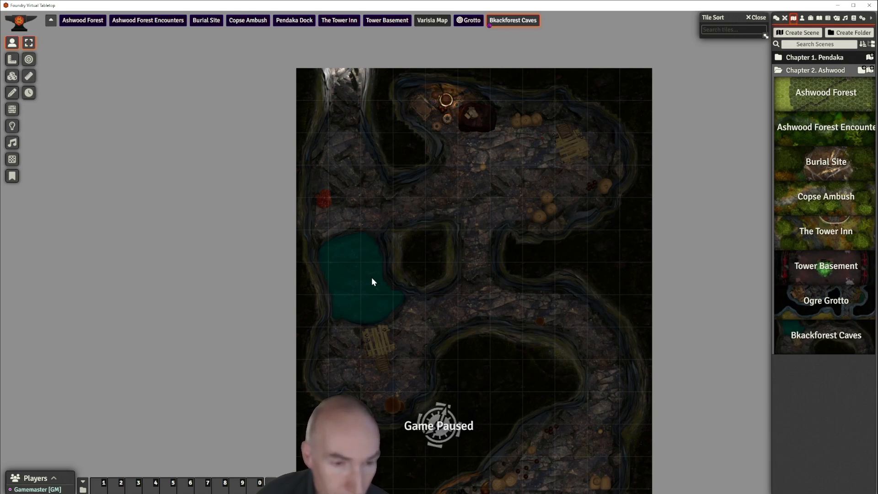
- Place the black cave wall overlay image from the module's map files as a foreground tile, aligned exactly over the caves map
left_click_drag(460, 185, 443, 144)
scroll(462, 192, "down", 4)
scroll(463, 199, "up", 1)
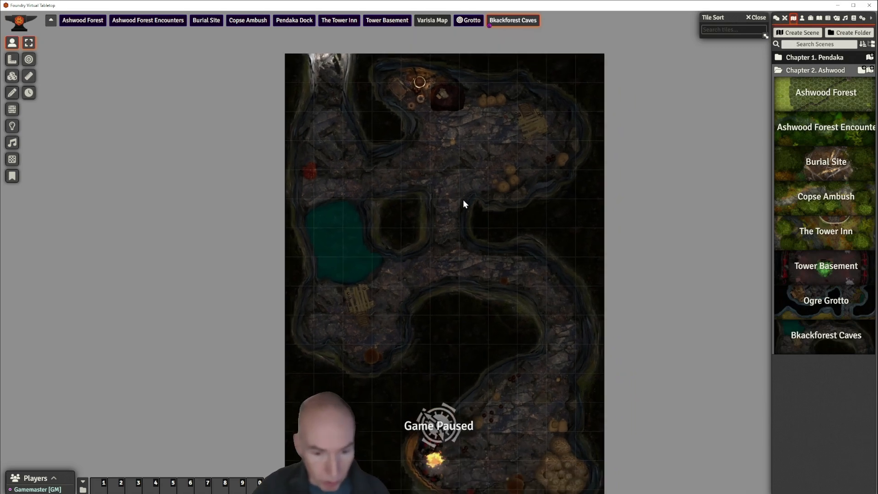
scroll(464, 199, "down", 1)
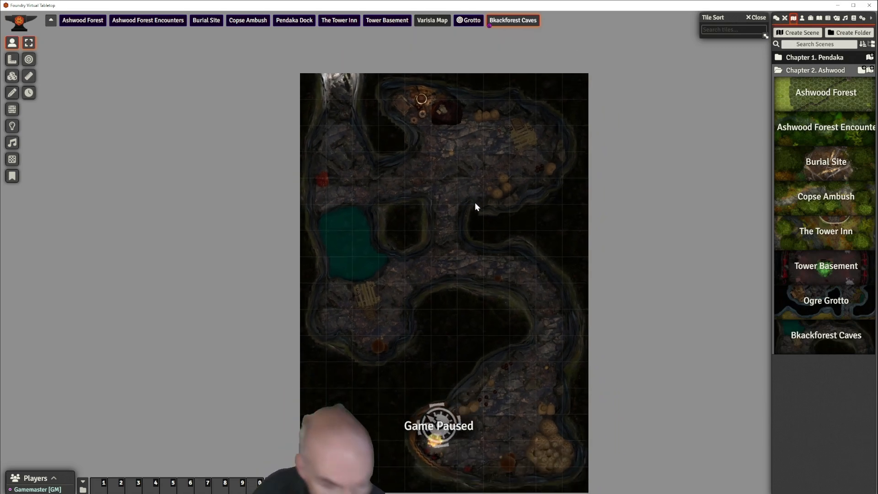
scroll(475, 202, "up", 1)
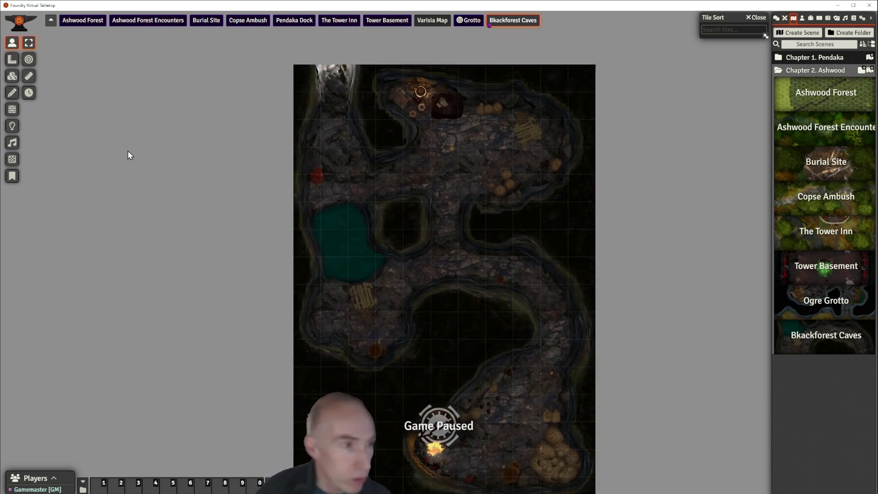
left_click(13, 109)
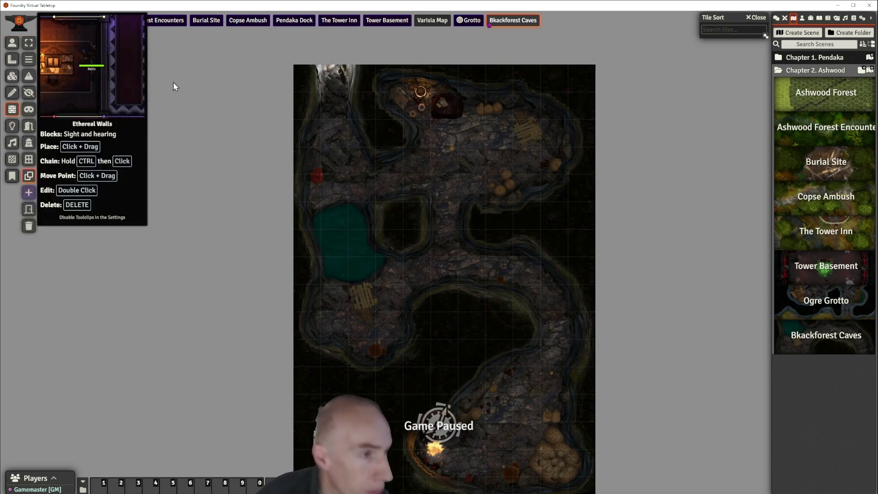
left_click(12, 76)
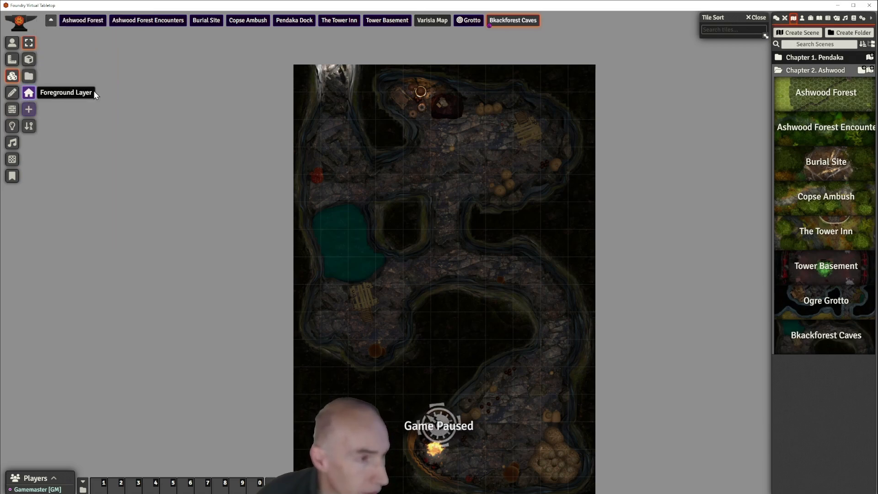
left_click(28, 76)
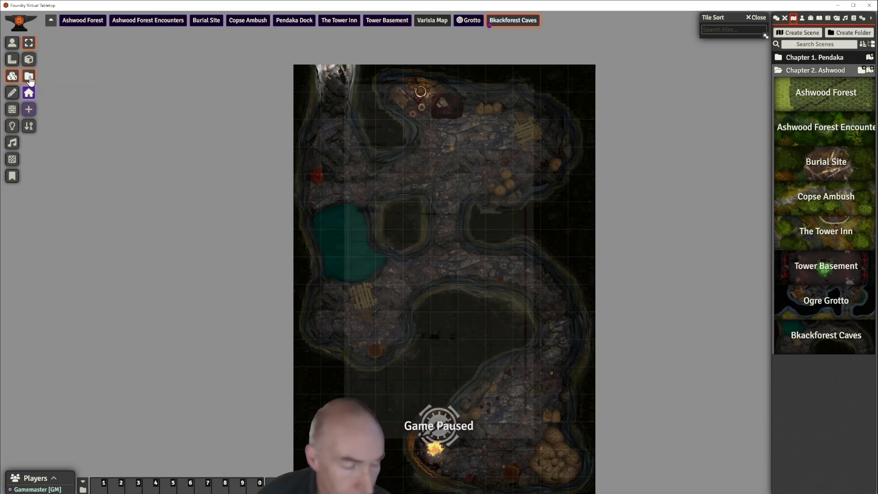
left_click_drag(427, 89, 152, 85)
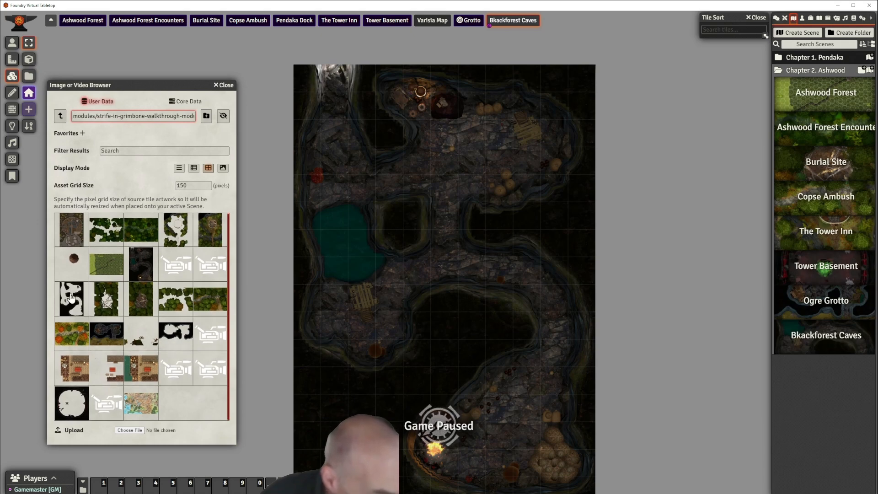
left_click_drag(70, 299, 425, 274)
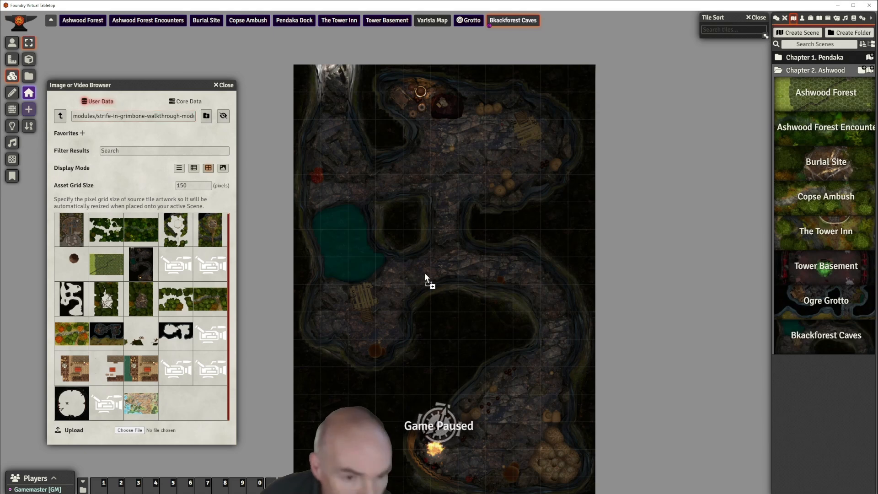
left_click_drag(482, 264, 447, 286)
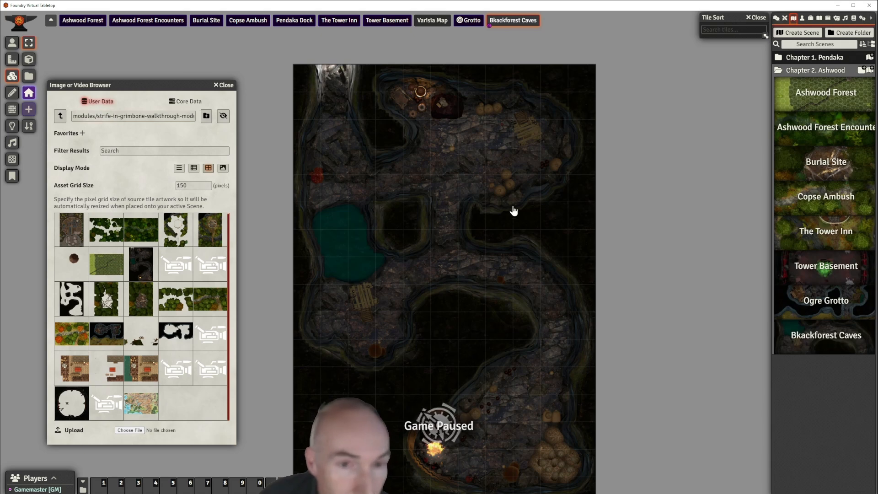
- Set the cave overlay tile's opacity to 0.8 and its occlusion mode to None (Always Visible), and update the tile
double_click(537, 102)
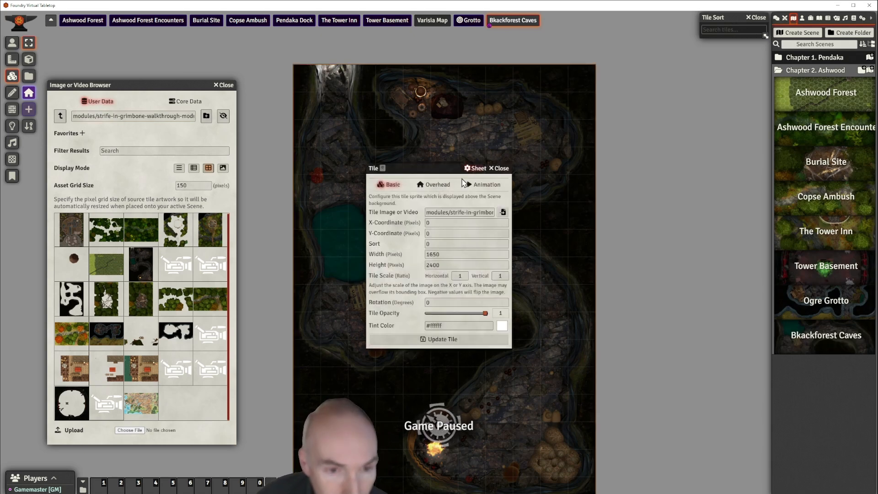
left_click_drag(485, 316, 476, 318)
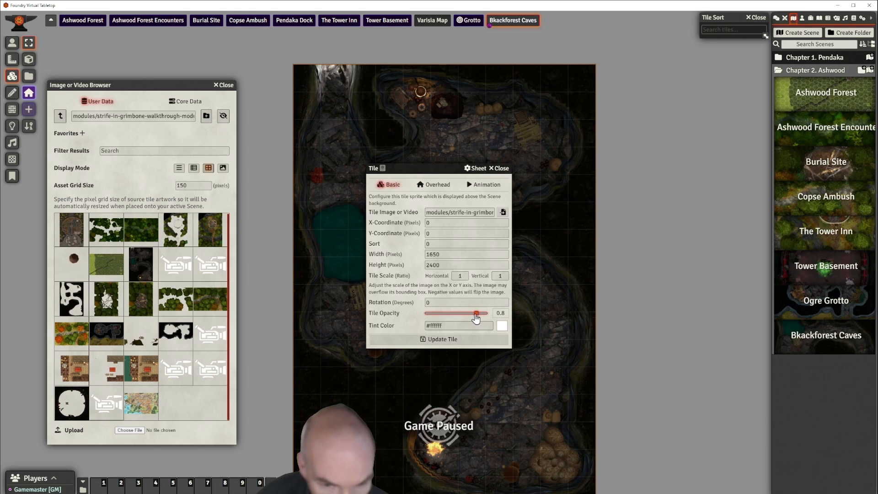
left_click(437, 185)
left_click(507, 224)
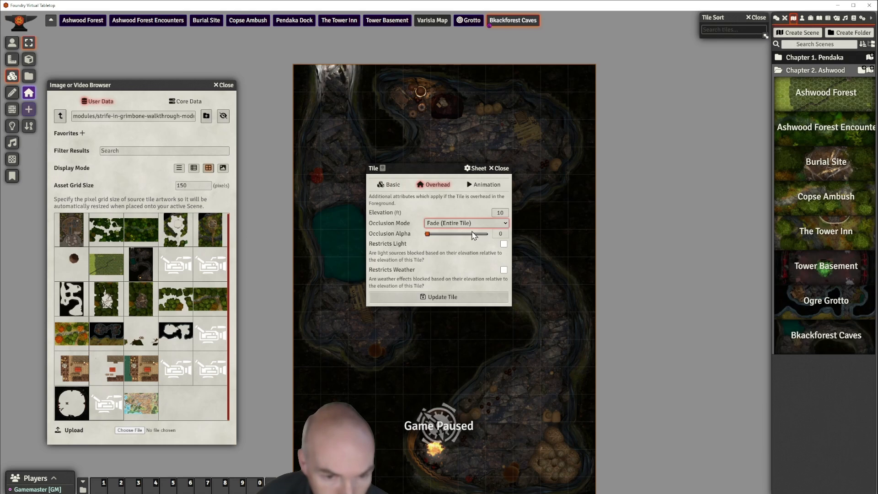
left_click(473, 233)
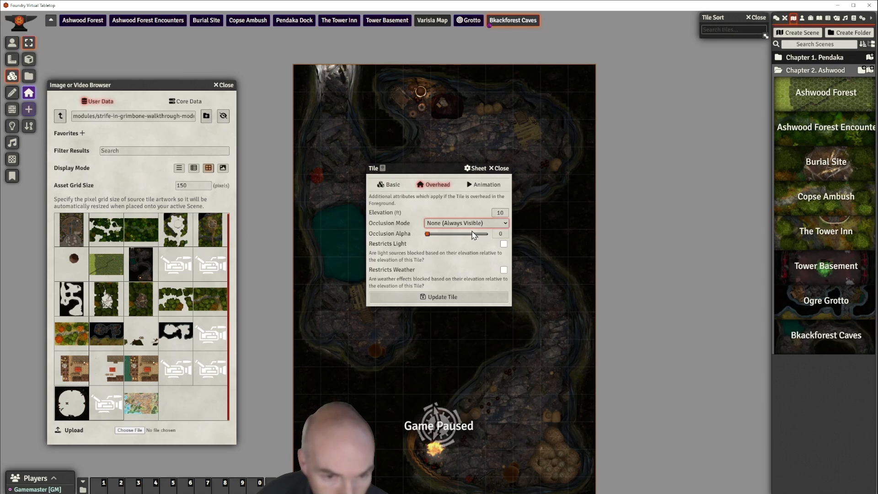
left_click(441, 299)
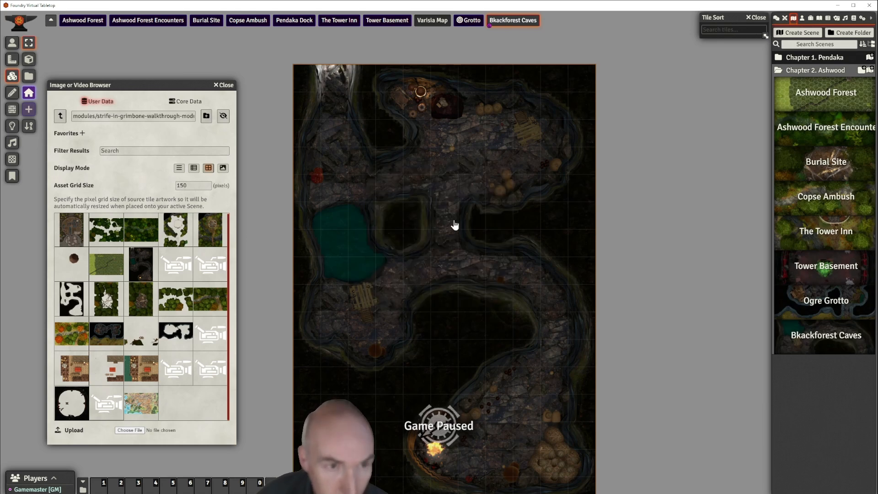
- Place the animated pool video from the module's map files as a tile, aligned over the green pool in the cave's west
scroll(448, 224, "down", 4)
scroll(448, 224, "up", 8)
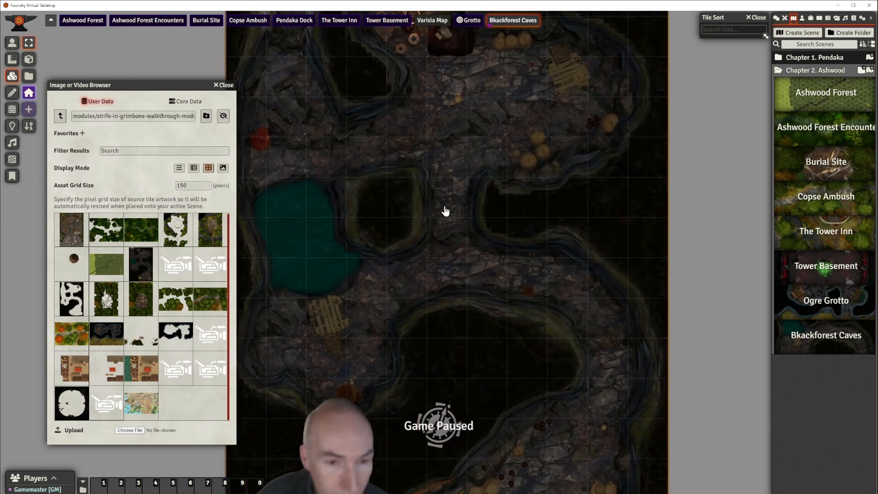
scroll(449, 201, "up", 4)
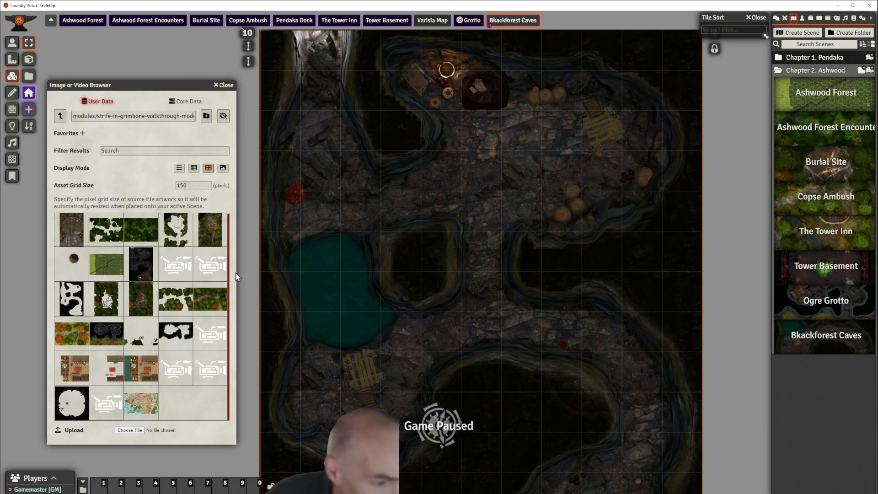
left_click_drag(476, 259, 536, 201)
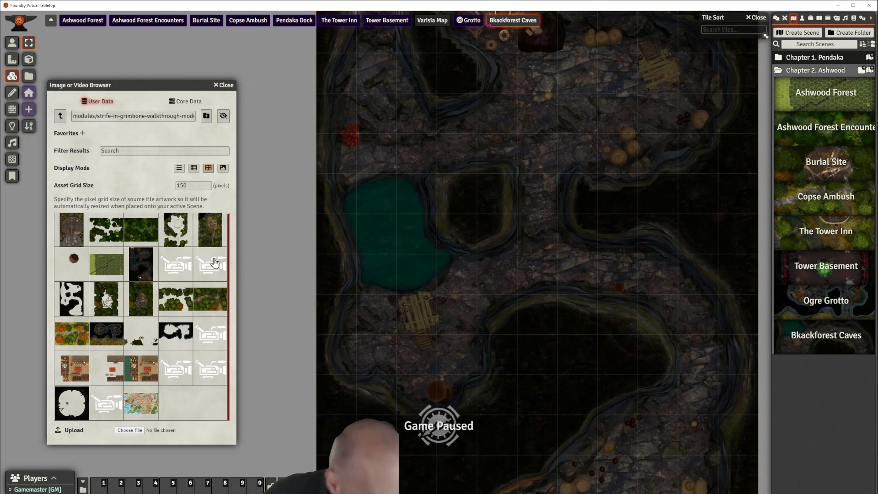
left_click_drag(208, 270, 249, 272)
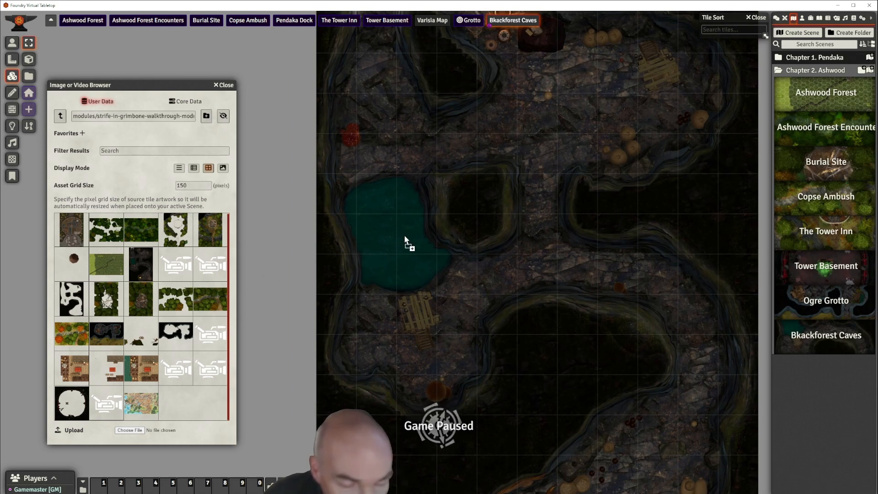
left_click_drag(404, 236, 405, 237)
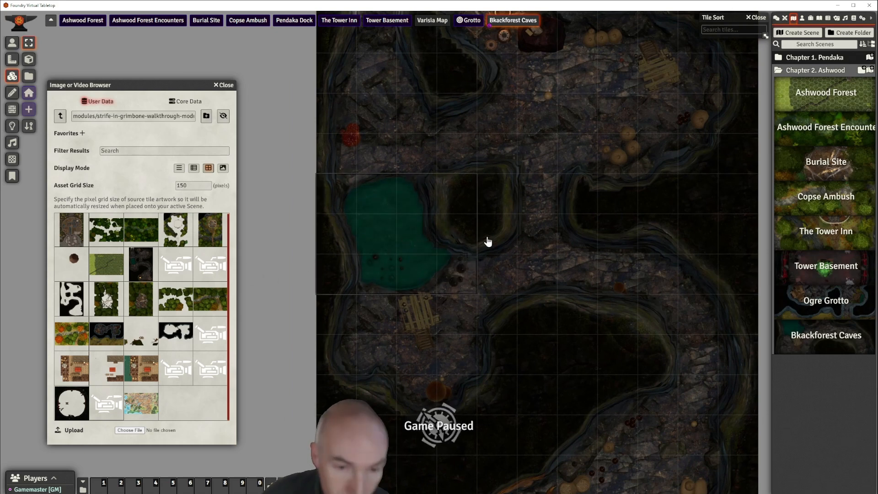
scroll(505, 238, "up", 3)
scroll(504, 238, "up", 1)
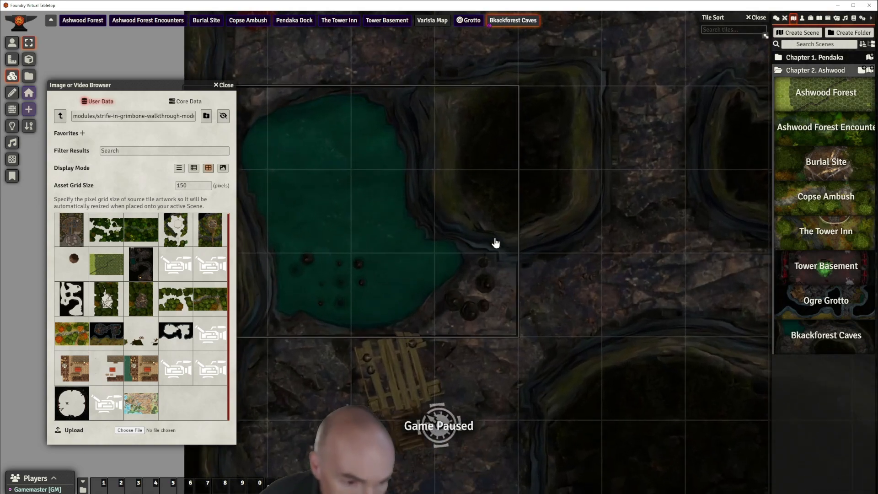
scroll(486, 208, "up", 1)
scroll(485, 208, "up", 2)
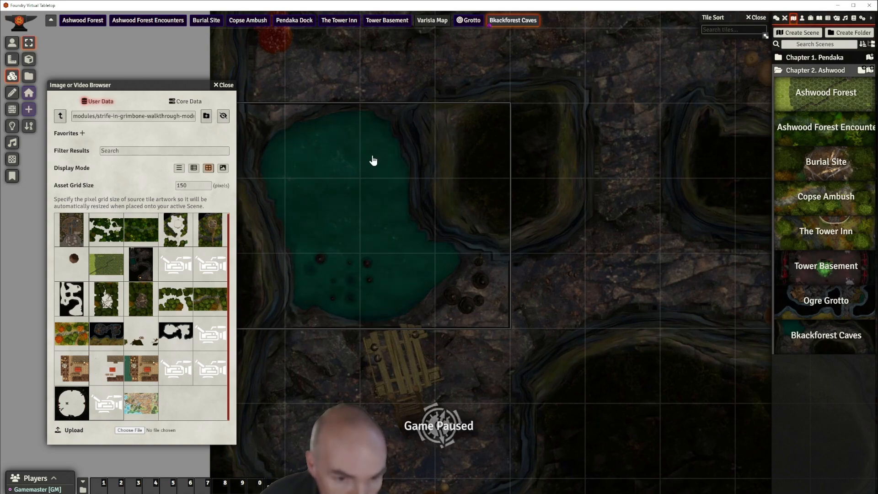
scroll(531, 245, "down", 4)
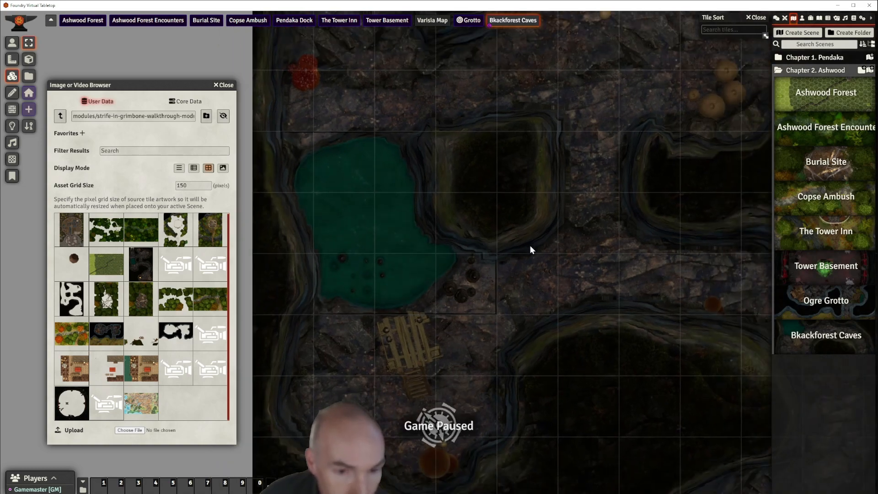
- Place the animated fire video from the map files as a tile and shift it until it lines up with the southern fire alcove
left_click_drag(548, 239, 520, 60)
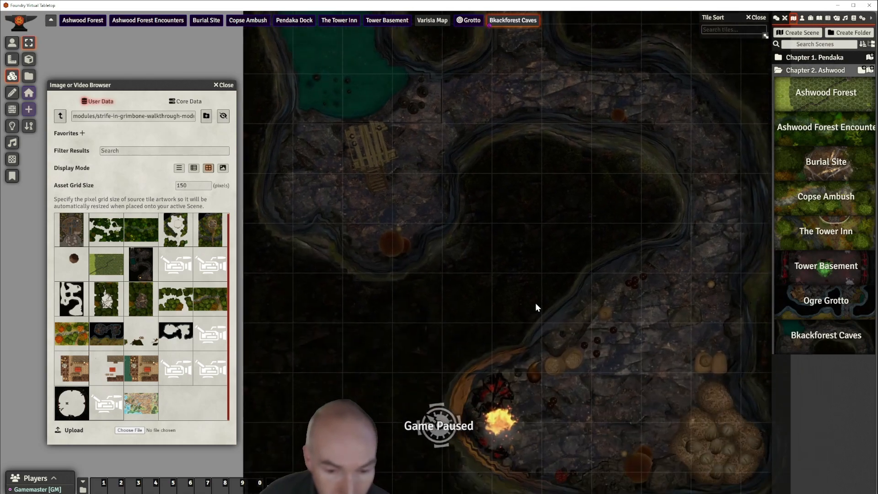
left_click_drag(541, 302, 560, 127)
scroll(556, 273, "up", 5)
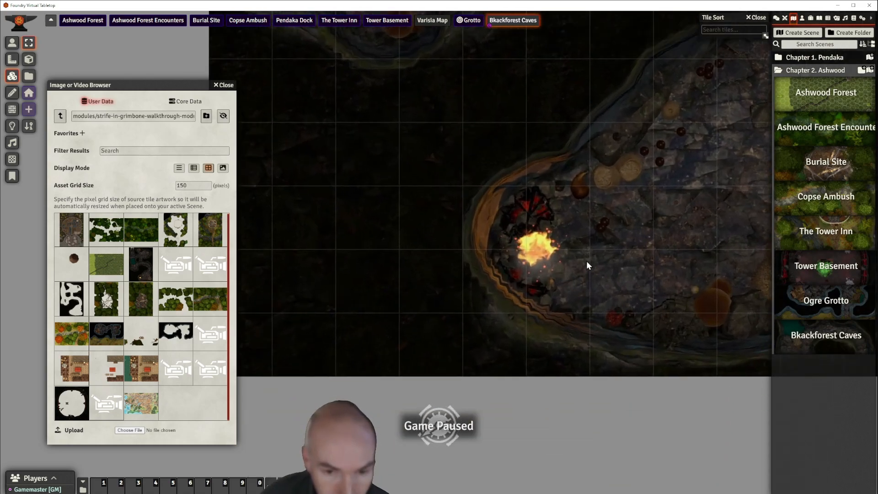
left_click_drag(586, 260, 532, 218)
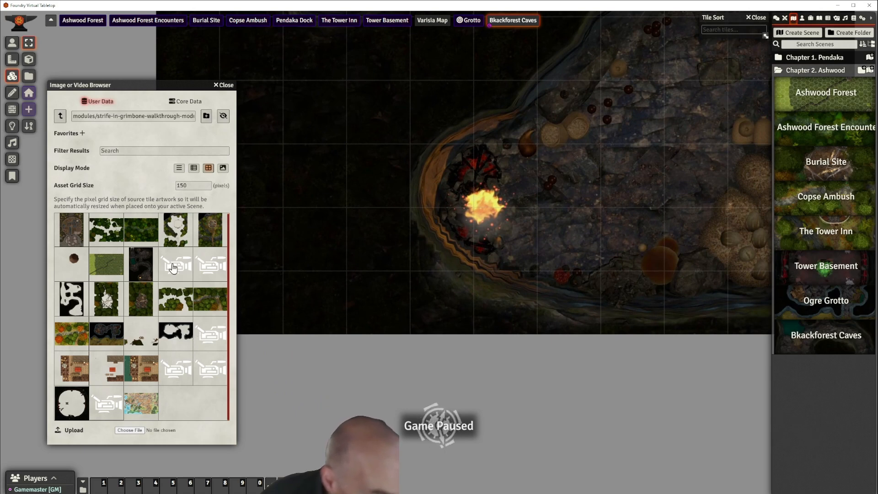
left_click_drag(173, 268, 493, 208)
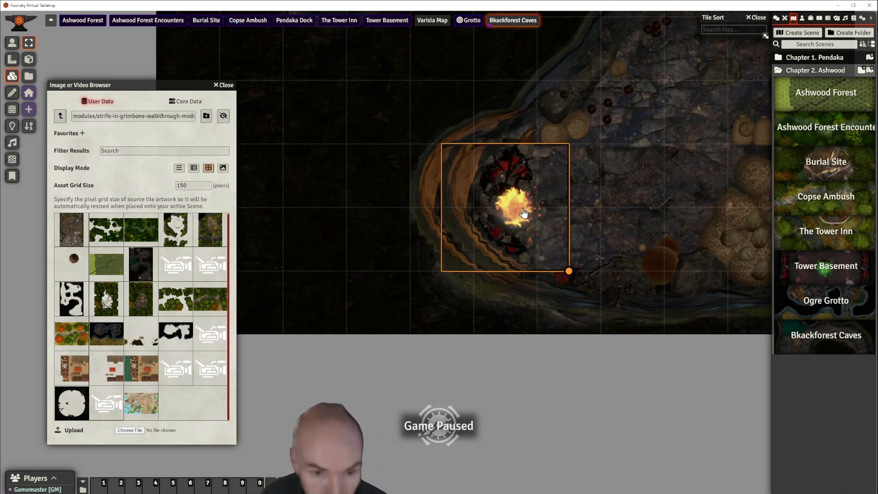
key("Left")
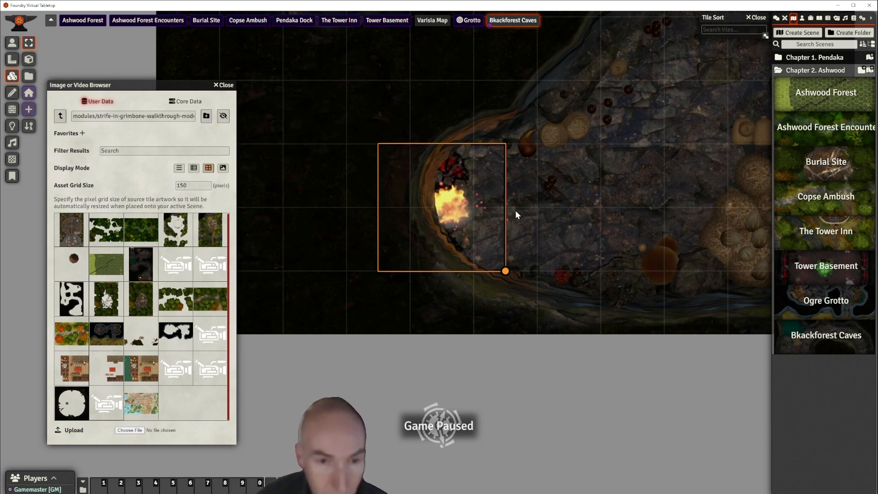
left_click_drag(461, 209, 496, 214)
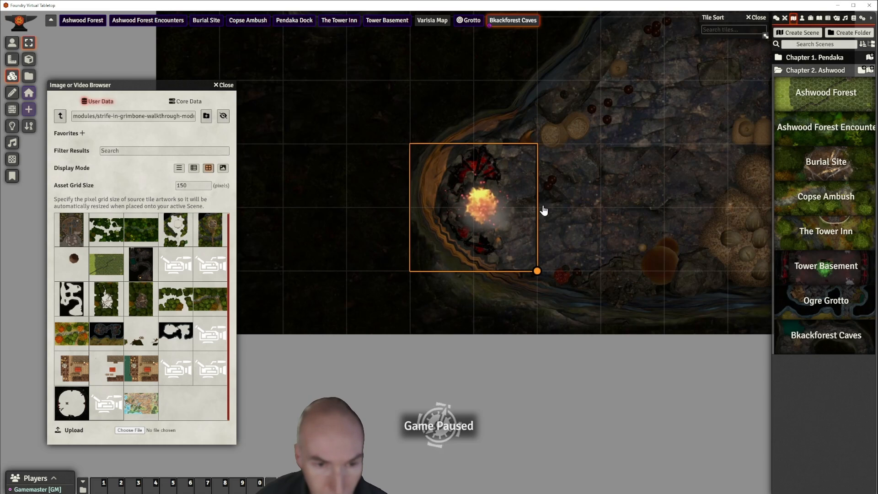
left_click(605, 196)
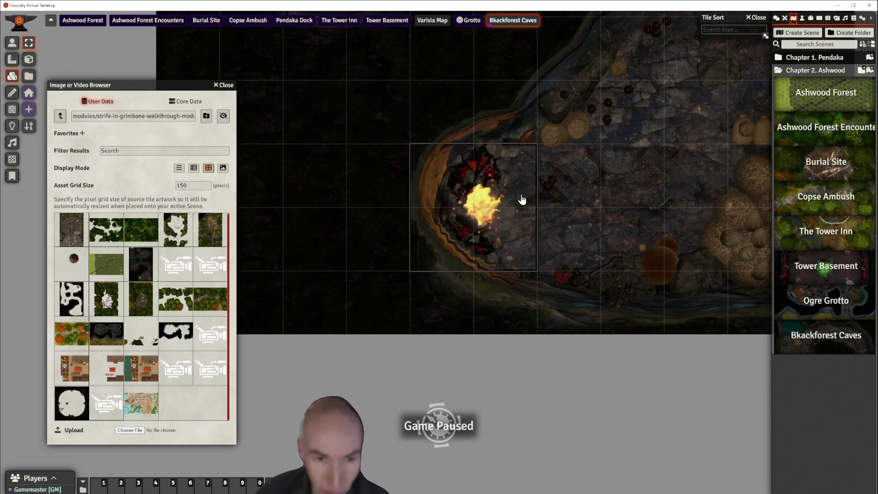
- Lock both the fire alcove tile and the green pool tile in place
left_click(519, 147)
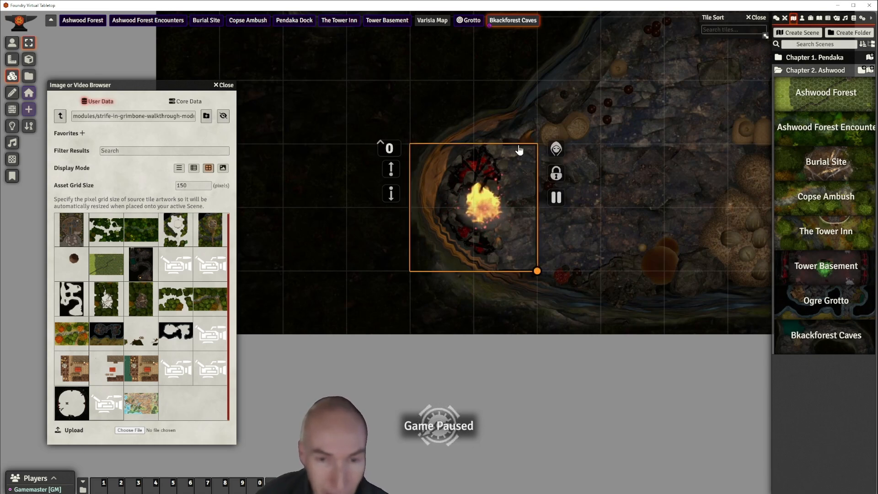
left_click(556, 174)
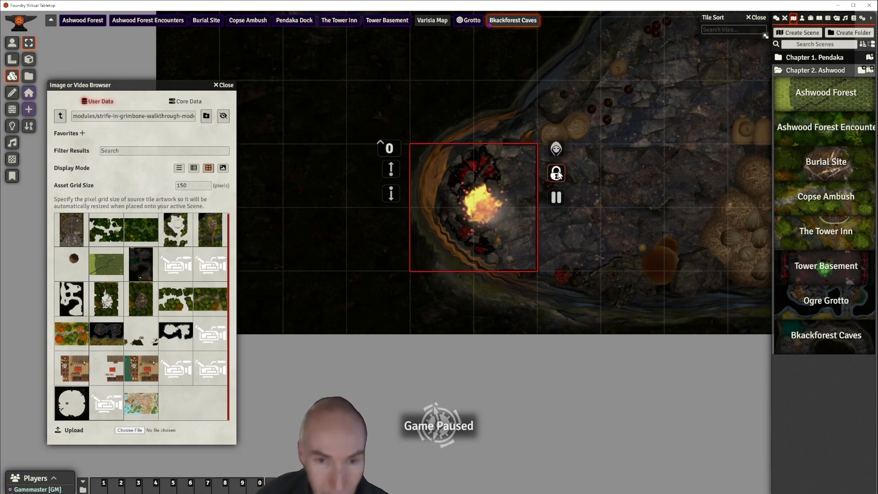
left_click(602, 164)
scroll(457, 140, "down", 10)
left_click_drag(415, 130, 548, 250)
left_click(470, 122)
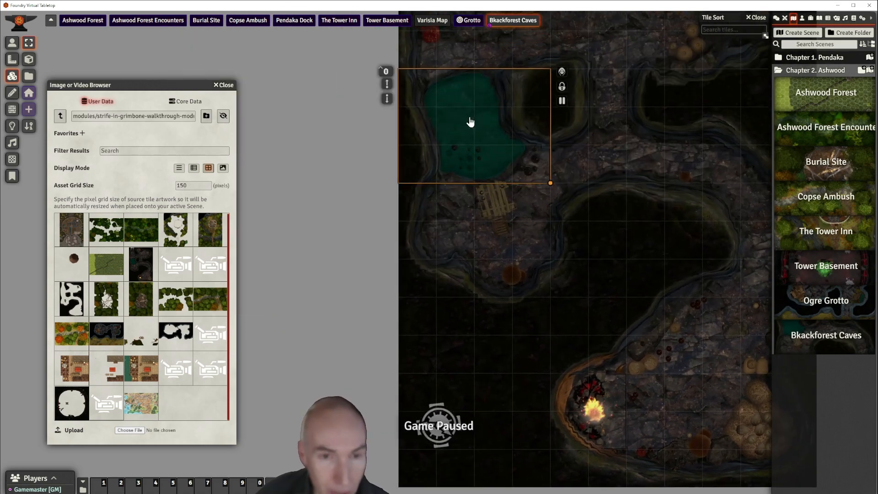
left_click(563, 87)
left_click(606, 147)
scroll(618, 229, "down", 2)
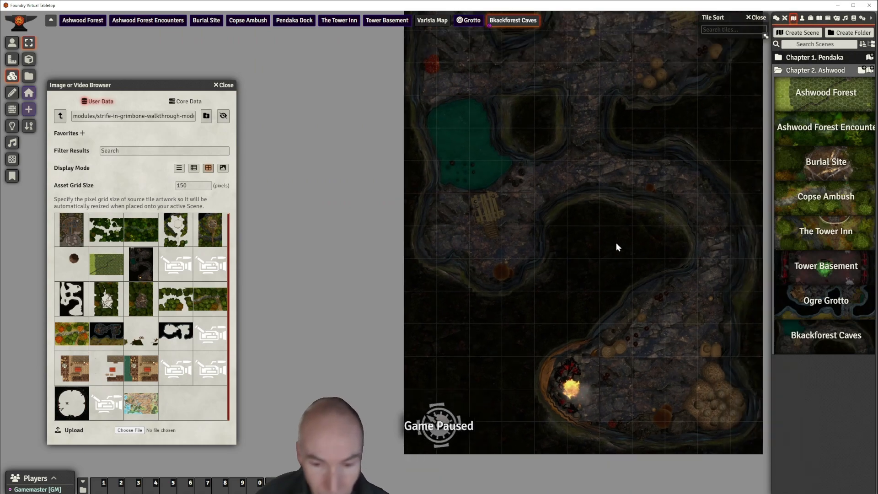
- Close the image and video browser to clear the caves canvas
left_click_drag(613, 201, 527, 279)
scroll(527, 278, "down", 2)
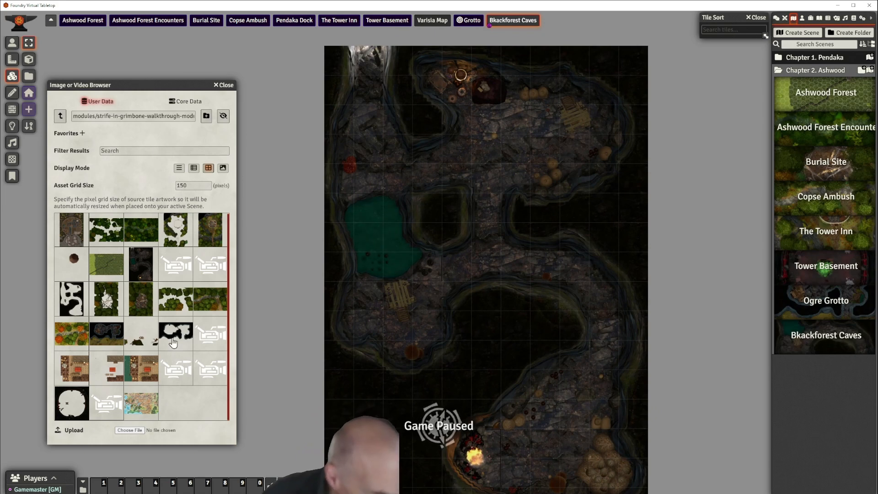
left_click_drag(151, 85, 164, 79)
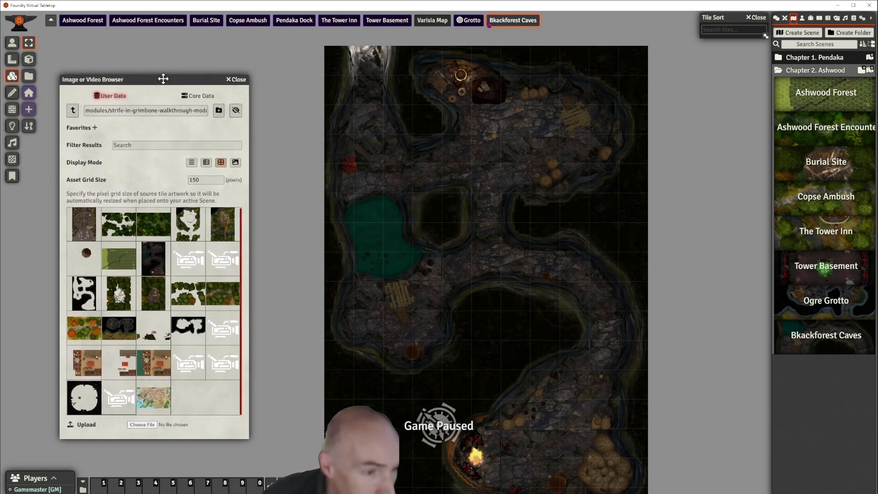
left_click(237, 78)
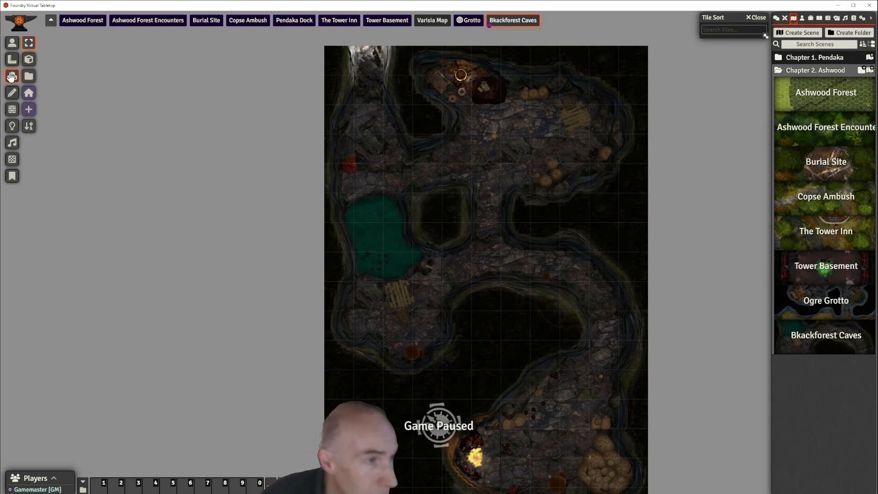
- Draw a chain of regular walls along the cave's western edge, from the northern entrance down past the green pool
left_click_drag(448, 142, 469, 206)
scroll(425, 164, "up", 1)
scroll(423, 161, "up", 3)
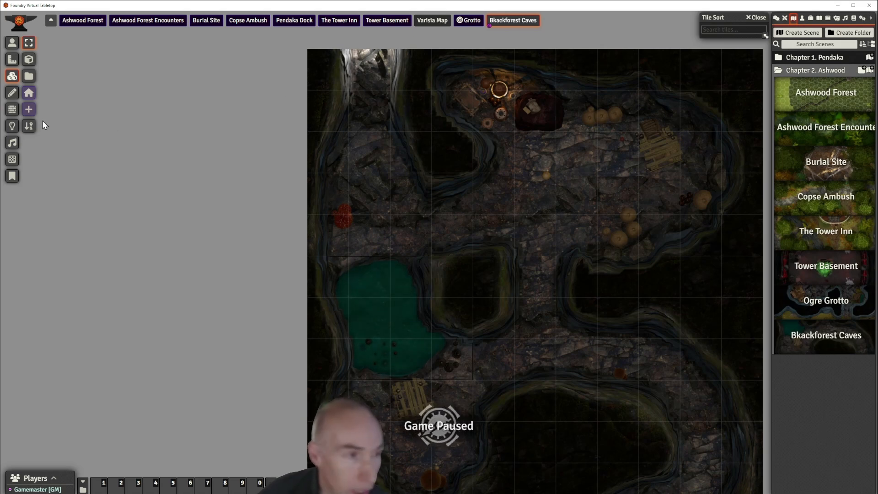
left_click(12, 109)
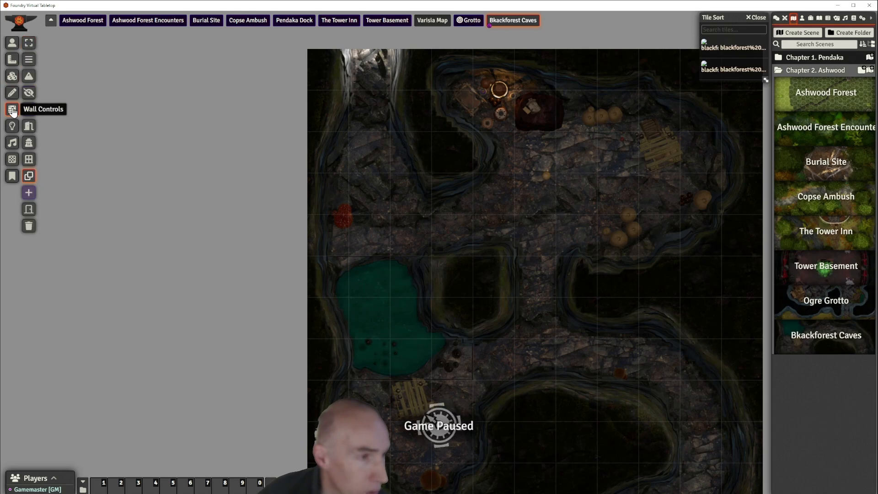
left_click(28, 61)
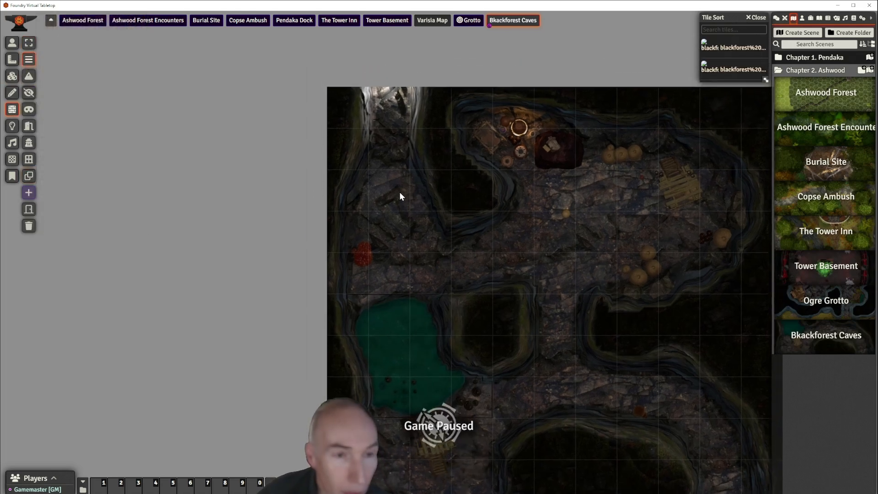
scroll(400, 191, "up", 2)
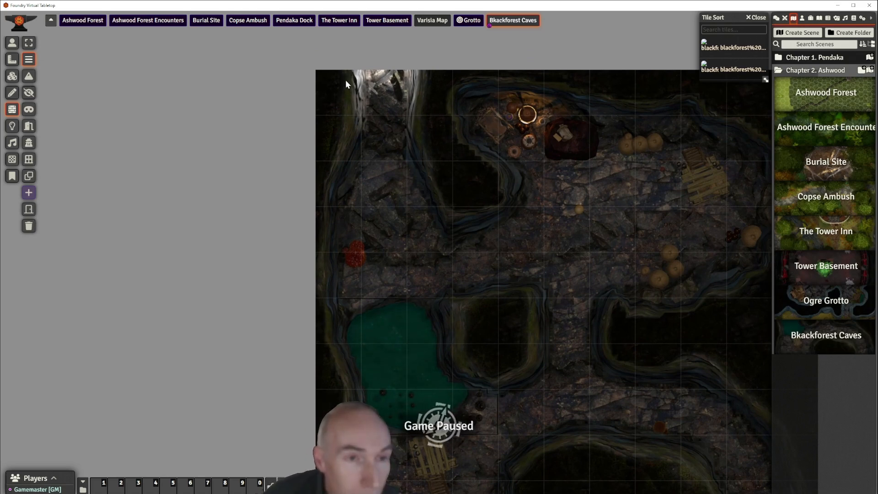
left_click_drag(345, 102, 344, 101)
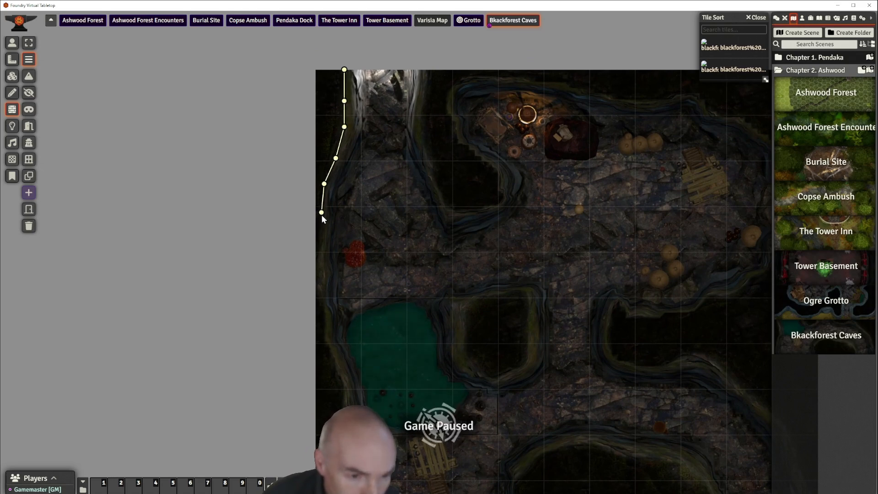
left_click(322, 253)
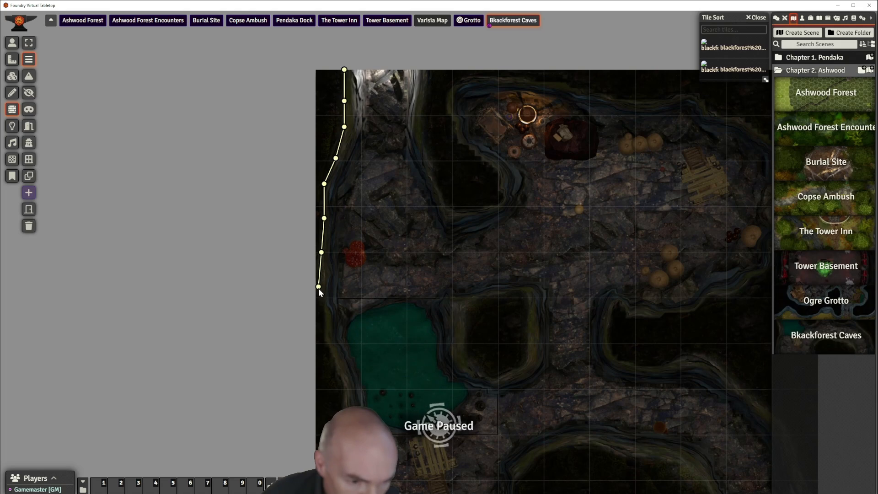
left_click(318, 287)
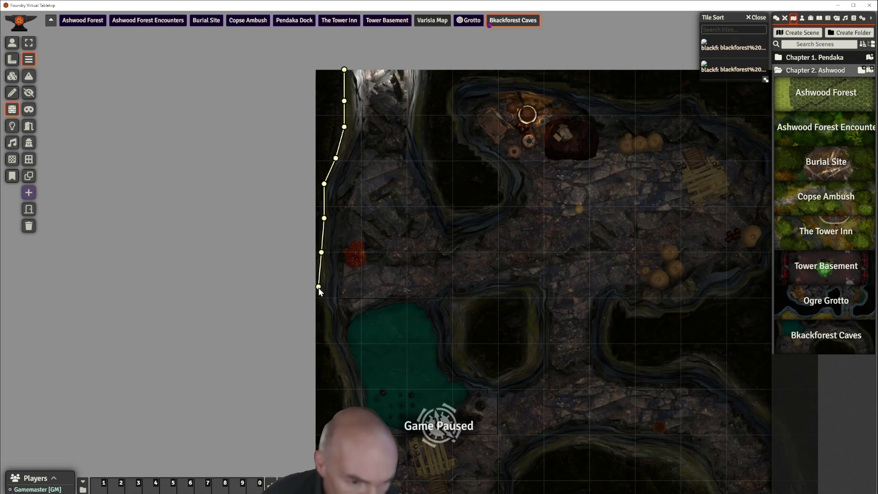
left_click(335, 362)
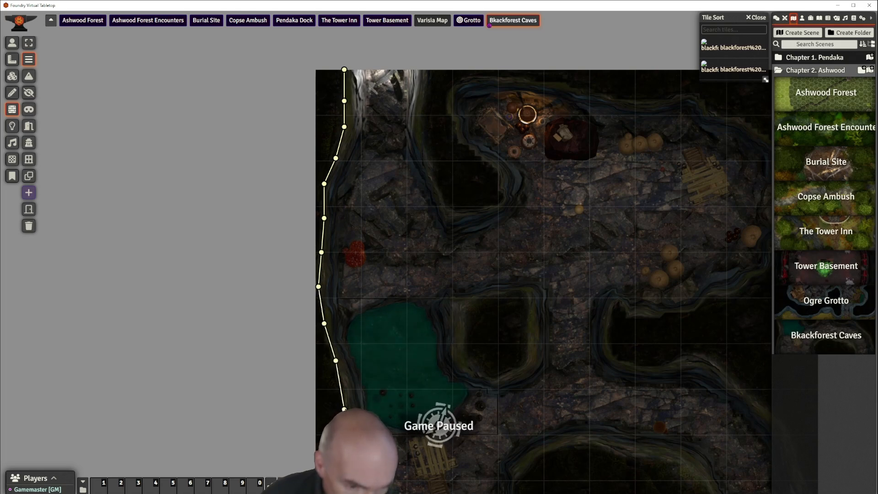
- Continue the wall chain around the southwestern chamber and over the north side of the large rock mass to its eastern tip
left_click_drag(344, 414, 376, 114)
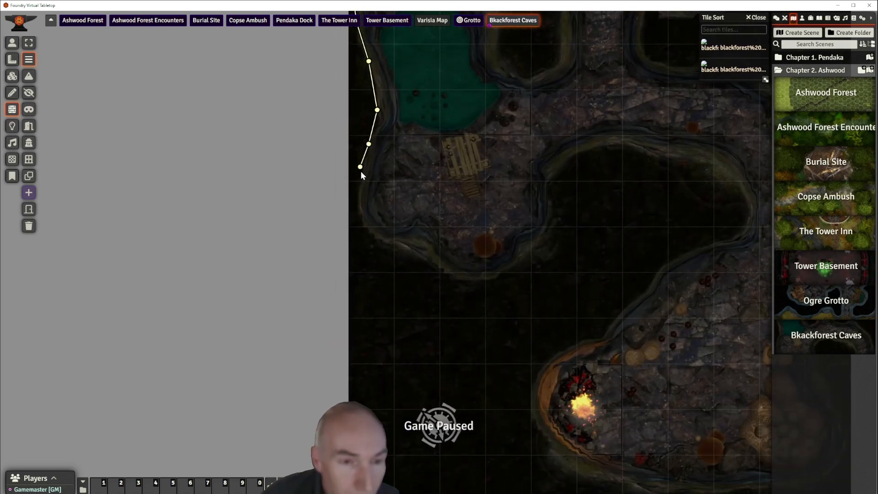
left_click(383, 247)
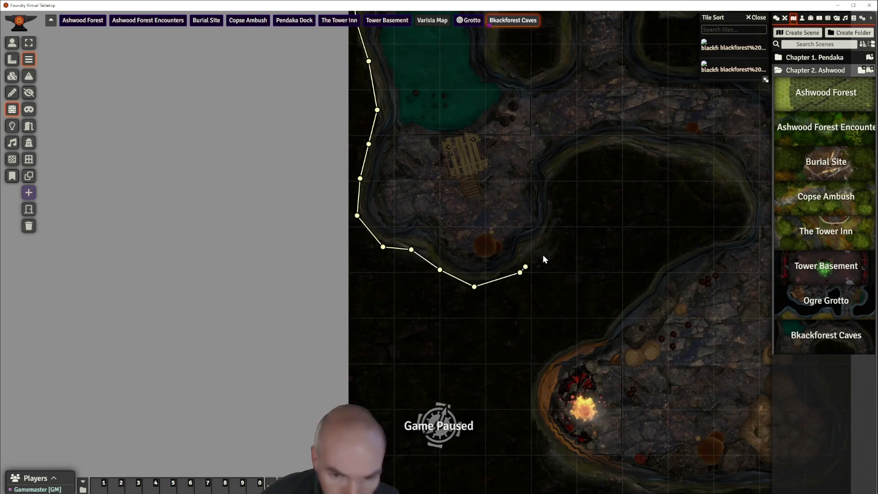
left_click(554, 196)
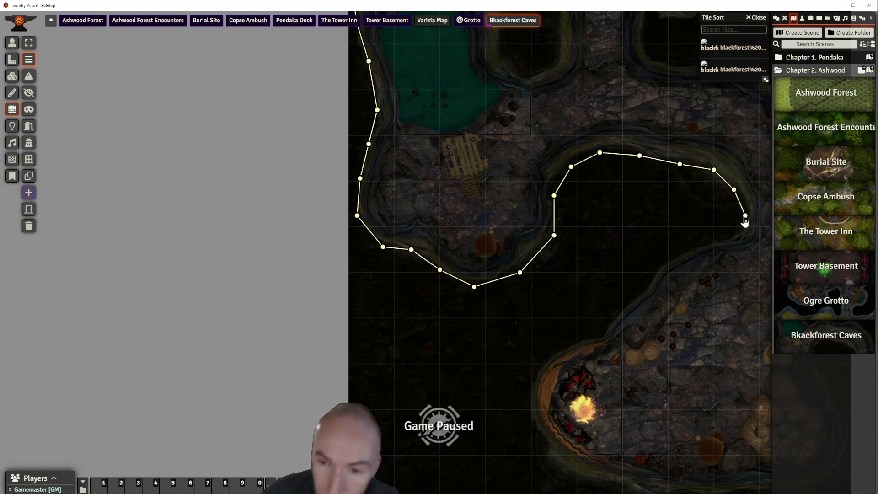
- Extend the walls from the rock mass's eastern tip southwest to the western side of the fire alcove
left_click(694, 244)
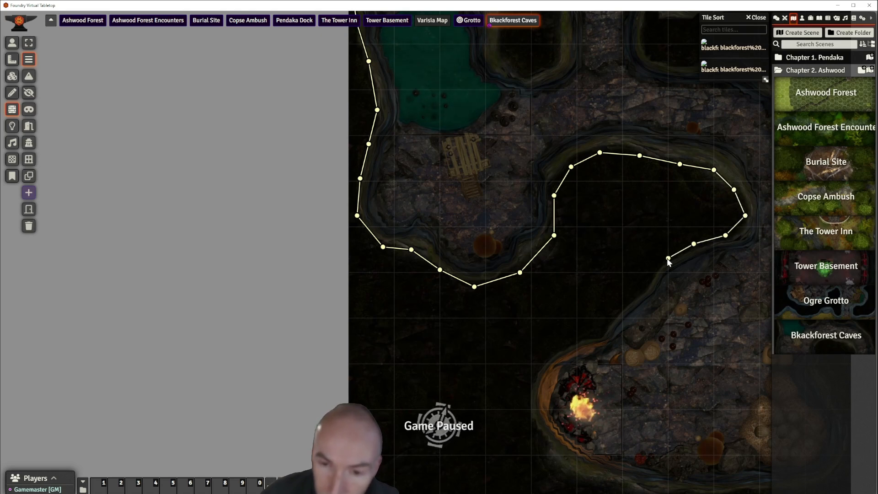
left_click(660, 262)
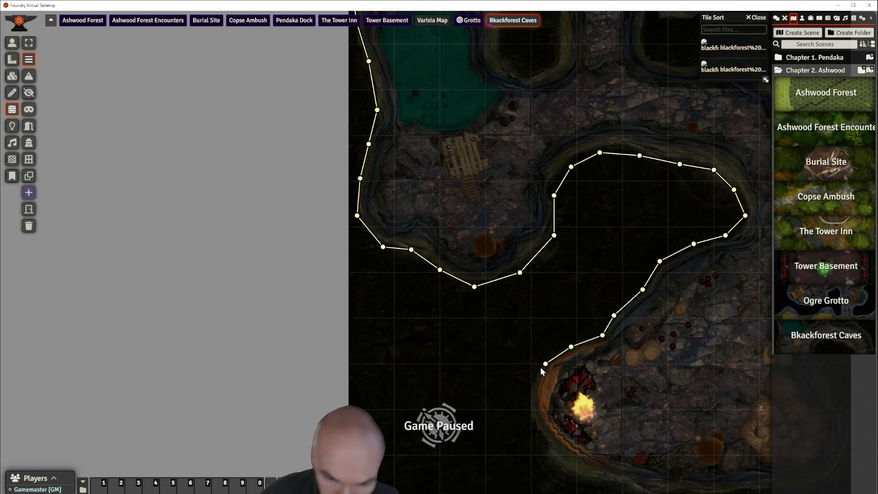
left_click(531, 393)
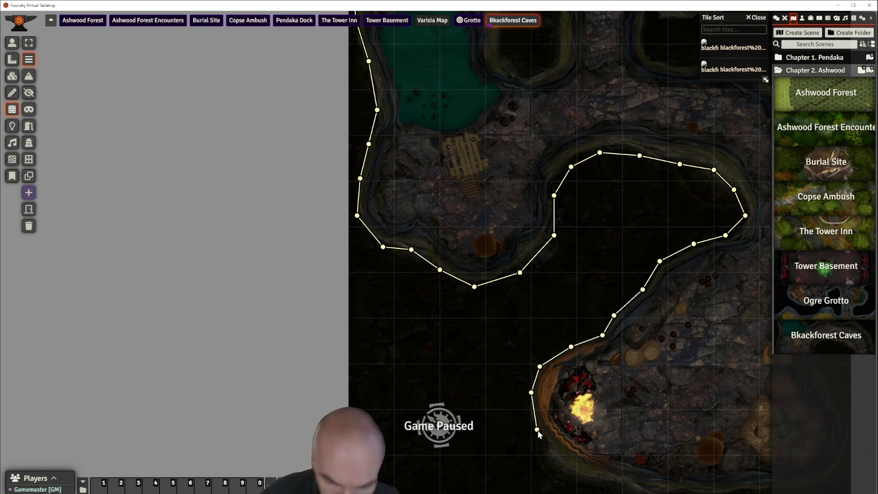
left_click(538, 431)
- Continue the walls beneath the fire alcove and along the cave's southern edge to the southeast corner
left_click_drag(539, 432, 444, 236)
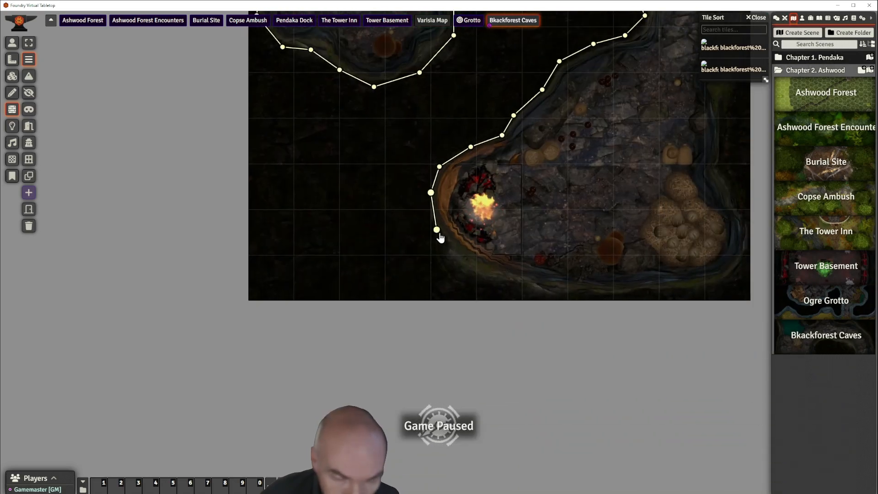
left_click(440, 237)
left_click(463, 257)
left_click(498, 280)
left_click(541, 295)
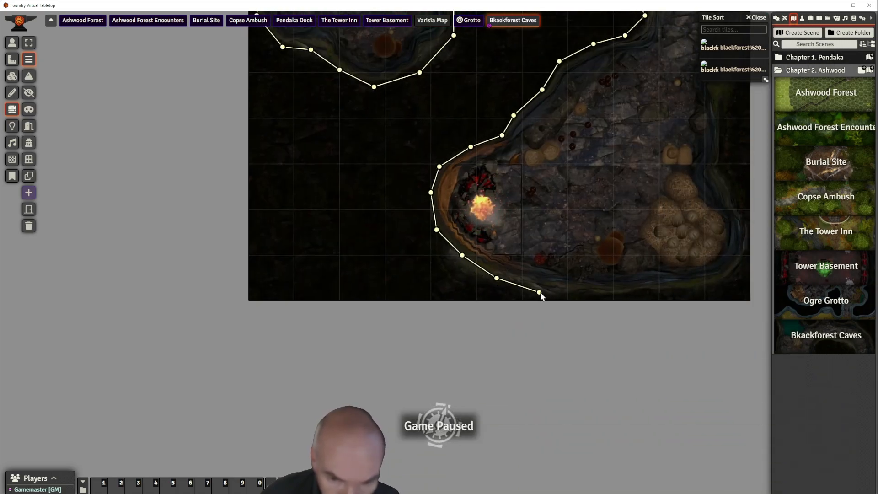
left_click(585, 298)
left_click(641, 297)
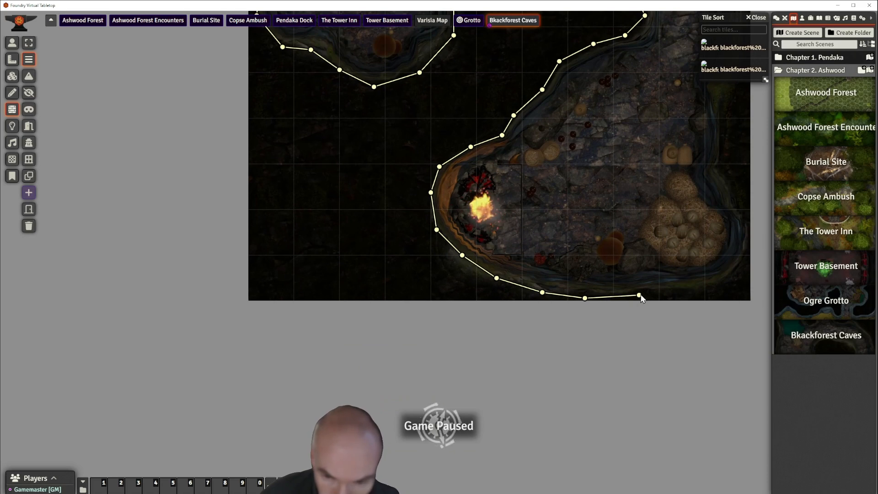
left_click(687, 287)
left_click(730, 274)
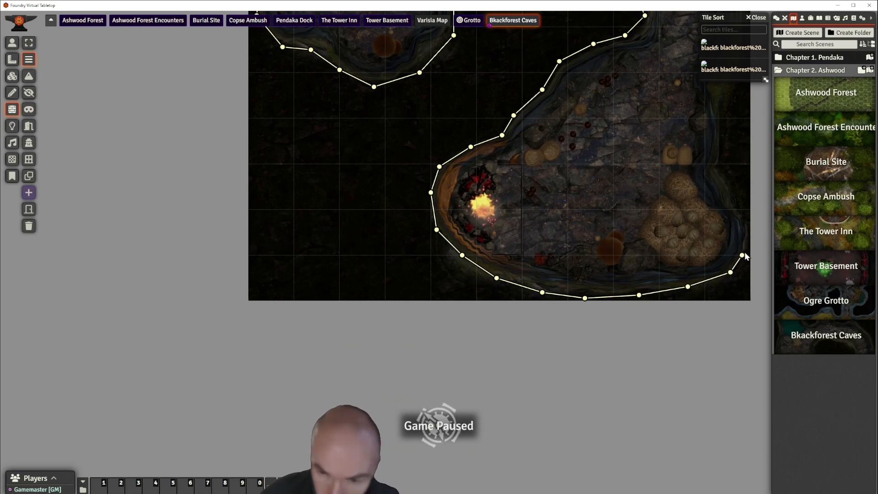
- Run the wall chain north from the southeast corner along the eastern edge of the southern chamber and passage
left_click(748, 247)
left_click(743, 212)
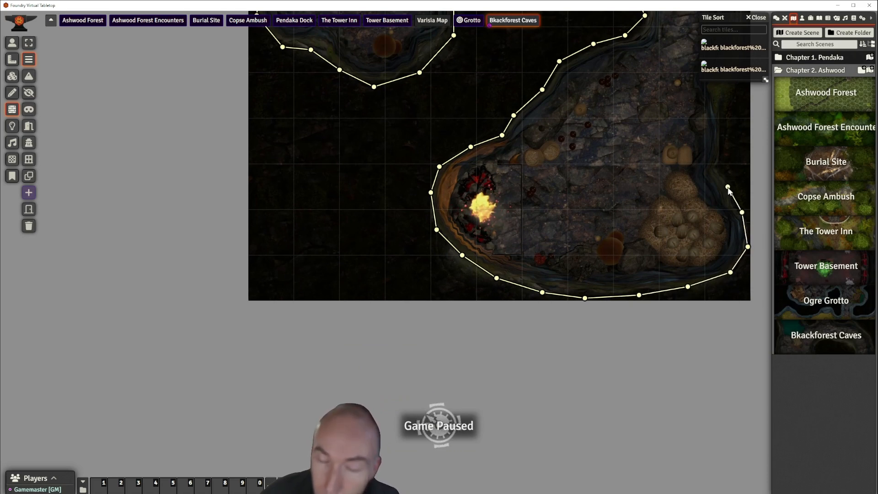
left_click(728, 188)
left_click(719, 158)
left_click_drag(726, 137, 529, 295)
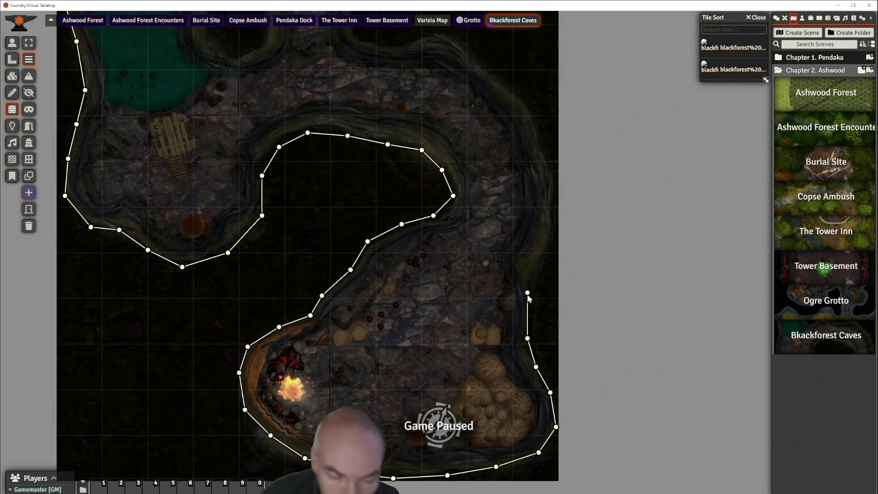
left_click(528, 296)
left_click(542, 255)
left_click(553, 219)
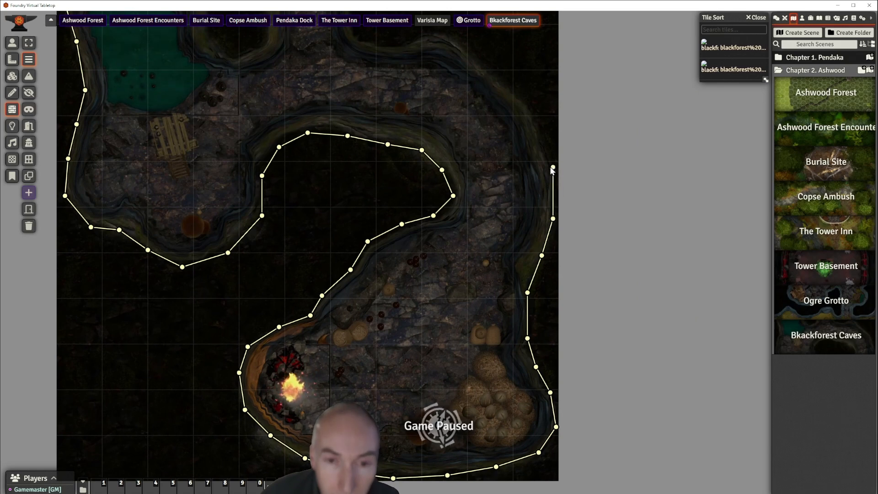
- Curve the walls around the northeastern bend of the passage and west along the underside of the eastern rock spur
left_click(548, 167)
left_click(534, 121)
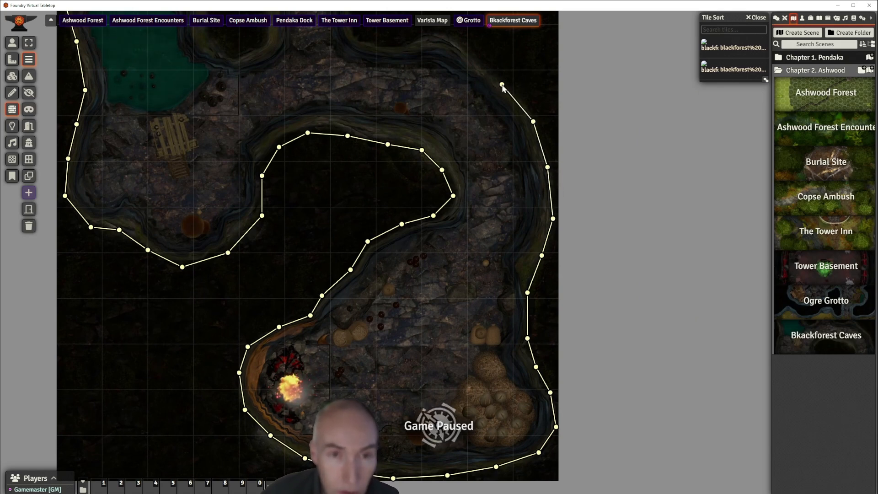
left_click(504, 84)
left_click(471, 53)
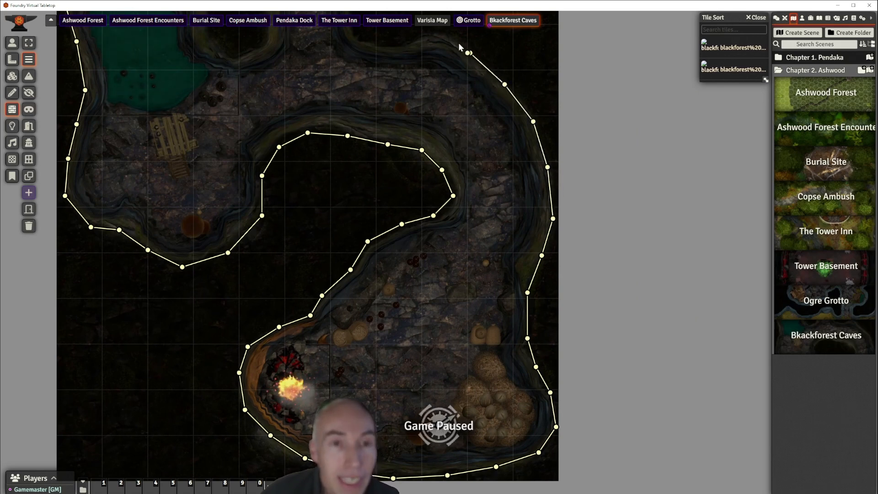
left_click(433, 35)
left_click(408, 44)
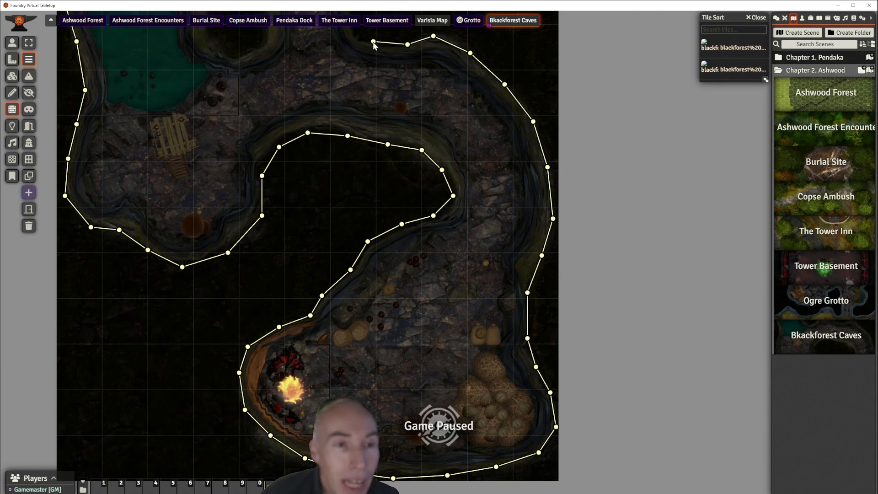
left_click(373, 42)
- Wrap the walls around the eastern rock spur's western tip and up the northern chamber's eastern side
left_click_drag(373, 42, 481, 293)
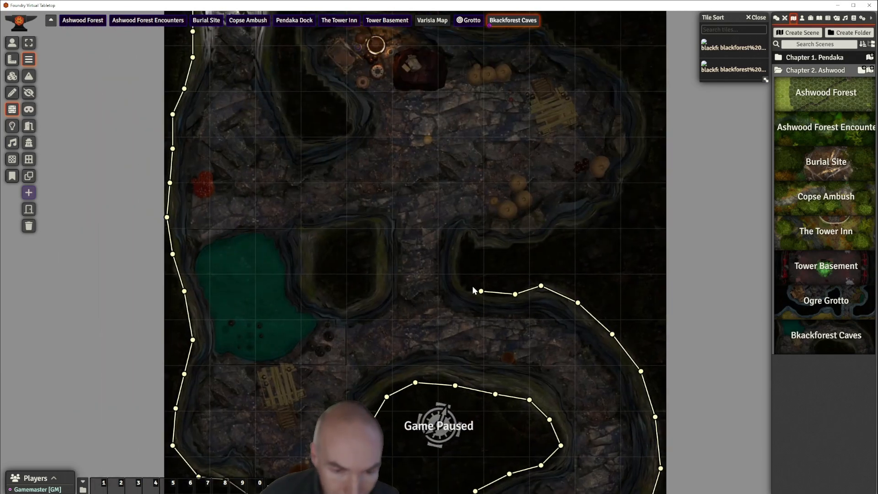
left_click(464, 280)
left_click(461, 251)
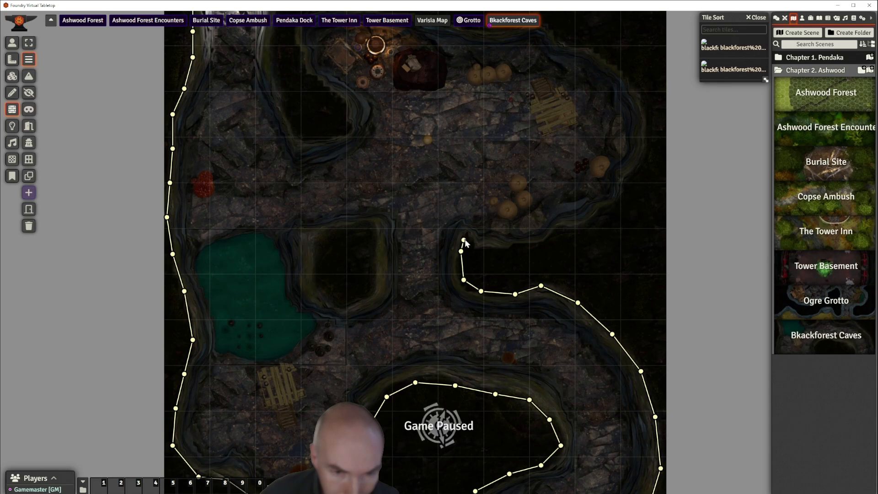
left_click(467, 240)
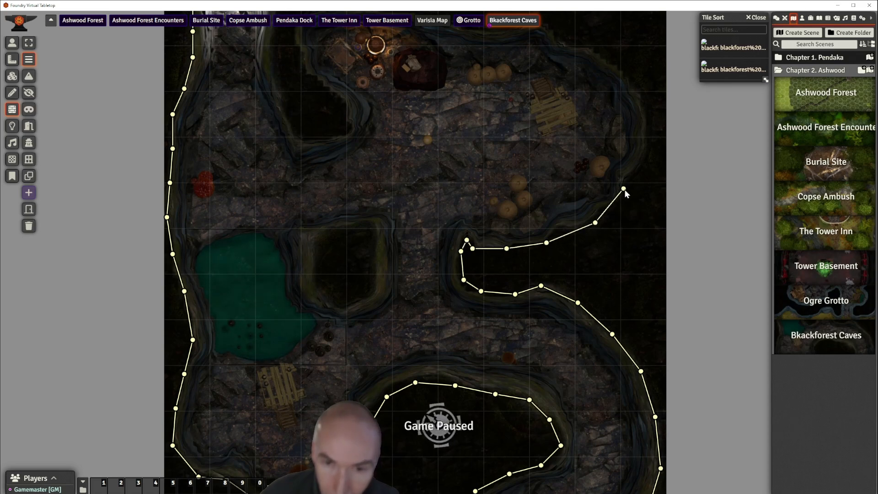
left_click(641, 83)
left_click_drag(599, 51, 619, 207)
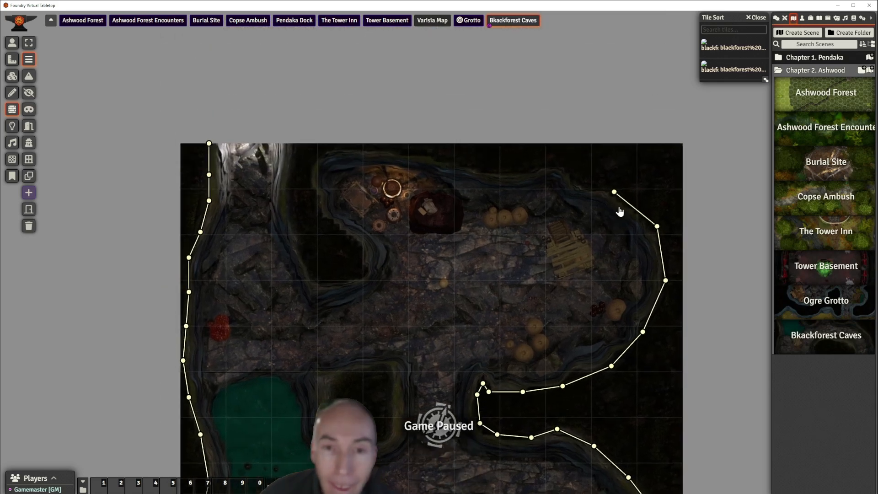
- Finish the outer wall chain along the northern chamber's top edge and around the rock spur to the northern entrance
left_click(618, 206)
left_click(586, 201)
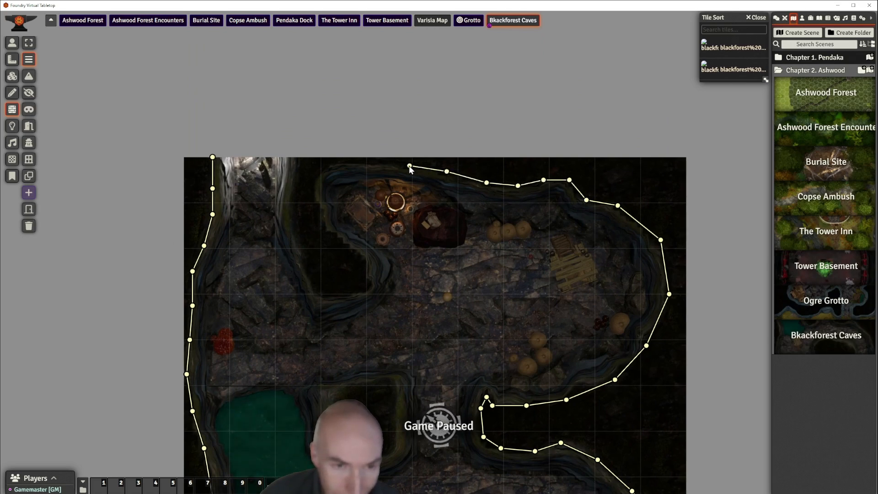
left_click(409, 165)
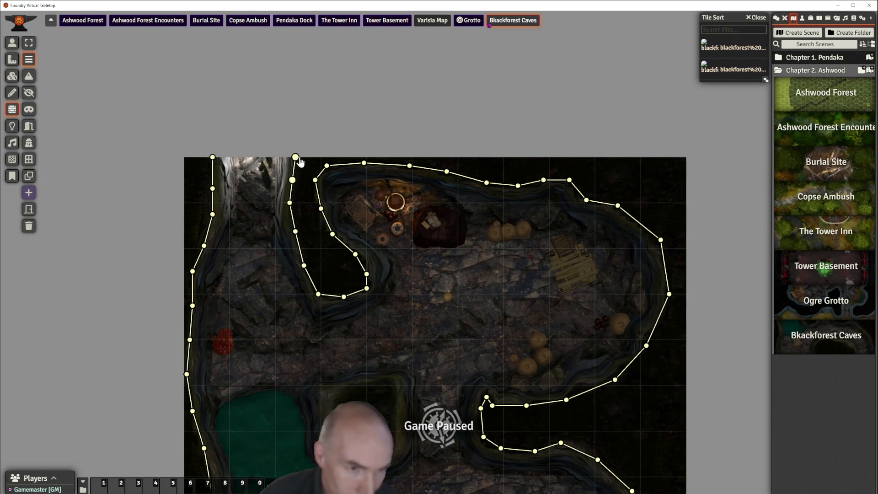
- Draw a closed ring of walls around the isolated rock pillar east of the green pool
scroll(378, 210, "down", 5)
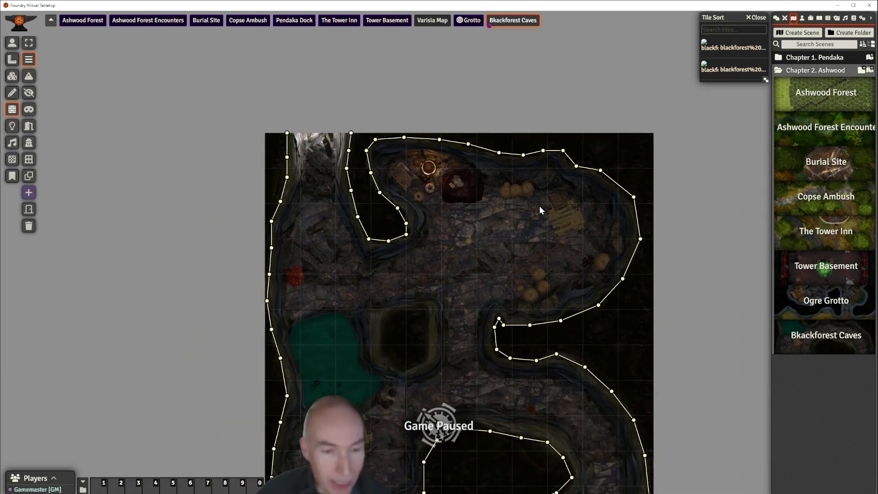
left_click_drag(539, 206, 569, 111)
scroll(465, 202, "up", 10)
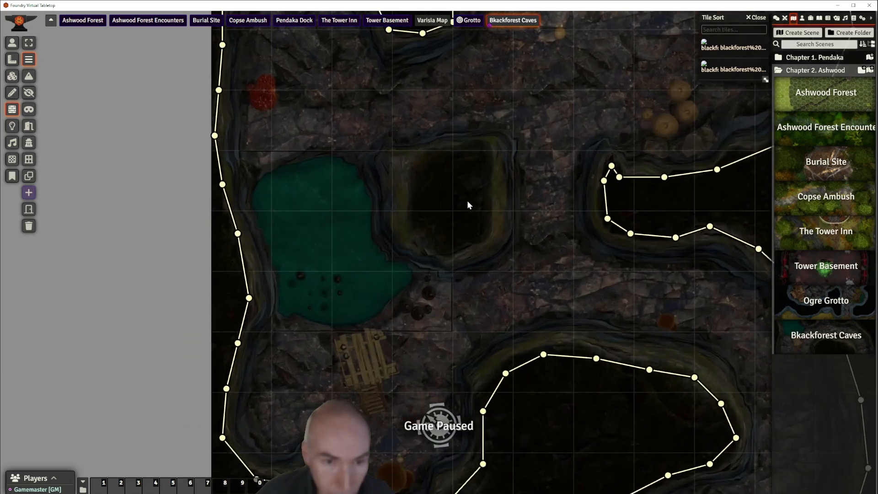
scroll(468, 205, "up", 1)
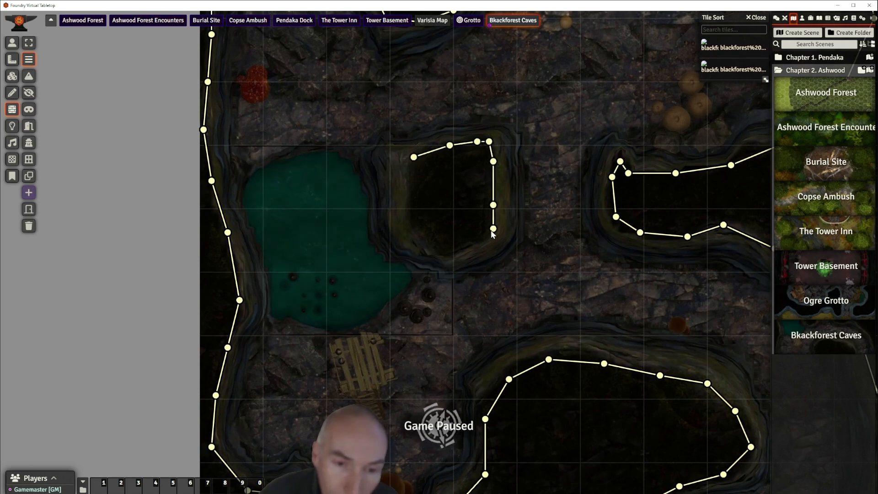
left_click(451, 252, "ctrl")
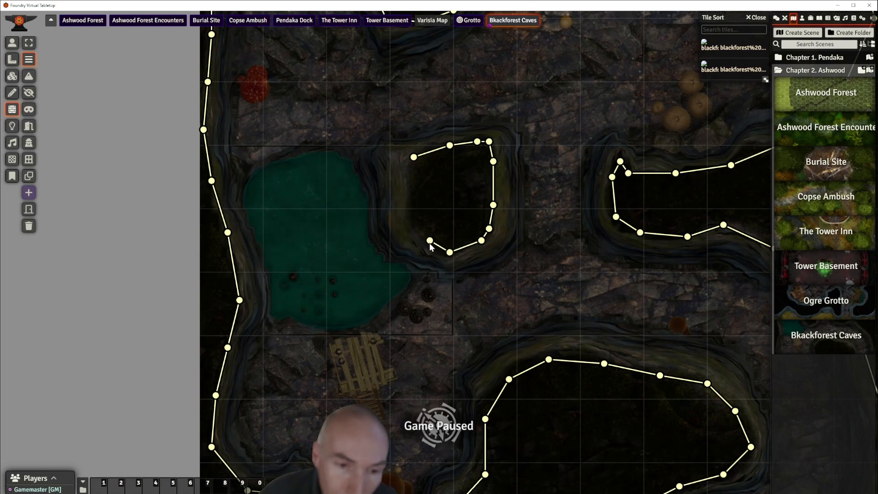
left_click(414, 223, "ctrl")
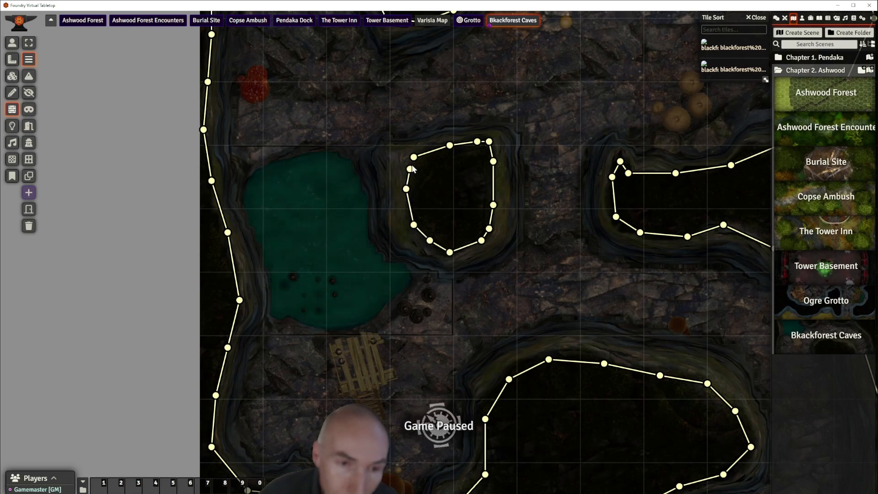
- Examine the walled caves map, including the wooden platform by the pool, the central passage and the northern camp
scroll(451, 175, "down", 6)
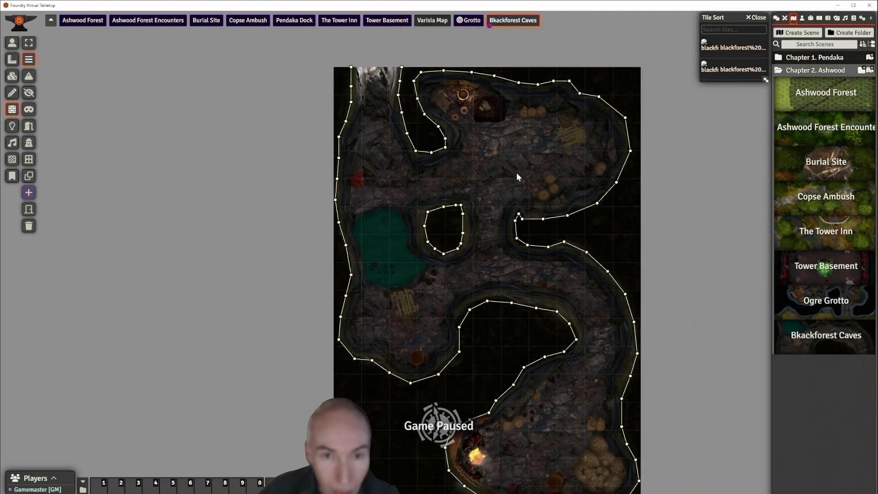
left_click_drag(517, 160, 525, 224)
scroll(524, 223, "up", 8)
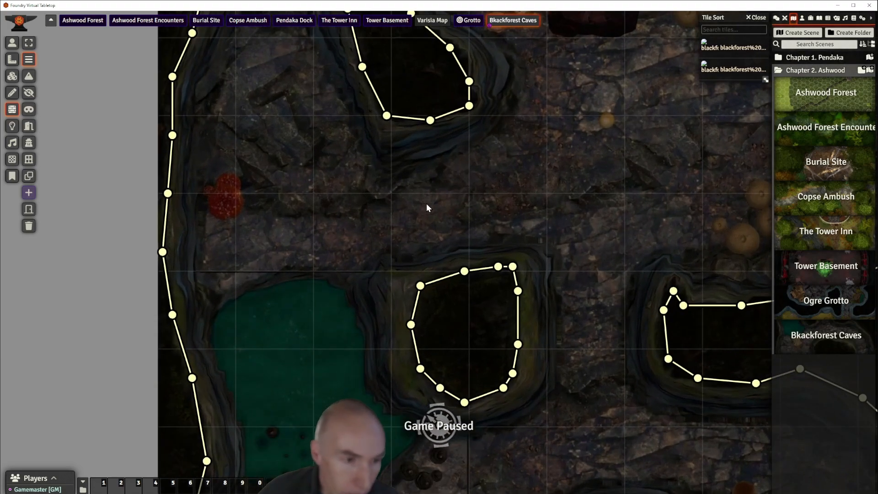
left_click_drag(427, 206, 522, 102)
left_click_drag(442, 237, 413, 160)
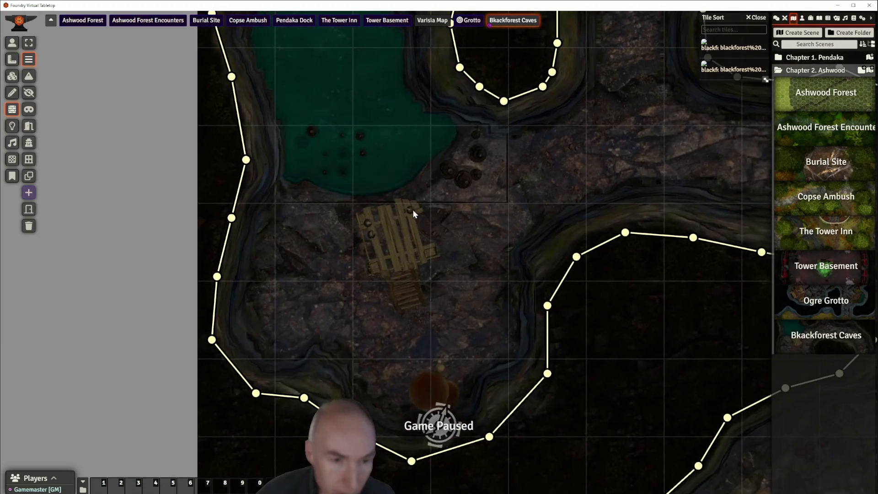
scroll(450, 194, "up", 3)
scroll(451, 195, "down", 3)
scroll(419, 256, "up", 4)
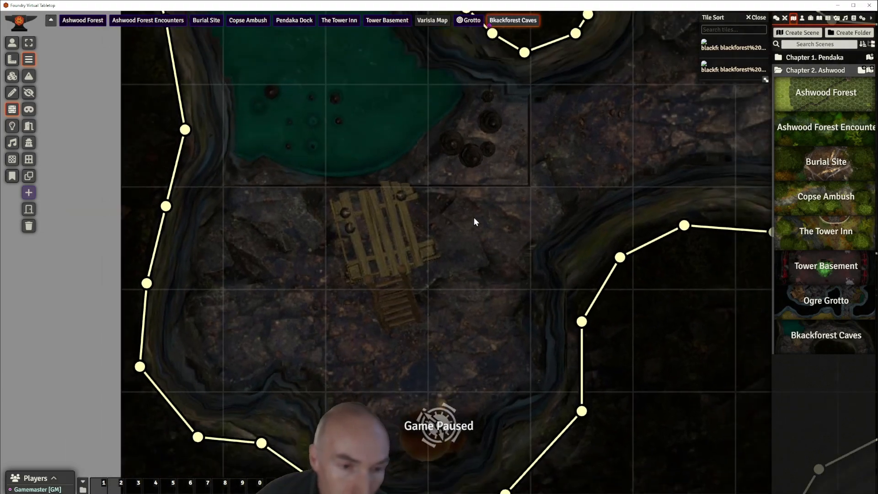
scroll(516, 195, "down", 2)
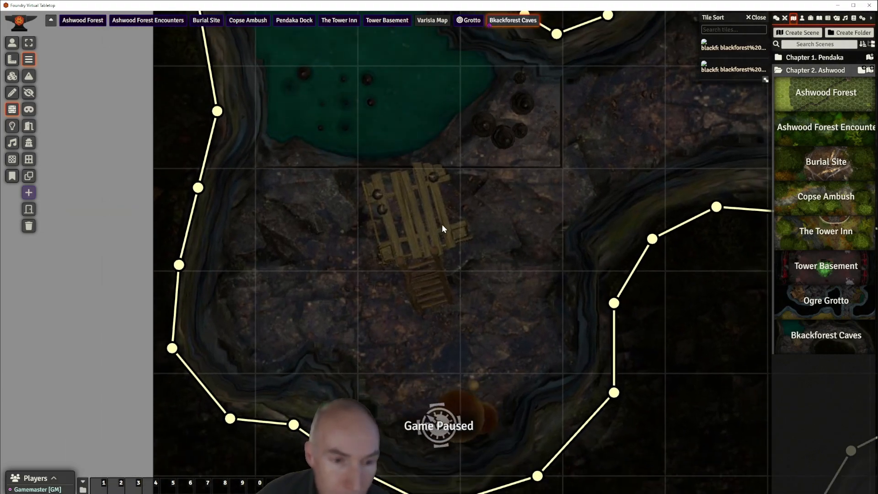
scroll(494, 204, "down", 4)
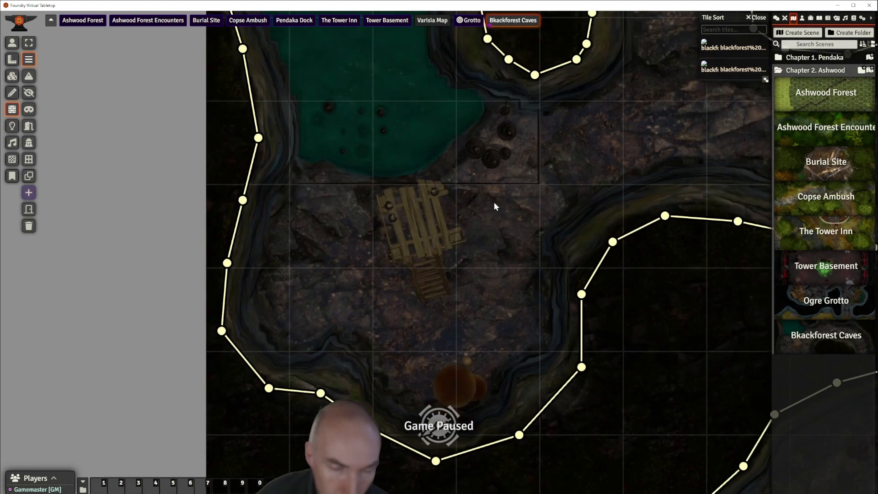
left_click_drag(594, 157, 394, 460)
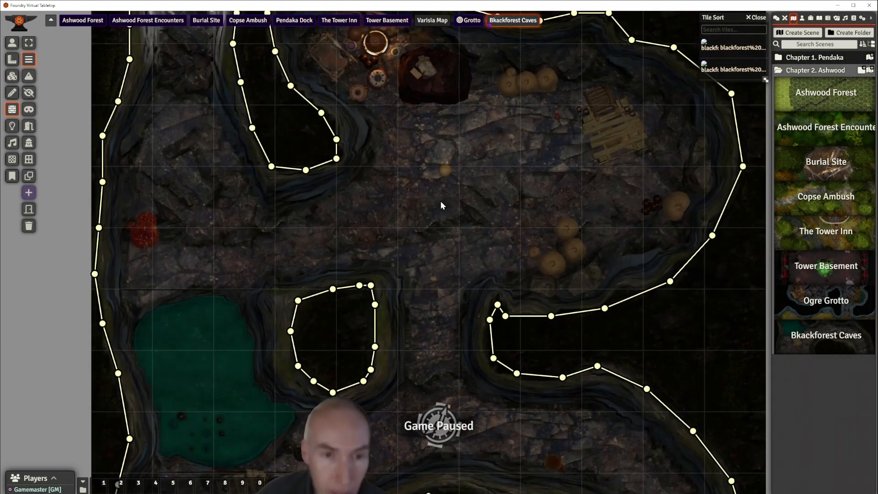
left_click_drag(441, 202, 470, 316)
scroll(481, 229, "up", 8)
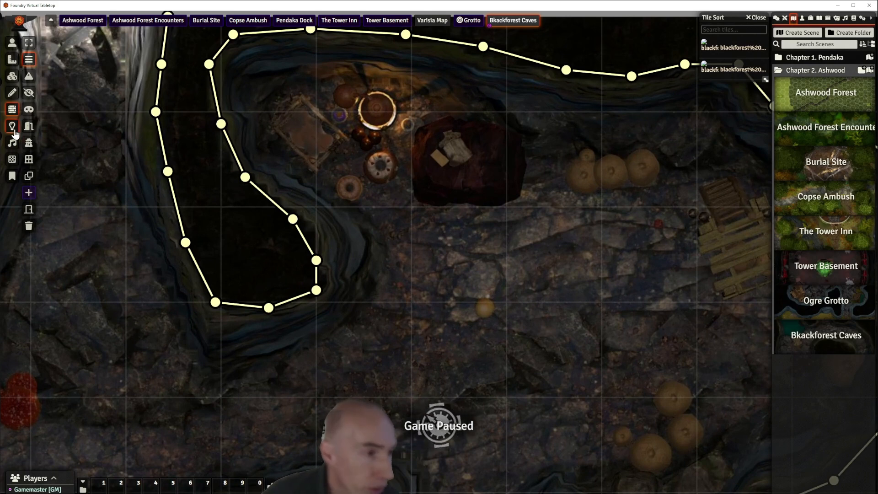
- Draw a closed eight-sided ring of terrain walls around the dark red patch east of the northern camp
left_click(28, 76)
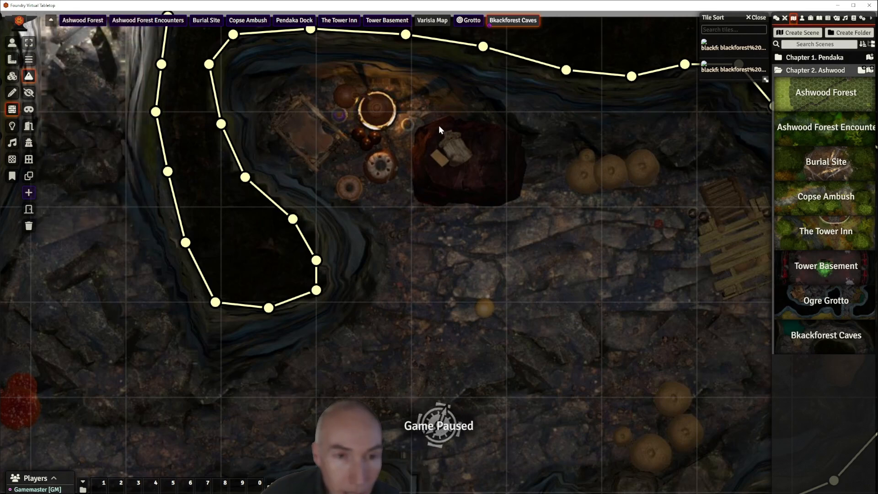
mouse_move(440, 124)
left_mouse_down()
mouse_move(424, 148)
mouse_move(435, 188)
mouse_move(491, 194)
mouse_move(515, 179)
mouse_move(515, 142)
mouse_move(500, 131)
mouse_move(437, 126)
left_mouse_up()
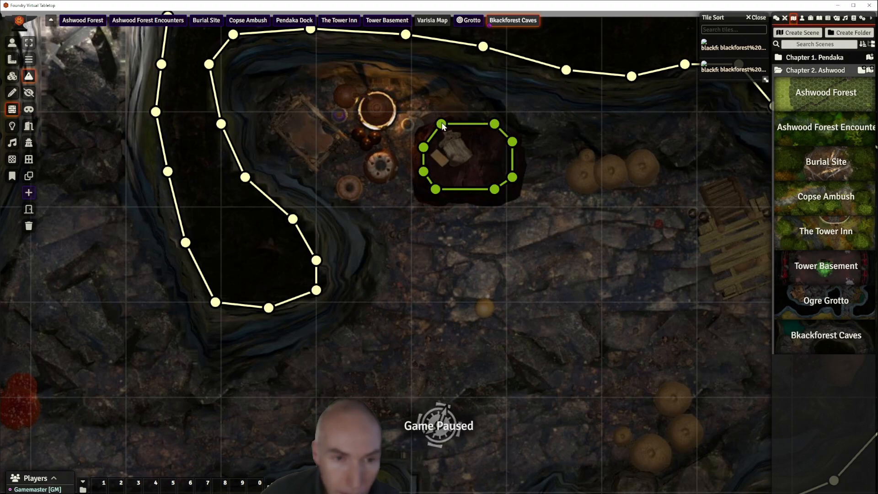
scroll(564, 213, "down", 5)
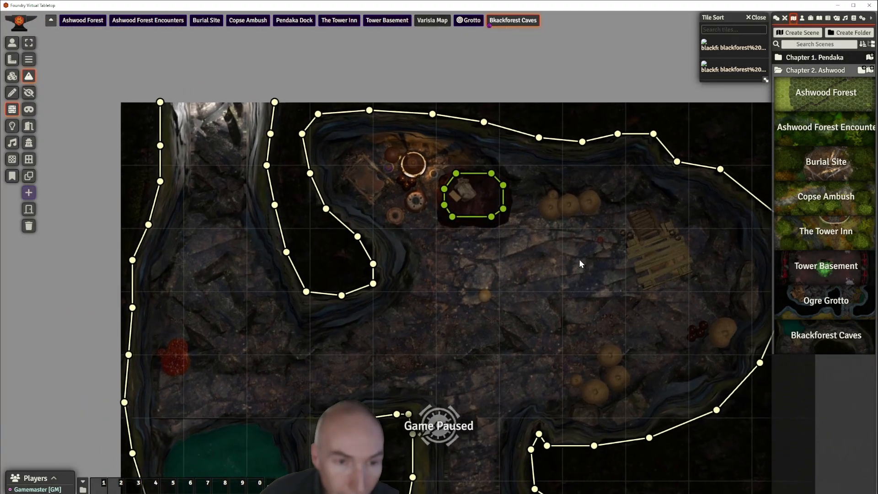
- Examine the walled map from the northern chamber through the central passage to the southern chamber with the fire and egg nest
scroll(577, 260, "down", 1)
left_click_drag(531, 241, 423, 199)
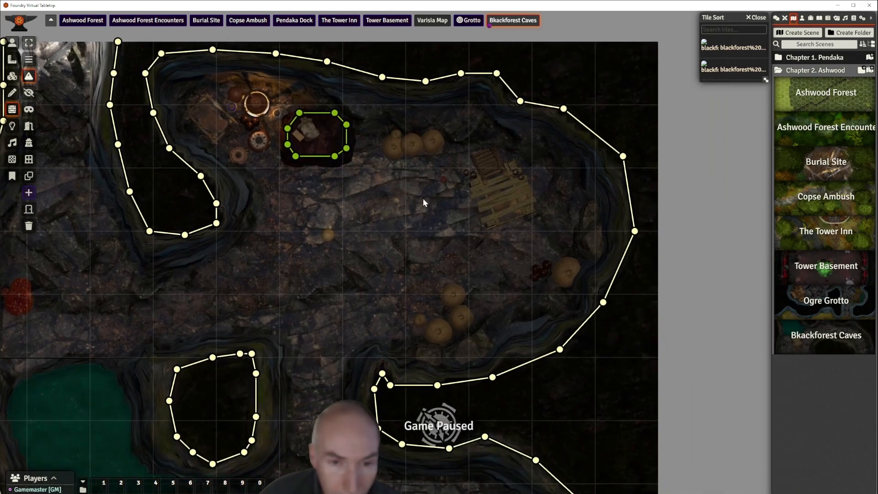
scroll(451, 207, "up", 3)
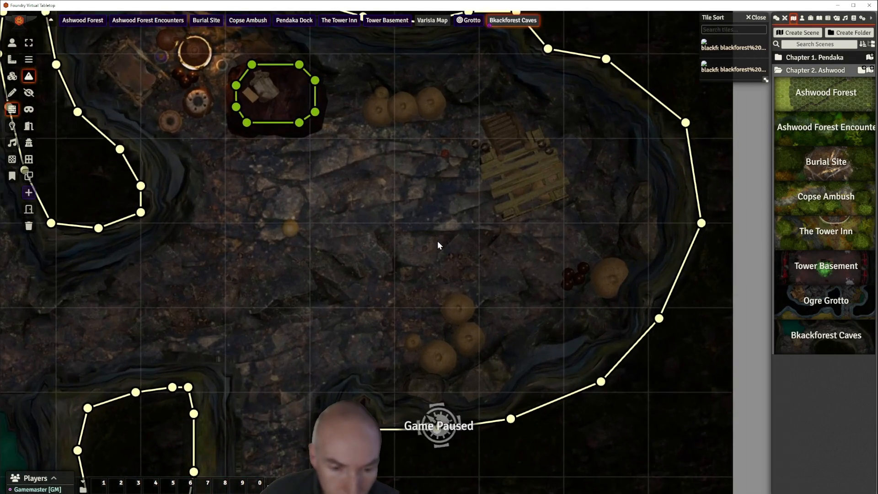
scroll(438, 241, "up", 1)
scroll(437, 241, "down", 1)
left_click_drag(391, 259, 518, 102)
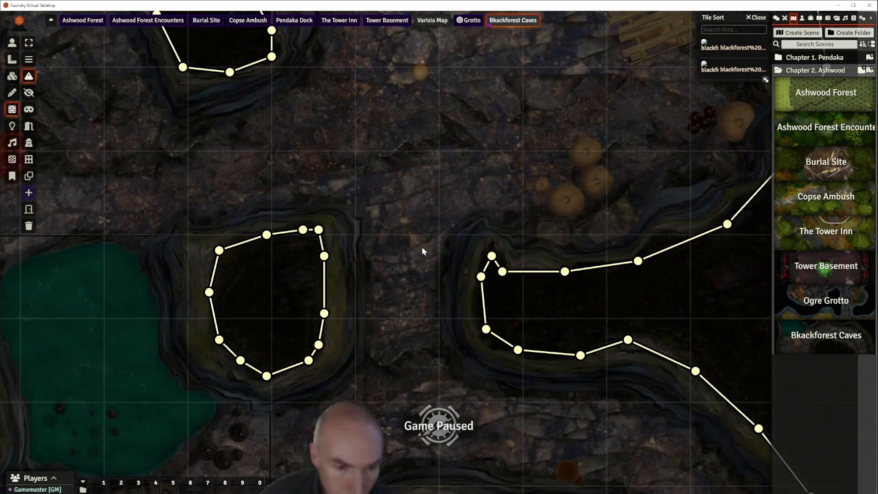
left_click_drag(424, 270, 431, 29)
left_click_drag(467, 226, 314, 6)
left_click_drag(465, 315, 416, 93)
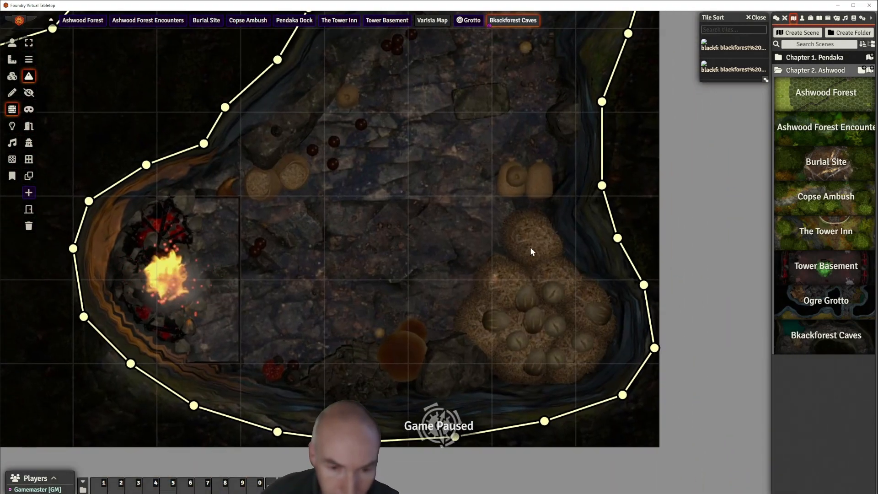
scroll(419, 263, "down", 2)
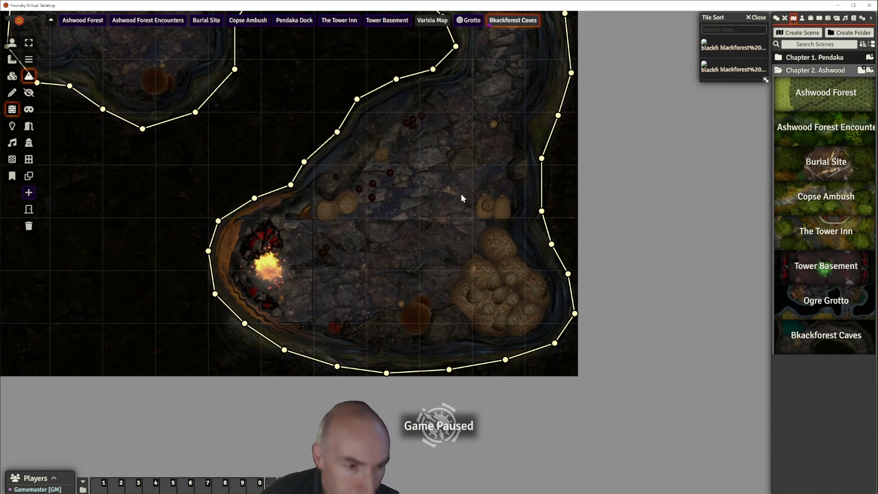
left_click_drag(461, 194, 557, 433)
left_click_drag(402, 159, 435, 359)
left_click_drag(434, 245, 429, 248)
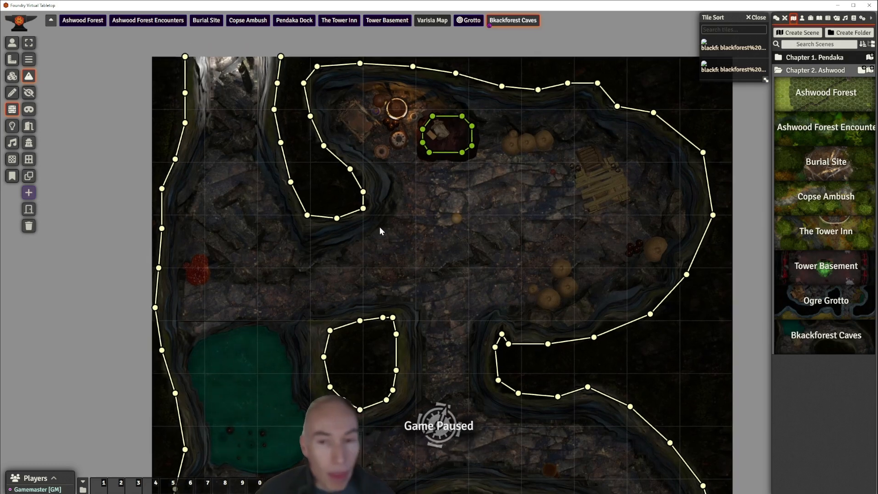
- Examine the northern entrance, camp and green pool with the lighting layer active
left_click(13, 126)
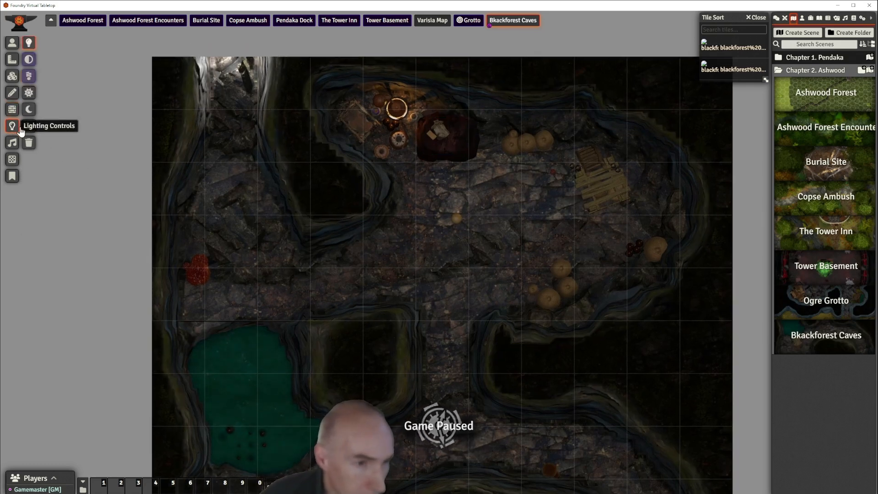
left_click_drag(474, 223, 483, 202)
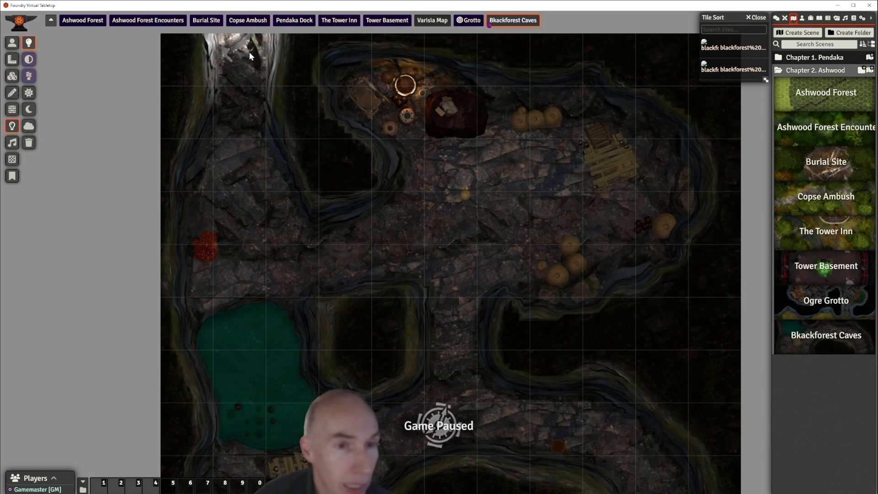
mouse_move(449, 185)
left_mouse_down()
mouse_move(451, 220)
mouse_move(451, 180)
left_mouse_up()
left_click_drag(248, 56, 238, 94)
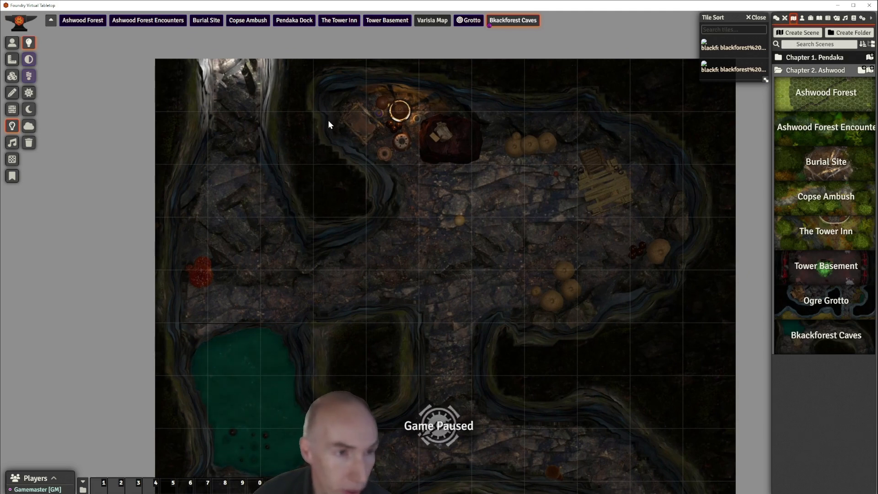
left_click_drag(457, 243, 432, 162)
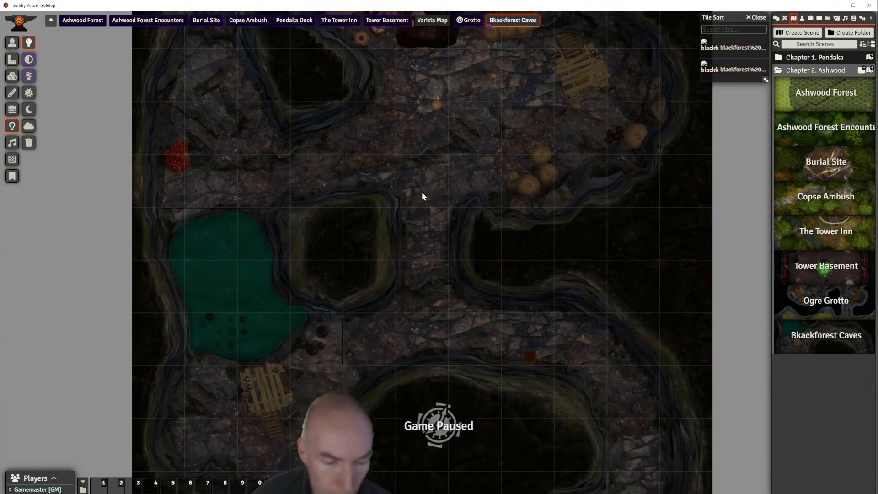
scroll(426, 238, "down", 5)
scroll(426, 237, "up", 5)
mouse_move(424, 257)
left_mouse_down()
mouse_move(416, 158)
mouse_move(424, 240)
left_mouse_up()
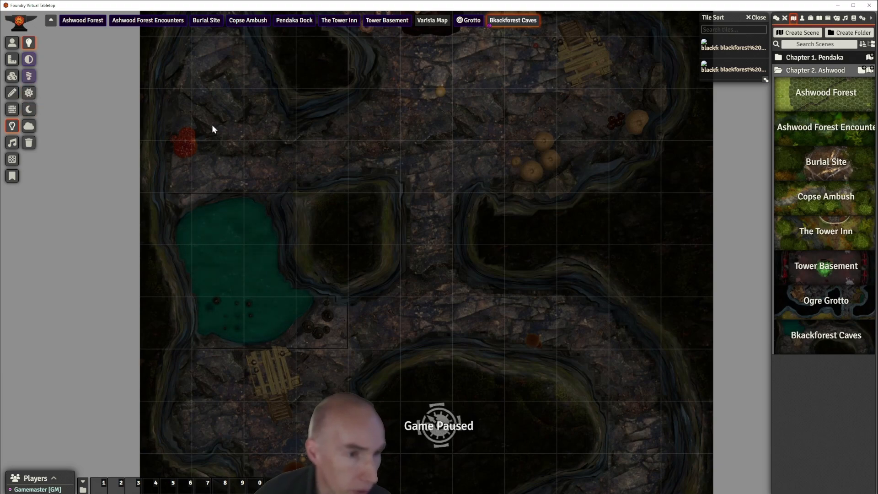
- Try to transition the caves scene to darkness
scroll(213, 128, "down", 4)
scroll(213, 128, "up", 3)
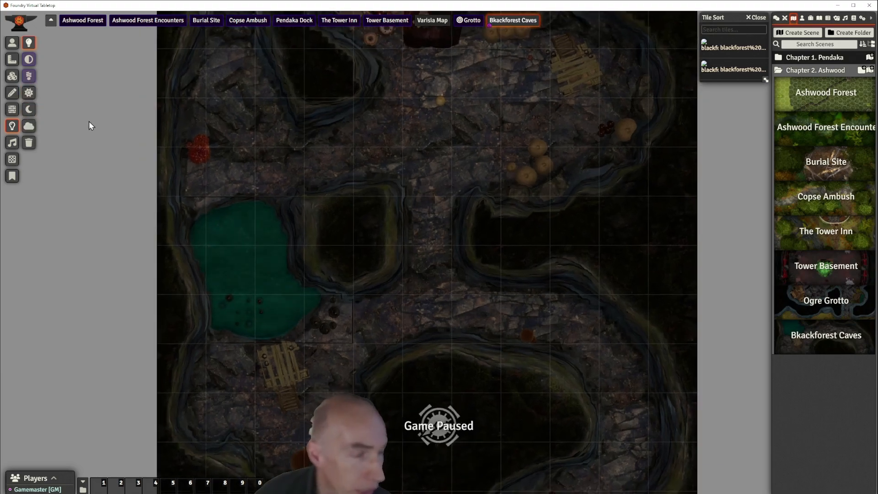
left_click_drag(306, 135, 301, 199)
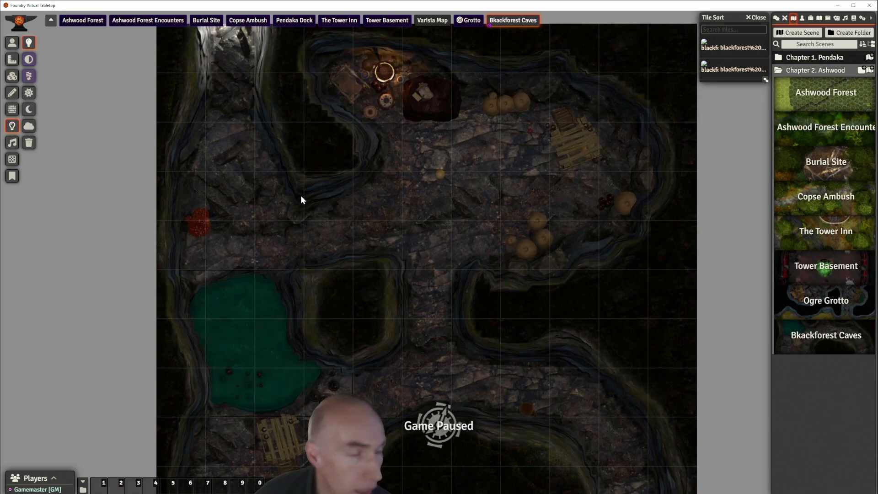
scroll(301, 196, "down", 2)
scroll(301, 196, "up", 3)
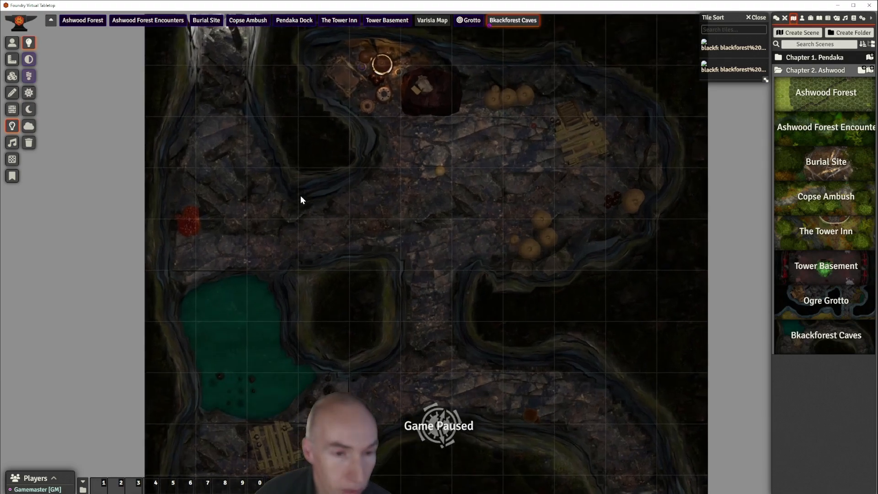
left_click_drag(325, 203, 322, 176)
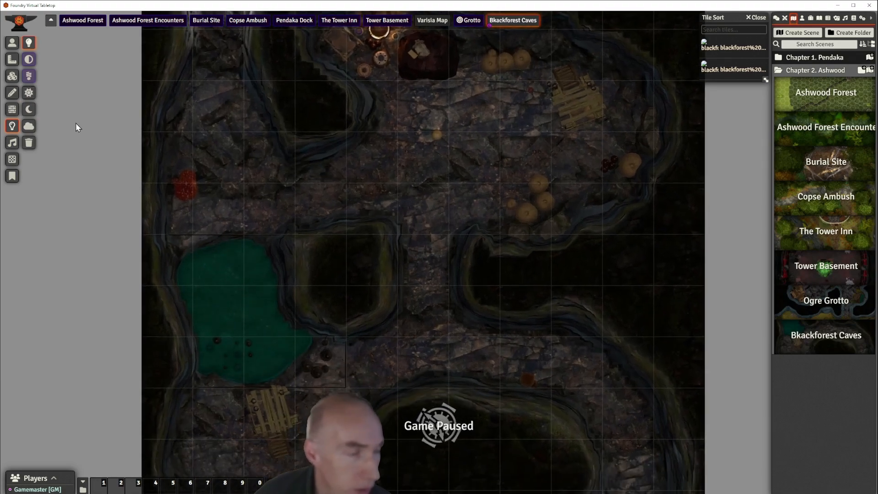
left_click(28, 110)
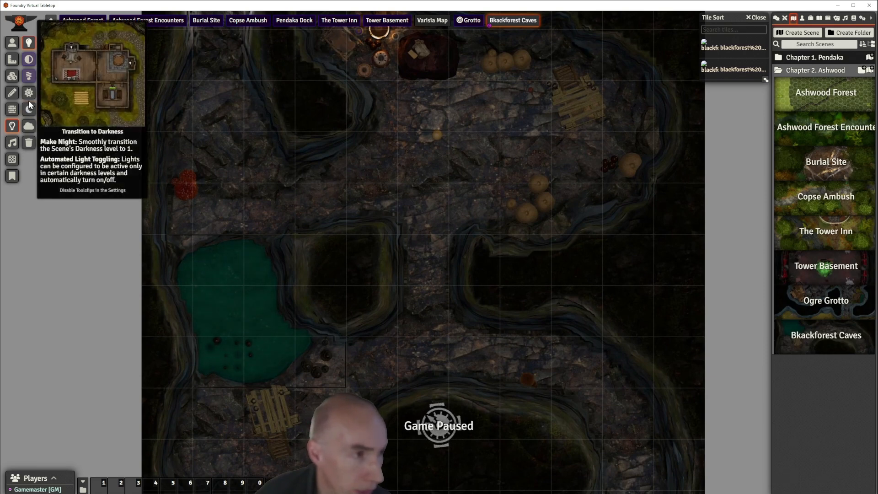
left_click_drag(444, 134, 433, 123)
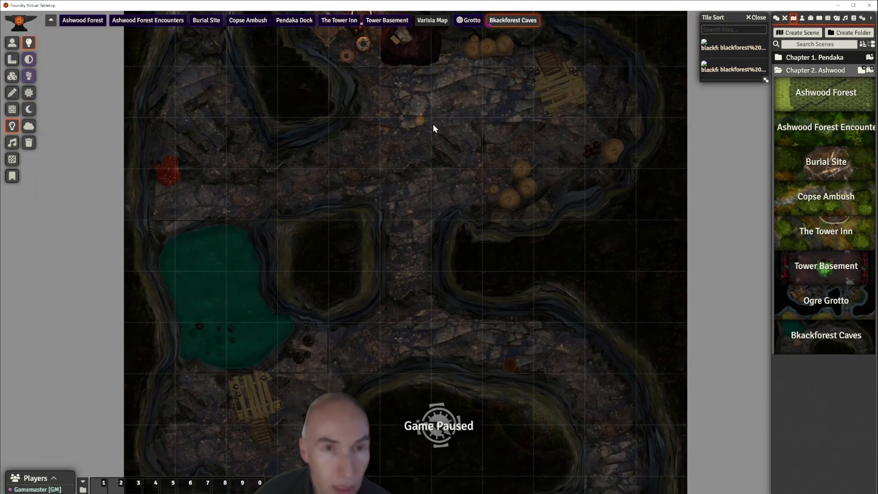
- Set the World Clock's Synchronize Darkness for the current scene to Disabled and save the change
left_click(12, 42)
left_click(28, 94)
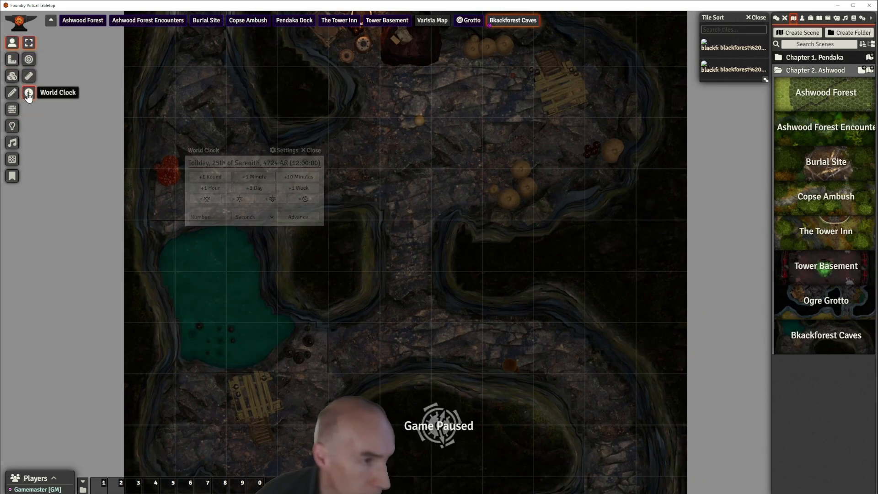
left_click(285, 151)
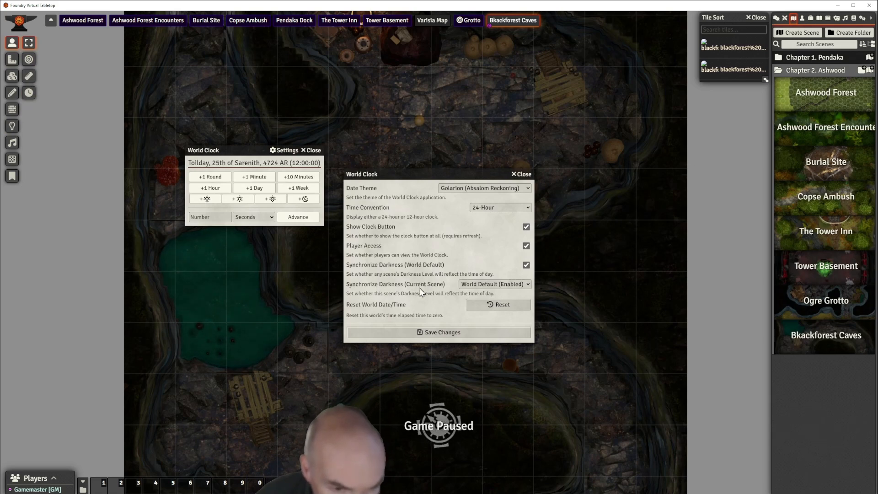
left_click(528, 285)
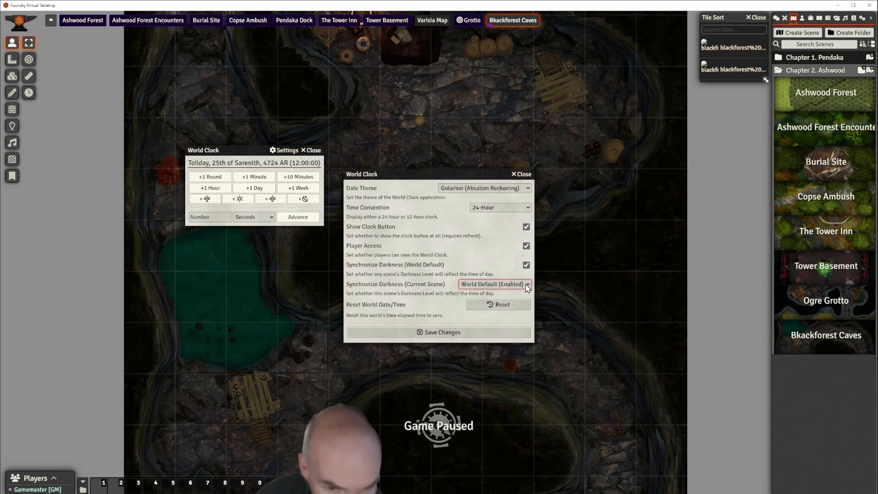
left_click(423, 285)
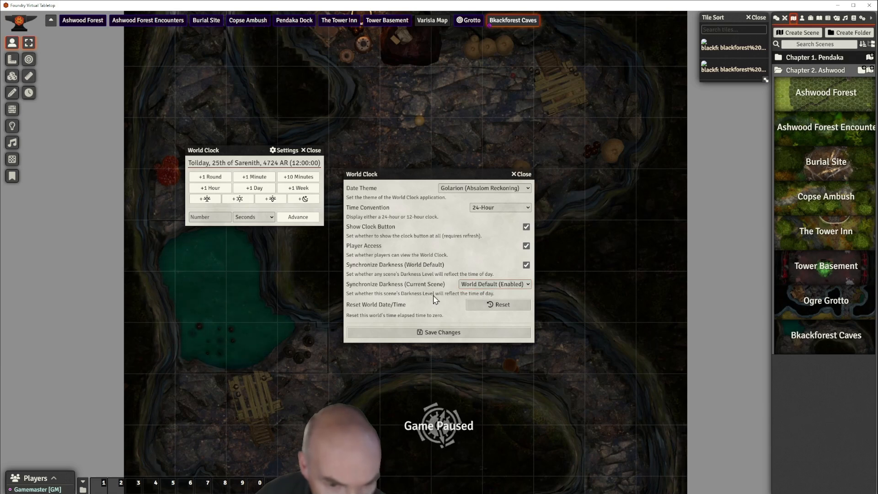
left_click(527, 285)
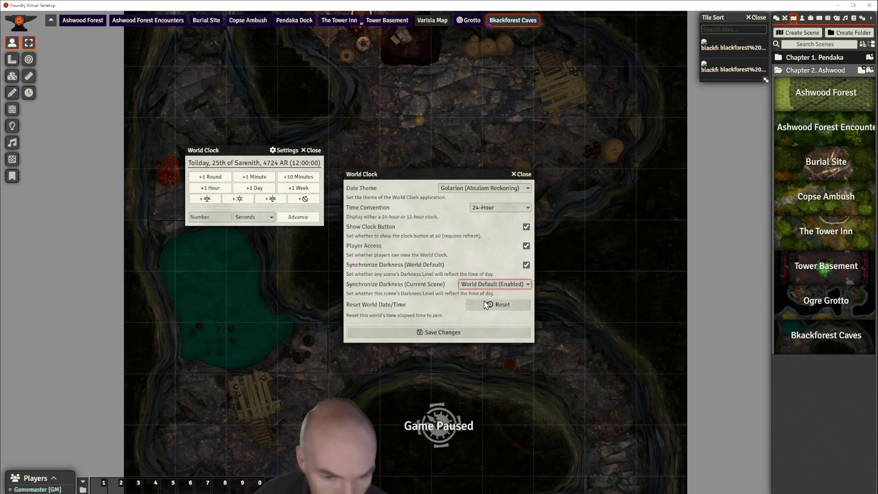
left_click(486, 306)
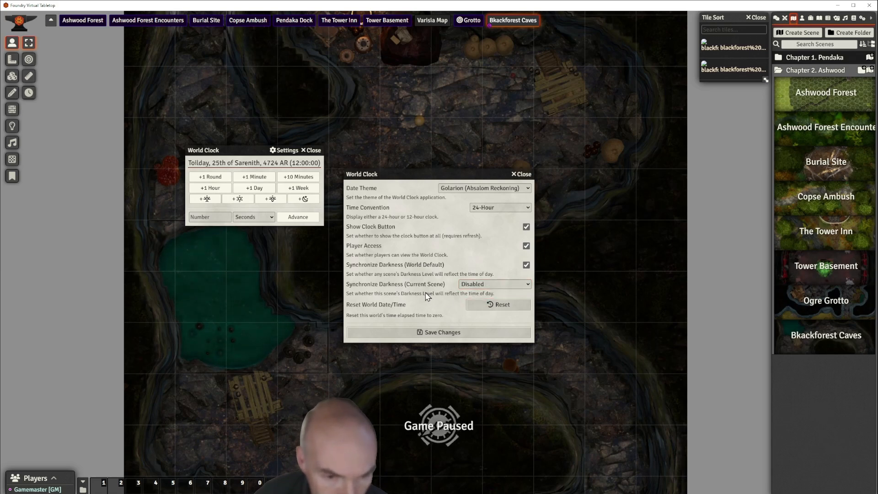
left_click(440, 332)
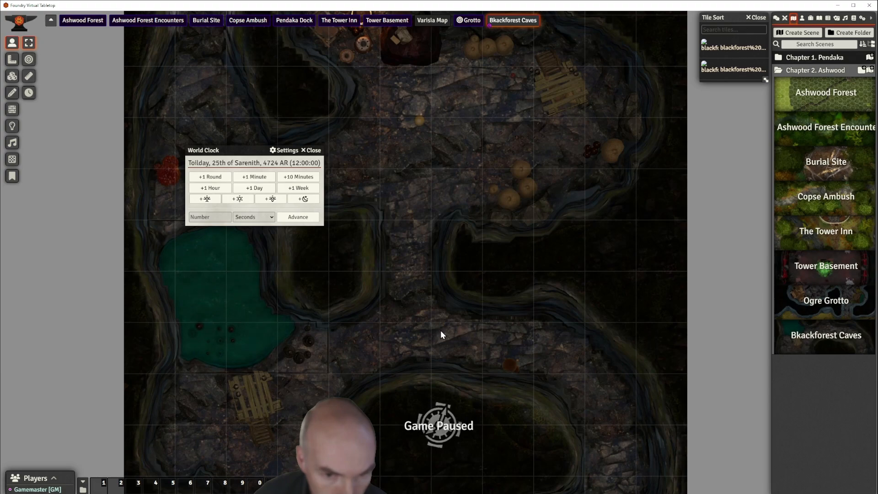
left_click_drag(254, 147, 230, 160)
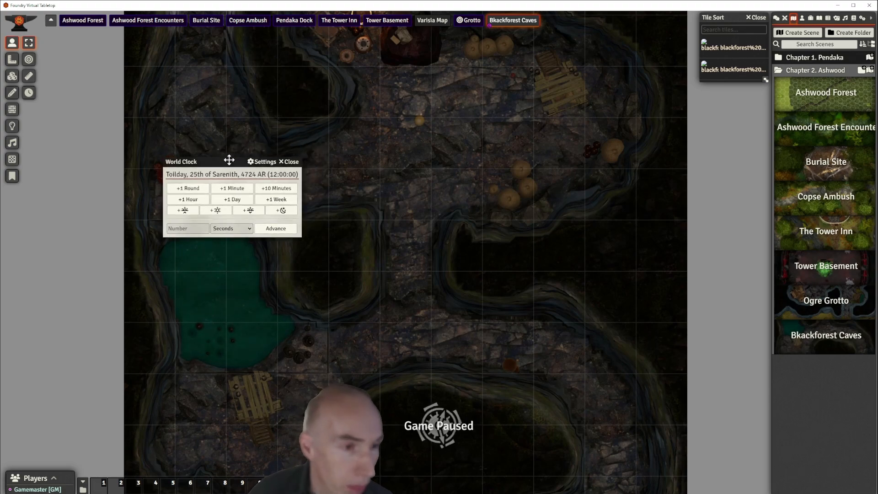
left_click(292, 164)
- Transition the Bkackforest Caves scene to full darkness and bring up the actors directory
scroll(293, 167, "down", 3)
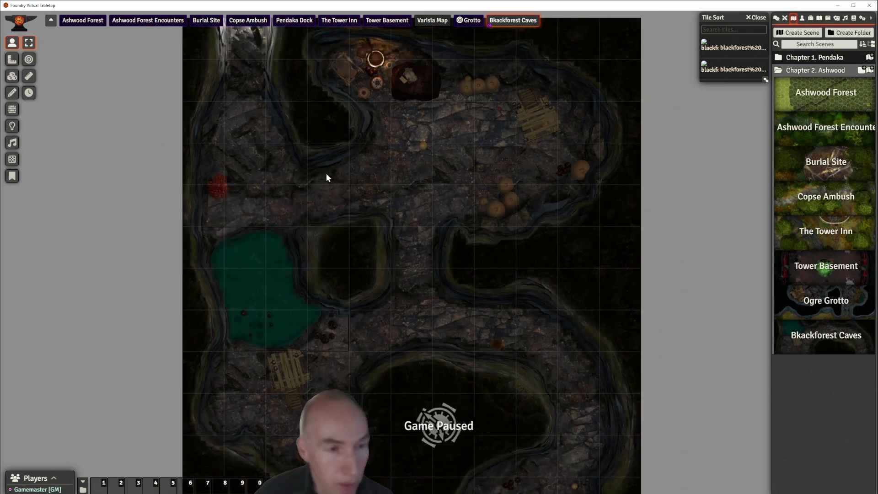
left_click_drag(401, 174, 394, 161)
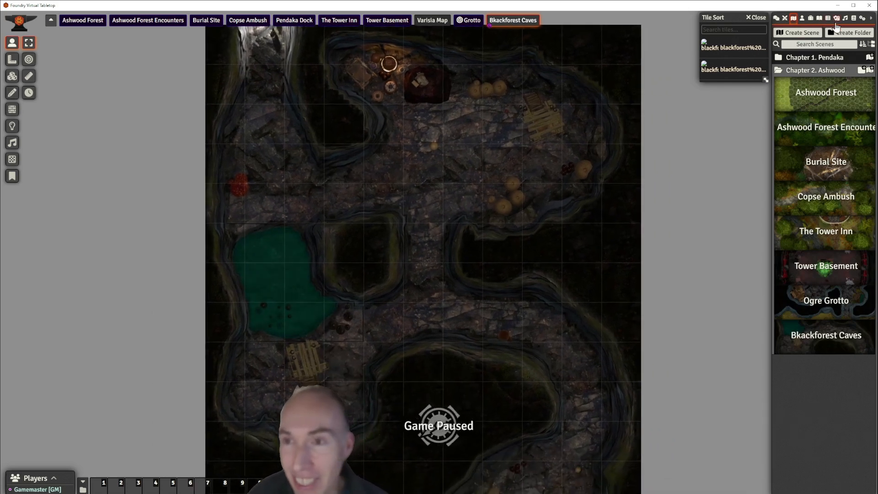
left_click(802, 19)
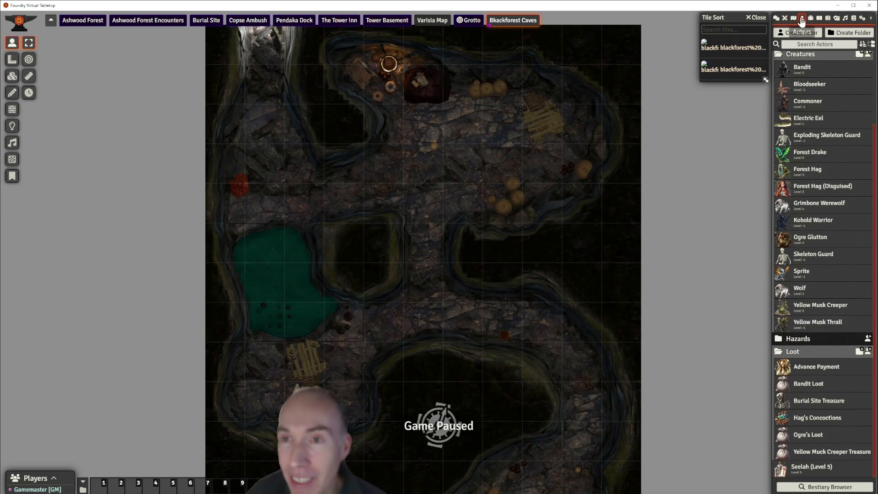
left_click(12, 129)
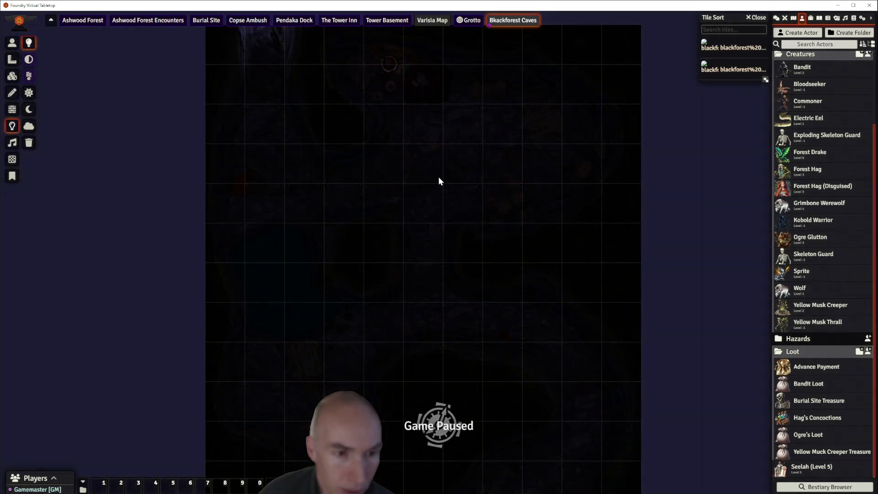
mouse_move(437, 183)
left_mouse_down()
mouse_move(466, 144)
mouse_move(445, 173)
left_mouse_up()
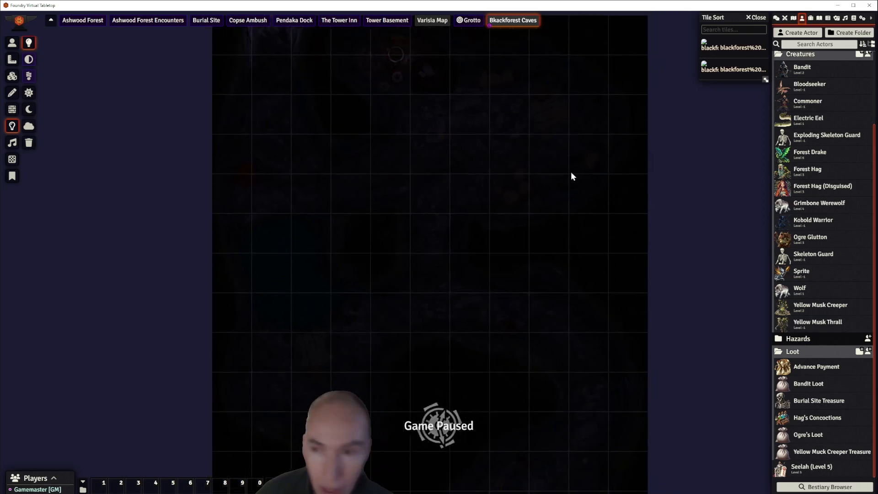
scroll(595, 173, "up", 1)
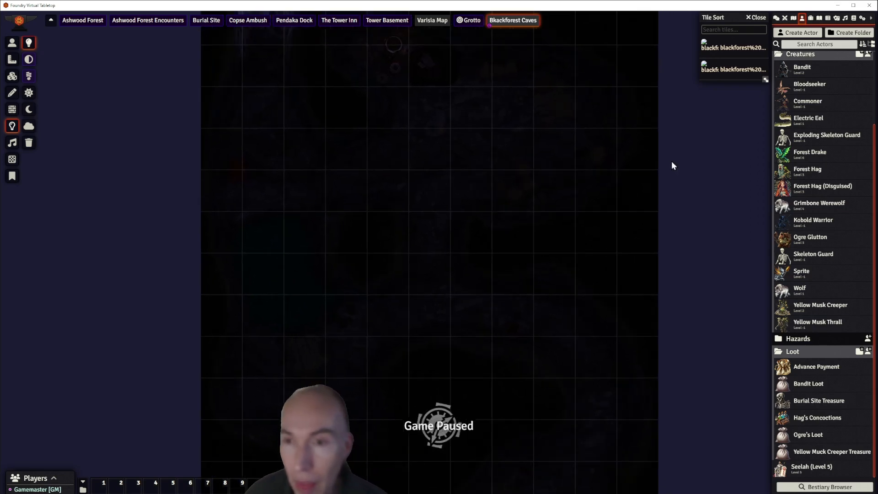
- Place Ezren (Level 1) from The Party in the central cave chamber and select the token to check its vision in darkness
left_click(803, 56)
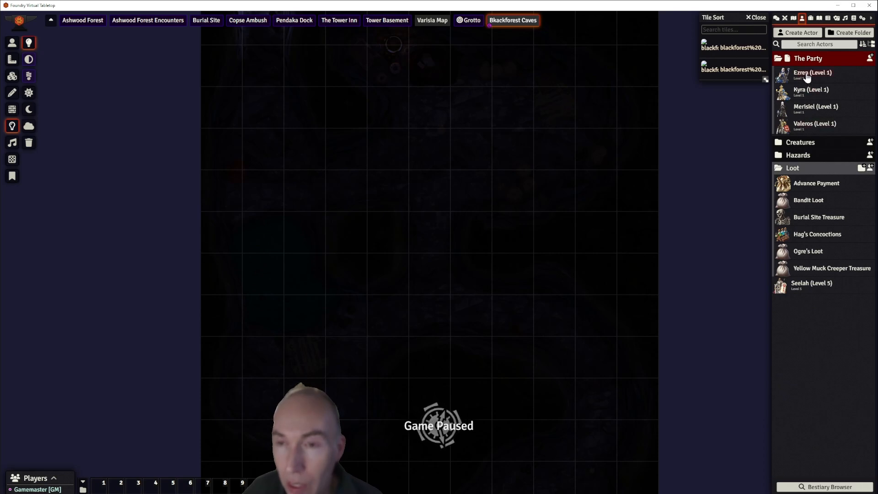
left_click_drag(805, 78, 430, 150)
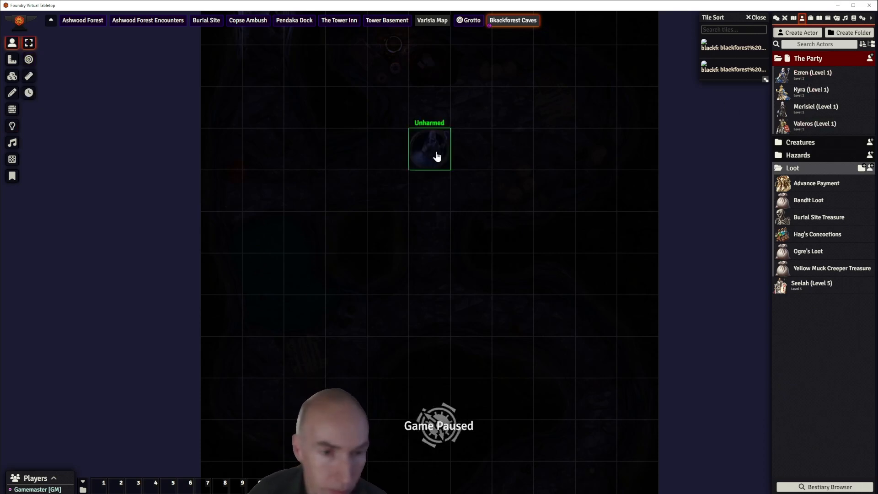
scroll(517, 160, "up", 3)
scroll(520, 155, "up", 3)
left_click_drag(515, 155, 522, 261)
left_click(435, 219)
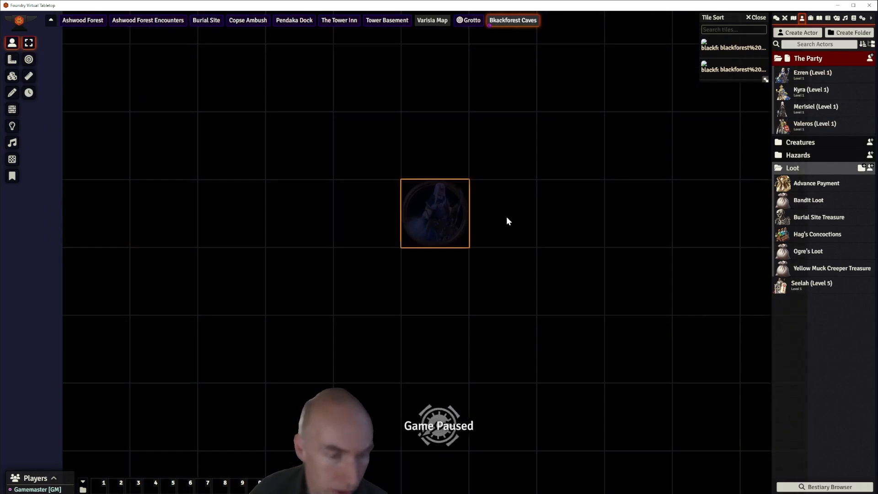
scroll(507, 216, "down", 1)
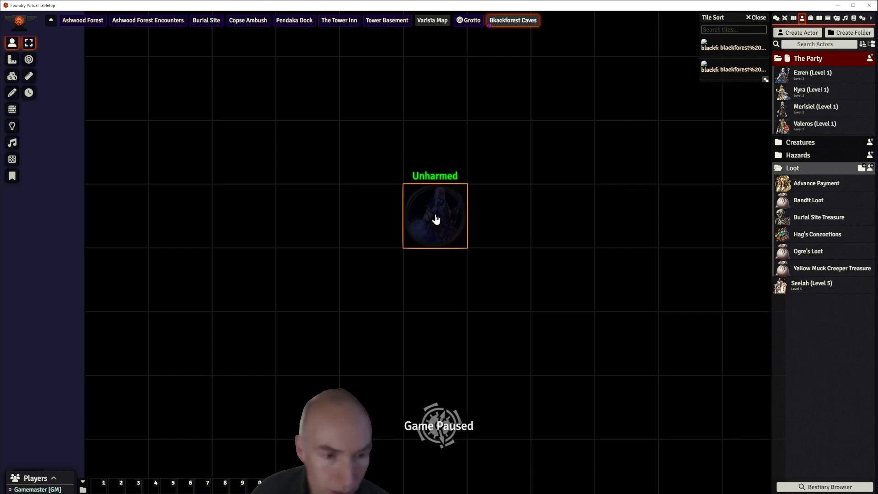
mouse_move(436, 219)
left_mouse_down()
mouse_move(263, 219)
mouse_move(496, 212)
mouse_move(443, 211)
left_mouse_up()
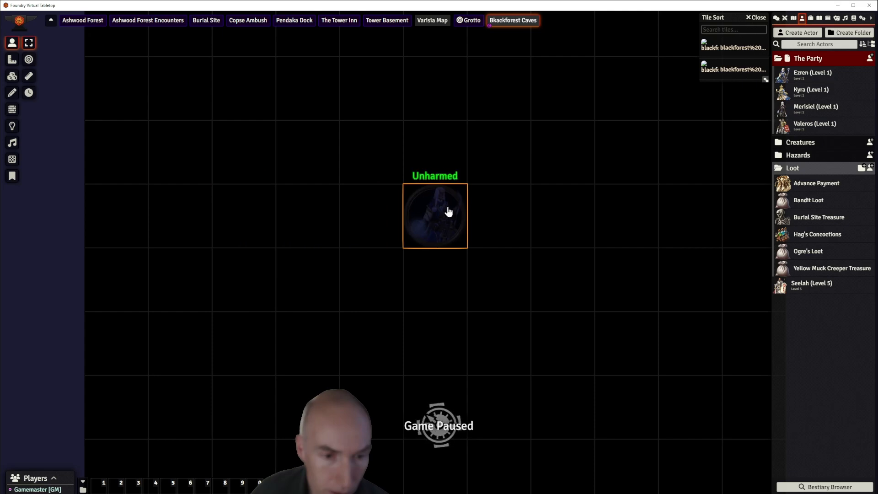
right_click(443, 216)
right_click(444, 212)
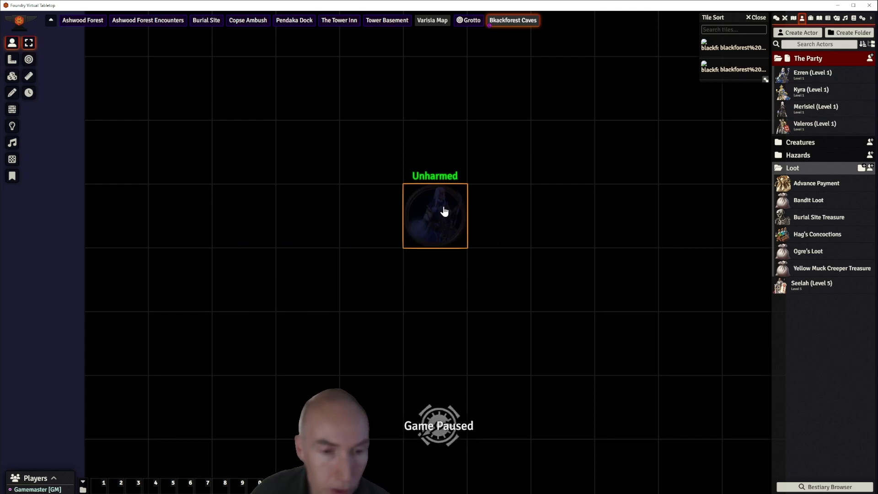
scroll(415, 260, "down", 2)
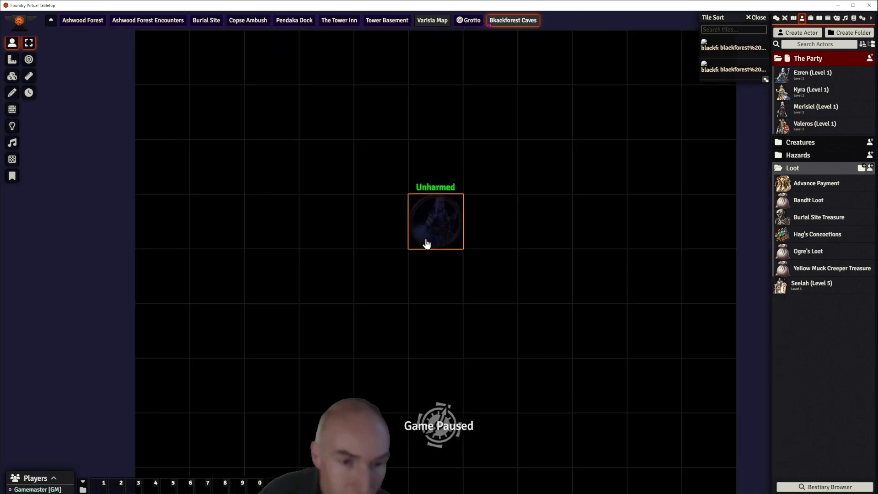
- Cast the Light cantrip from the spellcasting section of Ezren's character sheet
double_click(437, 224)
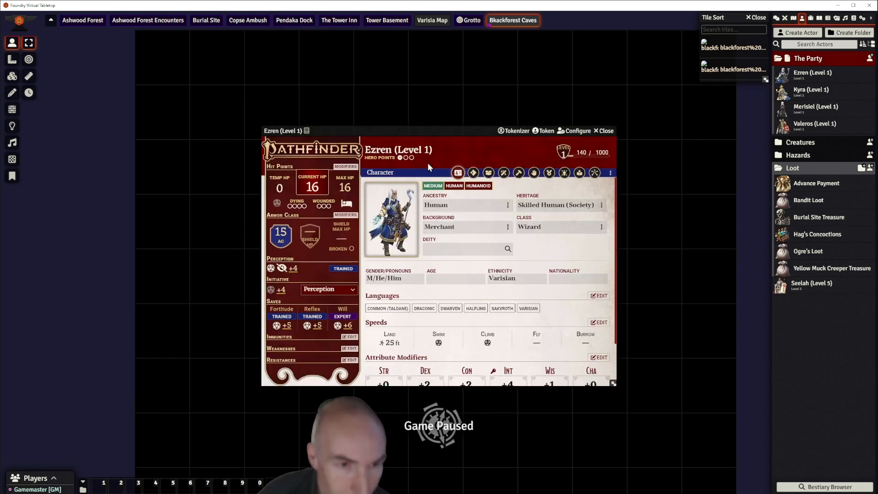
left_click_drag(434, 130, 178, 102)
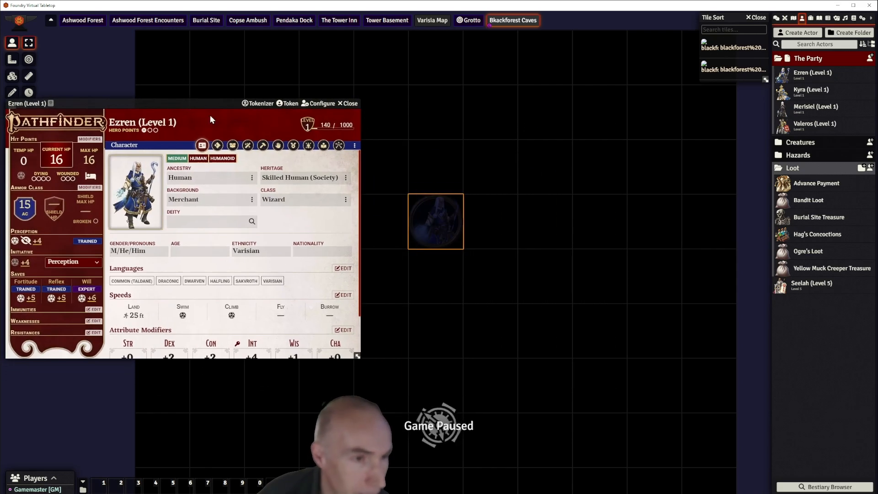
left_click(248, 146)
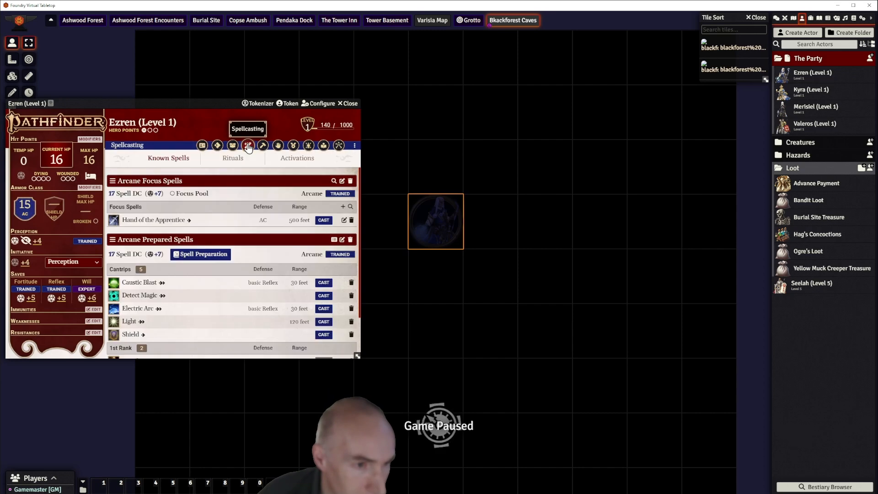
scroll(252, 233, "down", 1)
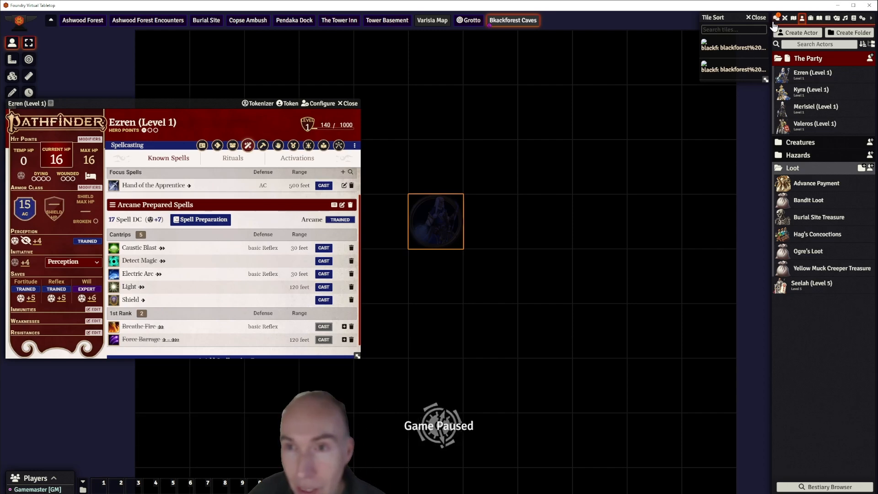
- Apply Spell Effect: Light from the chat message to Ezren's token and close the character sheet
left_click(776, 19)
scroll(829, 338, "down", 5)
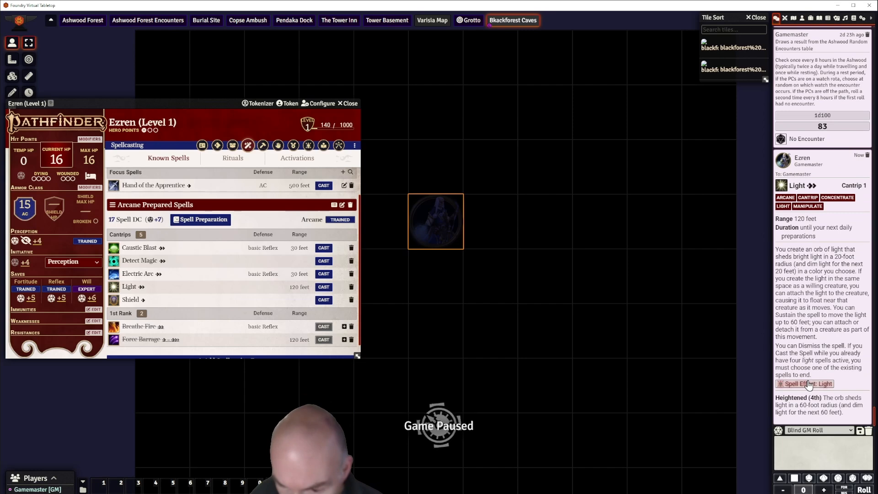
left_click_drag(810, 386, 490, 255)
left_click_drag(433, 213, 434, 214)
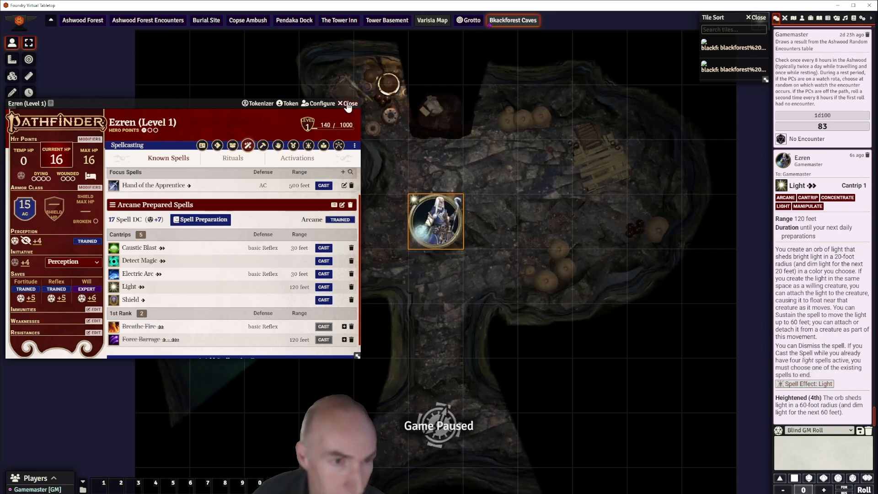
left_click(348, 105)
scroll(529, 183, "down", 2)
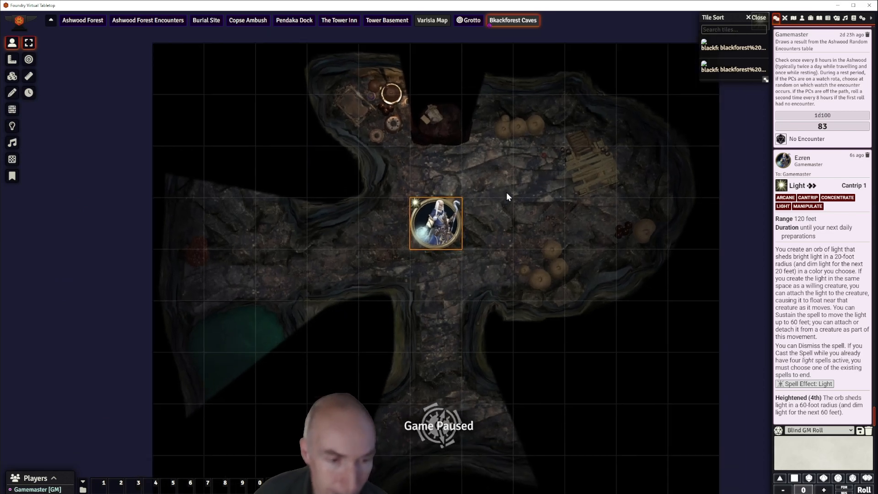
- Walk Ezren's token west and into the northern entrance passage to check the walls and light reach
key("Left")
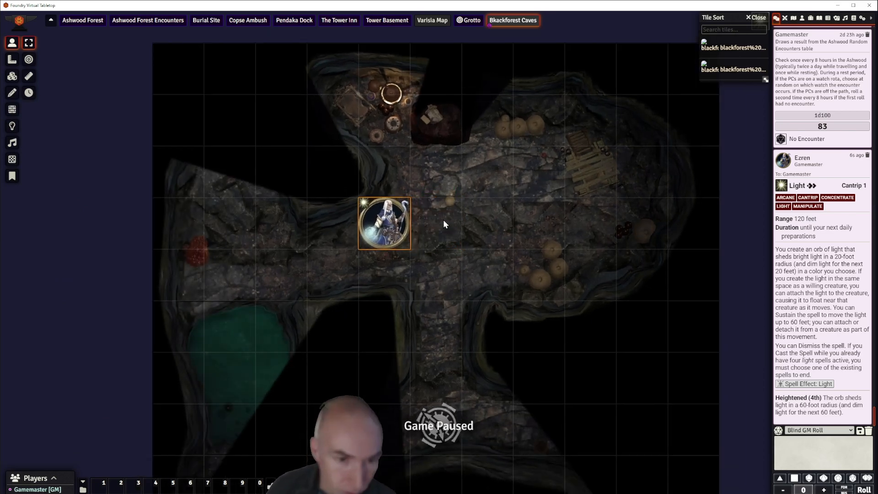
key("Down")
key("Left")
key("Left")
key("Up")
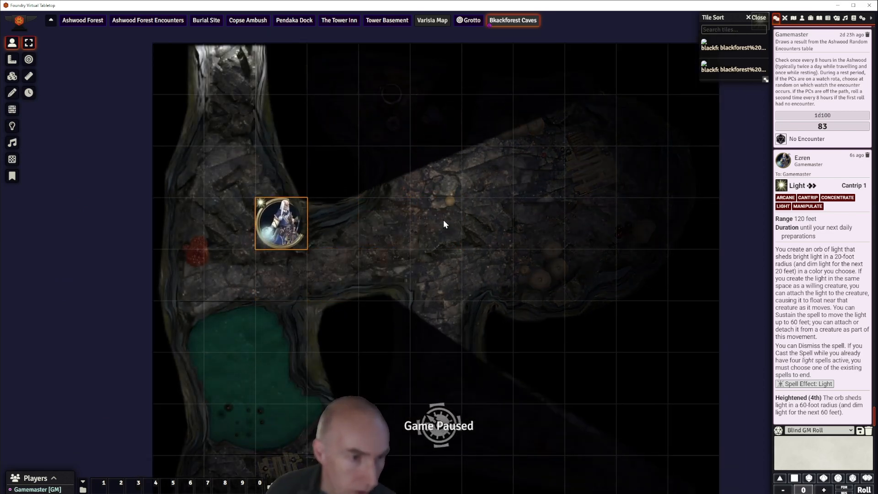
key("Left")
key("Up")
key("Up")
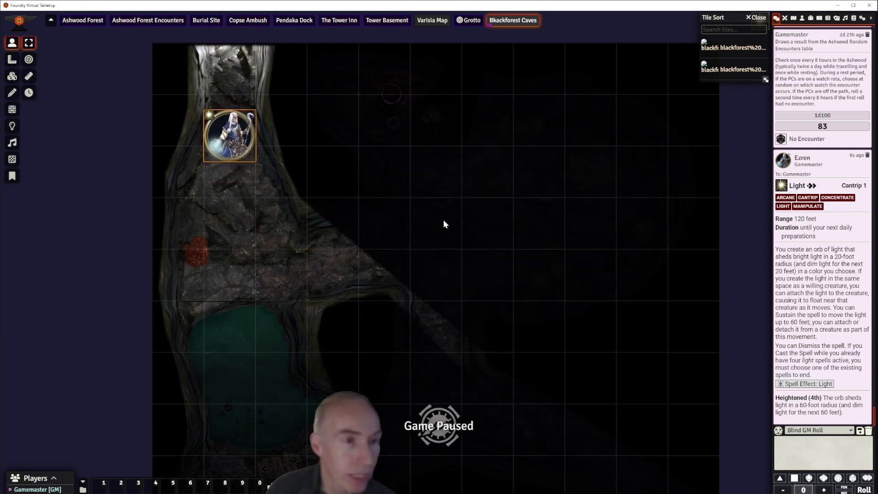
- Walk Ezren's token from the northern passage back to the central chamber, beside the dark red alcove, checking the lines of sight
key("Down")
key("Down")
key("Down")
key("Right")
key("Right")
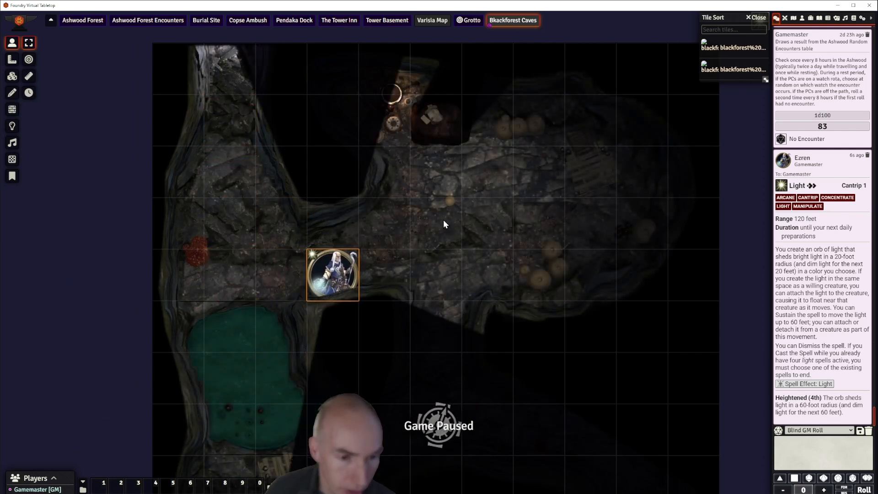
key("Right")
key("Up")
key("Up")
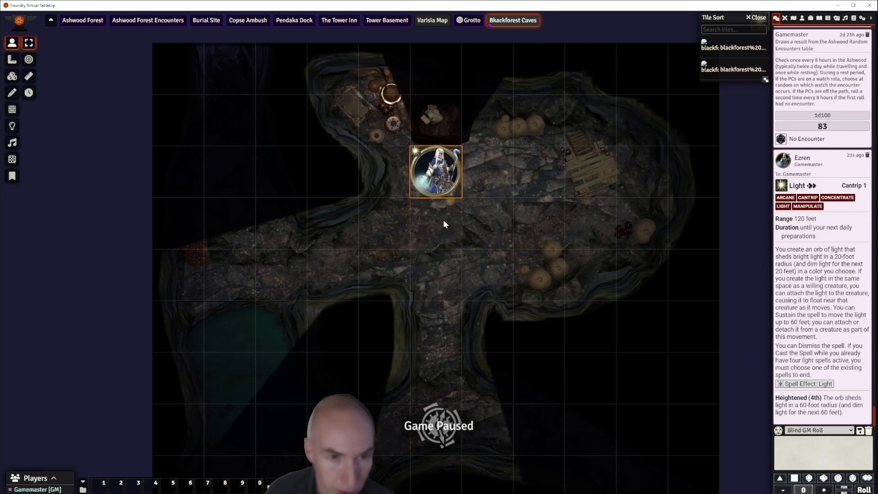
- Walk Ezren's token into the eastern chamber and then down the southern corridor, checking vision and walls
key("Down")
key("Right")
key("Right")
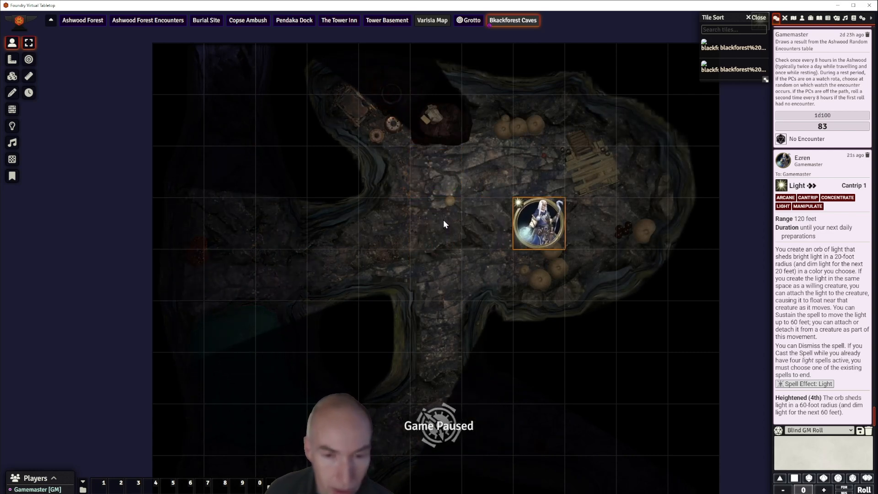
key("Down")
key("Left")
key("Left")
key("Down")
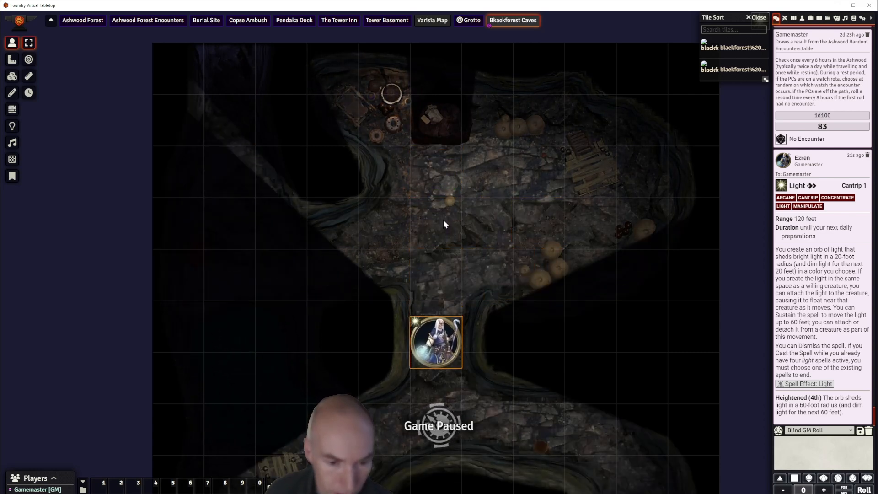
key("Down")
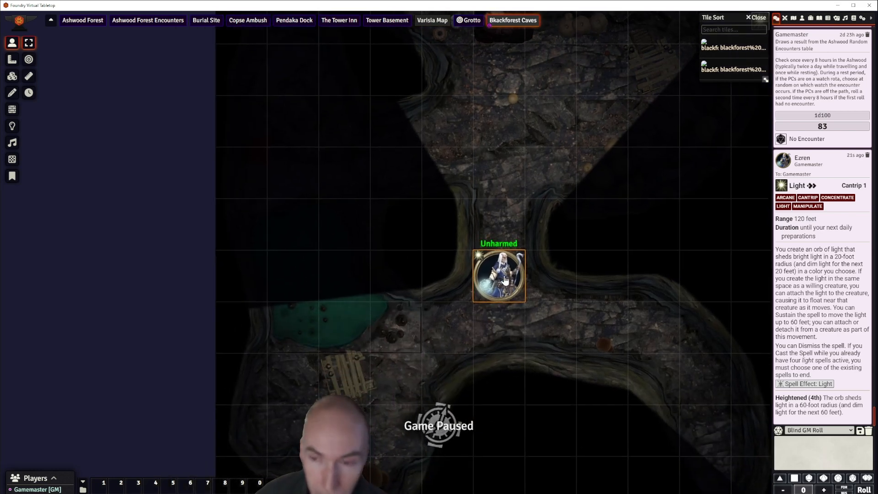
- Close the Tile Sort window and remove Spell Effect: Light from Ezren's token
left_click(758, 18)
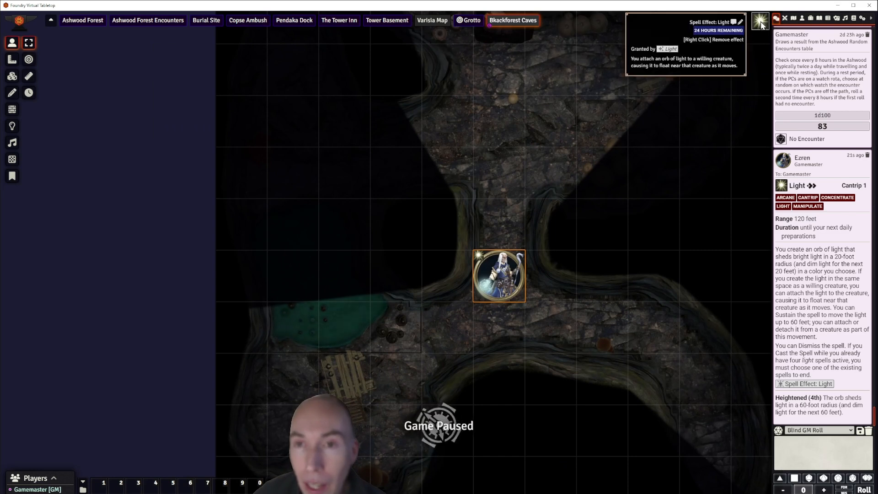
right_click(762, 22)
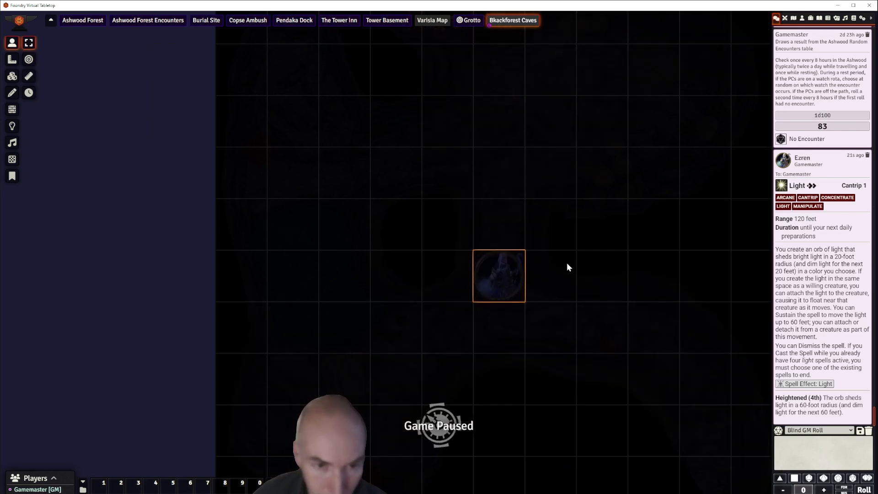
- Move Ezren's token from the southern corridor back to the central chamber and check its vision without light
scroll(580, 265, "up", 3)
scroll(580, 265, "down", 4)
left_click_drag(510, 210, 540, 318)
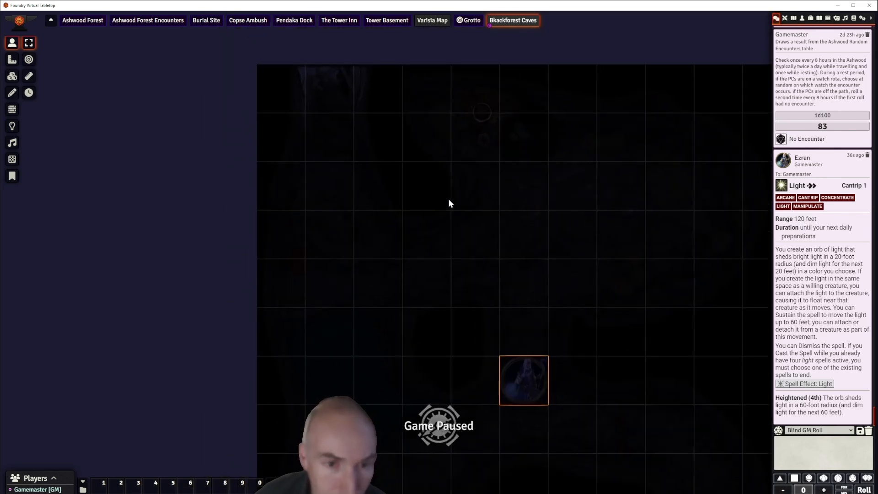
left_click_drag(541, 370, 526, 251)
scroll(573, 260, "up", 1)
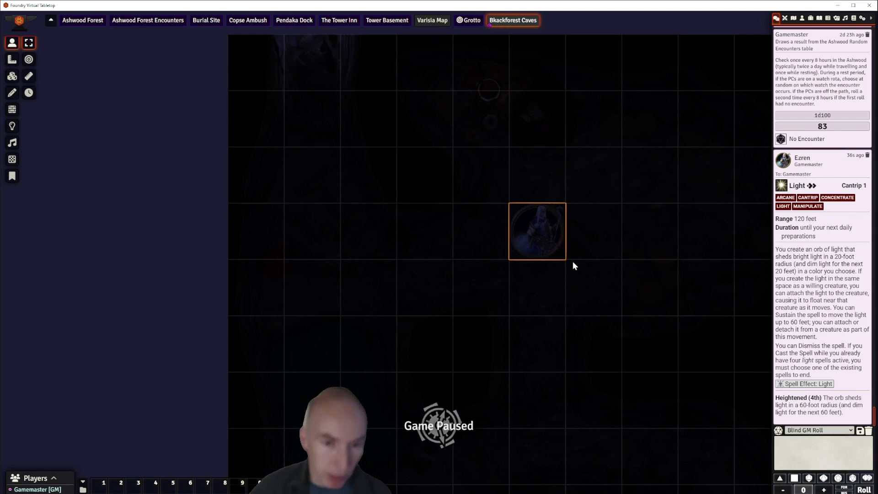
scroll(573, 262, "down", 1)
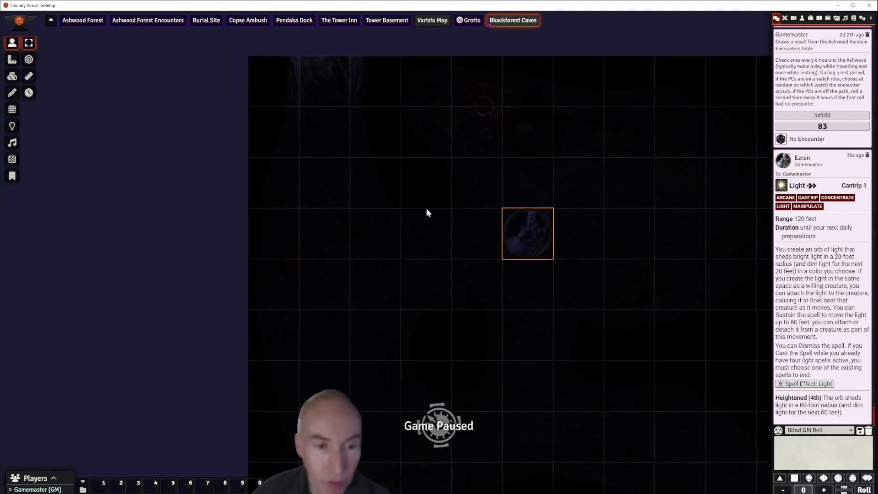
mouse_move(533, 240)
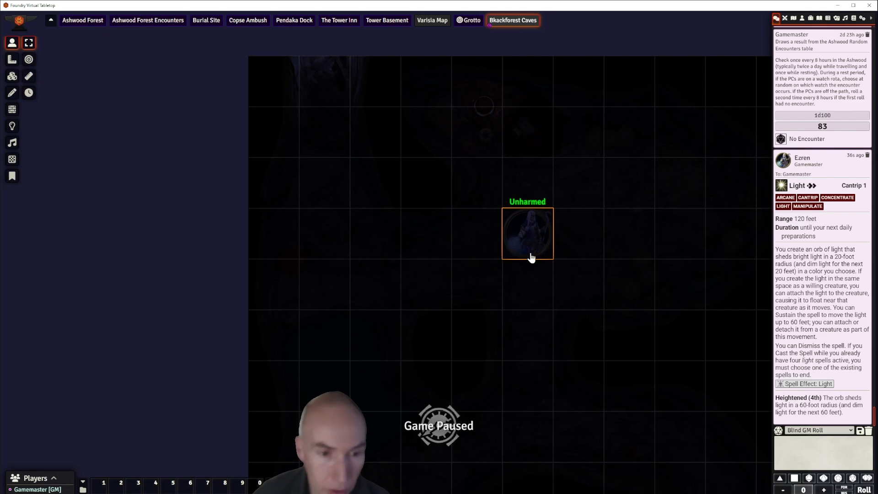
scroll(440, 239, "up", 1)
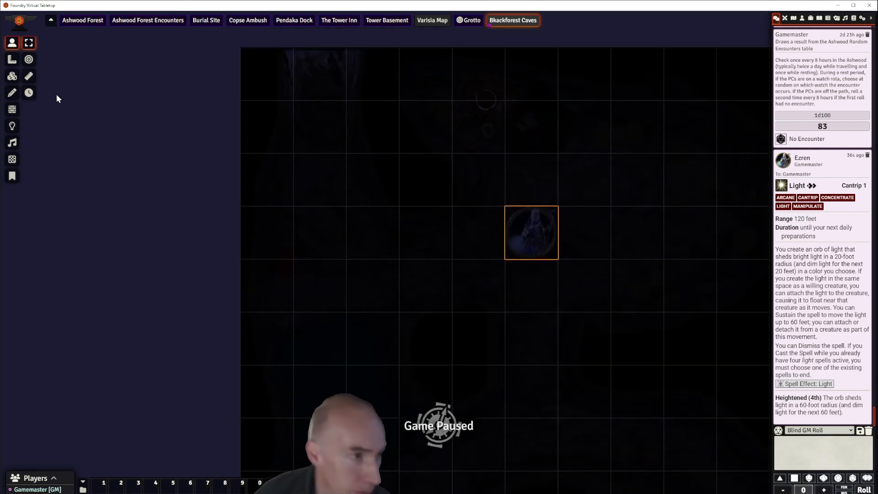
- Advance the World Clock to the next noon to test the scene's darkness, and close the clock
left_click(29, 95)
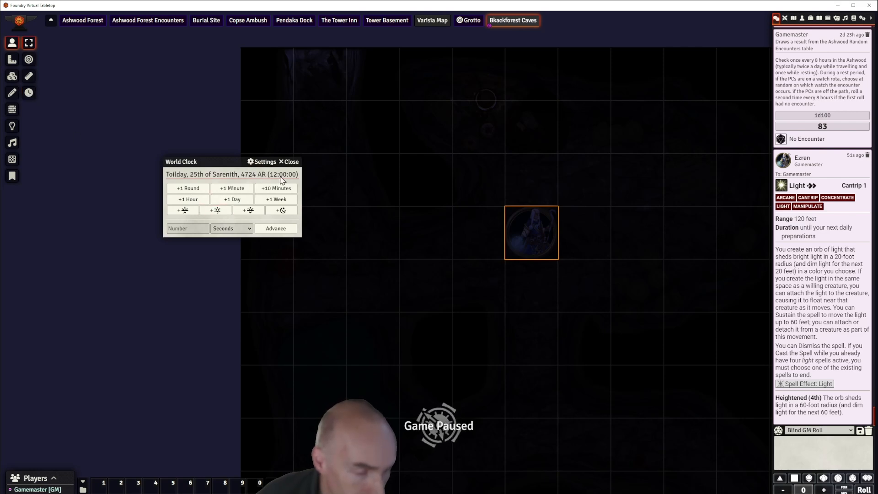
left_click(221, 212)
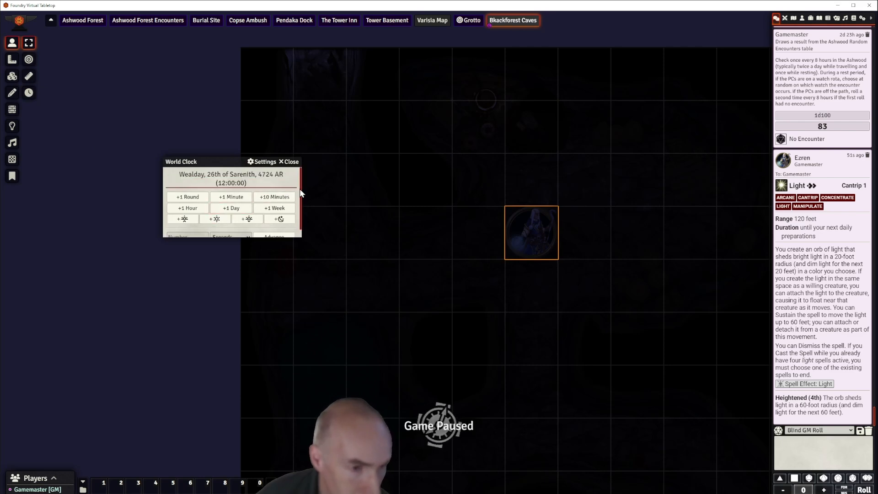
scroll(301, 201, "down", 1)
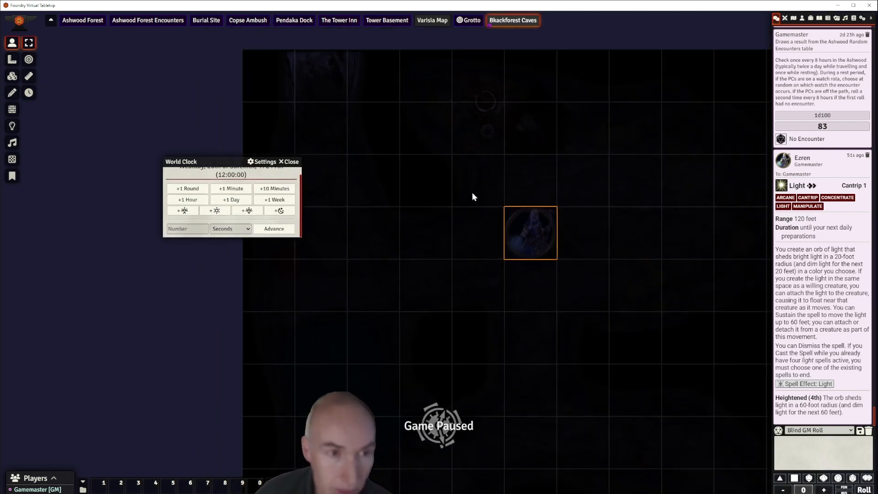
left_click(291, 162)
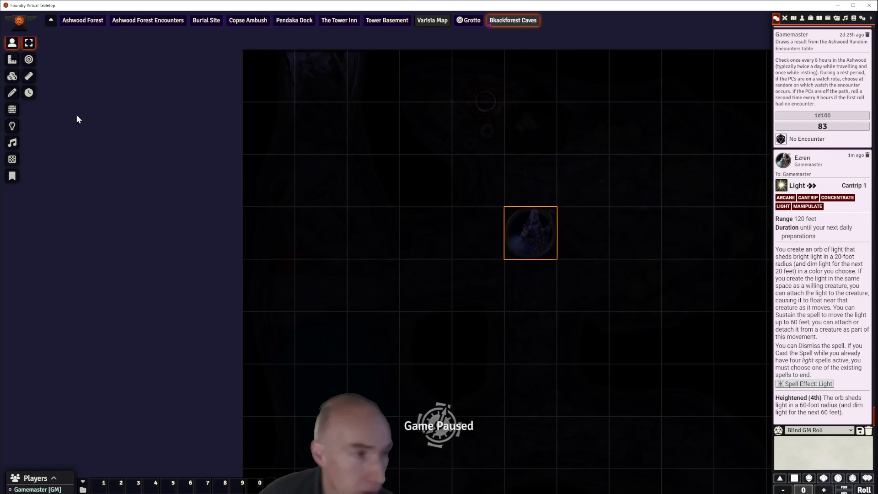
- Draw an ambient light at the northern cave entrance with a radius of about 3.5 grid squares
left_click(12, 126)
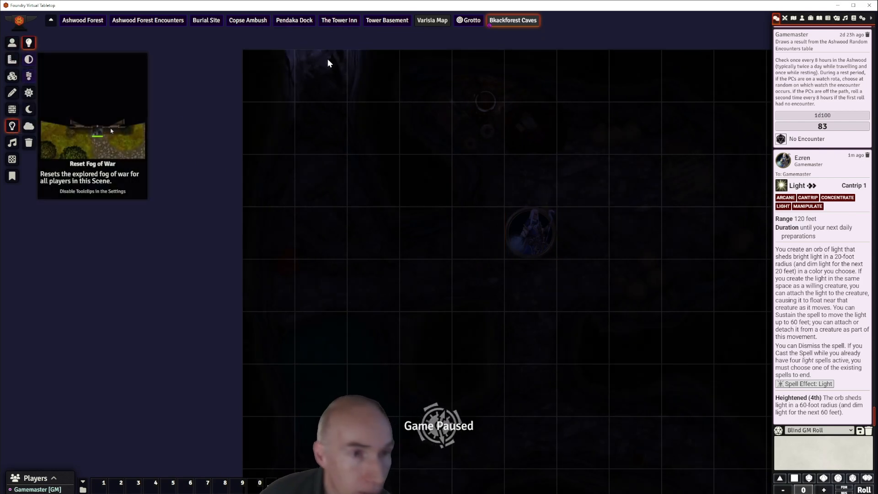
left_click_drag(321, 54, 391, 224)
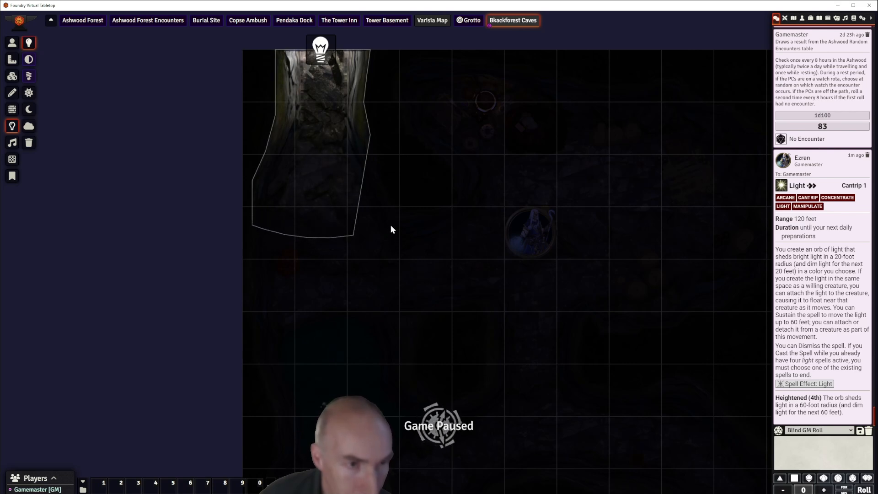
- Review the basic configuration of the ambient light at the northern cave entrance and close it by saving
left_click(320, 54)
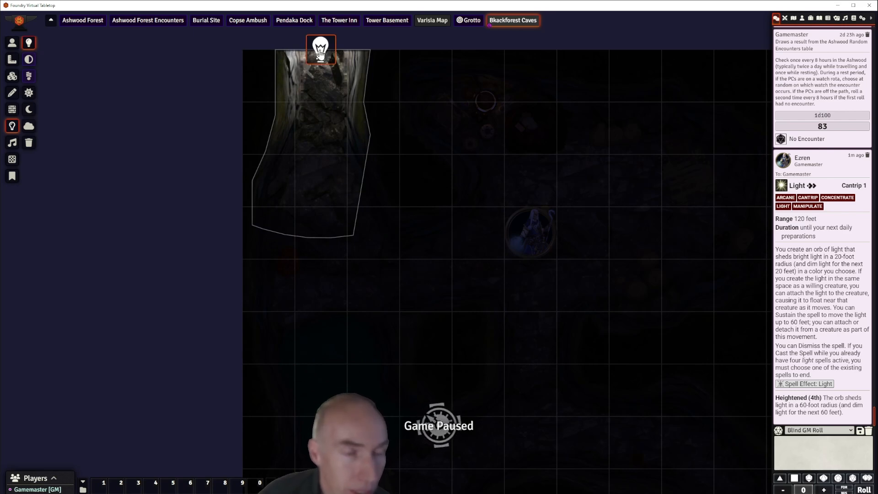
double_click(320, 54)
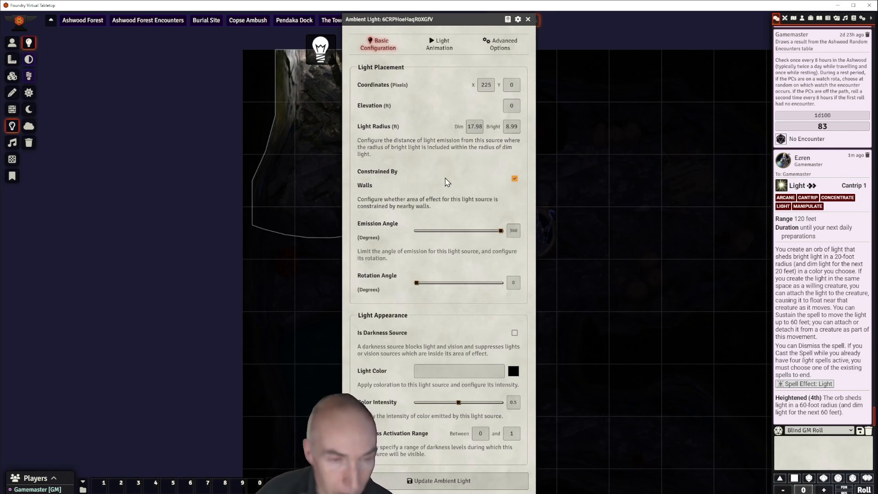
left_click(442, 481)
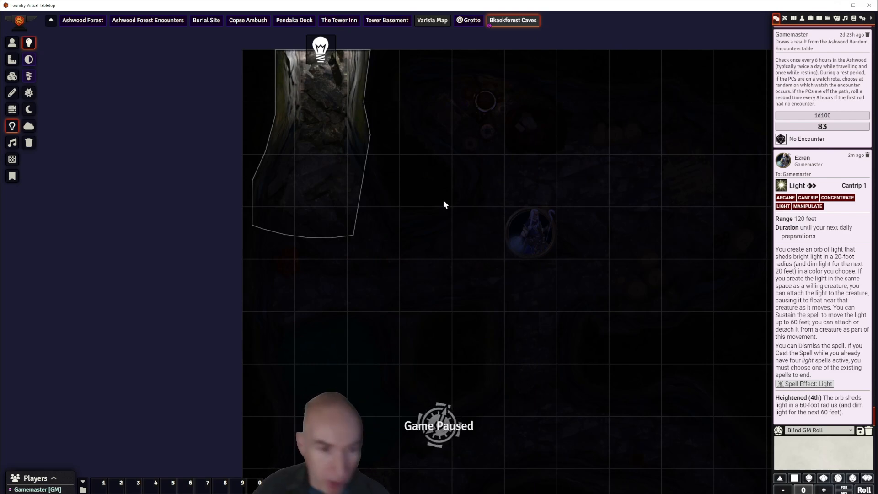
- Draw a small ambient light with about a 3.9 ft dim radius over the reddish patch south of the entrance passage and centre it there
left_click_drag(446, 231, 373, 149)
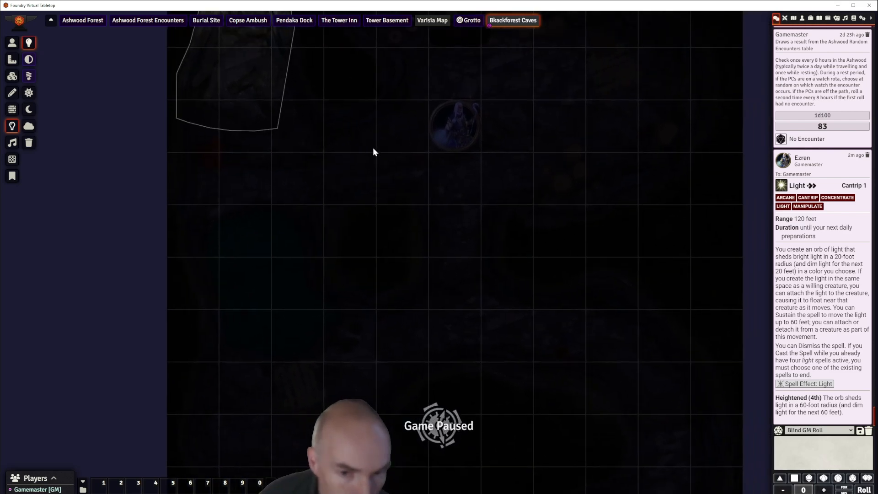
scroll(379, 154, "down", 5)
left_click_drag(535, 149, 549, 197)
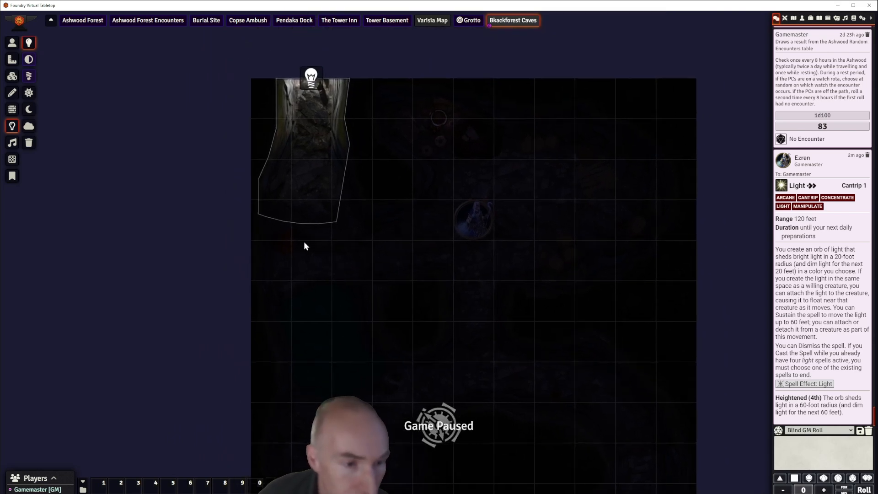
scroll(366, 223, "up", 10)
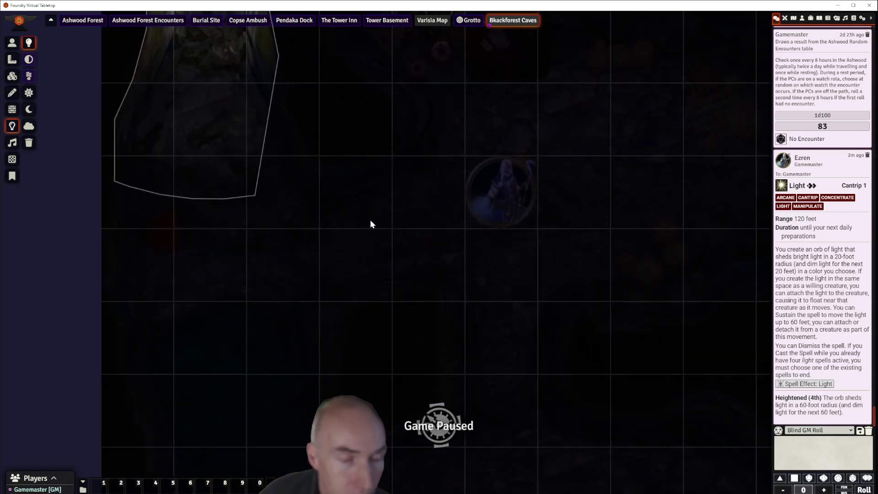
left_click_drag(370, 223, 508, 186)
left_click_drag(377, 190, 436, 199)
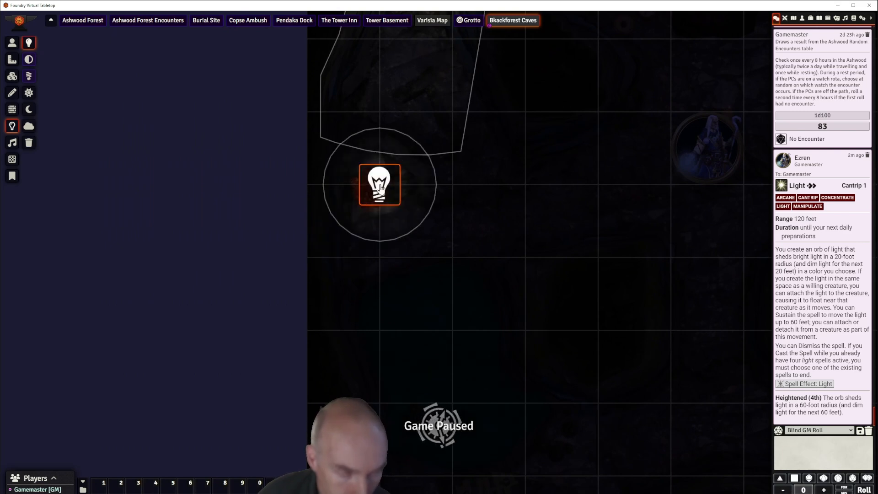
mouse_move(381, 185)
left_mouse_down()
mouse_move(348, 202)
mouse_move(366, 193)
left_mouse_up()
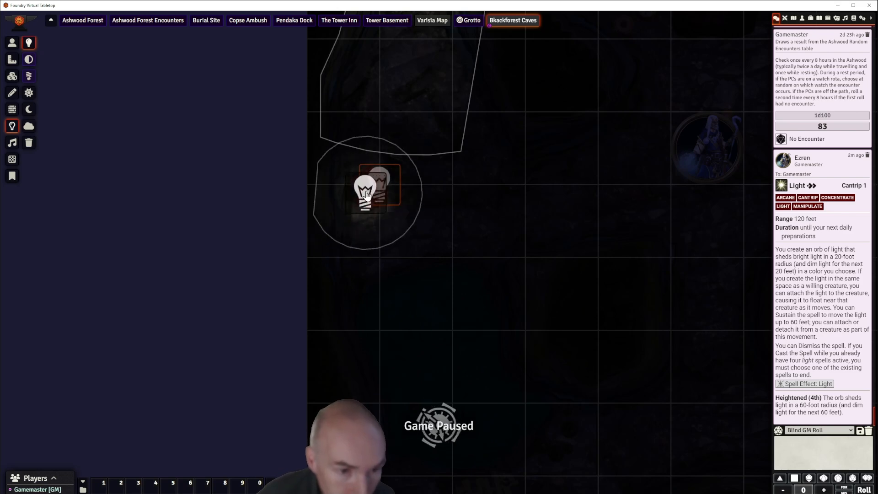
- Set the small light's color to #e98181 and update the light
double_click(365, 192)
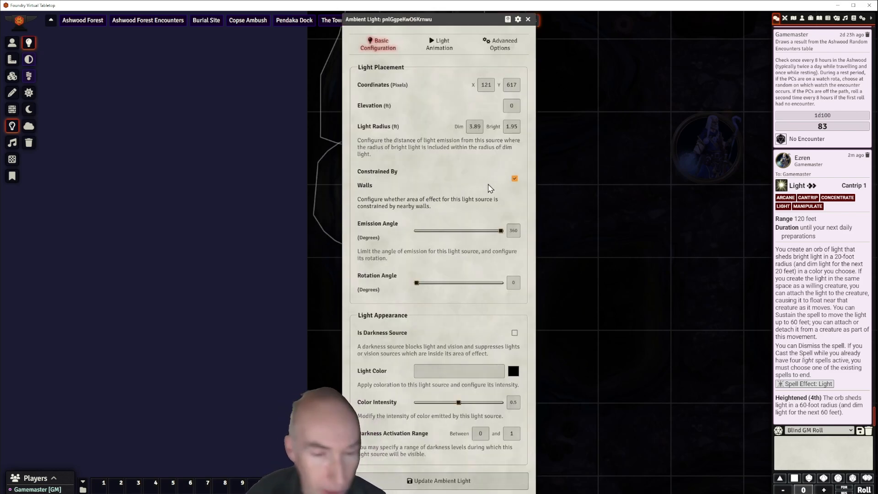
left_click(543, 384)
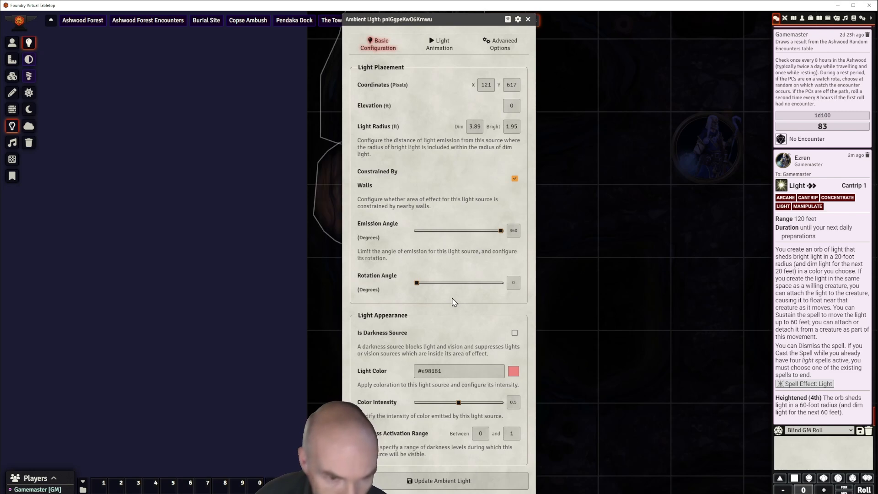
left_click(441, 481)
scroll(456, 221, "down", 5)
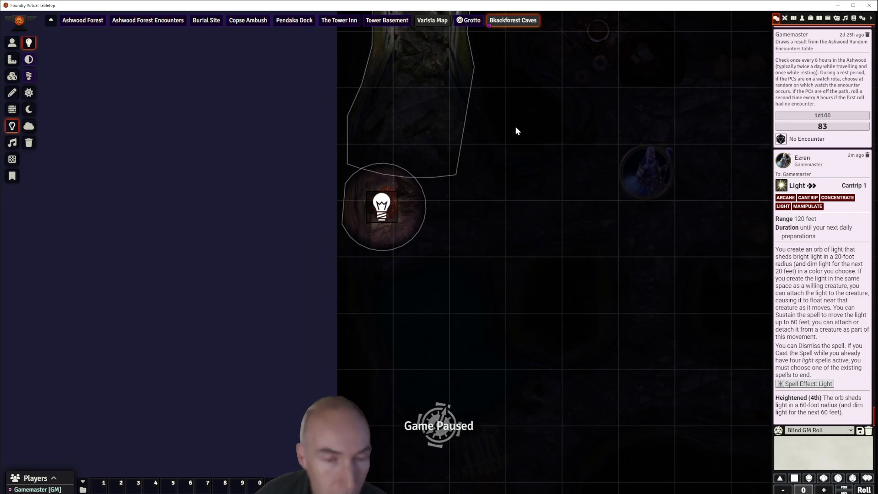
- Check how the red light looks from the vision of Ezren's token
left_click(11, 43)
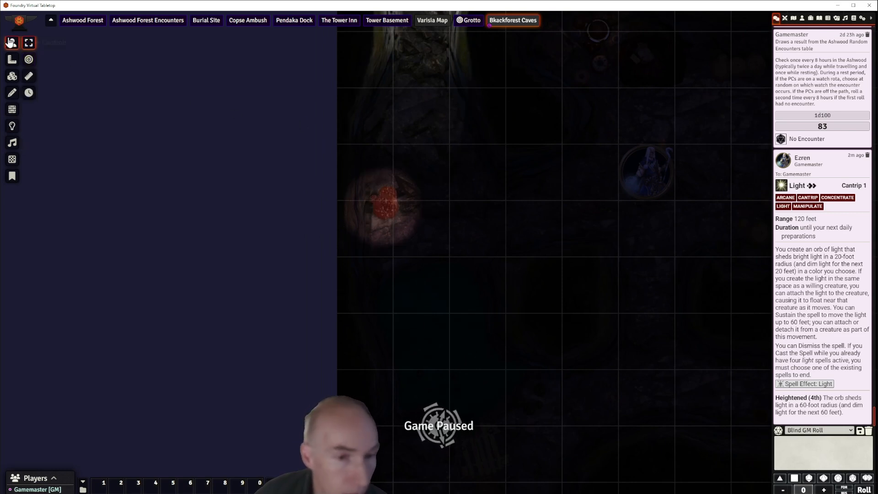
left_click(647, 173)
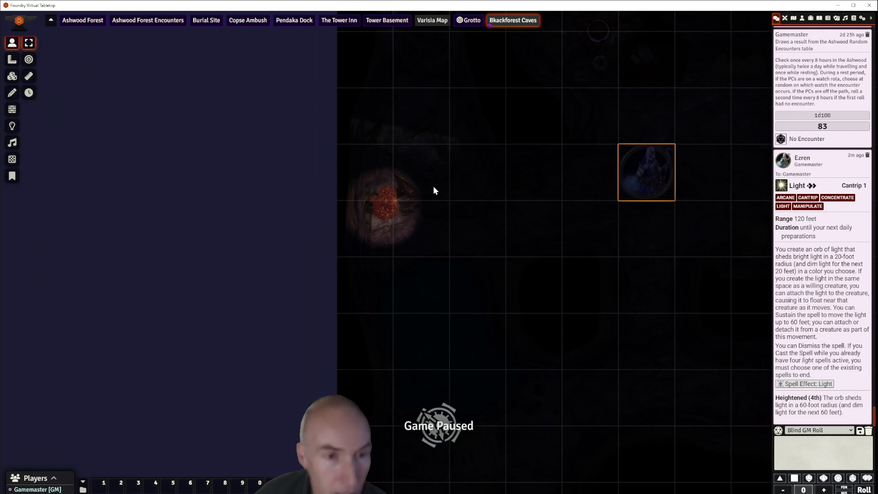
scroll(439, 183, "up", 5)
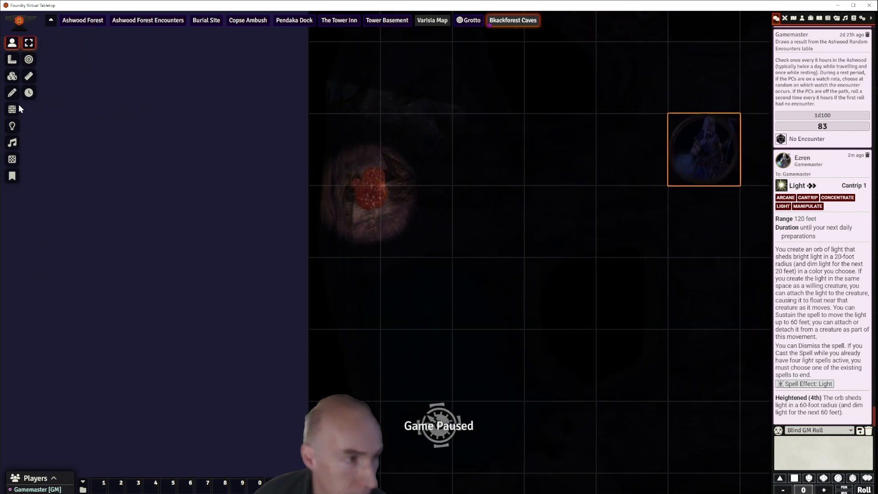
- Set the small red light's bright radius to 0 and inspect its glow on the token layer
left_click(12, 125)
double_click(370, 197)
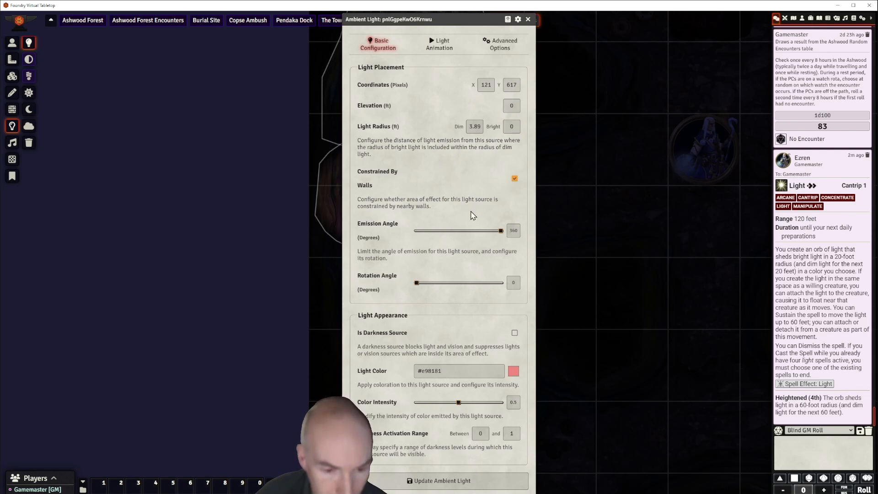
left_click(440, 480)
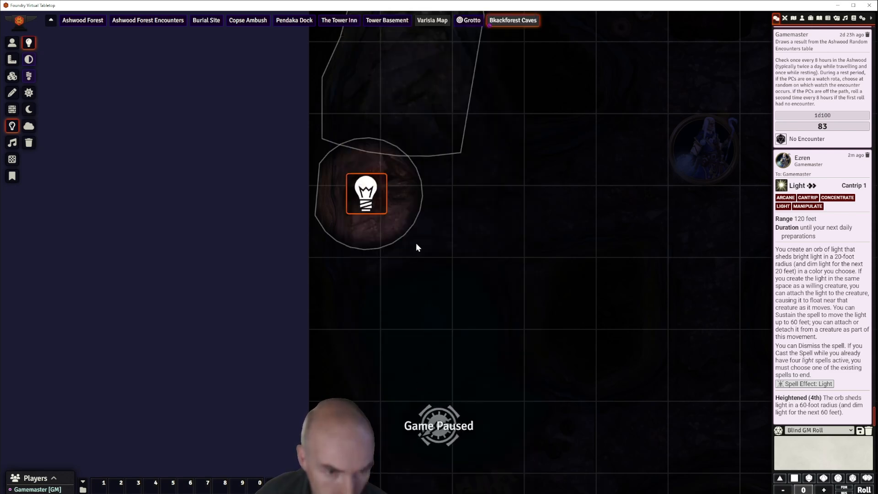
left_click(13, 42)
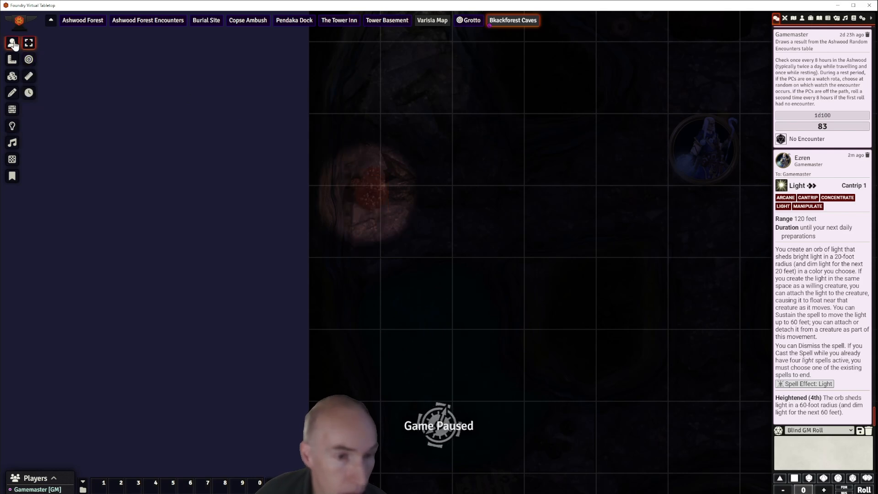
scroll(550, 145, "down", 3)
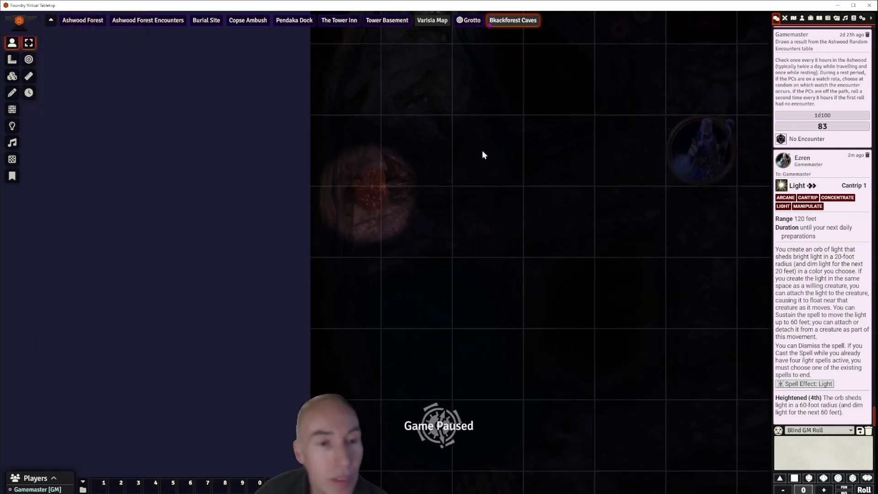
left_click_drag(455, 163, 481, 182)
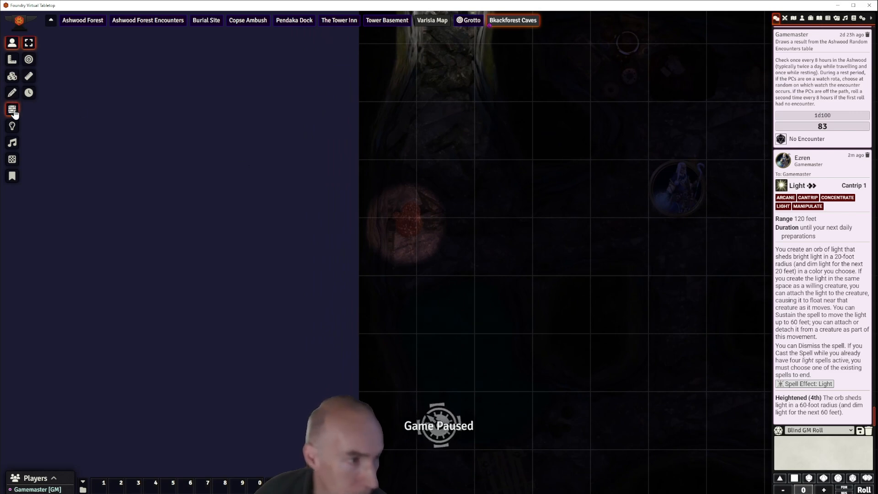
- Set the small red light's dim radius to 1 ft and its color intensity to 0.65
left_click(12, 126)
double_click(406, 221)
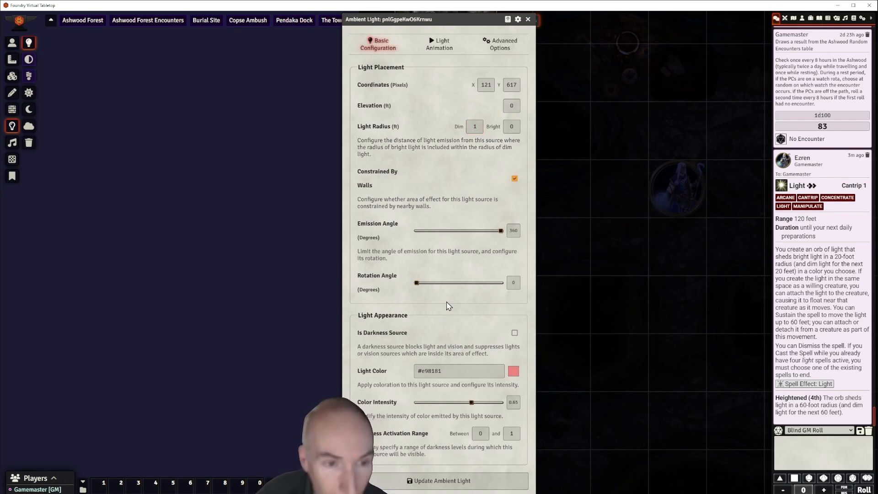
left_click(421, 480)
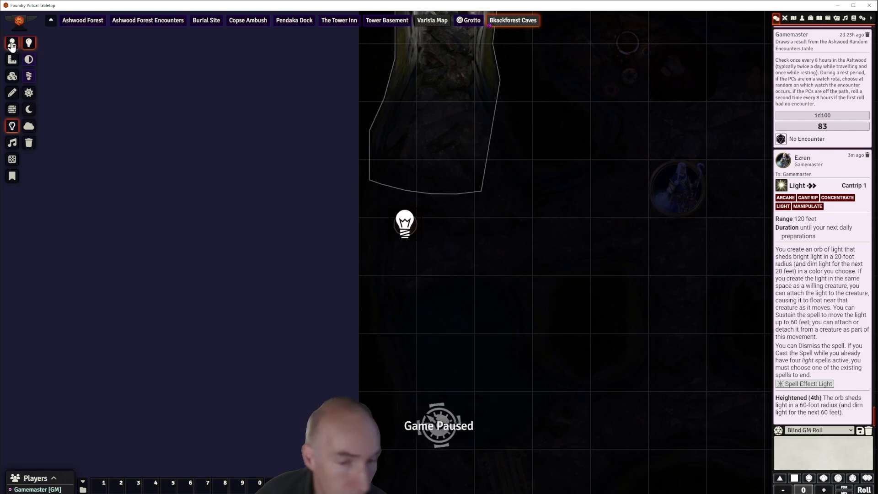
- Inspect the reduced red glow and check it from the vision of Ezren's token in the central chamber
left_click(12, 42)
scroll(458, 202, "up", 5)
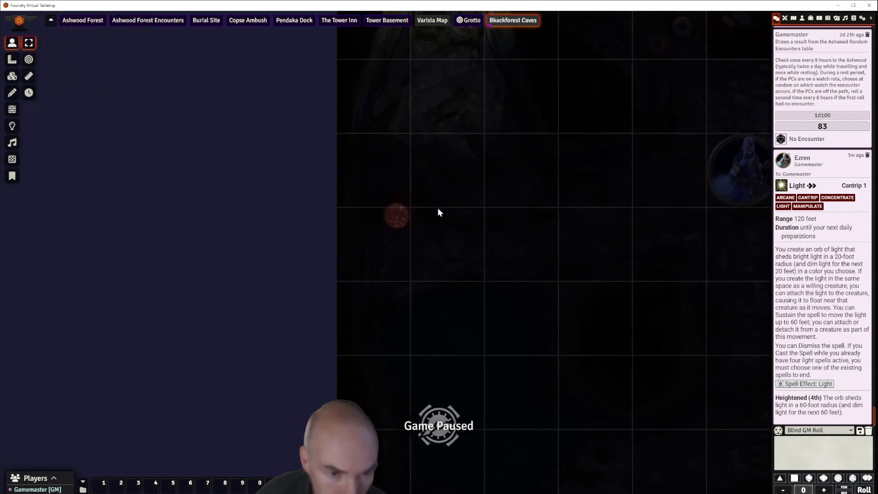
scroll(628, 186, "down", 5)
left_click(681, 193)
left_click_drag(681, 193, 642, 201)
scroll(628, 208, "down", 1)
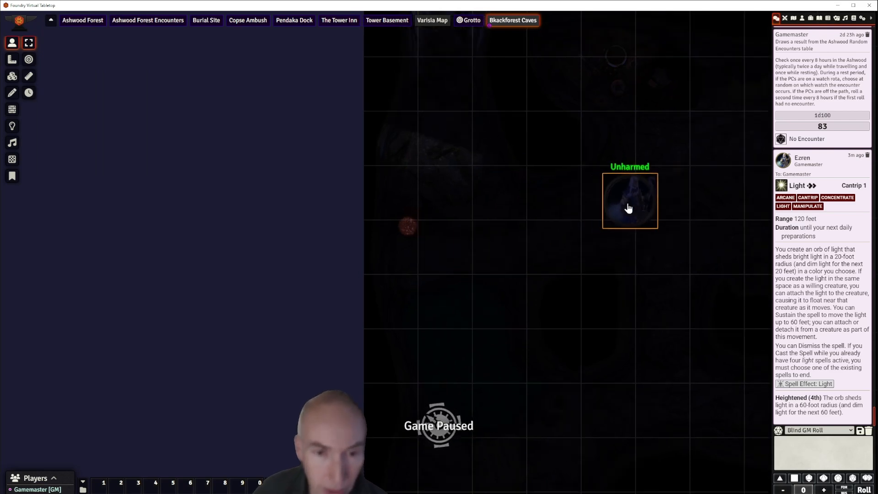
scroll(628, 208, "down", 1)
left_click_drag(601, 179, 361, 147)
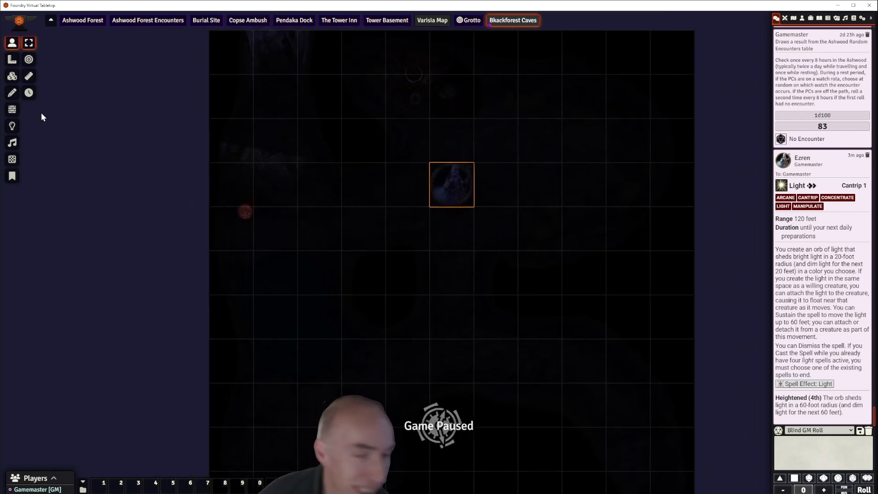
- Brighten the GM's view of the scene and draw an ambient light with about a 9.2 ft dim radius at the northern chamber's fire
left_click(10, 129)
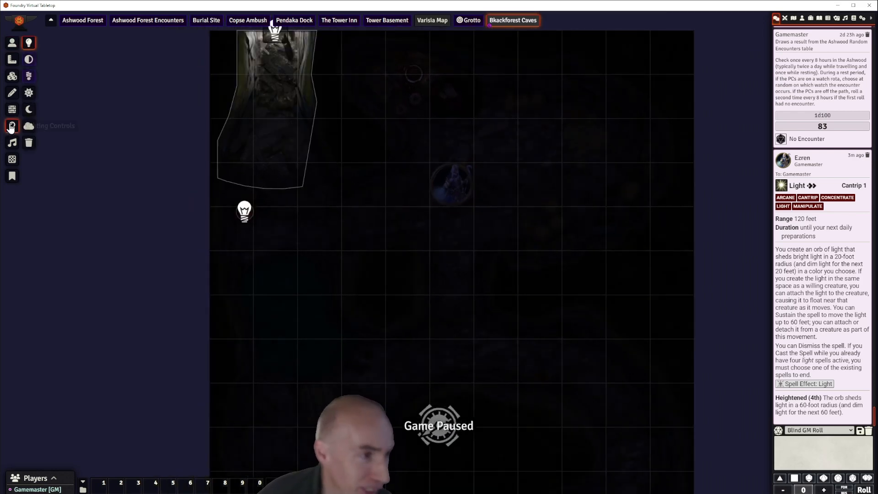
left_click(29, 78)
left_click_drag(530, 166, 545, 226)
scroll(434, 135, "up", 5)
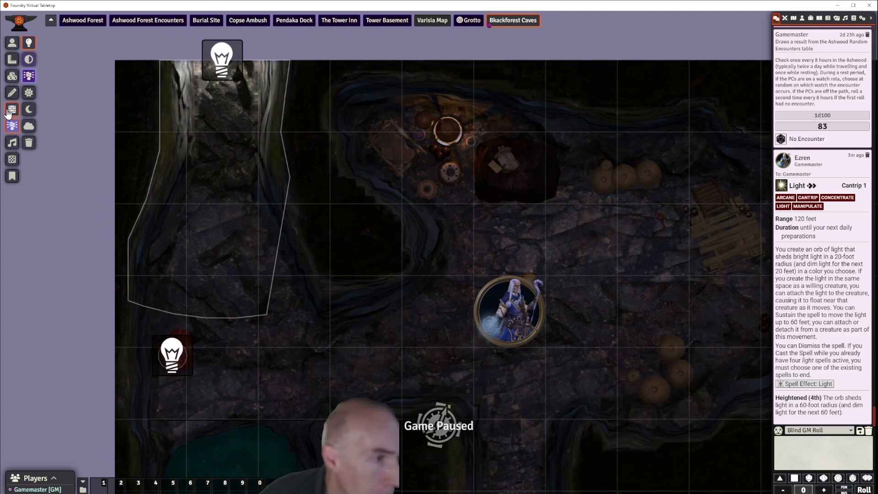
left_click_drag(447, 130, 571, 131)
- Set the light color of the northern chamber's fire light to #f2e173 and update the light
double_click(435, 128)
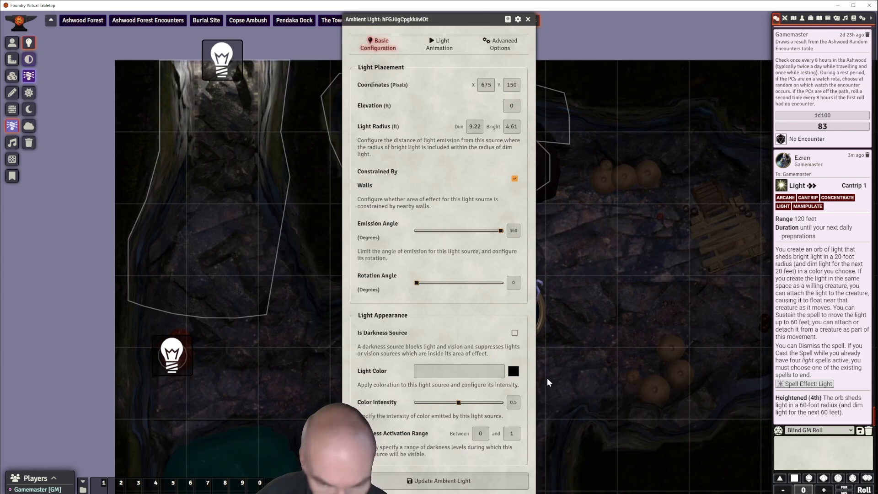
left_click(479, 322)
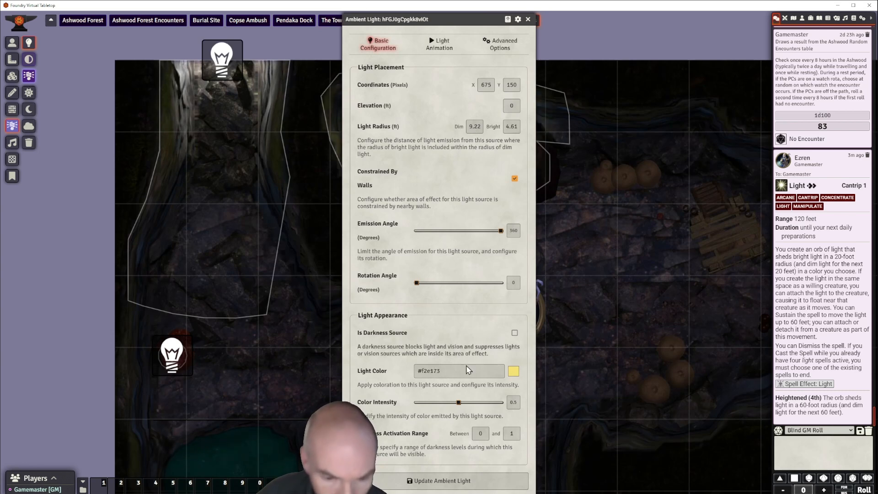
left_click(449, 480)
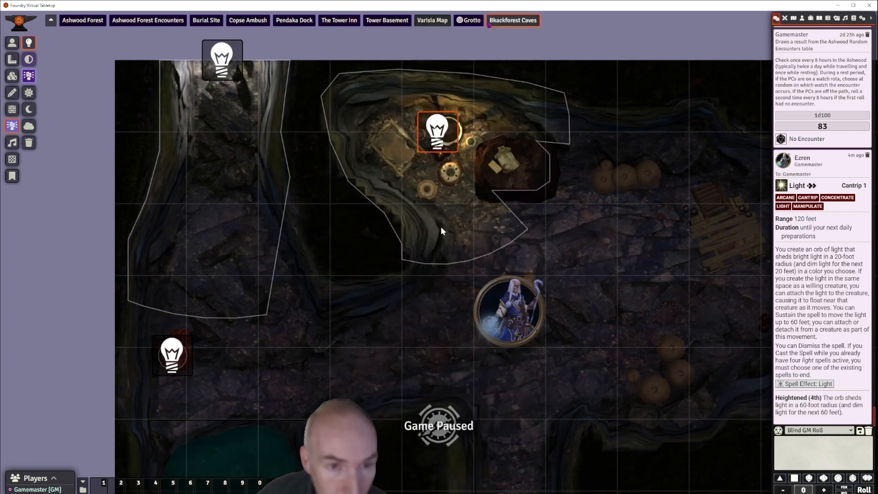
- Give the northern chamber's fire light the Flickering Light animation and update it
double_click(440, 131)
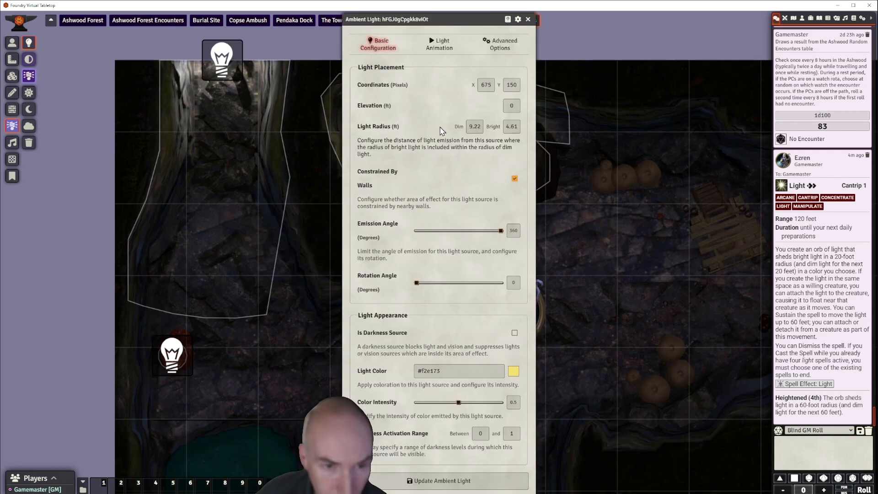
left_click(444, 45)
left_click(515, 92)
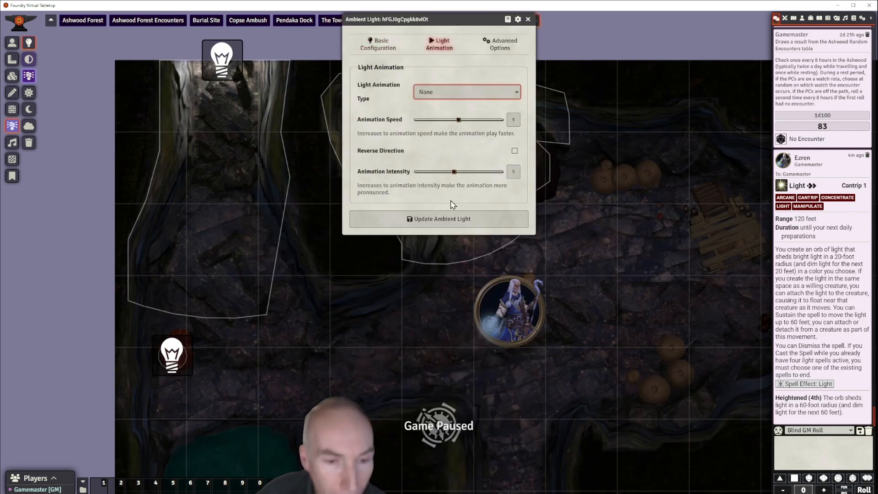
left_click(451, 147)
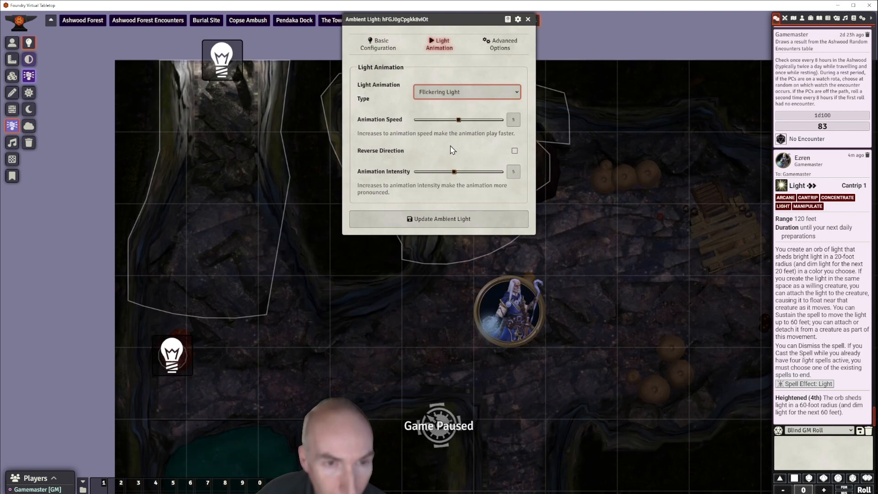
left_click(437, 220)
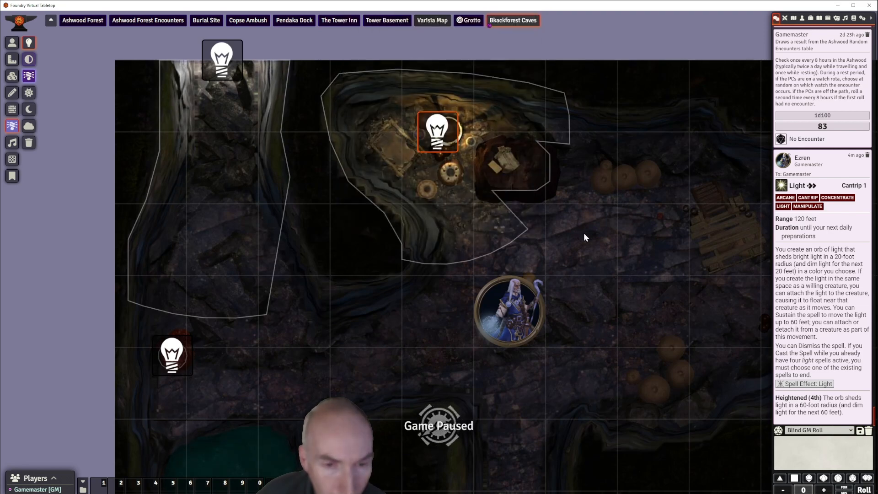
scroll(584, 235, "down", 4)
left_click_drag(577, 251, 459, 173)
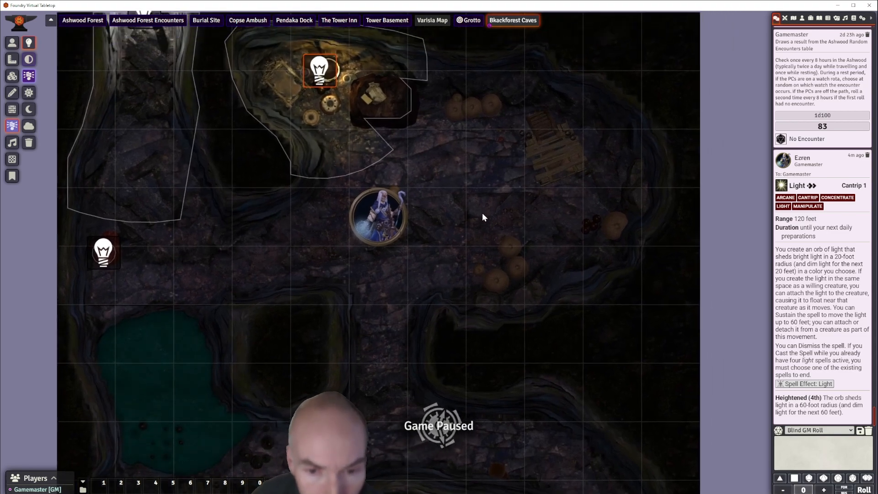
left_click_drag(482, 215, 451, 98)
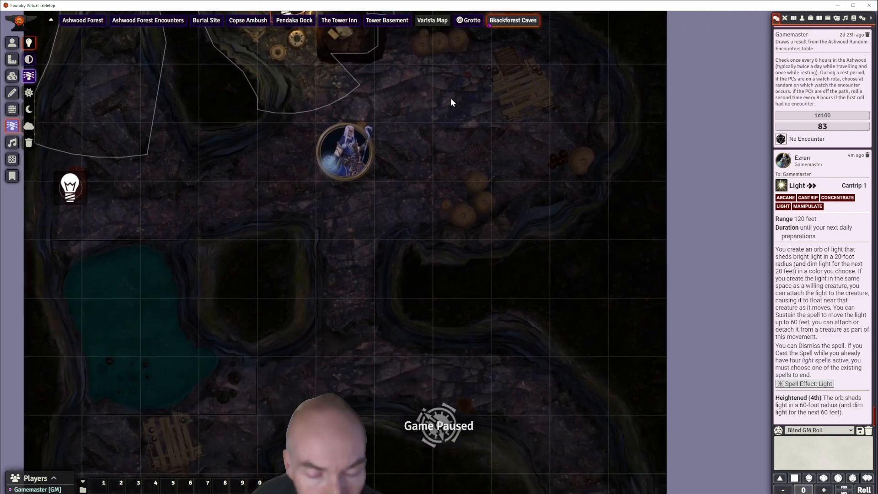
- Copy the small red light by the pool and paste copies at the glowing mushrooms in the southwestern alcove and the passage east of it
left_click_drag(430, 274, 523, 180)
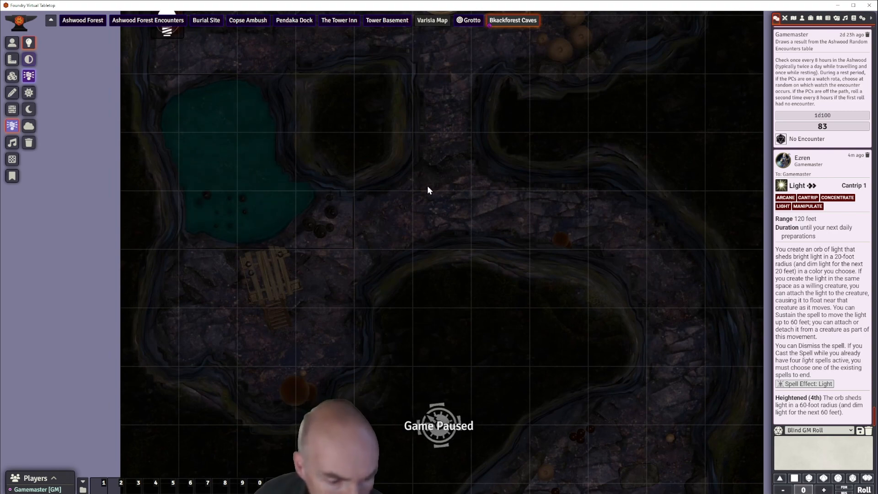
left_click_drag(427, 191, 560, 315)
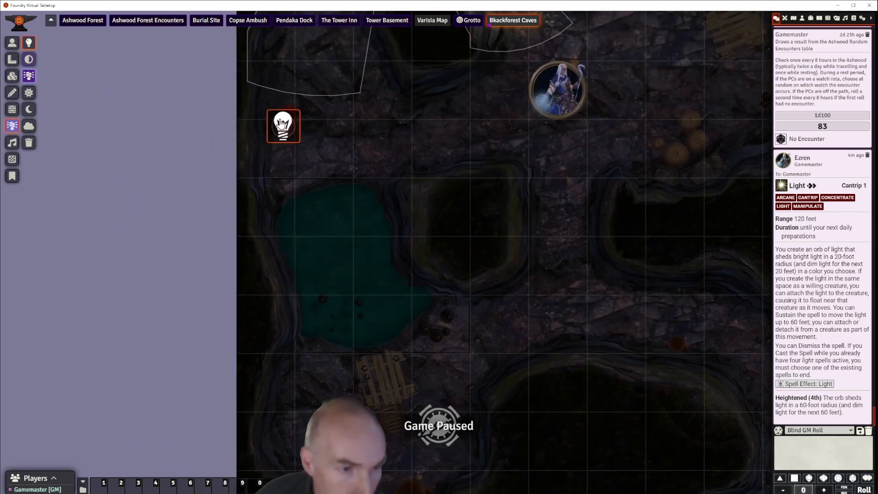
key("ctrl+c")
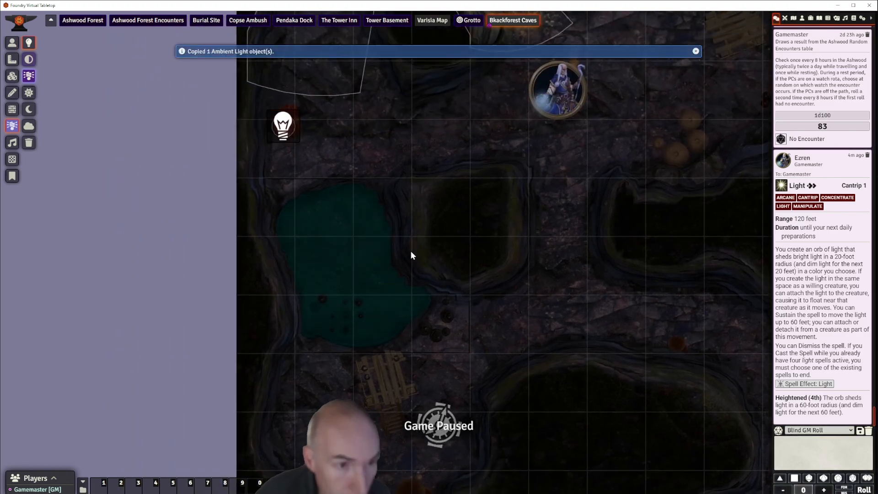
left_click_drag(410, 251, 388, 118)
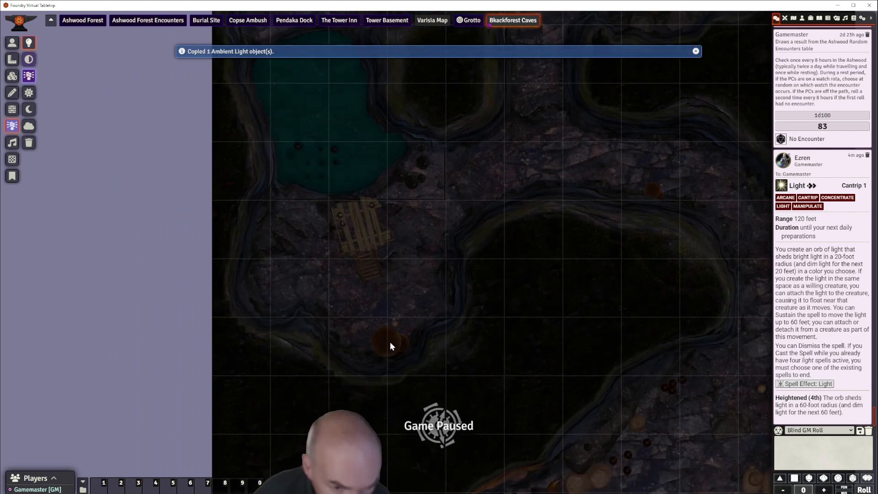
key("ctrl+v")
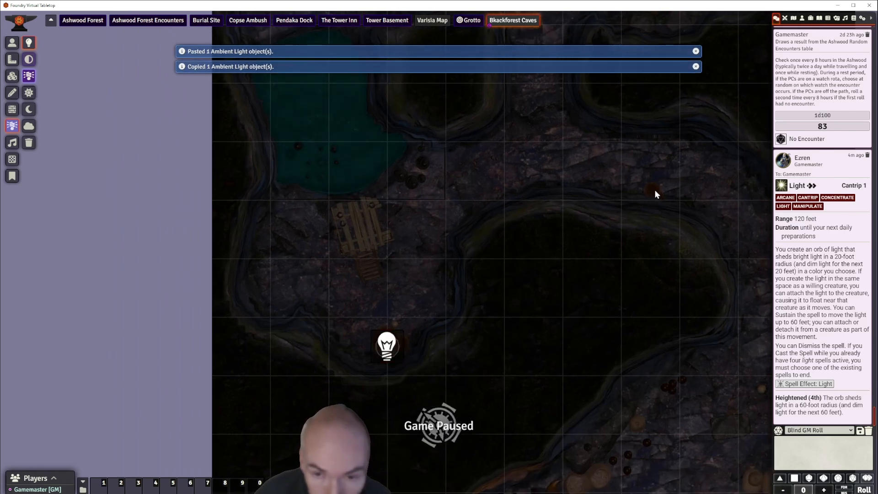
key("ctrl+v")
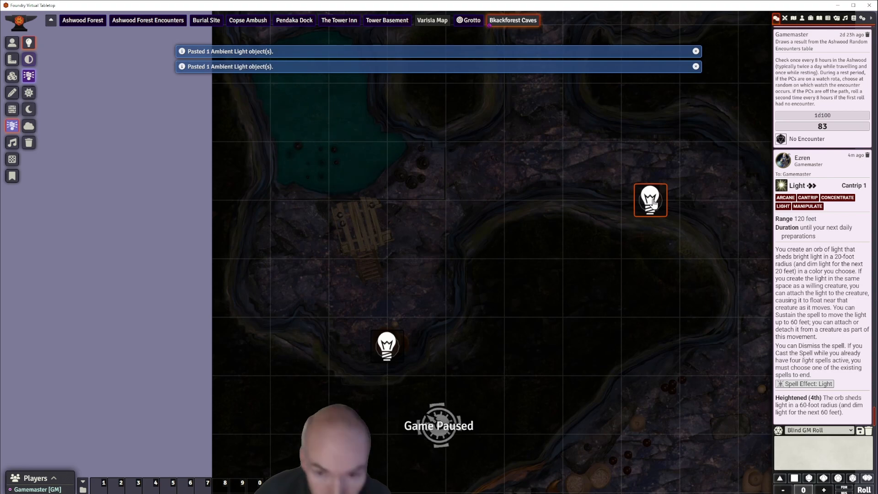
left_click_drag(653, 203, 657, 197)
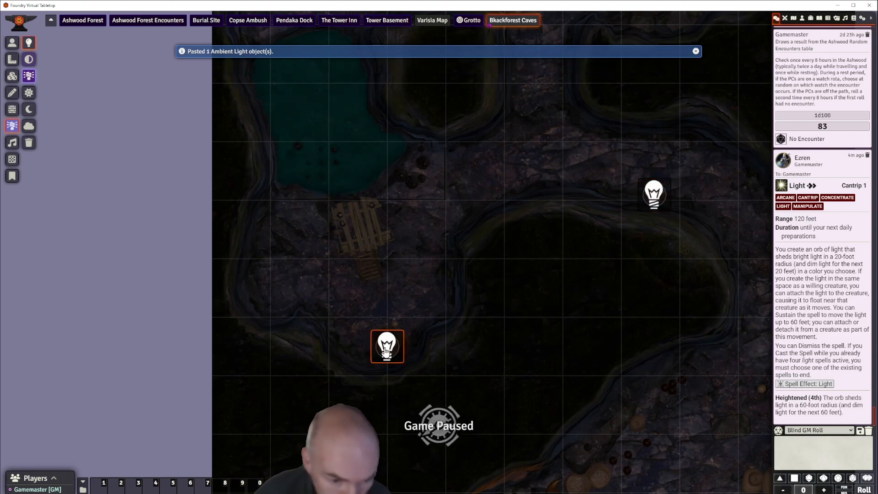
- Paste another copy of the small light onto the glowing mushroom at the southern edge of the southeastern chamber and adjust its position
left_click_drag(535, 281, 376, 141)
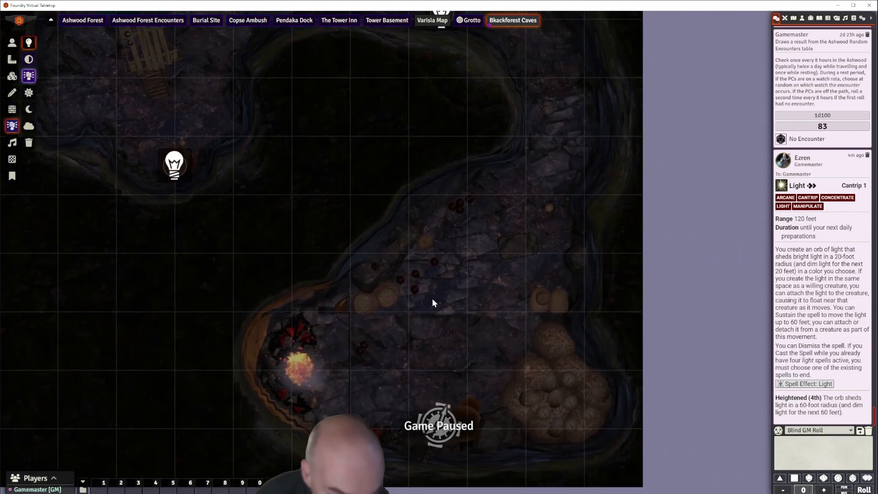
left_click_drag(432, 299, 446, 160)
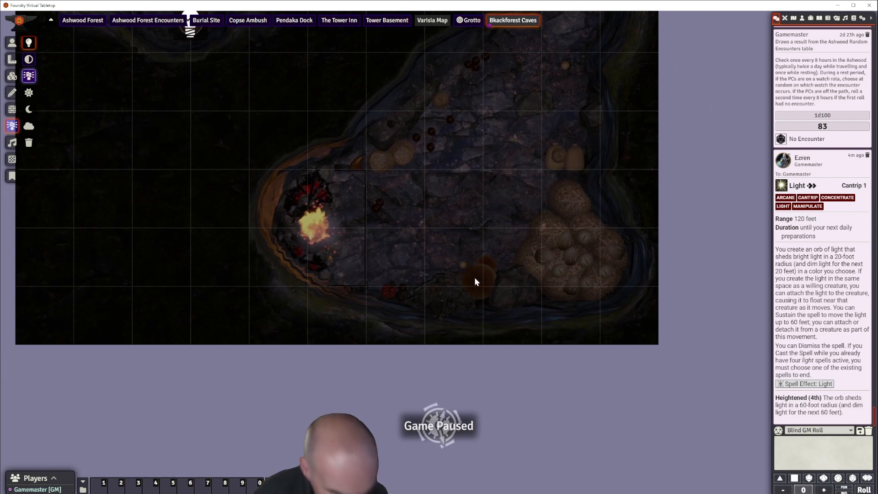
key("ctrl+v")
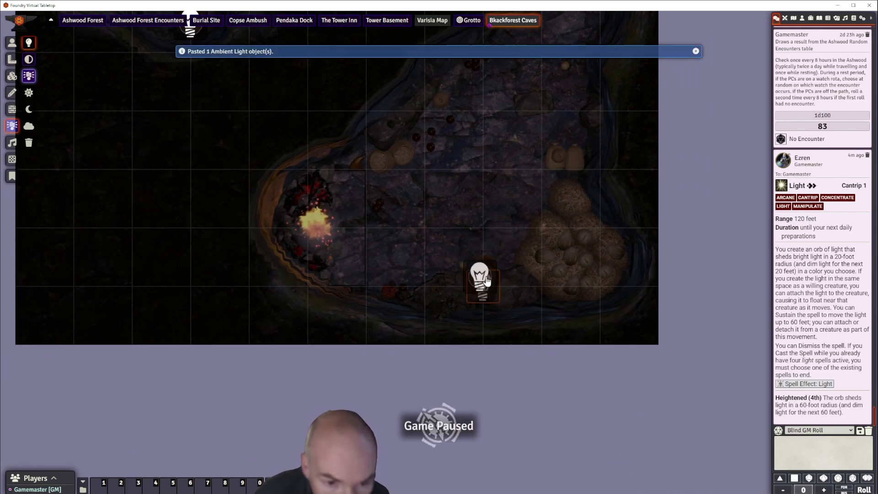
left_click(428, 238)
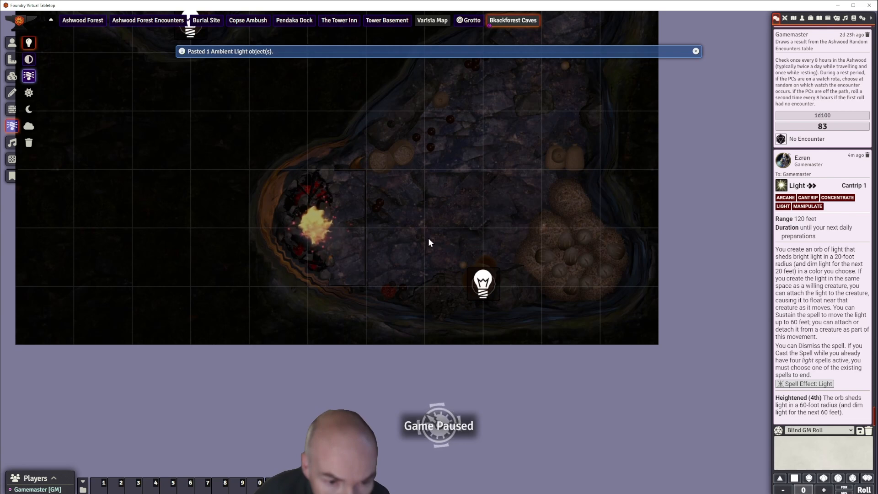
- Draw an ambient light with about an 18.5 ft dim radius at the southern chamber's fire
scroll(428, 236, "down", 3)
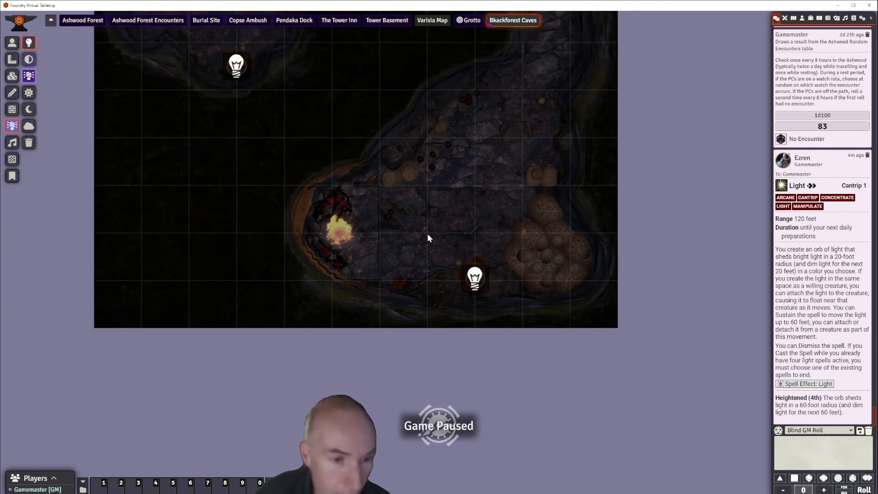
left_click_drag(428, 236, 528, 282)
left_click_drag(444, 281, 601, 232)
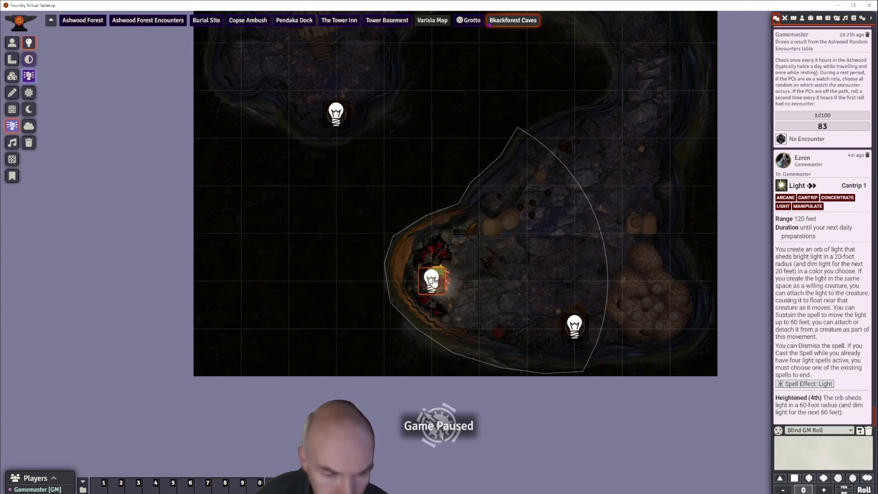
- Set the light color of the southern chamber's fire light to #f7bc78
double_click(433, 280)
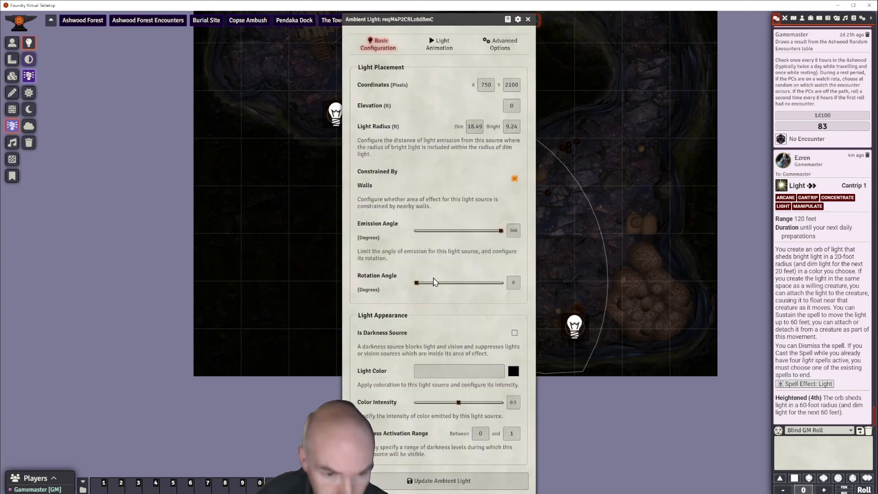
left_click(578, 434)
left_click(551, 381)
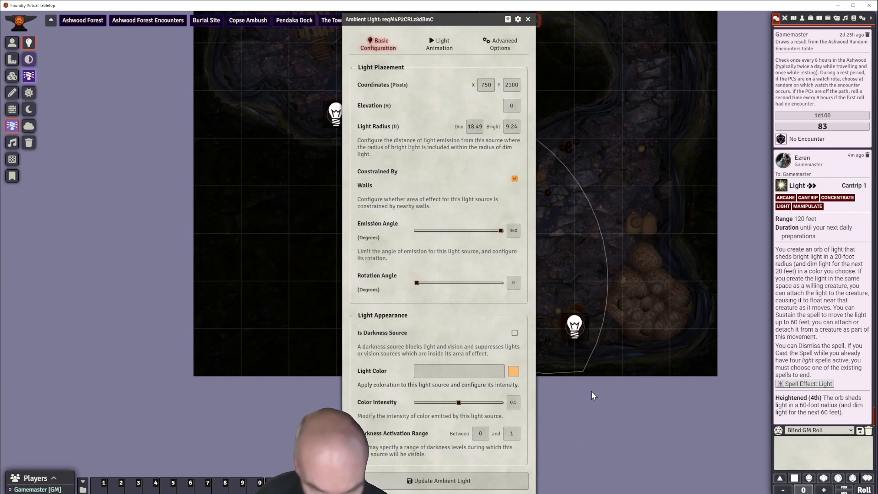
left_click(612, 395)
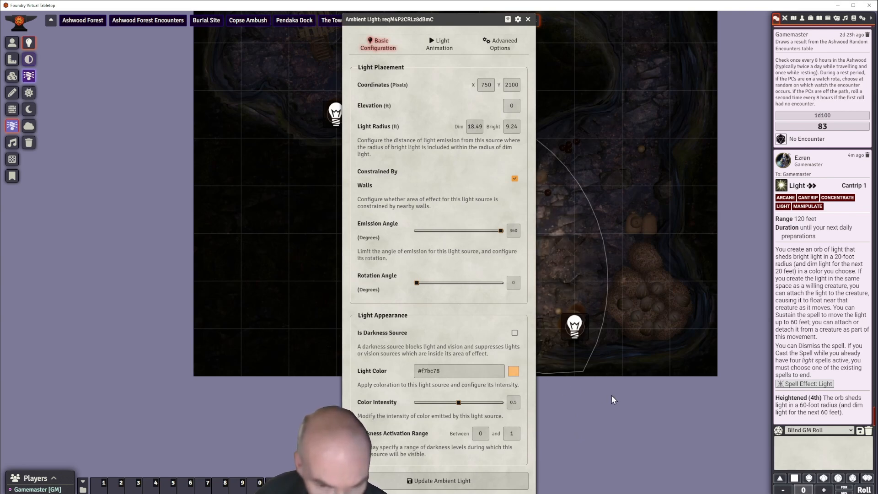
- Give the southern fire light the Flickering Light animation with speed 2 and intensity 7, and update the light
left_click(440, 45)
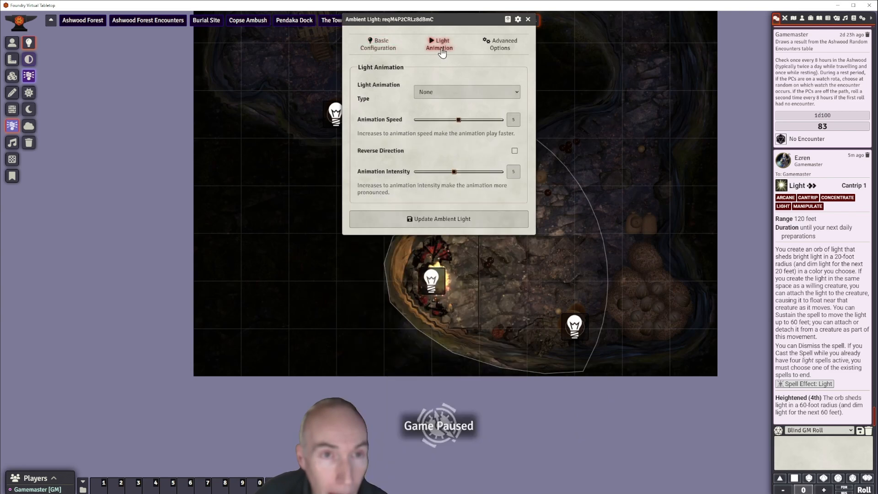
left_click(517, 92)
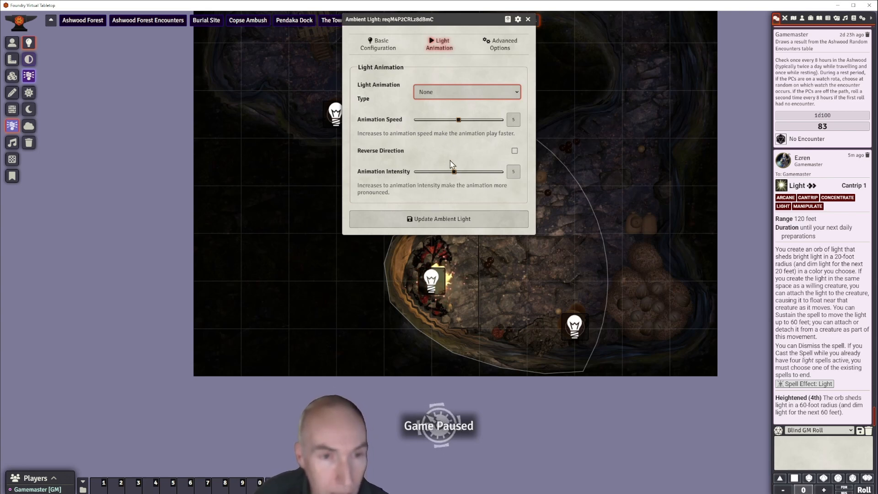
left_click(462, 141)
left_click(462, 121)
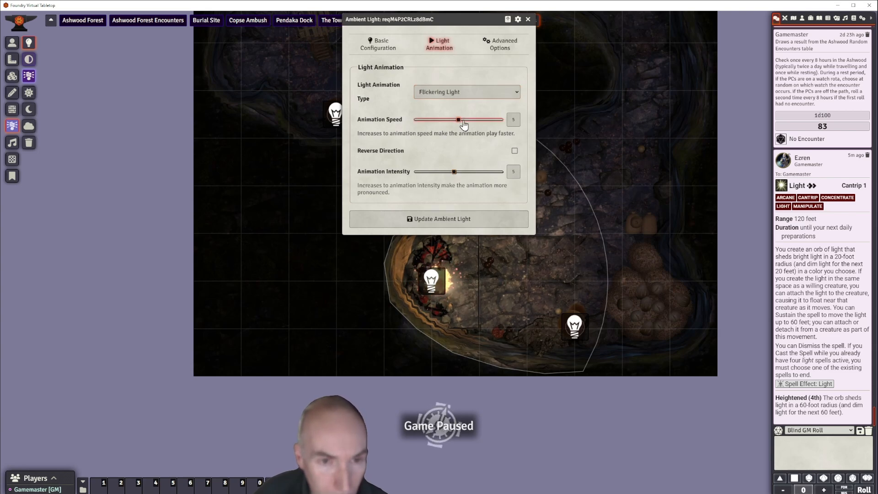
left_click_drag(463, 122, 438, 122)
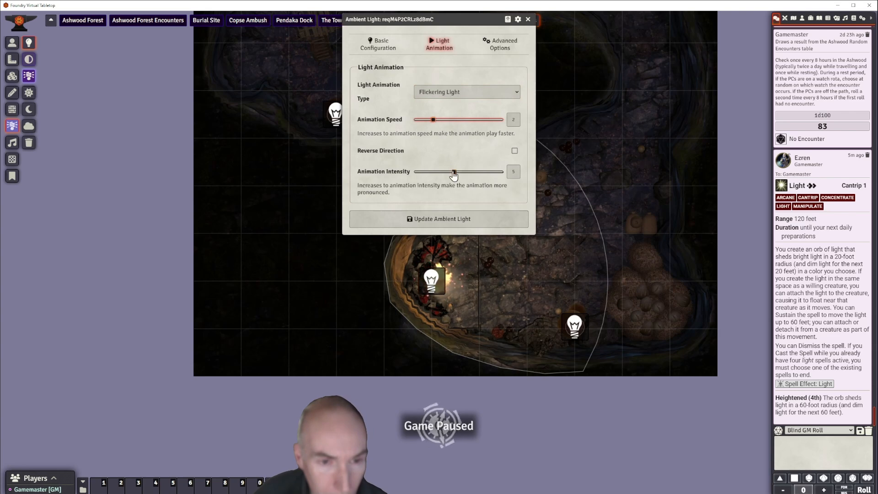
left_click(454, 172)
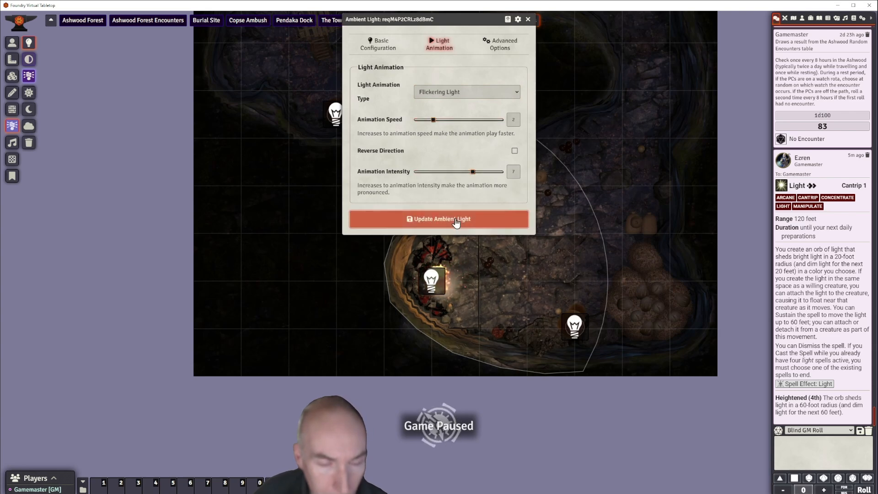
left_click(457, 220)
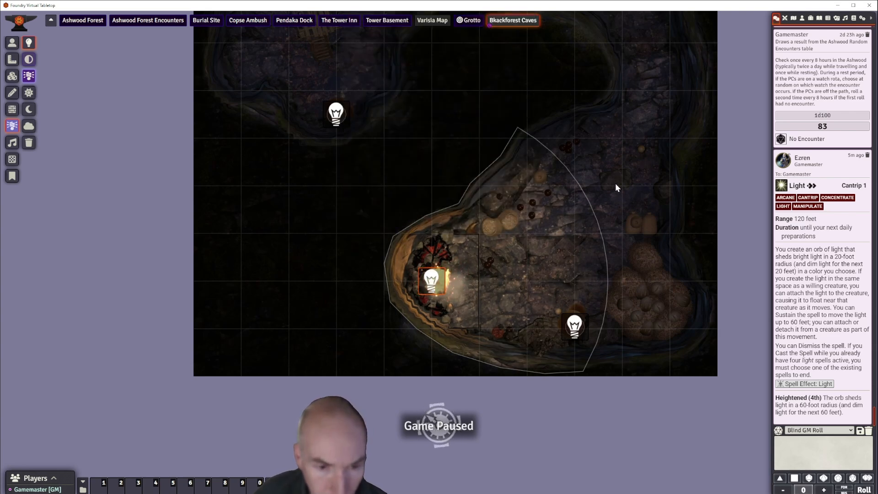
- Inspect the flickering southern fire and the placed mushroom lights across the caves, including without the light markers
scroll(594, 190, "down", 1)
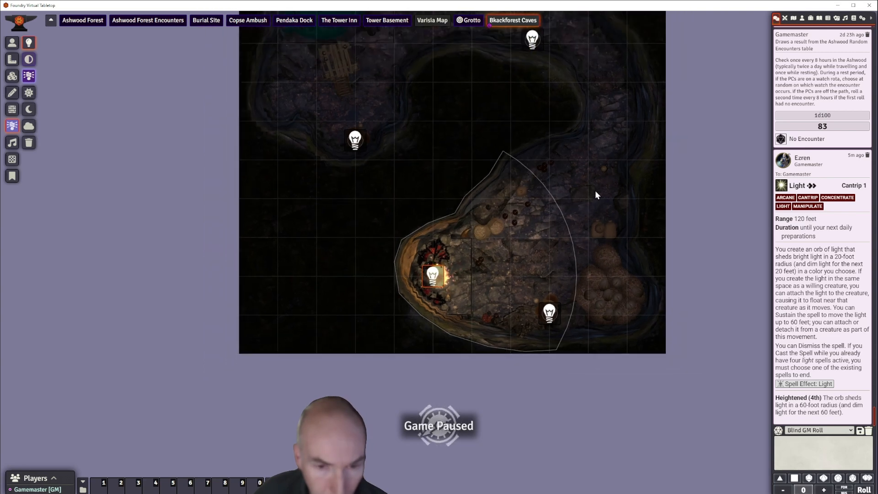
scroll(594, 190, "up", 1)
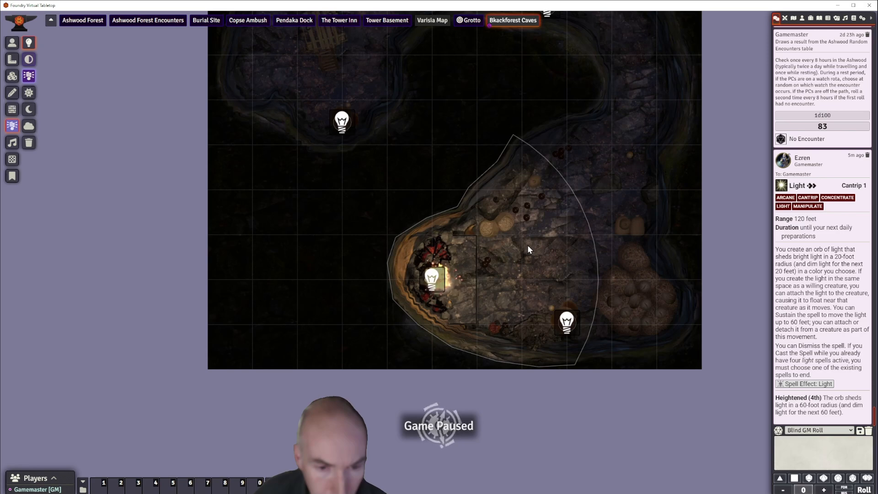
scroll(563, 220, "up", 1)
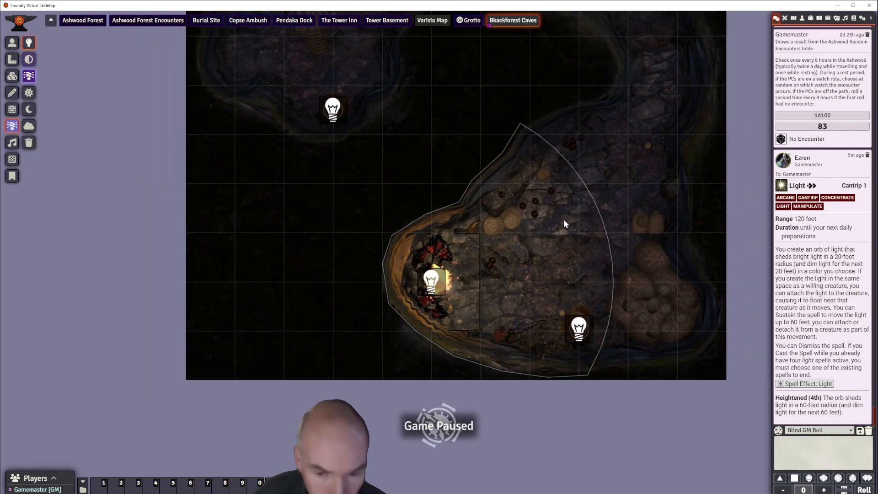
scroll(599, 160, "down", 1)
left_click_drag(576, 185, 580, 299)
left_click_drag(458, 198, 510, 285)
scroll(494, 264, "down", 1)
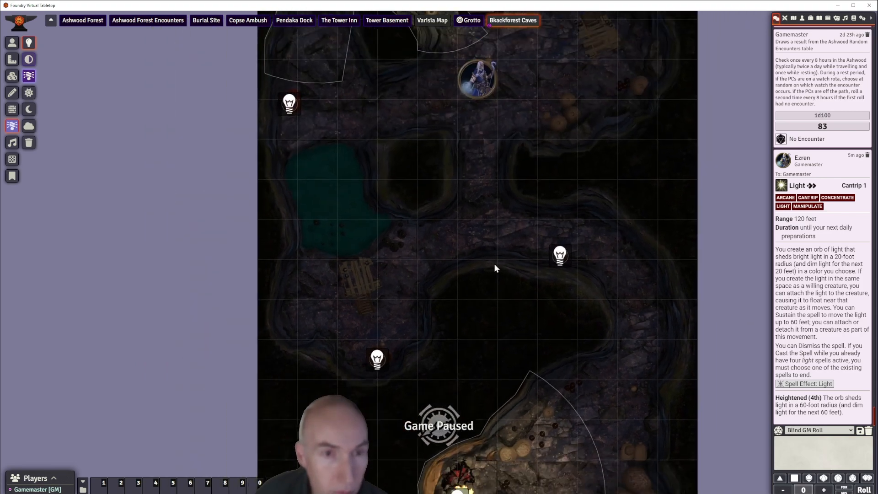
left_click(12, 43)
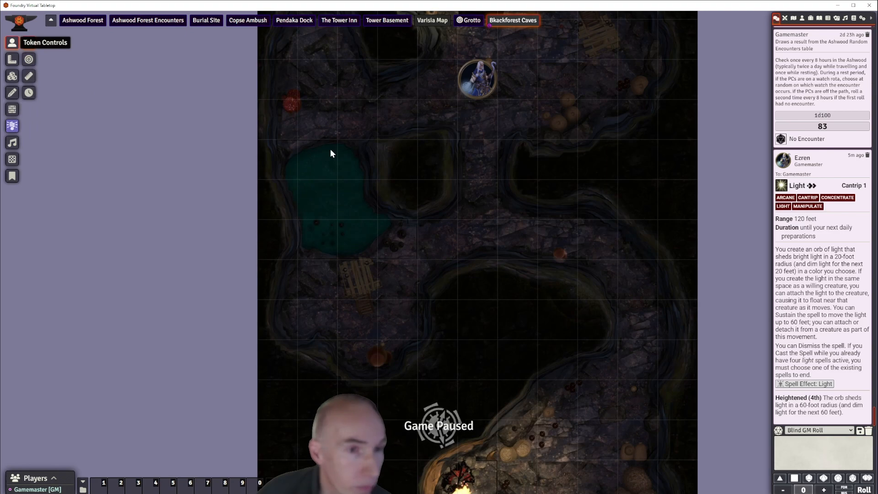
scroll(485, 217, "down", 5)
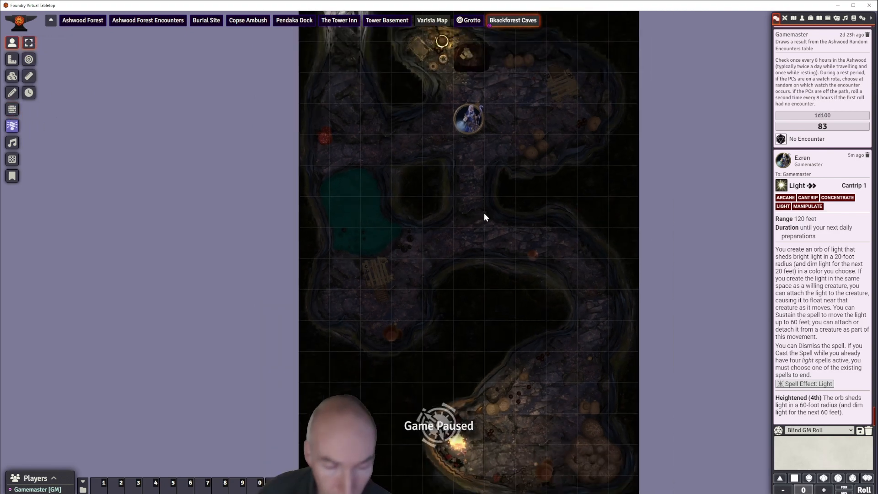
scroll(475, 216, "up", 6)
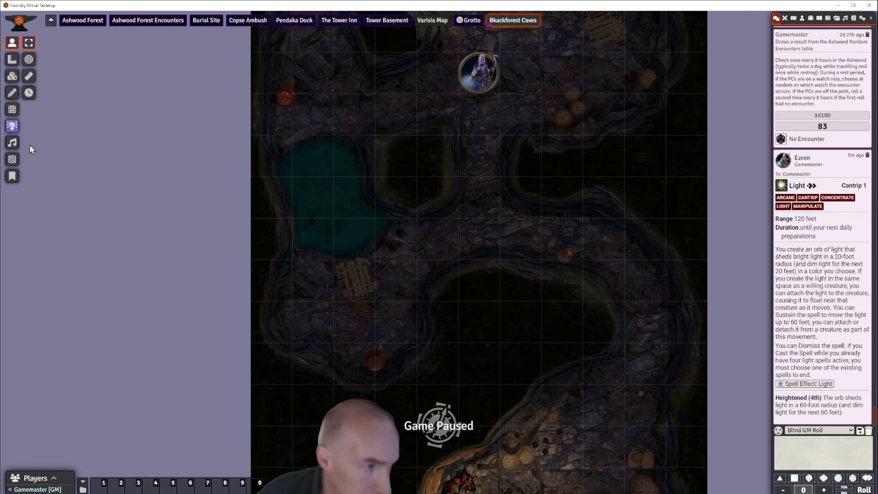
- Add an ambient light over the pool with a dim radius of about 8.4 ft, bright radius 0, color #52fffe and color intensity 0.3
left_click(11, 127)
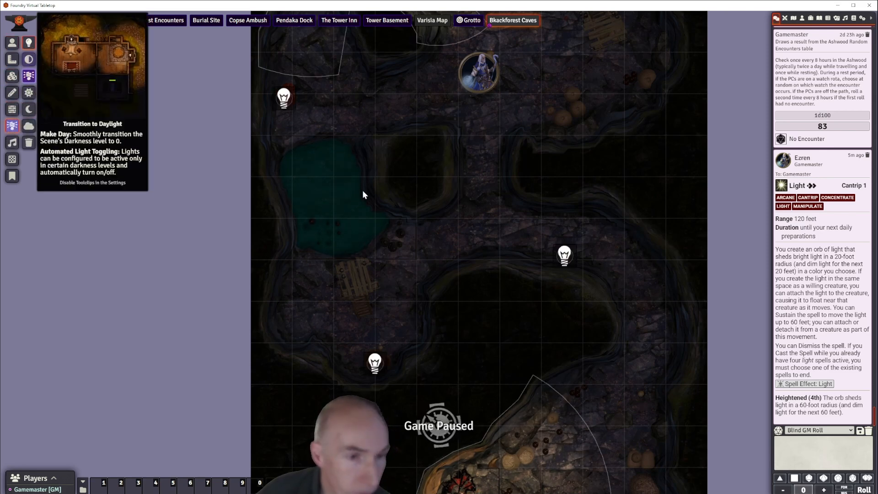
left_click_drag(332, 198, 403, 188)
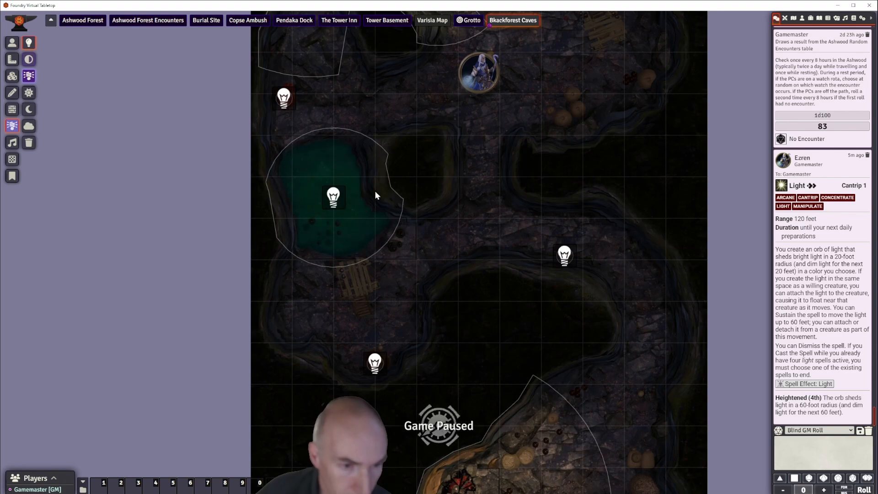
double_click(337, 197)
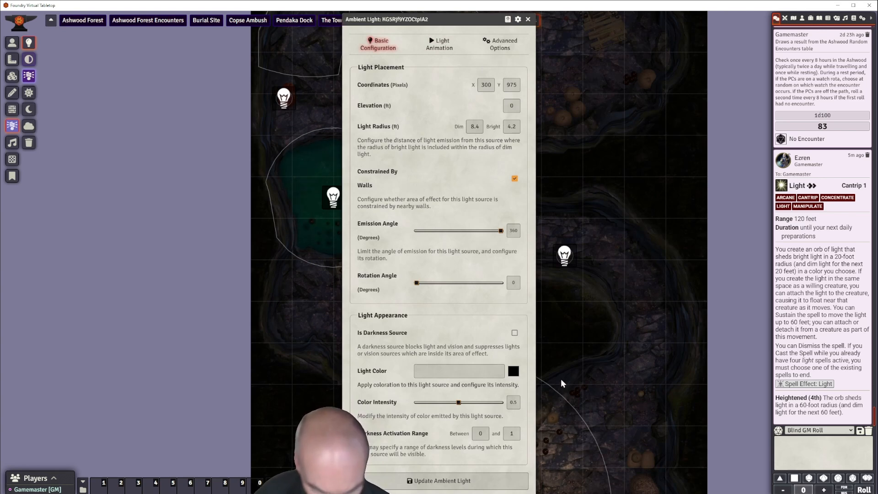
left_click(459, 324)
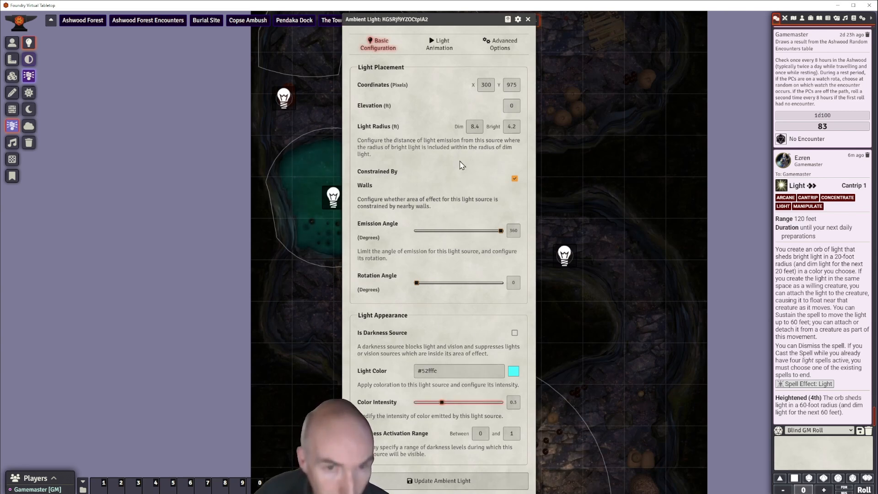
left_click(517, 127)
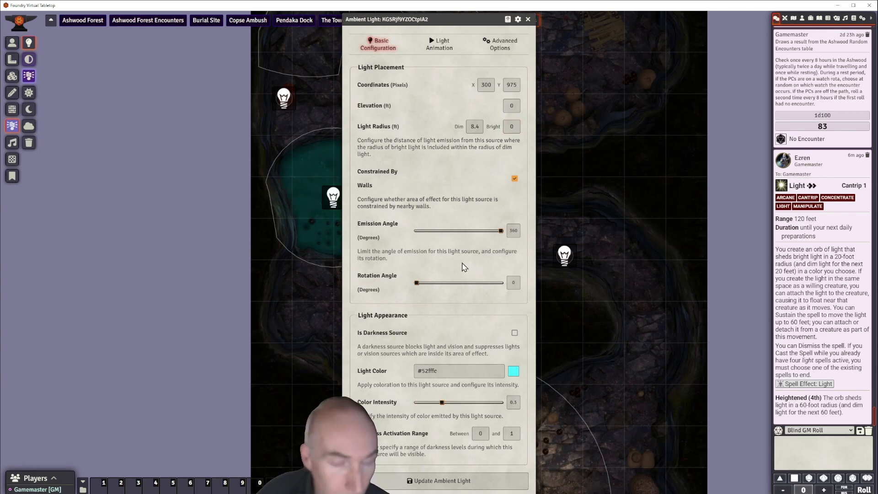
left_click(459, 480)
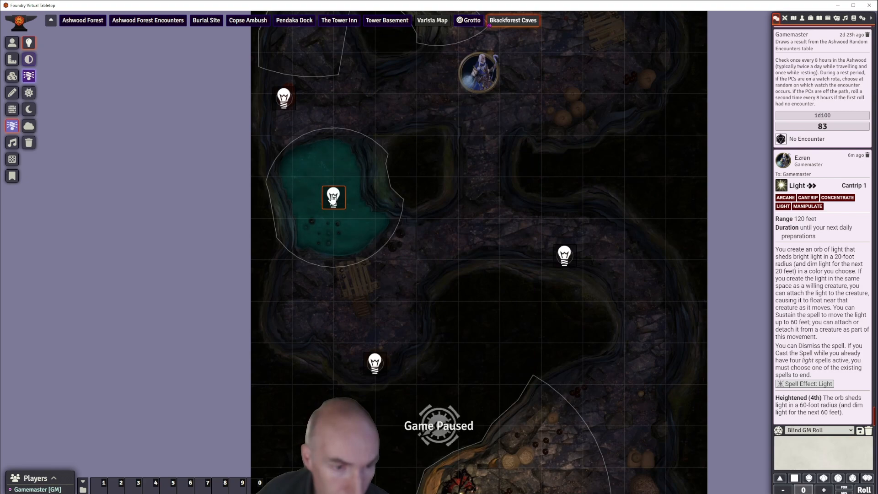
- Turn off GM Vision and inspect the pool's cyan glow in the dark caves without the light markers
mouse_move(333, 199)
left_mouse_down()
mouse_move(350, 200)
mouse_move(332, 199)
left_mouse_up()
scroll(332, 135, "up", 2)
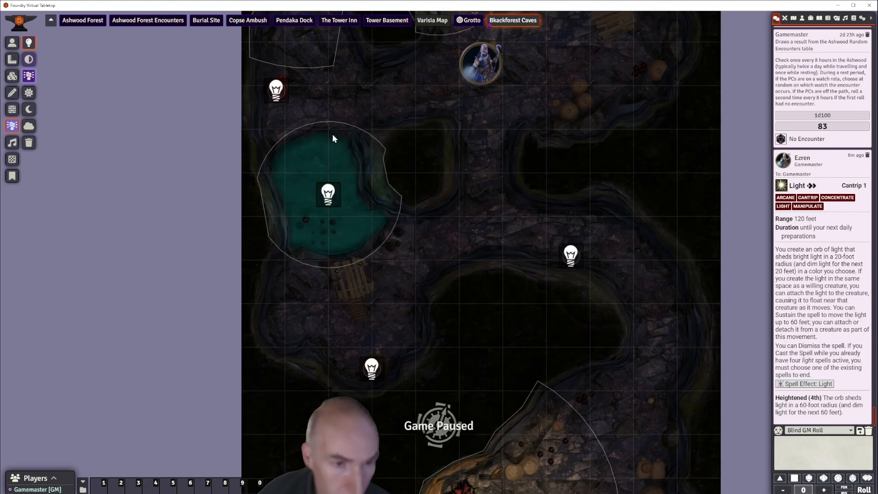
scroll(330, 136, "down", 4)
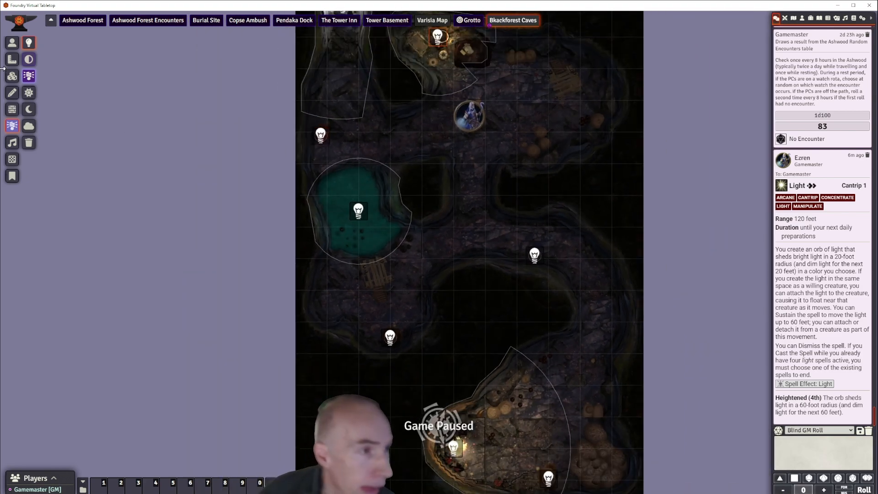
left_click(12, 42)
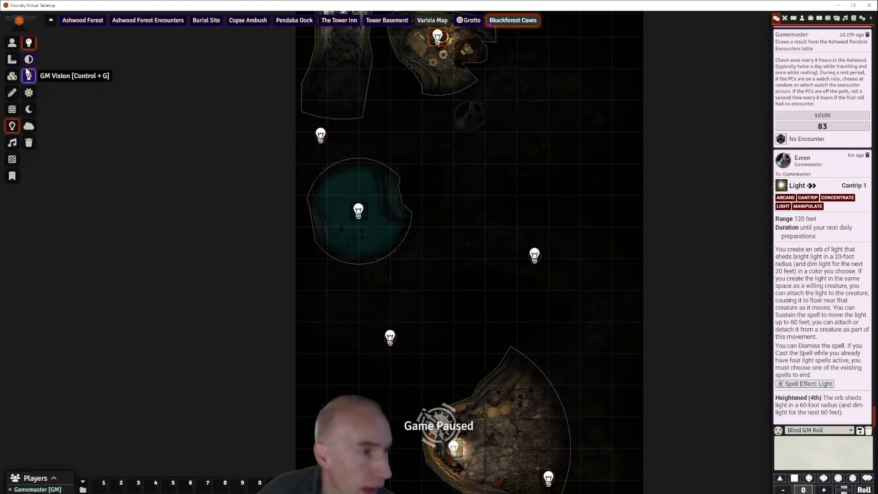
scroll(407, 131, "up", 3)
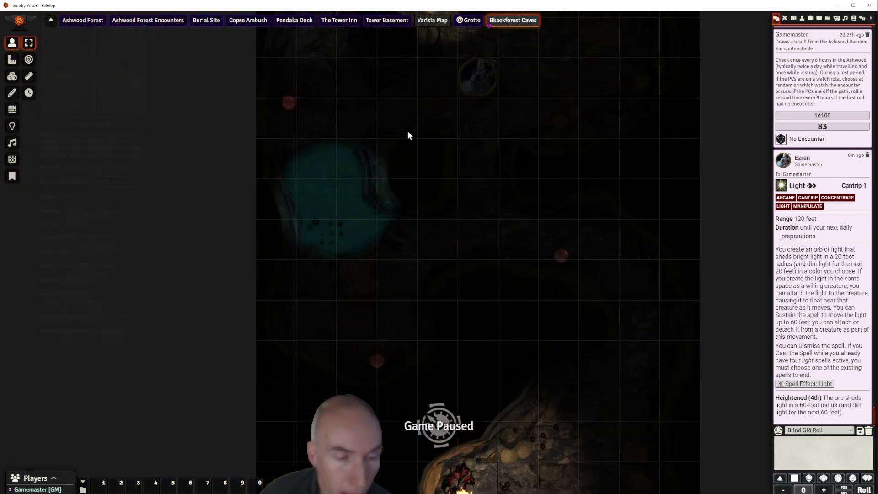
scroll(276, 170, "down", 4)
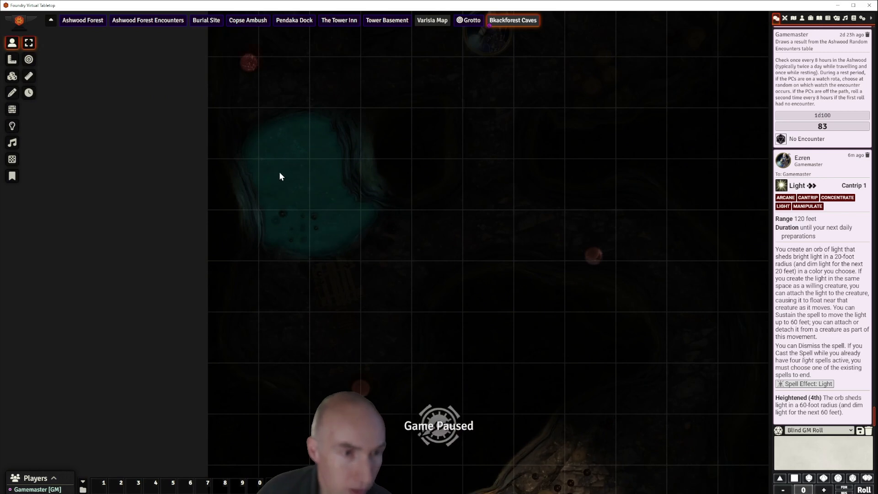
scroll(322, 177, "up", 5)
scroll(322, 177, "down", 2)
scroll(319, 173, "up", 1)
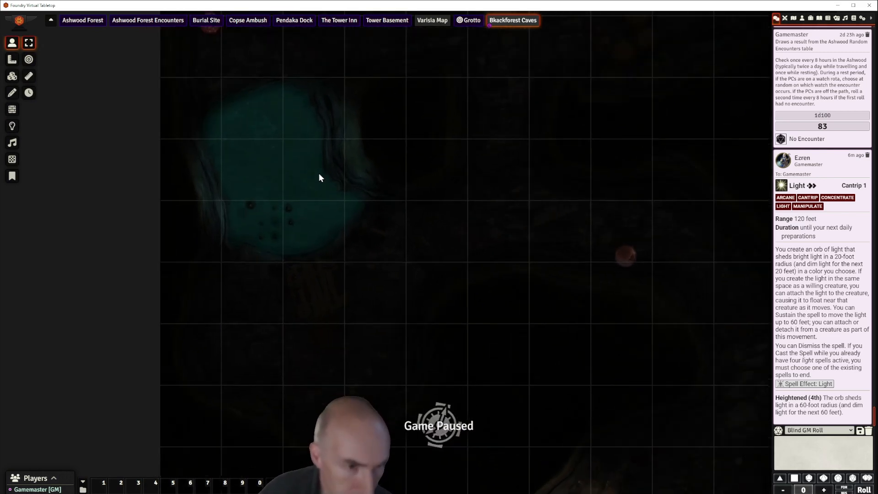
- Reduce the pool light's color intensity to 0.05 and update the ambient light
left_click(12, 127)
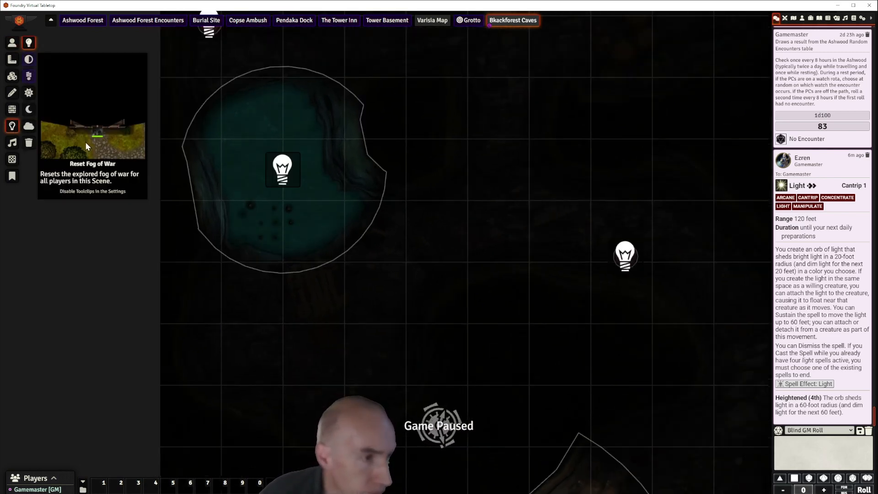
left_click(274, 168)
double_click(274, 167)
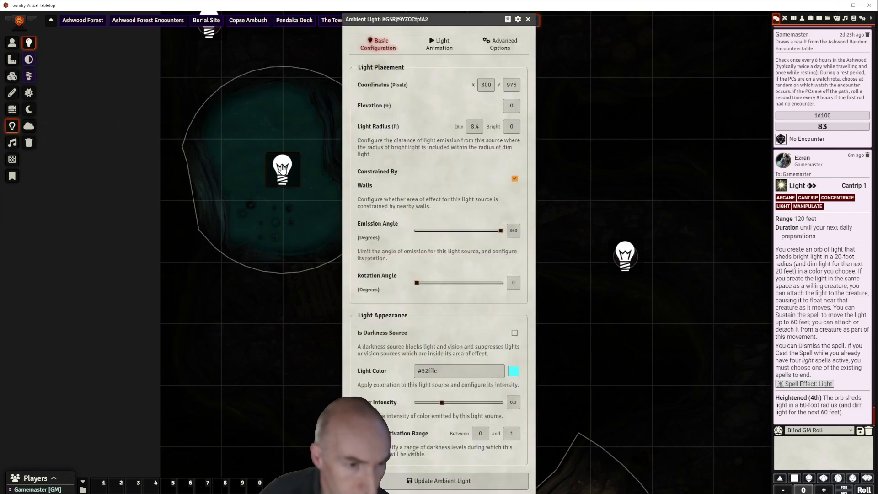
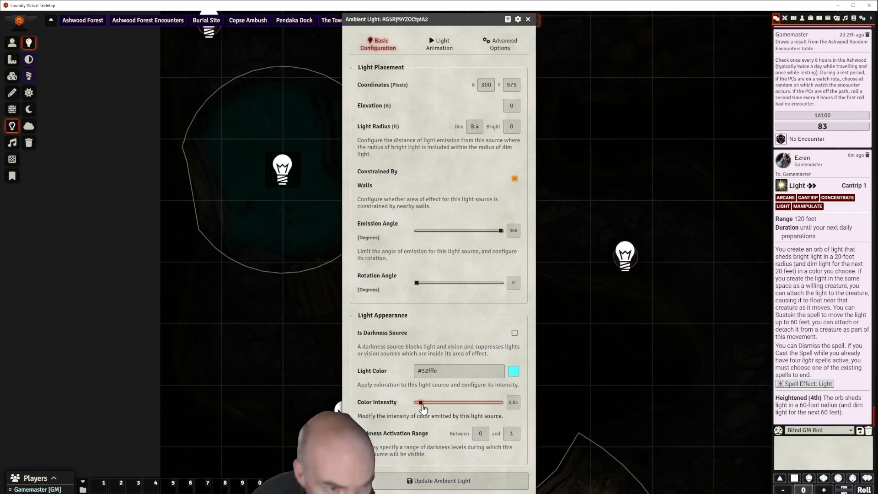
left_click(419, 479)
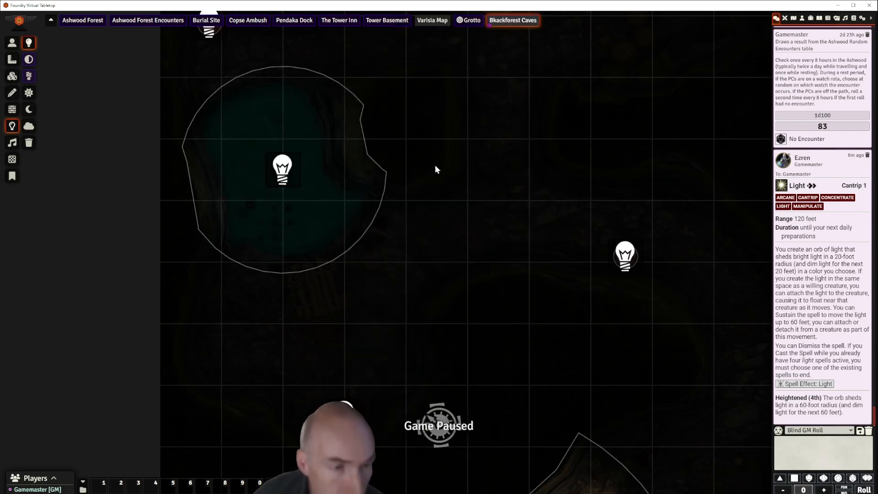
- Switch from light editing to the token controls and examine the darkened cave around the pool and nearby light sources
left_click(12, 42)
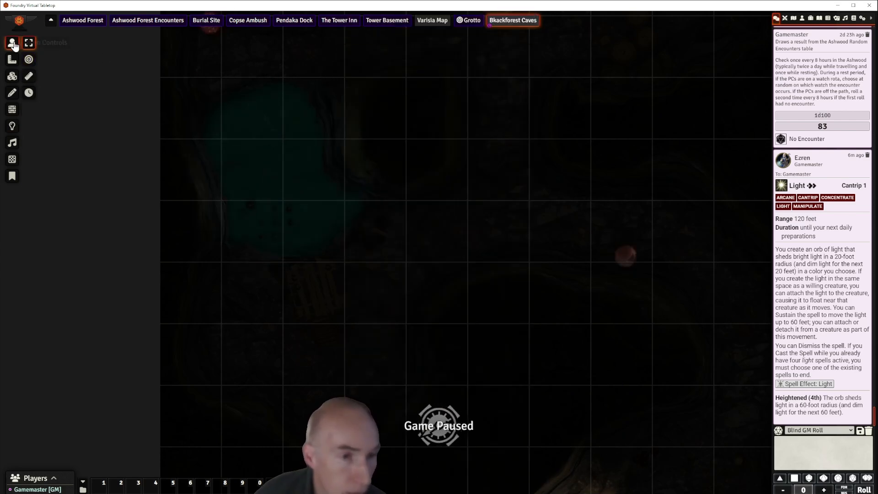
scroll(377, 140, "down", 10)
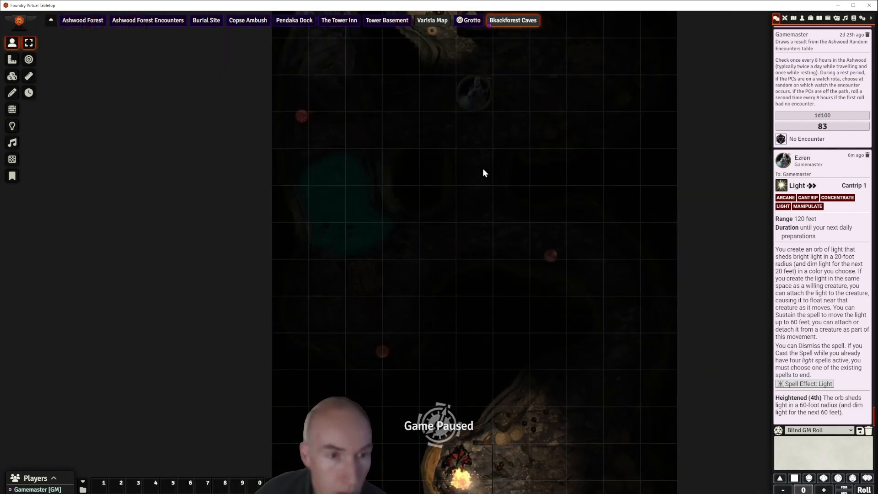
left_click_drag(482, 168, 528, 197)
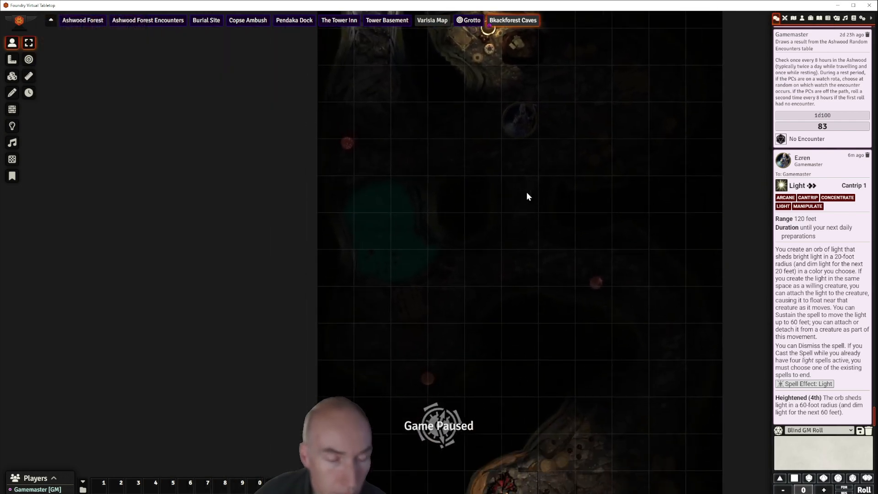
scroll(402, 231, "up", 5)
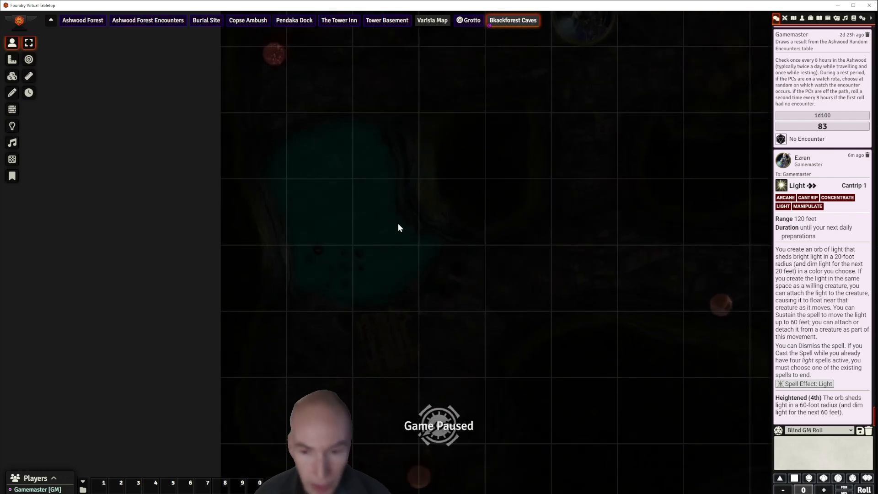
scroll(603, 96, "up", 3)
scroll(549, 112, "down", 5)
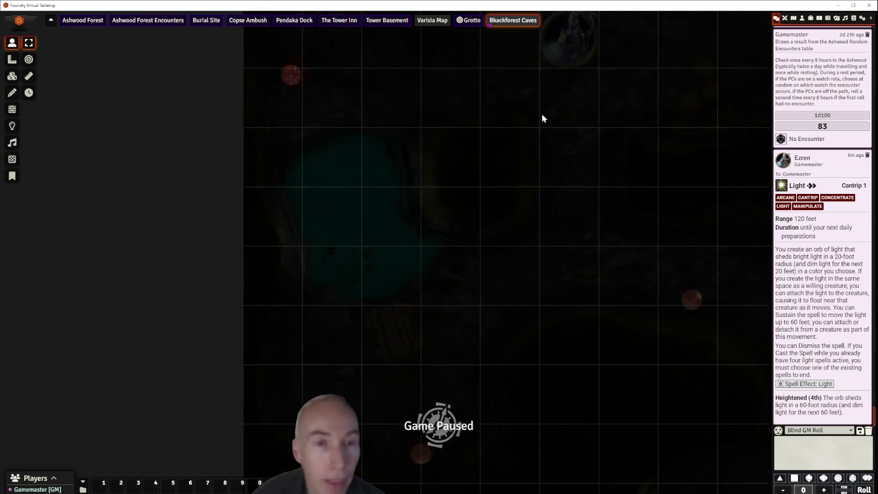
left_click_drag(470, 101, 479, 183)
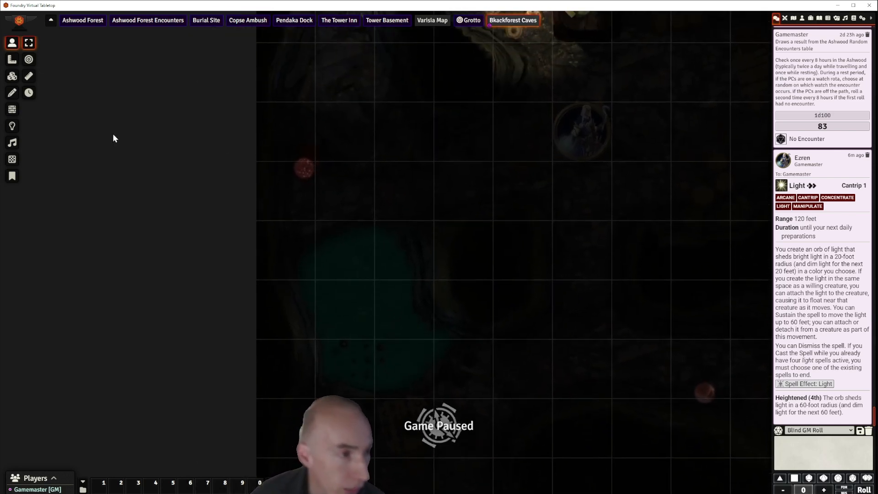
- Place an ambient sound near the middle of the cave map with an effect radius of about 38 ft
left_click(13, 143)
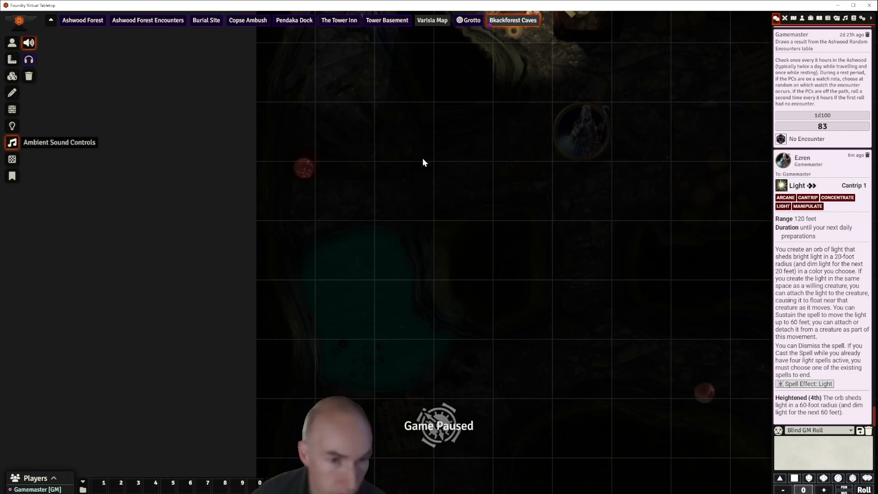
scroll(488, 193, "down", 5)
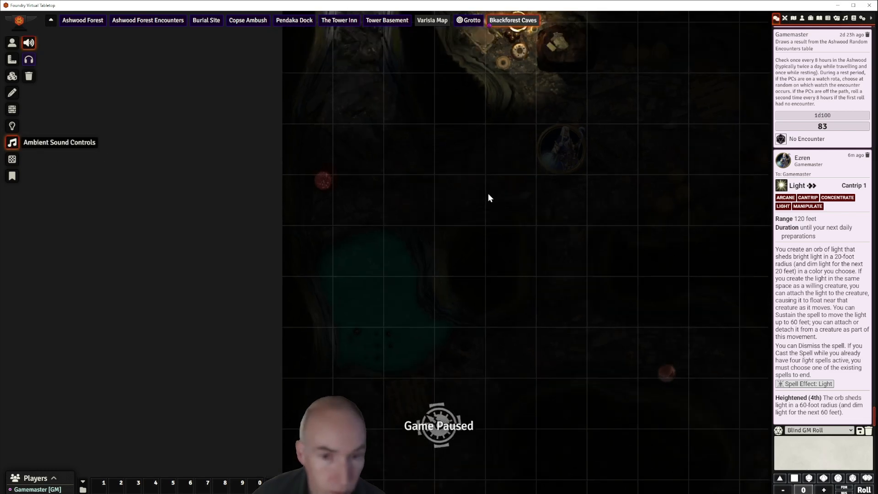
left_click_drag(524, 182, 516, 168)
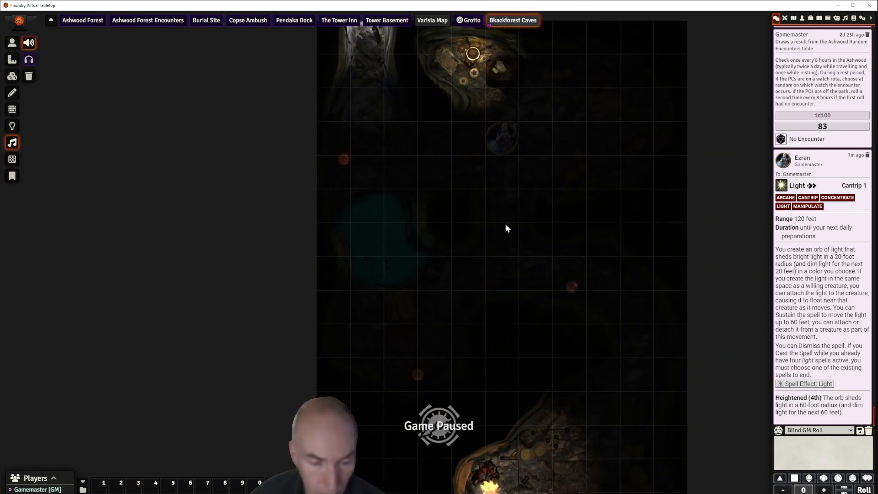
left_click_drag(506, 225, 759, 185)
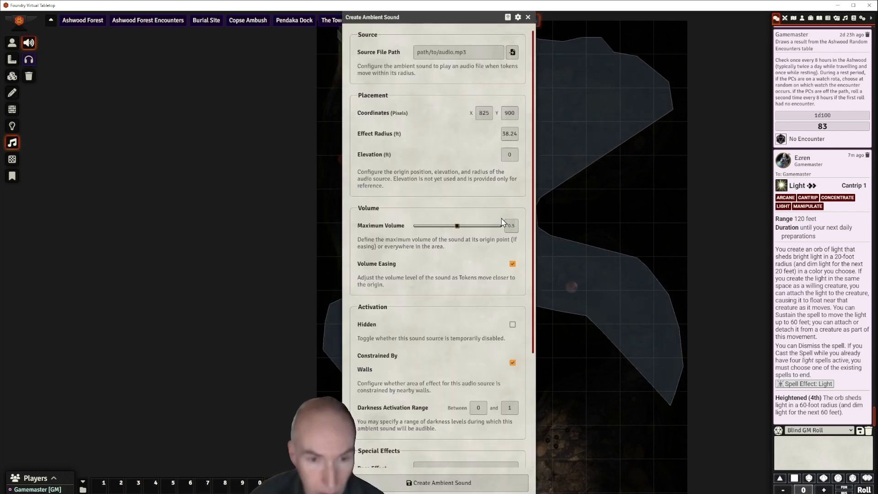
- Choose "single drips in cave.mp3" from the module's sounds folder as the ambient sound's source file
left_click(512, 53)
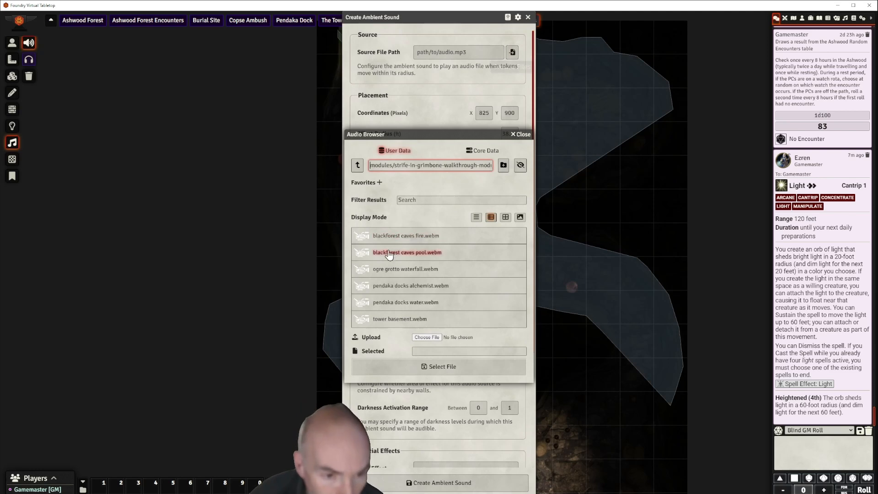
left_click(358, 167)
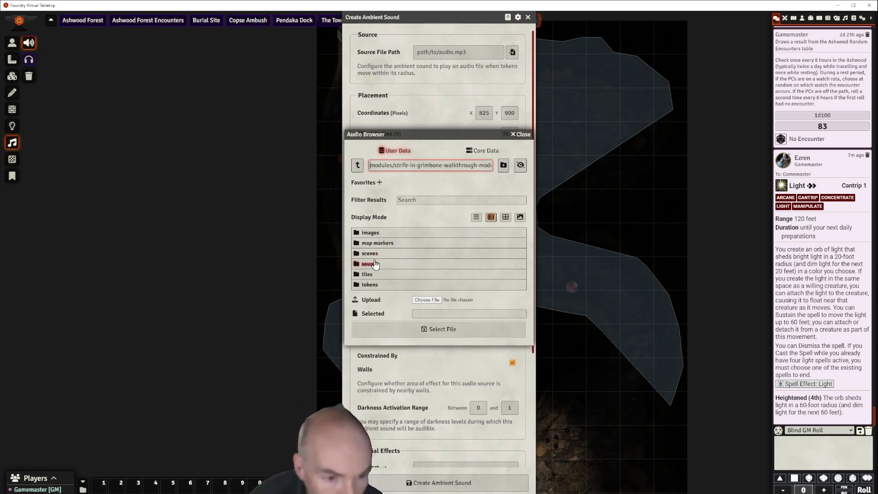
left_click(375, 264)
scroll(421, 312, "down", 5)
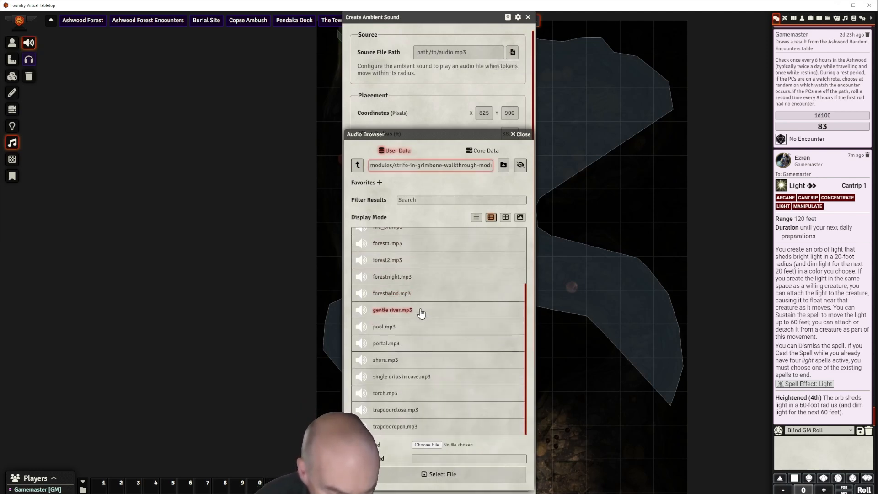
left_click(420, 377)
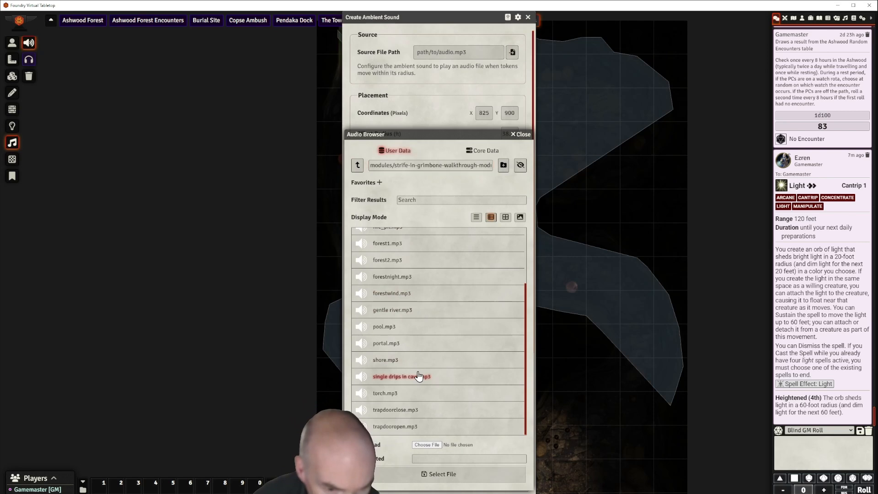
left_click(448, 475)
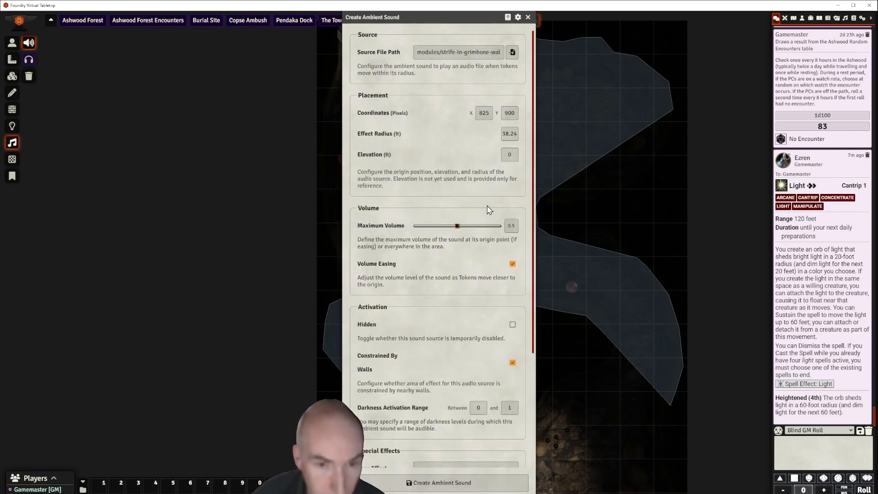
- Set the maximum volume to 0.26, disable volume easing and the wall constraint, and create the ambient sound
left_click_drag(457, 226, 444, 226)
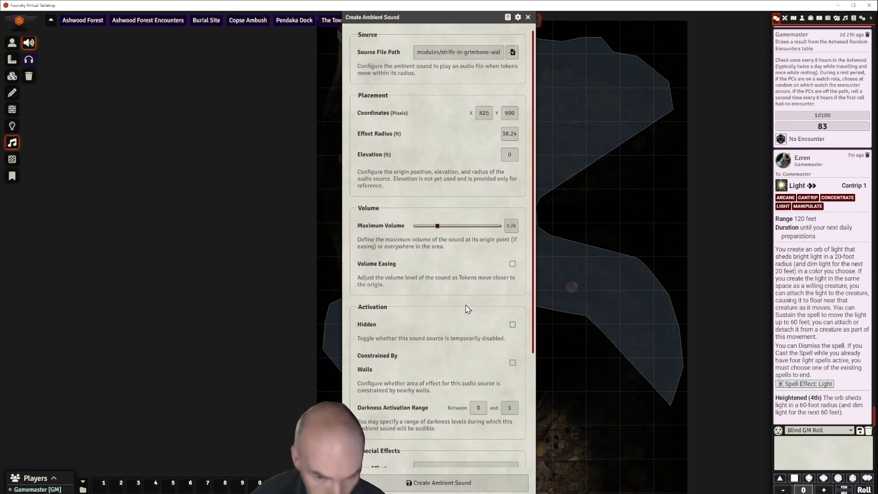
scroll(466, 306, "down", 3)
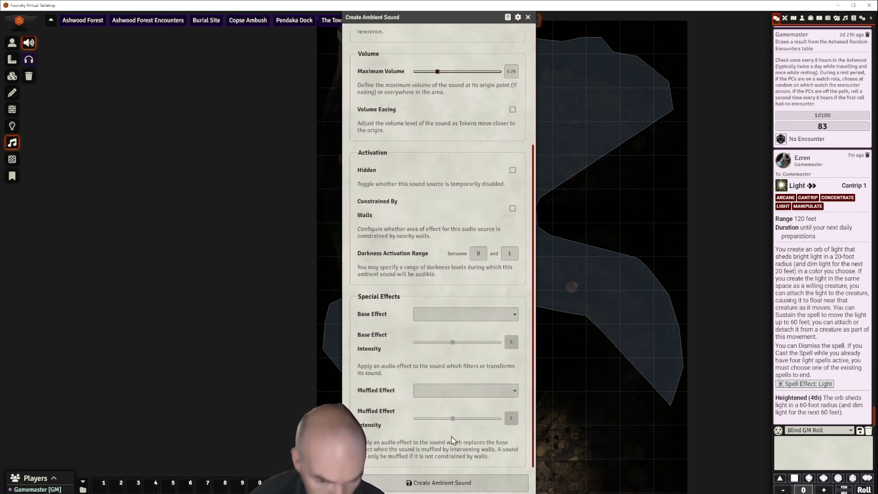
left_click(449, 480)
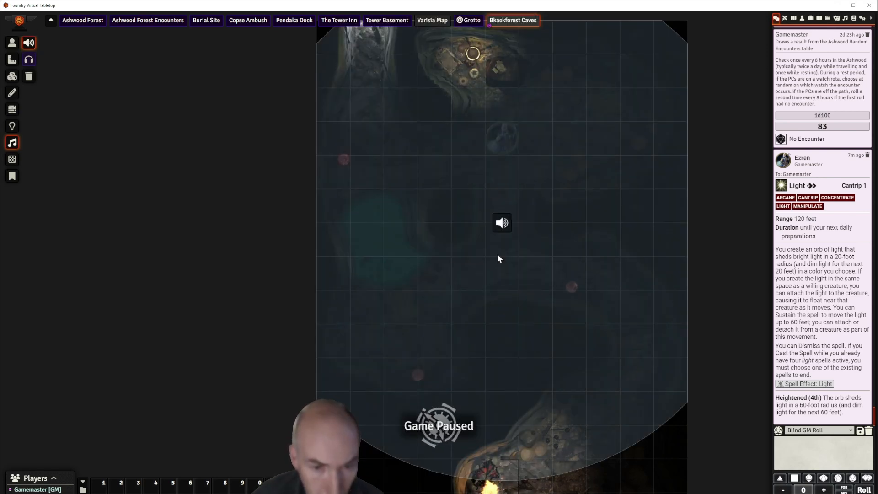
- Turn on the ambient sound preview and move the cave drip sound about half a grid square down the map
scroll(507, 222, "up", 2)
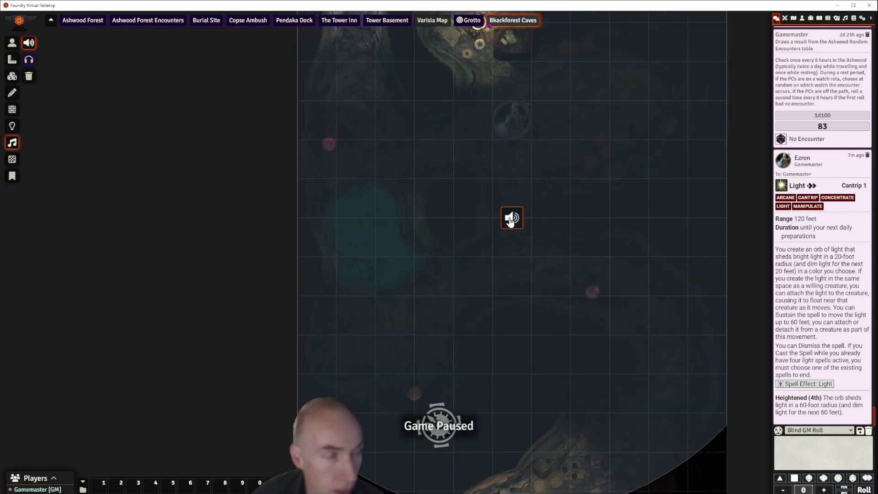
left_click(28, 59)
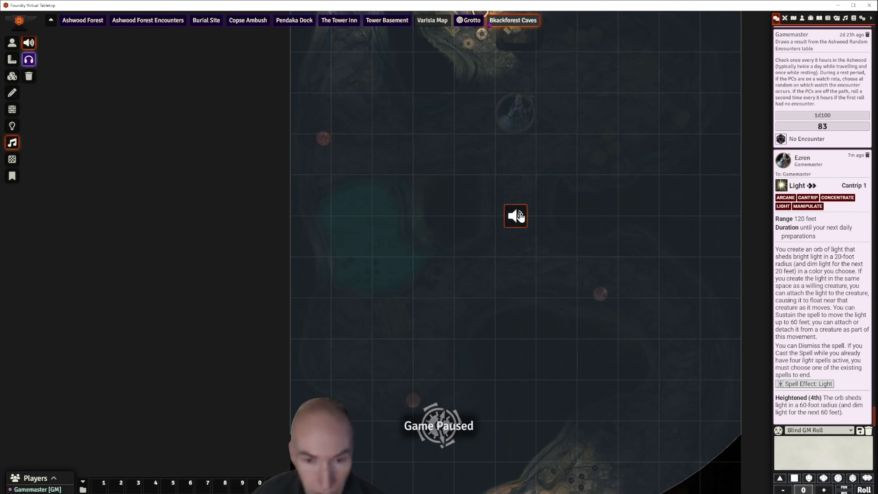
scroll(520, 216, "down", 2)
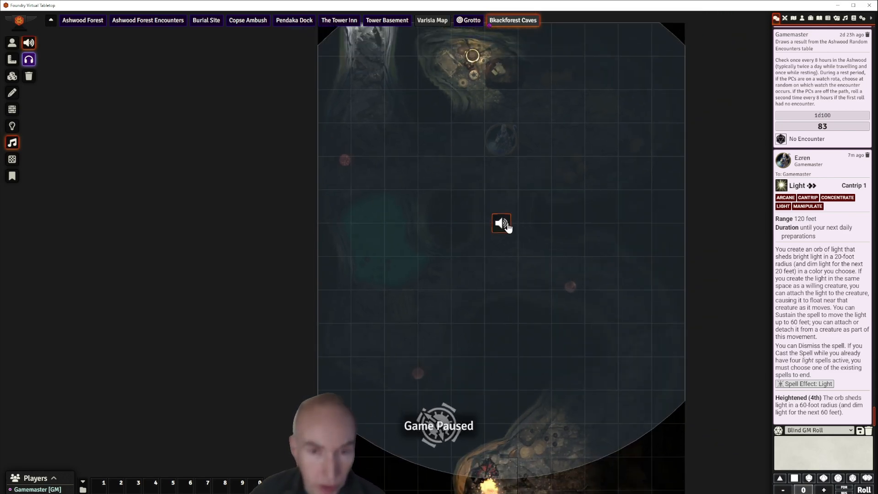
scroll(505, 224, "down", 2)
scroll(505, 224, "up", 3)
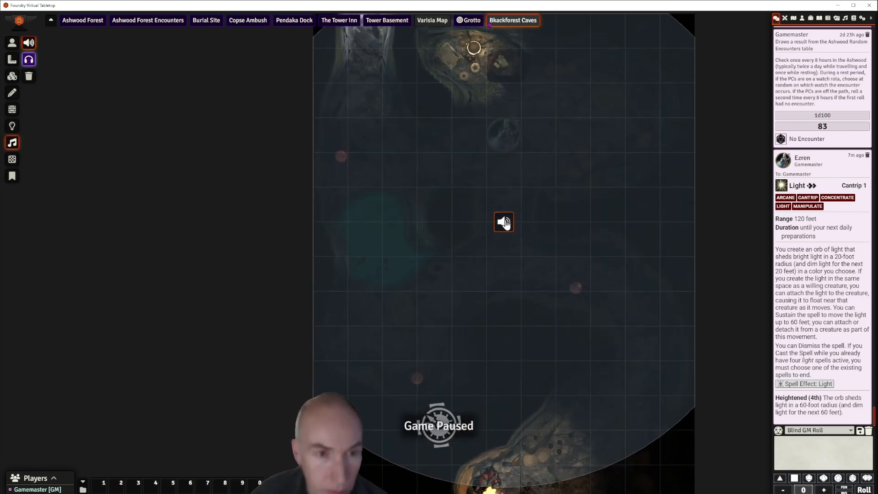
scroll(510, 226, "down", 1)
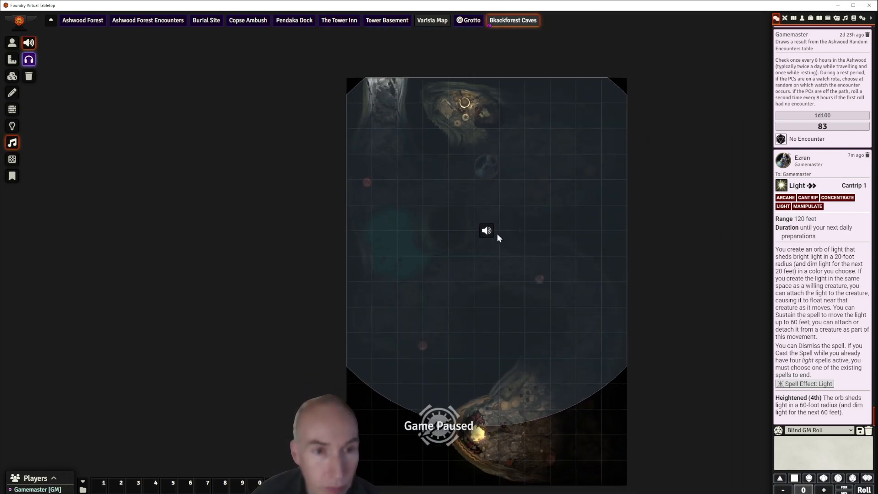
left_click_drag(487, 232, 488, 246)
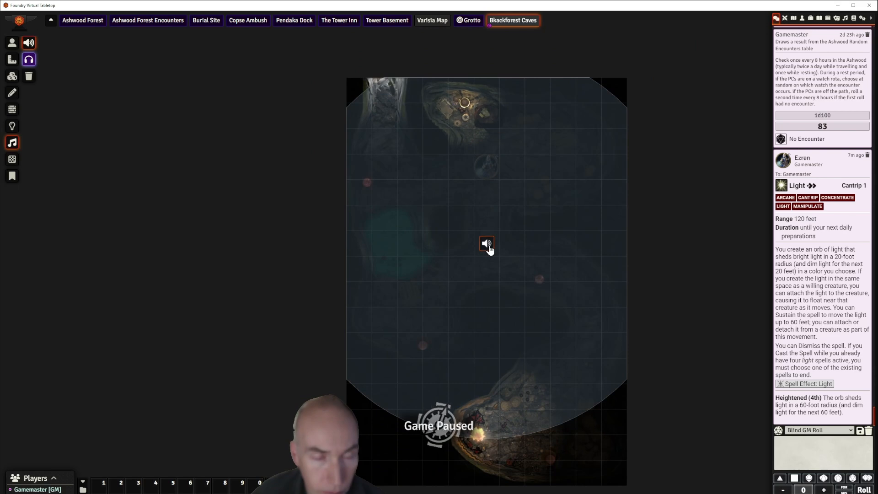
- Enlarge the cave drip sound's effect radius to 41 ft, and further to 45 ft
double_click(488, 245)
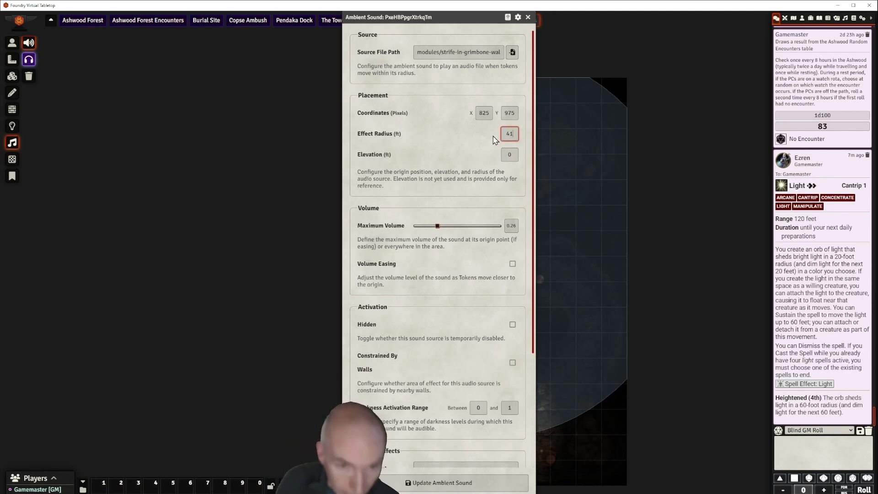
key("Return")
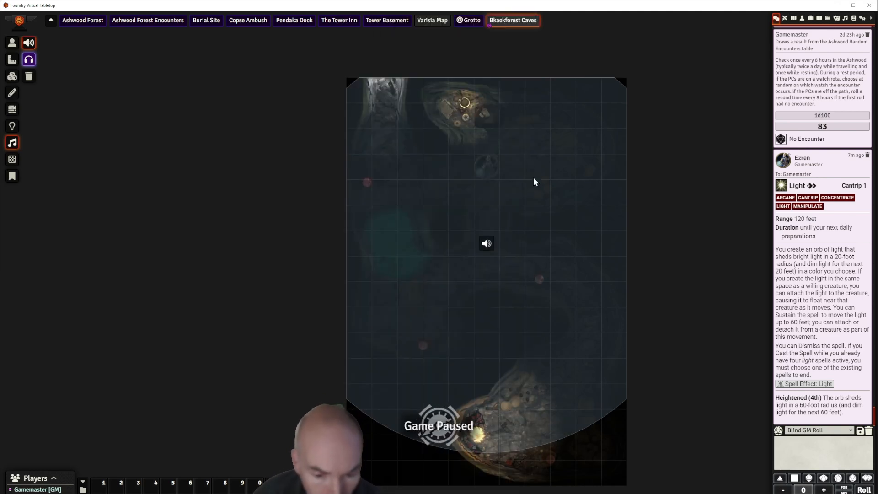
double_click(486, 245)
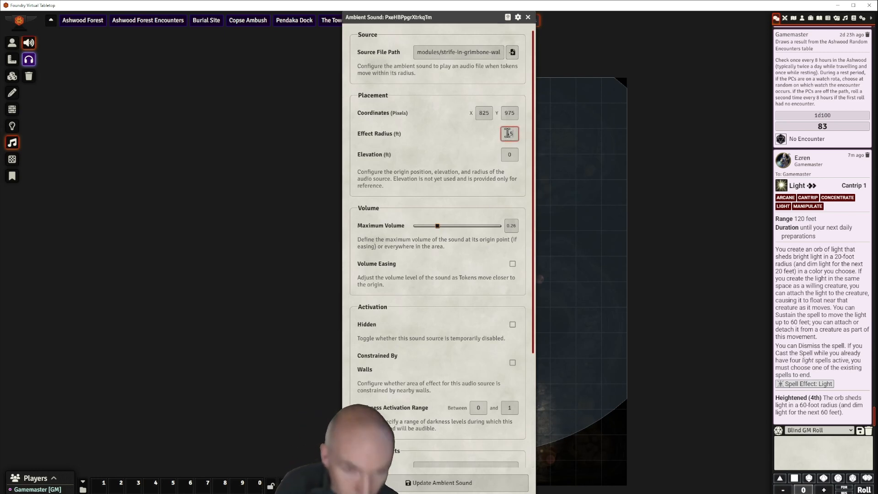
left_click(452, 480)
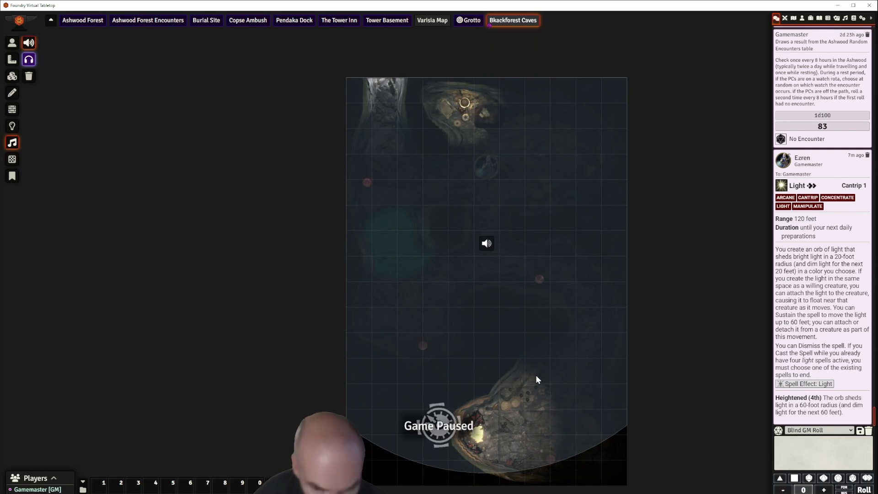
- Shift the cave drip sound another half grid square down the map, towards the cave with the fire
left_click_drag(485, 245, 492, 259)
left_click_drag(540, 240, 519, 173)
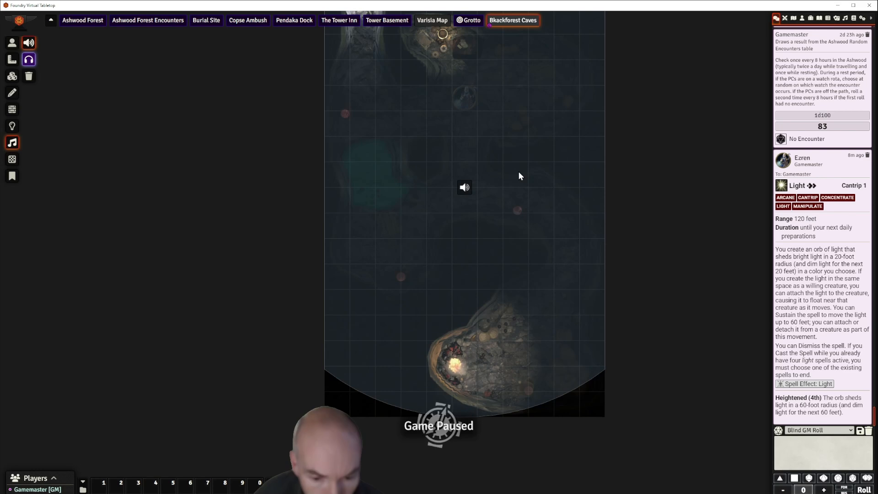
scroll(521, 328, "up", 3)
left_click_drag(516, 308, 536, 374)
scroll(542, 301, "down", 2)
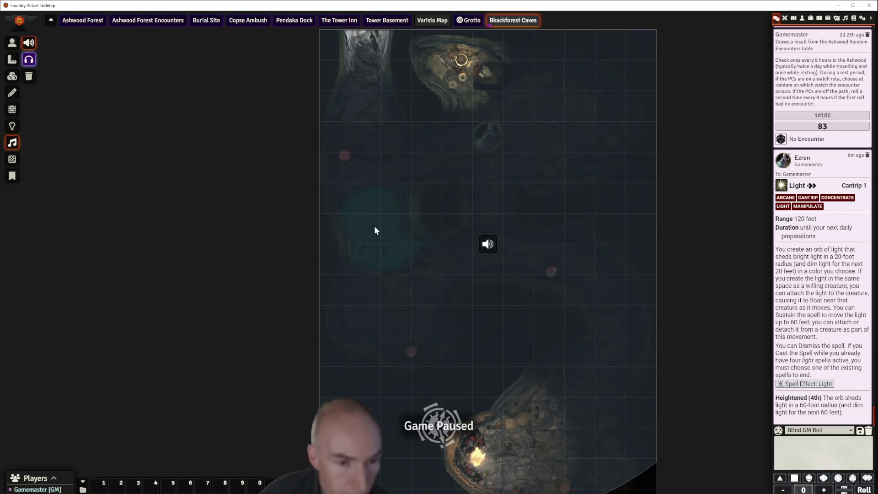
- Create an ambient sound centred on the pool with a radius of about 15 ft, using pool.mp3 as its source
left_click_drag(374, 228, 467, 210)
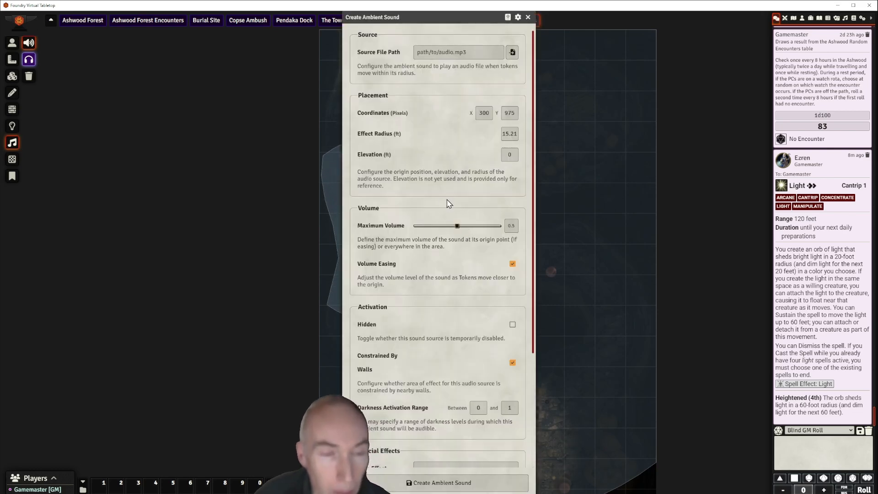
left_click(512, 51)
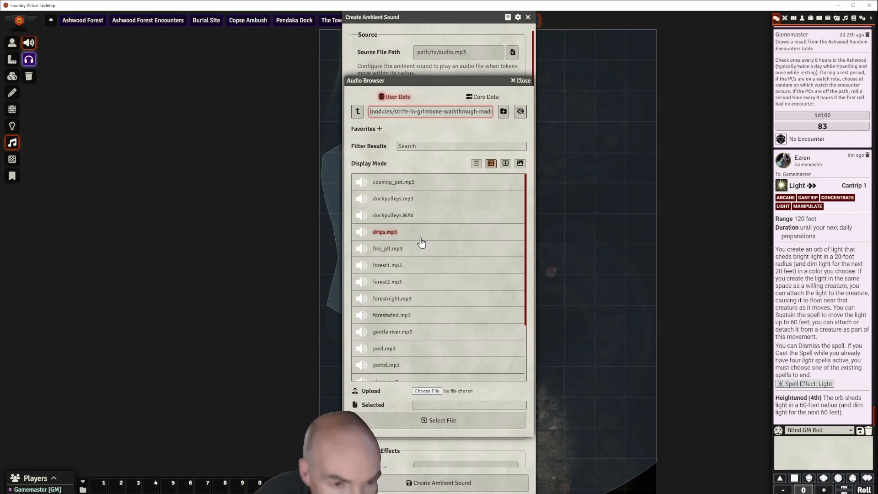
scroll(421, 242, "down", 3)
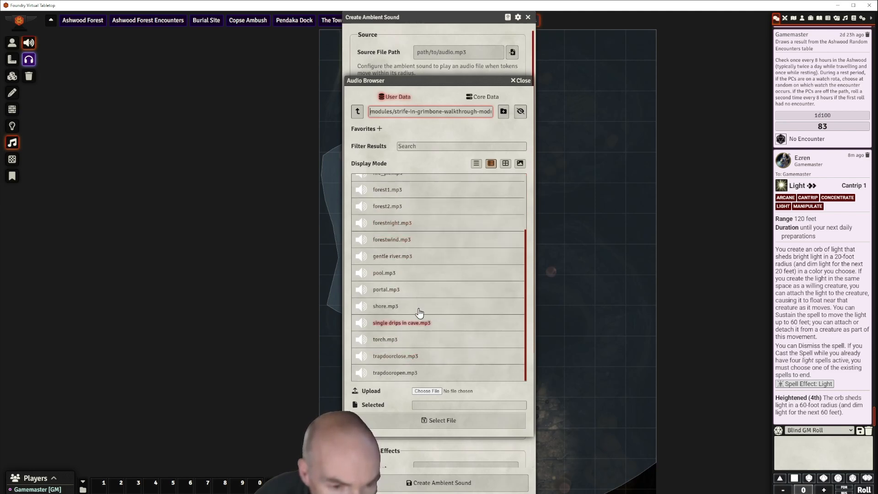
scroll(426, 284, "up", 3)
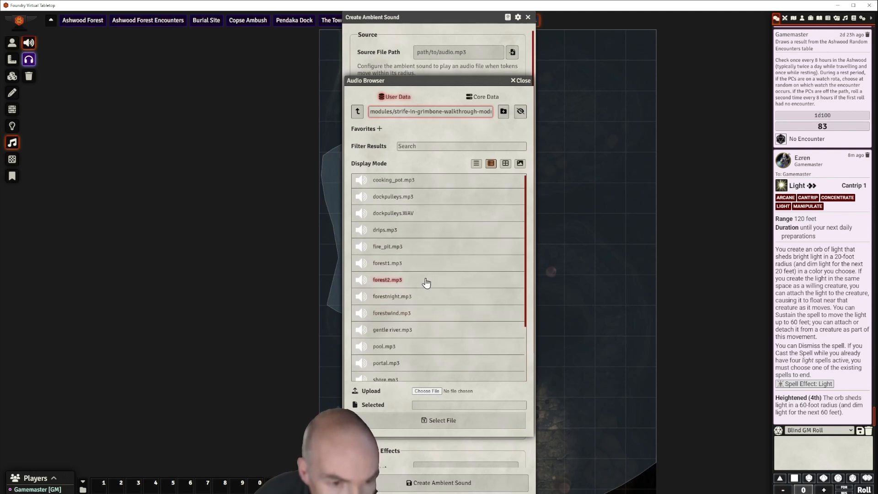
scroll(425, 282, "down", 2)
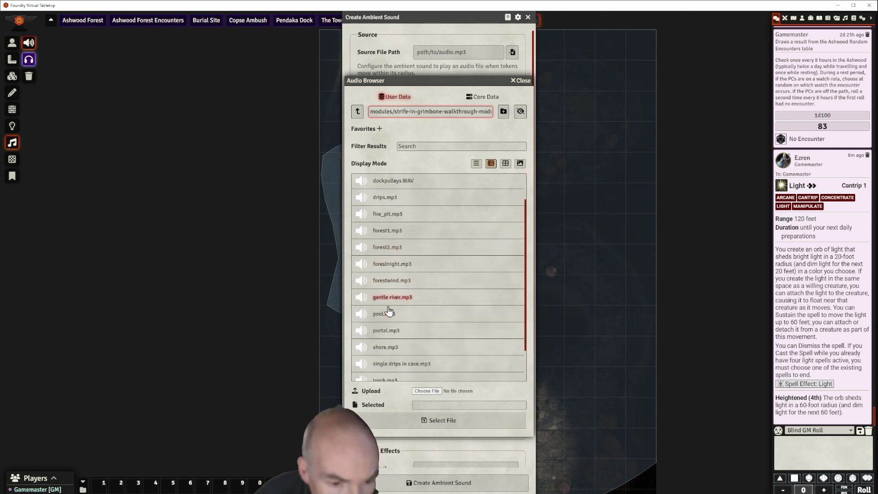
left_click(389, 314)
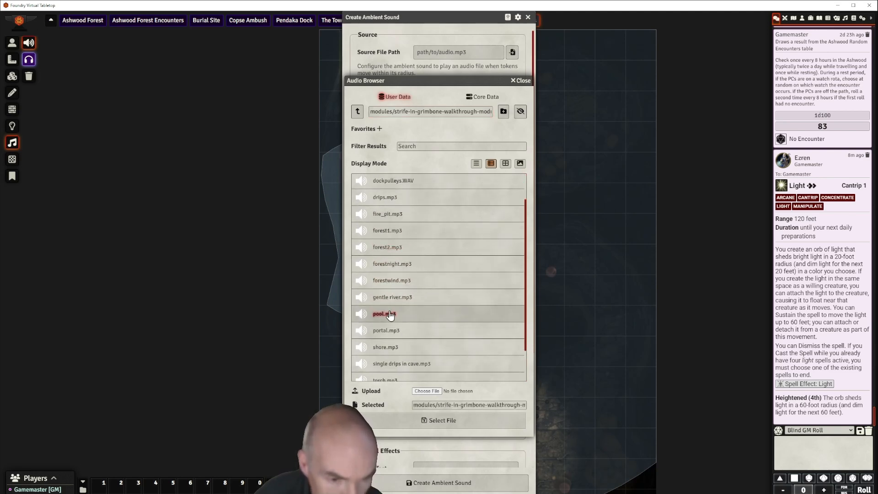
left_click(442, 420)
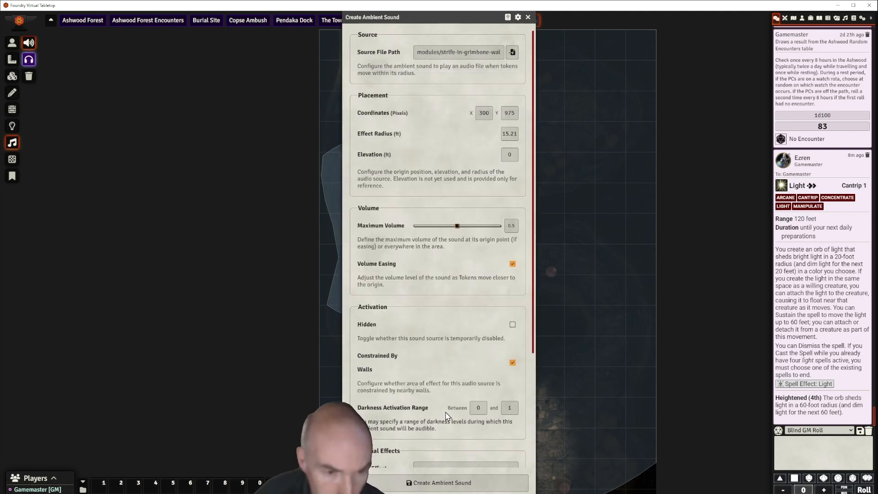
left_click(444, 483)
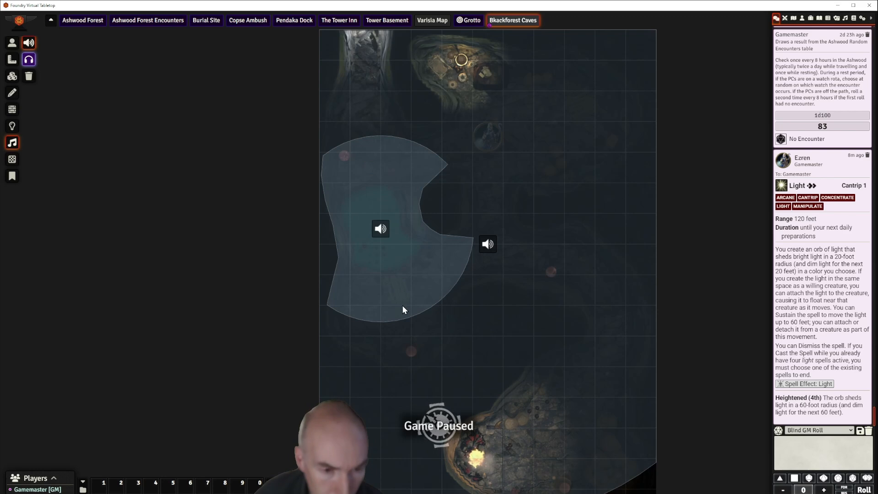
scroll(568, 213, "down", 2)
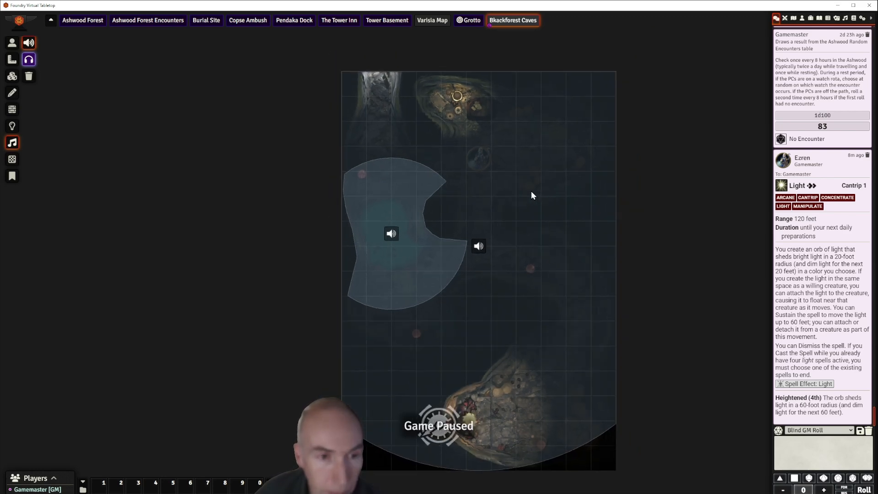
left_click(12, 43)
scroll(522, 242, "up", 2)
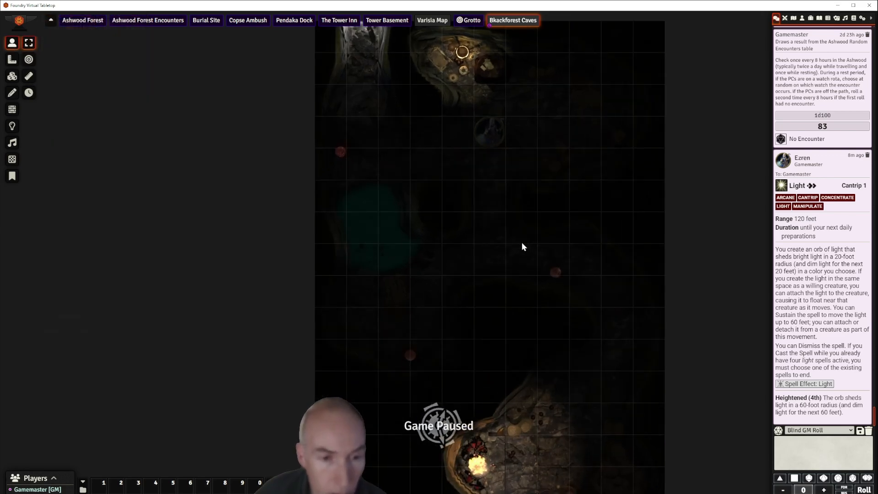
left_click_drag(533, 182, 507, 184)
scroll(481, 228, "up", 3)
scroll(482, 227, "down", 3)
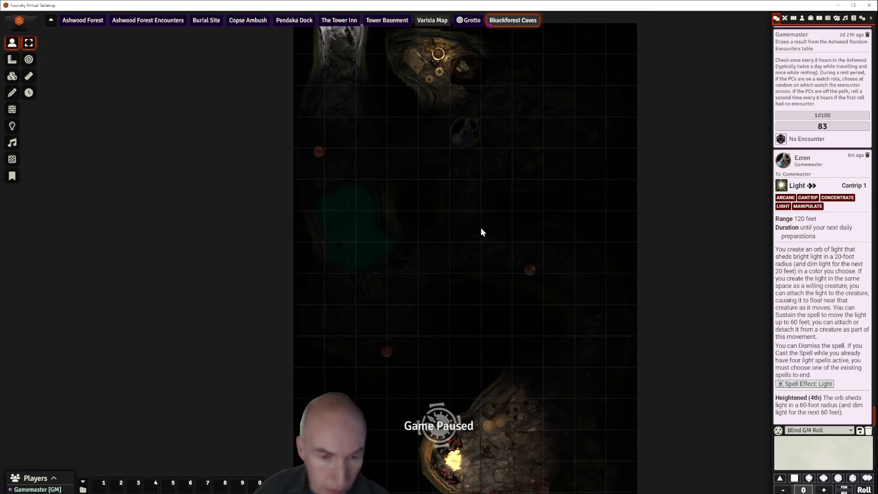
left_click_drag(482, 217, 476, 214)
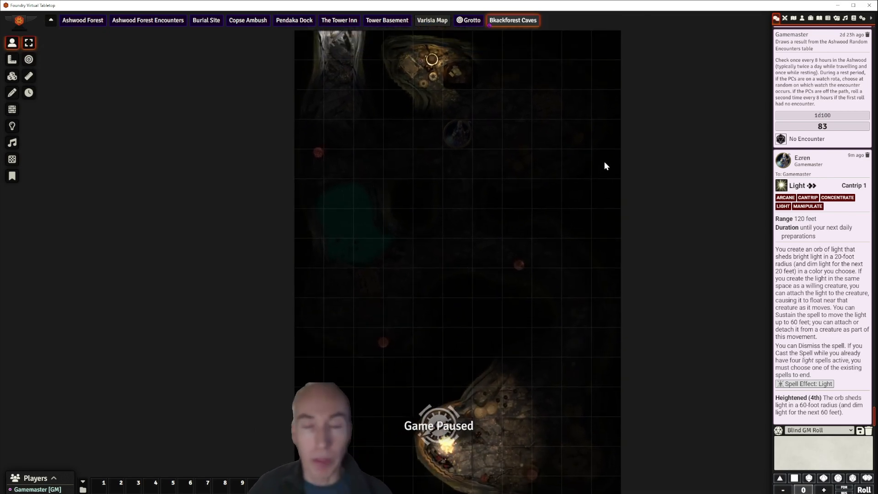
left_click_drag(498, 180, 295, 177)
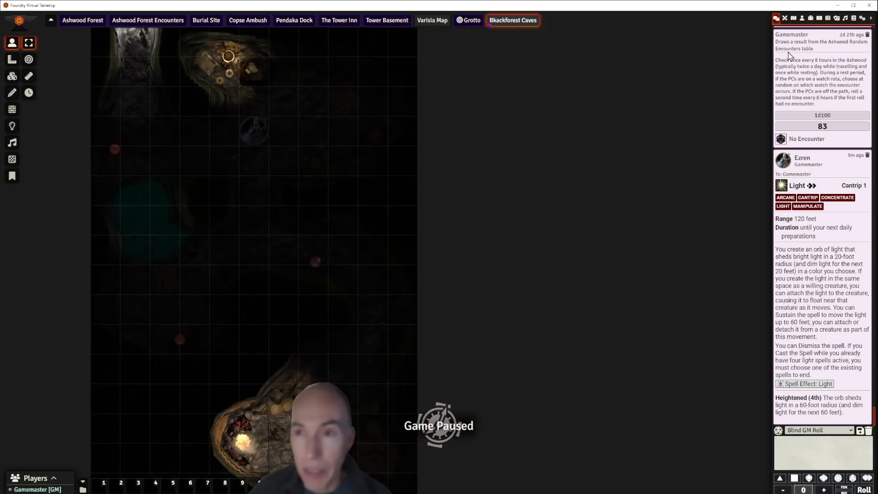
- Look over the E. Ogre Grotto journal entry from the Chapter 2 folder and close it
left_click(819, 19)
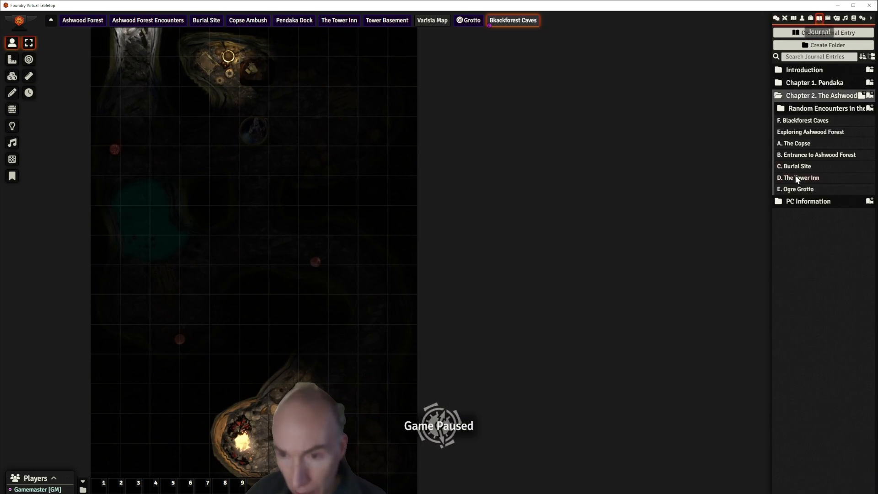
left_click(808, 191)
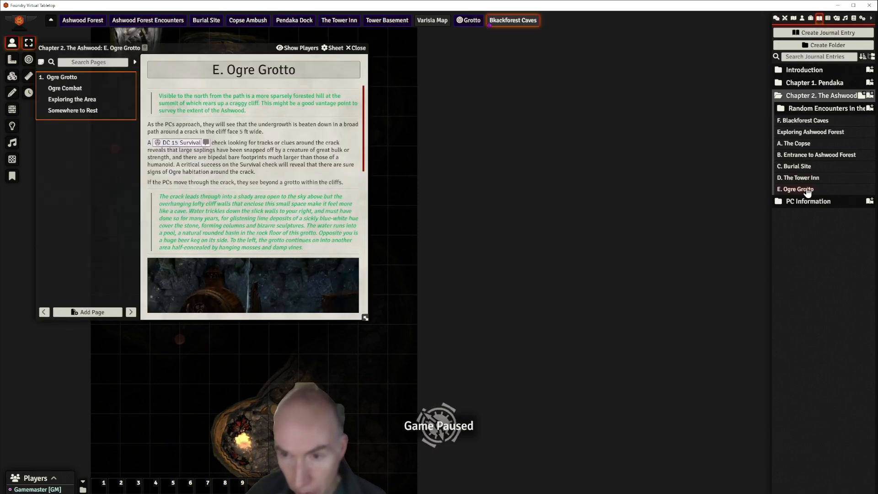
left_click_drag(234, 50, 561, 51)
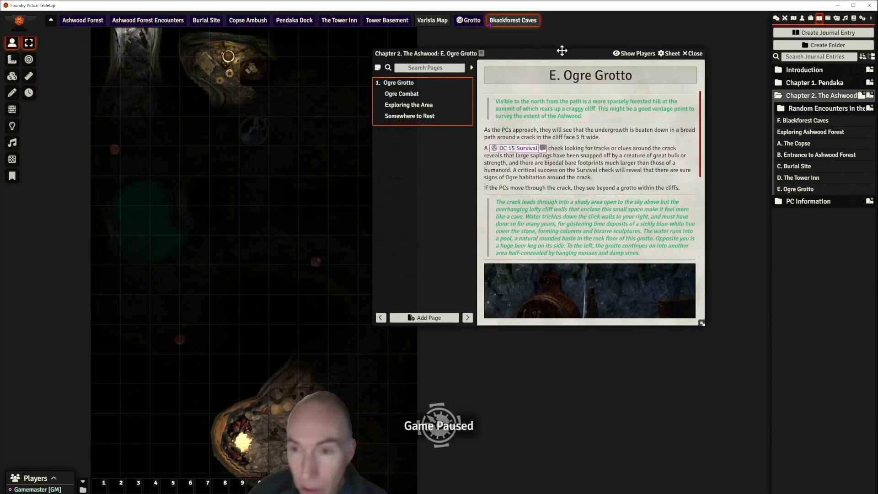
left_click(685, 50)
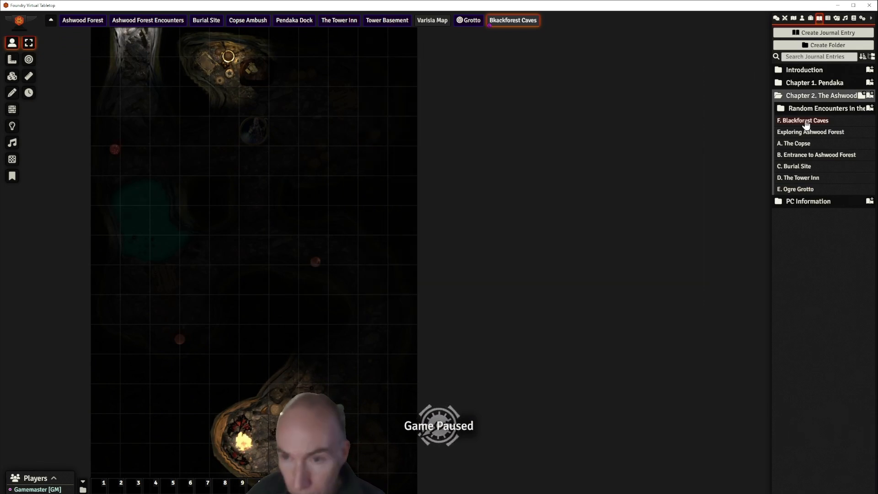
- Move the F. Blackforest Caves journal entry below E. Ogre Grotto in the Chapter 2 folder and open it
left_click_drag(806, 125, 808, 198)
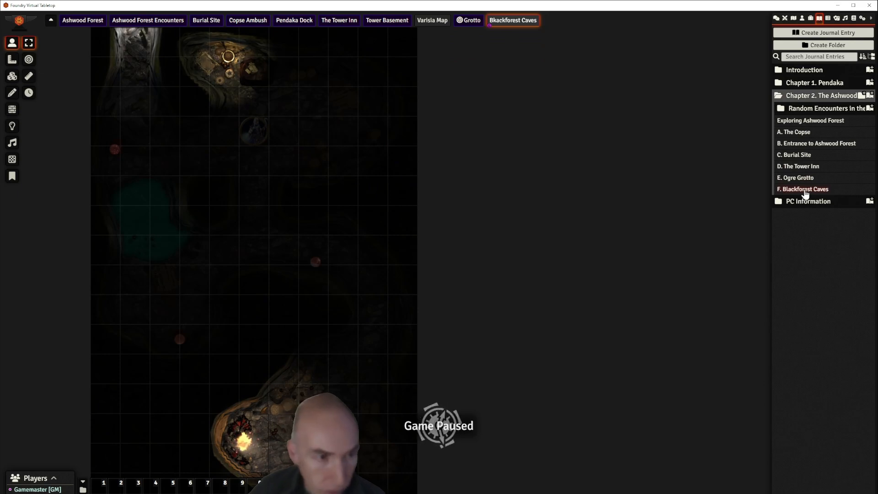
left_click(808, 191)
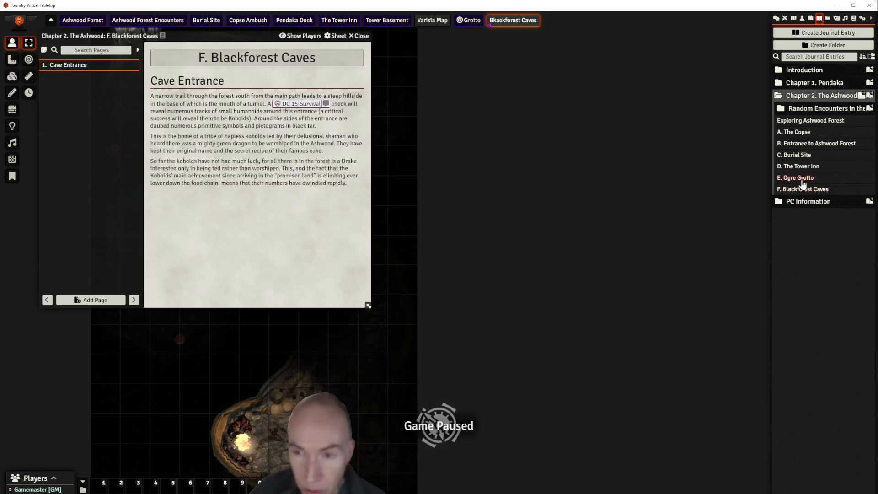
- Compare the E. Ogre Grotto and F. Blackforest Caves journal entries side by side, and close both
left_click(803, 181)
left_click_drag(591, 53, 592, 73)
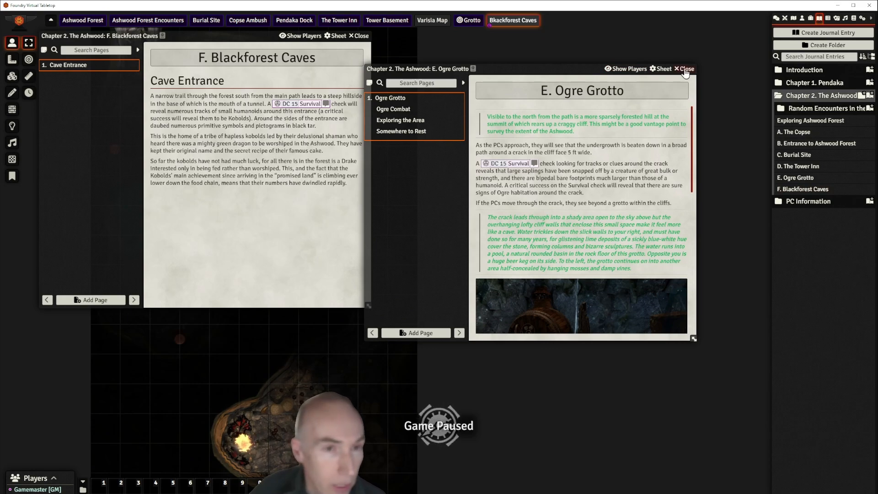
left_click(686, 69)
left_click_drag(231, 40, 584, 63)
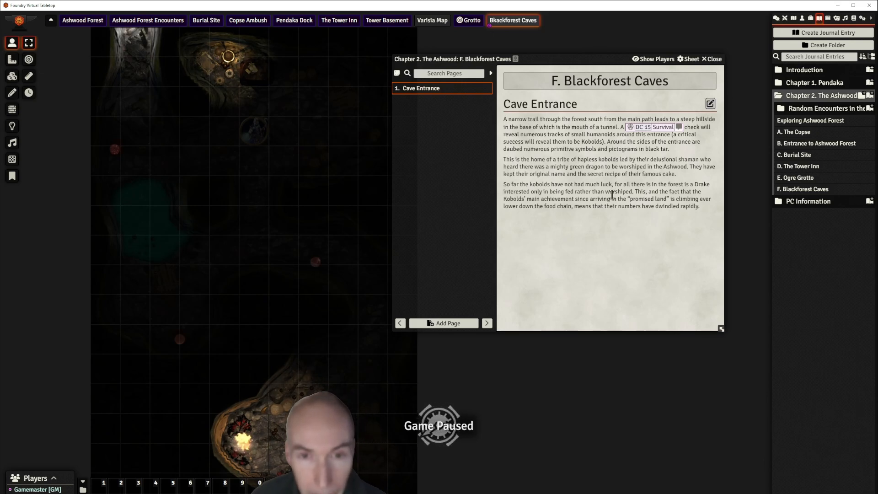
left_click_drag(585, 58, 591, 62)
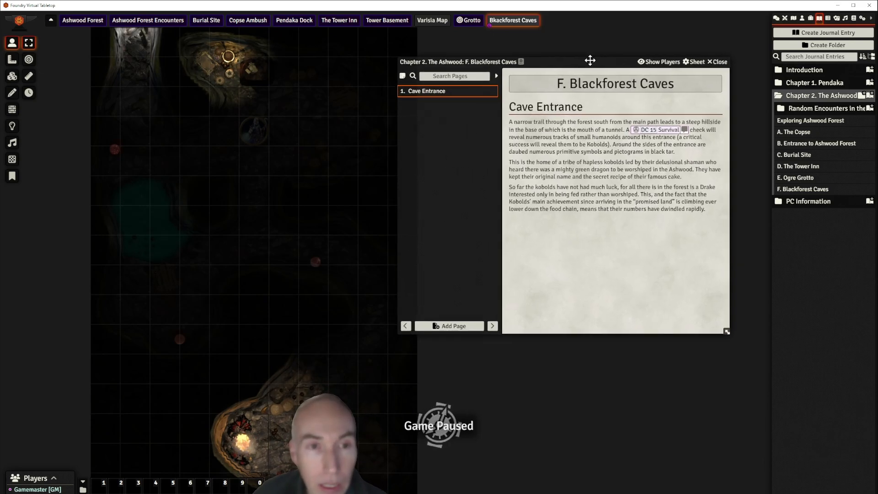
left_click(715, 62)
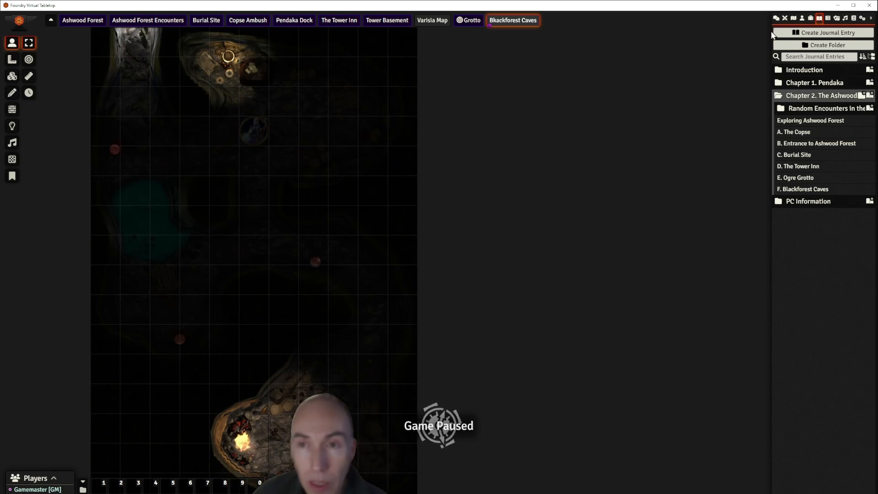
- View the Ogre Grotto scene from the Chapter 2 scene folder
left_click(795, 20)
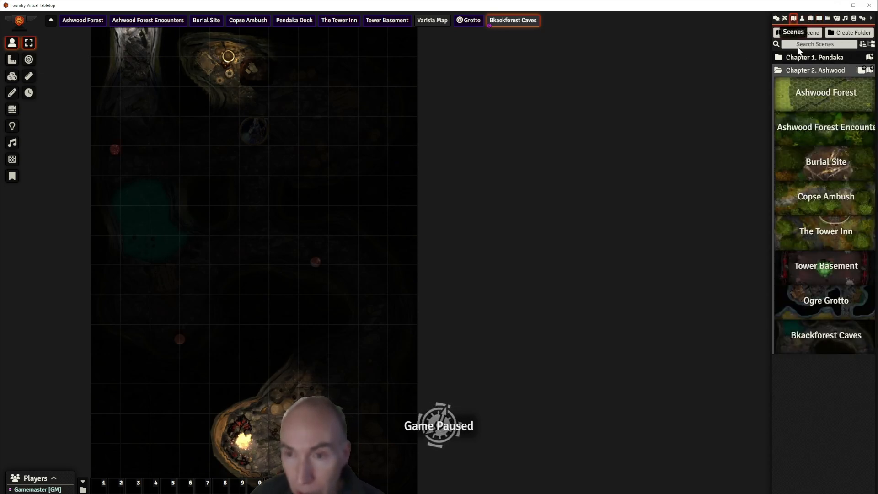
left_click(819, 302)
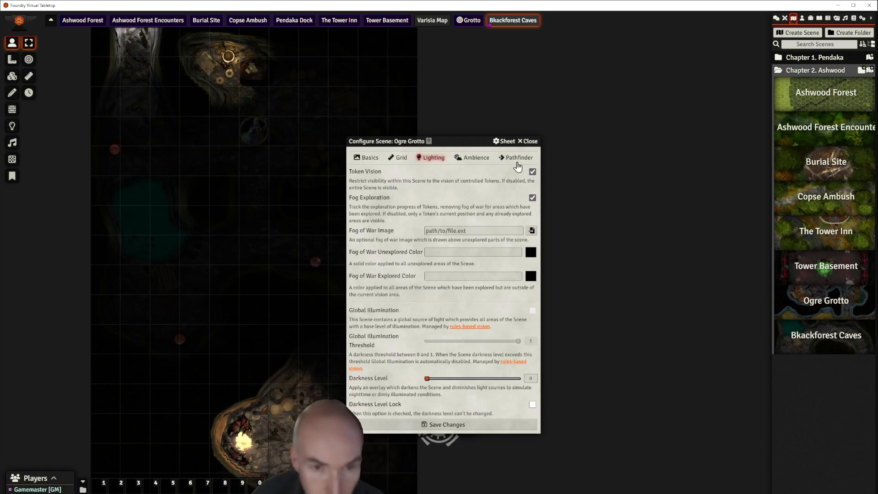
left_click(528, 141)
right_click(815, 300)
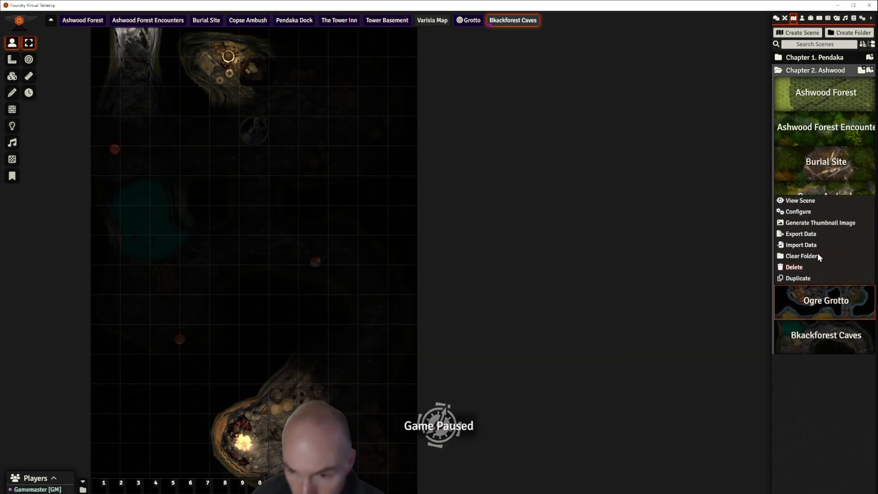
left_click(801, 201)
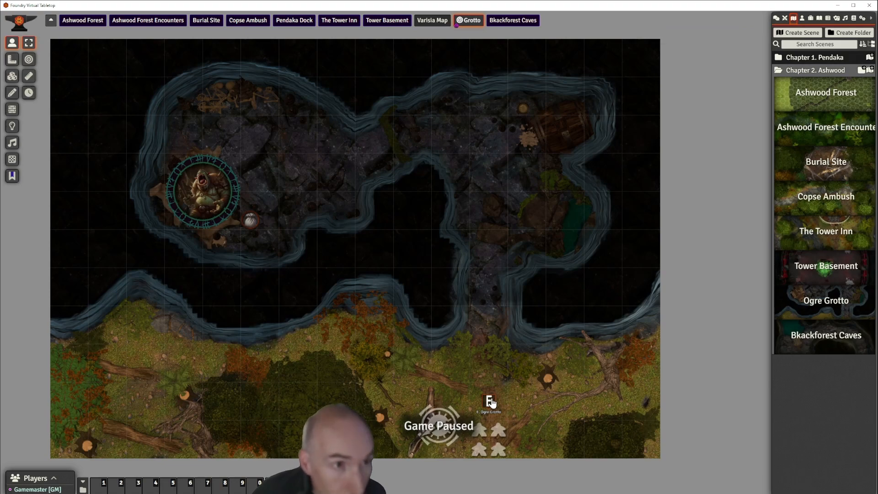
- Copy the E map note for Ogre Grotto that sits above the party's starting spot
key("ctrl+c")
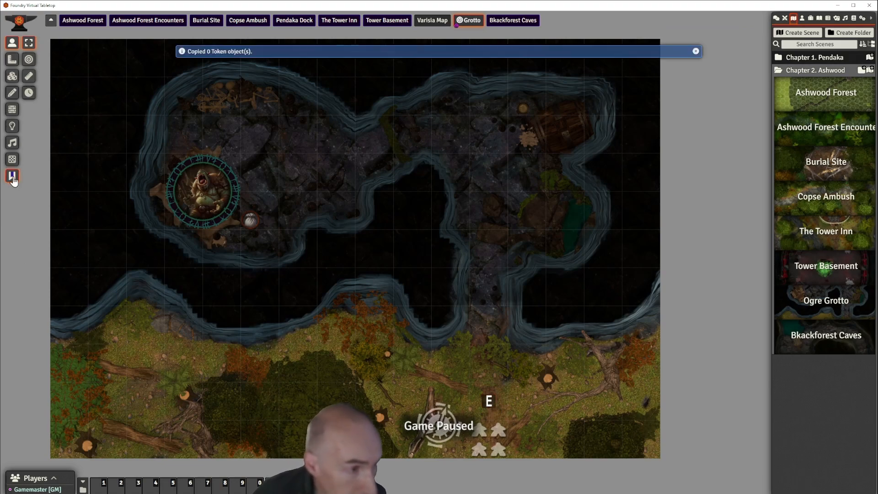
left_click(12, 176)
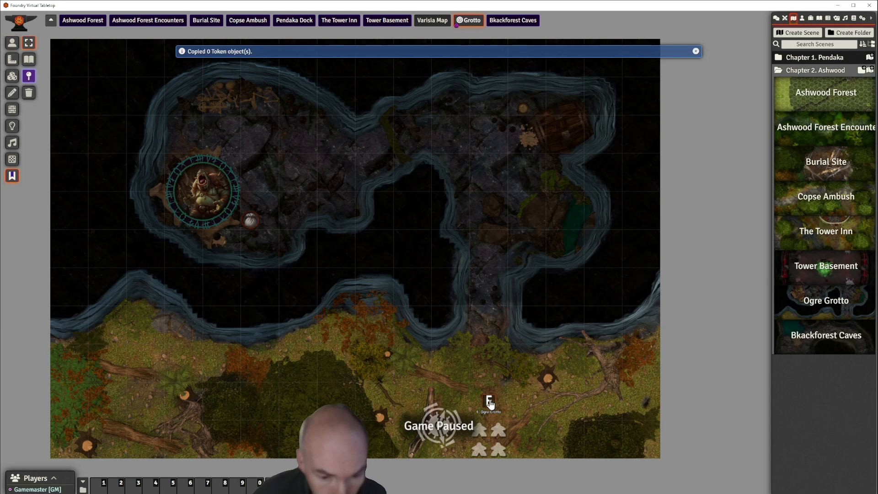
key("ctrl+c")
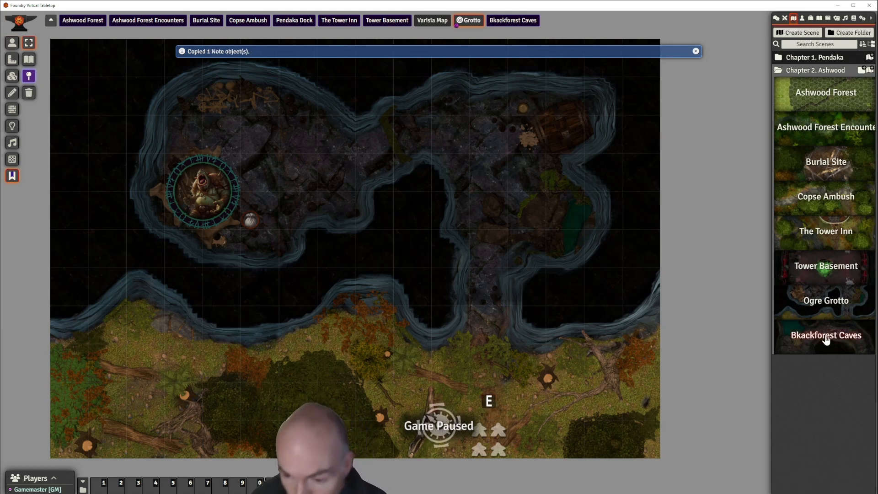
- Return to the Blackforest Caves scene and paste the copied E note in the entrance tunnel at the map's upper edge
right_click(824, 337)
left_click(797, 226)
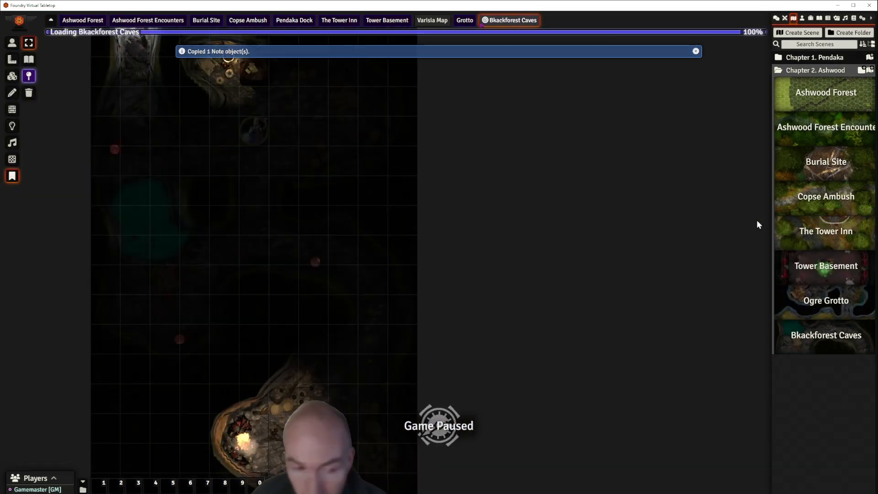
scroll(366, 222, "up", 5)
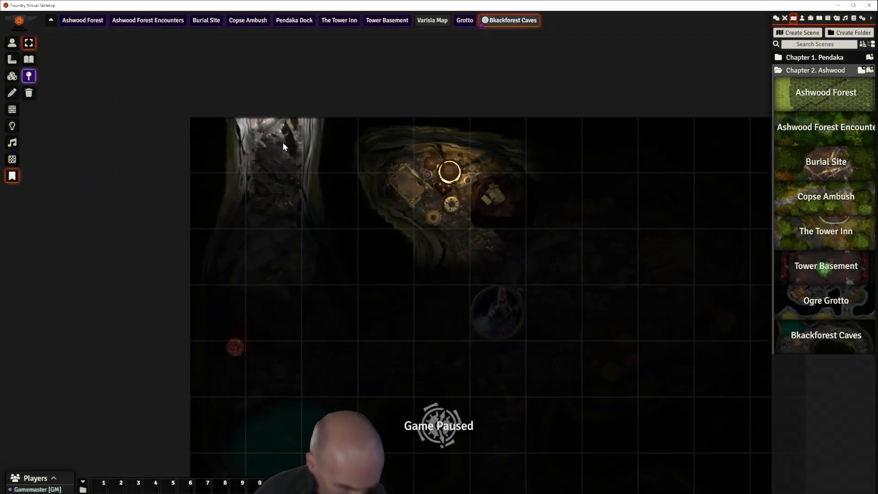
key("ctrl+v")
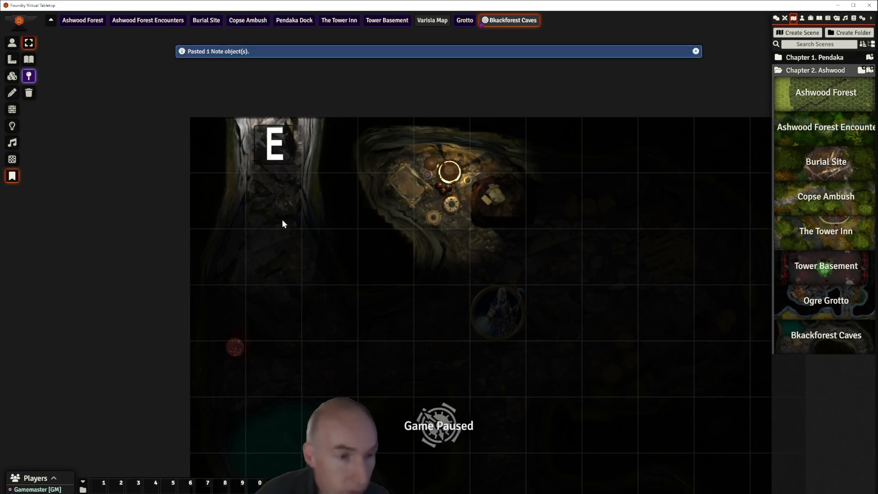
- Check which journal entry the pasted E note opens, and close that entry
double_click(275, 144)
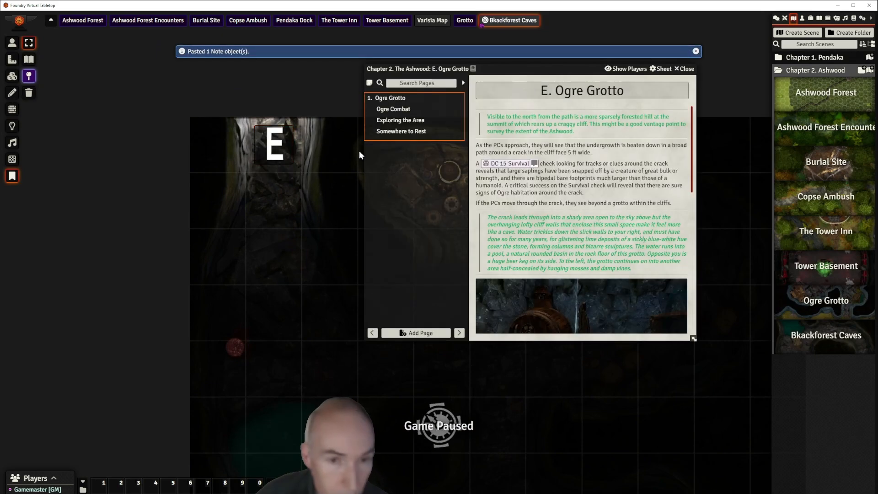
left_click(685, 70)
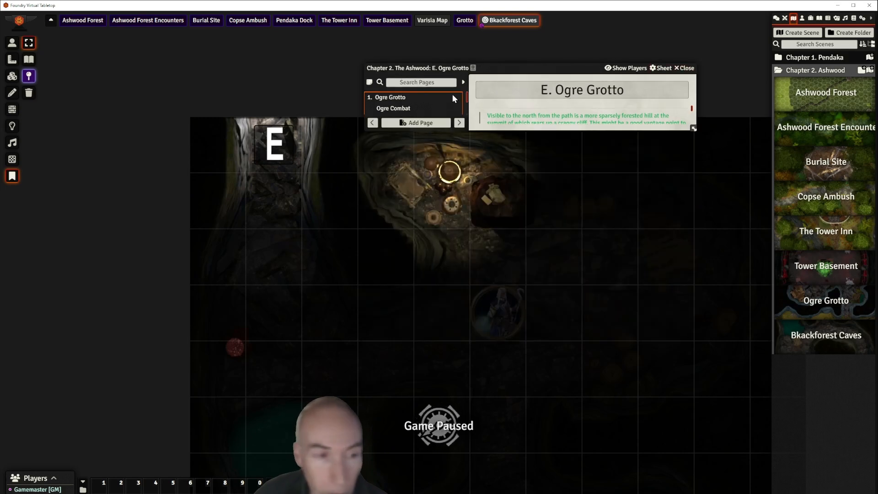
- Link the pasted E map note to the F. Blackforest Caves journal entry and its Cave Entrance page
right_click(267, 154)
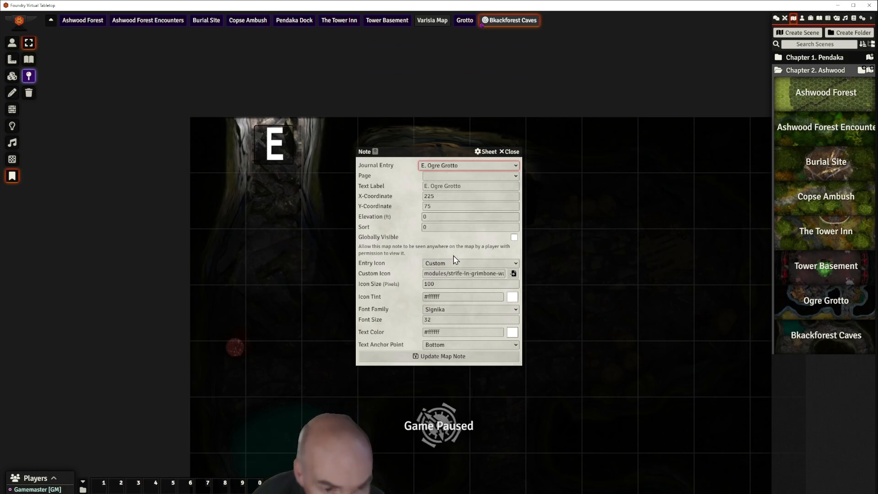
left_click(445, 270)
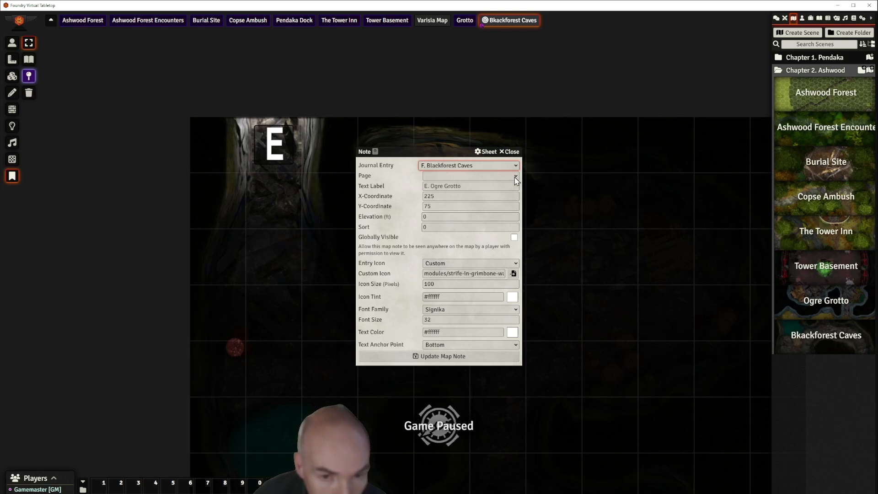
left_click(454, 176)
left_click(452, 196)
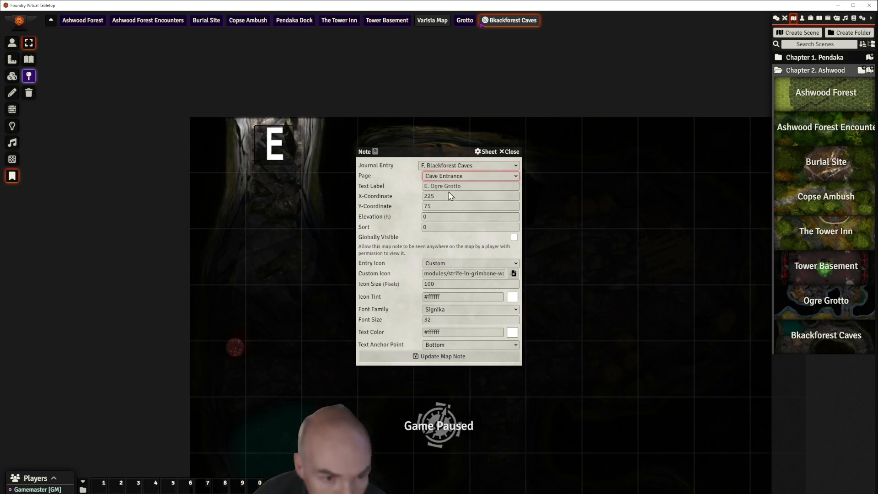
- Choose map-marker-F-01.svg as the note's custom icon
left_click(512, 273)
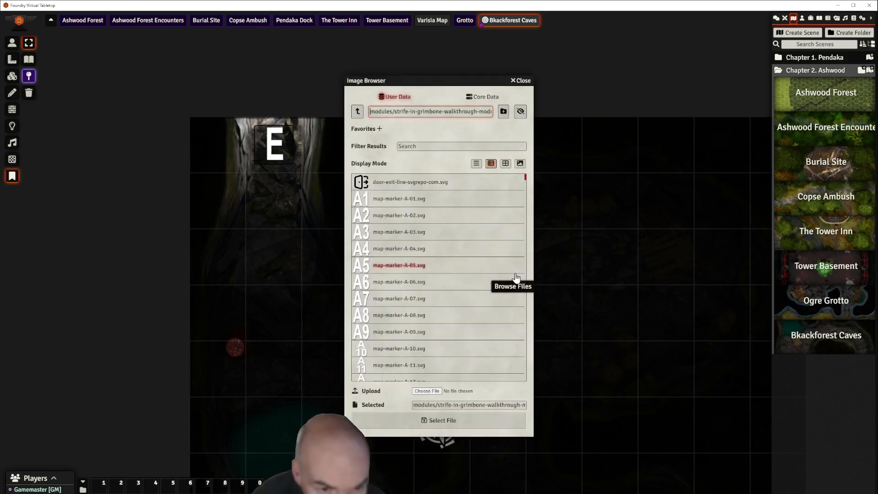
scroll(456, 290, "down", 12)
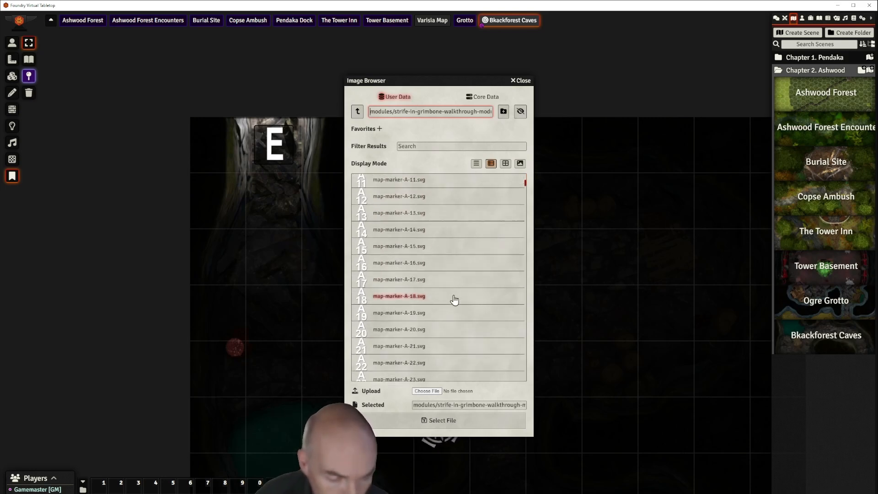
left_click_drag(527, 196, 532, 288)
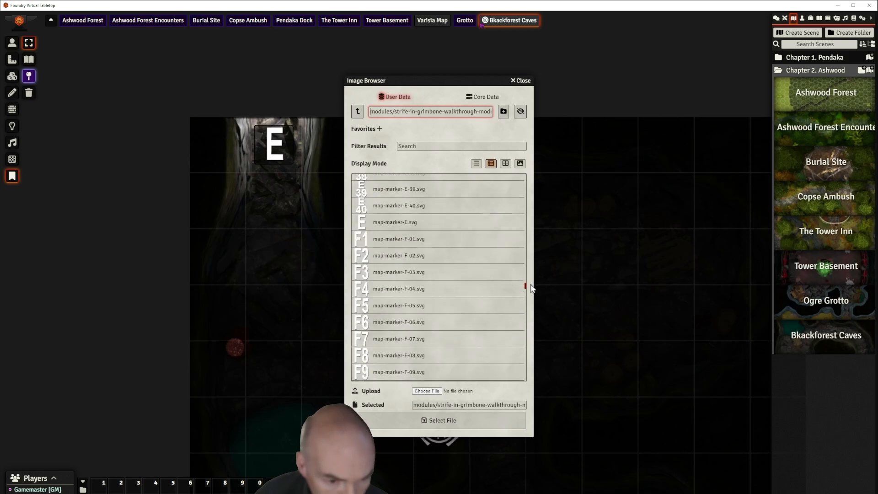
left_click(404, 242)
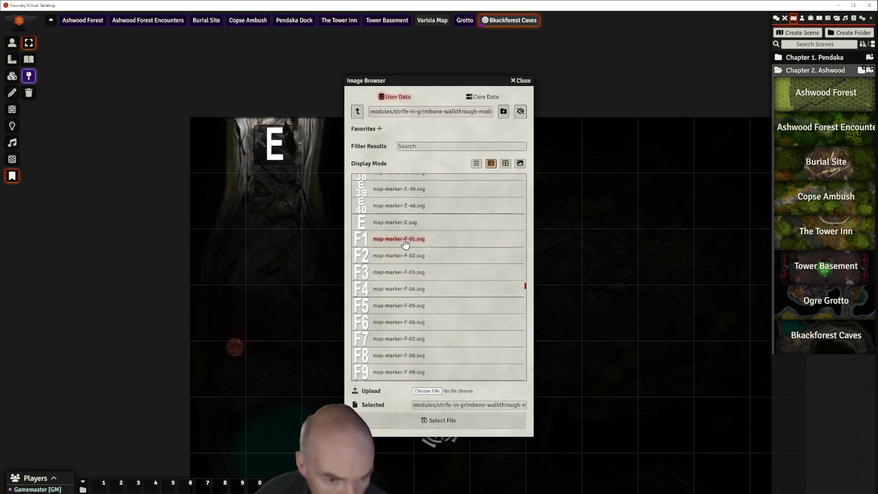
left_click(448, 424)
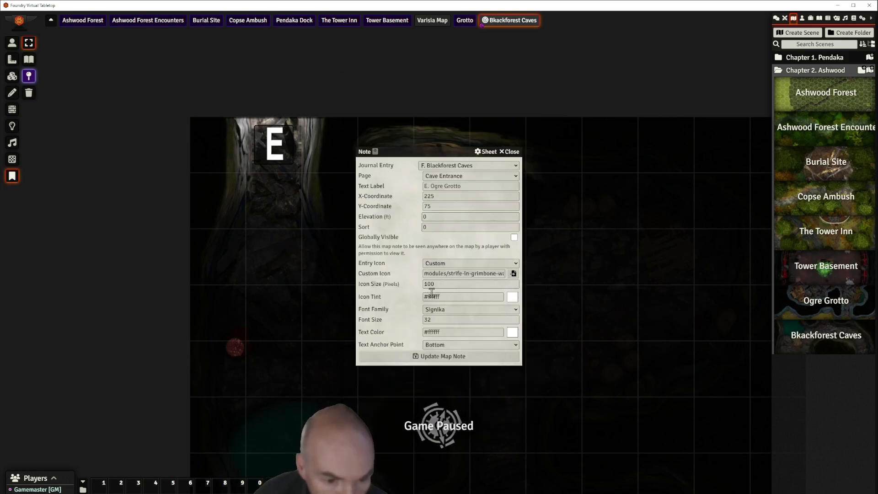
- Set the note's icon size to 60 pixels and update the map note
left_click_drag(444, 284, 426, 286)
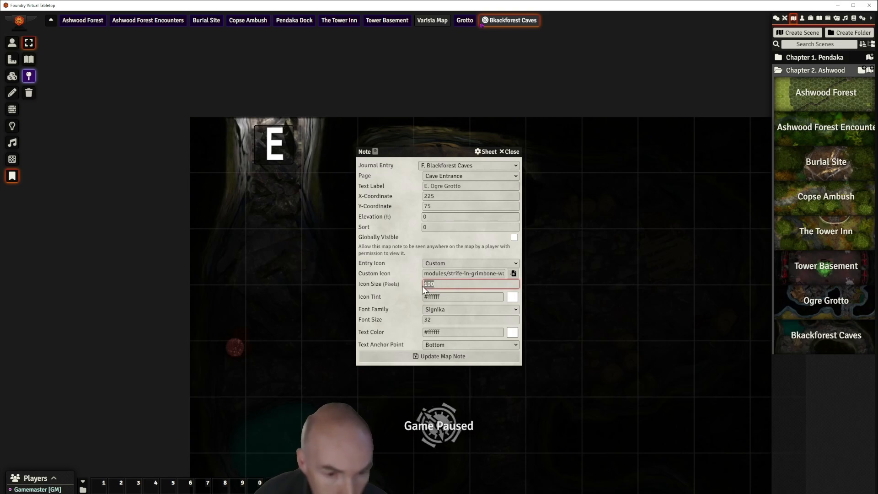
type("60")
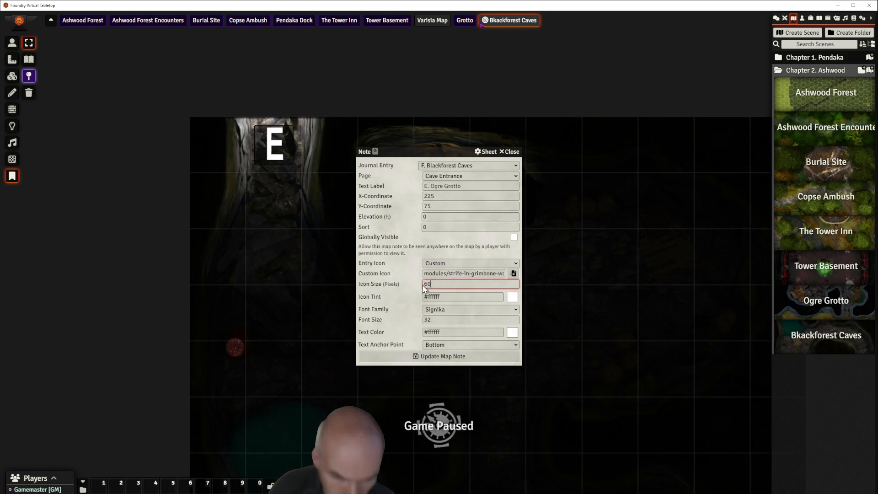
left_click(413, 320)
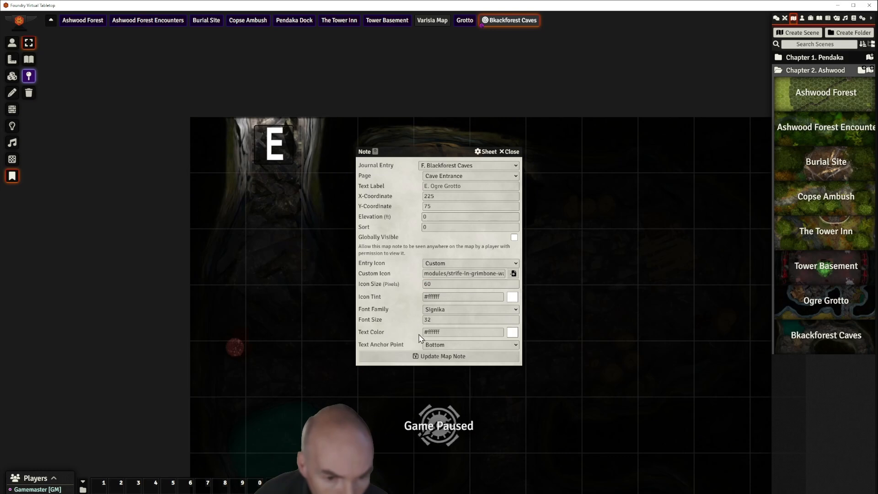
left_click(434, 357)
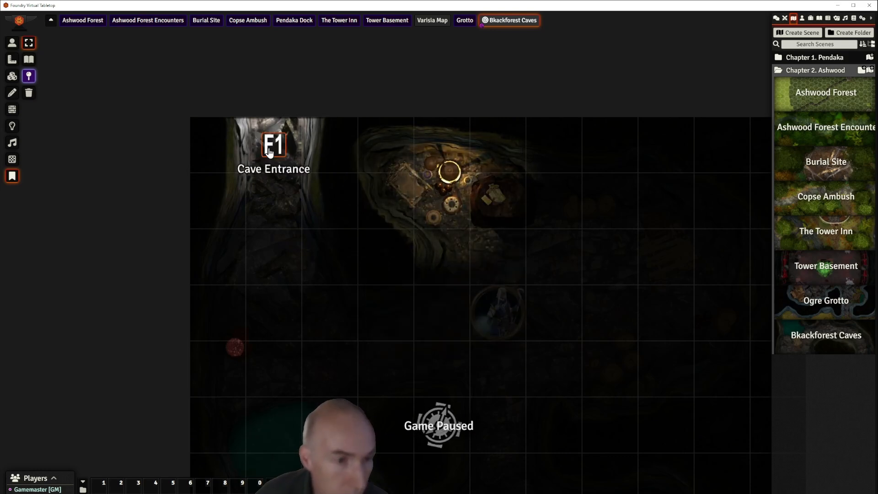
- Check which journal page the F1 note in the entrance tunnel opens, and close that entry
scroll(314, 165, "down", 2)
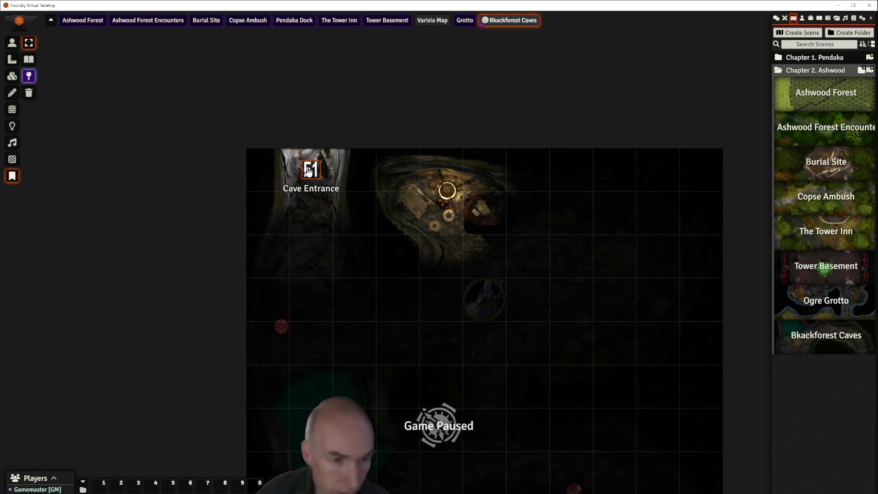
double_click(310, 169)
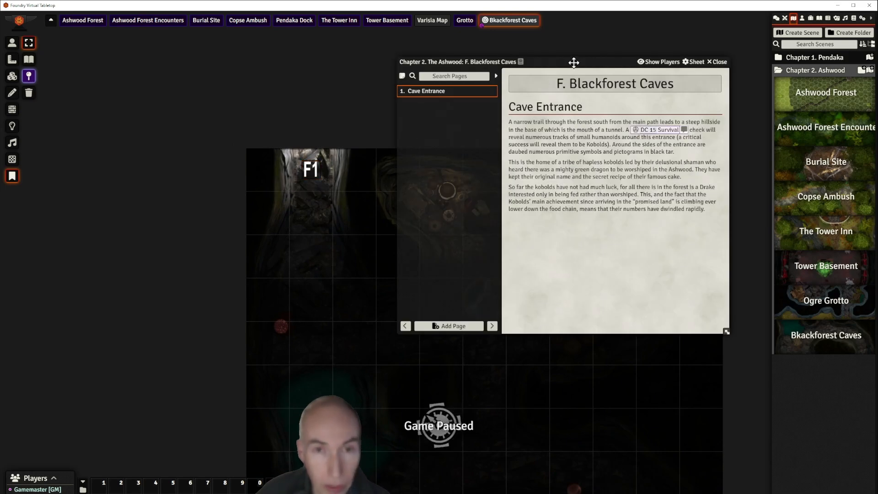
left_click_drag(554, 59, 177, 45)
left_click_drag(480, 101, 600, 75)
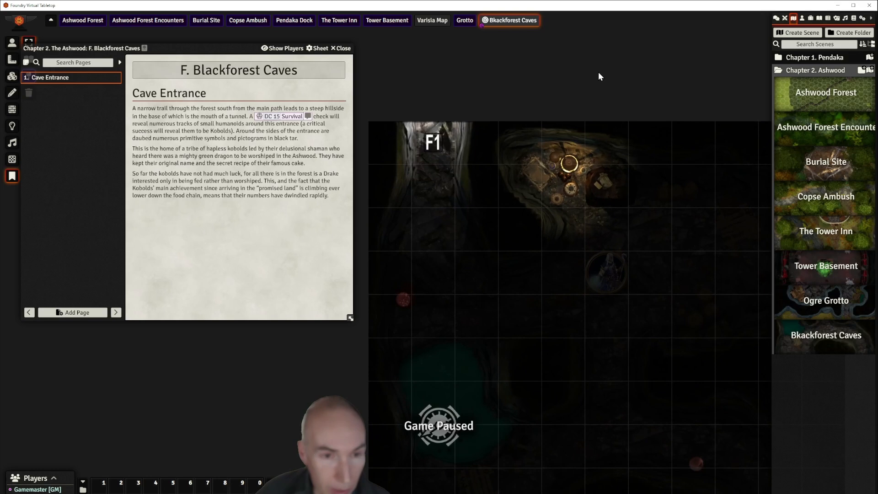
left_click(343, 48)
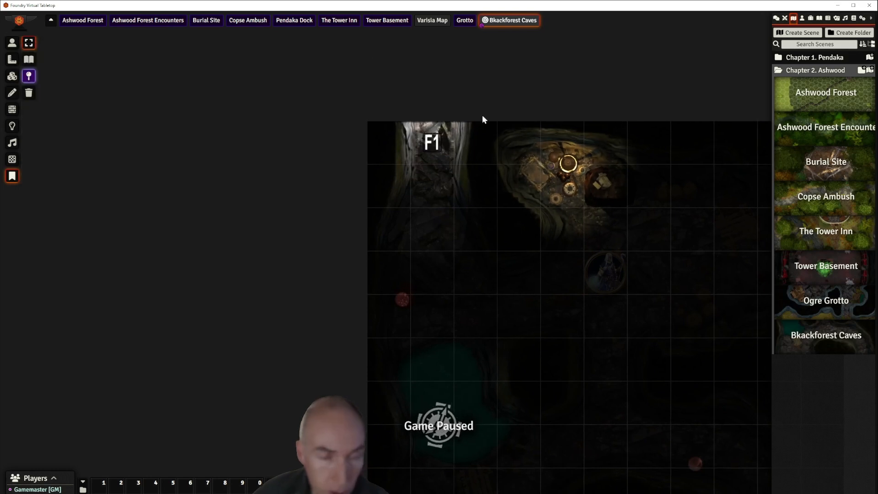
- Add a text page named Cave Pool to the F. Blackforest Caves journal entry
left_click_drag(481, 218, 371, 190)
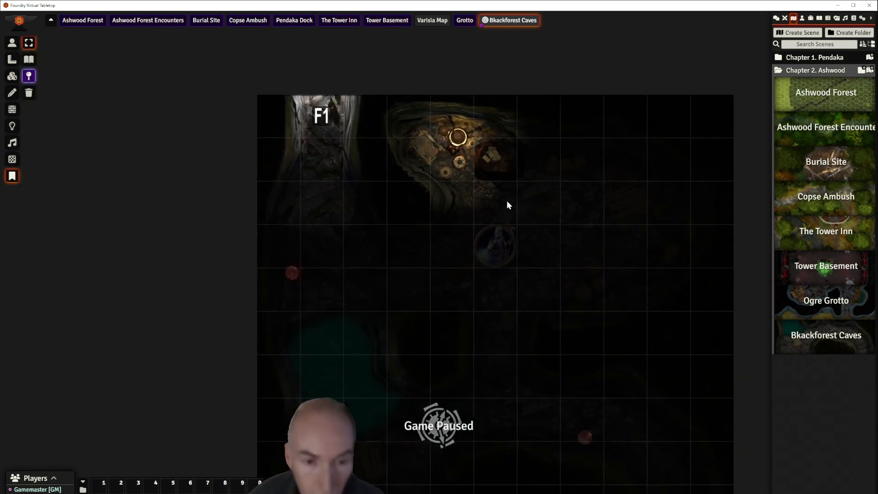
left_click(820, 19)
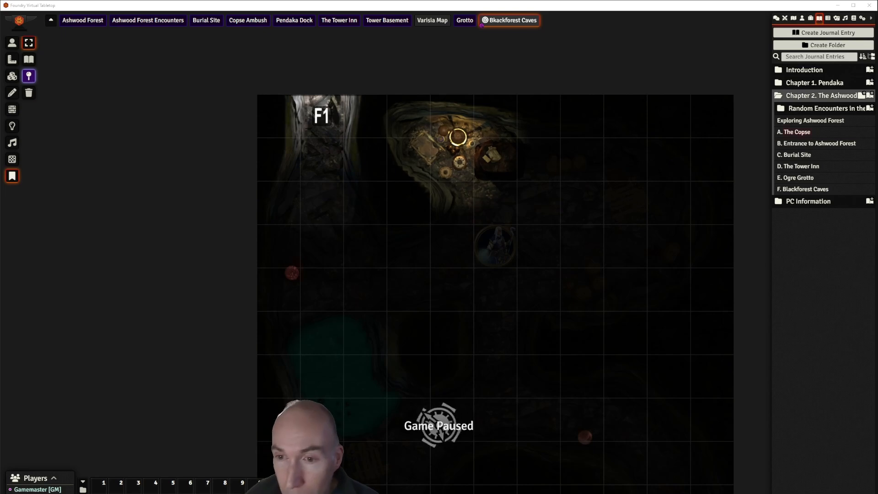
left_click(803, 189)
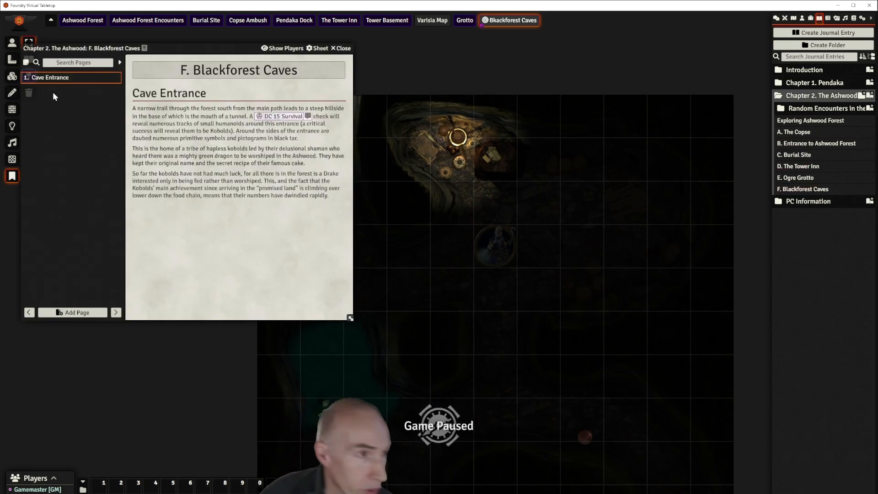
left_click(74, 313)
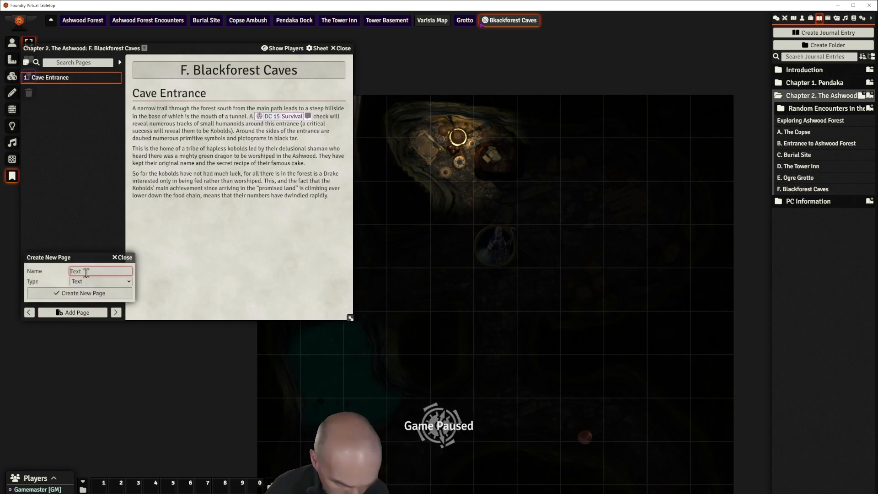
type("Cave")
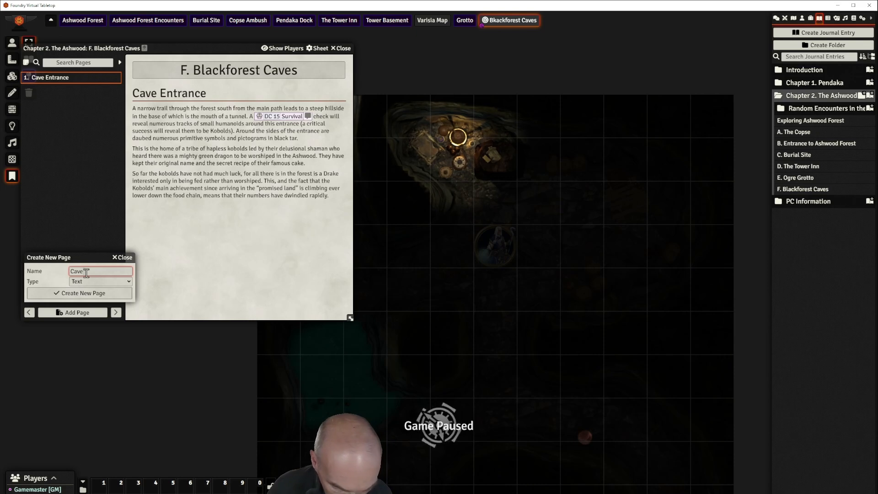
type(" En")
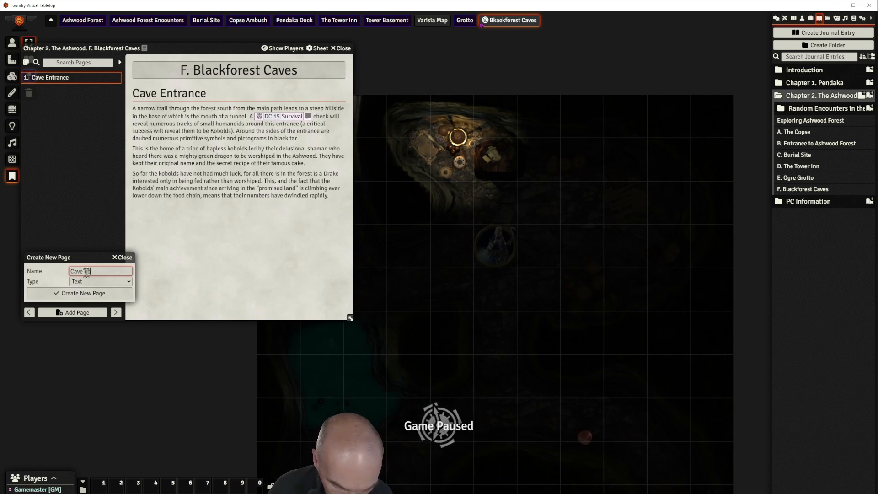
left_click(129, 292)
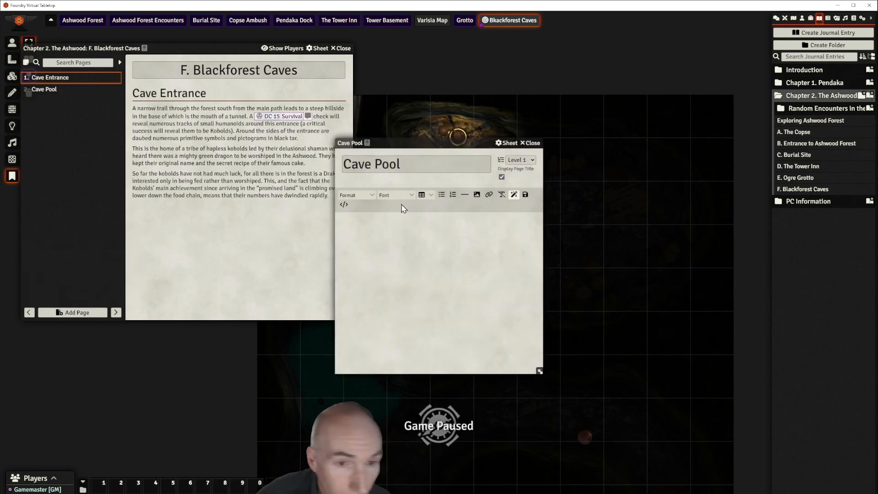
- Paste the description starting "The tunnel opening slopes down into a wider cave" into the Cave Pool page, with its first paragraph in green
left_click_drag(438, 145, 467, 127)
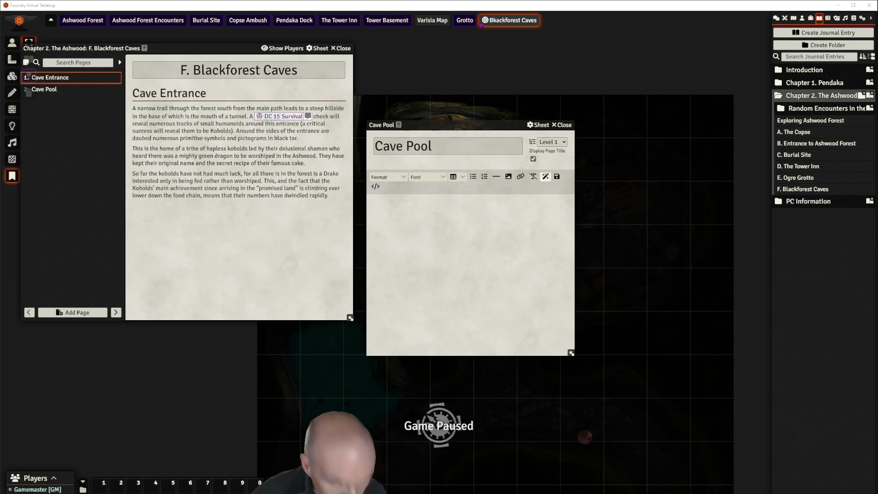
type("The tunnel opening slopes down into a wider cave. The cave is bare save for small rocks strewn across the floor and some dark scorch marks. At the far end is an underground pool whose rippling surface glints in the dim light filtering through the entrance. To the left of the pool is a dark tunnel leading deeper into the hillside. There is dim light up to the near edge of the pool; beyond this, darkvision is required to see. When they enter the cave, those PCs with darkvision will see that the pool is 15 ft across and beyond this is a wooden platform. There is a Kobold warrior hiding on the 10ft high platform. At this point, roll for initiative (Kobold using Stealth +5). The kobold throws a Tar Bomb, in which he is proficient. From this vantage point he has a +1 circumstance bonus to attack, and the square marked \"x\" on the map, 40 ft away, is where he first launches his bomb (2nd range increment at -2 attack). Tar bombs are made by the shaman and act as Lesser Alchemist's Fire (1d8 fire damage on a hit with 1 persistent fire damage, and 1 splash damage to the target and all within 5 ft of the target on anything but a critical fail). The Kobold has 12 bombs and can draw prepare and throw a bomb in one action. He will throw three bombs each round at the nearest opponent. He shouts an alarm on his first round.")
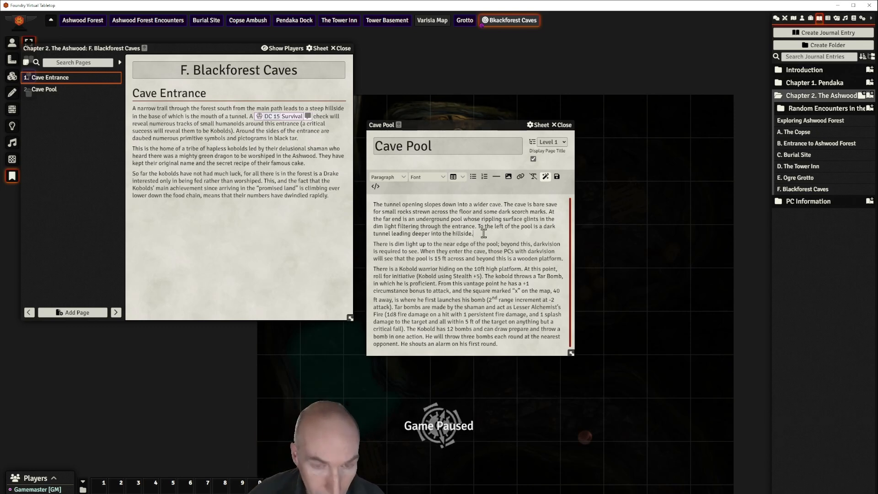
key("ctrl+z")
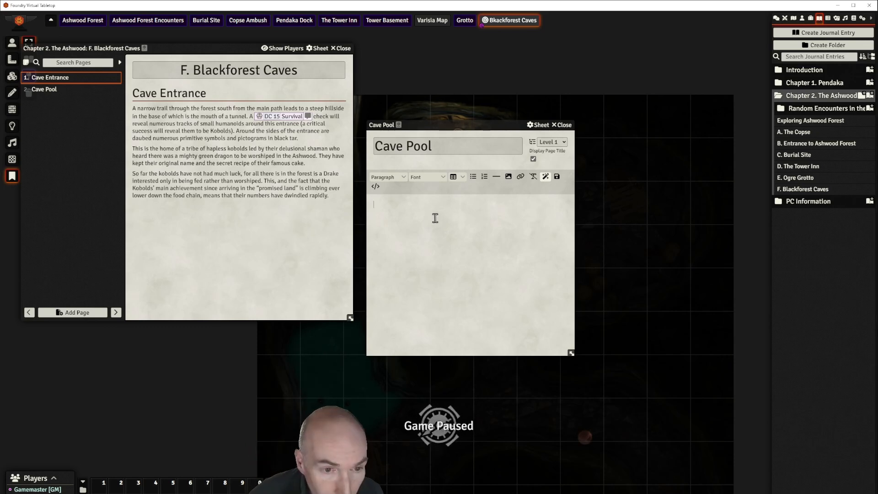
type("The tunnel opening slopes down into a wider cave. The cave is bare save for small rocks strewn across the floor and some dark scorch marks. At the far end is an underground pool whose rippling surface glints in the dim light filtering through the entrance. To the left of the pool is a dark tunnel leading deeper into the hillside. There is dim light up to the near edge of the pool; beyond this, darkvision is required to see. When they enter the cave, those PCs with darkvision will see that the pool is 15 ft across and beyond this is a wooden platform. There is a Kobold warrior hiding on the 10ft high platform. At this point, roll for initiative (Kobold using Stealth +5). The kobold throws a Tar Bomb, in which he is proficient. From this vantage point he has a +1 circumstance bonus to attack, and the square marked \"x\" on the map, 40 ft away, is where he first launches his bomb (2nd range increment at -2 attack). Tar bombs are made by the shaman and act as Lesser Alchemist’s Fire (1d8 fire damage on a hit with 1 persistent fire damage, and 1 splash damage to the target and all within 5 ft of the target on anything but a critical fail). The Kobold has 12 bombs and can draw prepare and throw a bomb in one action. He will throw three bombs each round at the nearest opponent. He shouts an alarm on his first round.")
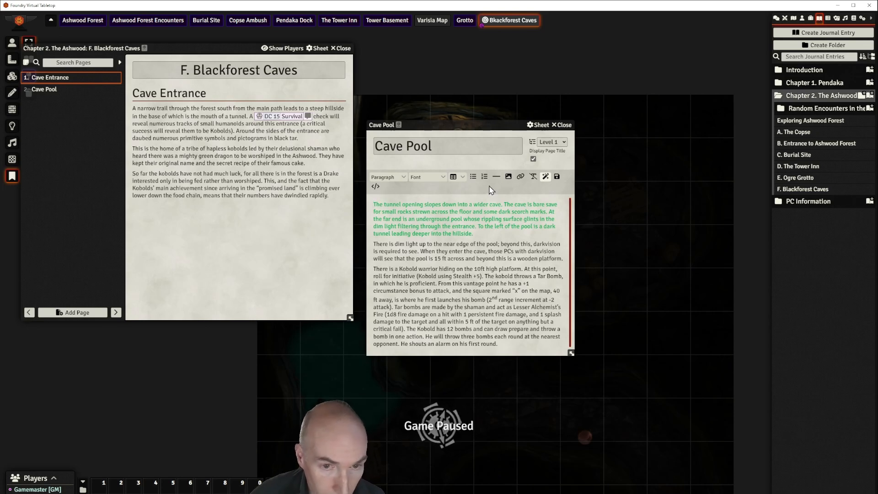
- Enclose the green opening paragraph between horizontal rules and format it as a block quote
left_click(496, 177)
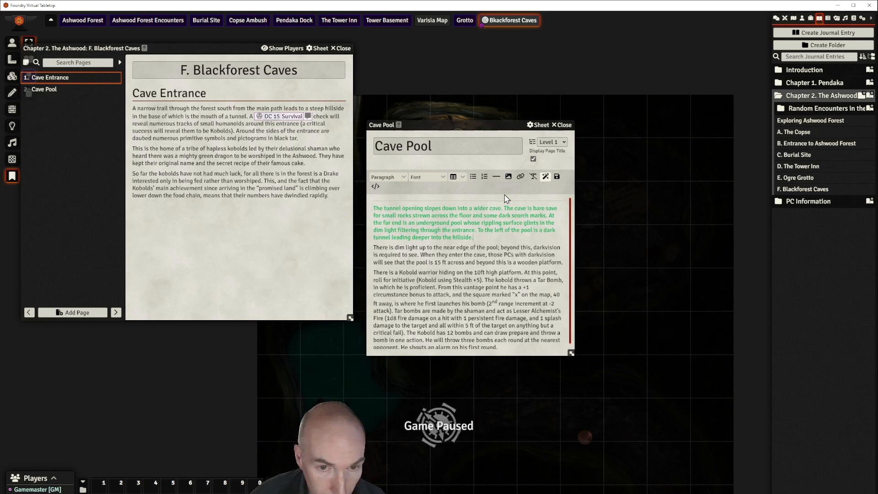
left_click_drag(475, 237, 374, 214)
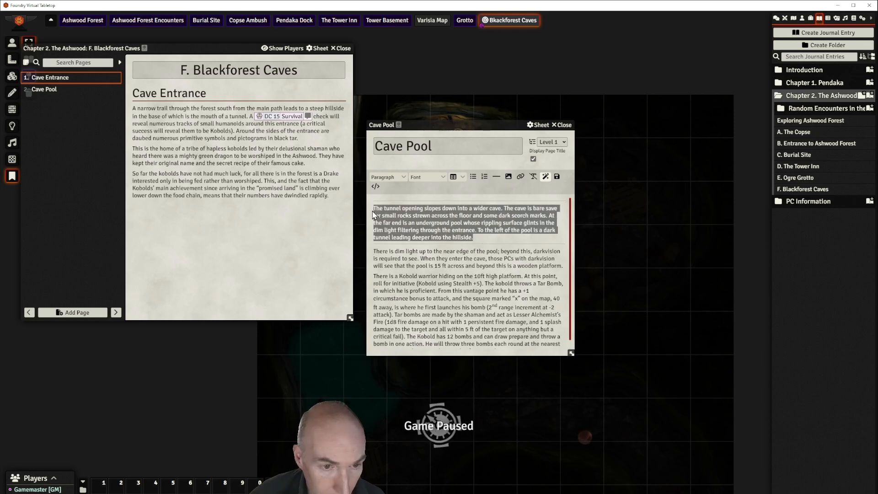
left_click(388, 177)
mouse_move(391, 205)
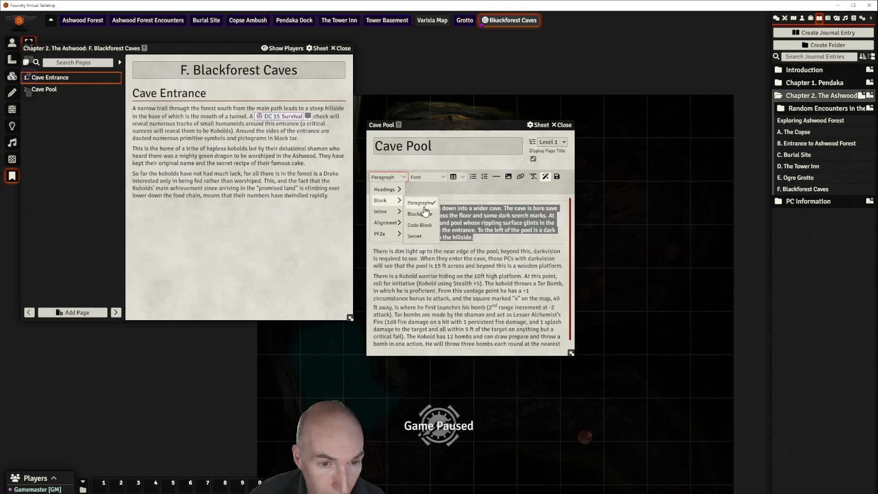
left_click(428, 211)
left_click(484, 267)
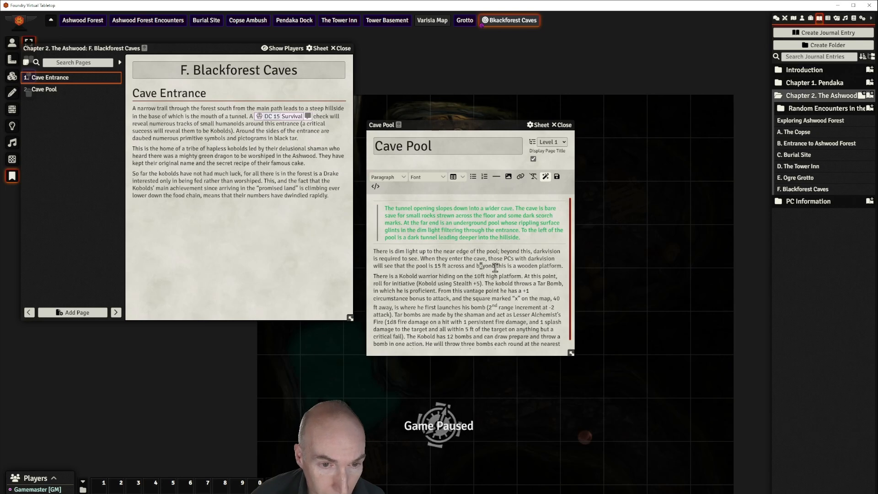
- Move the Cave Pool editor and the journal window apart to view the F1 tunnel and the pool on the map
left_click_drag(499, 125, 500, 106)
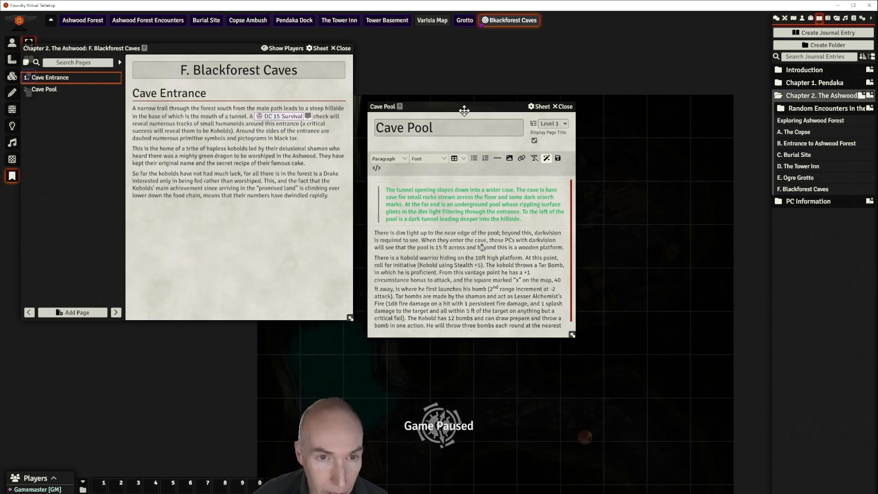
left_click_drag(464, 110, 595, 82)
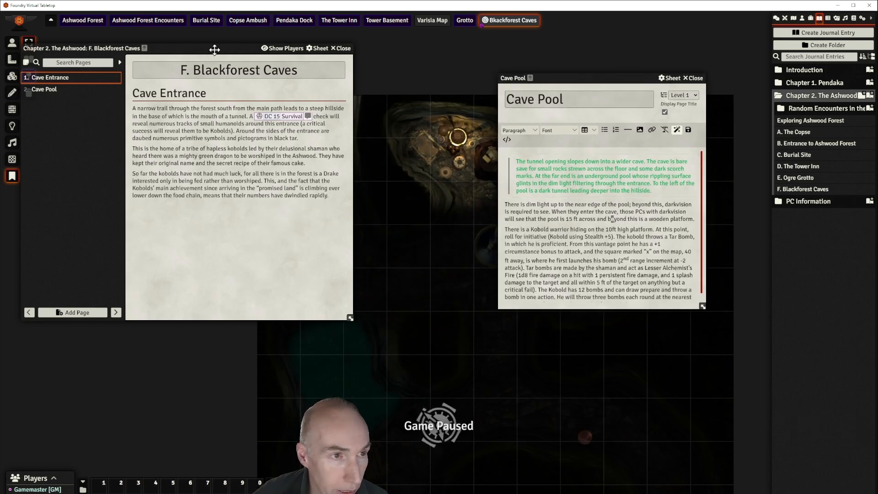
left_click_drag(215, 49, 194, 62)
left_click_drag(411, 183, 479, 151)
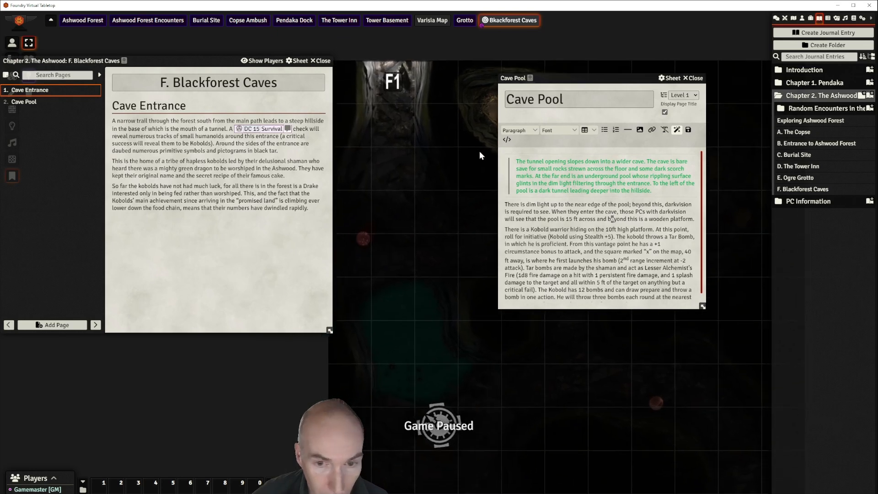
left_click_drag(439, 206, 451, 187)
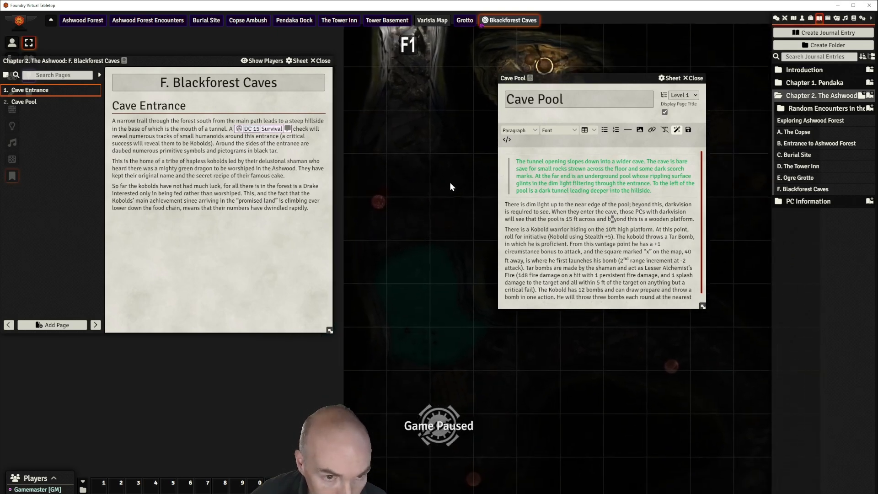
- Correct the Cave Pool kobold paragraph to read "10-ft high platform" and add a comma after "From this vantage point"
left_click_drag(431, 157, 421, 190)
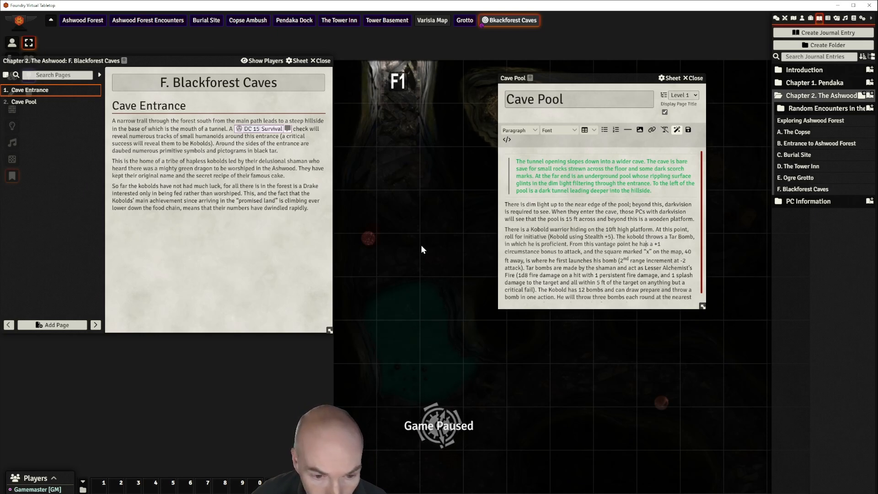
left_click_drag(421, 245, 429, 149)
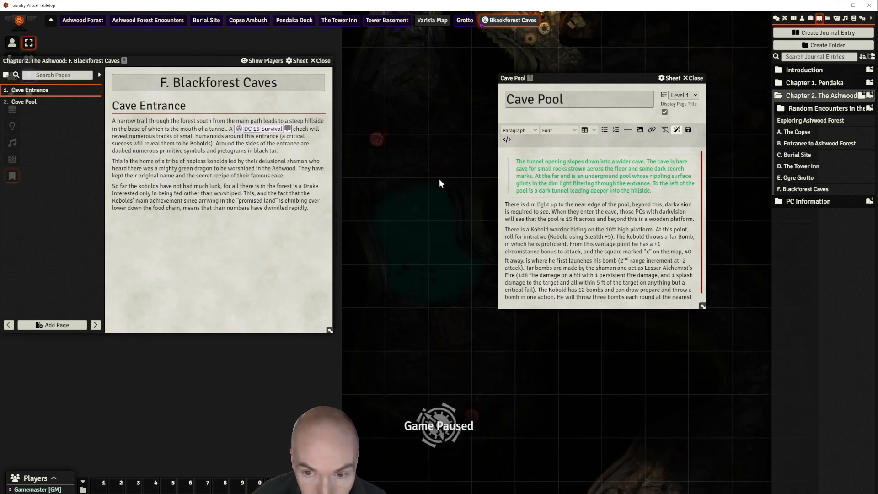
left_click_drag(439, 183, 438, 220)
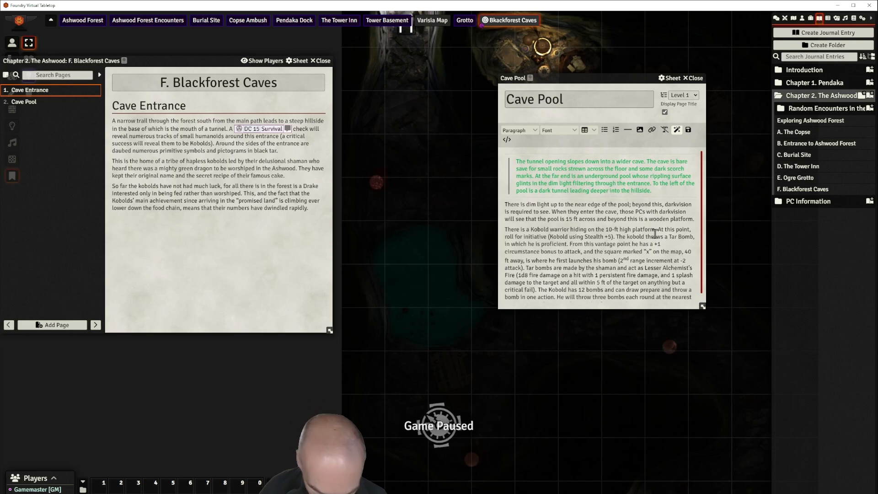
type(",")
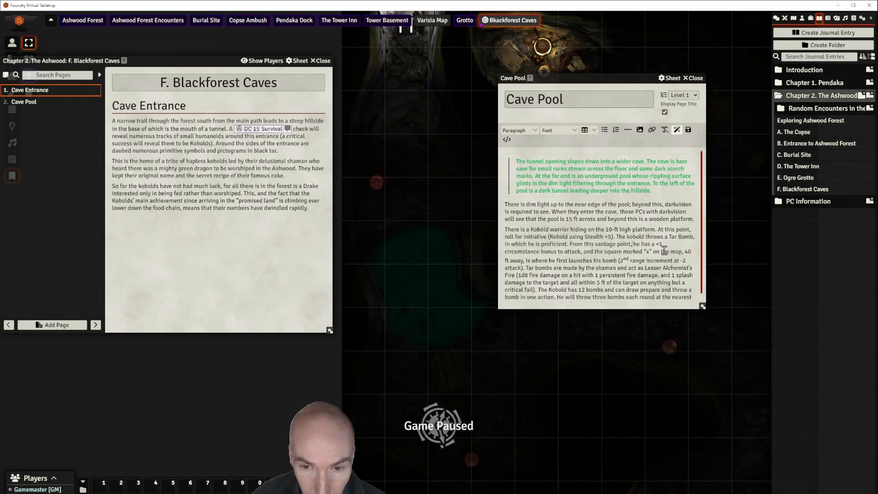
- Delete ", 40 ft away," from the sentence about the square marked "x" in the Cave Pool text
mouse_move(413, 168)
left_mouse_down()
mouse_move(416, 200)
mouse_move(408, 199)
mouse_move(408, 177)
left_mouse_up()
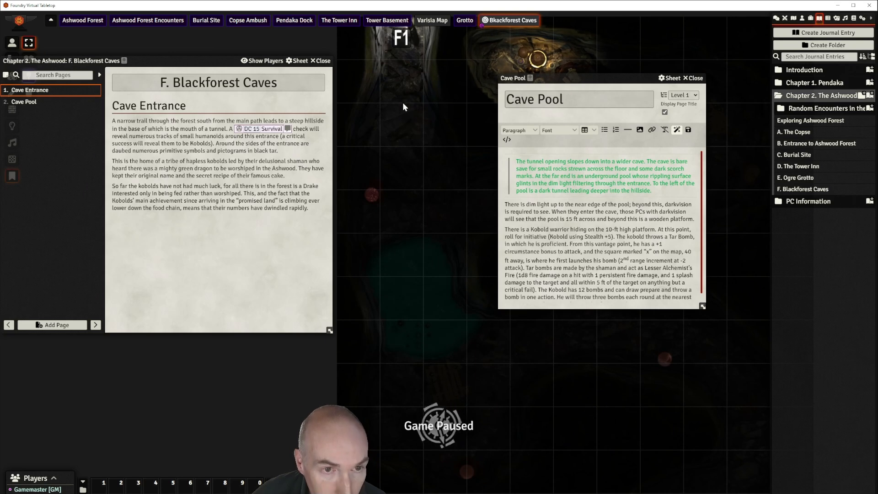
scroll(426, 108, "up", 1)
left_click_drag(426, 108, 428, 126)
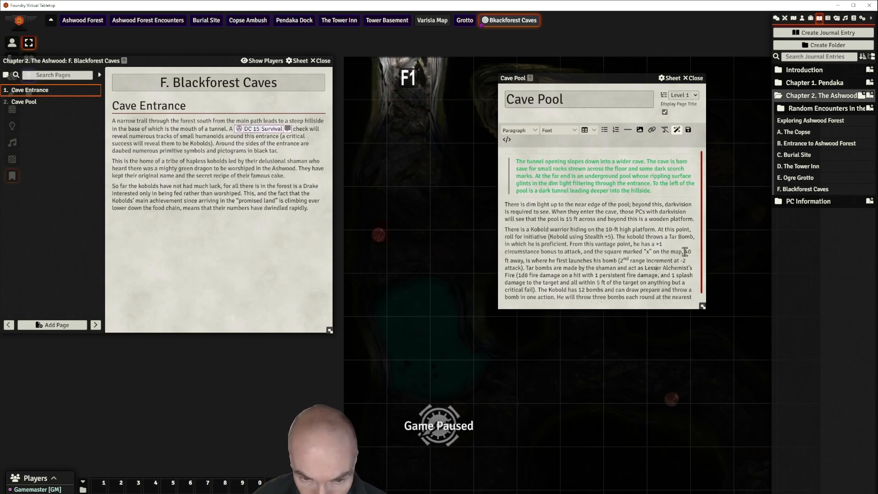
left_click_drag(684, 252, 522, 262)
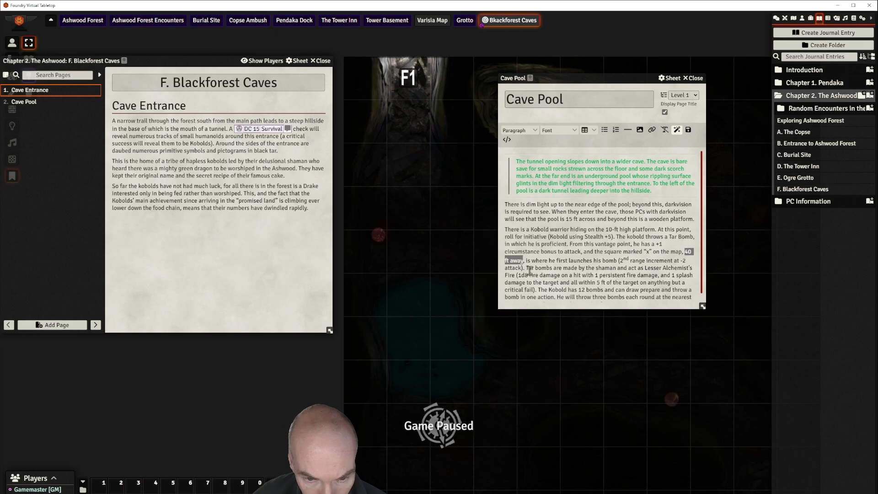
key("BackSpace")
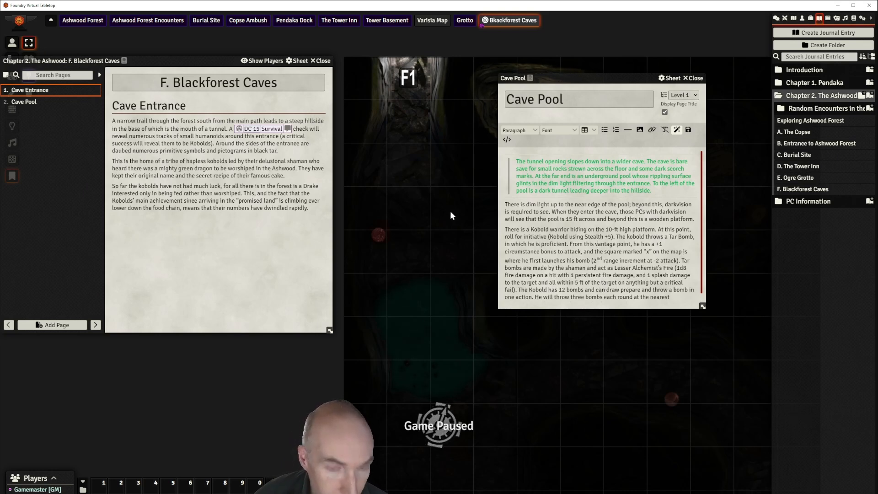
- Draw a text box about half a grid square wide on the map, two squares below the F1 note
scroll(451, 214, "down", 2)
left_click_drag(449, 220, 436, 159)
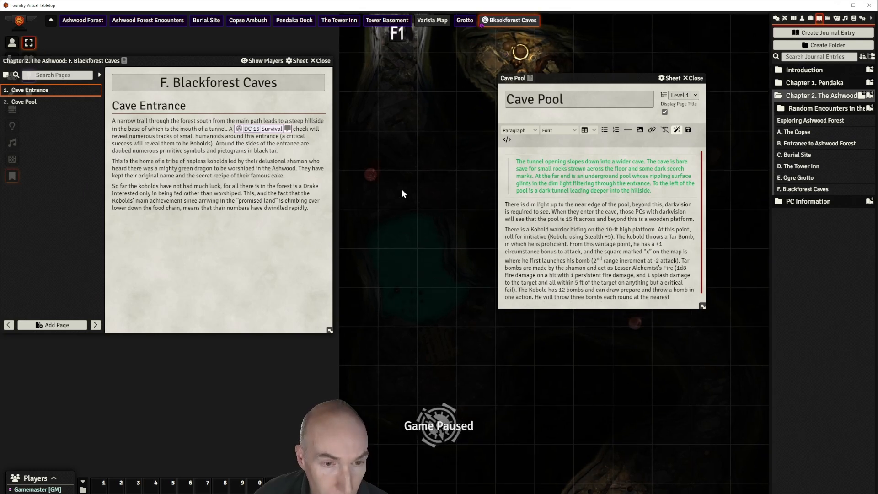
scroll(460, 191, "up", 2)
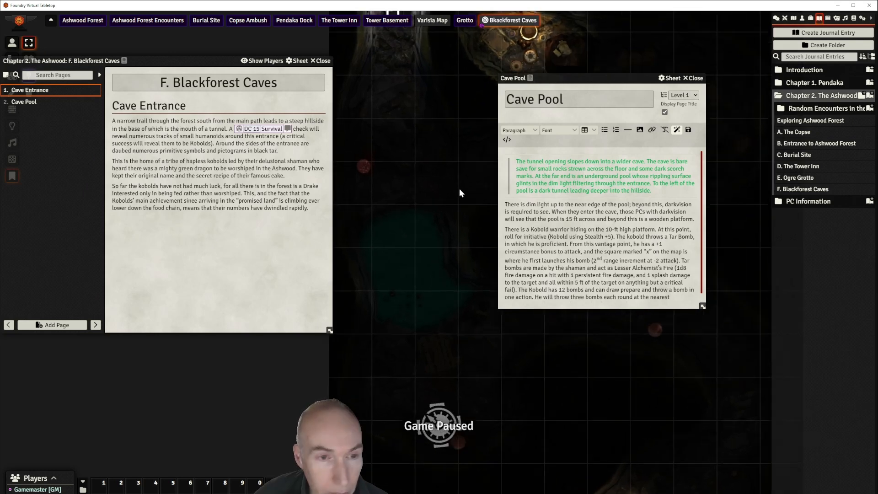
left_click_drag(430, 164, 444, 215)
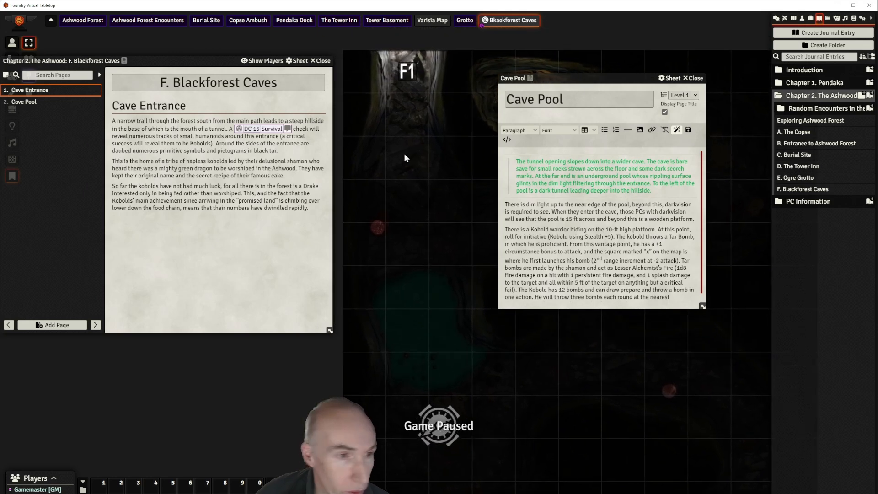
left_click_drag(190, 59, 166, 216)
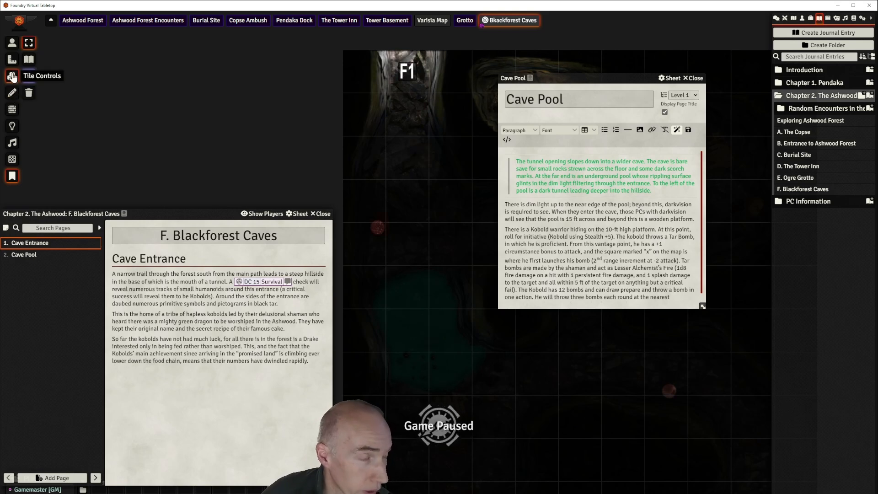
left_click(11, 94)
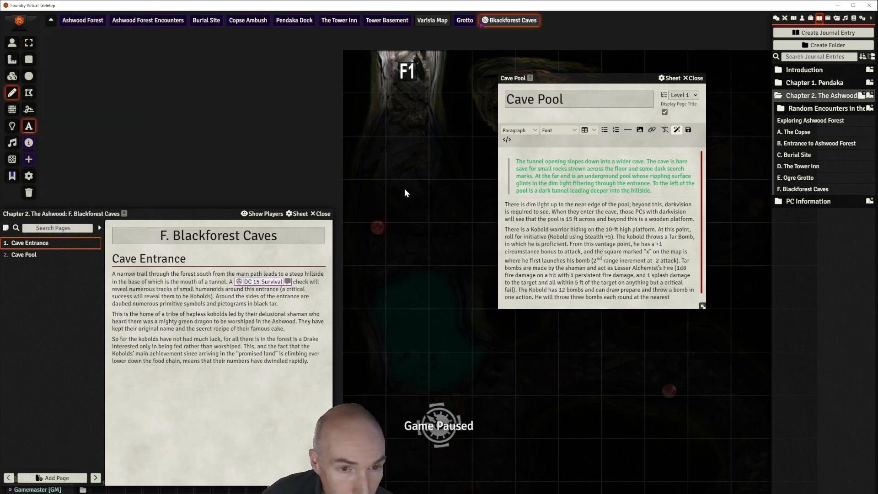
left_click_drag(399, 156, 421, 177)
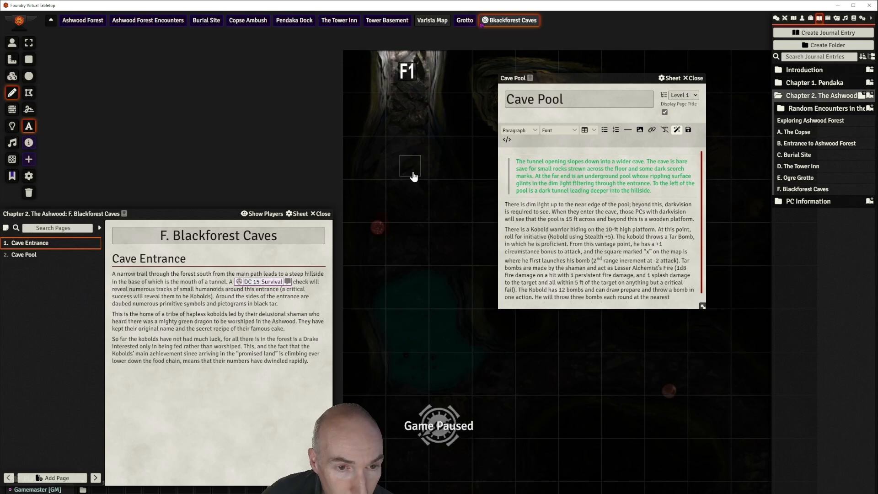
scroll(450, 187, "up", 4)
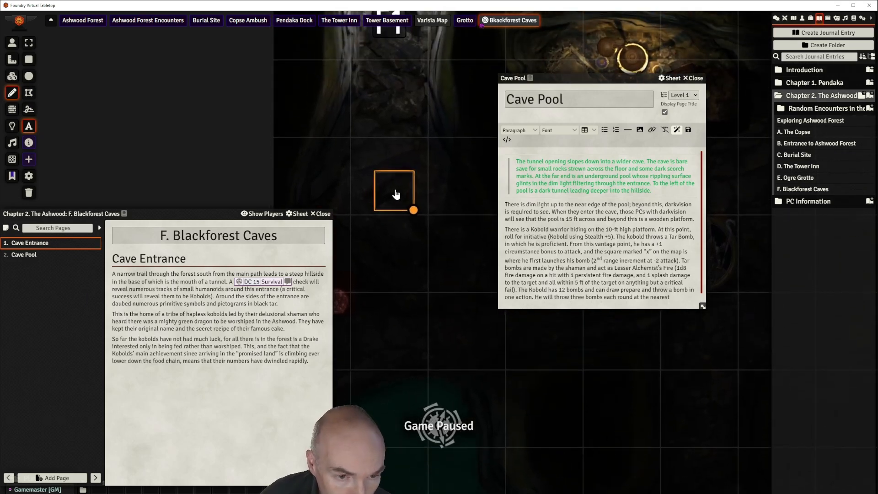
- Set the text label of the new drawing to X and update the drawing
double_click(396, 194)
left_click(501, 186)
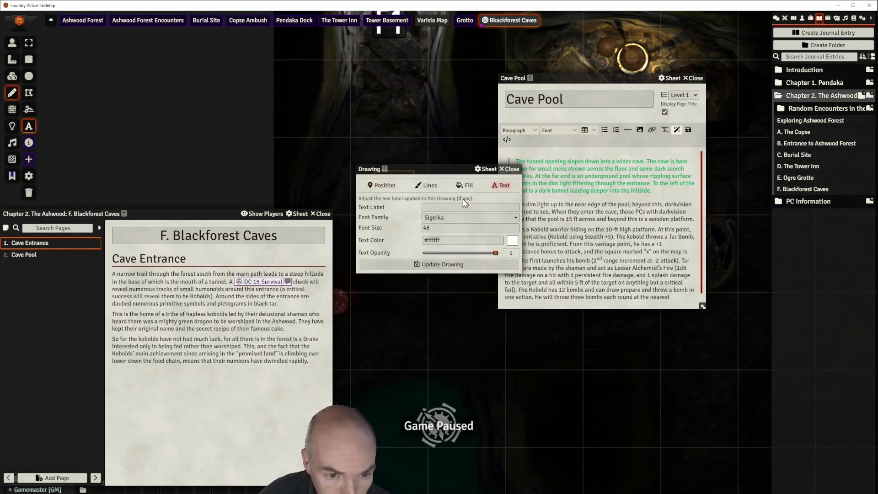
left_click(432, 208)
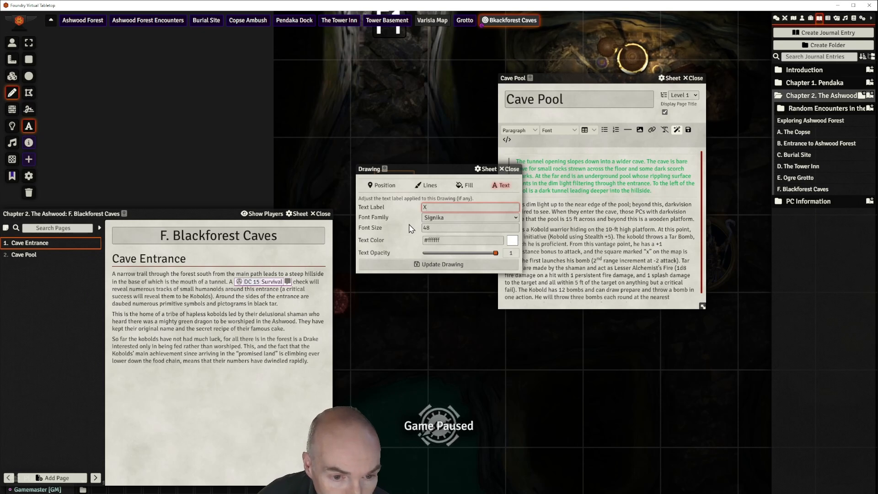
left_click(410, 224)
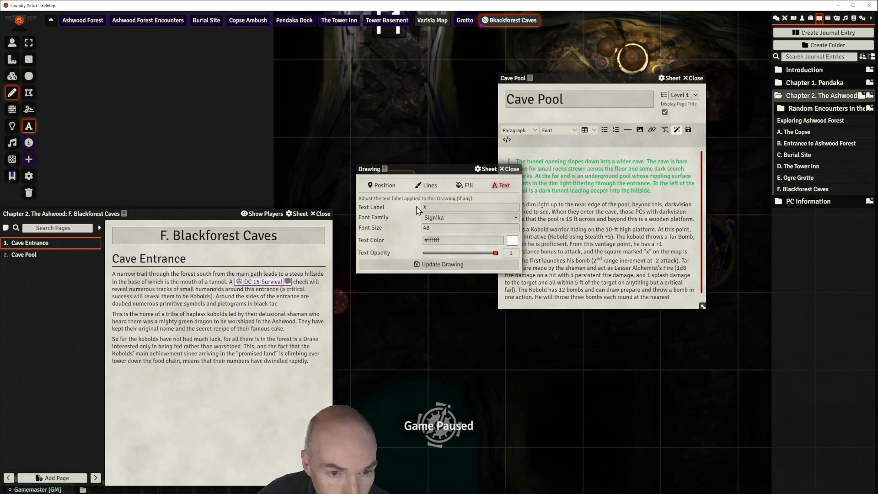
mouse_move(454, 169)
left_mouse_down()
mouse_move(374, 123)
mouse_move(299, 104)
left_mouse_up()
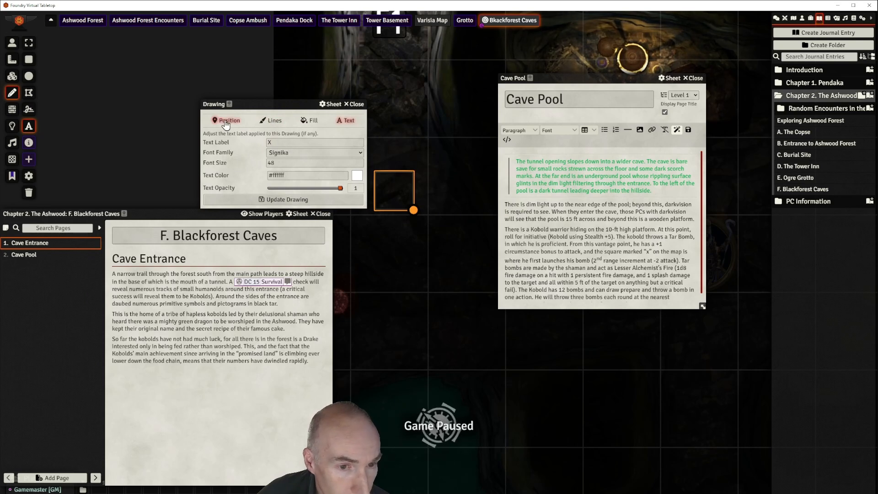
left_click(283, 200)
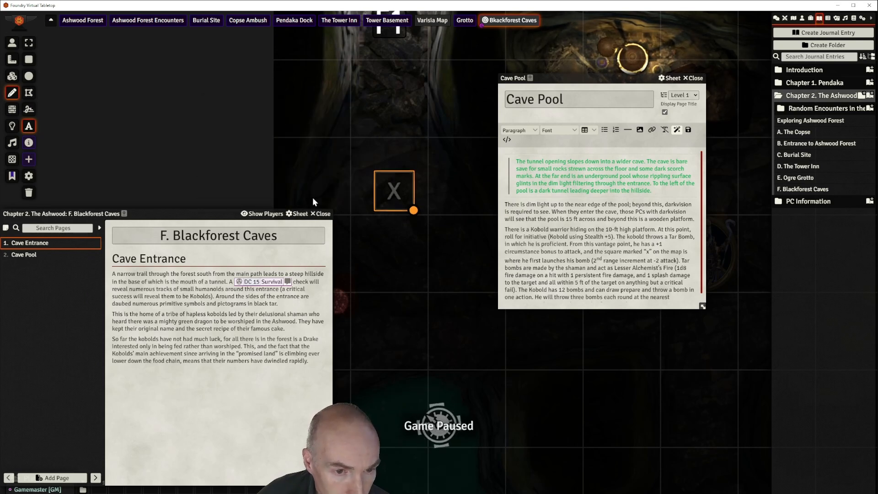
- Hide the X drawing below F1 from the players
mouse_move(395, 197)
left_mouse_down()
mouse_move(375, 179)
mouse_move(390, 182)
left_mouse_up()
scroll(408, 220, "up", 3)
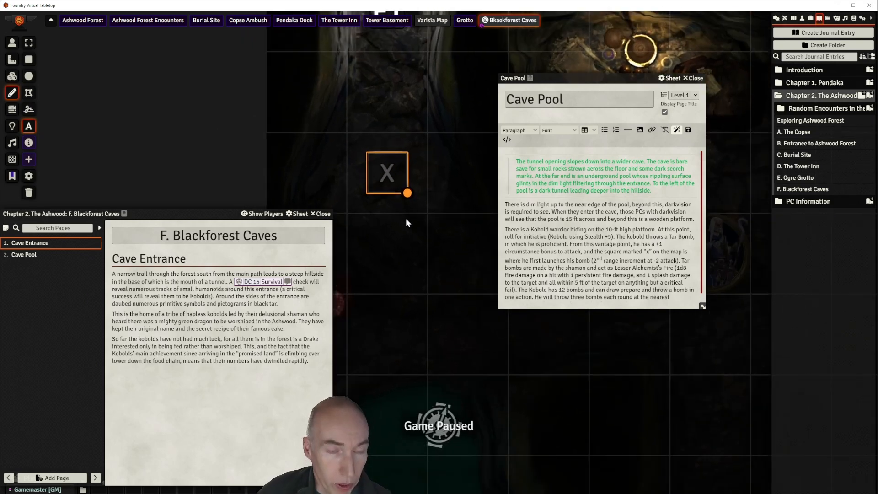
scroll(408, 220, "down", 4)
left_click(459, 164)
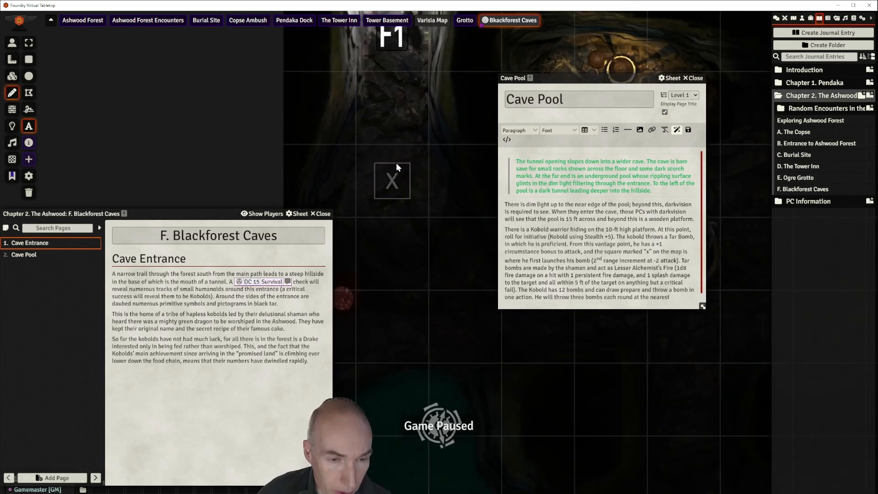
left_click(388, 179)
right_click(389, 180)
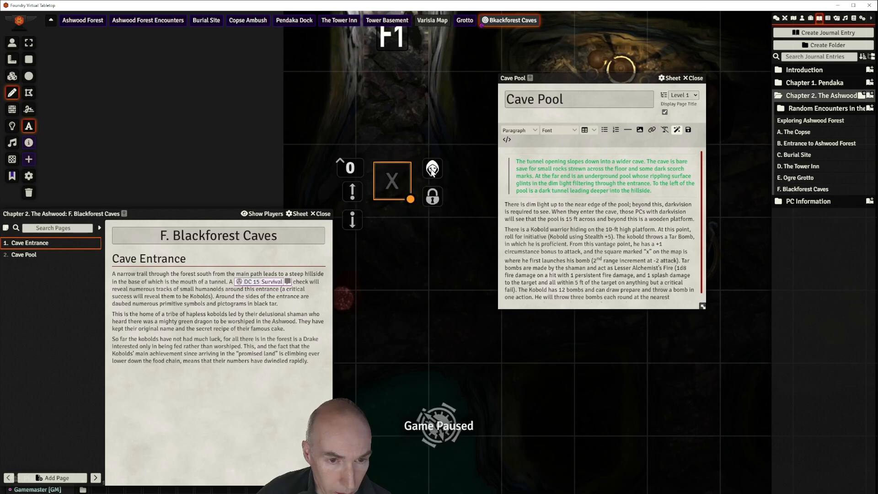
left_click(433, 169)
scroll(431, 163, "down", 2)
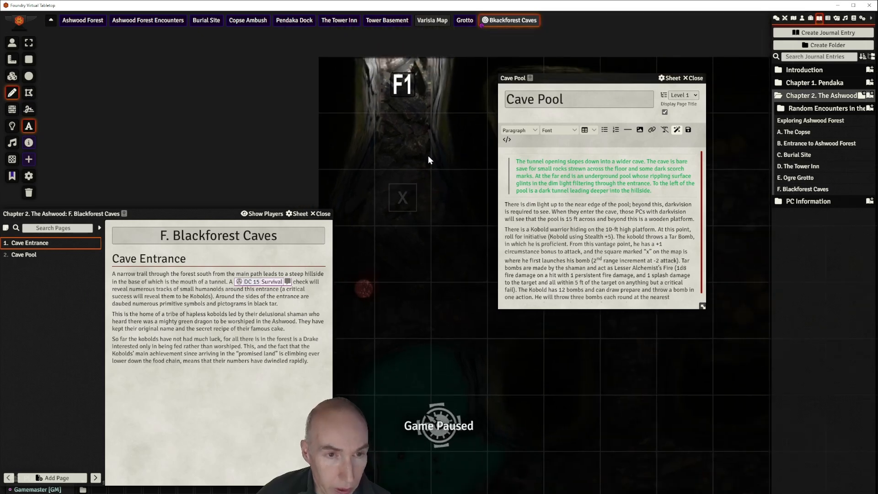
left_click_drag(431, 148, 414, 99)
left_click_drag(421, 279, 445, 322)
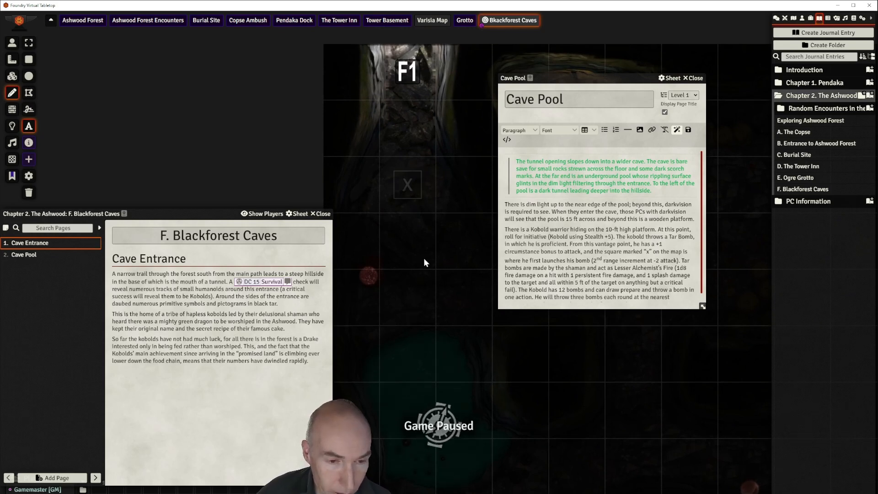
left_click_drag(425, 263, 383, 208)
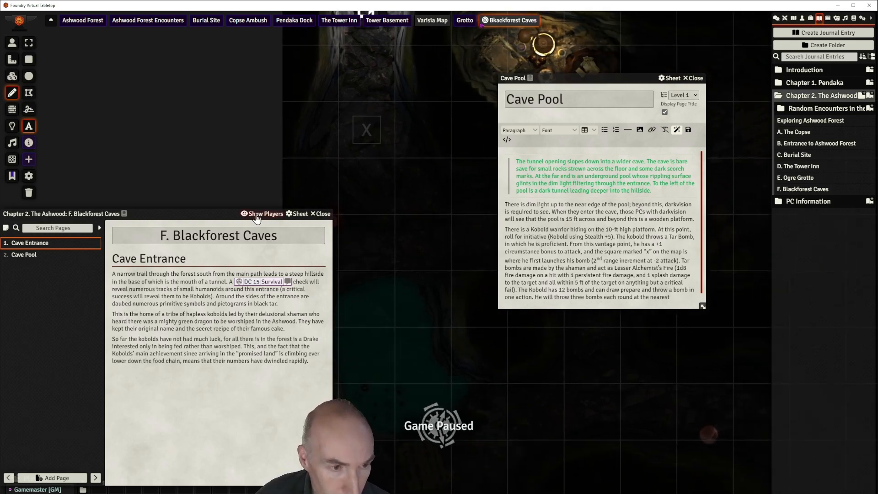
left_click_drag(409, 213, 442, 216)
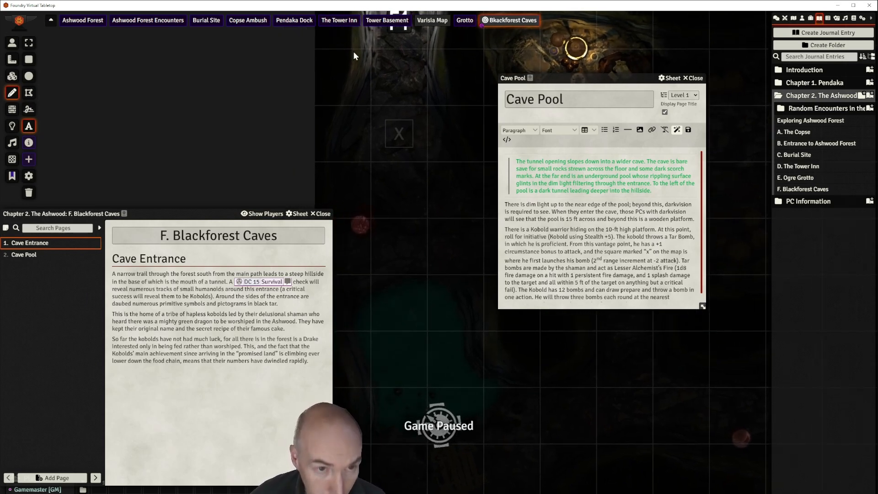
mouse_move(435, 231)
left_mouse_down()
mouse_move(428, 127)
mouse_move(423, 231)
left_mouse_up()
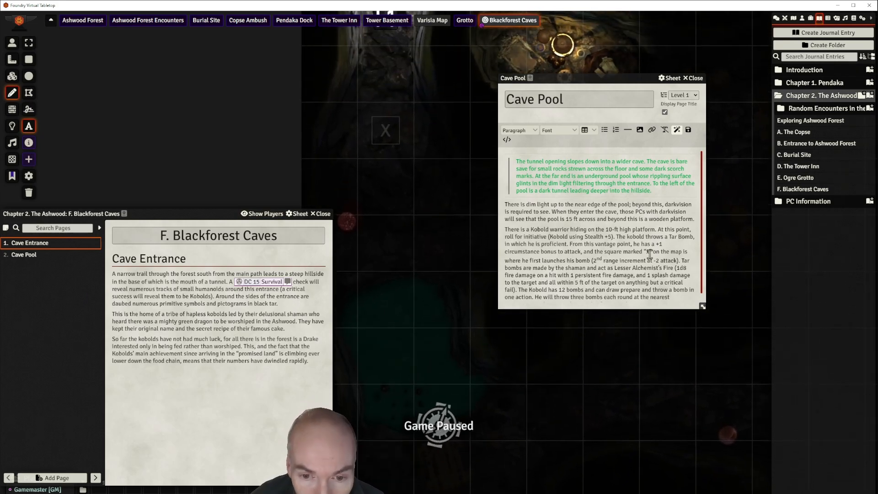
- Replace "At this point," in the Cave Pool kobold paragraph with "When a PC reaches the square marked X,"
scroll(651, 256, "down", 1)
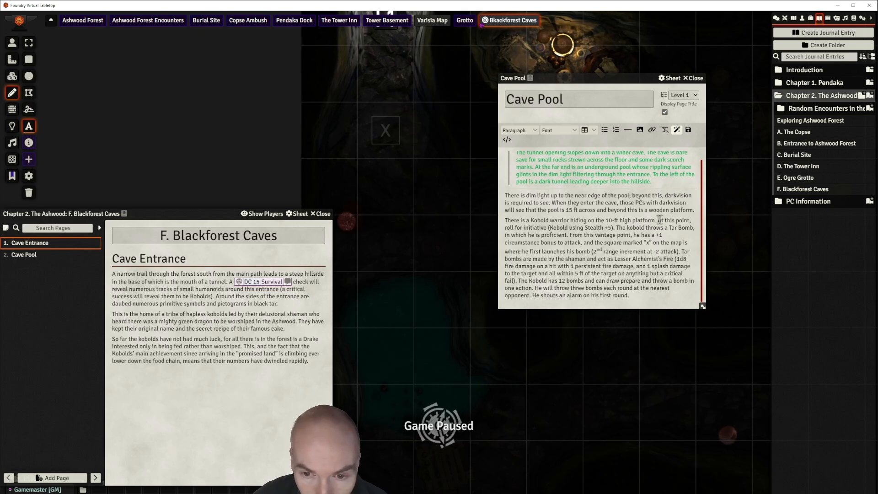
left_click_drag(658, 220, 613, 228)
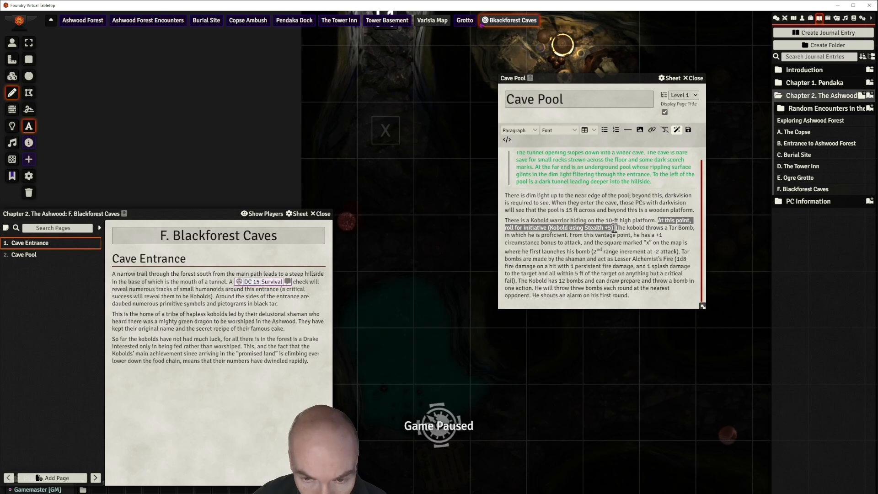
left_click(630, 237)
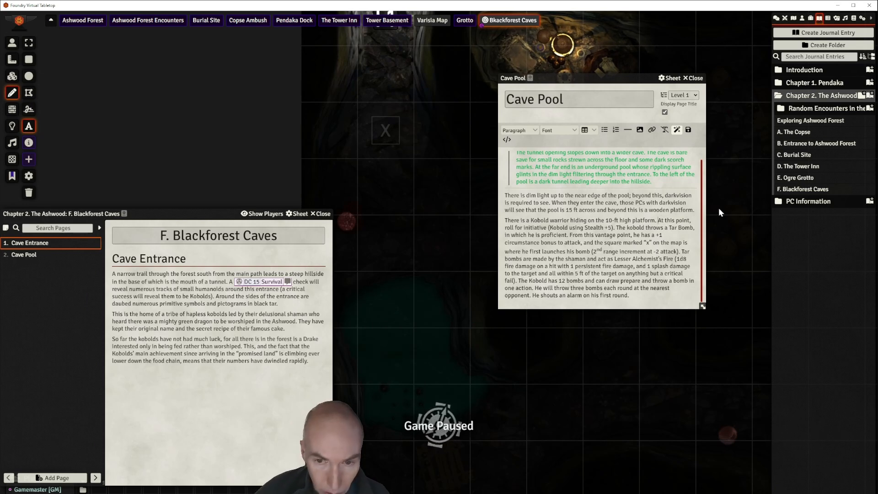
type("When a ")
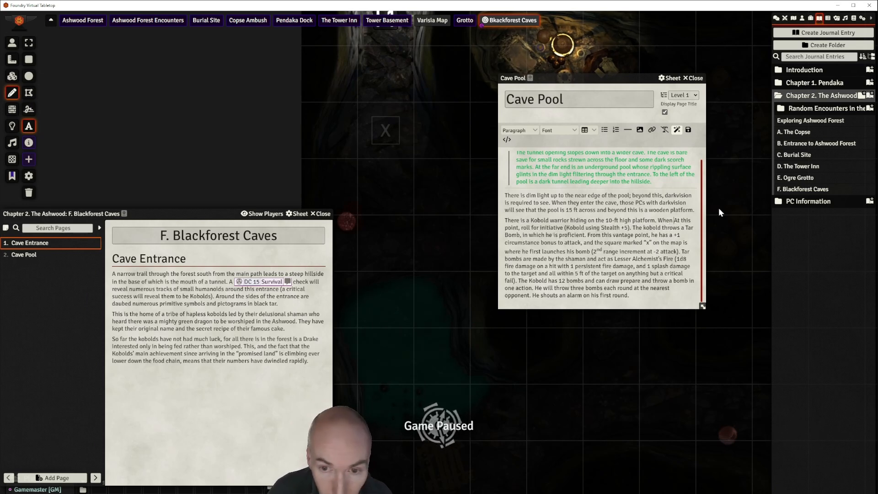
type("PC reache")
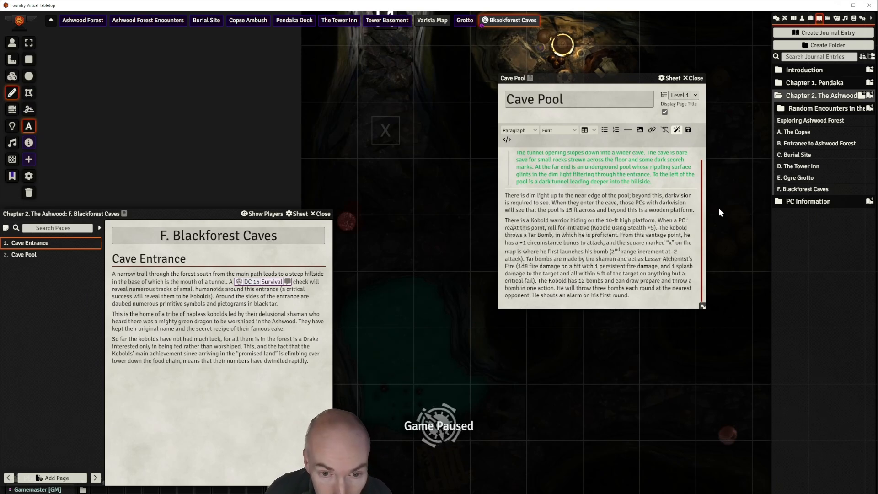
type("s the sq")
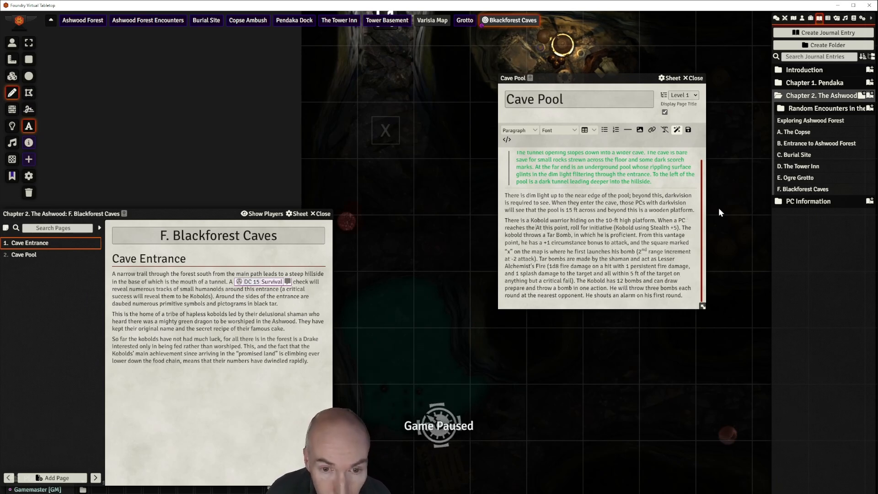
type("uare marked ")
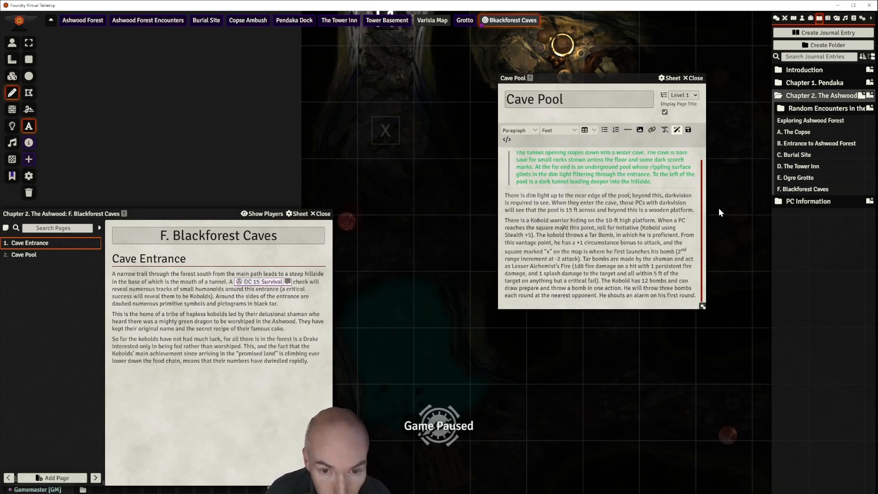
type("X,")
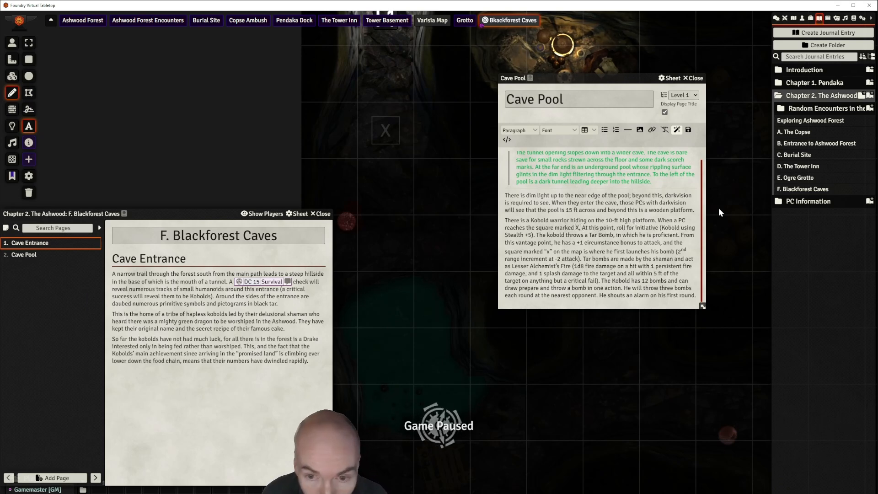
key("Delete")
key("Delete")
key("Delete")
key("Delete")
key("Delete")
key("Delete")
key("Delete")
key("Delete")
key("Delete")
key("Delete")
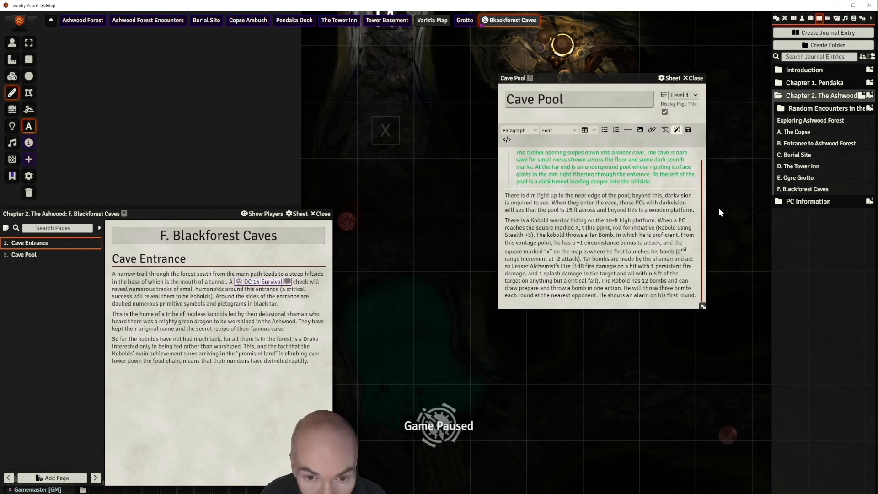
key("Delete")
key("Delete")
key("Delete")
key("Delete")
key("Delete")
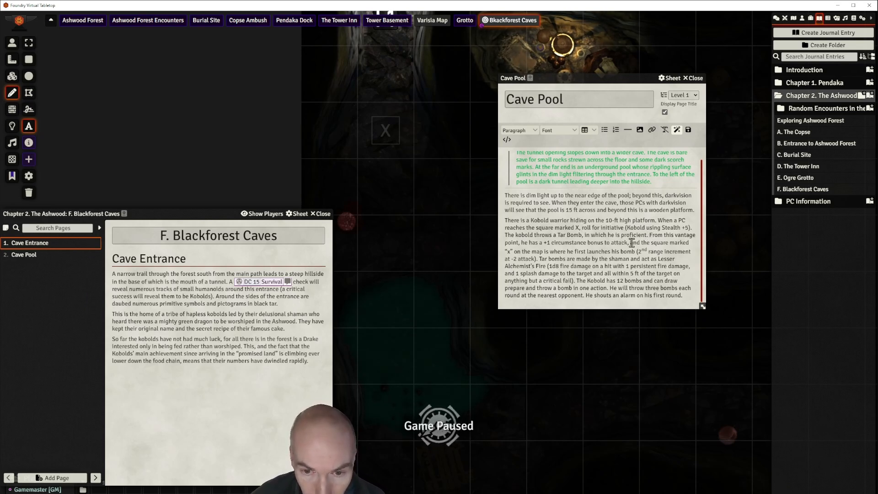
- Delete the clause about the square marked "x" and the 2nd range increment, and end the sentence after "attack" with a period
left_click_drag(631, 243, 522, 251)
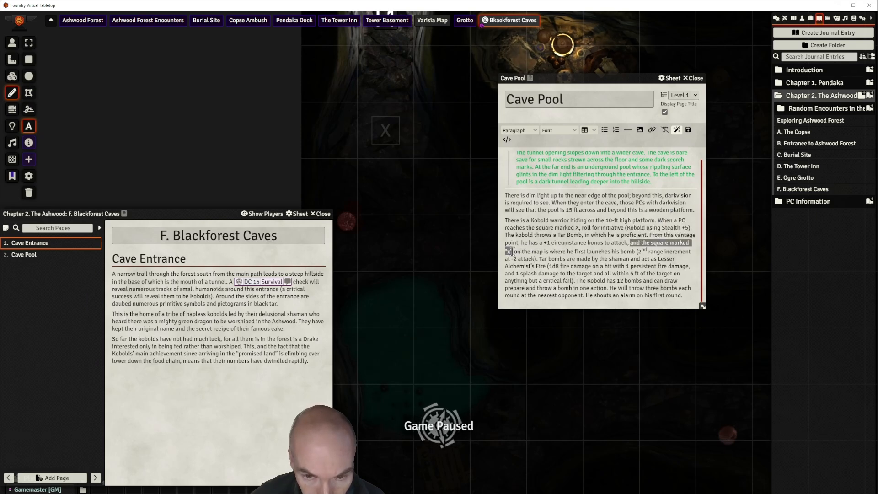
left_click_drag(511, 251, 540, 259)
key("BackSpace")
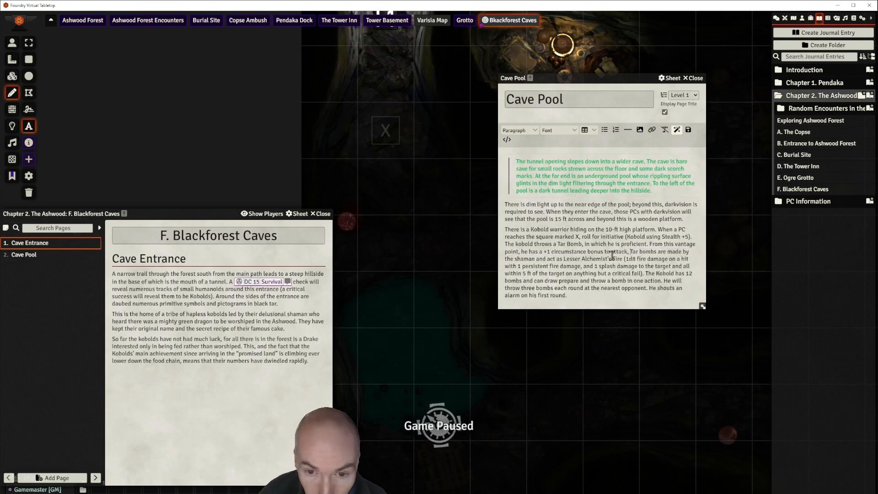
key("BackSpace")
key("BackSpace")
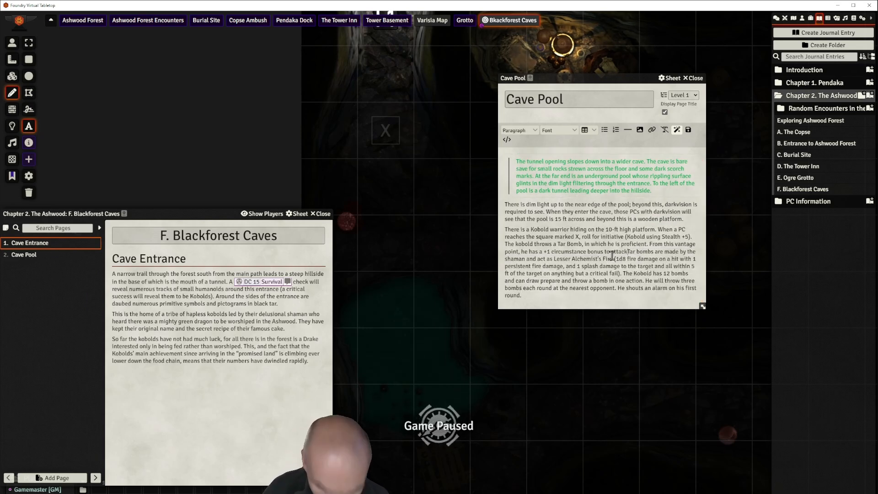
type(".")
- Split the text from "Tar bombs" onward into its own paragraph and insert a horizontal rule above it
key("Return")
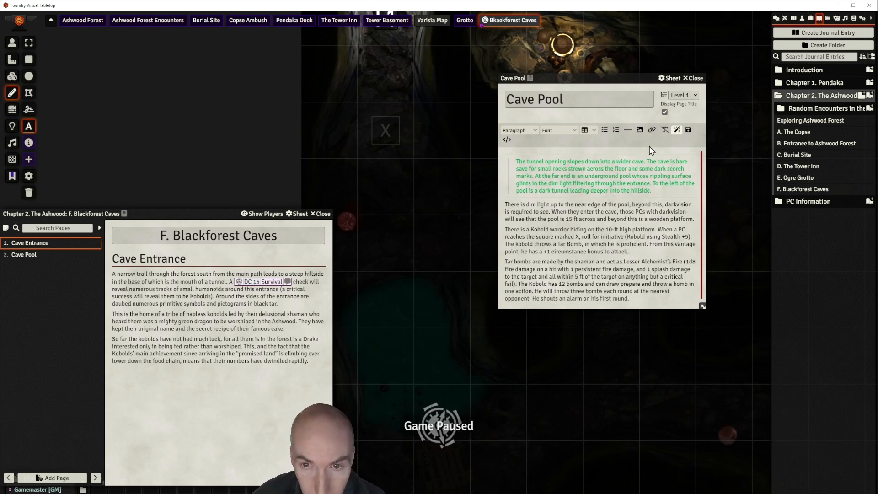
left_click(628, 130)
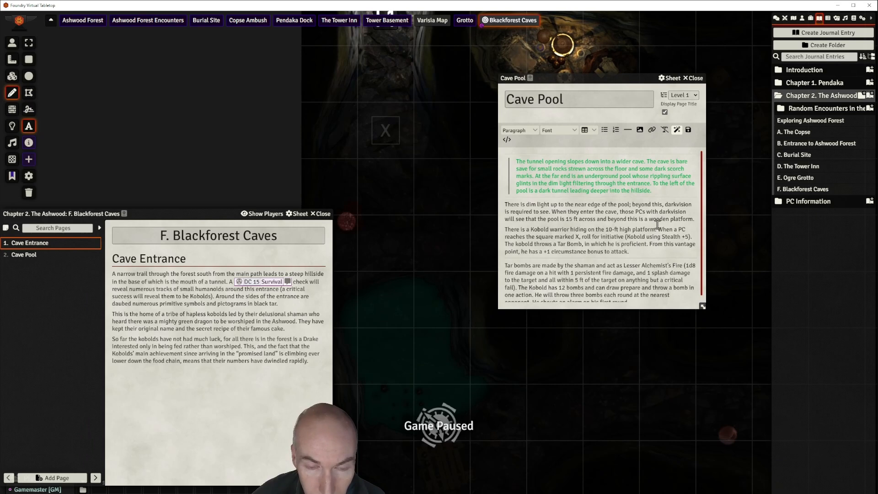
scroll(657, 225, "down", 1)
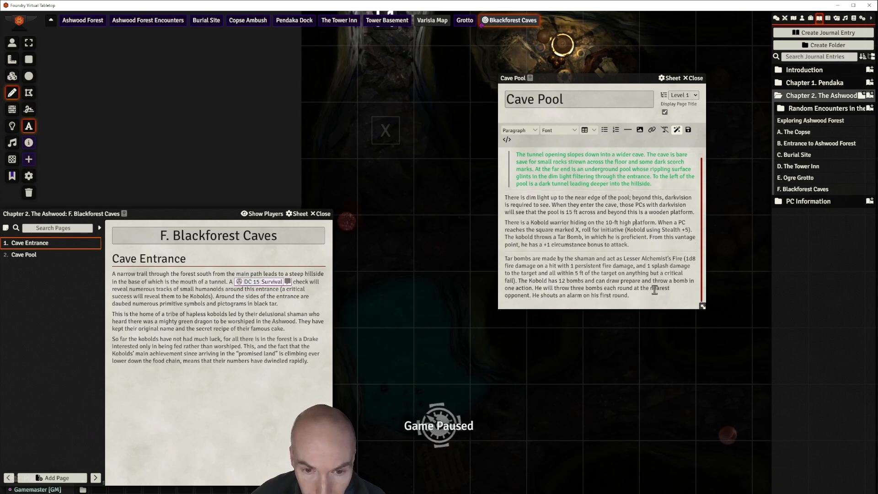
scroll(651, 272, "up", 1)
scroll(649, 268, "down", 1)
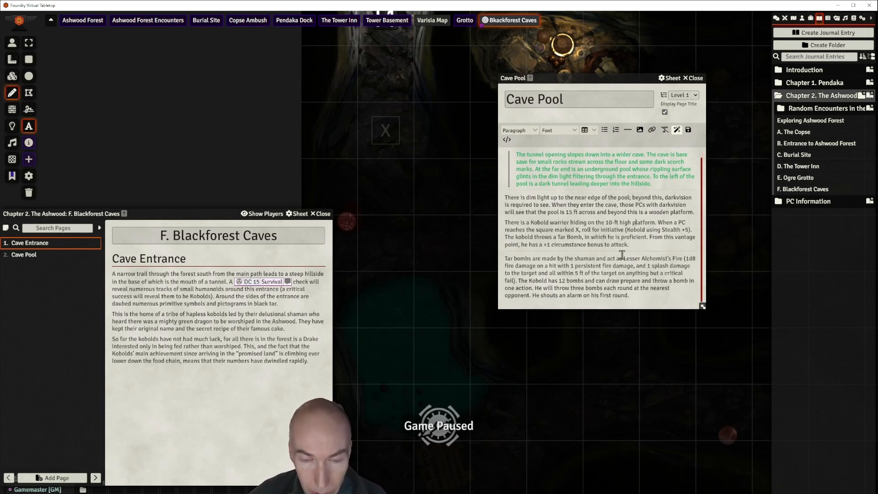
scroll(623, 273, "up", 1)
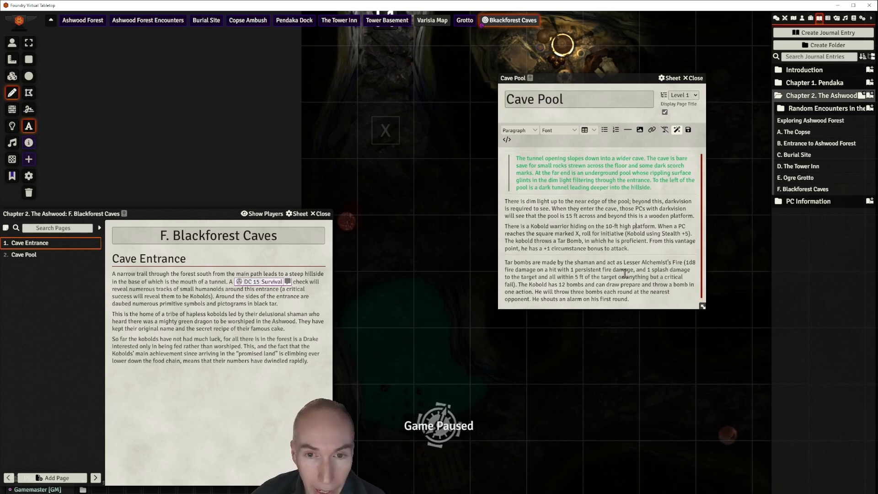
scroll(626, 272, "down", 1)
- Move the Cave Pool page window up to just below the scene navigation bar
left_click_drag(630, 78, 634, 48)
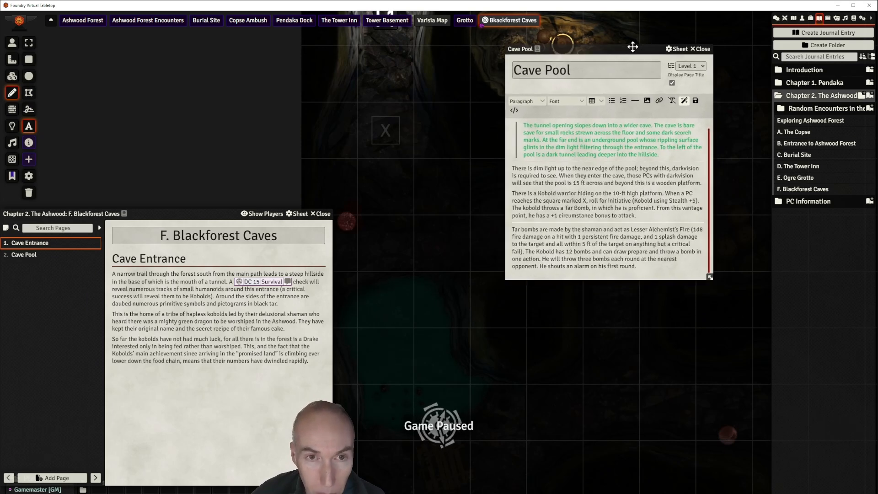
scroll(619, 238, "up", 1)
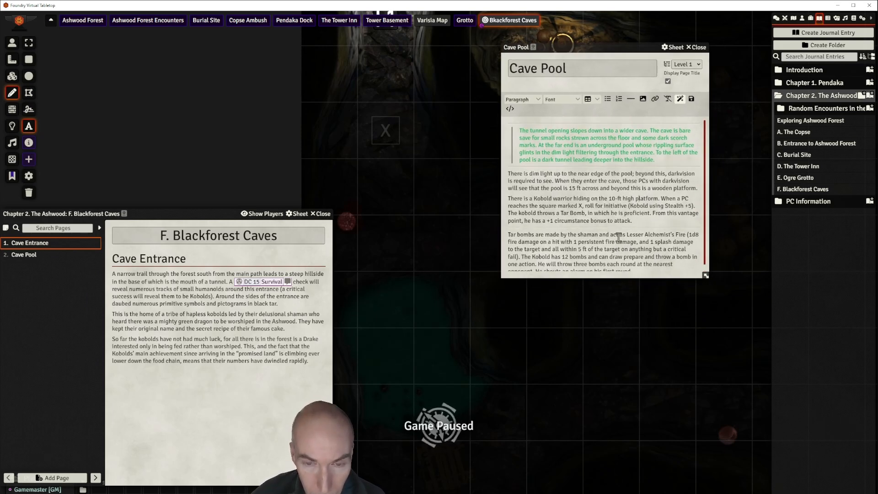
scroll(618, 236, "down", 1)
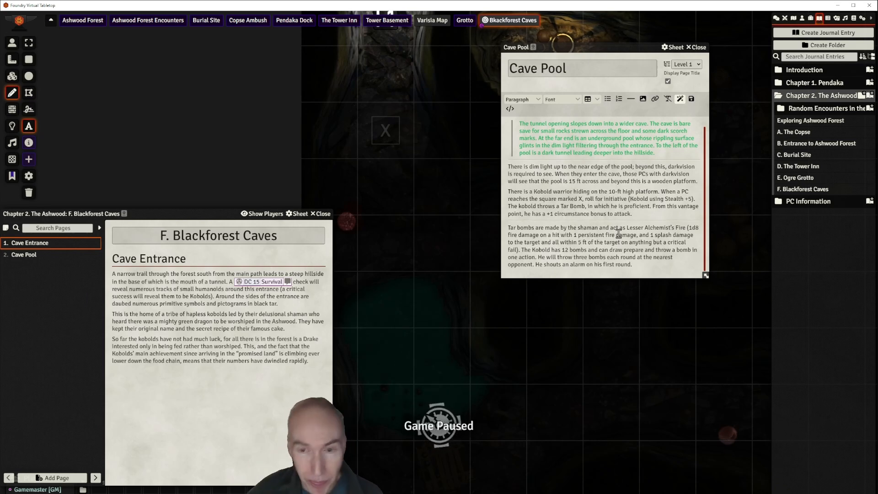
left_click_drag(636, 46, 637, 44)
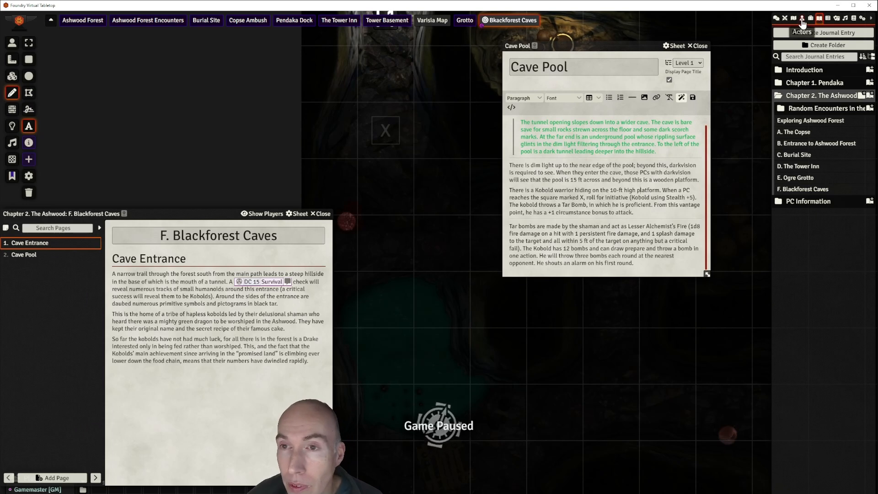
- Search the compendium packs for "kobold", replacing the existing search term
left_click(802, 20)
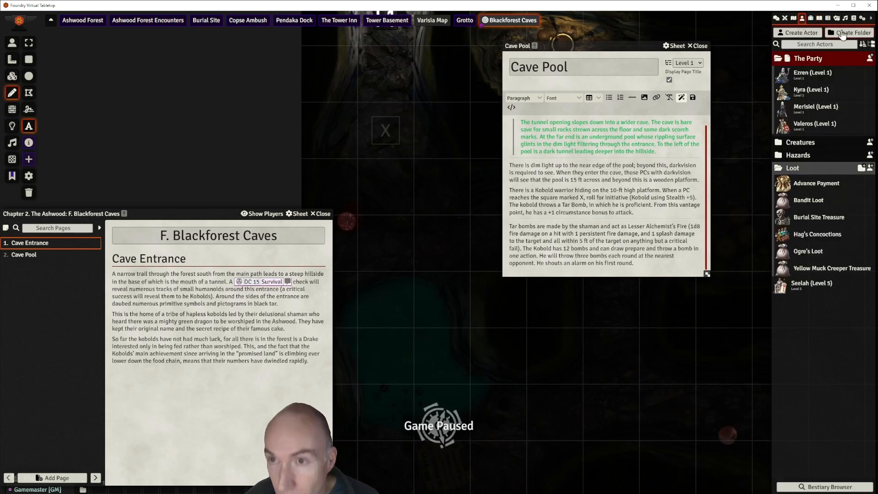
left_click(851, 20)
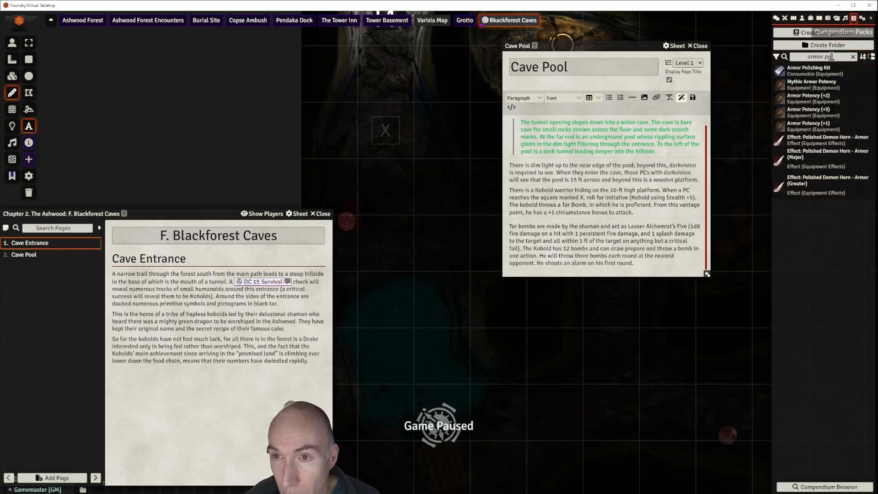
left_click_drag(834, 56, 805, 57)
type("kobo")
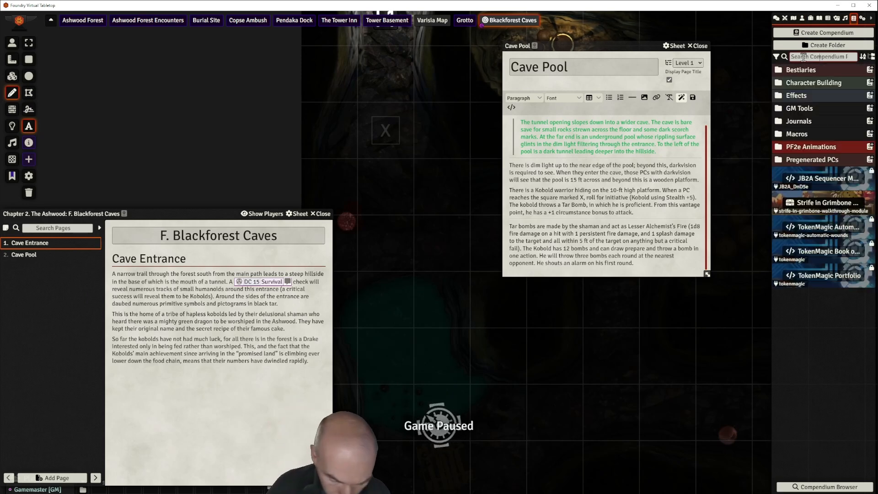
type("ld")
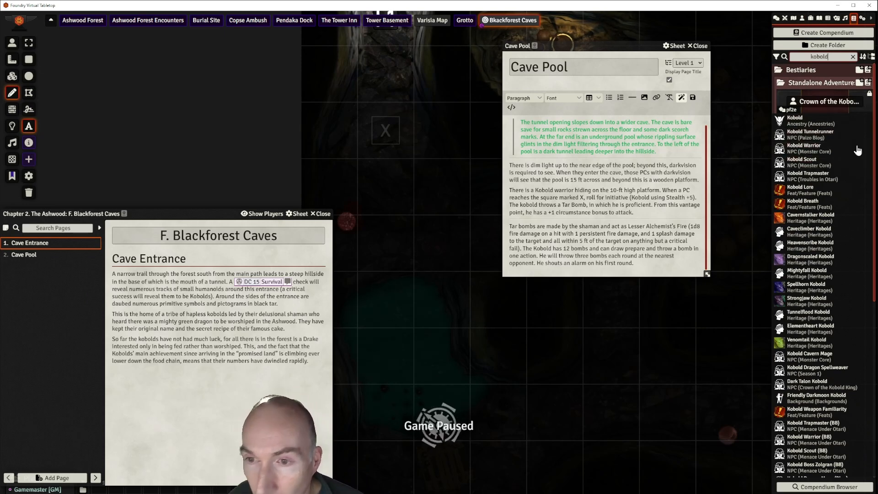
- Examine the Kobold Warrior and Kobold Scout creature sheets from Monster Core, closing each one after viewing
left_click(809, 149)
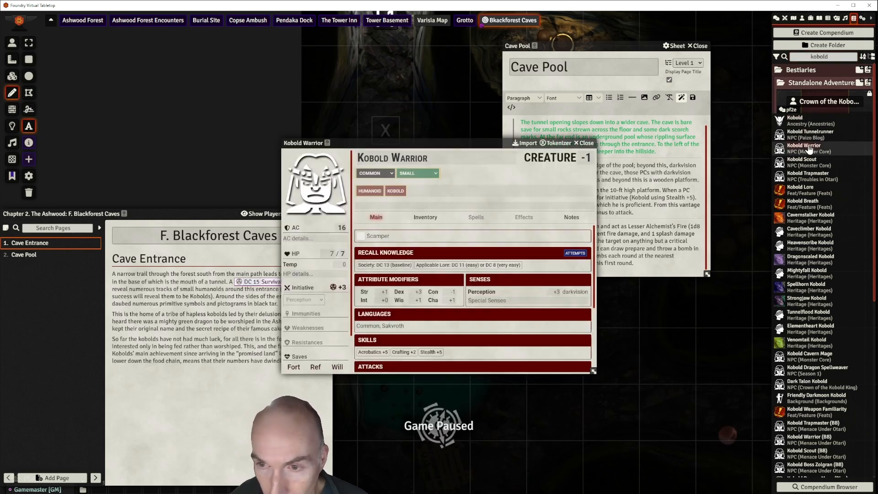
left_click(587, 144)
left_click(812, 163)
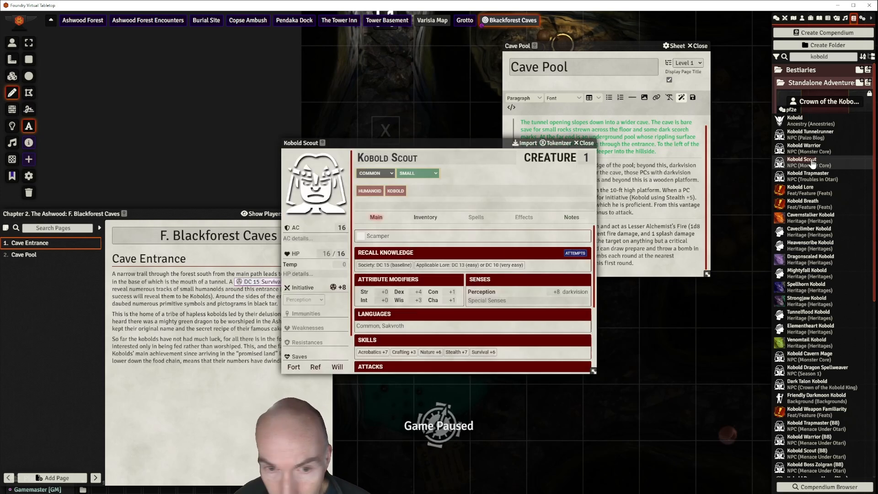
left_click_drag(467, 144, 500, 137)
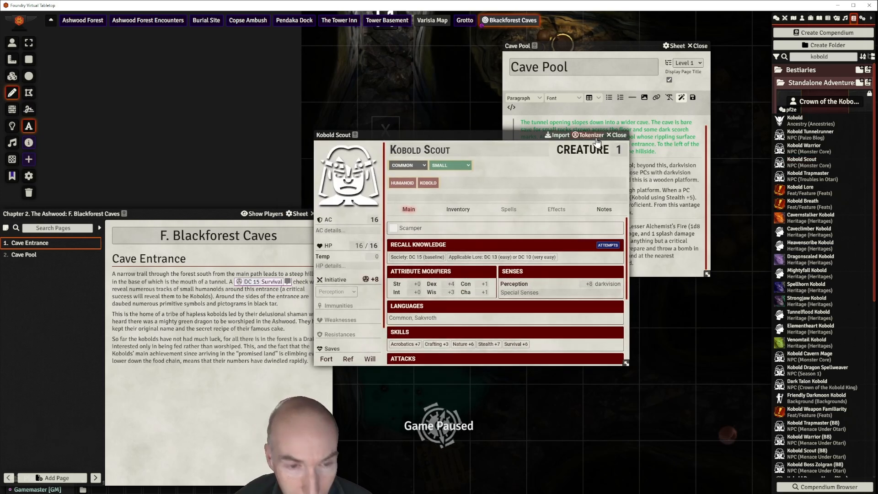
left_click(619, 136)
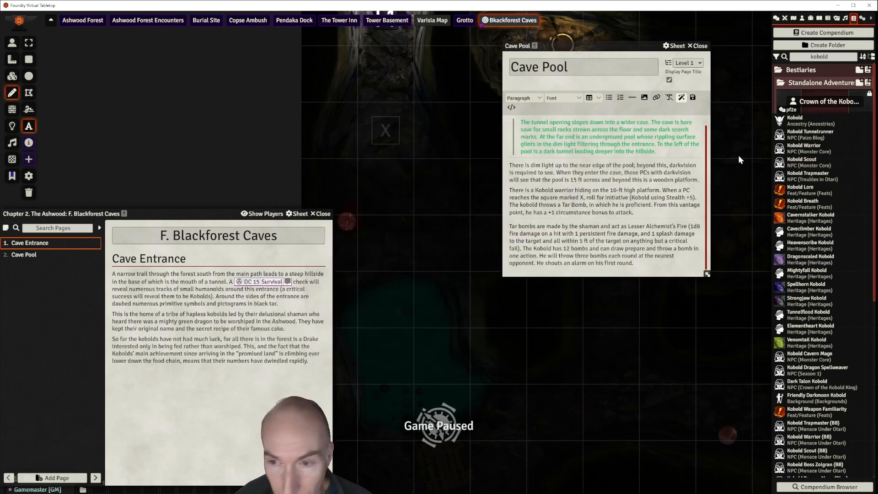
- Import the Kobold Warrior from Monster Core into the world's actors and open the imported actor's sheet
left_click(805, 146)
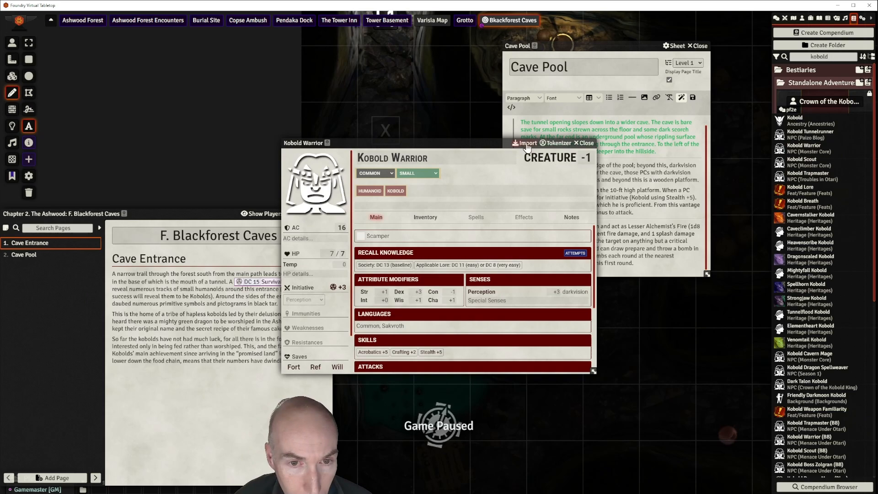
left_click(527, 144)
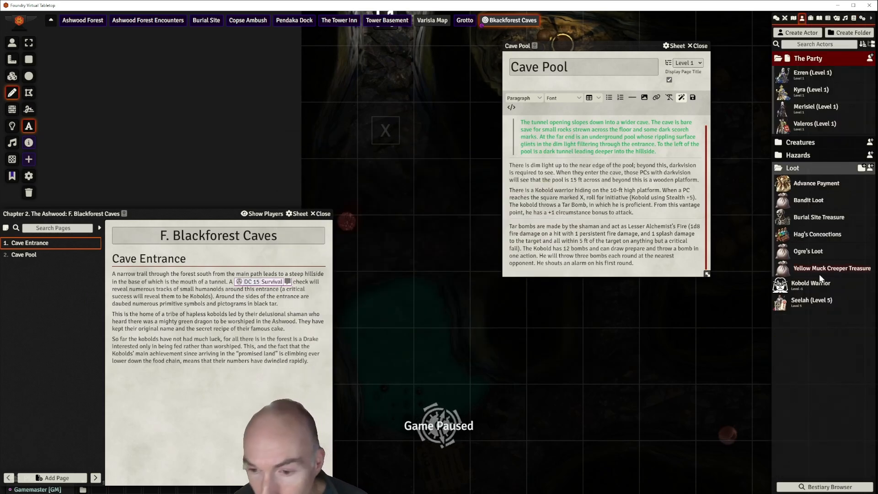
left_click(811, 284)
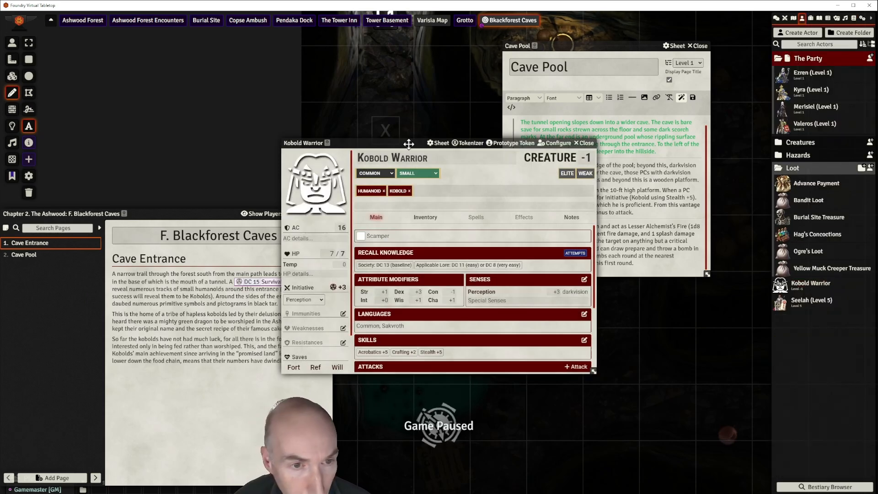
left_click_drag(405, 140, 506, 135)
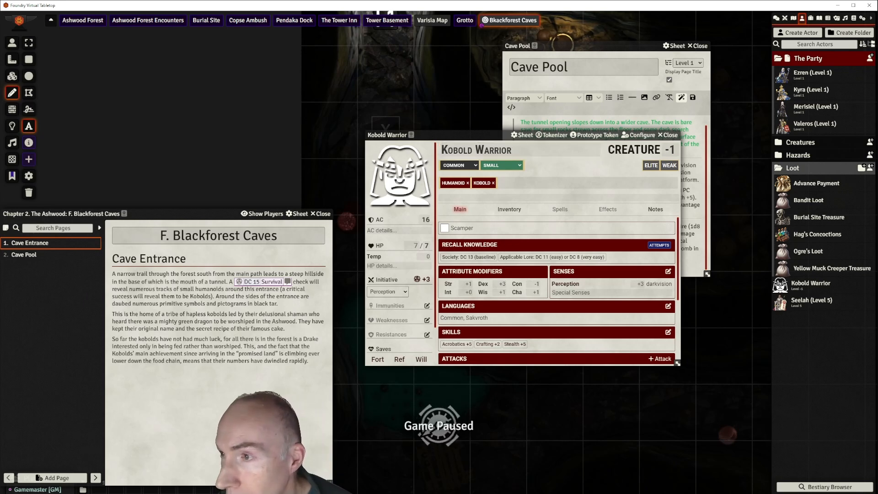
- Rename the imported Kobold Warrior actor to "Kobold Thrower"
left_click(531, 150)
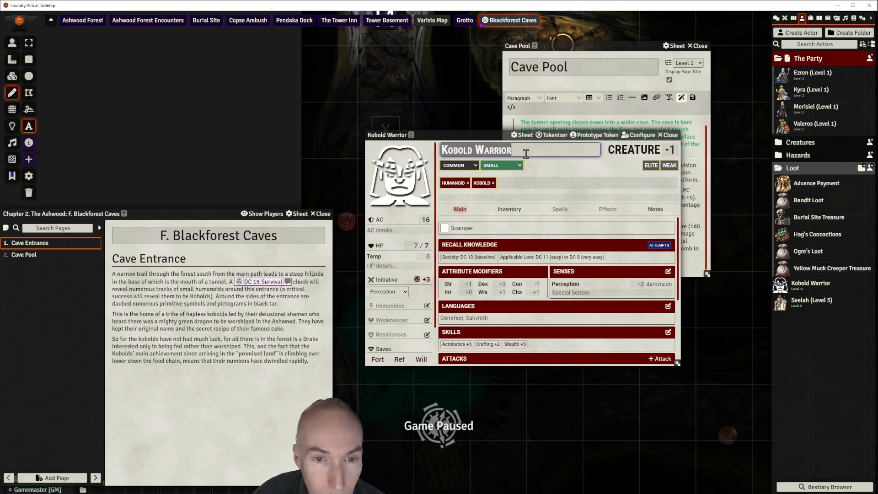
left_click(523, 153)
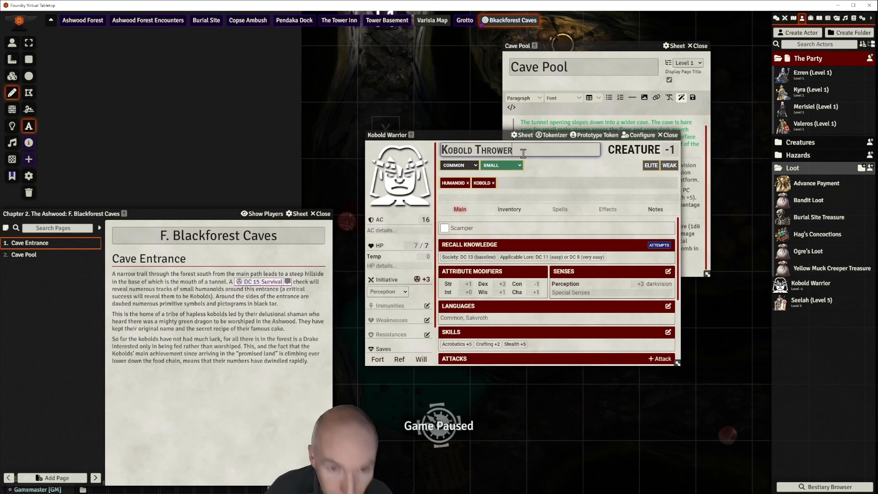
key("Return")
- Browse for a new Kobold Thrower portrait in the tokens folder of the strife-in-grimbone-walkthrough module's assets
left_click(404, 182)
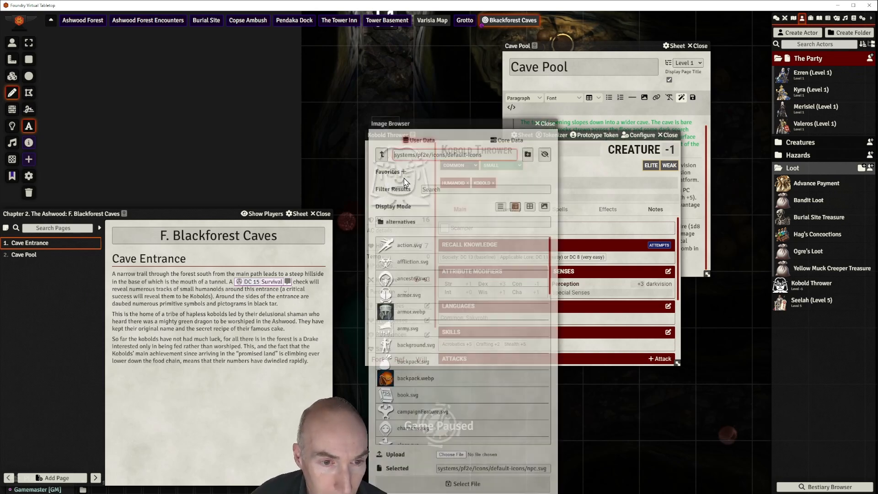
left_click(382, 156)
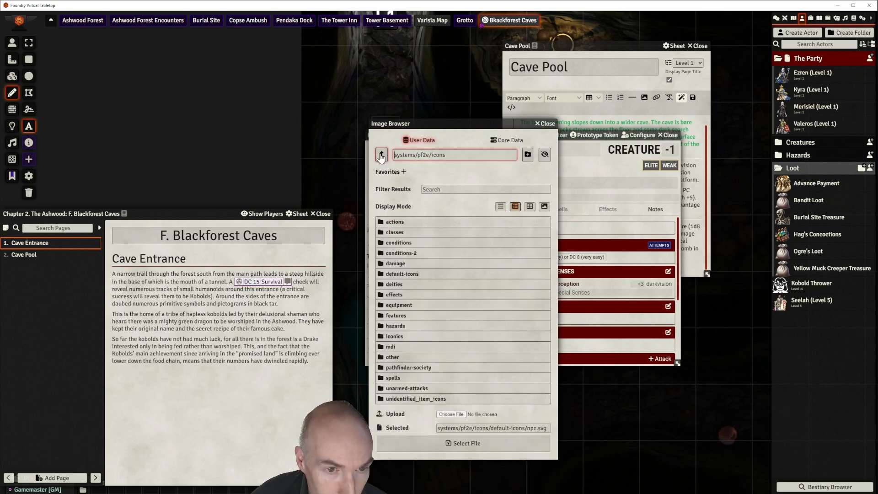
left_click(383, 154)
left_click(382, 155)
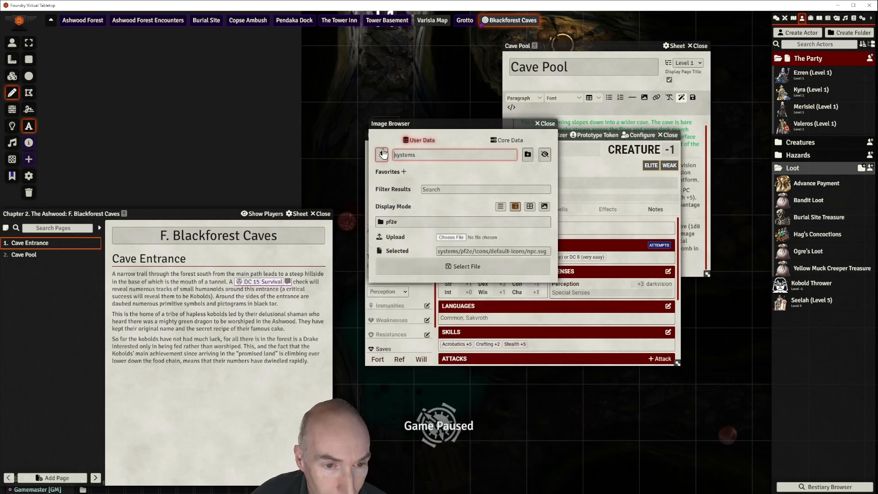
left_click(382, 154)
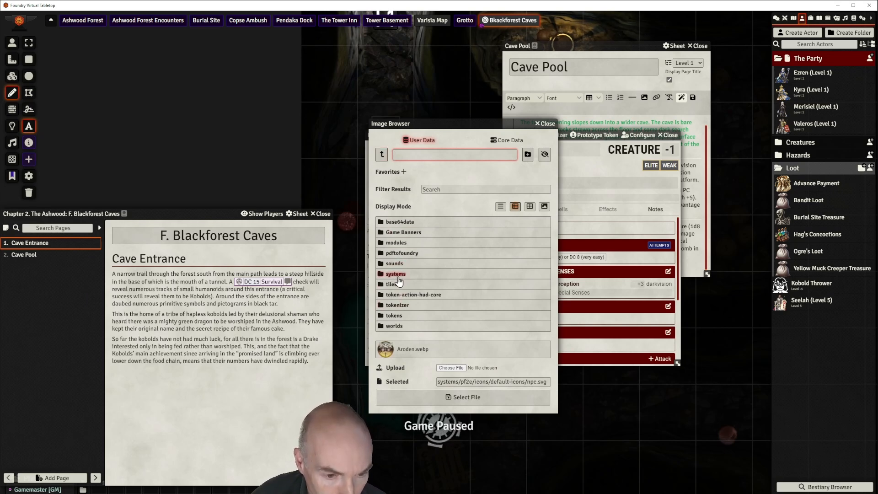
left_click(397, 244)
scroll(399, 248, "down", 8)
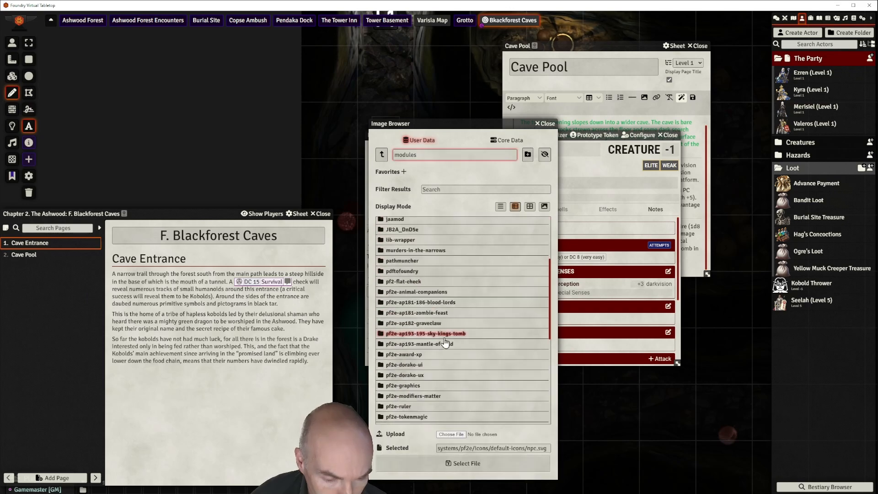
left_click(433, 343)
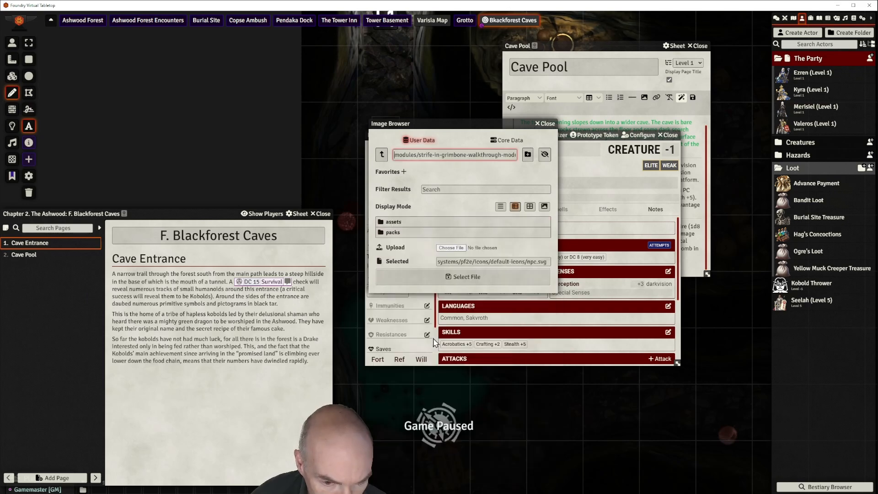
left_click(394, 223)
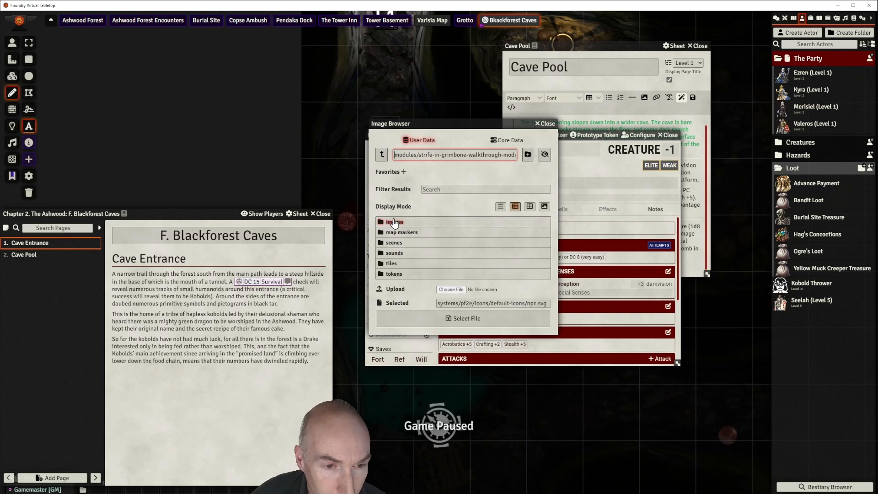
left_click(399, 277)
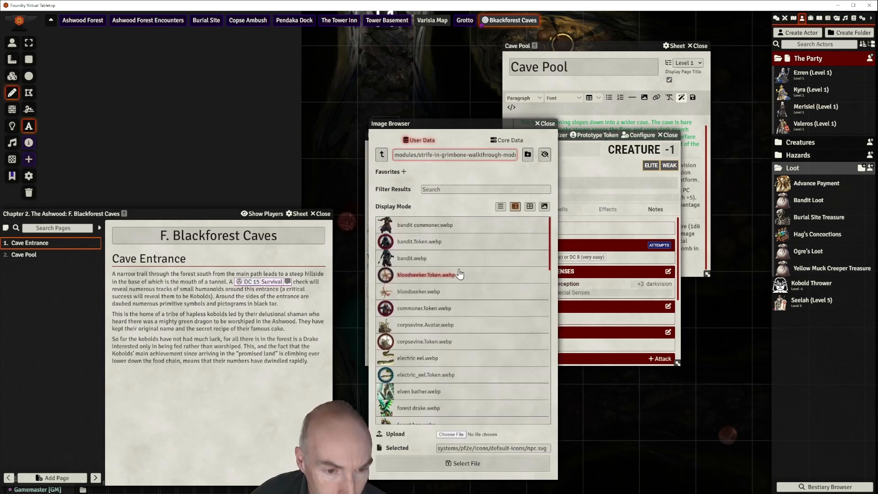
- Set the Kobold Thrower's portrait to "kobold bomb thrower.webp"
scroll(458, 279, "down", 5)
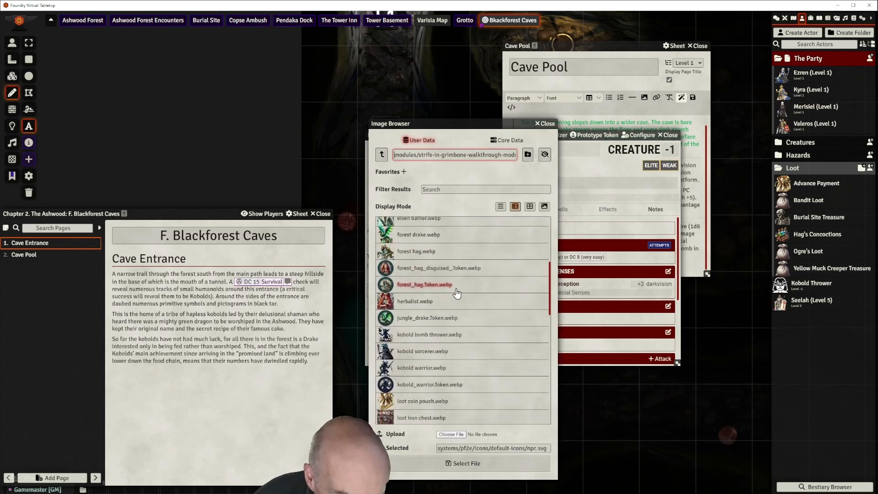
scroll(457, 293, "down", 1)
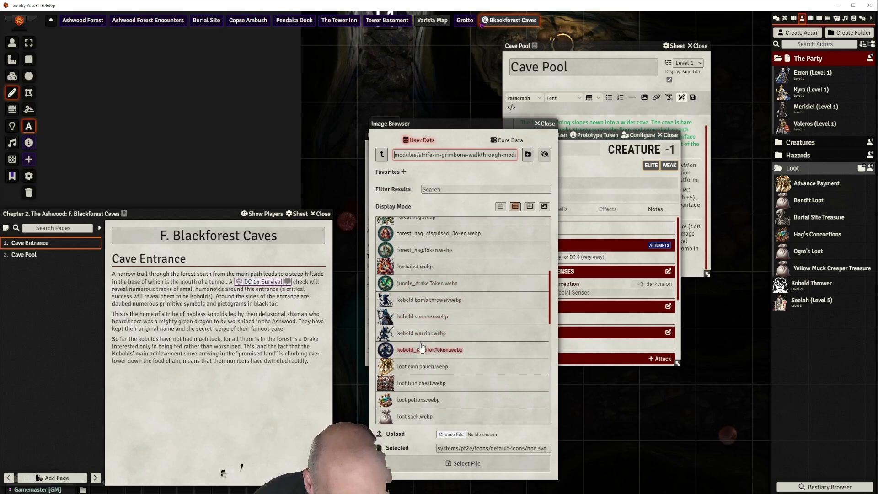
scroll(471, 339, "down", 1)
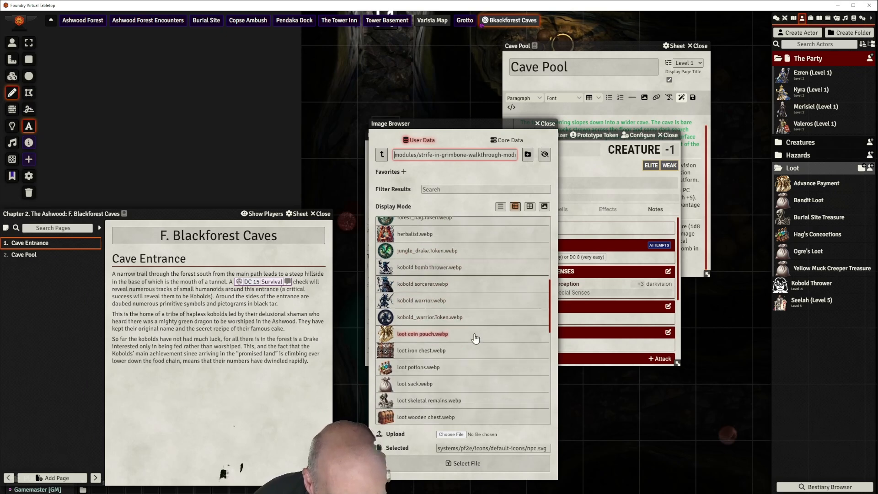
left_click(421, 270)
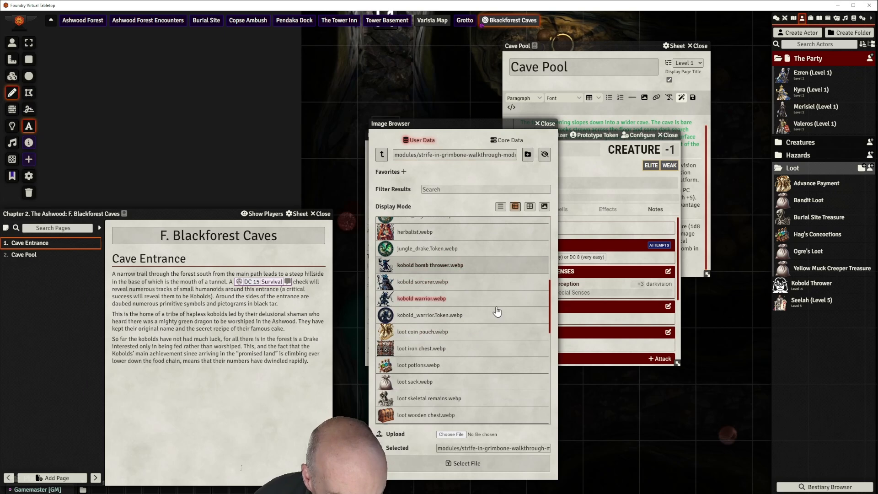
scroll(497, 311, "up", 2)
scroll(497, 312, "down", 2)
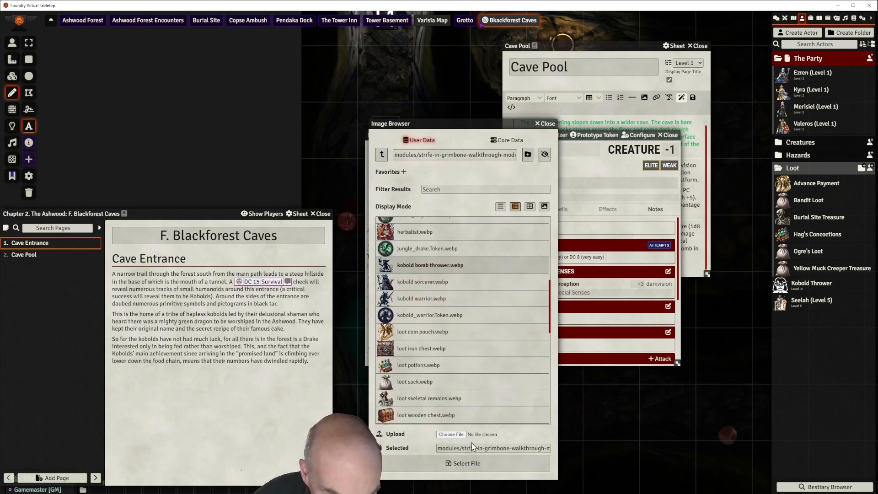
left_click(477, 461)
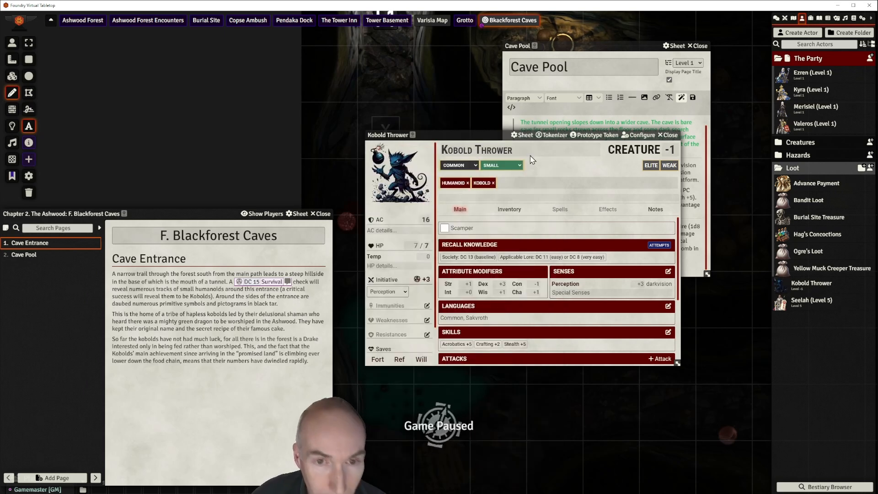
- In Tokenizer, delete the token's white background layer and replace its brown frame with the dark blue rune frame
left_click(555, 136)
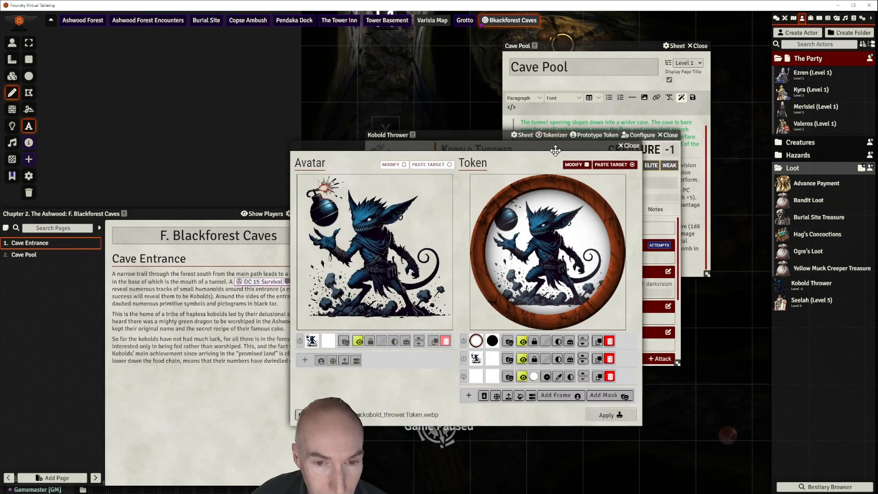
left_click(610, 377)
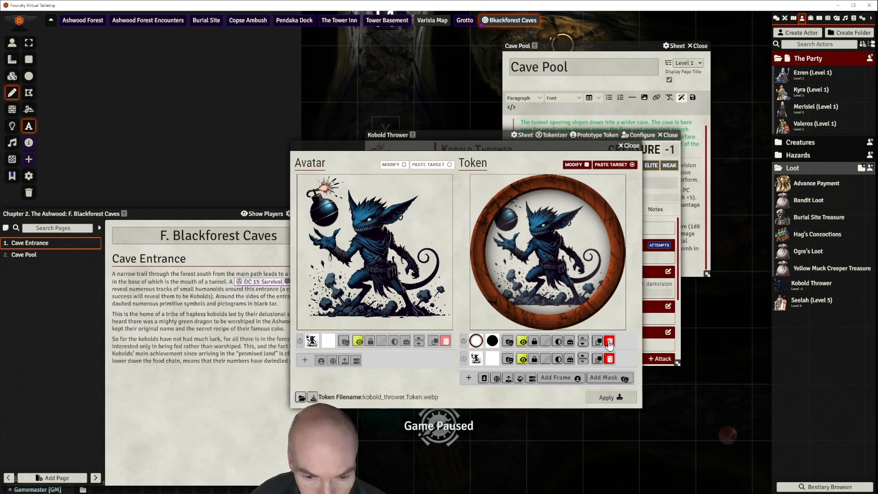
left_click(556, 378)
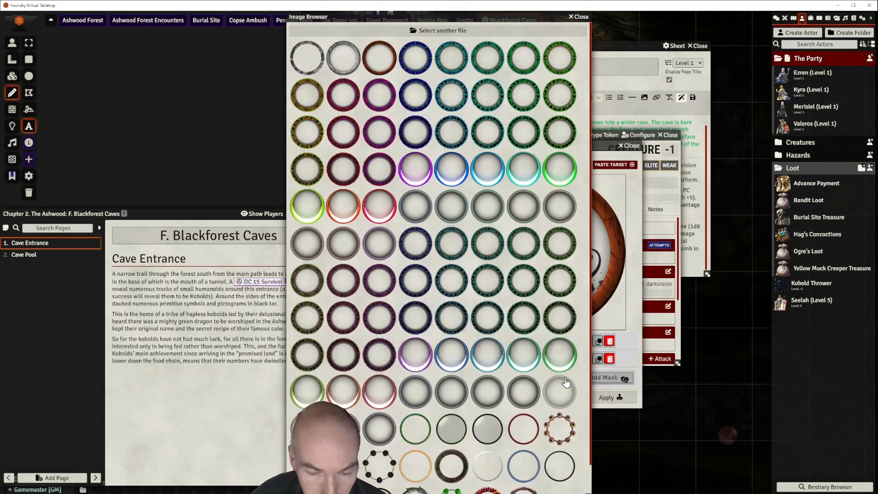
left_click(414, 93)
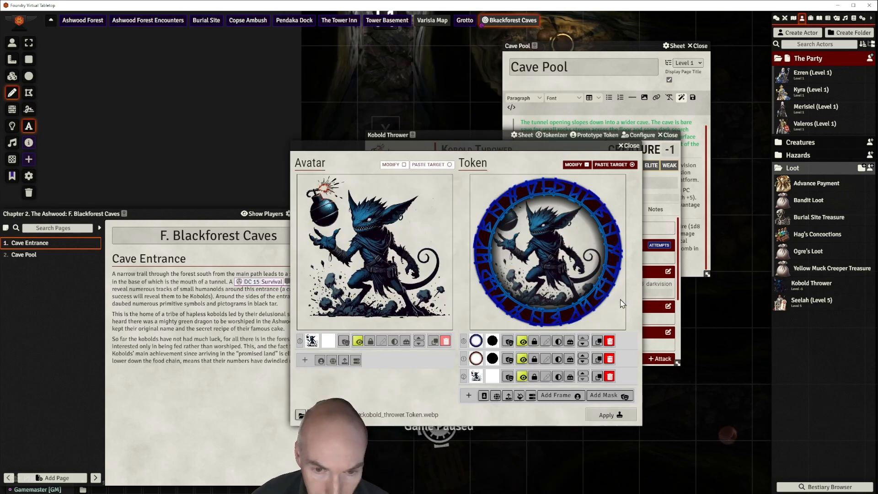
left_click(609, 360)
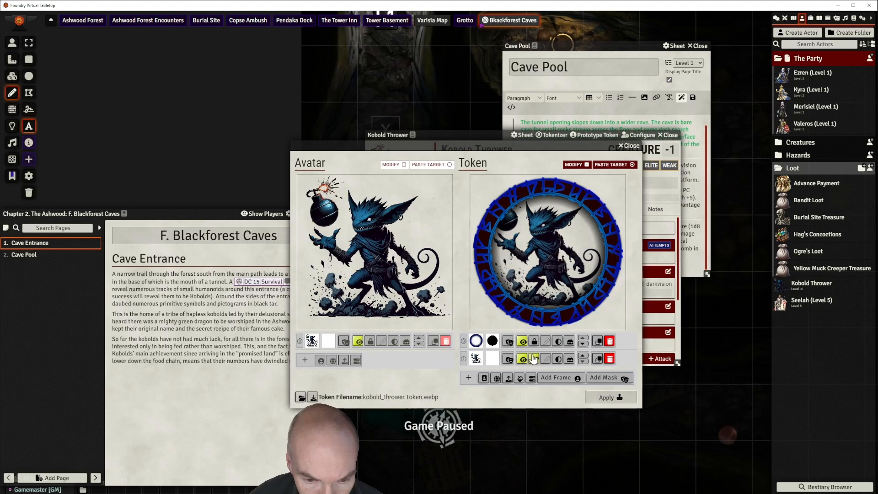
- Enlarge and reposition the kobold artwork within the token frame so the bomb shows, and apply the token
scroll(562, 270, "up", 5)
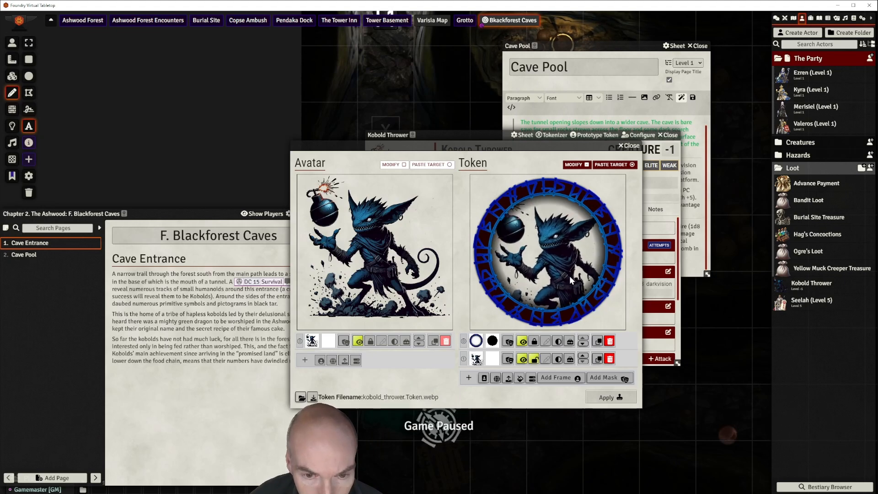
left_click_drag(565, 272, 553, 260)
scroll(553, 259, "down", 2)
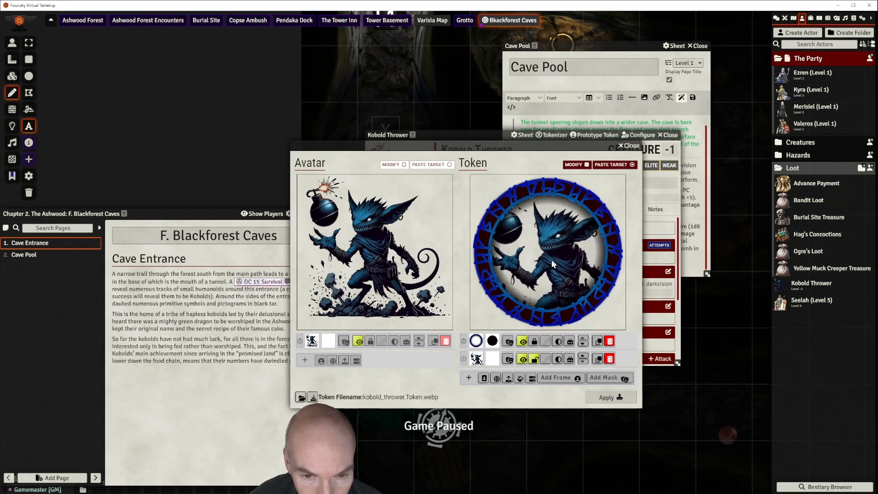
left_click(607, 398)
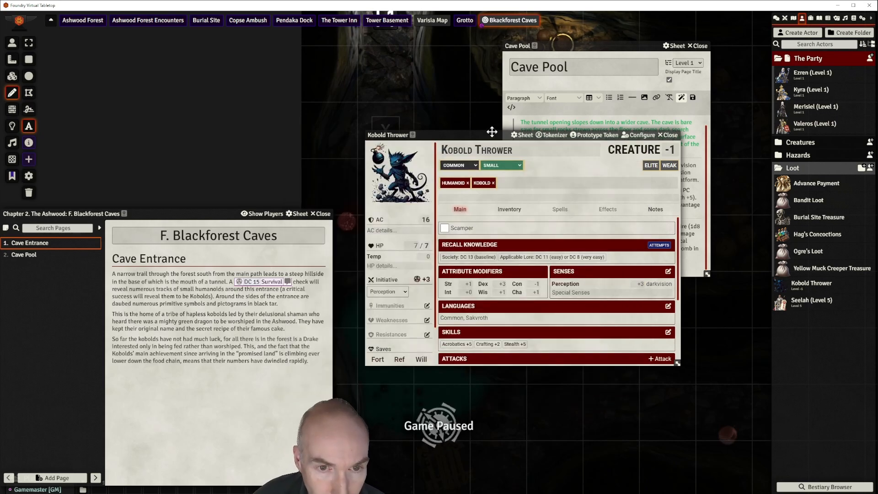
- Delete the ranged Spear and Sling attacks from the Kobold Thrower, keeping the melee Spear
left_click_drag(494, 134, 472, 81)
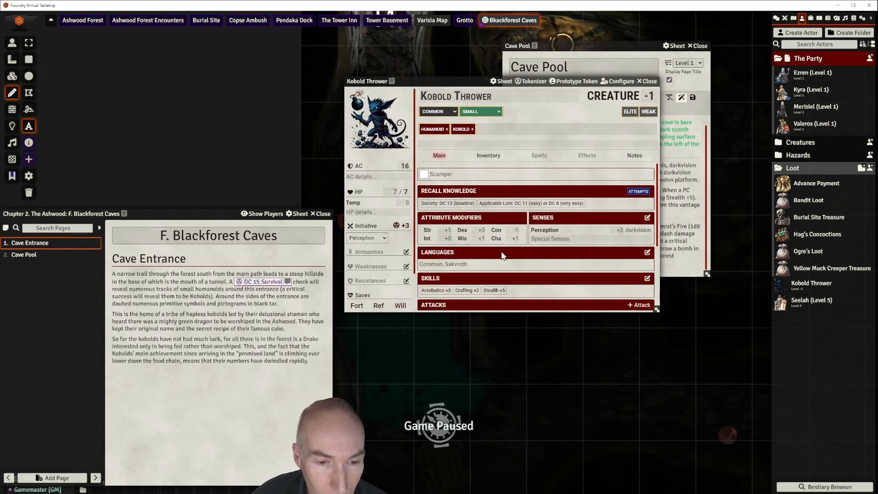
scroll(503, 255, "down", 3)
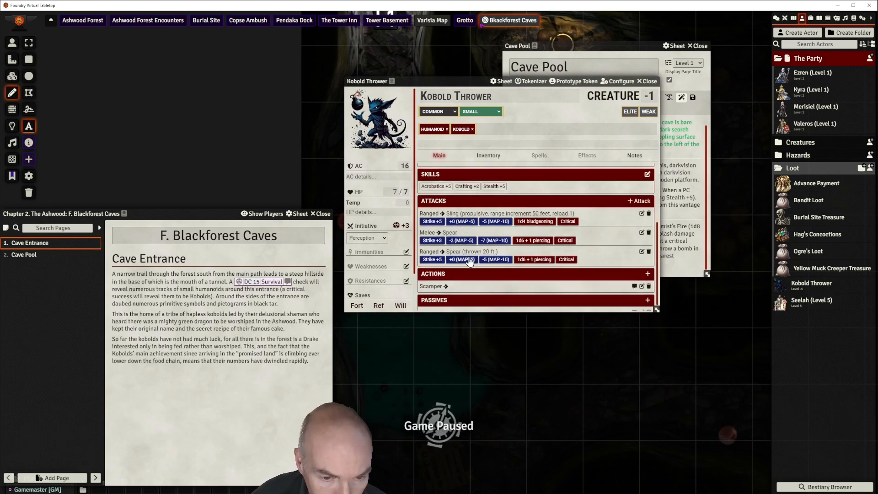
left_click(649, 252)
left_click(417, 274)
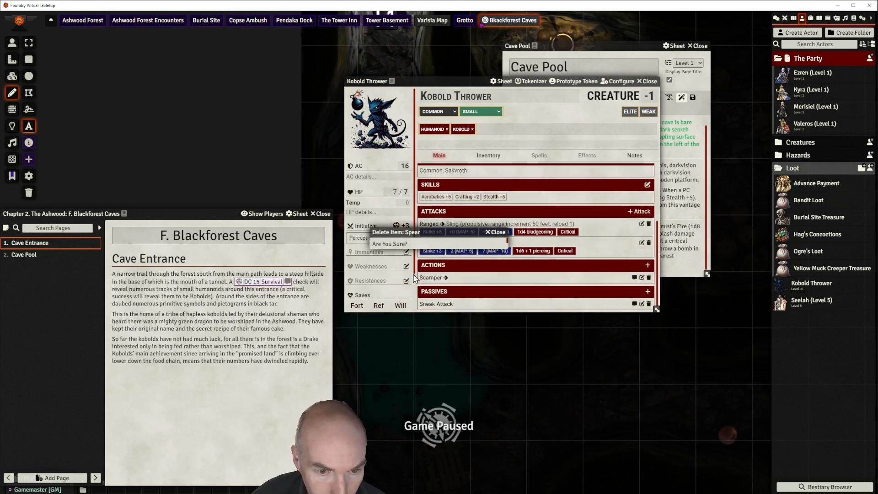
left_click(648, 224)
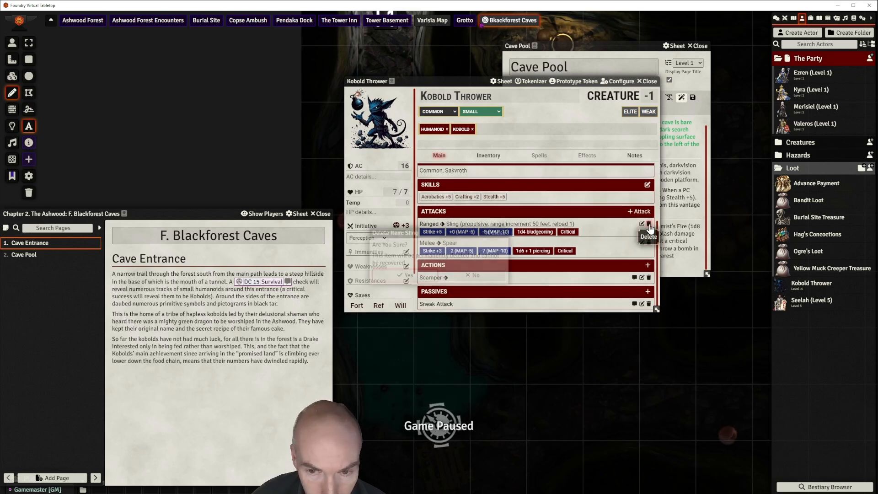
left_click(430, 271)
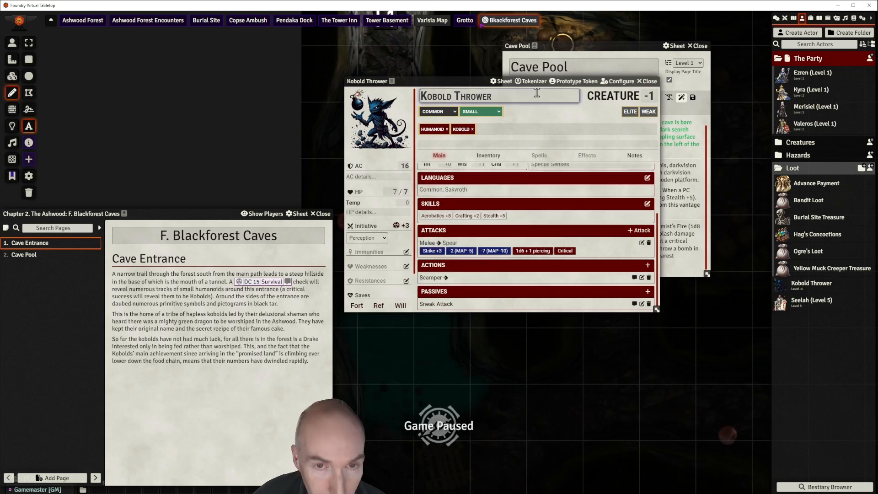
- Delete the Sling and the Sling Bullets from the Kobold Thrower's inventory
left_click_drag(468, 81, 357, 55)
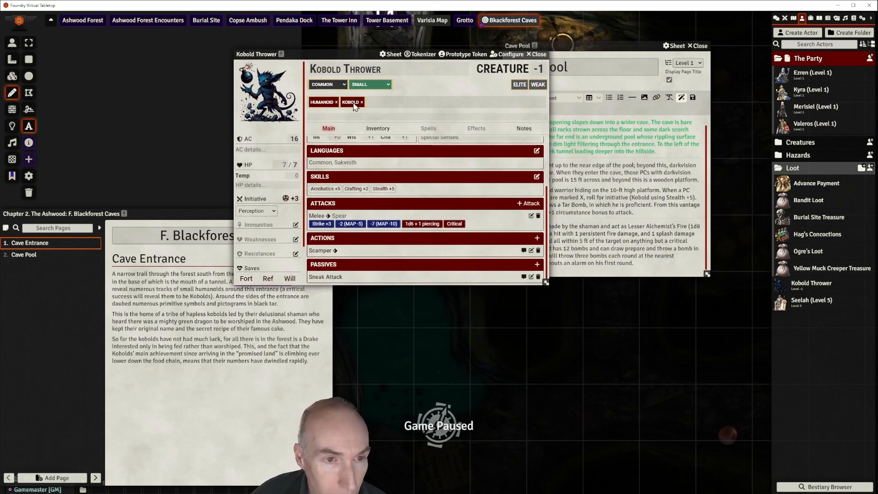
left_click(377, 131)
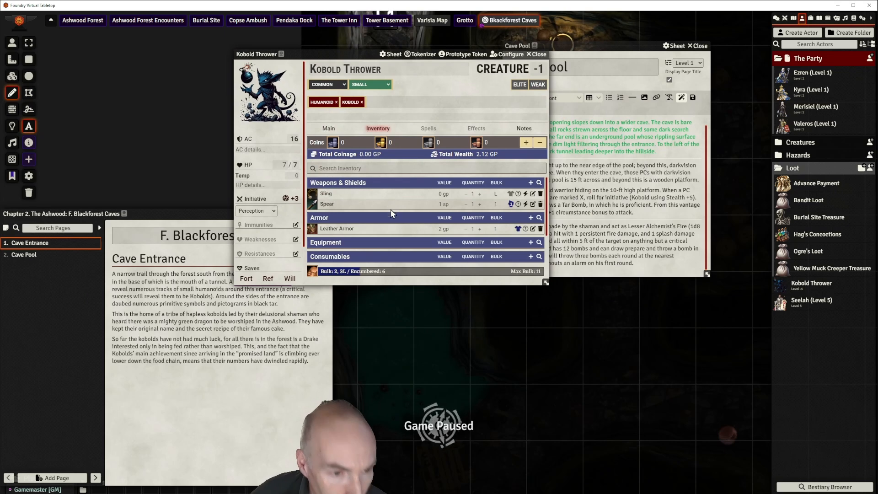
left_click(541, 193)
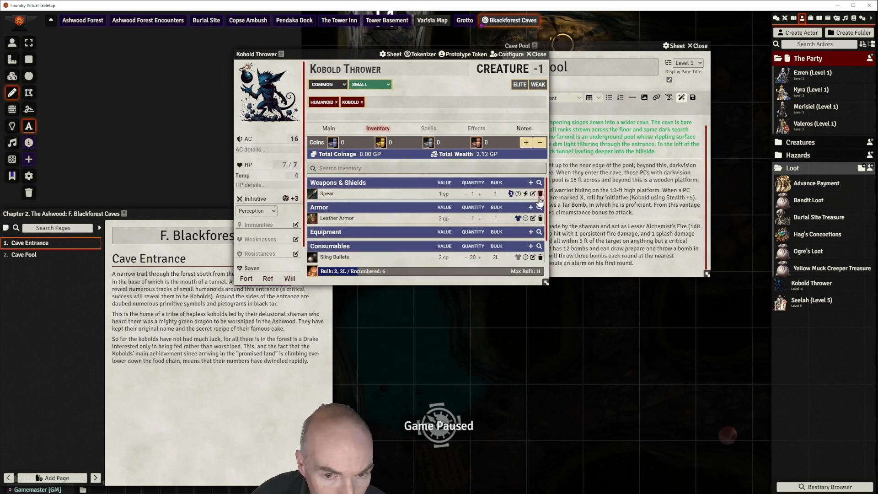
scroll(390, 216, "down", 1)
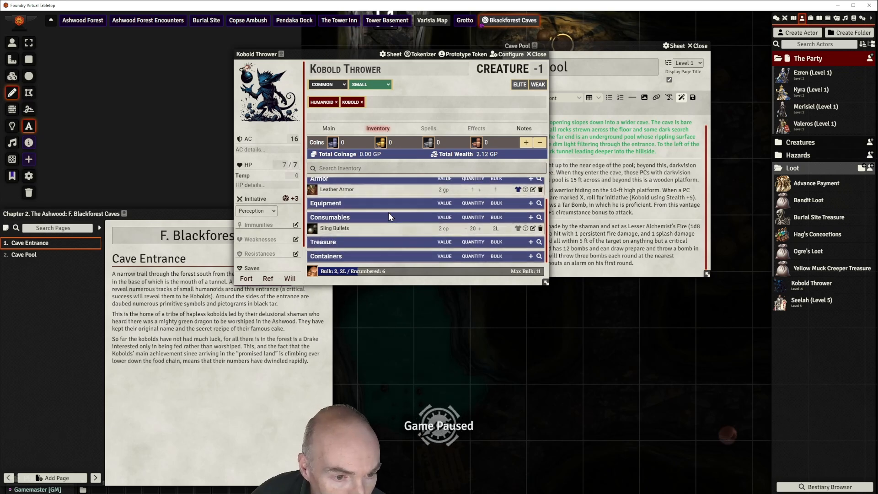
left_click(540, 228)
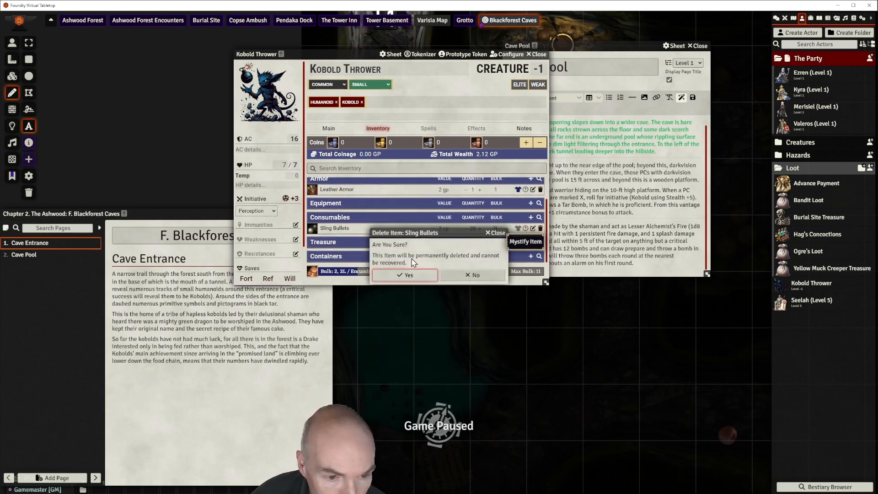
left_click(404, 275)
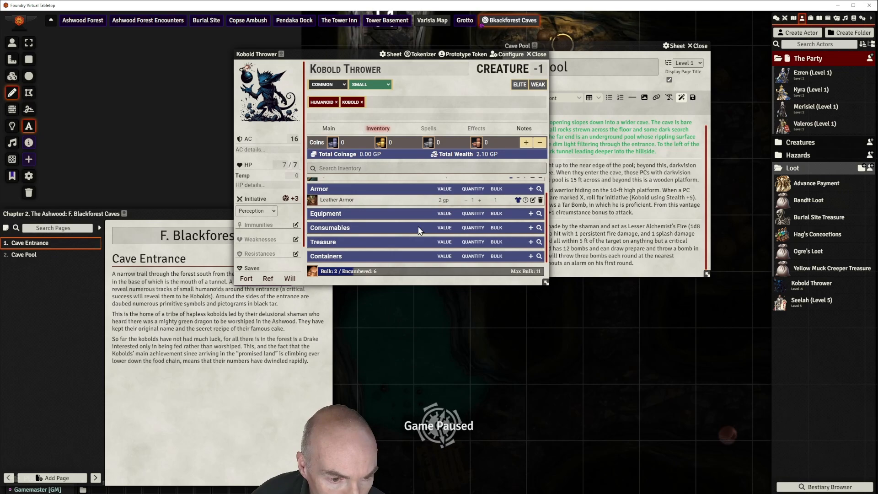
scroll(418, 229, "up", 1)
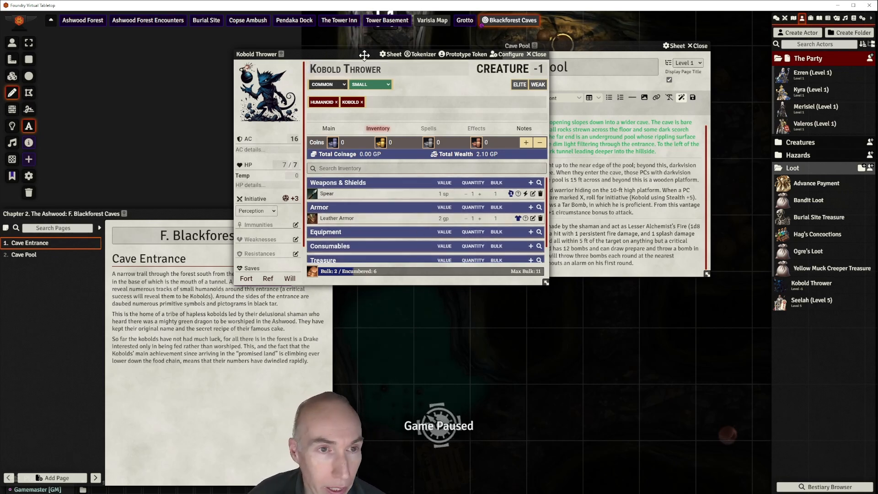
- Search the compendiums for "alchemist" and add Alchemist's Fire (Lesser) to the Kobold Thrower's inventory
left_click_drag(365, 54, 289, 57)
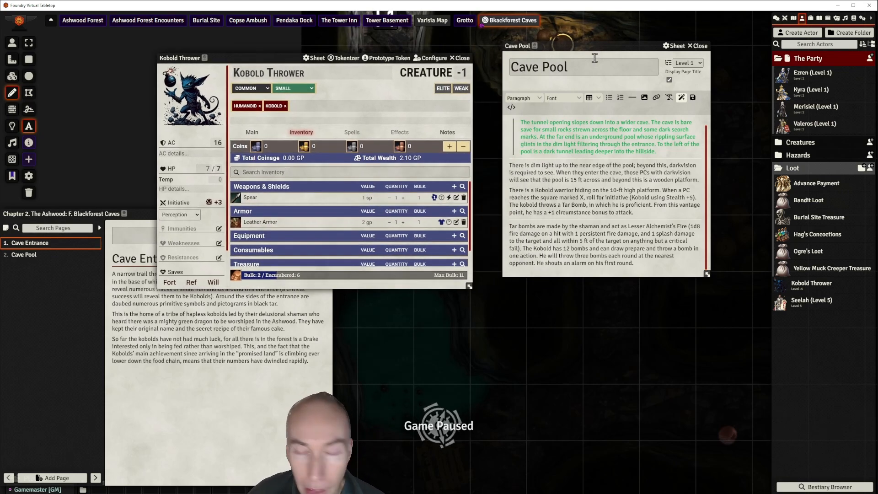
left_click(854, 18)
left_click_drag(828, 56, 797, 55)
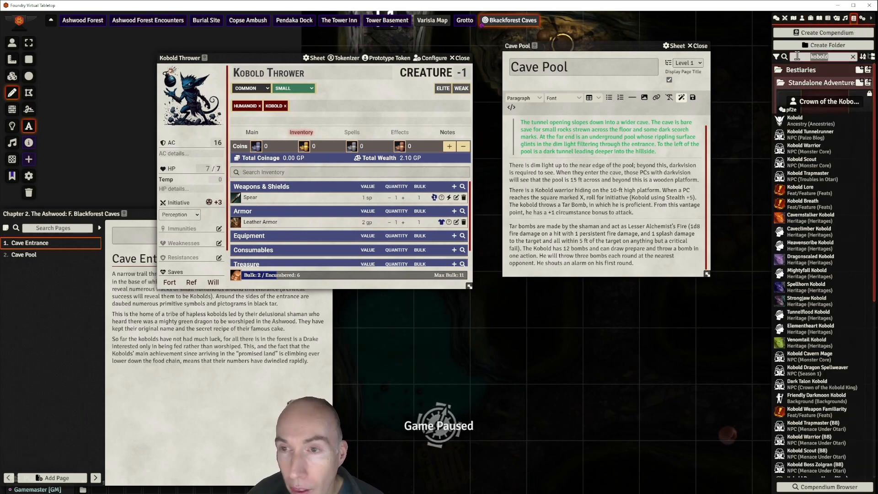
type("alche")
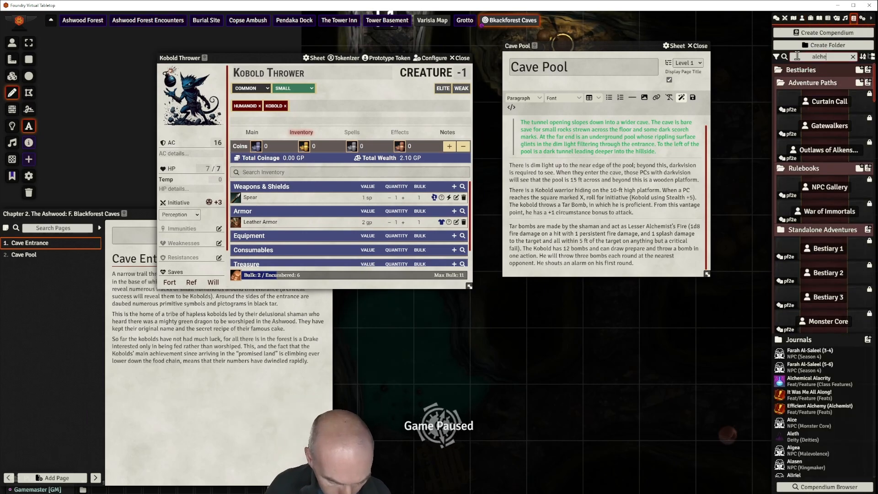
type("mist")
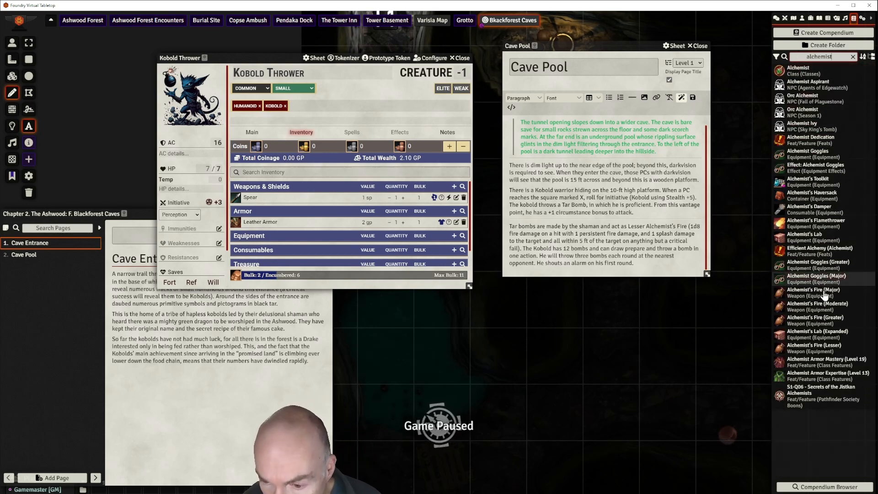
left_click_drag(819, 348, 325, 251)
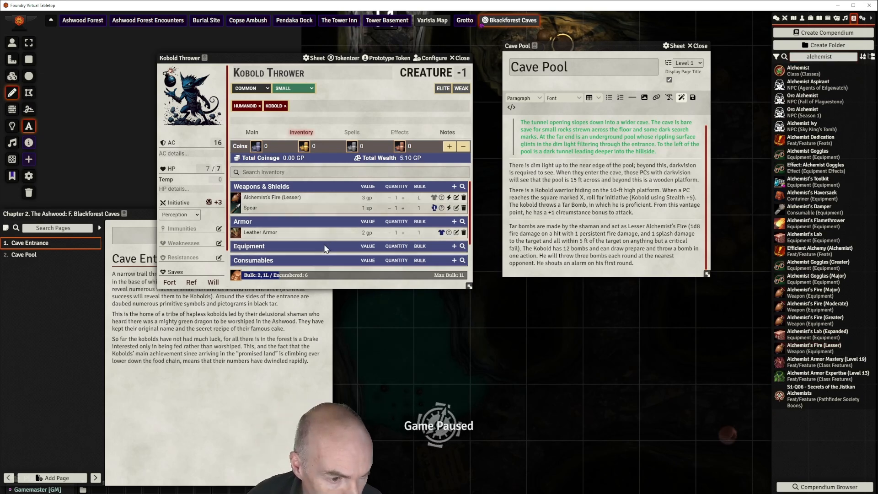
scroll(325, 236, "down", 1)
scroll(326, 235, "up", 1)
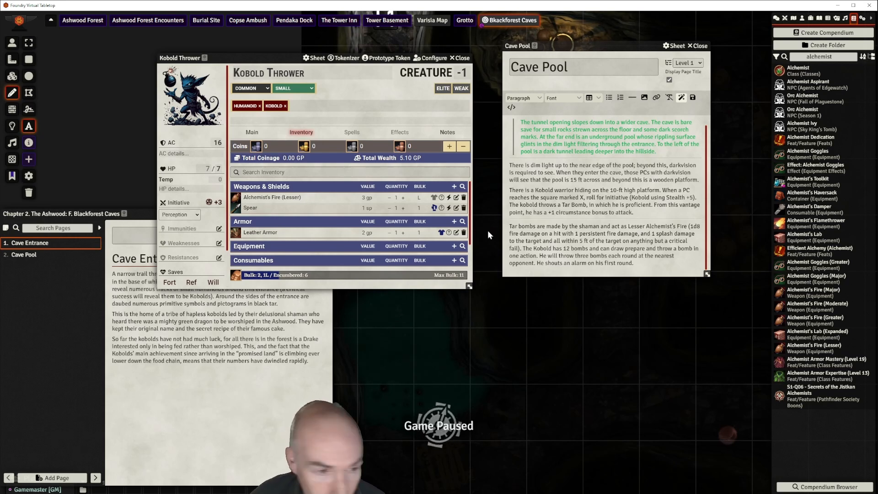
- Set the quantity of Alchemist's Fire (Lesser) in the Kobold Thrower's inventory to 12
left_click(403, 199)
left_click(403, 198)
left_click(403, 198)
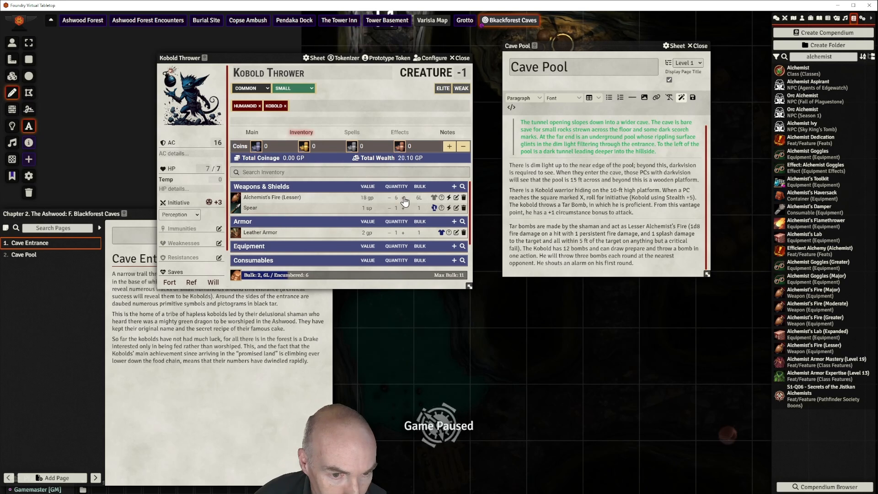
left_click(403, 198)
left_click(404, 198)
left_click(403, 198)
left_click(403, 198)
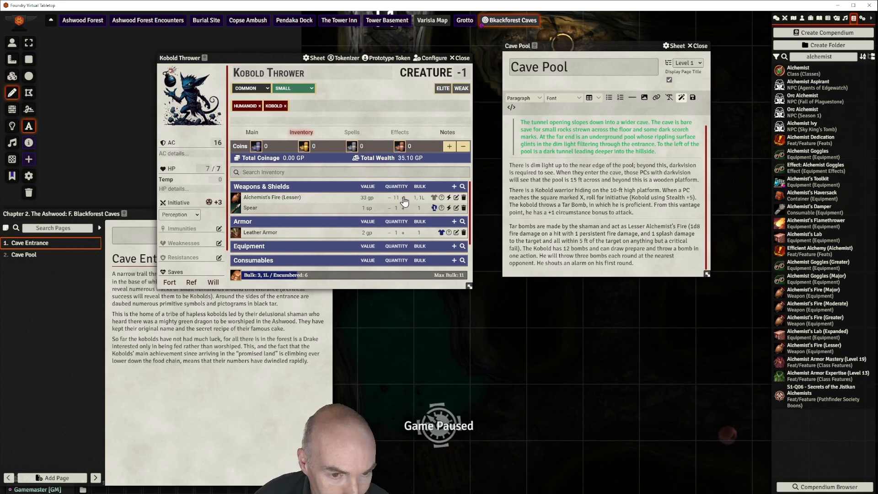
left_click(403, 198)
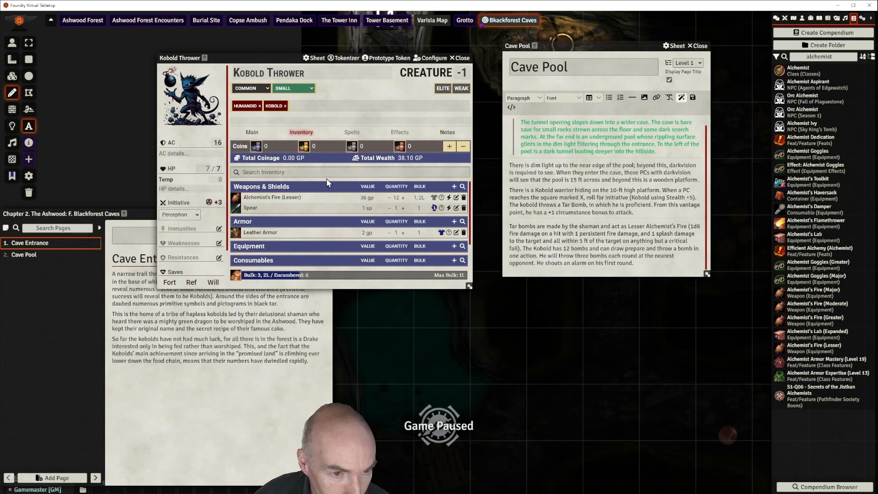
- Change the Kobold Thrower's Spear to Worn and its Alchemist's Fire (Lesser) to Held 1H
left_click_drag(279, 55, 306, 57)
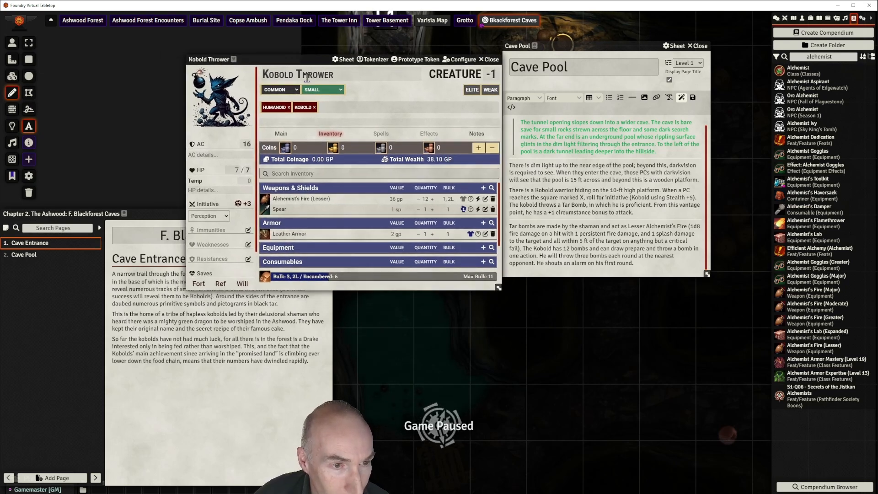
left_click(283, 134)
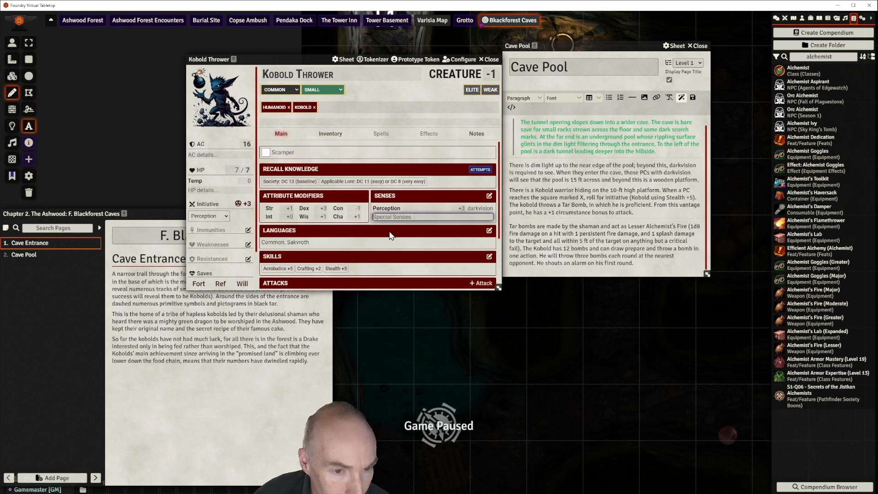
scroll(398, 242, "down", 3)
scroll(319, 260, "up", 3)
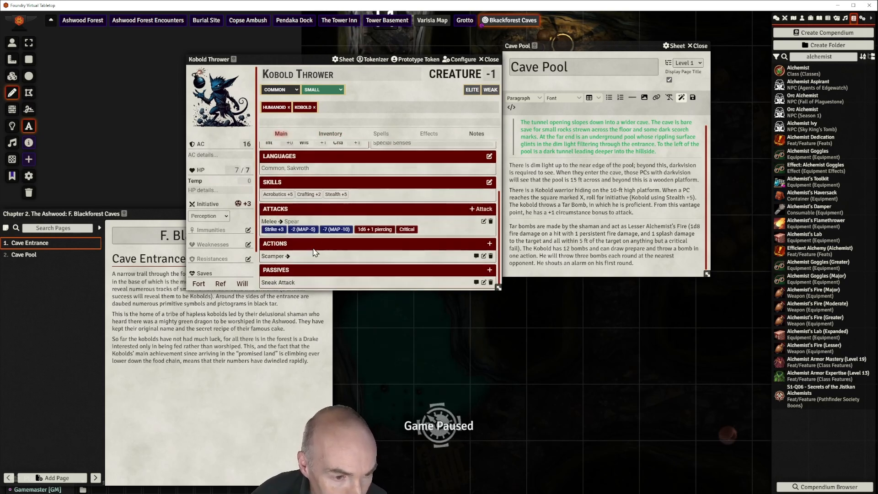
left_click(330, 134)
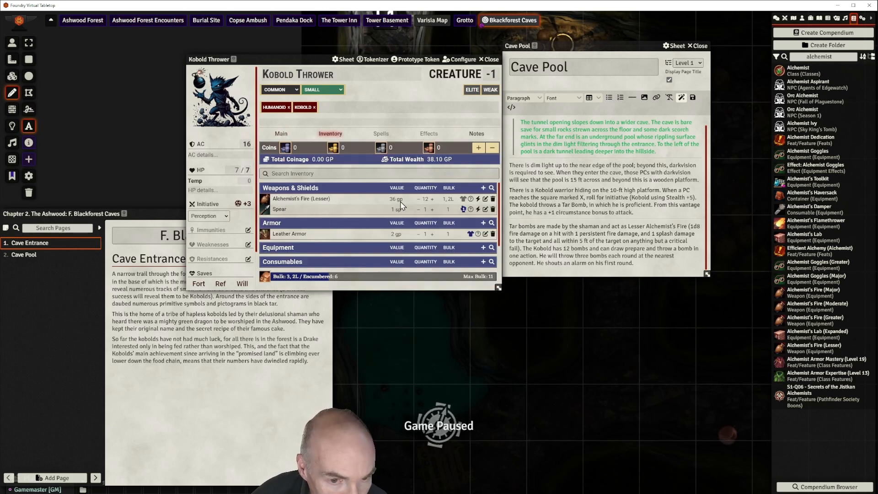
left_click(479, 200)
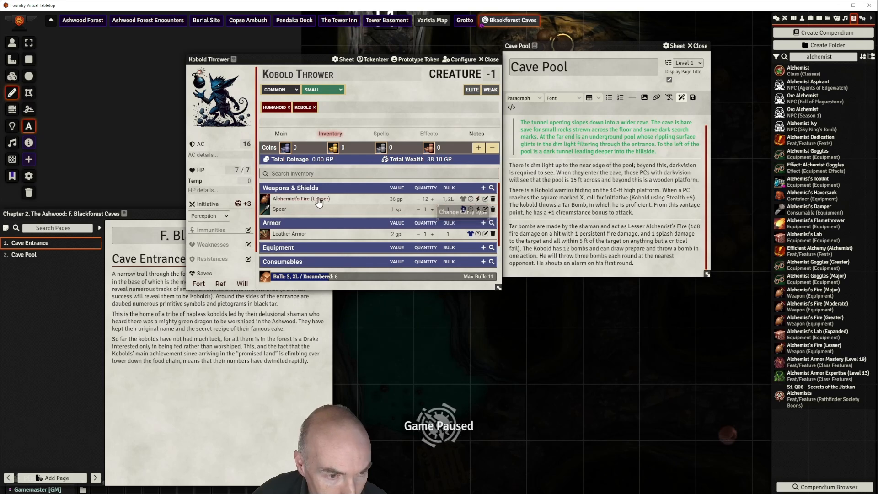
left_click(464, 210)
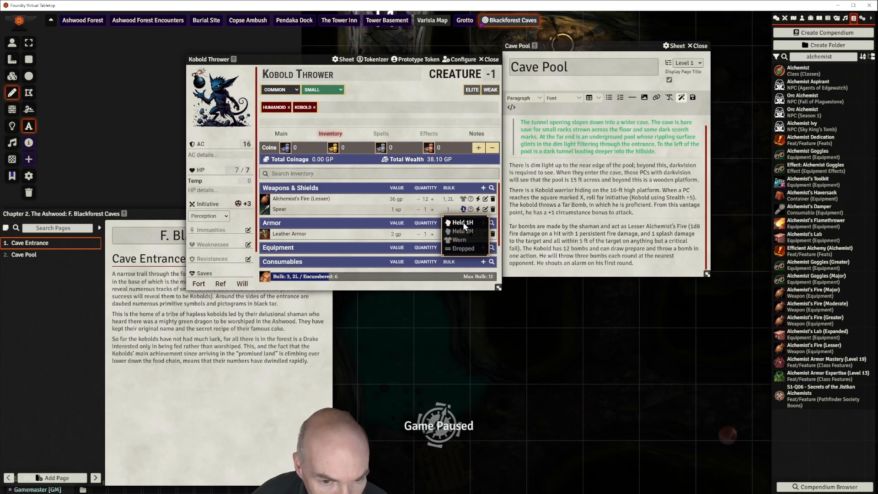
left_click(460, 240)
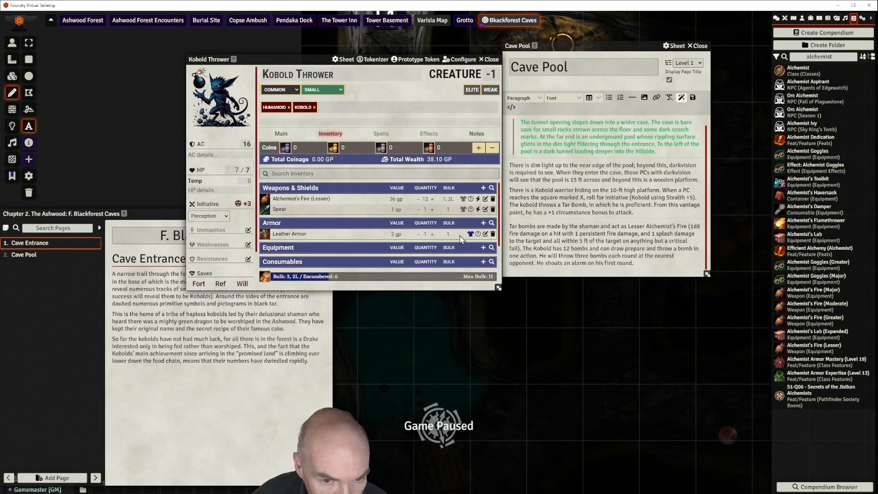
left_click(463, 200)
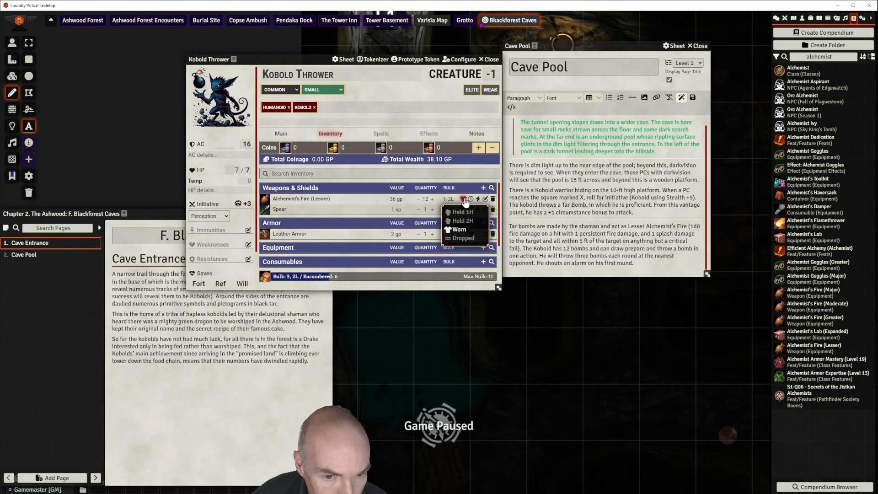
left_click(463, 213)
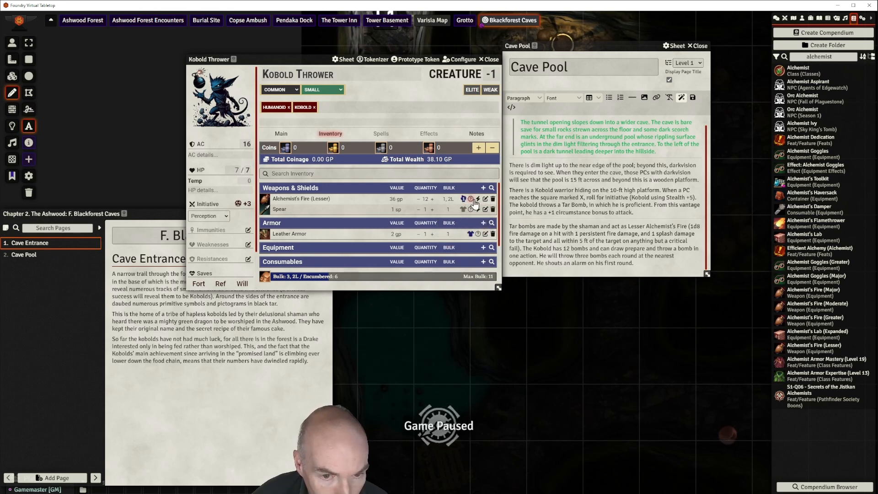
- Generate an NPC attack from the Kobold Thrower's Alchemist's Fire (Lesser) and bring up its attacks list
left_click(478, 199)
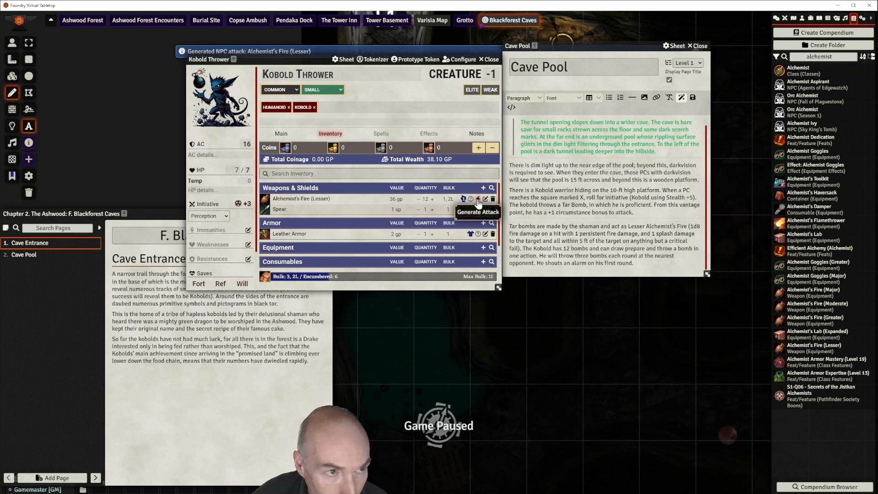
left_click(281, 134)
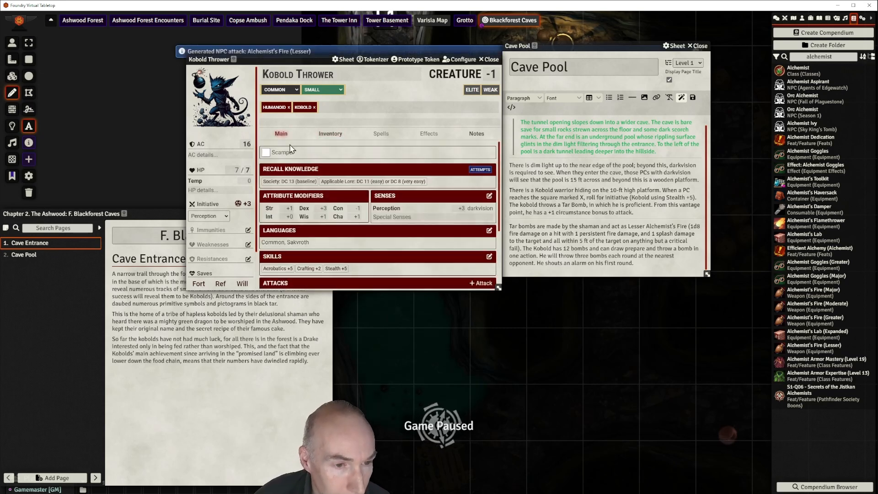
scroll(372, 220, "down", 2)
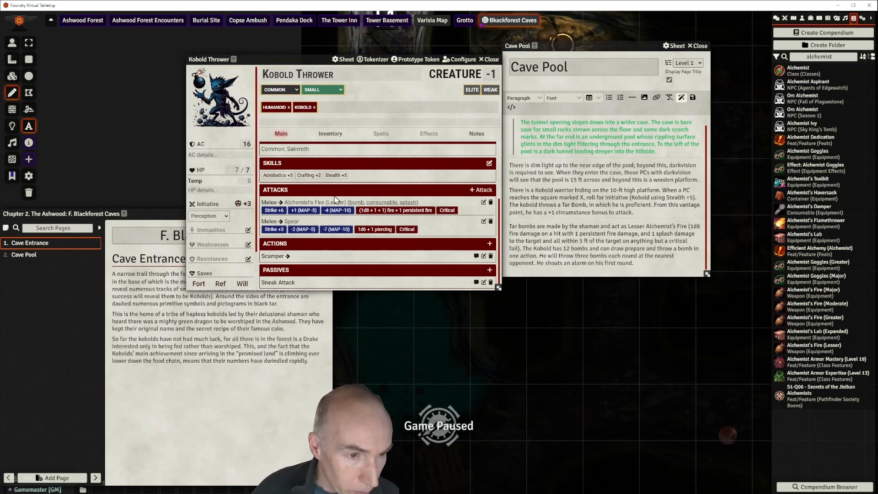
- Review the Kobold Thrower's attributes and attacks, and read the descriptions of its Scamper action and Sneak Attack passive
scroll(315, 201, "up", 2)
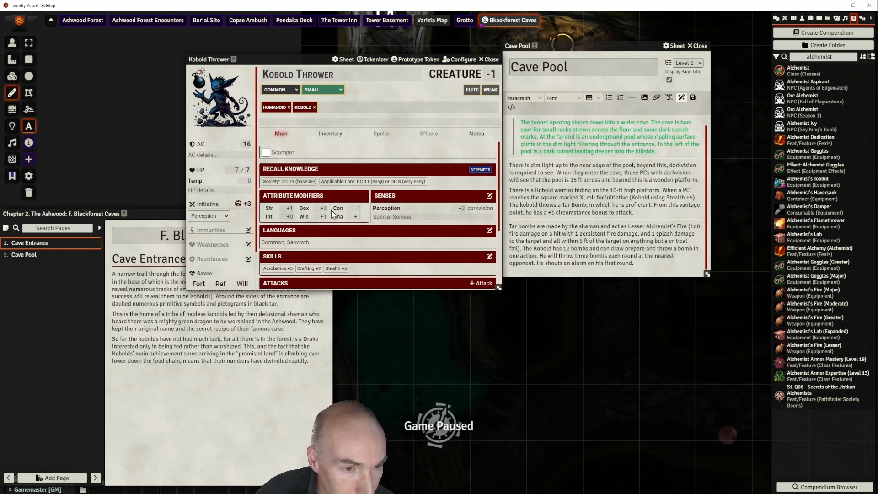
scroll(333, 214, "down", 2)
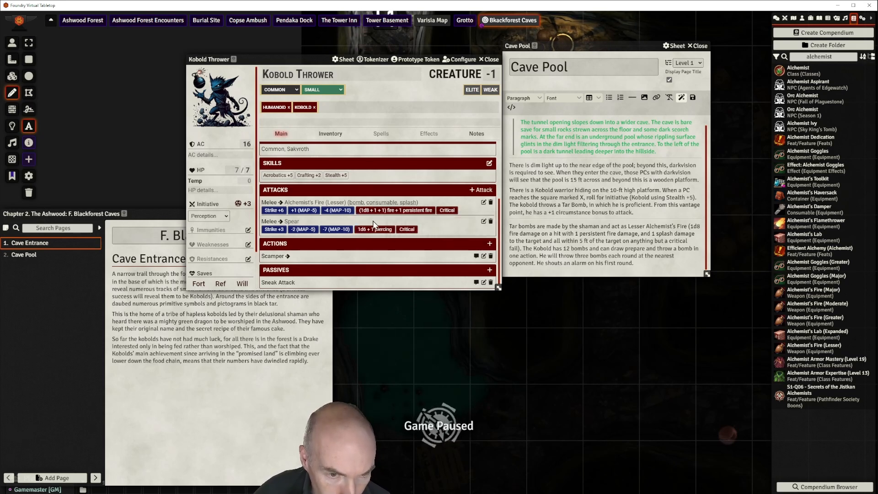
scroll(439, 231, "up", 1)
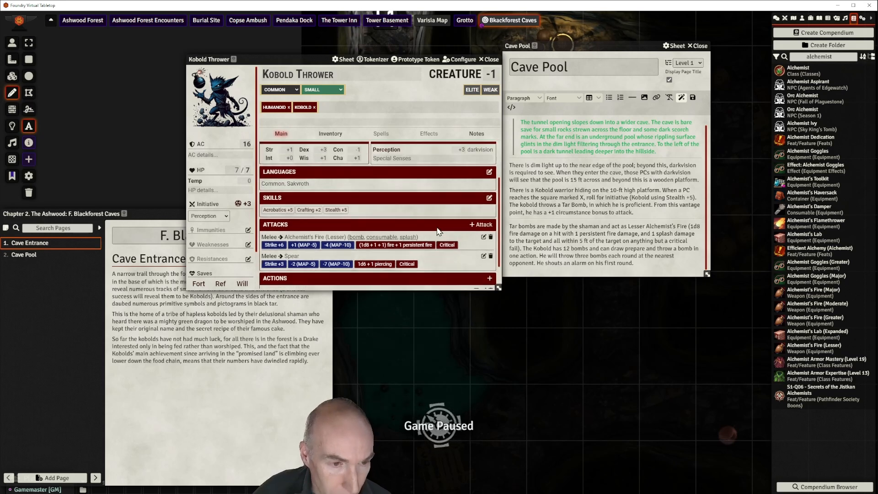
scroll(439, 231, "down", 1)
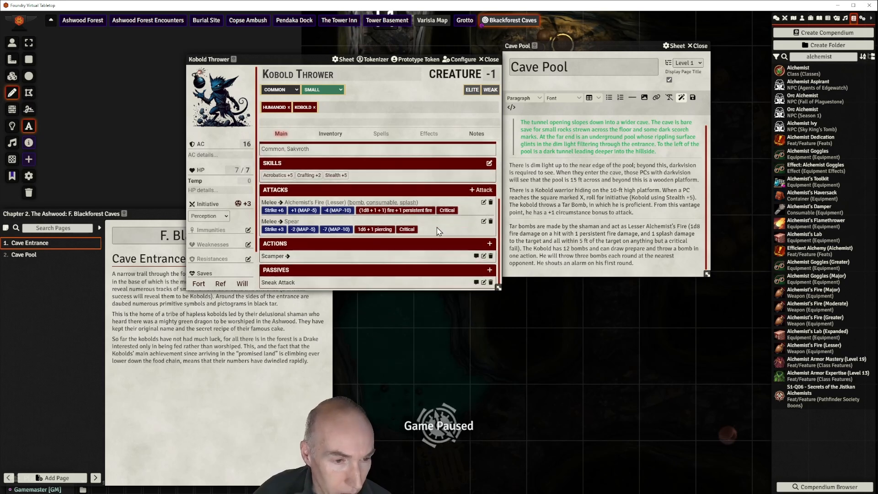
left_click(273, 257)
scroll(420, 253, "down", 1)
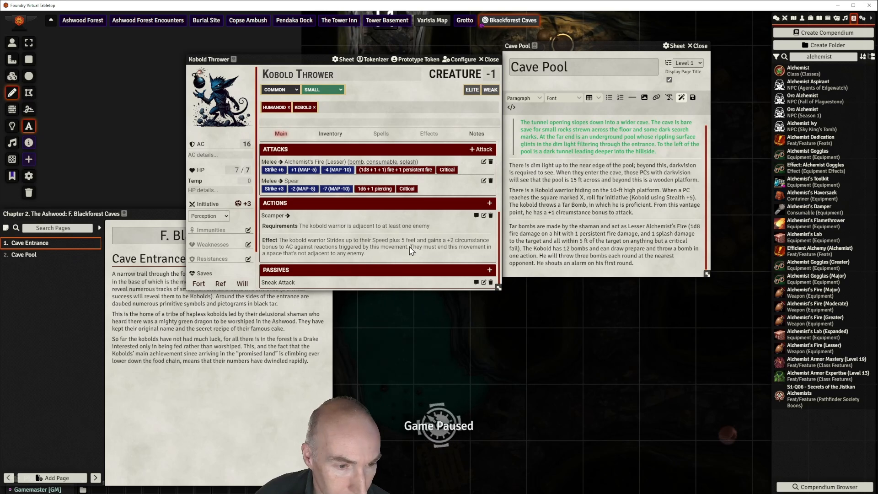
scroll(410, 250, "up", 2)
scroll(411, 251, "down", 2)
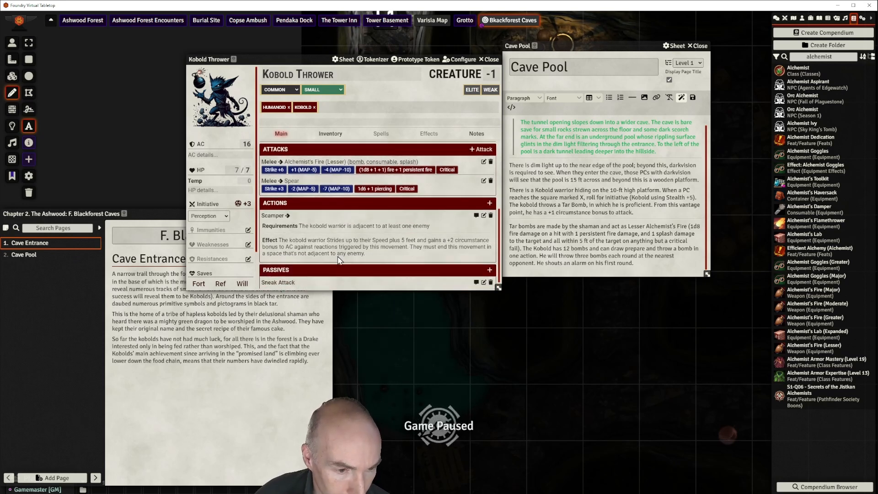
scroll(419, 240, "down", 1)
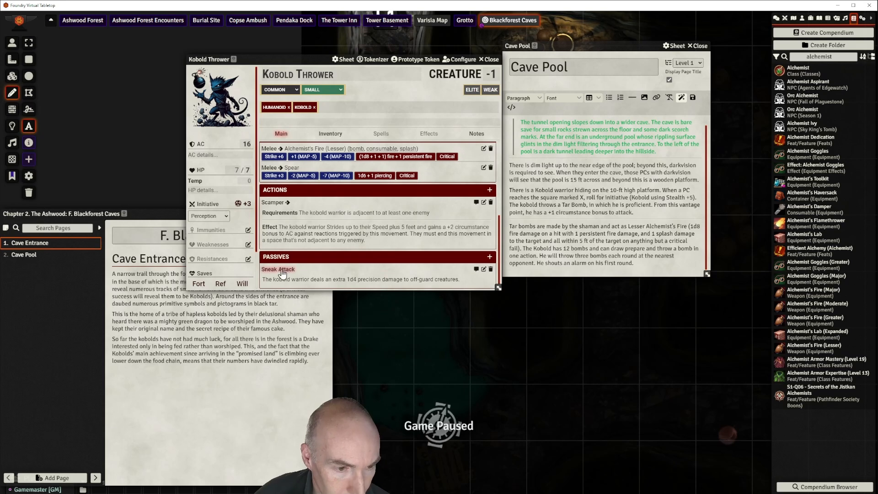
- Review the Kobold Thrower's skills, senses and attribute modifiers, and close its sheet
scroll(414, 243, "up", 5)
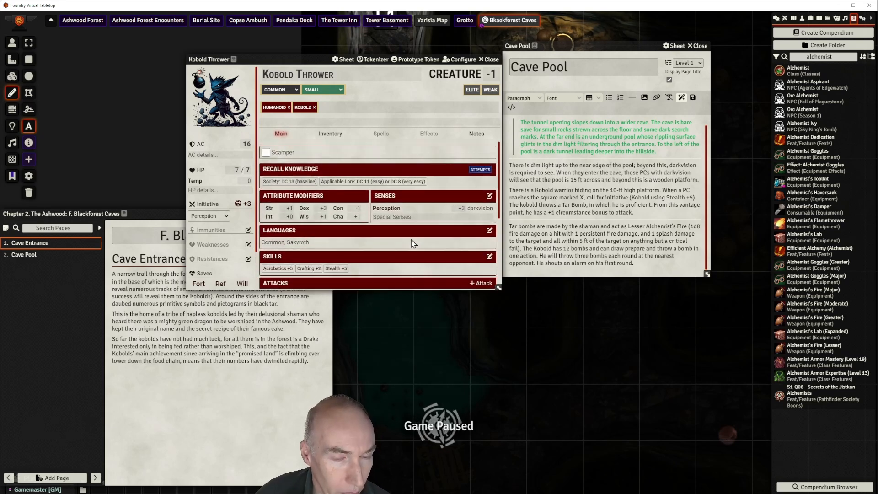
scroll(413, 243, "down", 4)
scroll(413, 244, "up", 4)
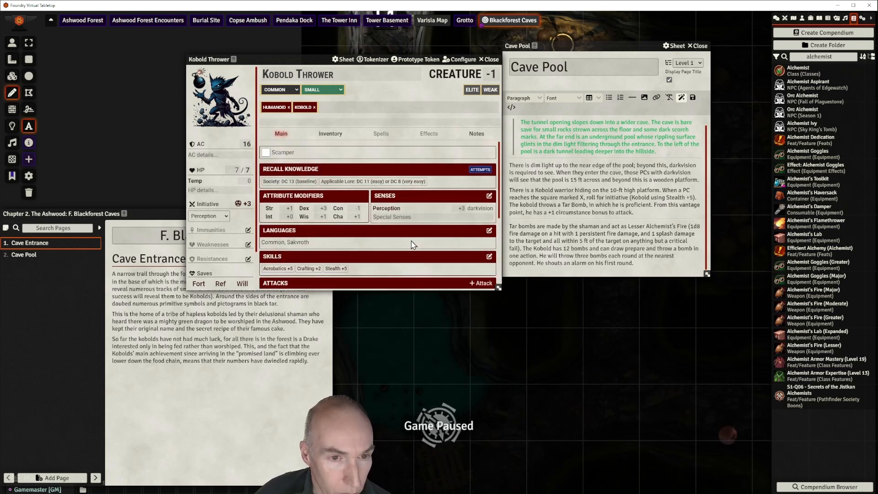
left_click_drag(315, 59, 321, 97)
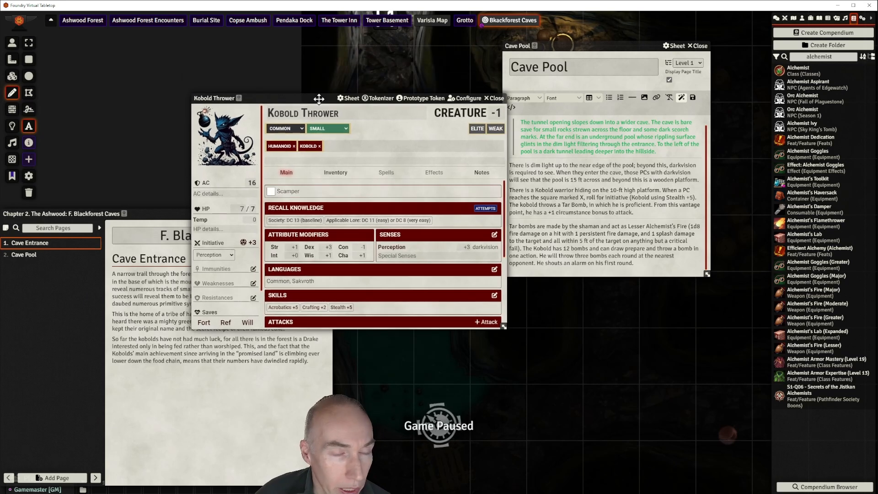
left_click(497, 98)
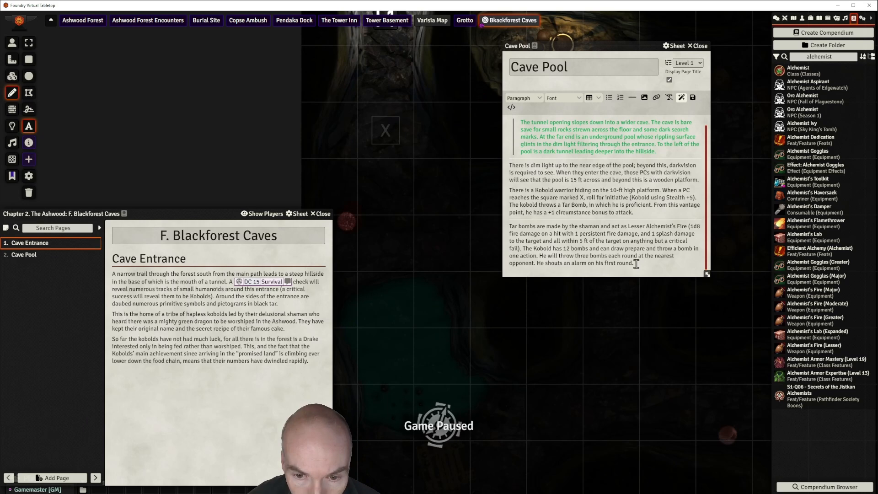
- Insert horizontal rules after the tar bombs paragraph of the Cave Pool page, leaving an empty line between them
key("Return")
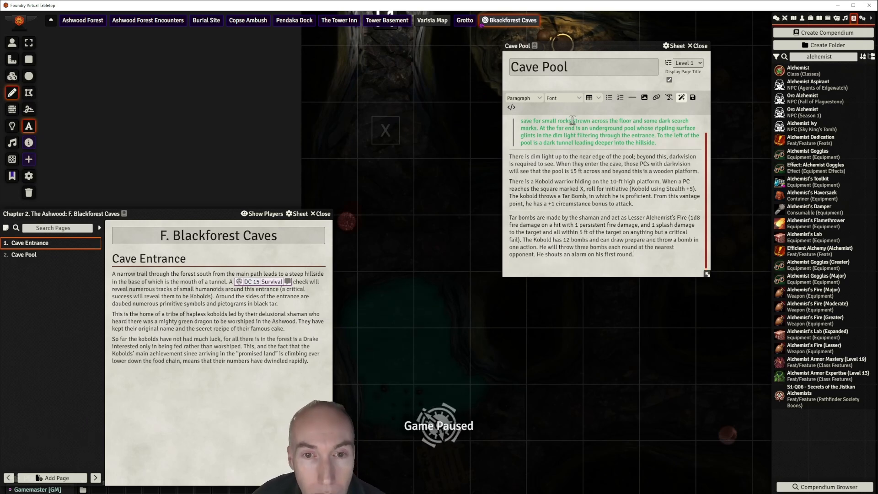
left_click(632, 97)
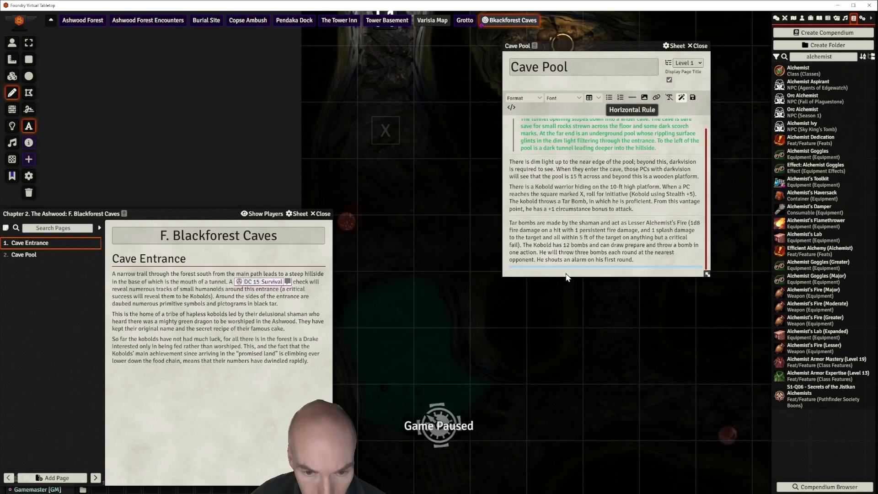
left_click(560, 269)
key("Return")
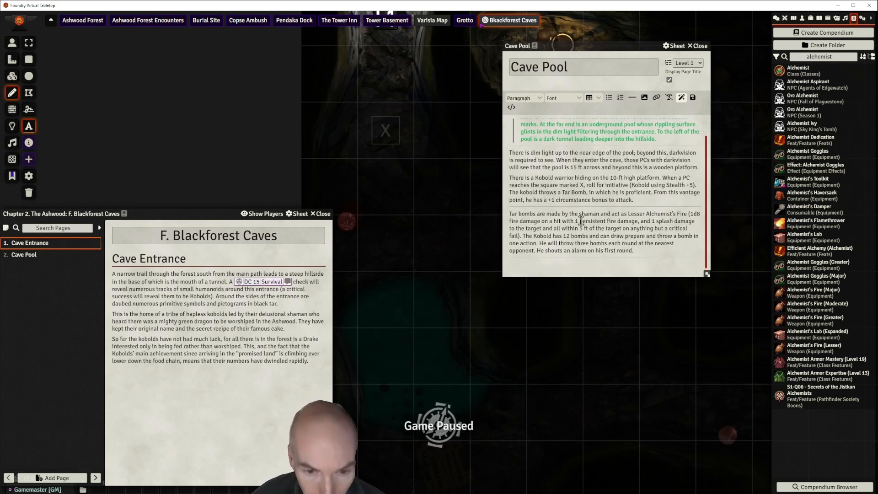
scroll(608, 188, "down", 1)
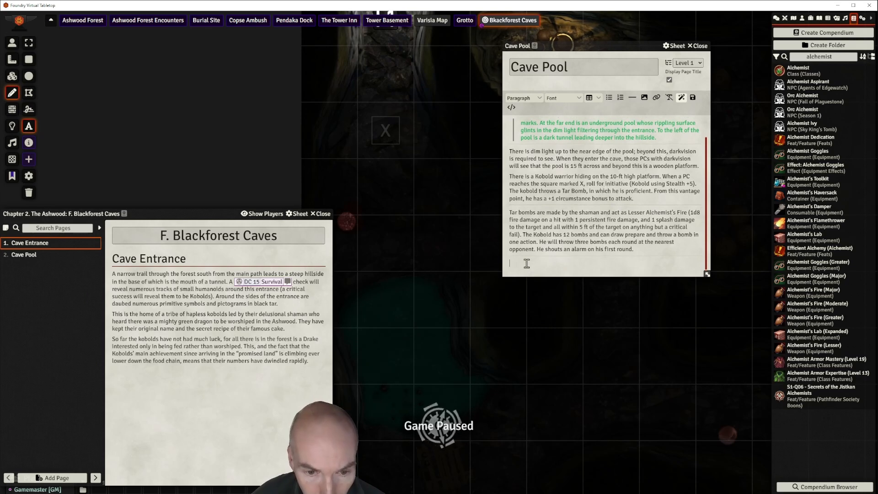
left_click(634, 100)
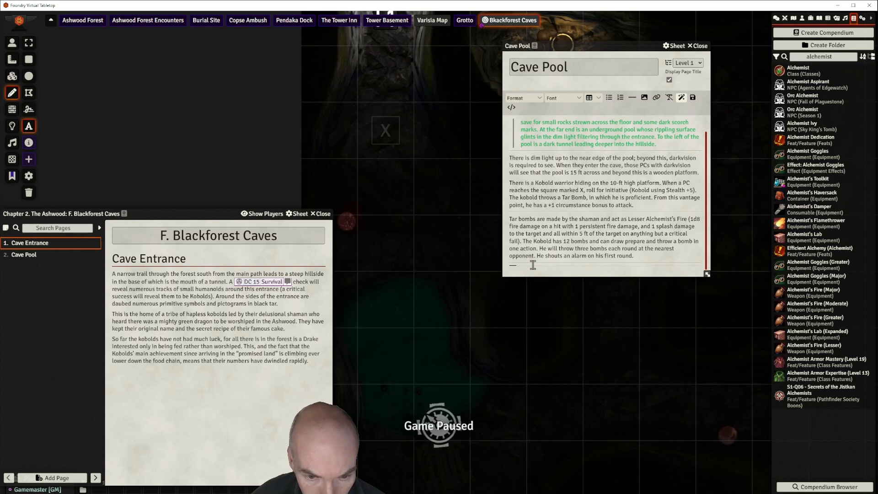
- Insert a link to the Kobold Thrower actor between the horizontal rules and save the Cave Pool page
left_click(803, 19)
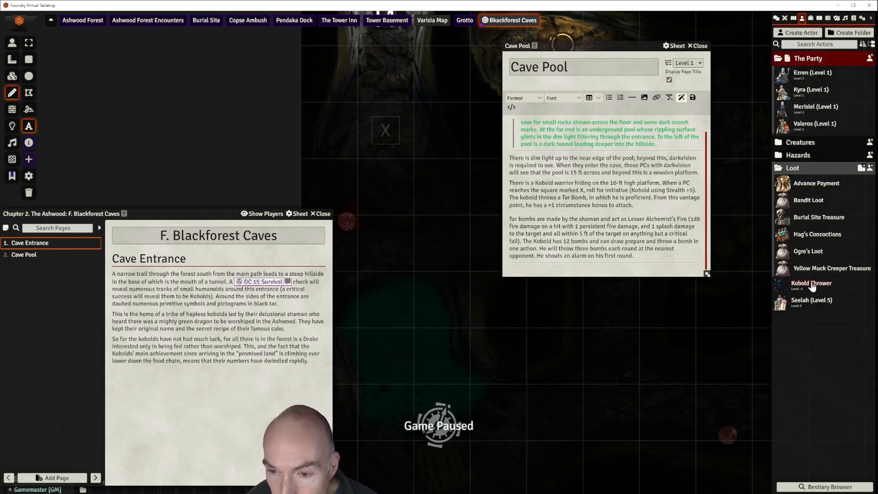
left_click_drag(812, 286, 549, 270)
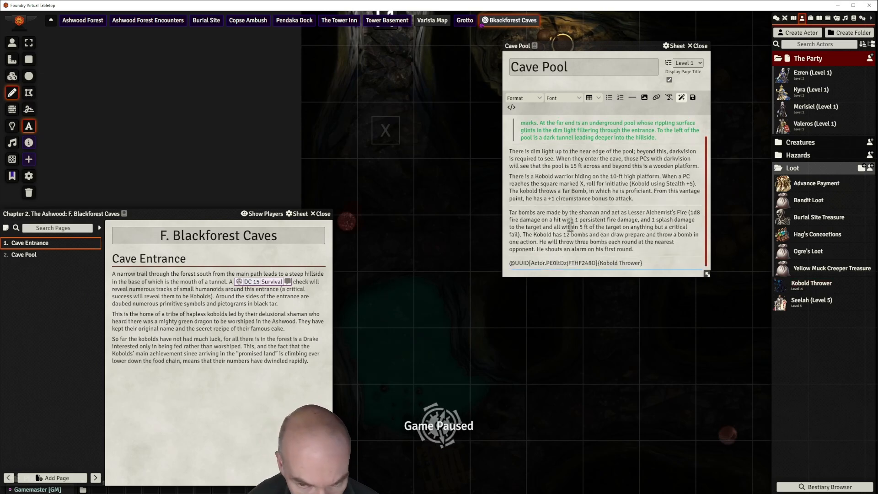
left_click(693, 97)
- Show the saved Cave Pool page in the F. Blackforest Caves journal and arrange both windows so the map's pool area is visible
left_click_drag(205, 213, 194, 133)
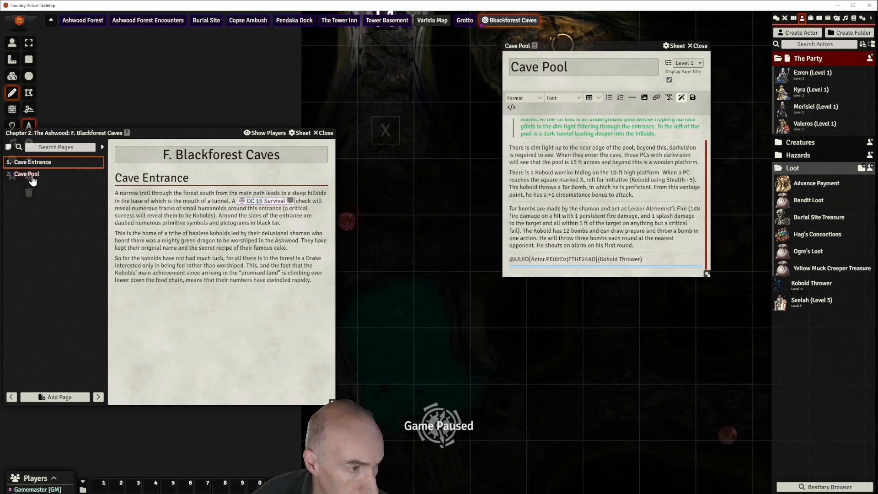
left_click(27, 175)
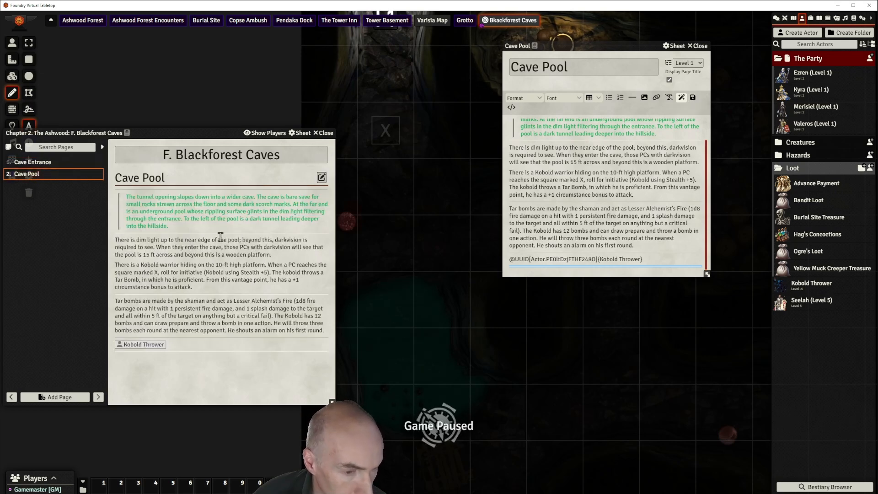
left_click_drag(205, 135, 204, 147)
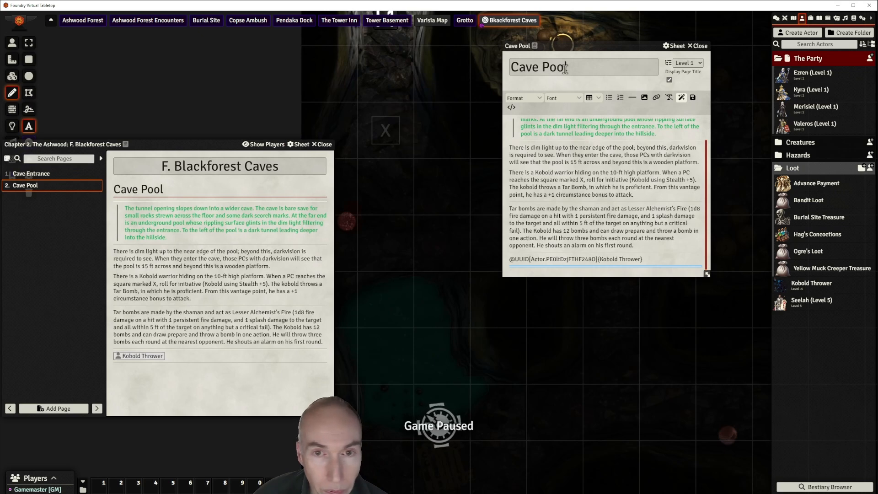
left_click_drag(599, 46, 630, 50)
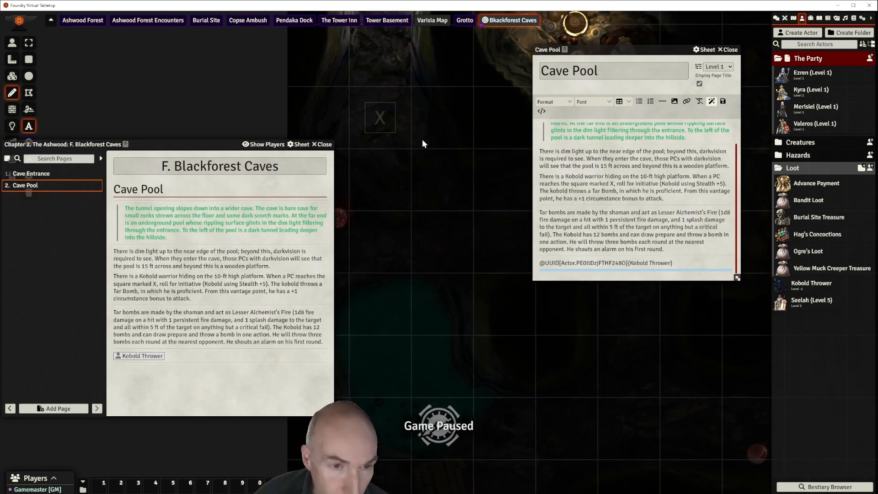
scroll(421, 139, "down", 5)
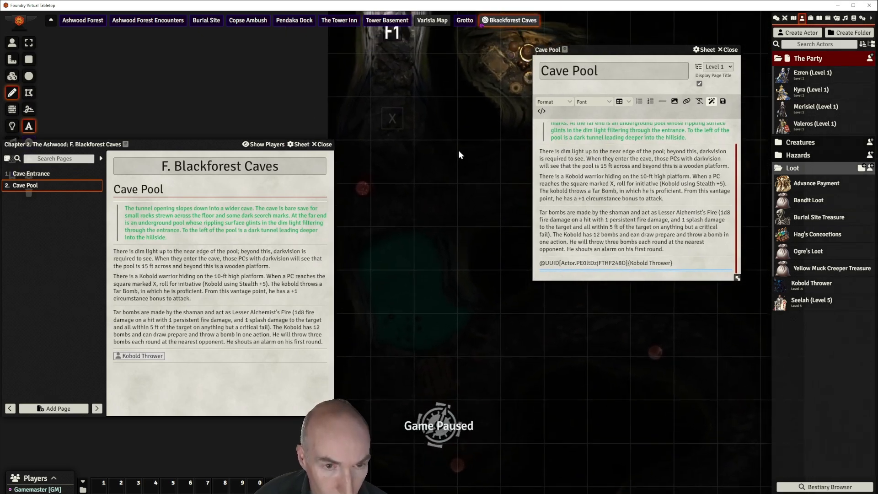
mouse_move(459, 150)
left_mouse_down()
mouse_move(477, 122)
mouse_move(461, 111)
left_mouse_up()
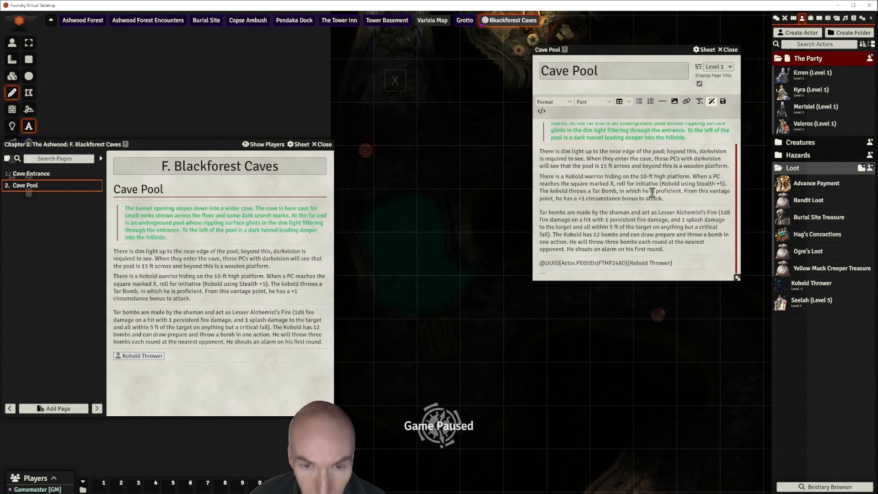
- Add the title "Avoiding Combat" below the Kobold Thrower link and format it as Heading 2
key("Return")
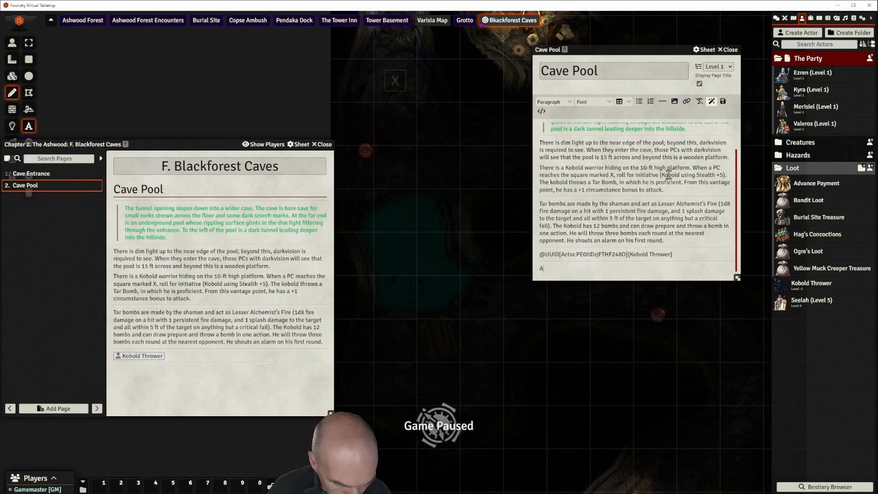
type("Avoiding C")
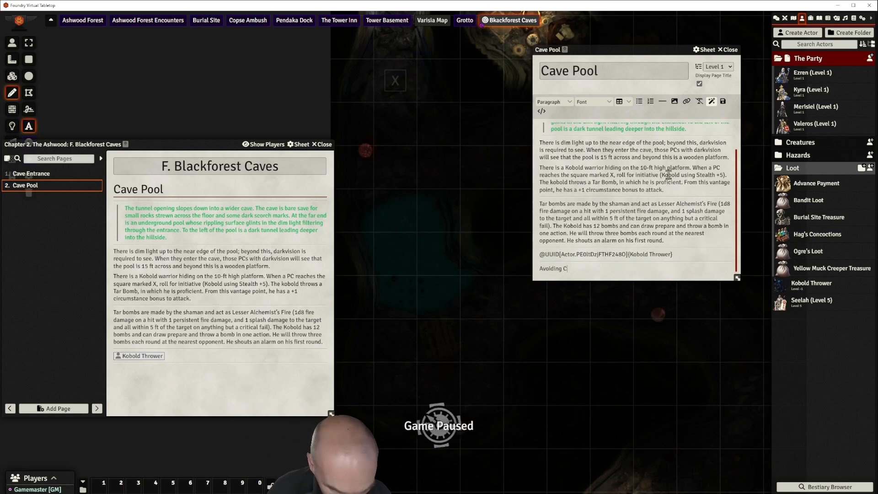
type("ombat")
key("Return")
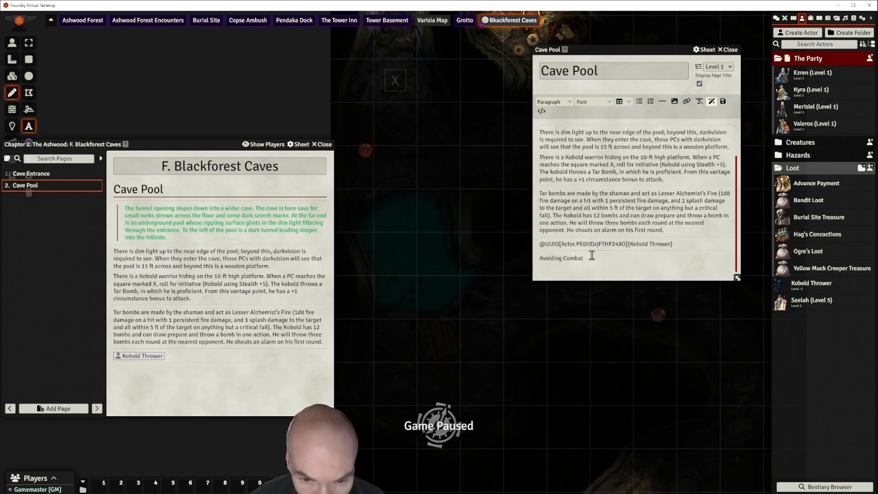
left_click_drag(588, 259, 537, 266)
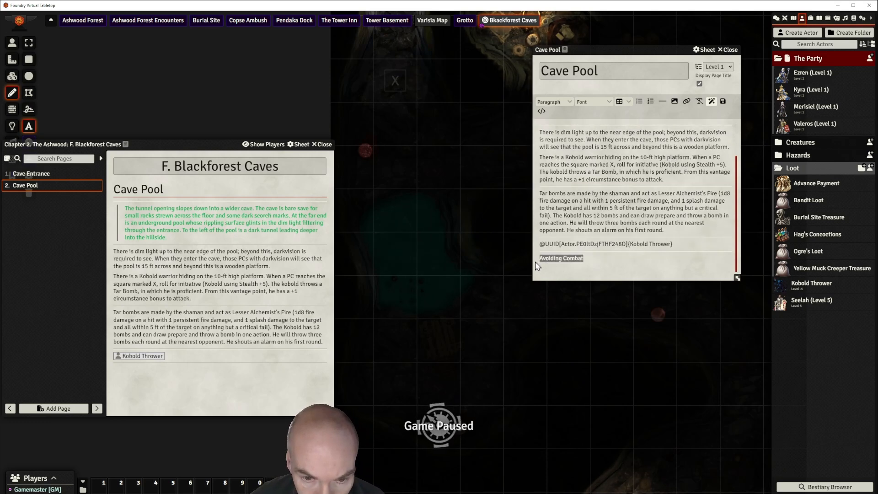
left_click(554, 102)
mouse_move(561, 115)
left_click(590, 128)
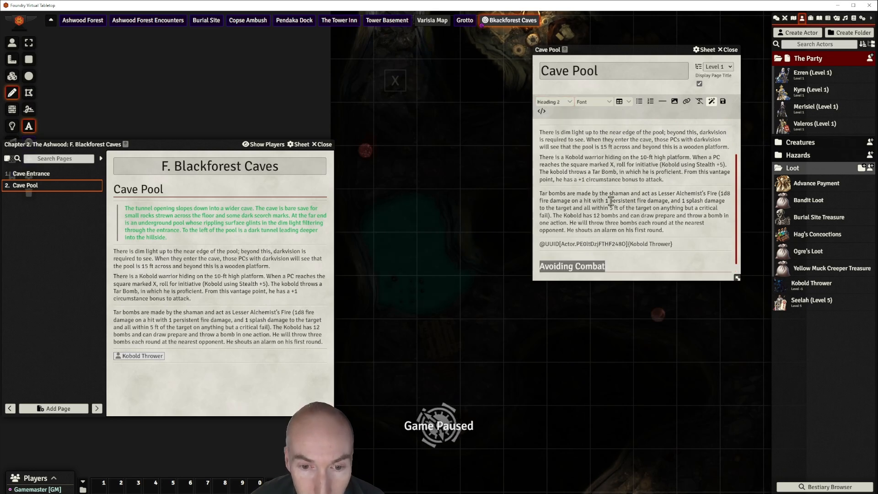
- Write under the heading: "If the party shouts that they want to parley, the Kobold will direct them to the side tunnel."
left_click(578, 268)
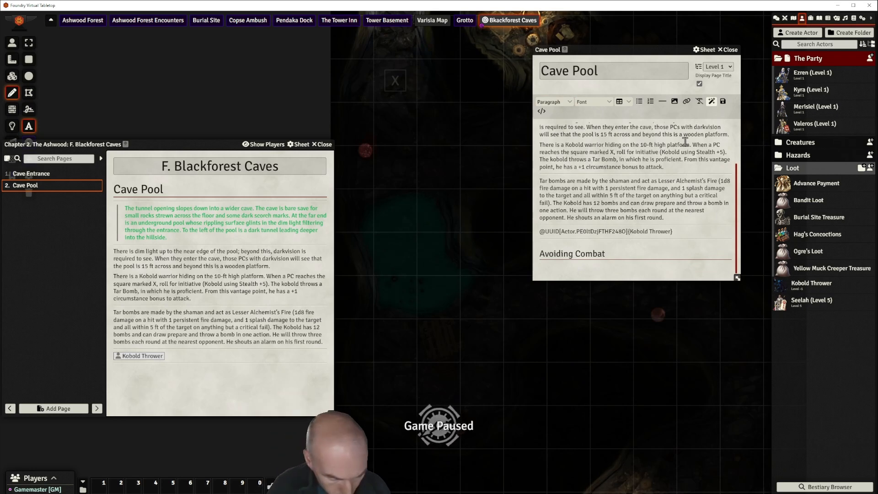
type("If the party shouts that they want to parley, the Kobold will direct them to the side tunnel.")
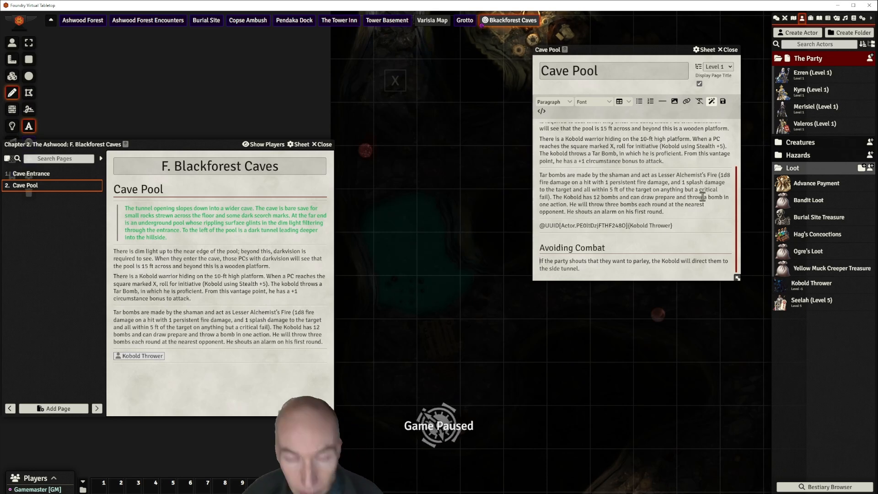
- Insert "whether theyhave seen the kobold before" after "parley," in the Avoiding Combat paragraph
left_click(651, 262)
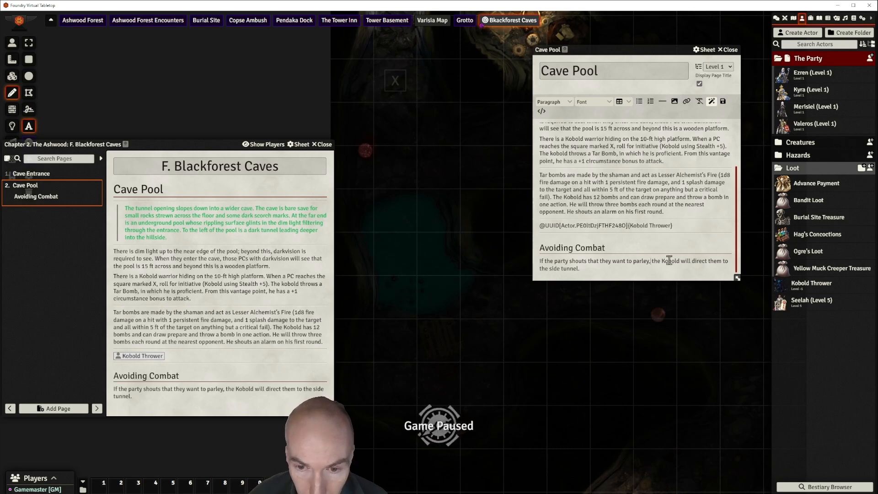
type("whewther")
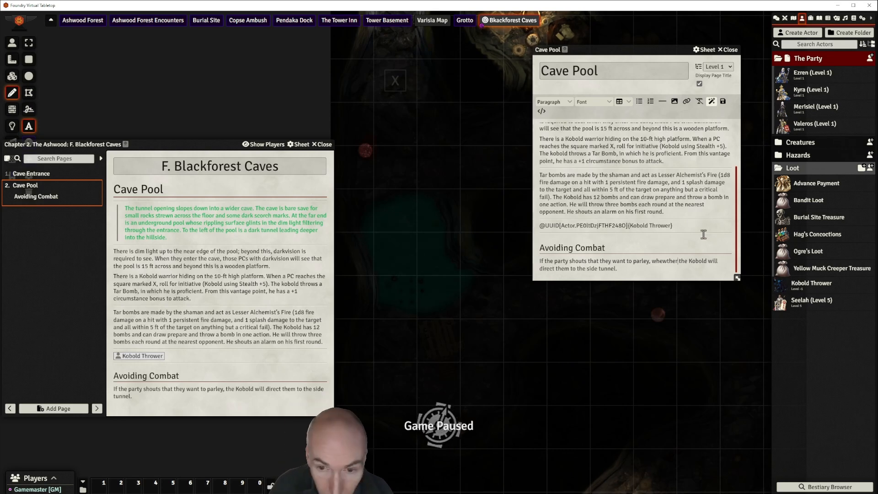
key("BackSpace")
key("BackSpace")
key("BackSpace")
key("BackSpace")
key("BackSpace")
type("ther theyh")
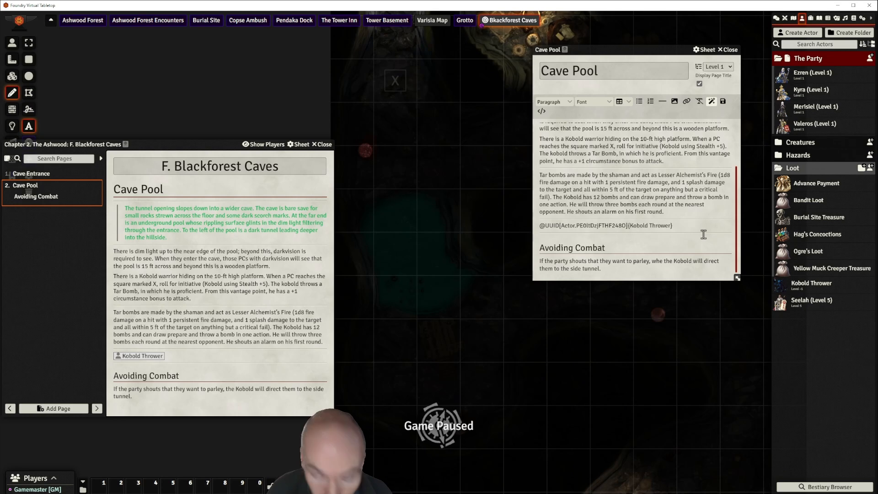
type("ave seen")
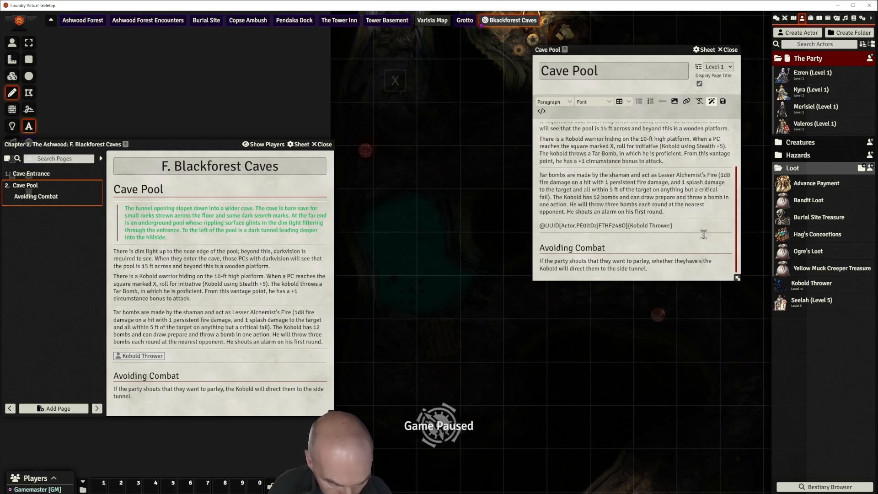
type(" to e")
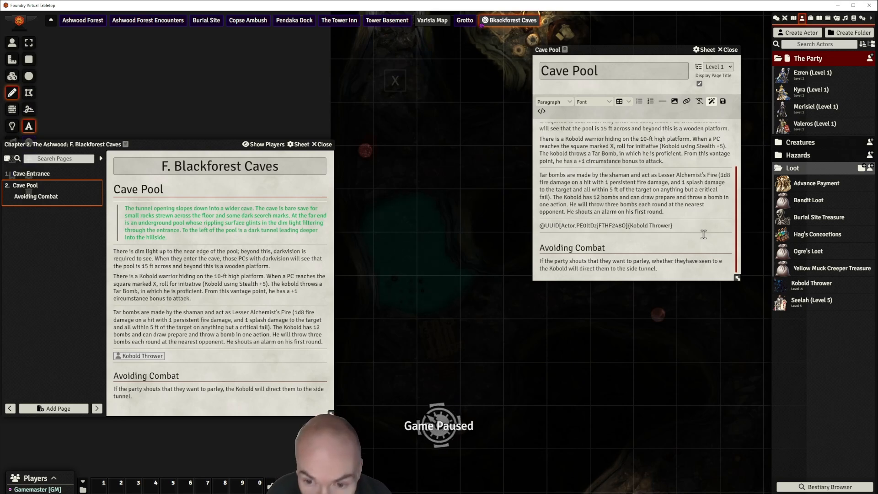
key("BackSpace")
key("BackSpace")
key("BackSpace")
type("he ")
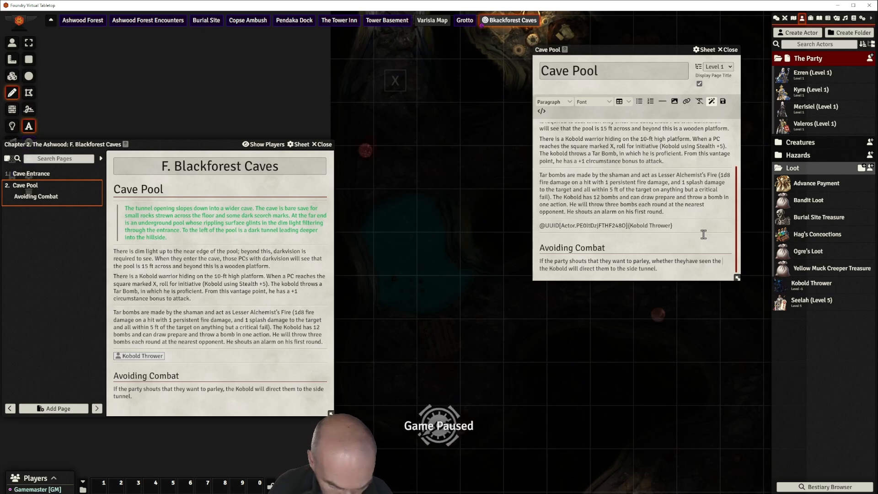
type("kobold before ")
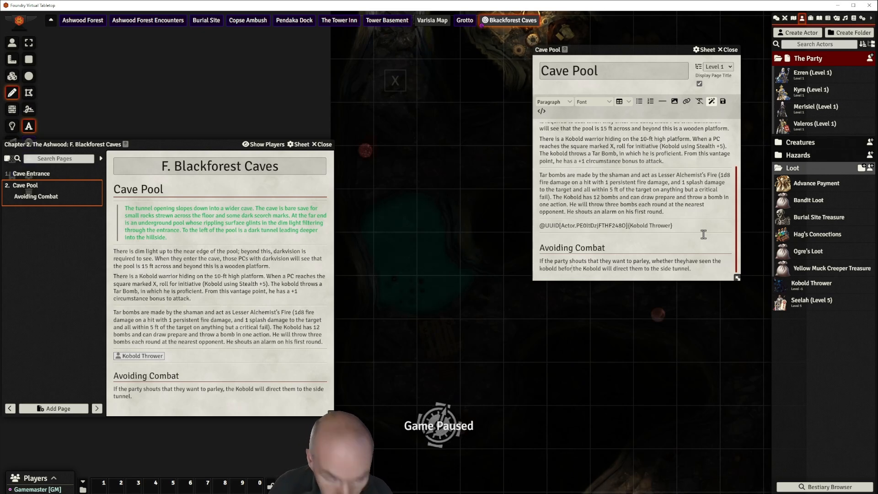
- Extend the inserted clause with "approaching to the point where the kobold launches his first bomb, or"
type("approach")
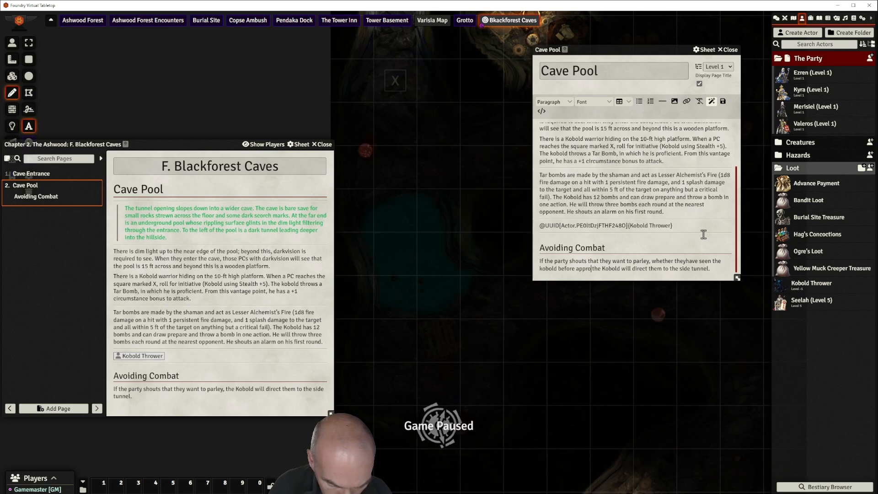
type("ing to th")
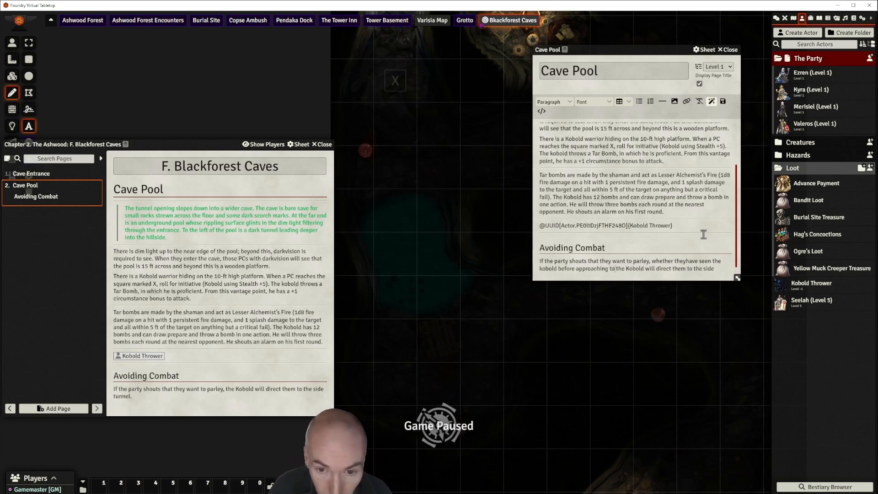
type("e ")
type("point where t")
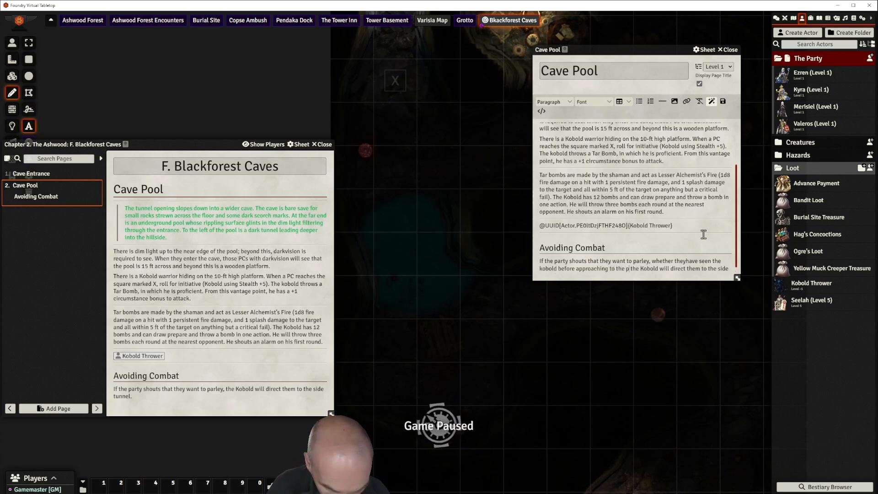
type("he kobold ")
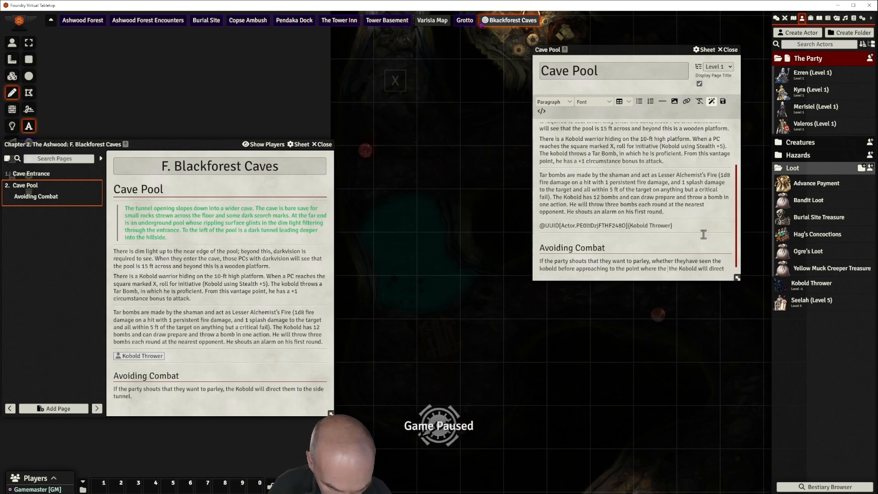
type("launches ")
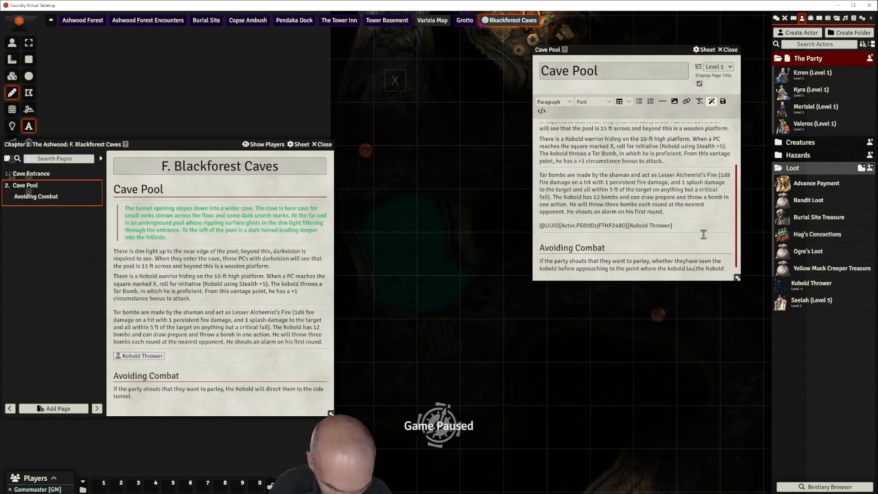
type("his first b")
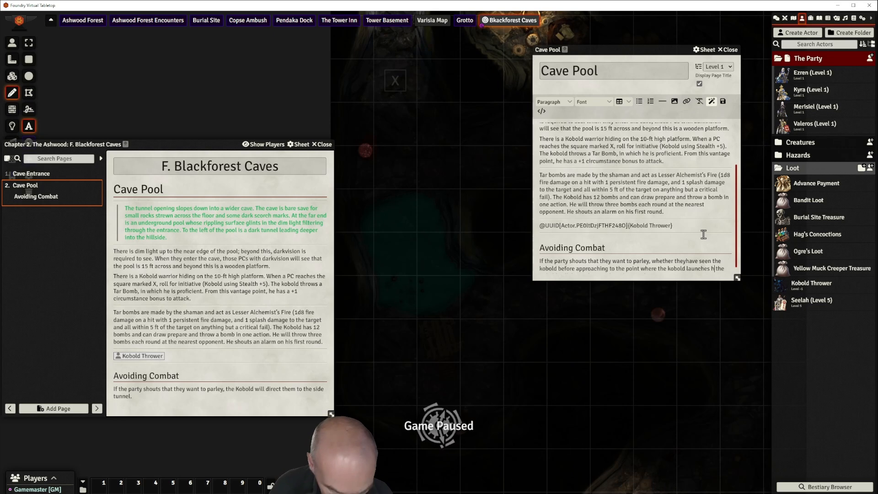
type("omb, or ")
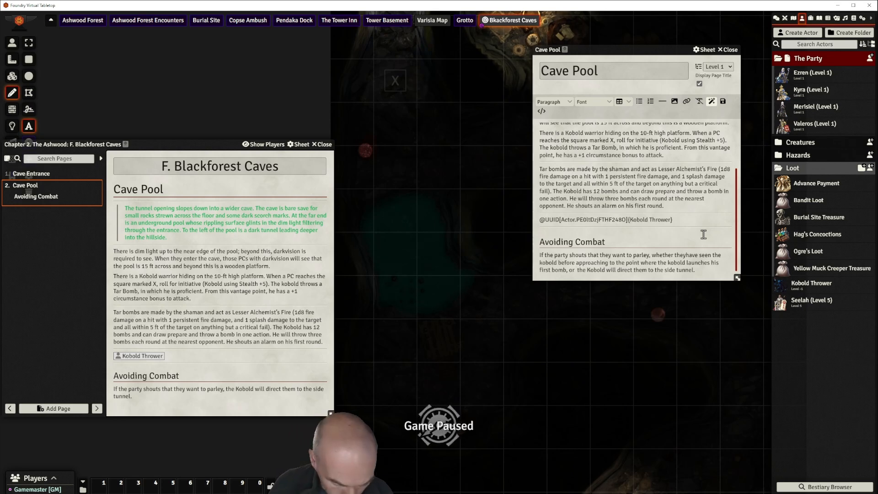
- Complete the parley condition with "after combat has started," following "first bomb, or"
type("after c")
type("ombat has ss")
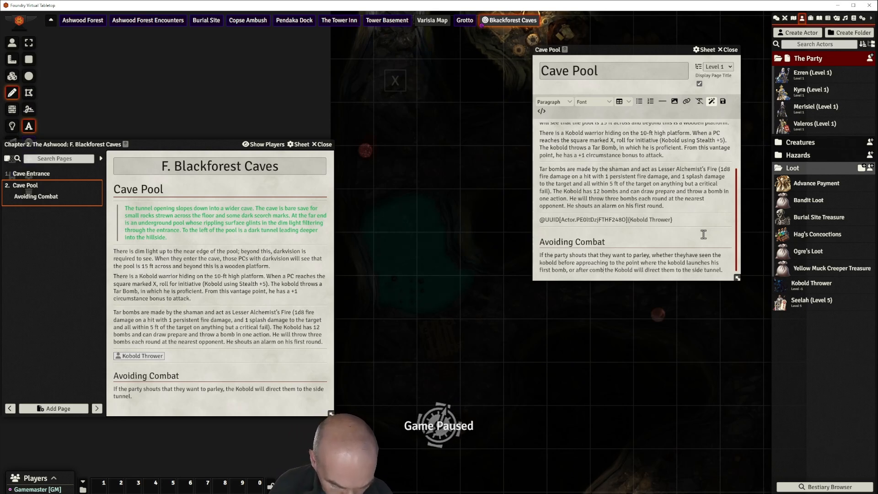
key("BackSpace")
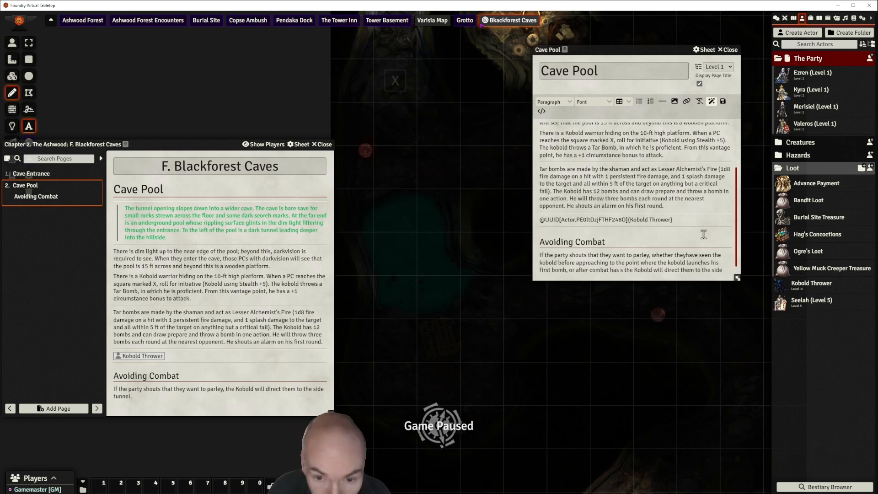
type("tarted")
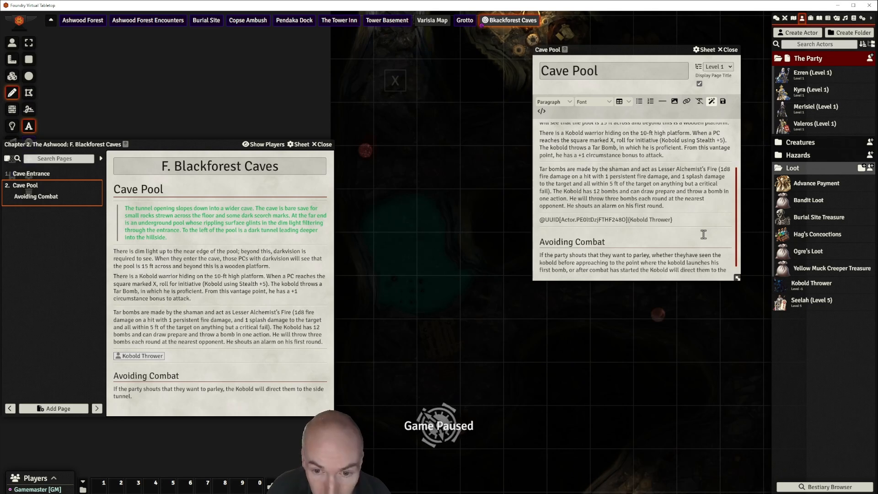
type(",")
scroll(712, 230, "down", 1)
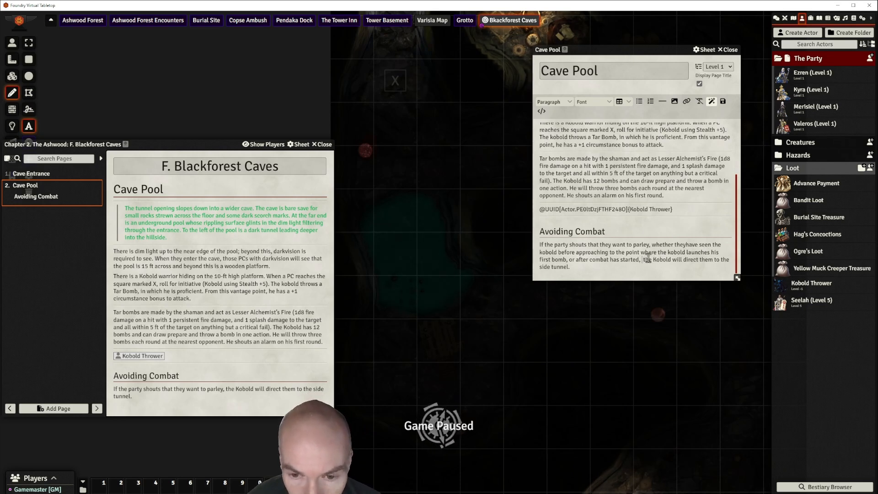
type("m")
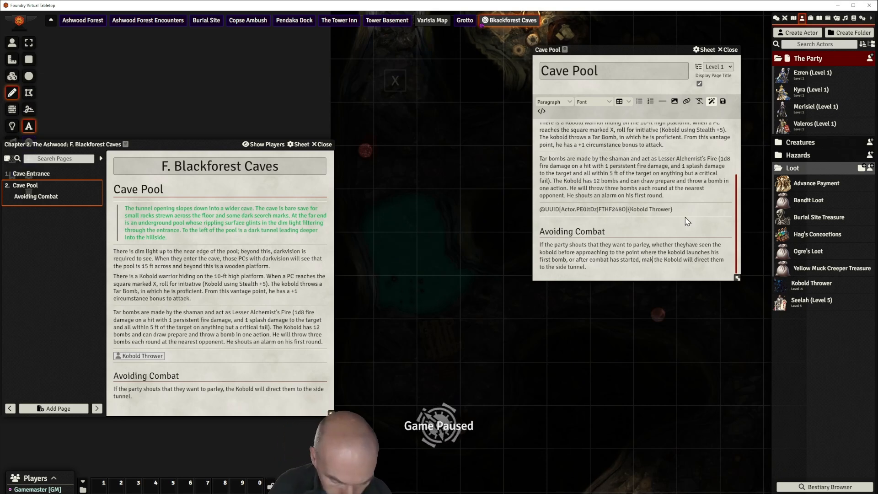
type("ake a")
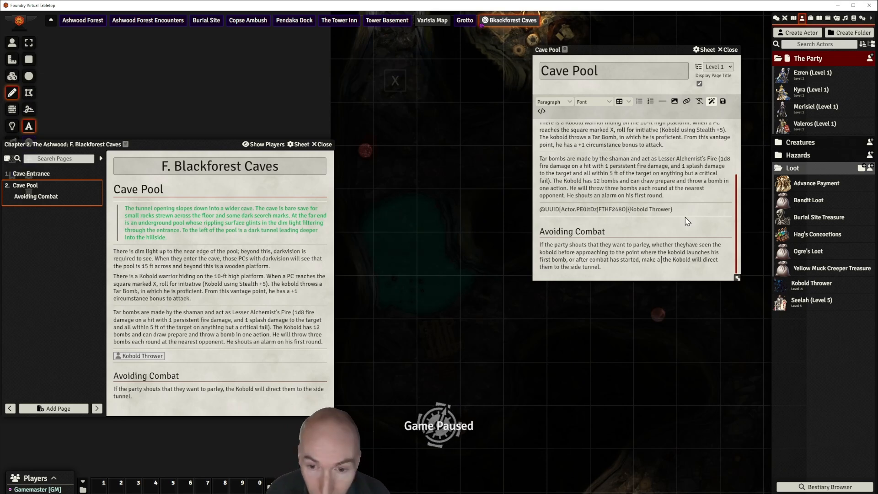
key("BackSpace")
key("BackSpace")
key("BackSpace")
key("BackSpace")
key("BackSpace")
key("BackSpace")
key("BackSpace")
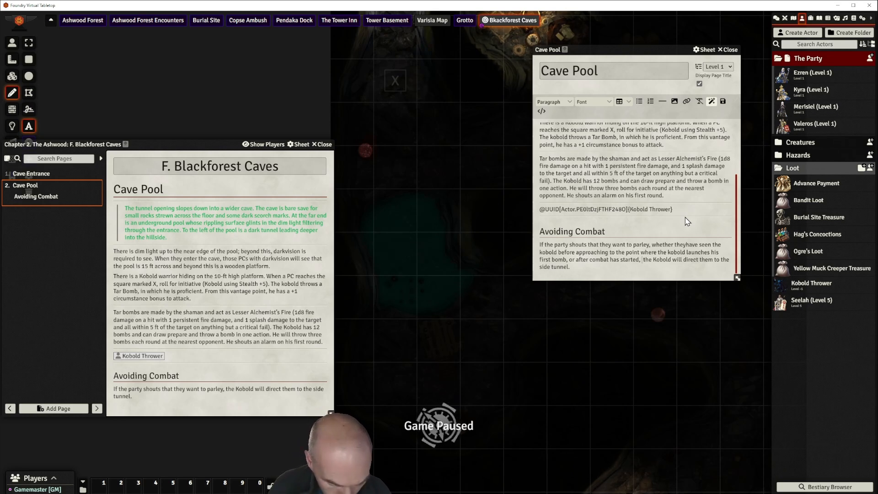
- Insert "the PC may make a diplomacy or intimidation check" after "combat has started," and correct the spelling of diplomacy
type("the PC")
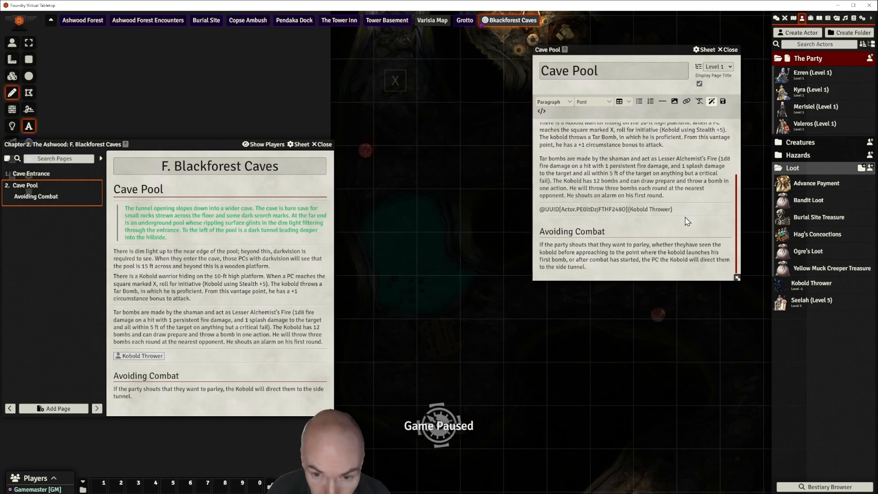
type(" may make a")
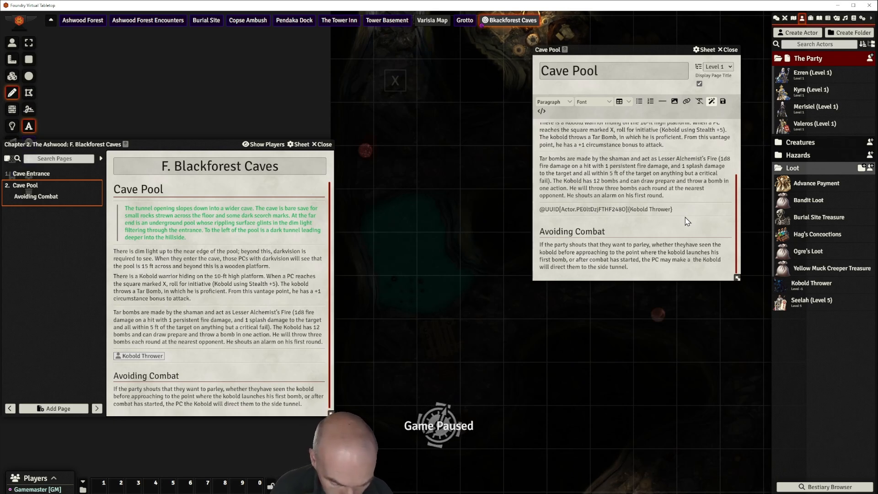
type(" diplpomacy")
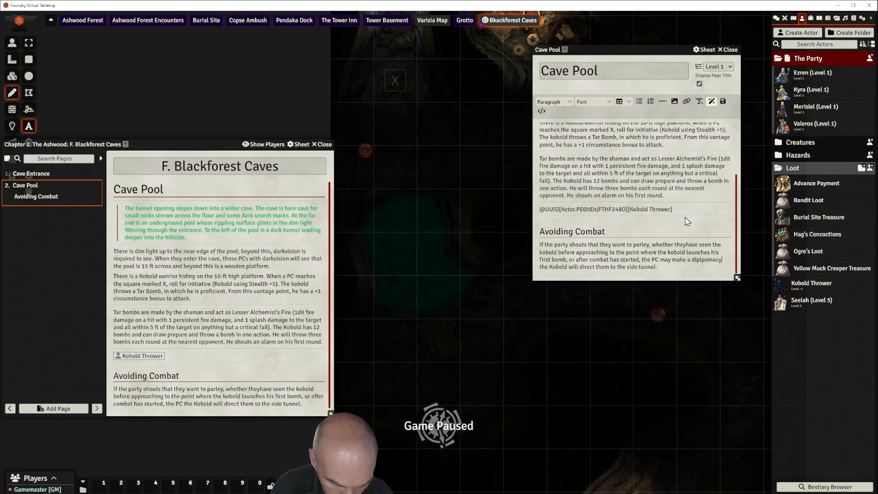
type(" or intimid")
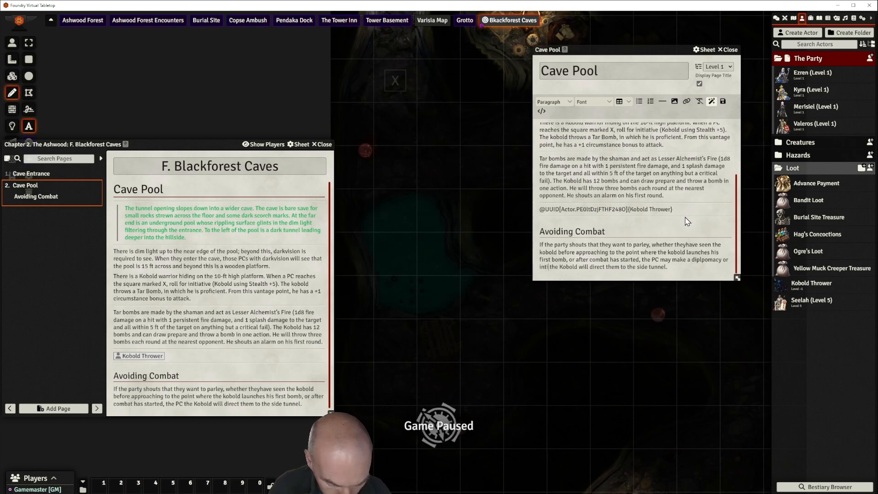
type("ation check")
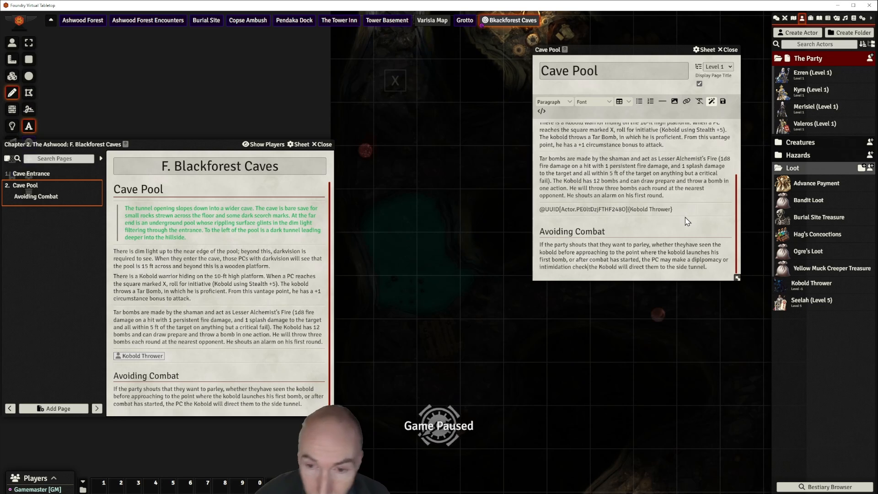
left_click(703, 259)
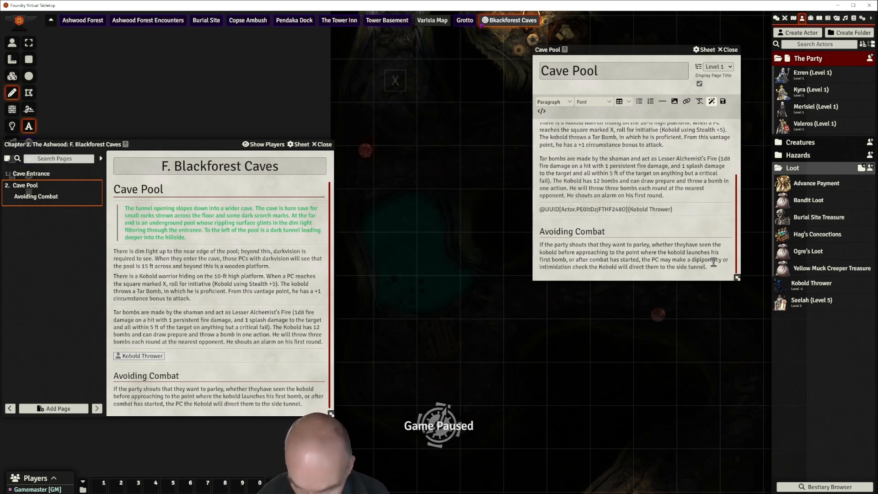
- End the check sentence with "against the Kobold's Will DC.", reusing the existing "the Kobold" and leaving "will direct them to the side tunnel."
left_click(589, 267)
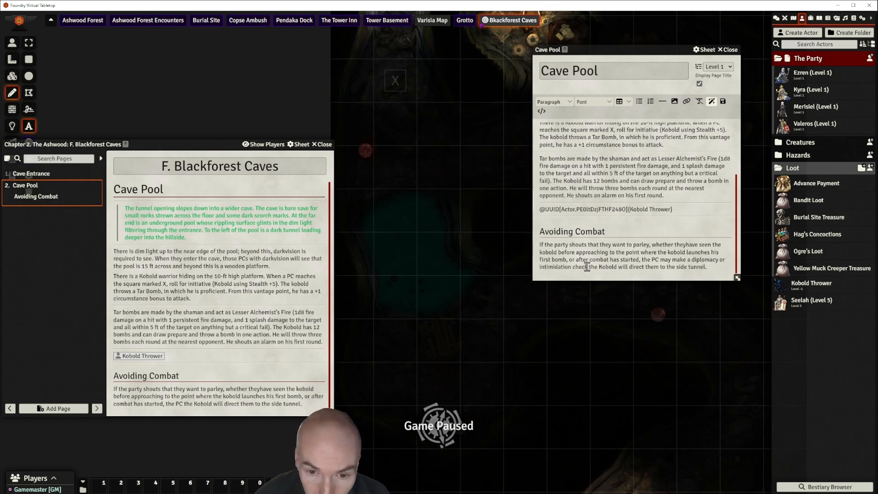
type("ation check against the")
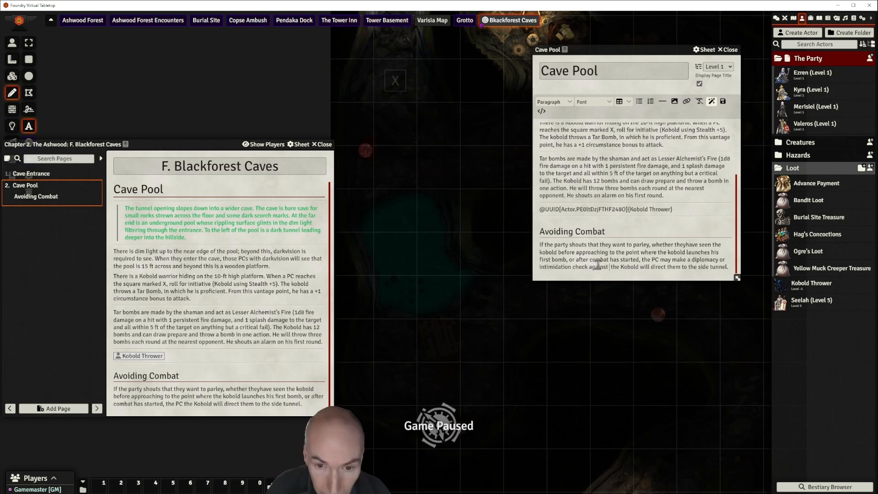
key("Delete")
key("Delete")
key("Delete")
key("Delete")
key("Delete")
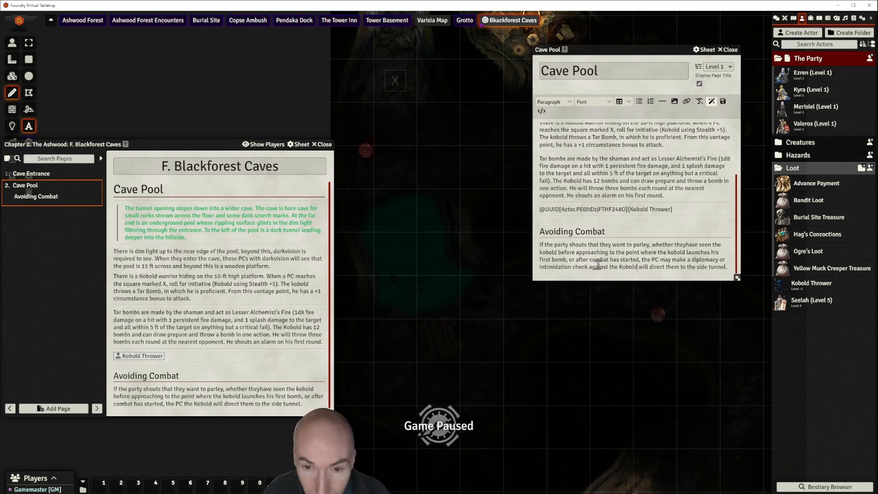
type("'s ")
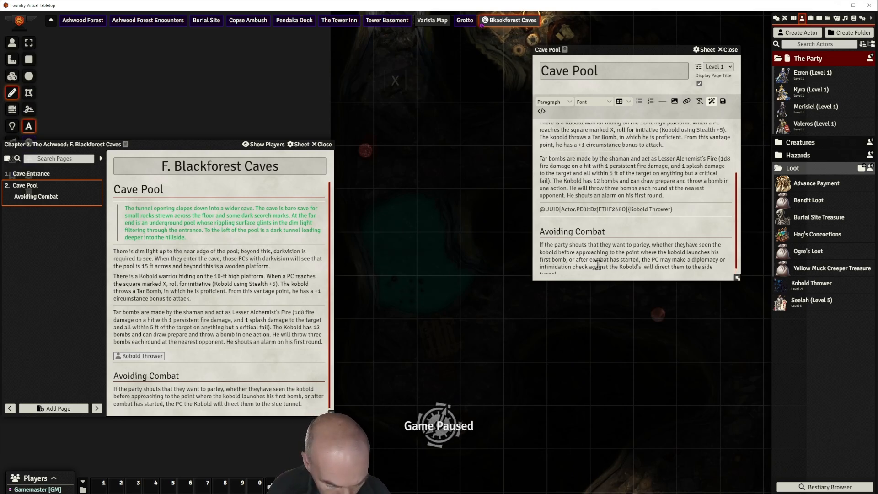
type("Will")
type(" DC.")
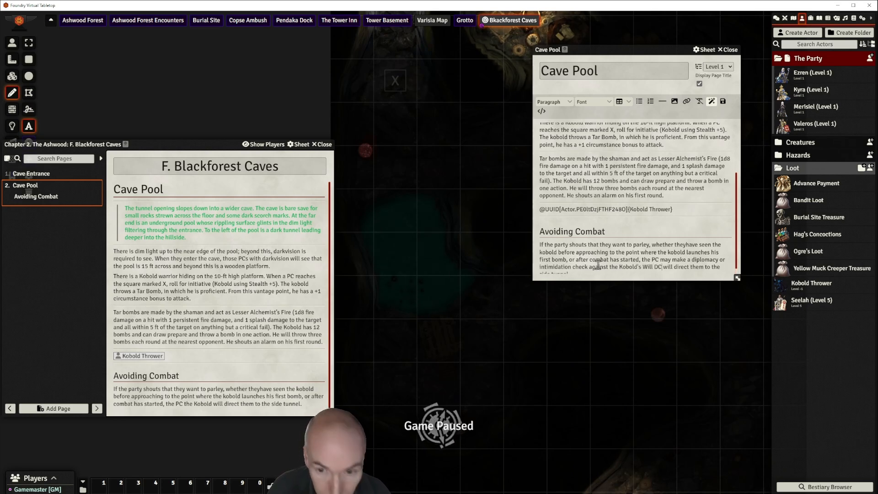
- Start a new paragraph before "will direct them to the side tunnel." with "If successful, the Kobold will direct the party"
key("Return")
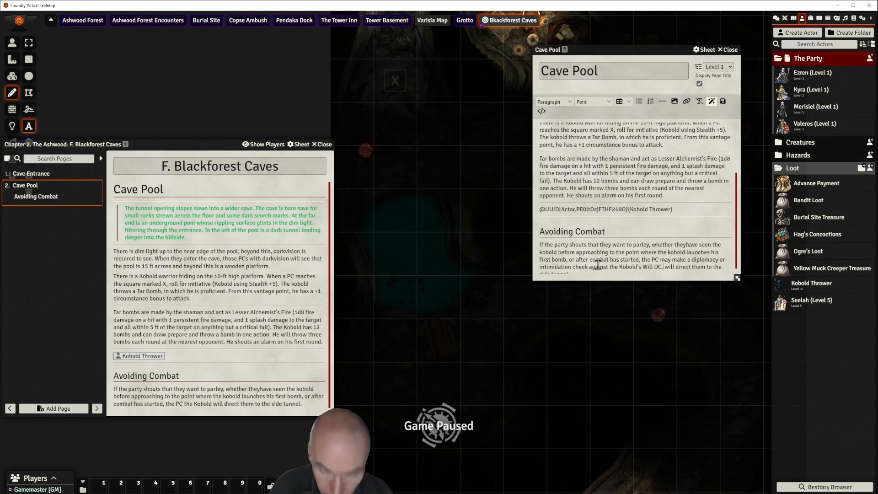
type("If")
type(" successful")
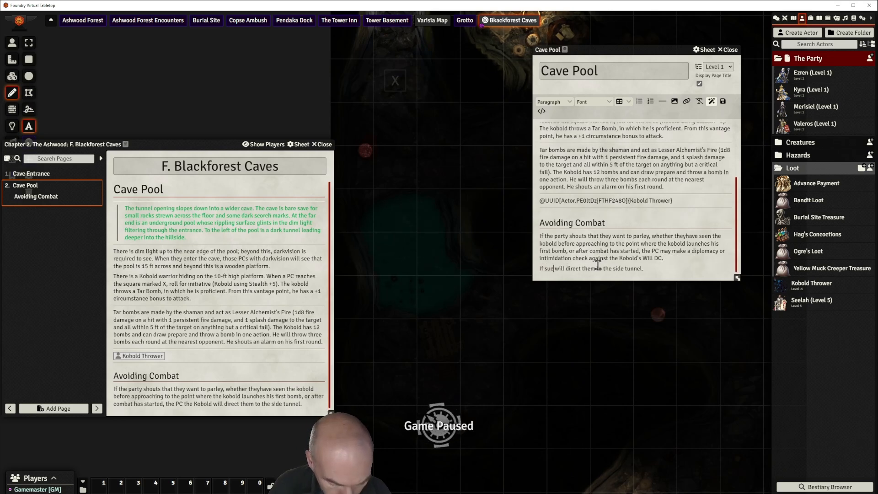
type(", the ")
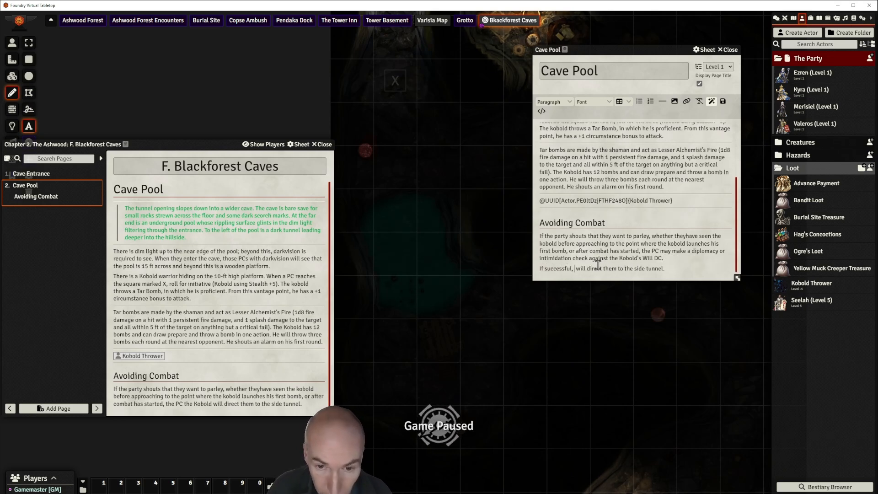
type("Kobold wi")
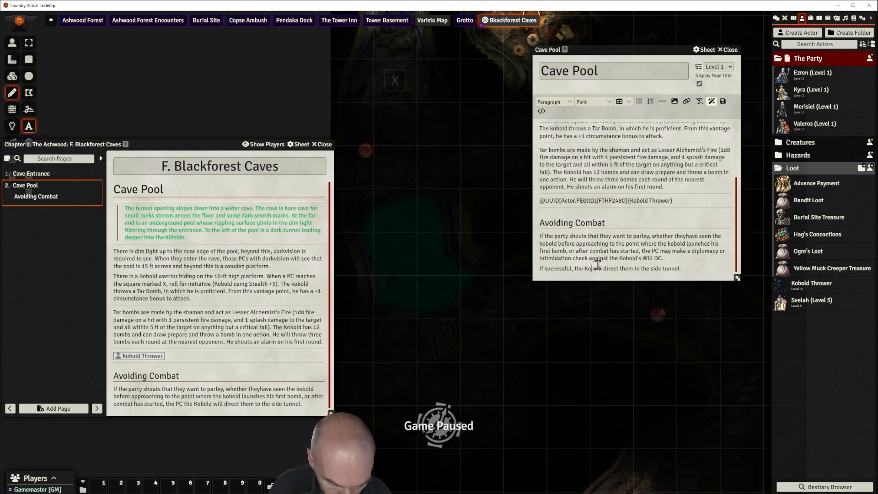
type("ll direct th")
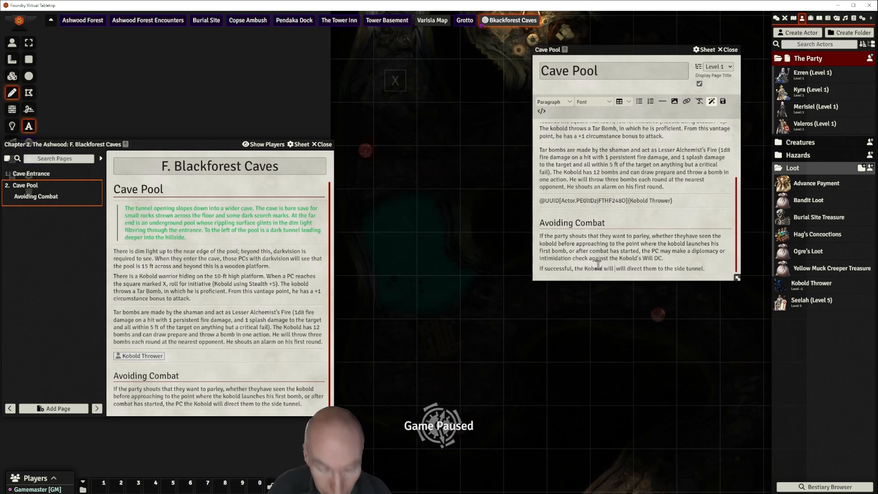
type("e party")
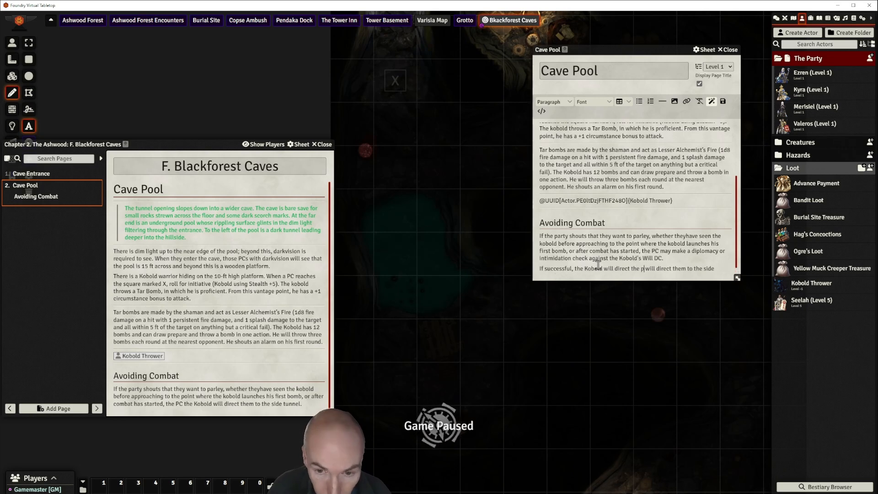
- Remove the redundant "will direct them" after "party" so the sentence reads "direct the party to the side tunnel."
scroll(638, 222, "down", 1)
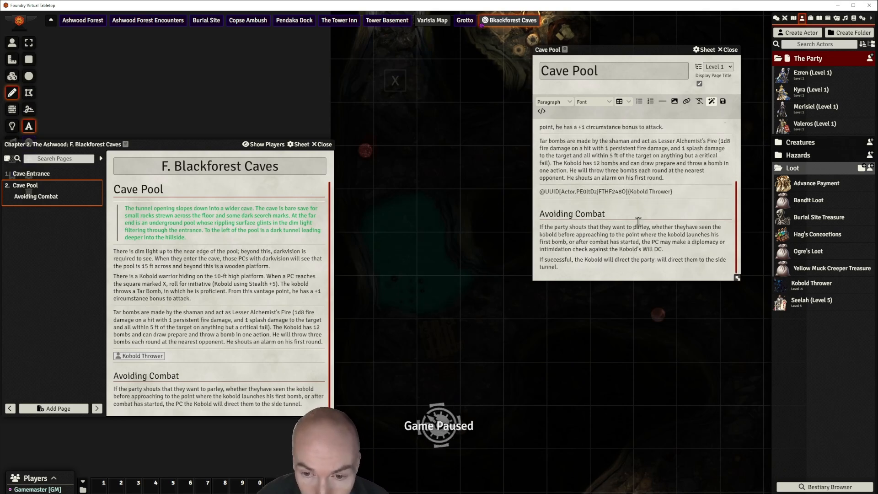
key("Delete")
key("Delete")
key("Delete")
key("Delete")
key("Delete")
key("Delete")
key("Delete")
key("Delete")
key("Delete")
key("Delete")
key("Delete")
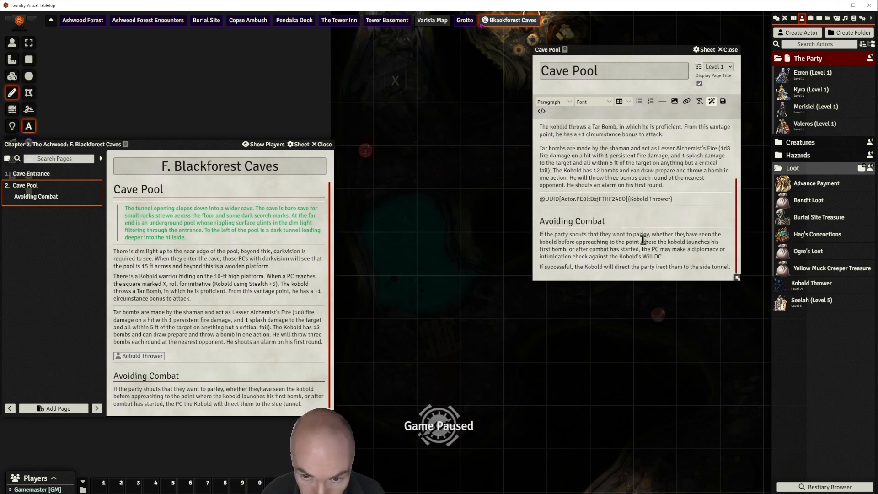
key("Delete")
key("Delete")
key("Delete")
key("Delete")
key("Delete")
key("Delete")
key("Delete")
key("Delete")
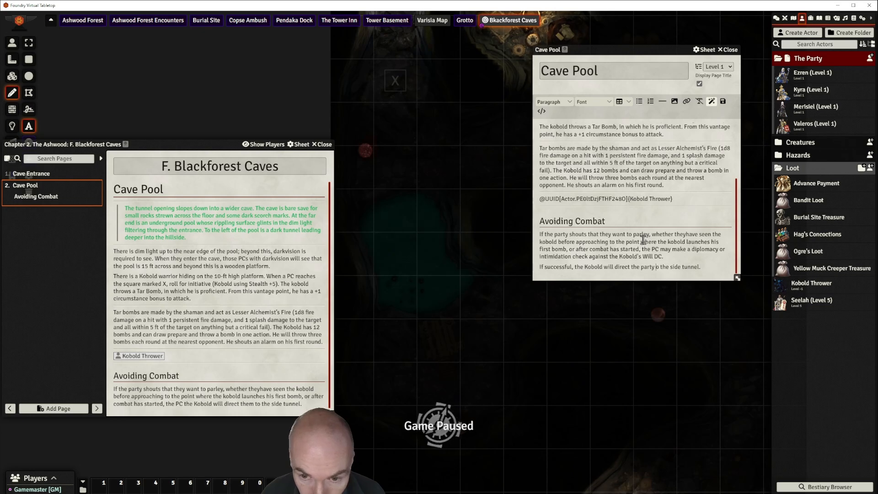
type("t")
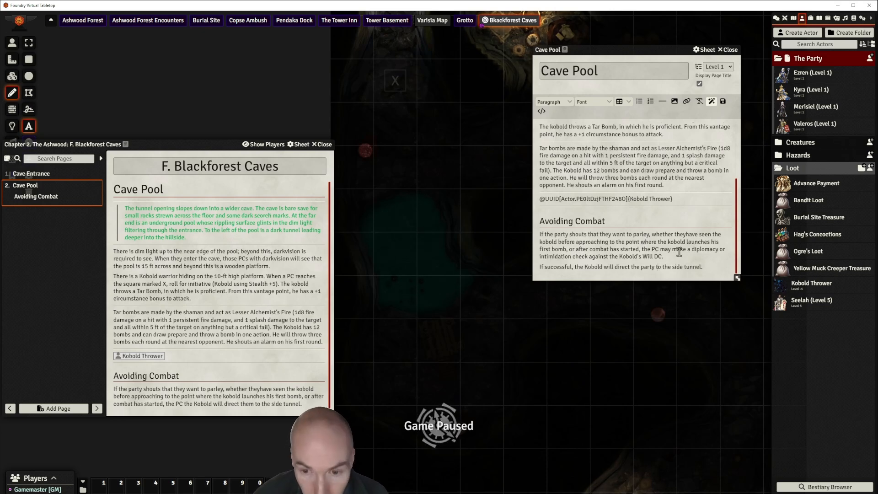
- Extend the end of the sentence after "side tunnel" with "to speak with the shaman."
left_click(707, 267)
key("BackSpace")
type("to ")
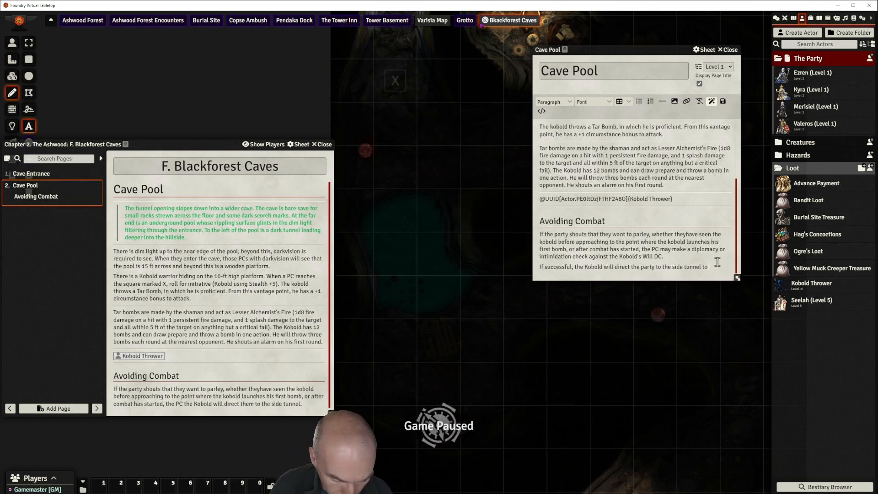
type("speak with the")
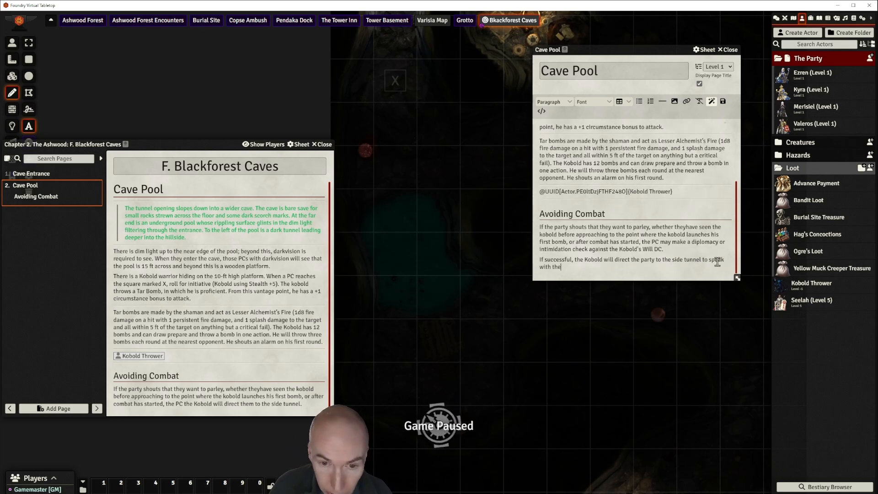
type(" shaman.")
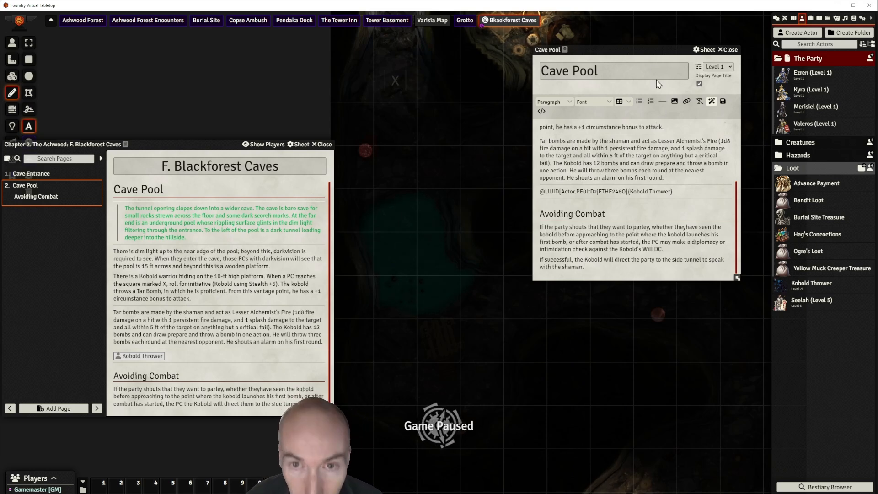
left_click_drag(652, 50, 615, 36)
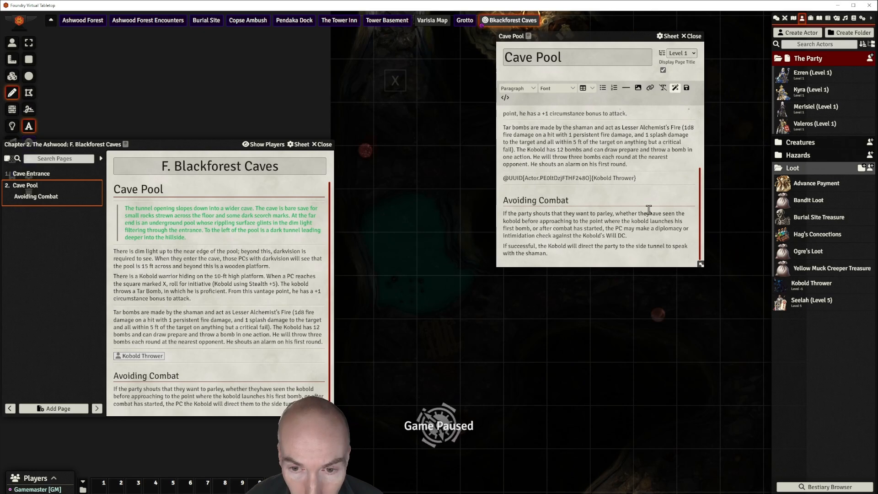
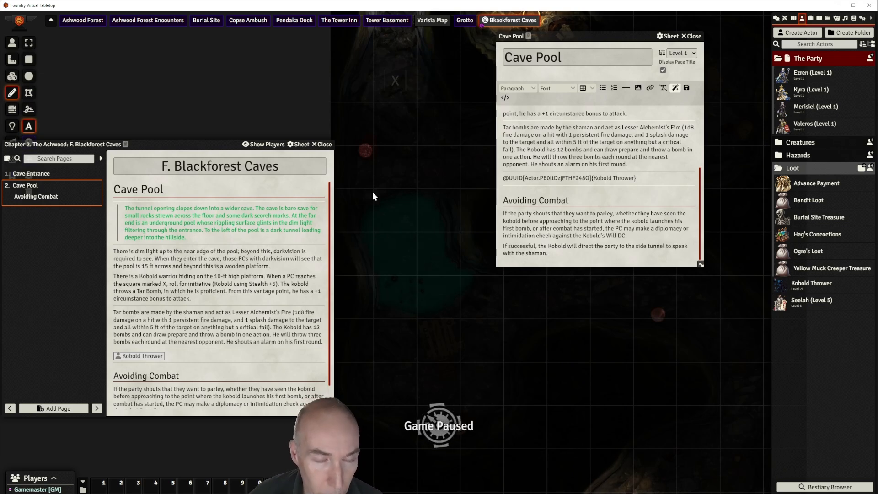
scroll(417, 256, "up", 1)
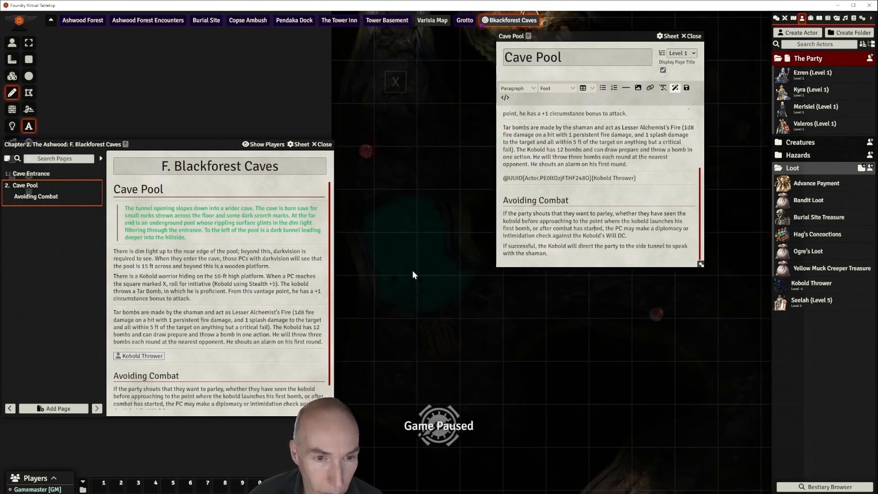
scroll(410, 275, "down", 1)
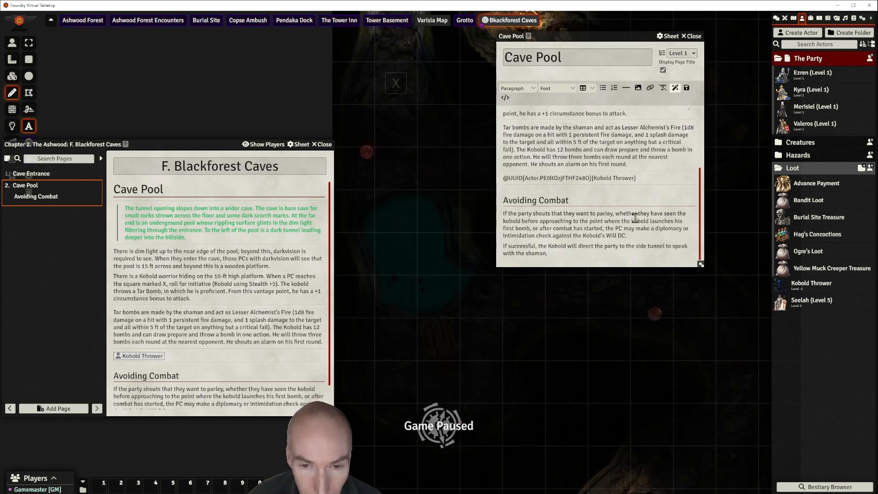
scroll(636, 218, "up", 2)
scroll(635, 219, "down", 2)
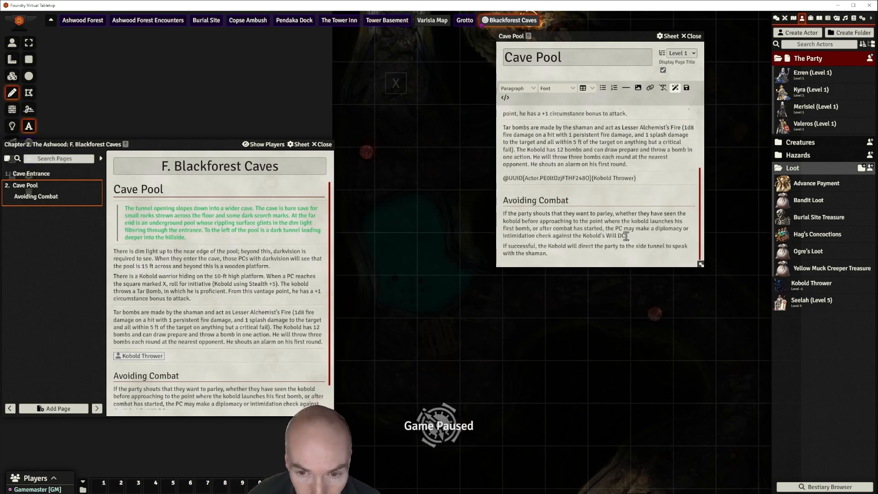
left_click(656, 229)
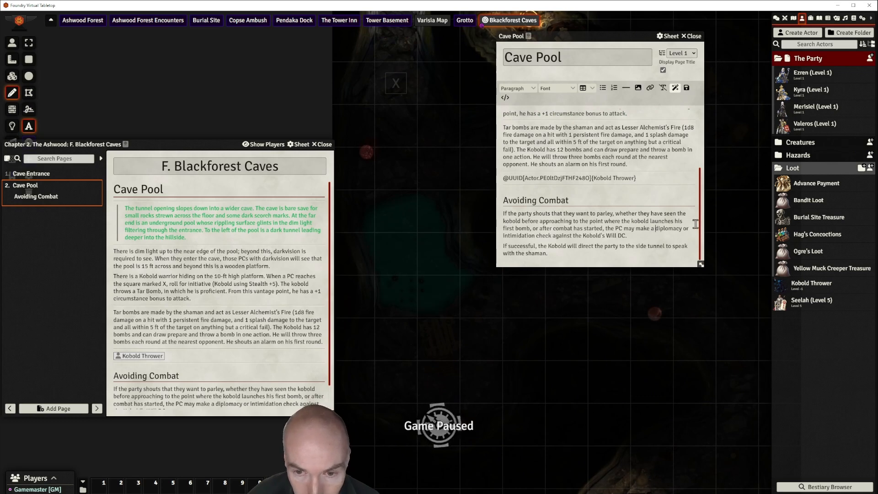
type("@Check")
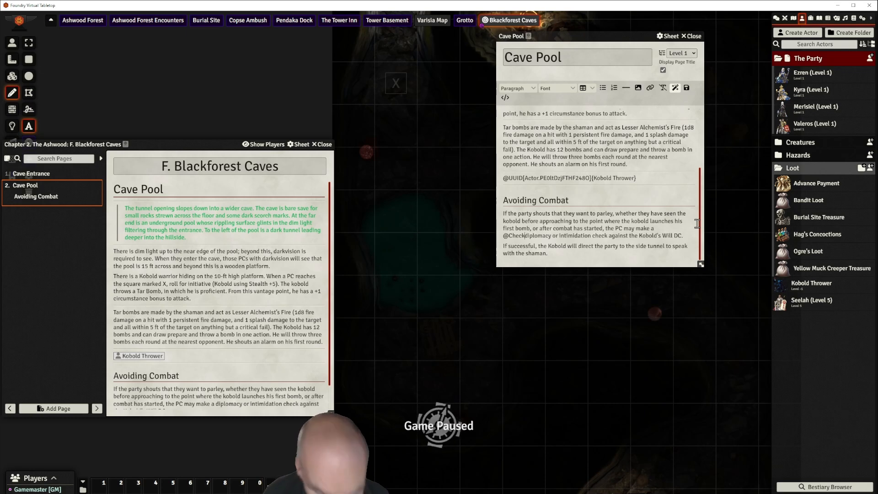
type("[type")
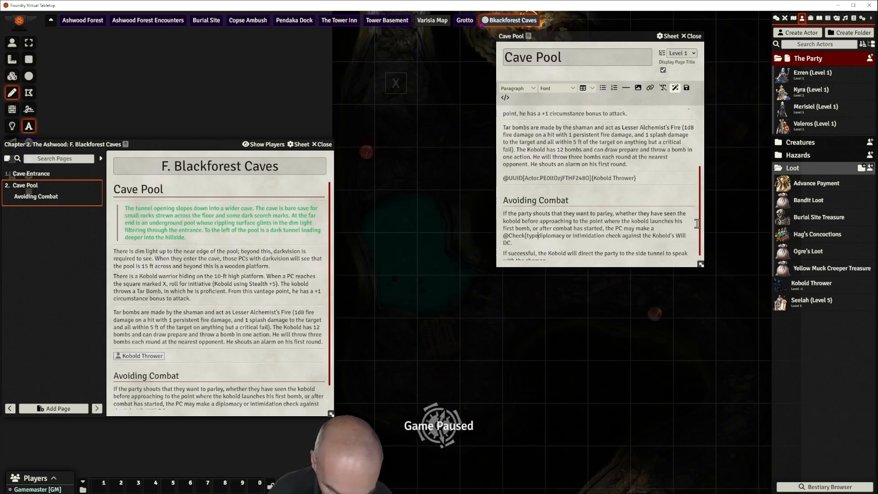
type(":dipl")
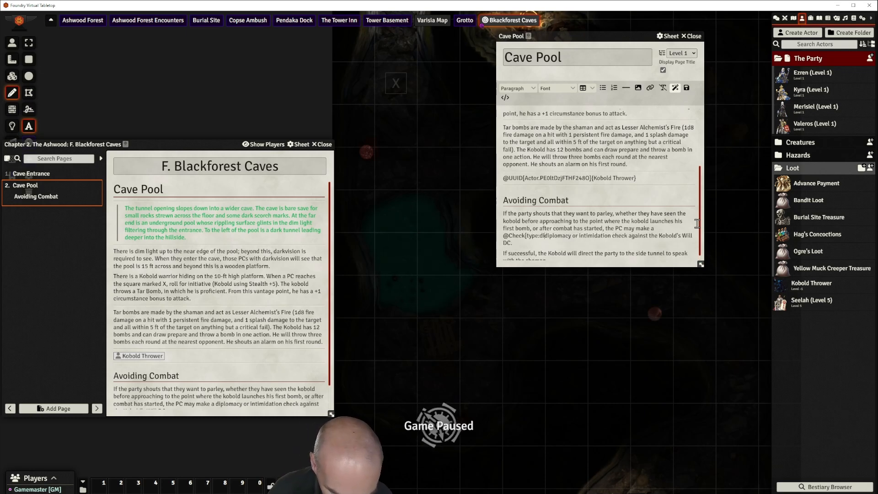
type("omac")
type("y")
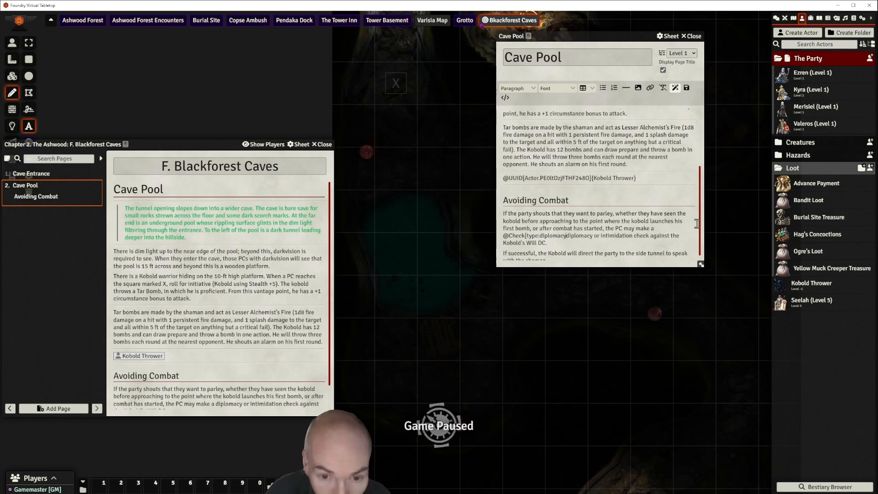
type("|defen")
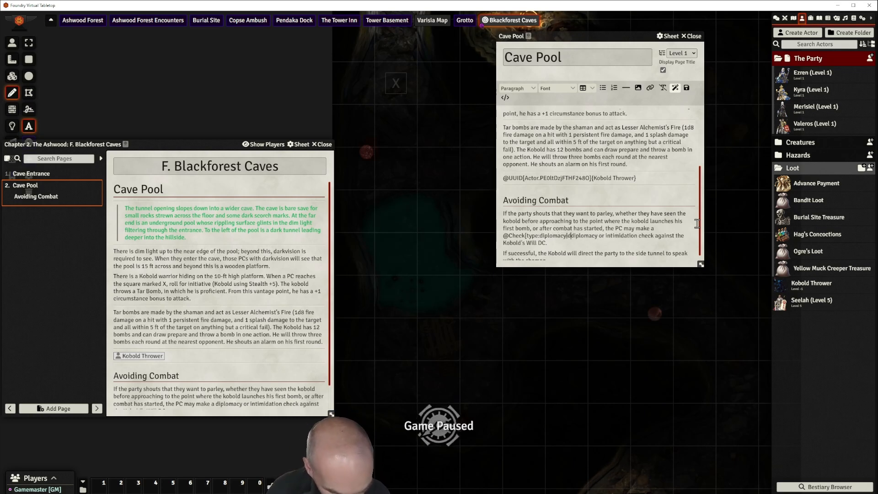
type("se")
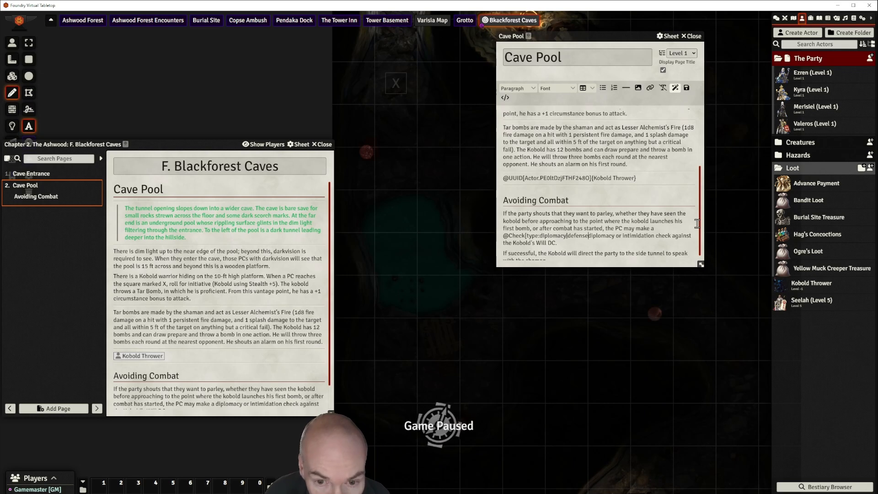
type(":w")
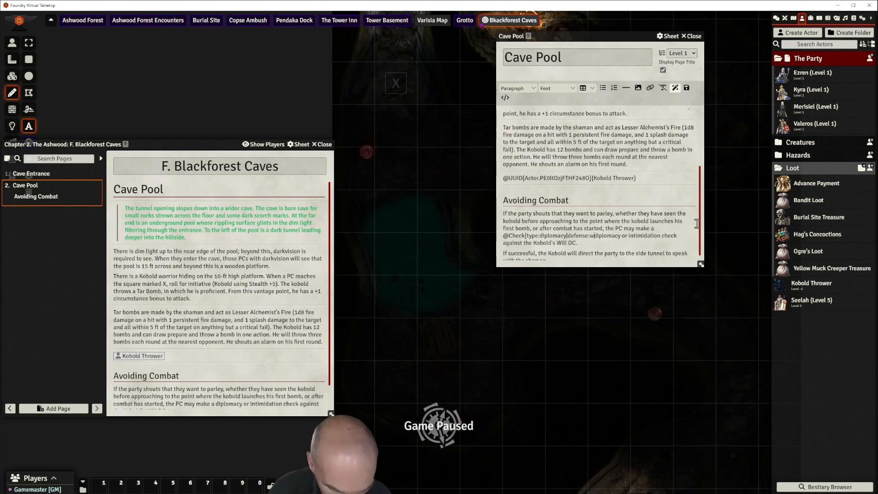
type("ill")
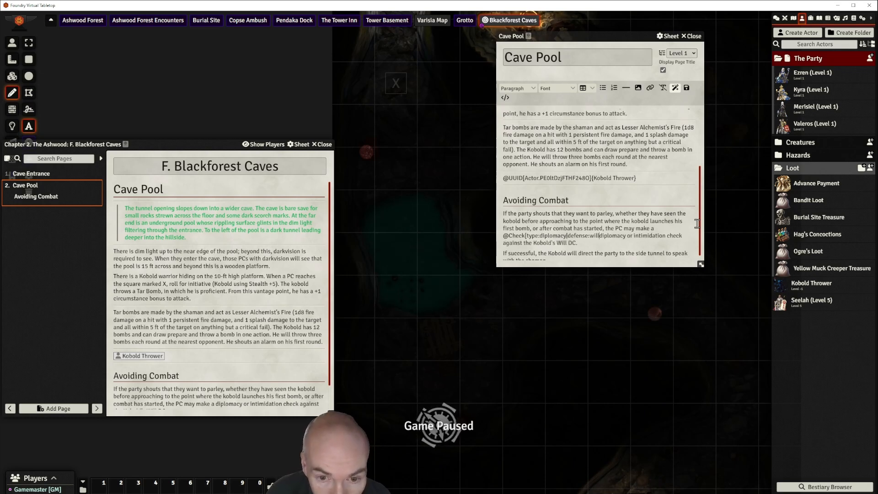
type("]")
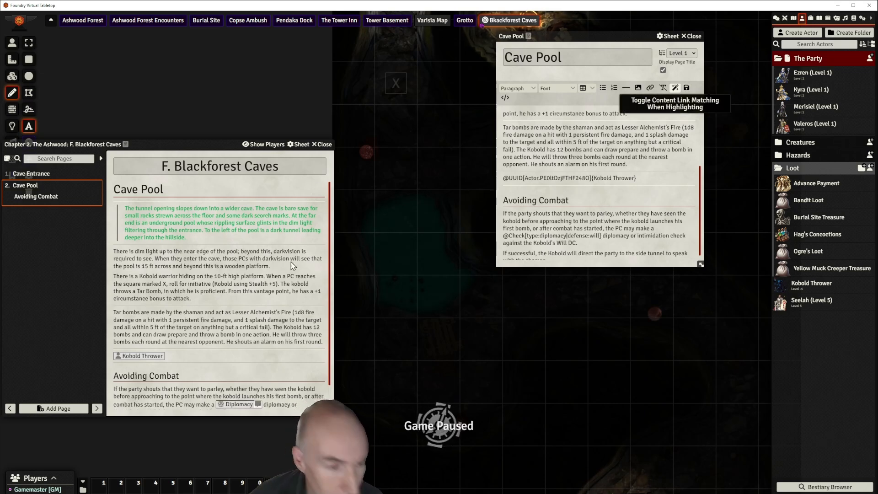
scroll(203, 352, "down", 1)
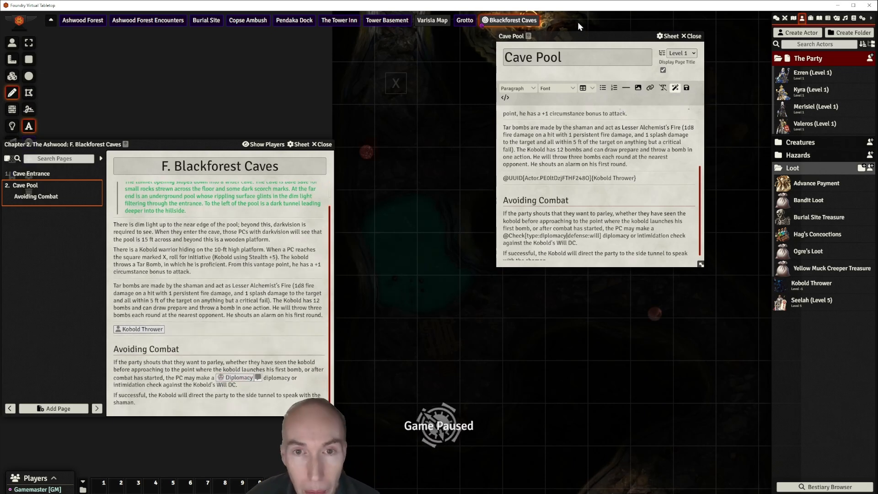
- Move the Cave Pool editor clear of the map and place Kyra's token in the tunnel just below the F1 label
left_click_drag(587, 38, 639, 33)
scroll(427, 182, "up", 5)
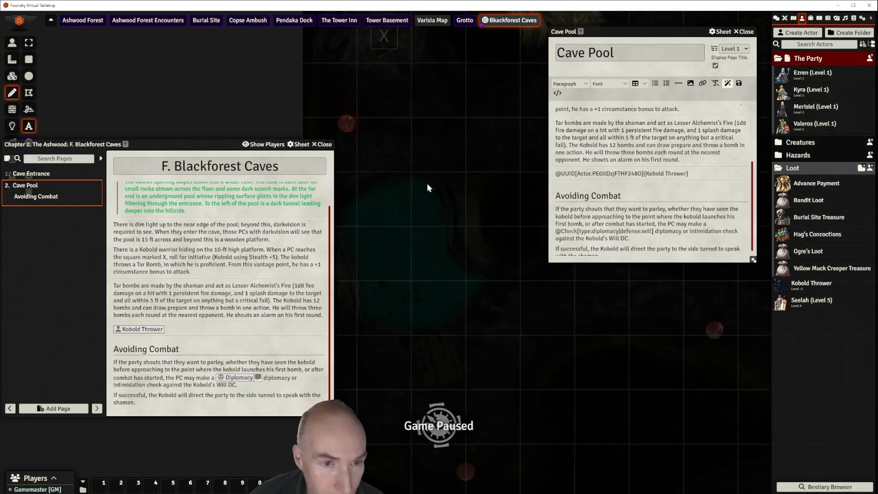
left_click_drag(430, 178, 474, 294)
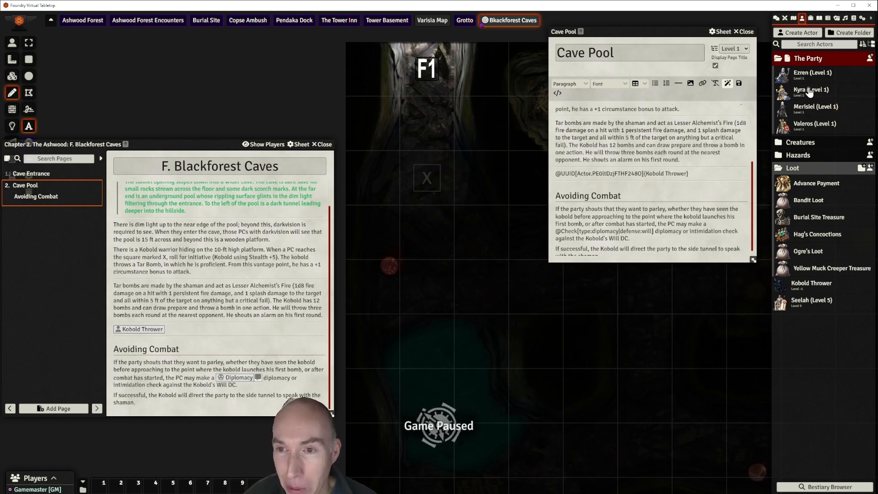
left_click_drag(810, 92, 760, 97)
left_click_drag(424, 126, 427, 125)
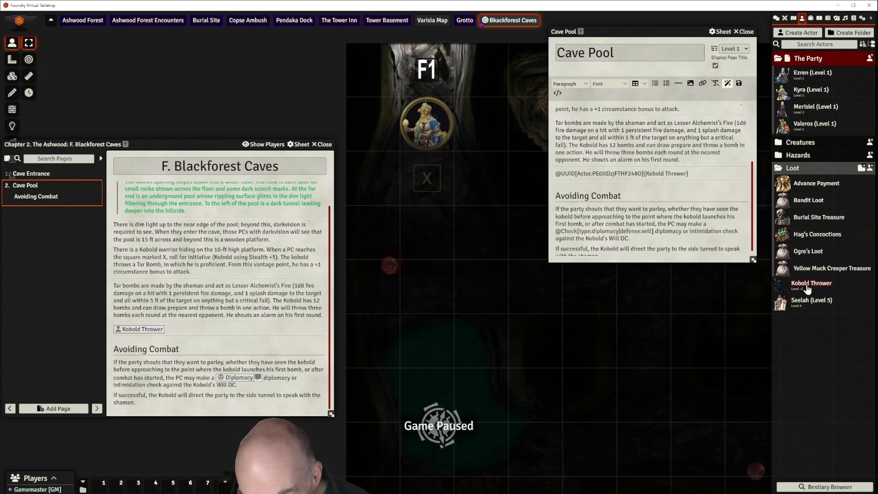
- Move the Kobold Thrower actor into the Creatures folder and expand that folder
left_click_drag(808, 284, 813, 143)
left_click(813, 143)
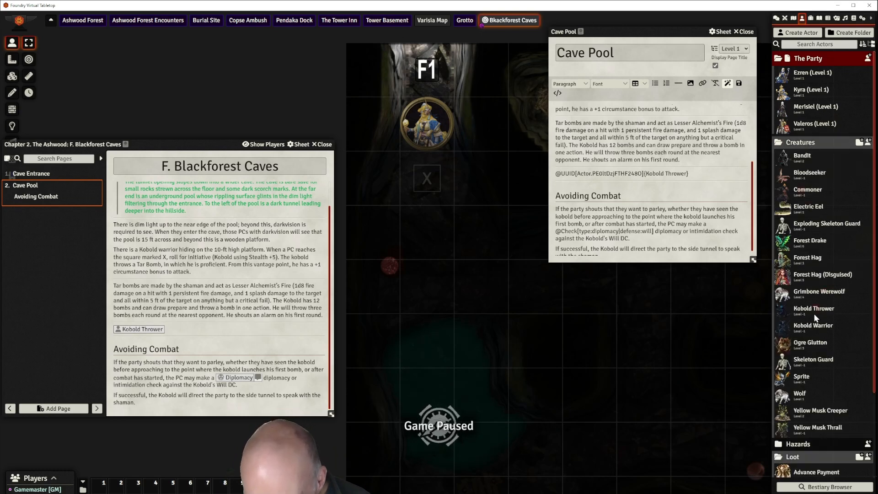
- Place a Kobold Thrower token two squares below the X marker, target it and select Kyra's token
mouse_move(819, 311)
left_mouse_down()
mouse_move(480, 256)
mouse_move(424, 257)
mouse_move(433, 280)
mouse_move(421, 104)
mouse_move(434, 290)
mouse_move(425, 119)
left_mouse_up()
scroll(458, 275, "up", 2)
scroll(427, 296, "down", 2)
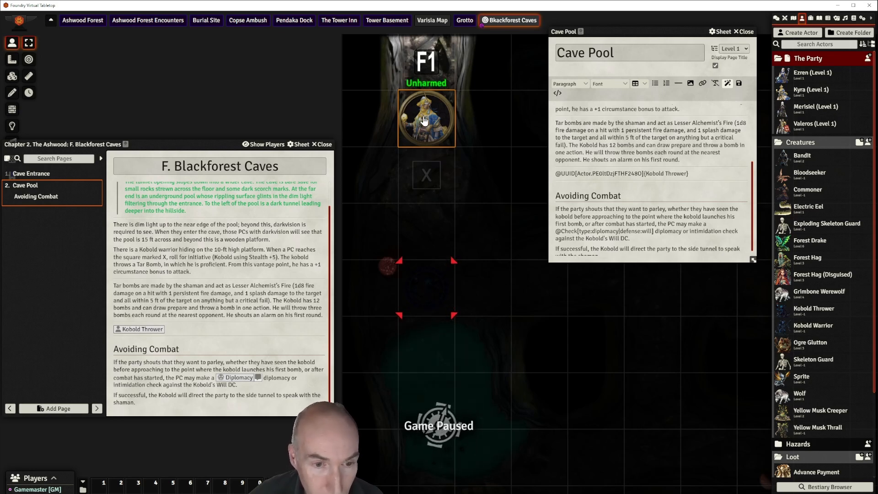
scroll(625, 223, "down", 1)
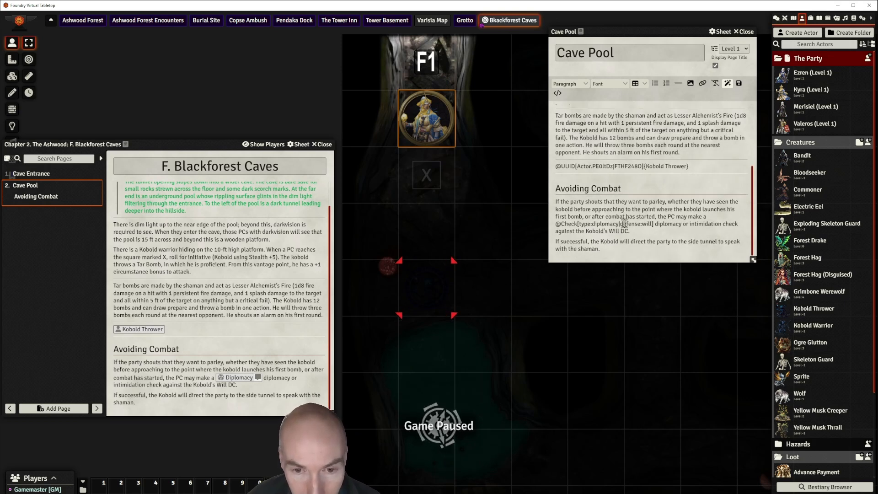
- Post the Diplomacy check to chat and roll it there for Kyra against the targeted kobold
scroll(625, 223, "up", 1)
scroll(625, 223, "down", 1)
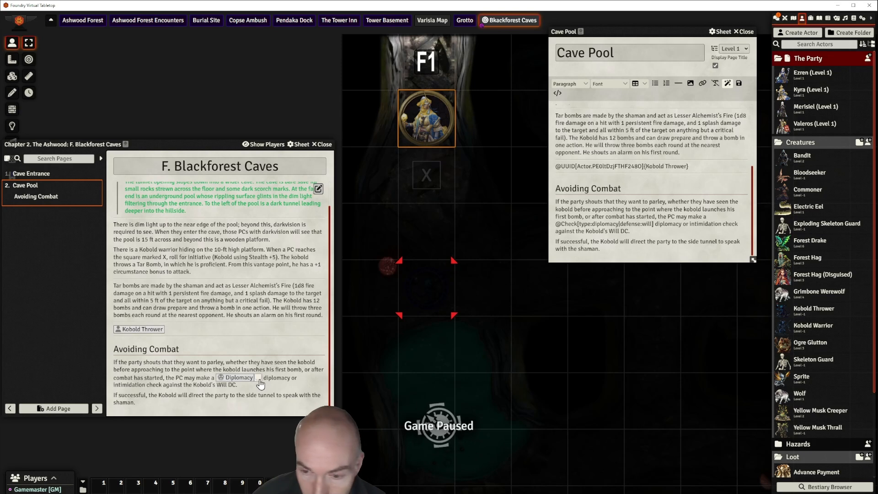
left_click(776, 19)
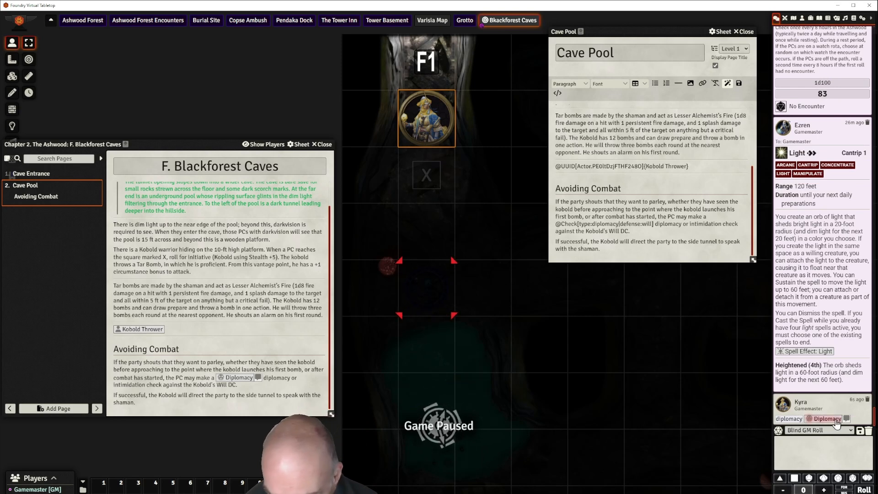
left_click(834, 424)
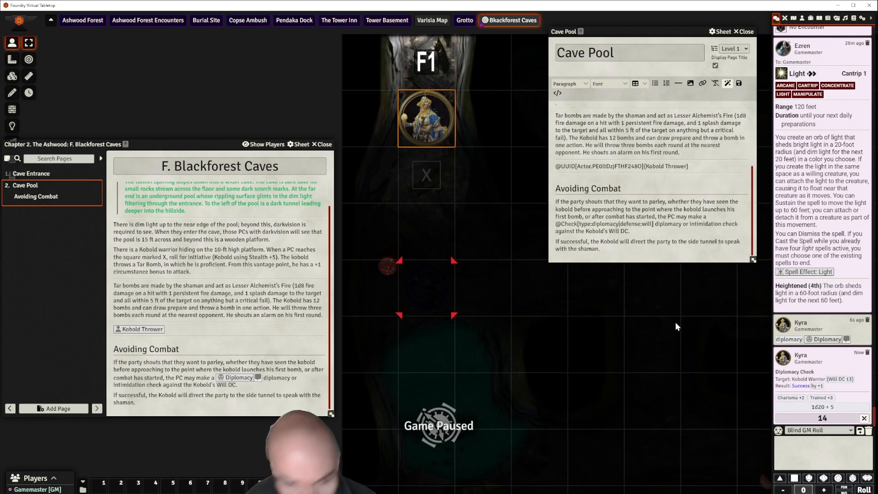
- Delete the kobold token and Kyra's token from the cave map
left_click(421, 281)
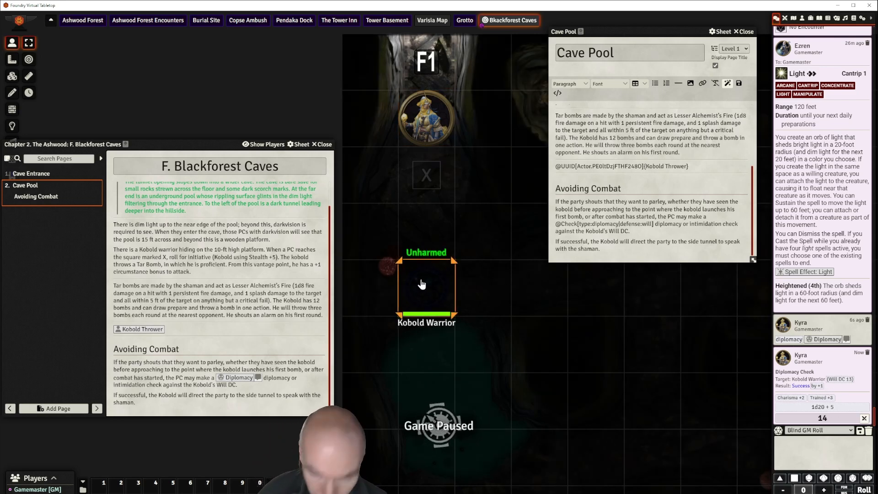
key("Delete")
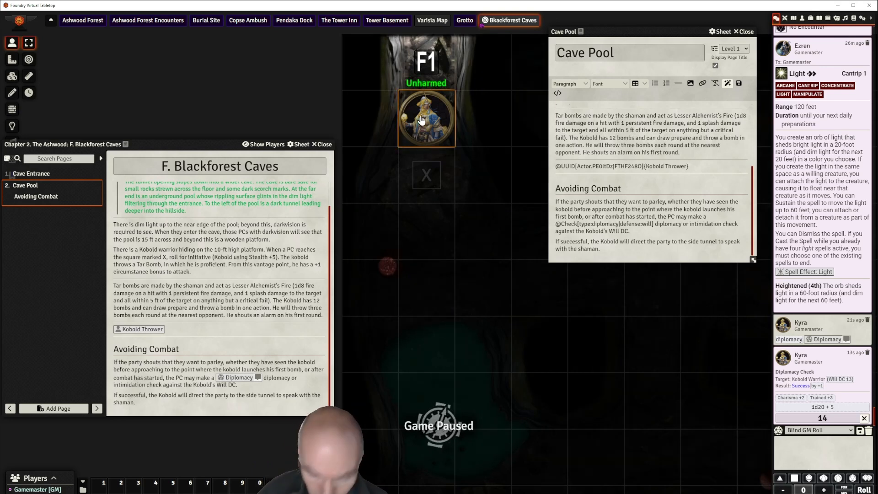
key("Delete")
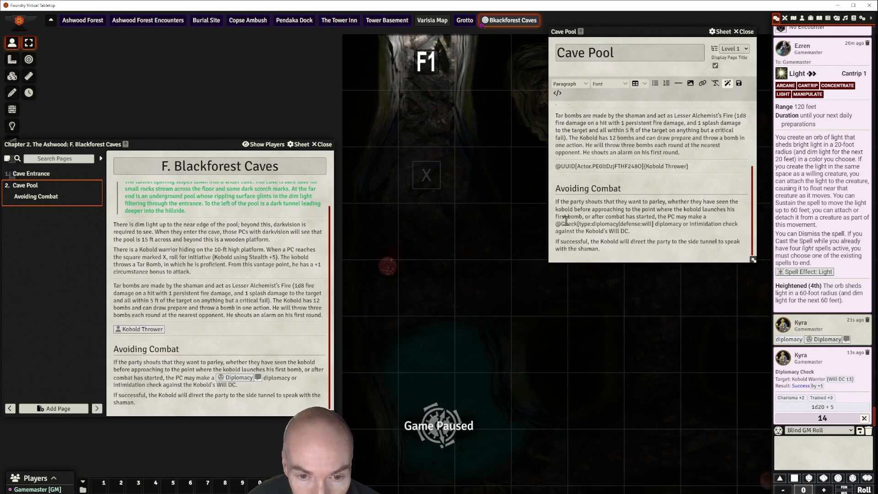
- Replace the word "intimidation" in the Avoiding Combat paragraph with a copy of the inline diplomacy check
left_click_drag(557, 224, 656, 225)
key("ctrl+c")
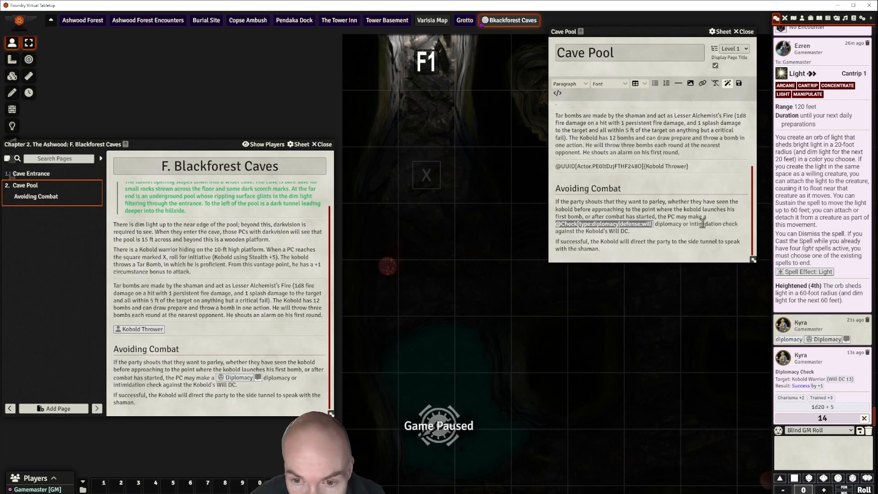
left_click_drag(690, 223, 723, 226)
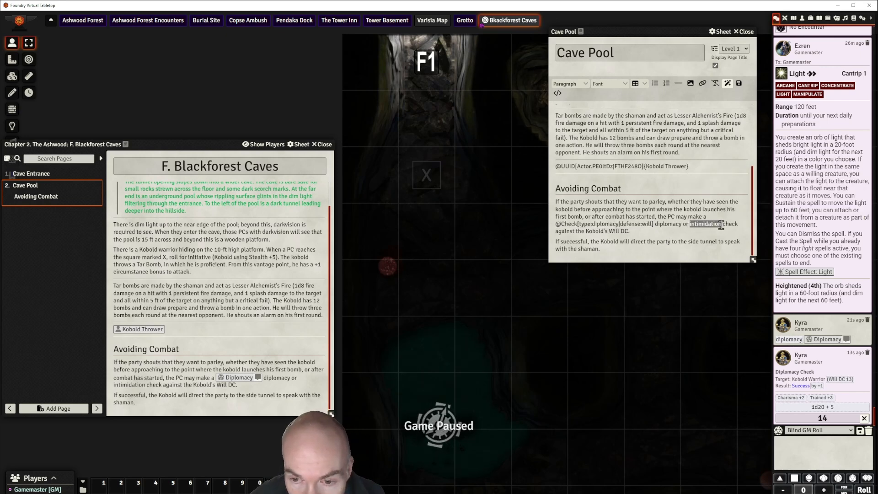
key("ctrl+v")
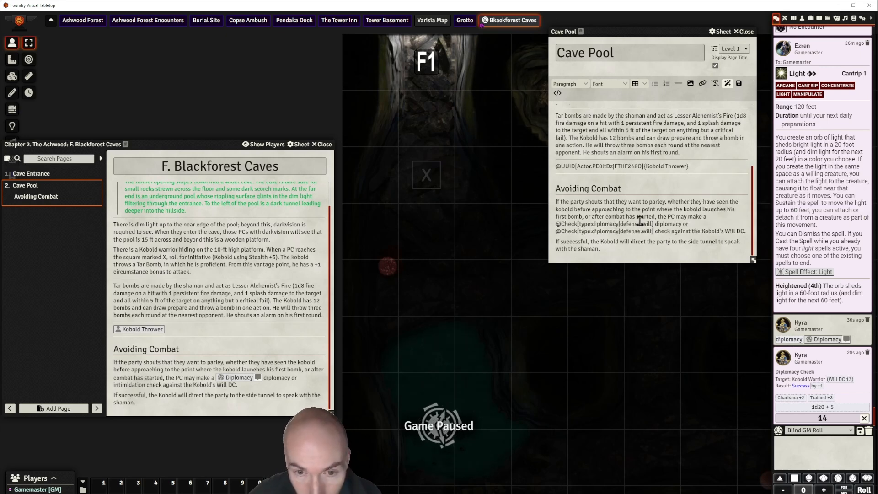
- Add "|name:Make a Request" to the first inline check and remove the plain word "diplomacy" after it
scroll(641, 223, "up", 1)
scroll(651, 235, "down", 1)
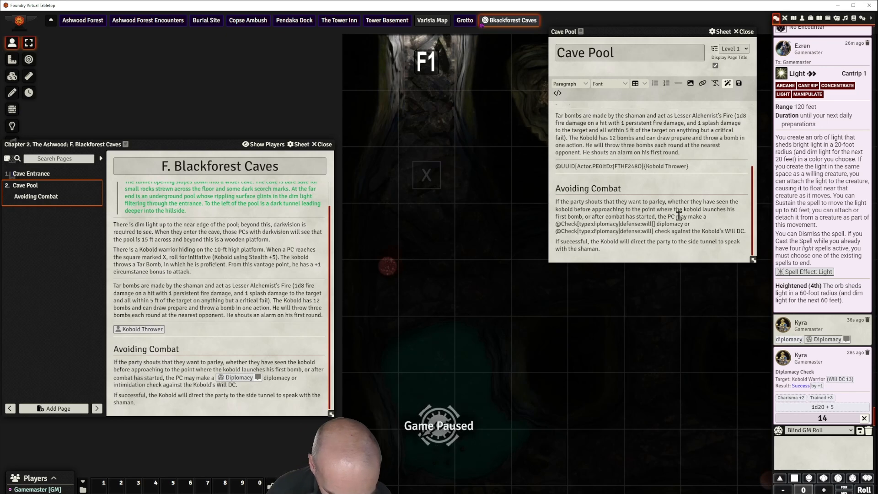
type("|name:Ma")
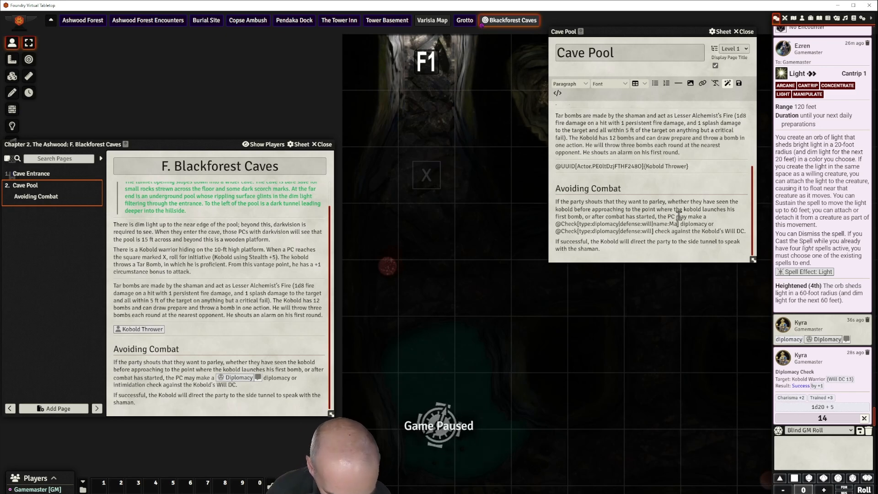
type("ke a Req")
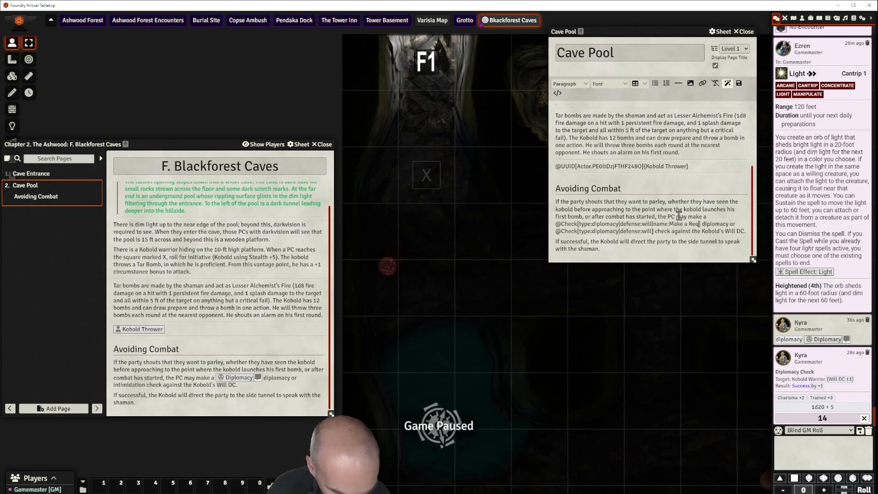
type("uest")
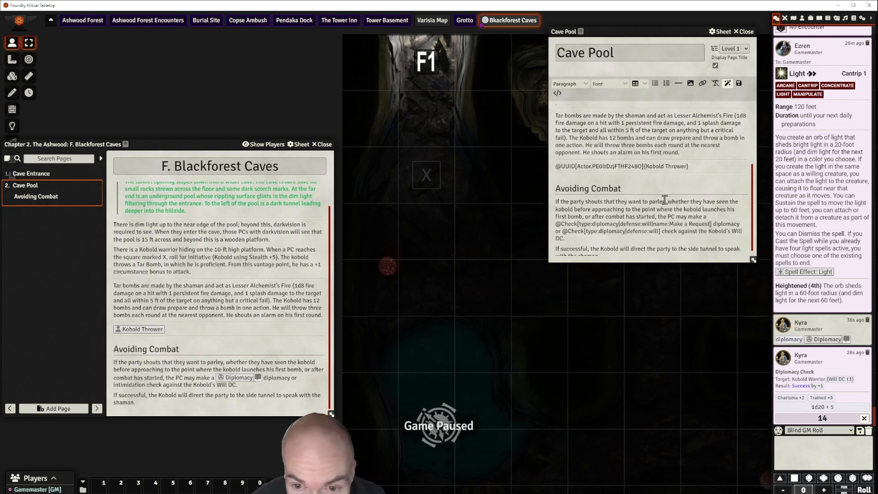
double_click(726, 225)
key("BackSpace")
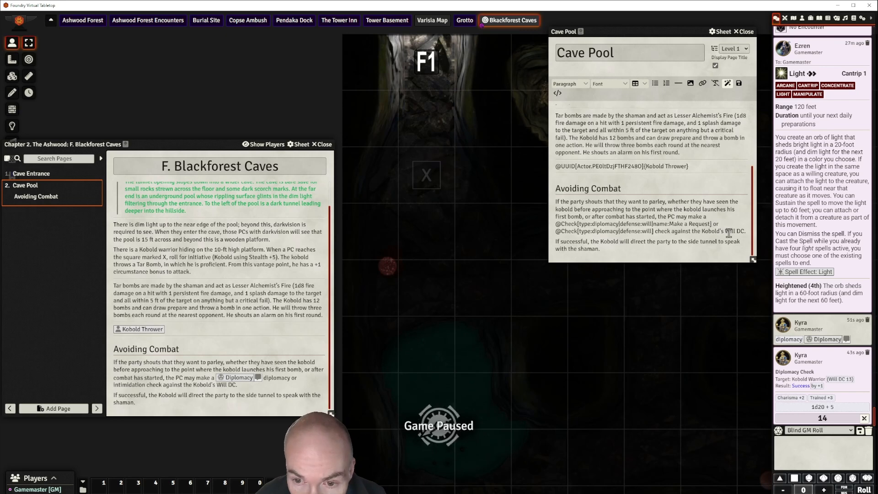
- Change the second inline check's type to intimidation
double_click(609, 231)
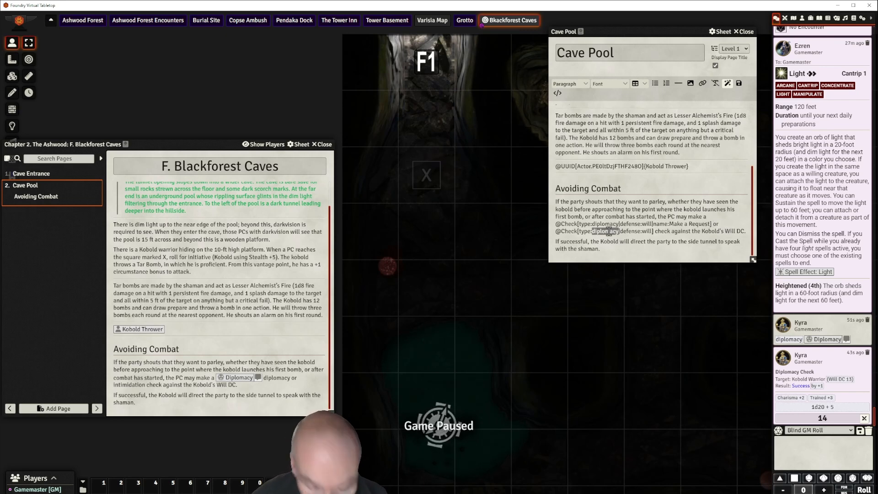
type("intimidati")
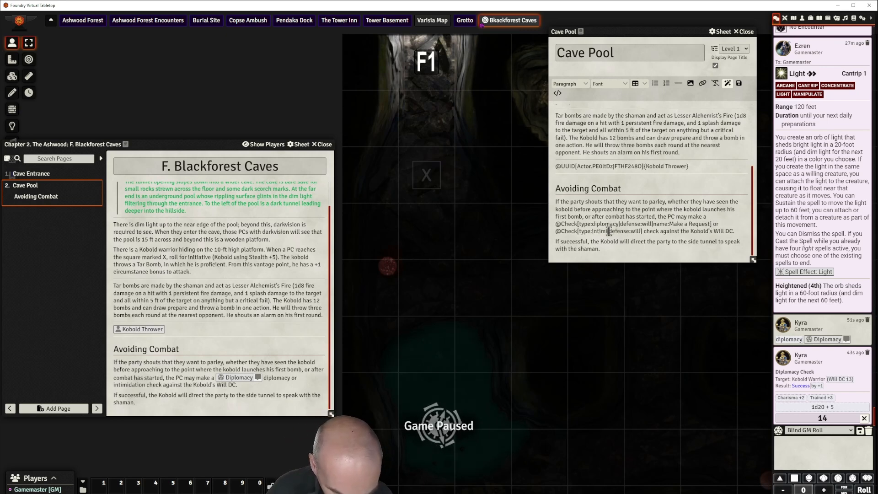
type("on")
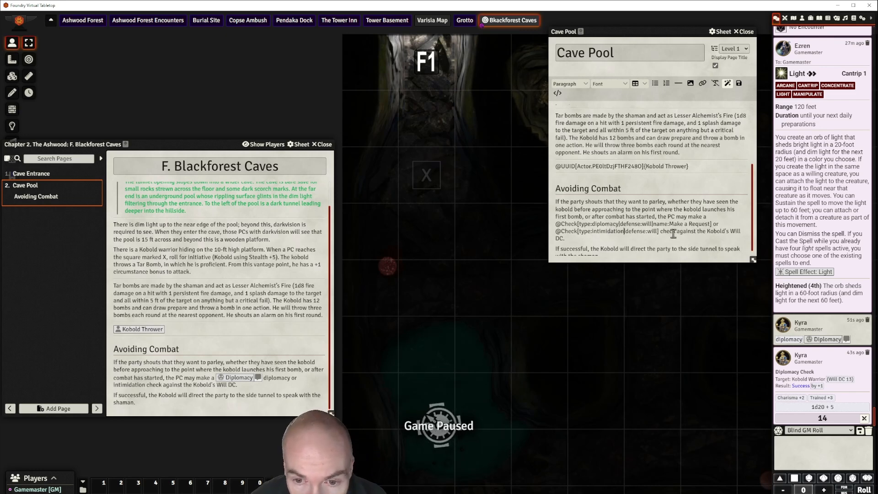
- Copy the name parameter into the intimidation check and set its name to "Coerce"
left_click_drag(654, 223, 711, 224)
key("ctrl+c")
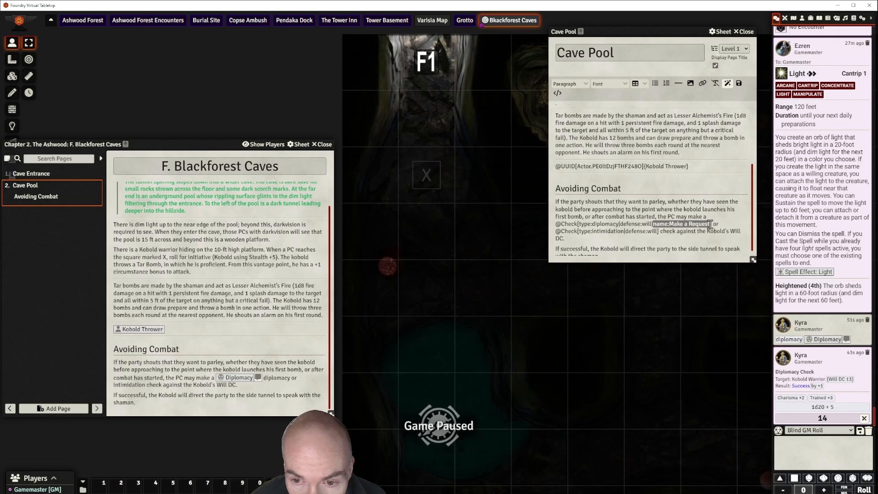
left_click(658, 231)
key("ctrl+v")
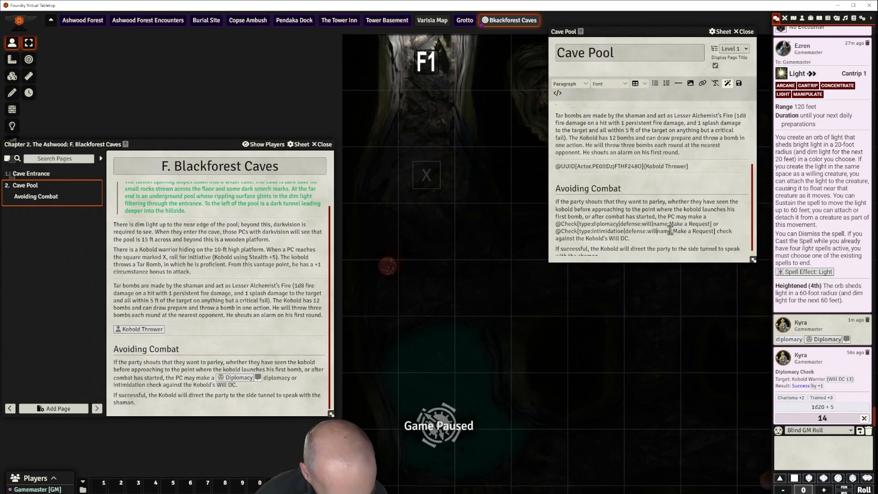
double_click(682, 231)
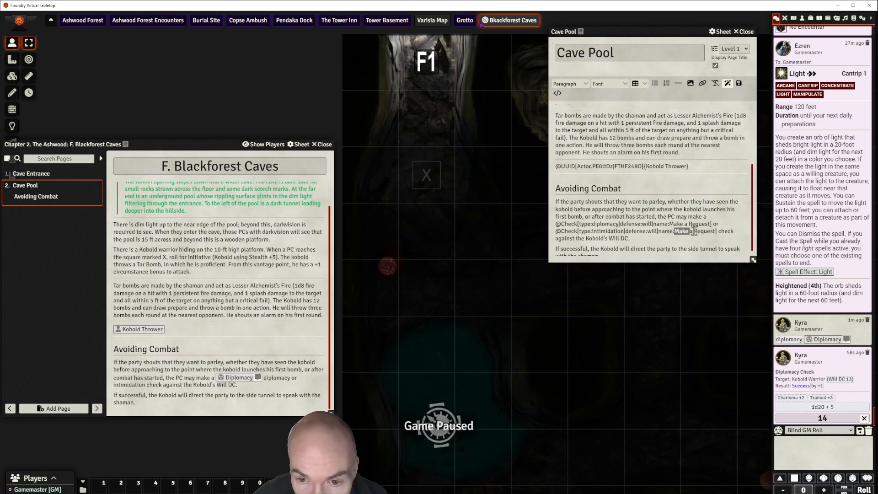
left_click_drag(695, 231, 715, 232)
key("BackSpace")
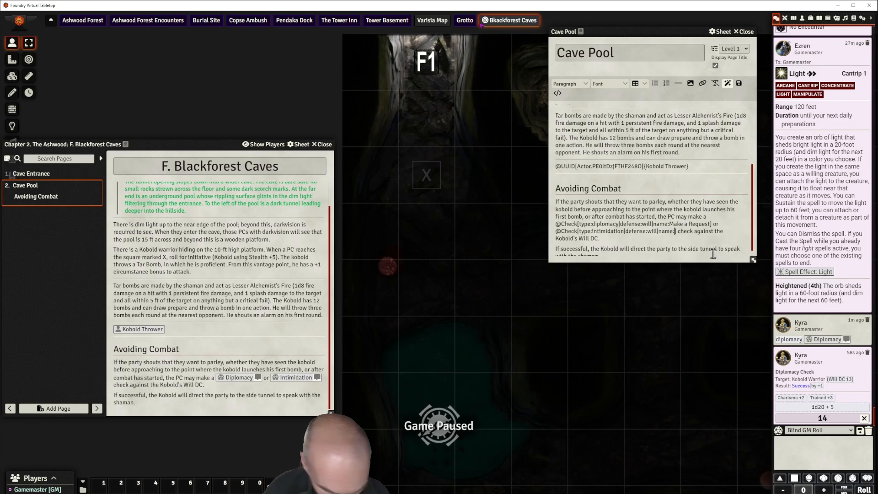
type("Coerce")
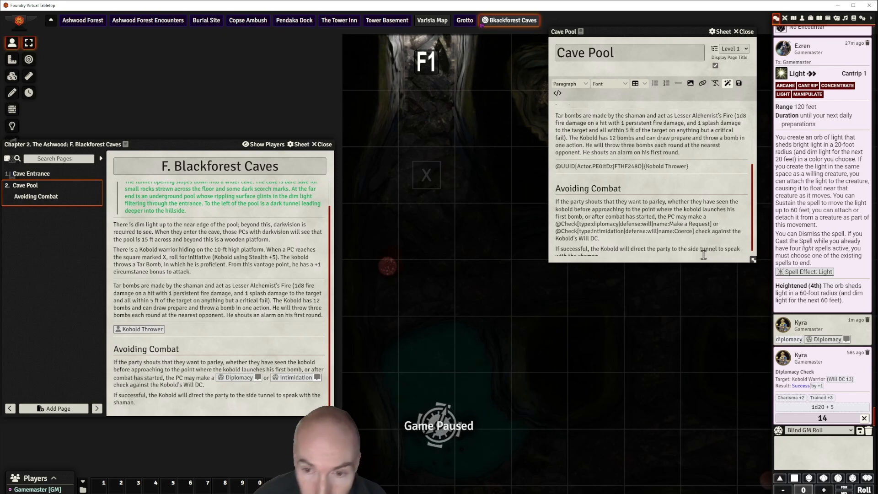
left_click(642, 213)
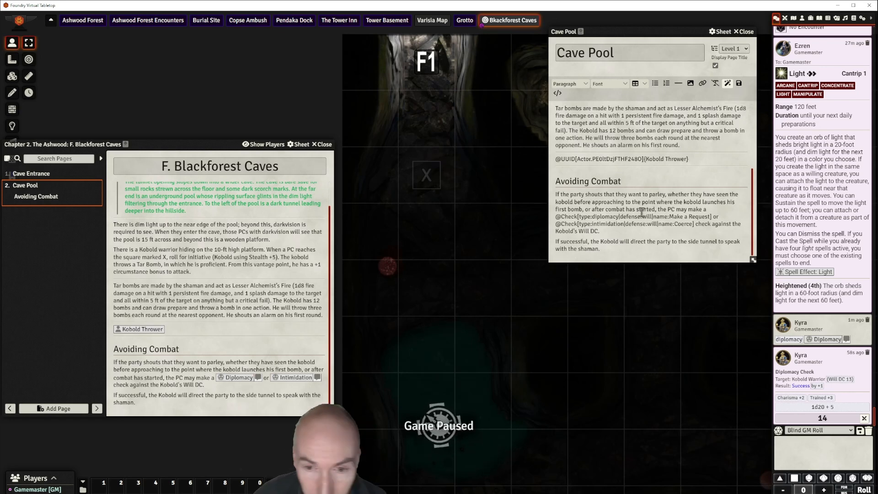
scroll(650, 210, "up", 2)
scroll(650, 210, "down", 2)
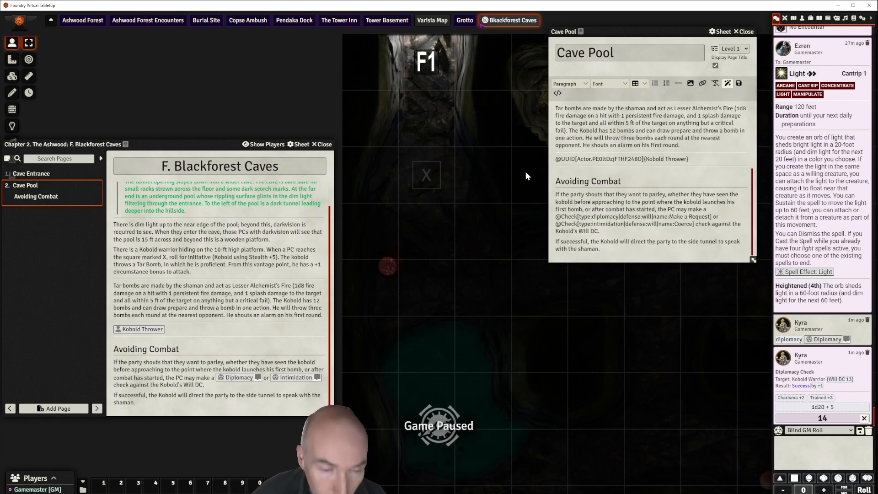
- Close the F. Blackforest Caves journal window and move the Cave Pool editor clear of the map
left_click_drag(204, 138, 215, 134)
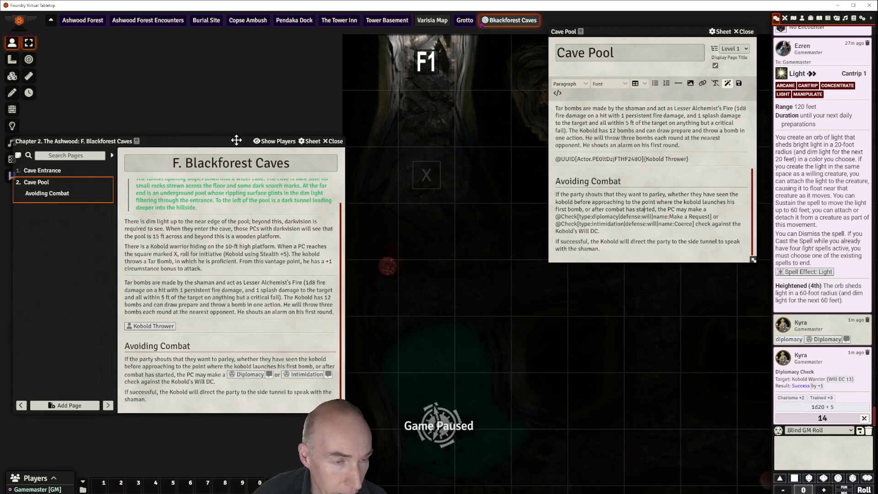
left_click(334, 144)
left_click_drag(686, 33, 191, 88)
- Examine the cave map around the F1 tunnel, the pool and the lit chamber east of them
scroll(523, 156, "down", 3)
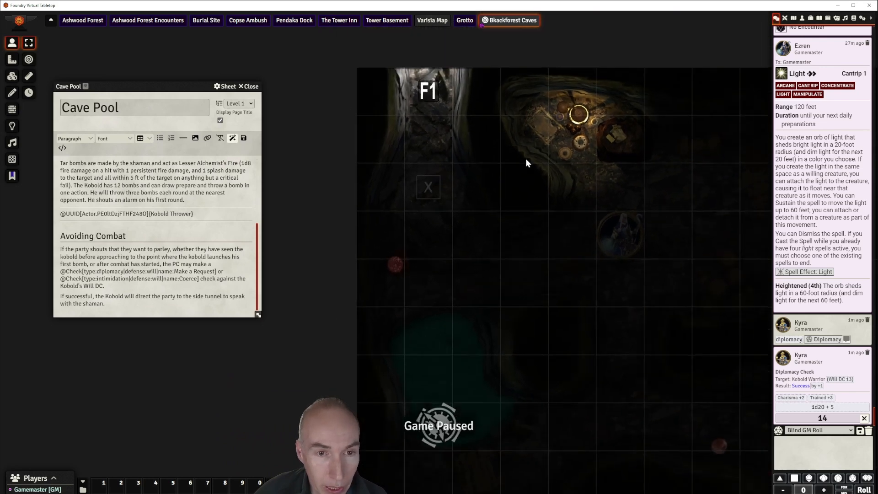
left_click_drag(513, 172, 478, 103)
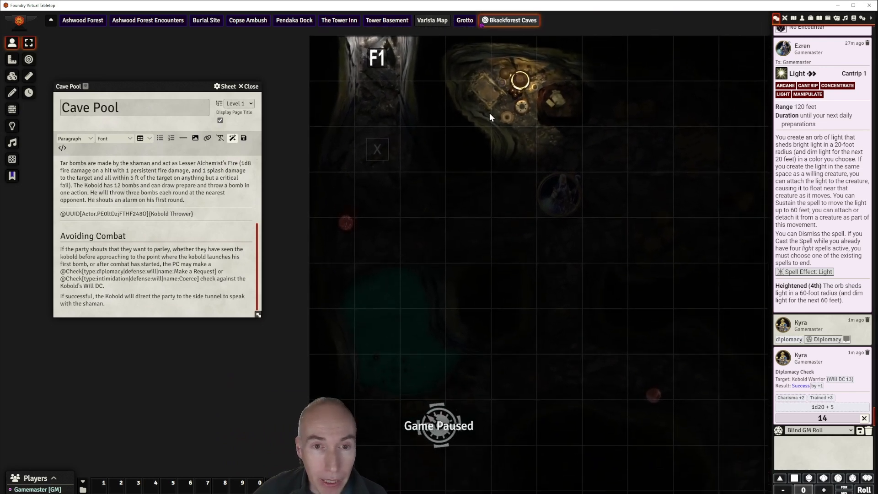
left_click_drag(499, 132, 506, 158)
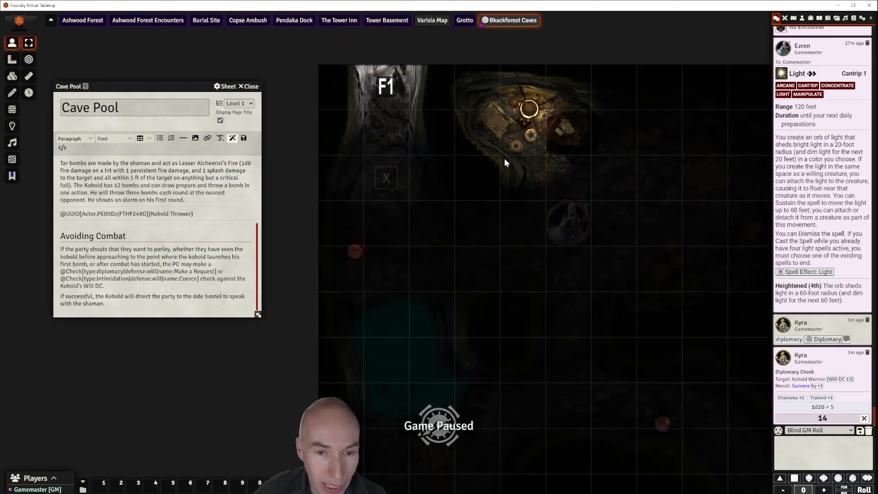
scroll(504, 158, "up", 2)
scroll(504, 158, "down", 2)
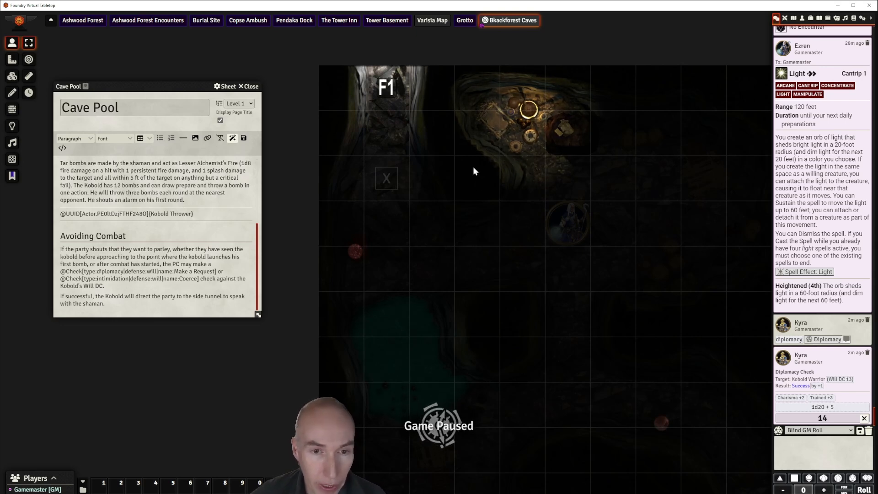
left_click_drag(646, 190, 590, 167)
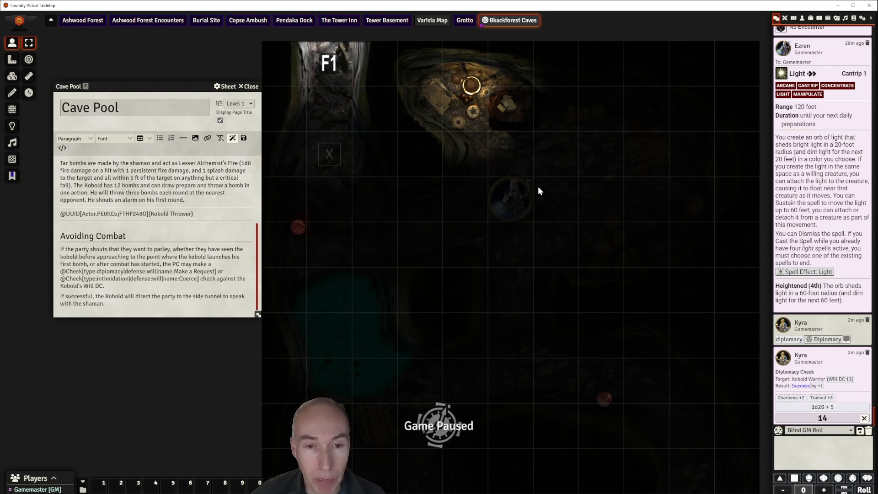
scroll(540, 186, "down", 3)
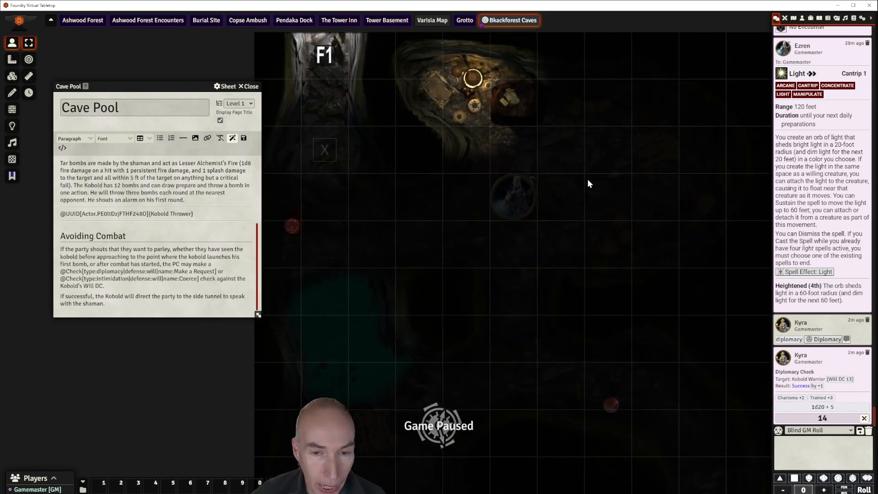
scroll(588, 180, "up", 2)
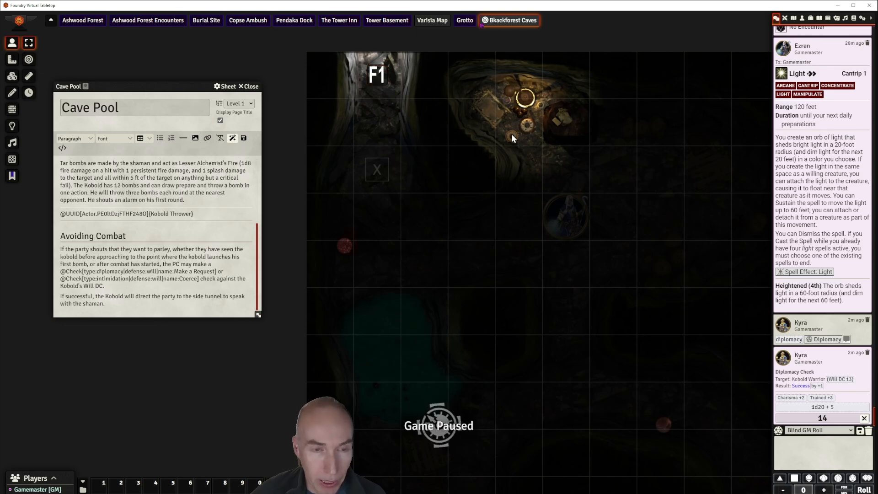
- Reopen the F. Blackforest Caves journal and place its window over the Cave Pool editor, clear of the lit chamber
left_click(819, 18)
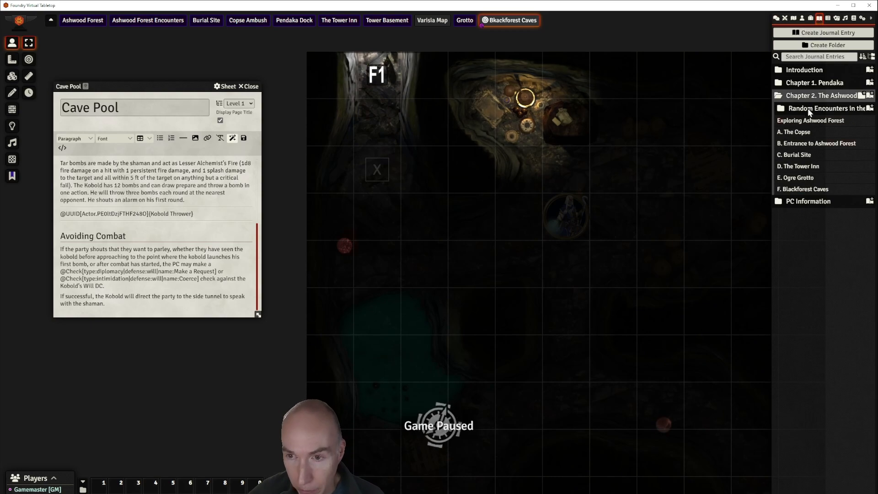
left_click(805, 190)
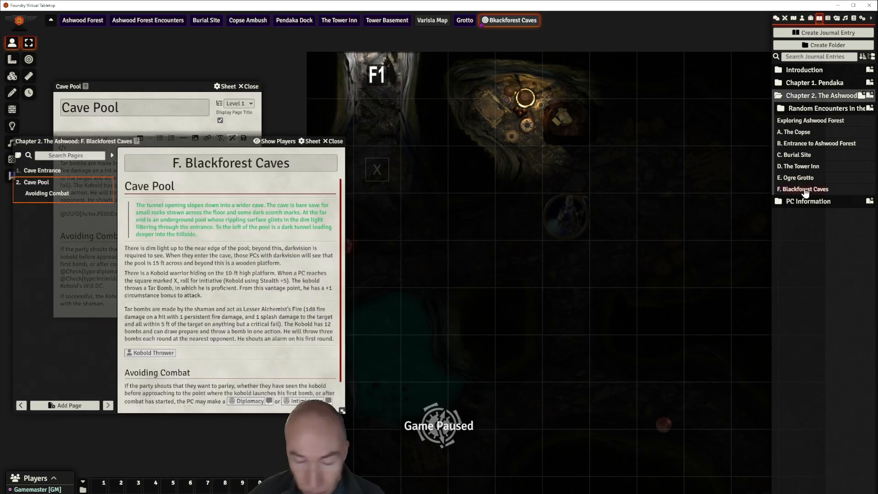
left_click_drag(222, 141, 282, 69)
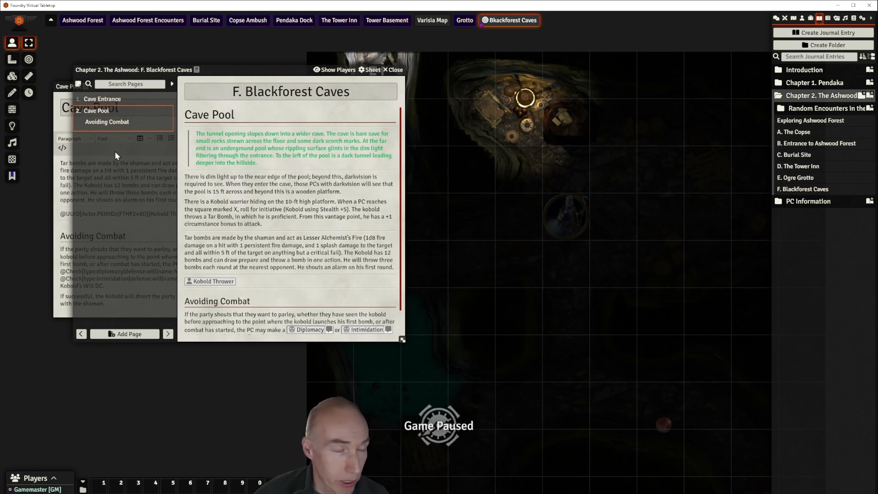
left_click_drag(241, 69, 195, 99)
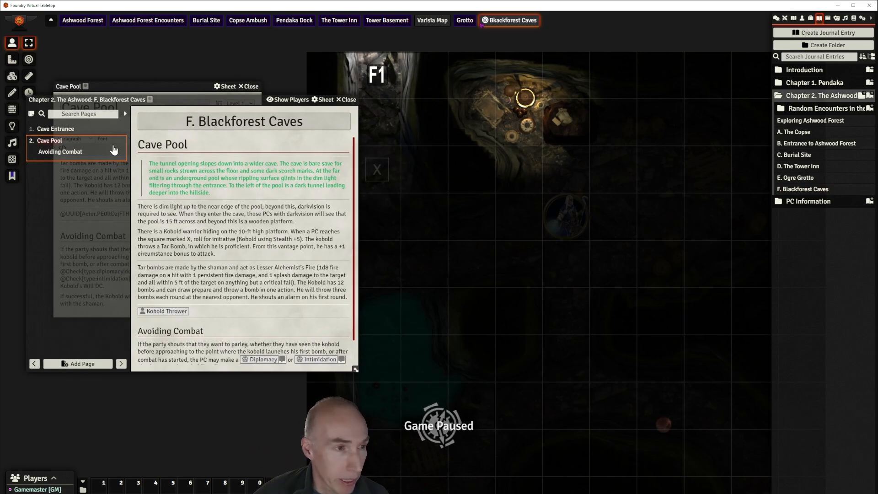